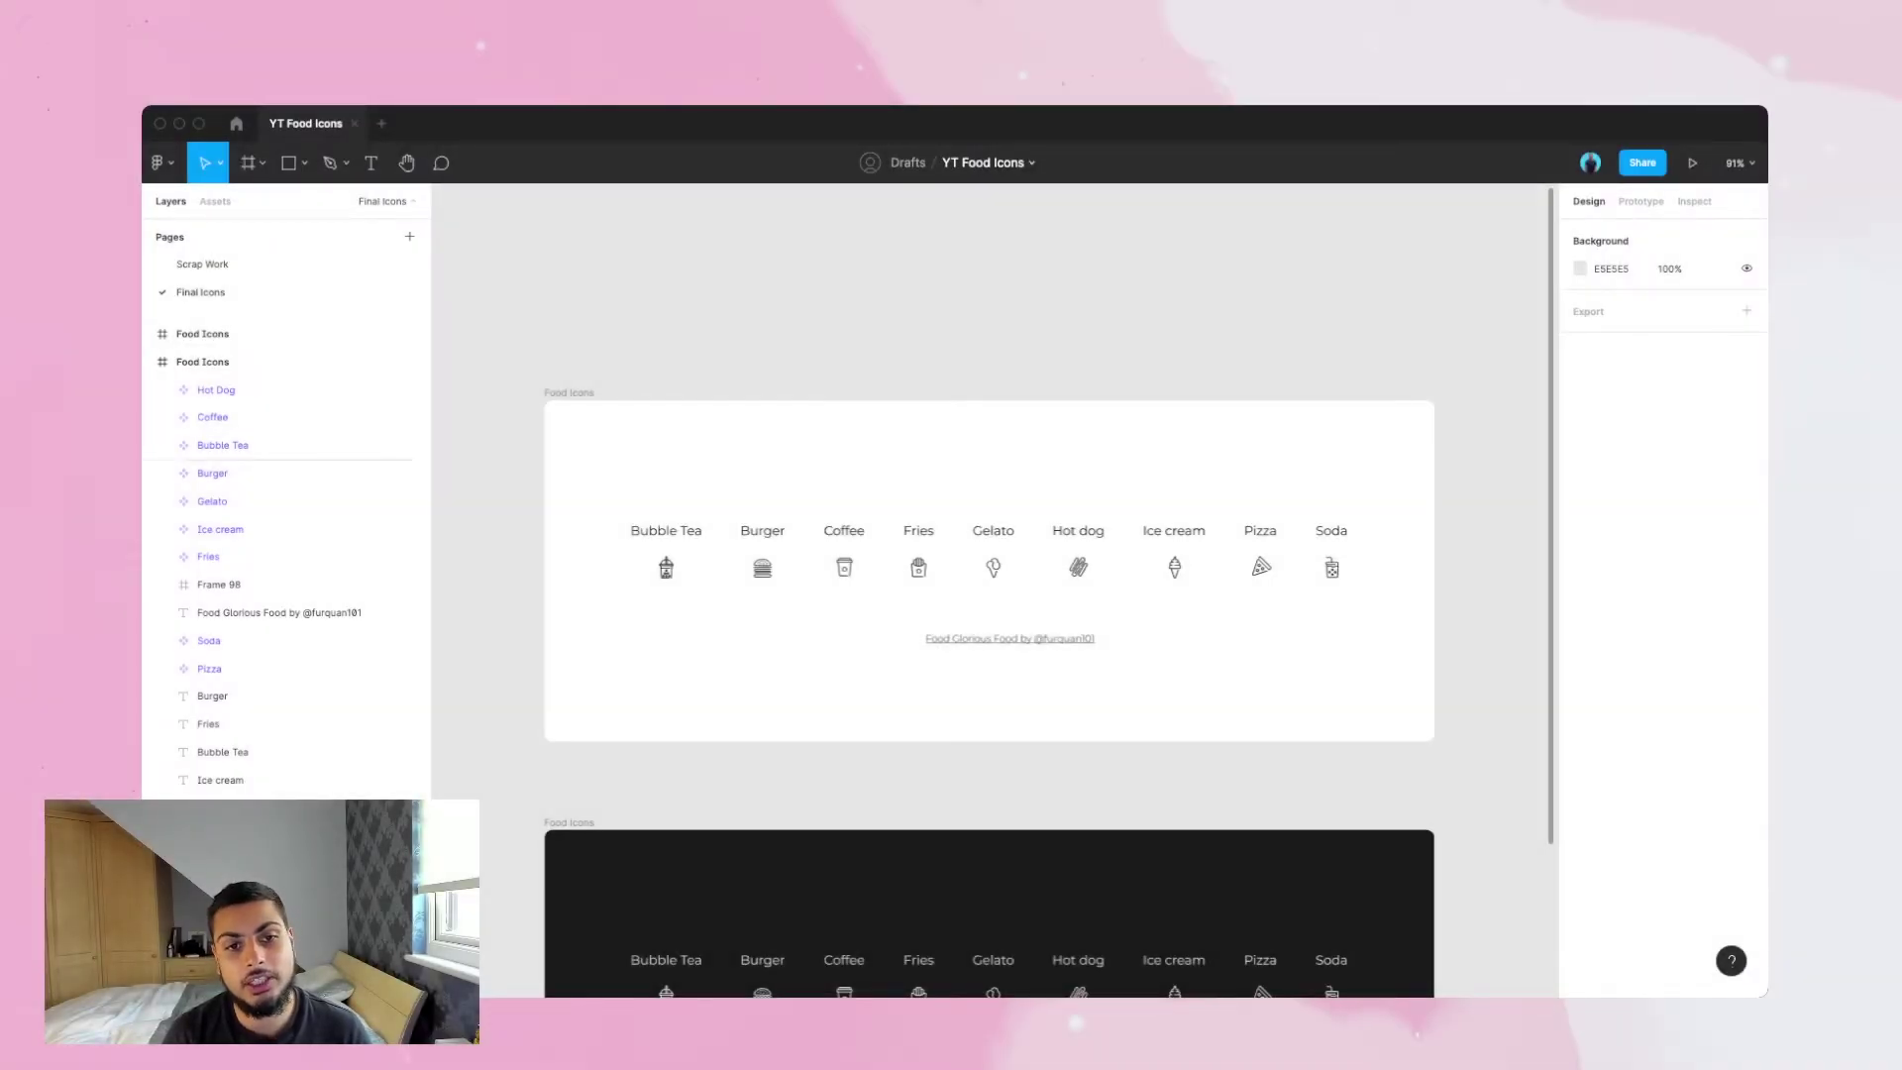
- Examine the labelled food icons in the light Food Icons frame and select the Bubble Tea icon to inspect its properties
{"action": "scroll", "coordinate": [991, 584], "scroll_direction": "left", "scroll_amount": 1}
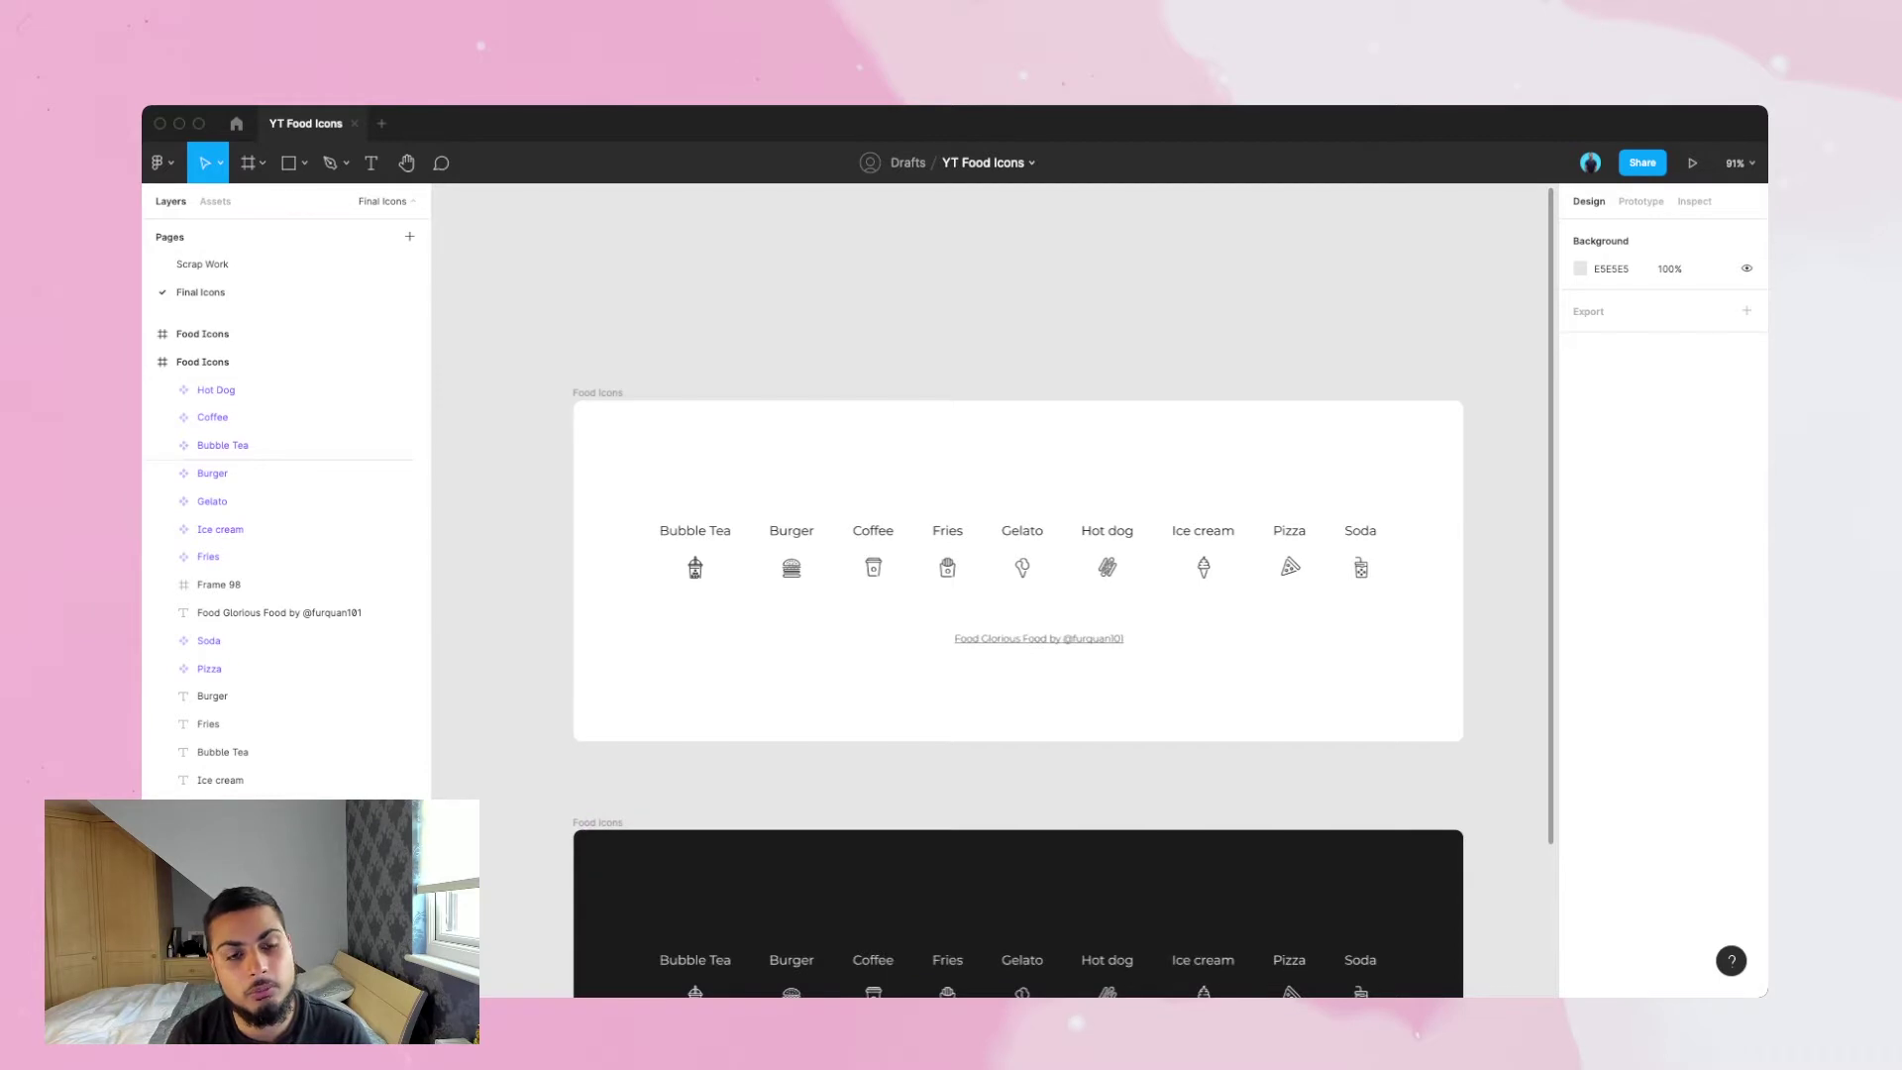
{"action": "key", "text": "super+equal"}
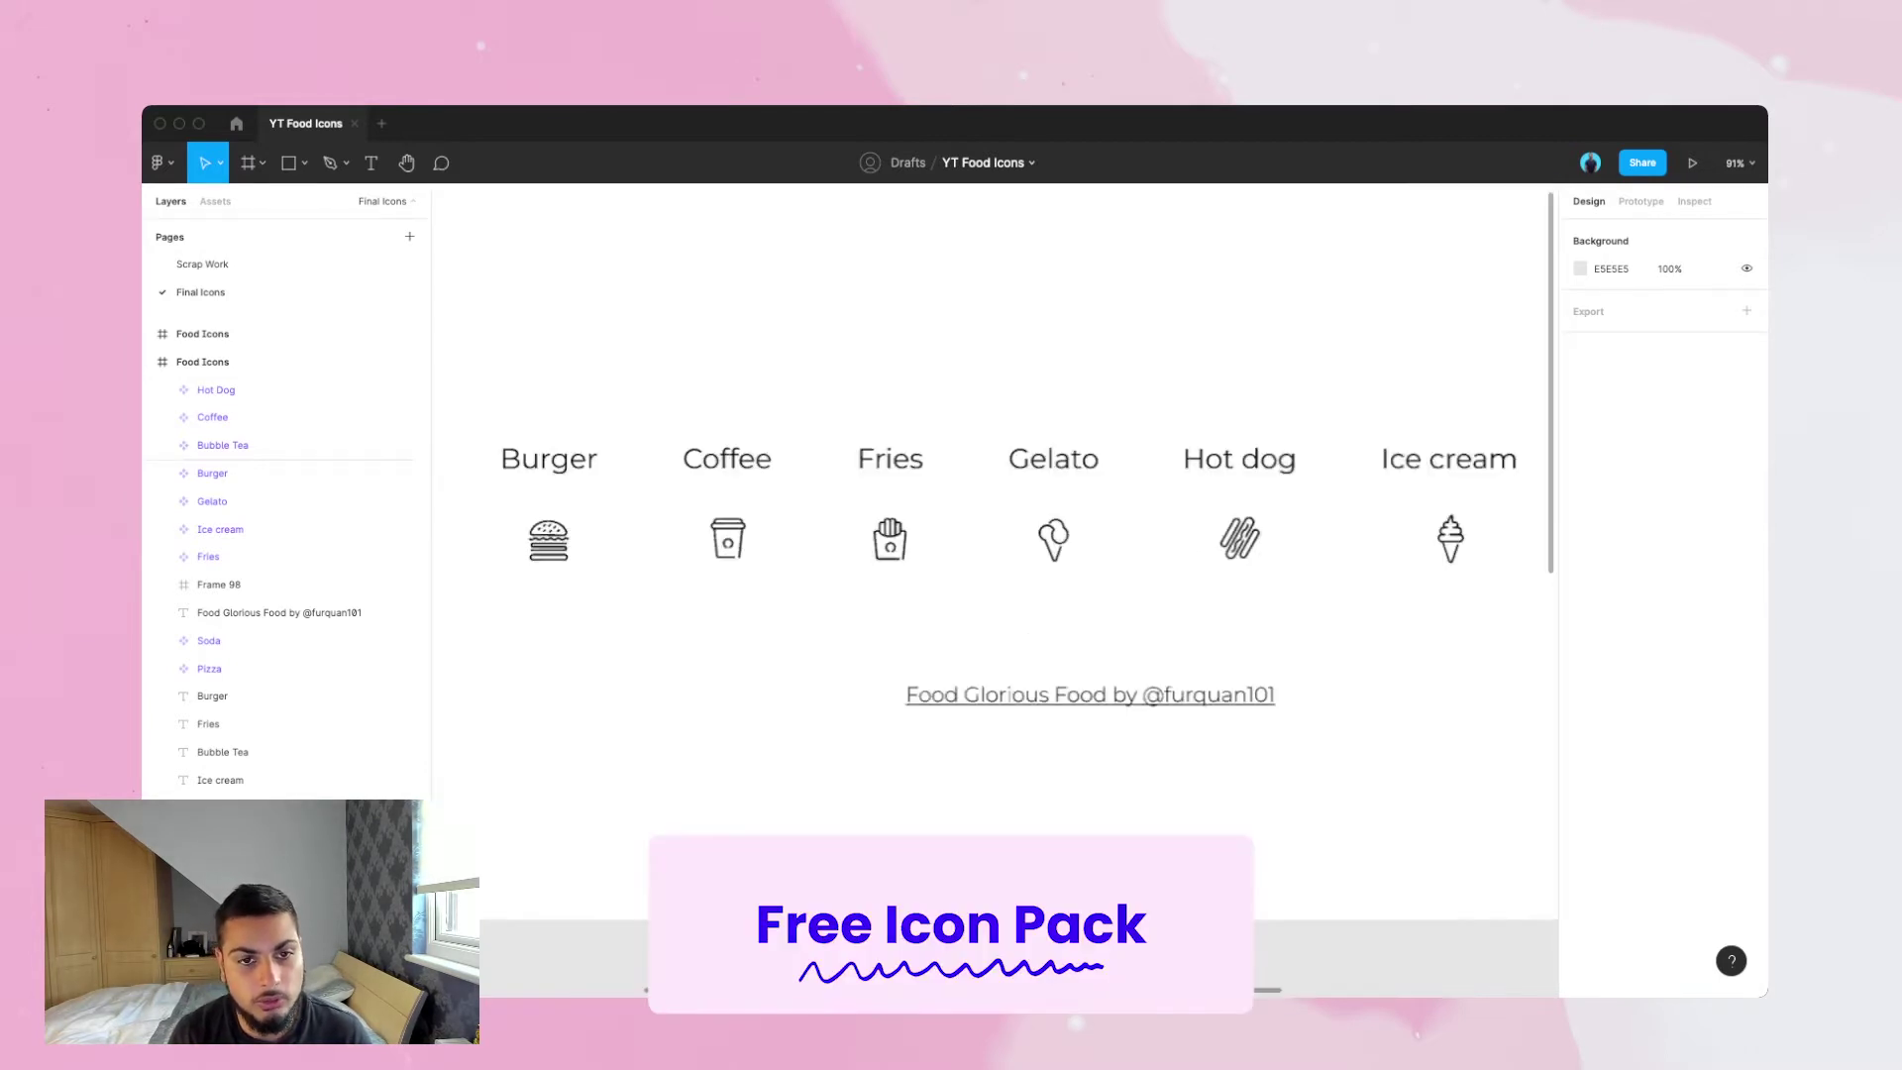
{"action": "scroll", "coordinate": [803, 538], "scroll_direction": "left", "scroll_amount": 5}
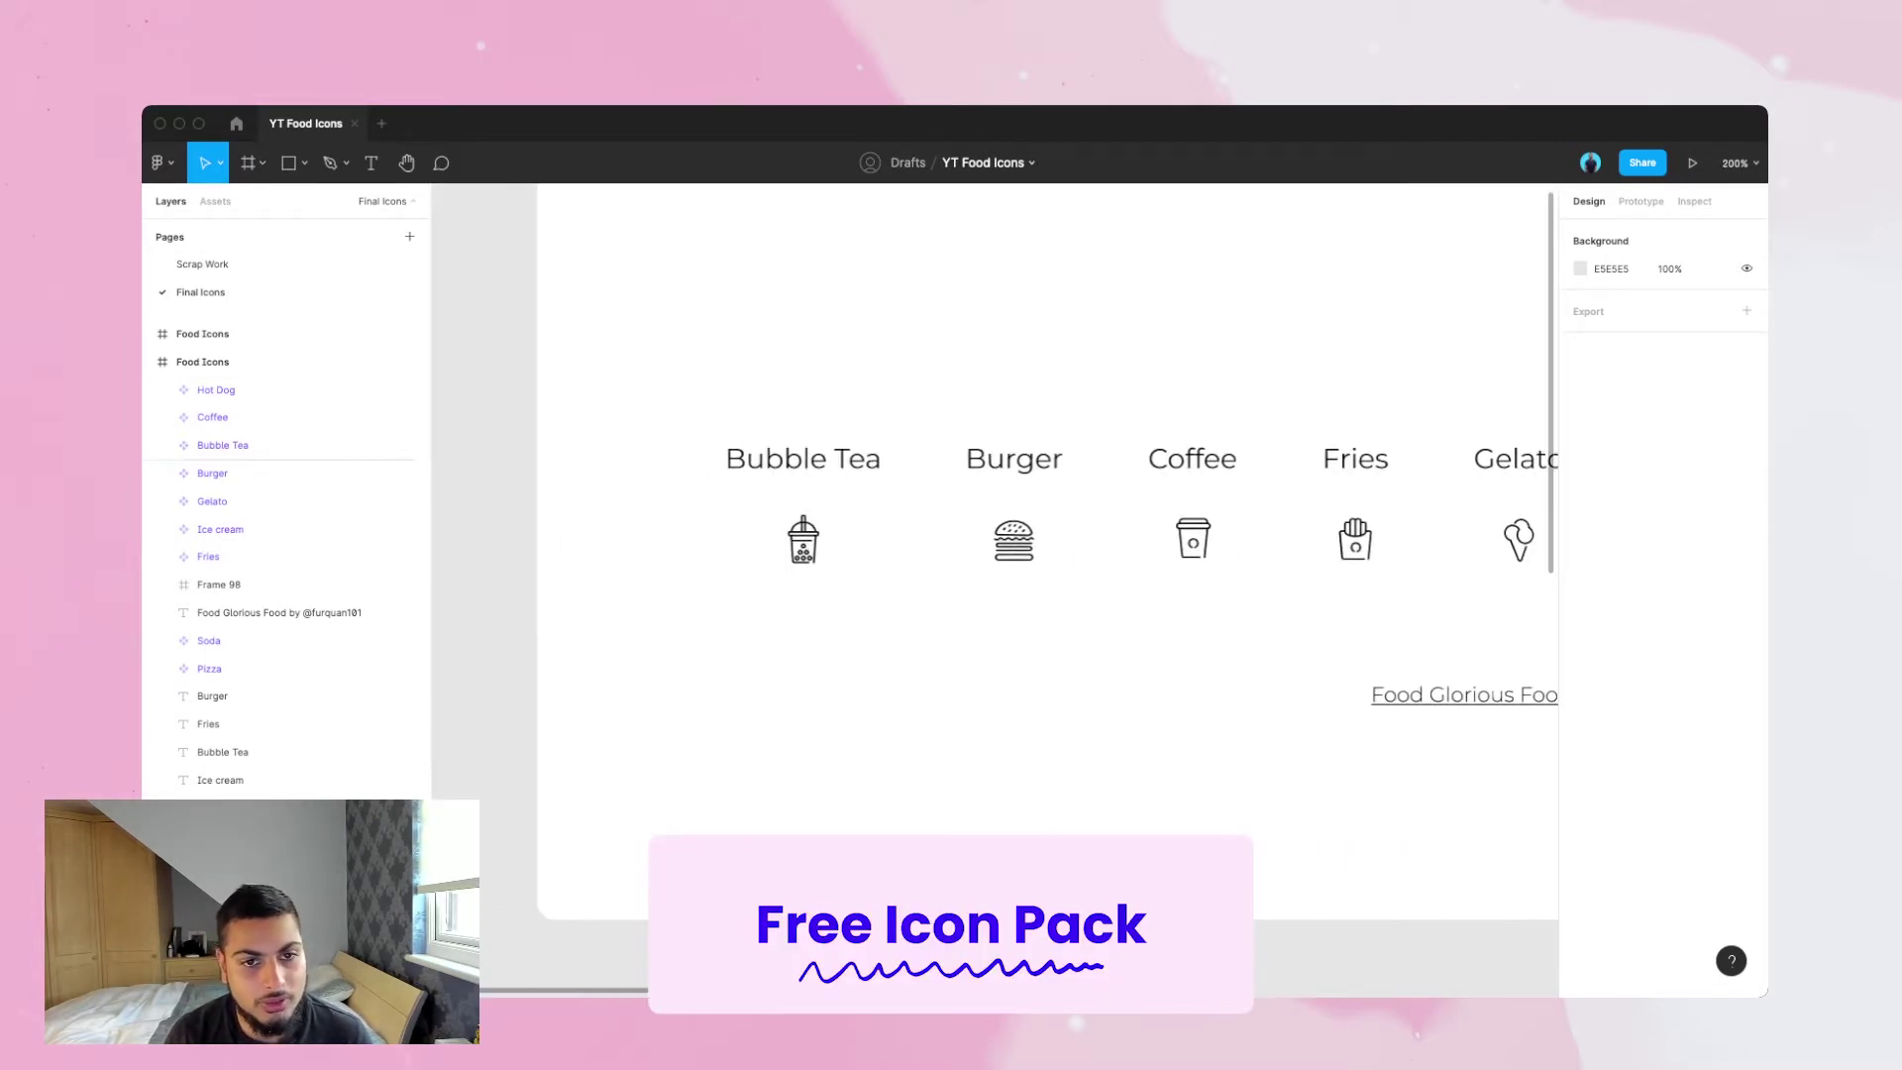
{"action": "left_click", "coordinate": [803, 538]}
{"action": "scroll", "coordinate": [990, 545], "scroll_direction": "right", "scroll_amount": 3}
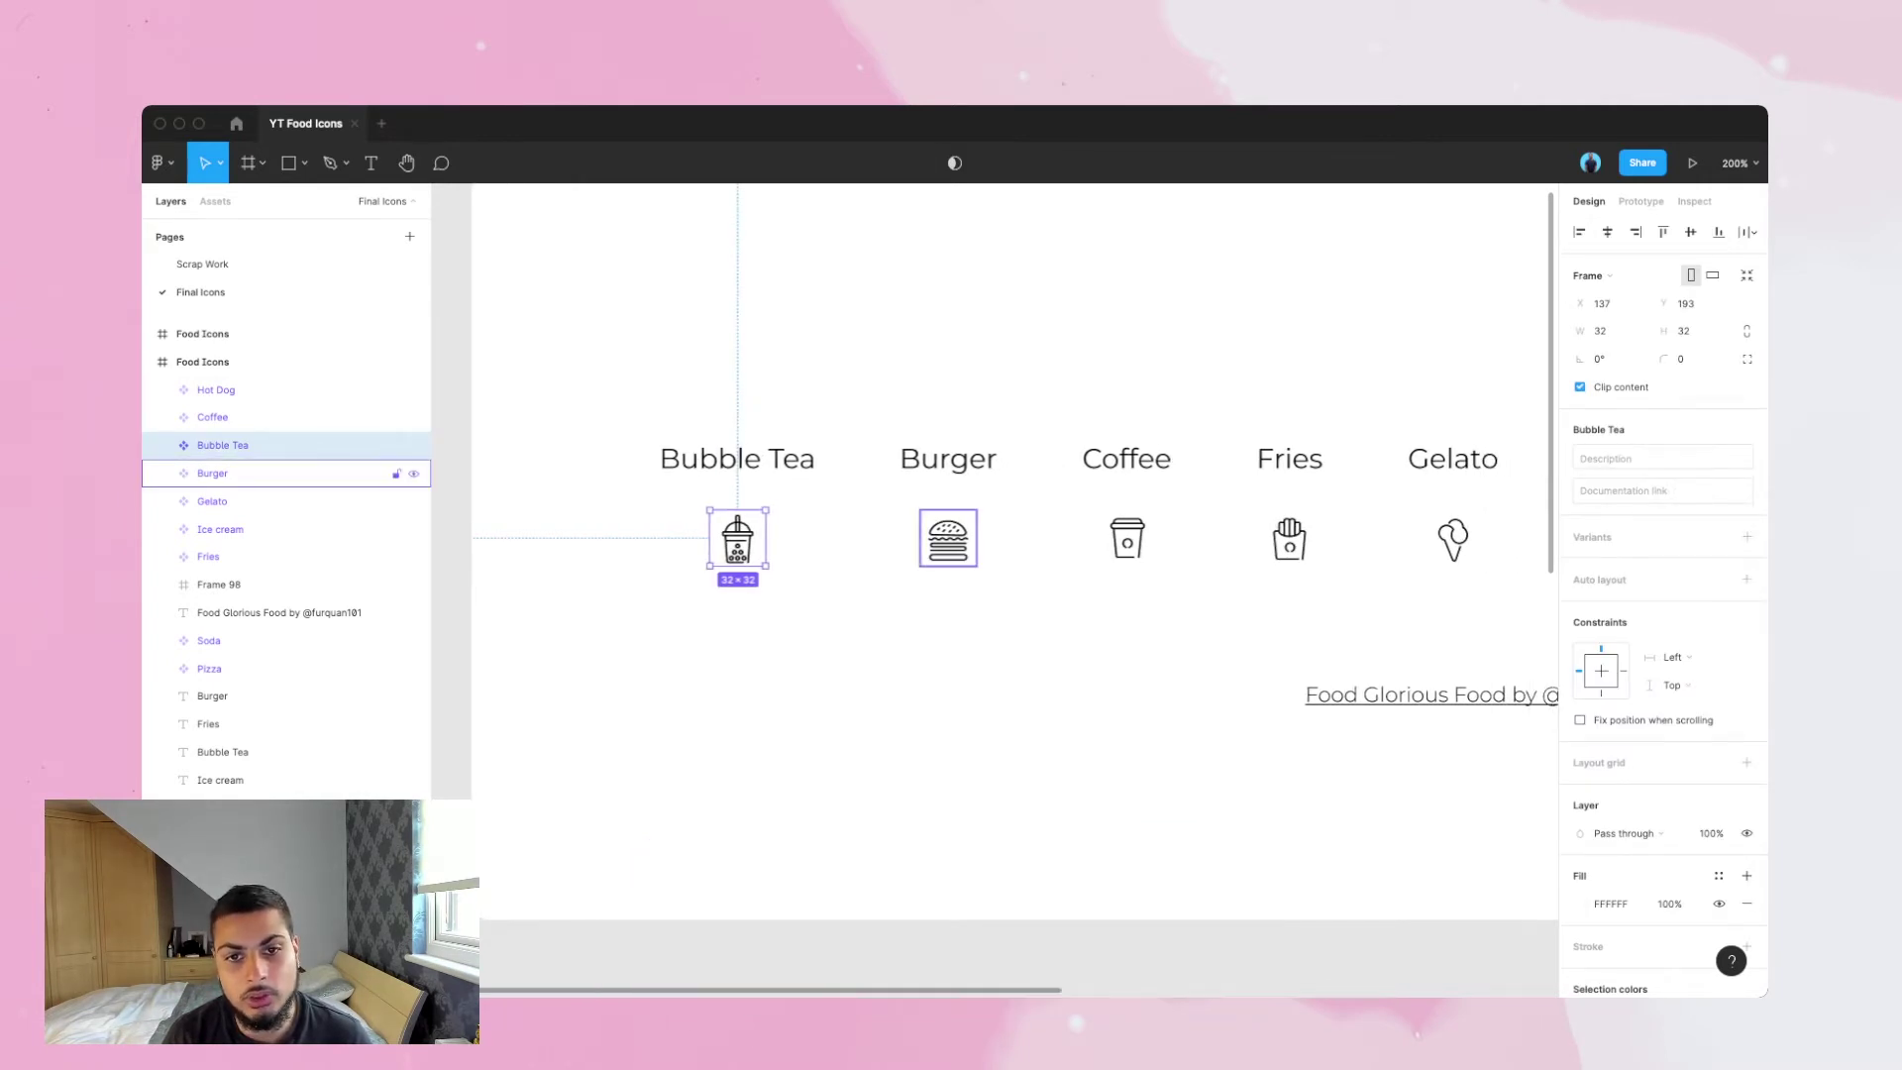
{"action": "scroll", "coordinate": [1010, 555], "scroll_direction": "up", "scroll_amount": 1}
{"action": "scroll", "coordinate": [1010, 554], "scroll_direction": "up", "scroll_amount": 1}
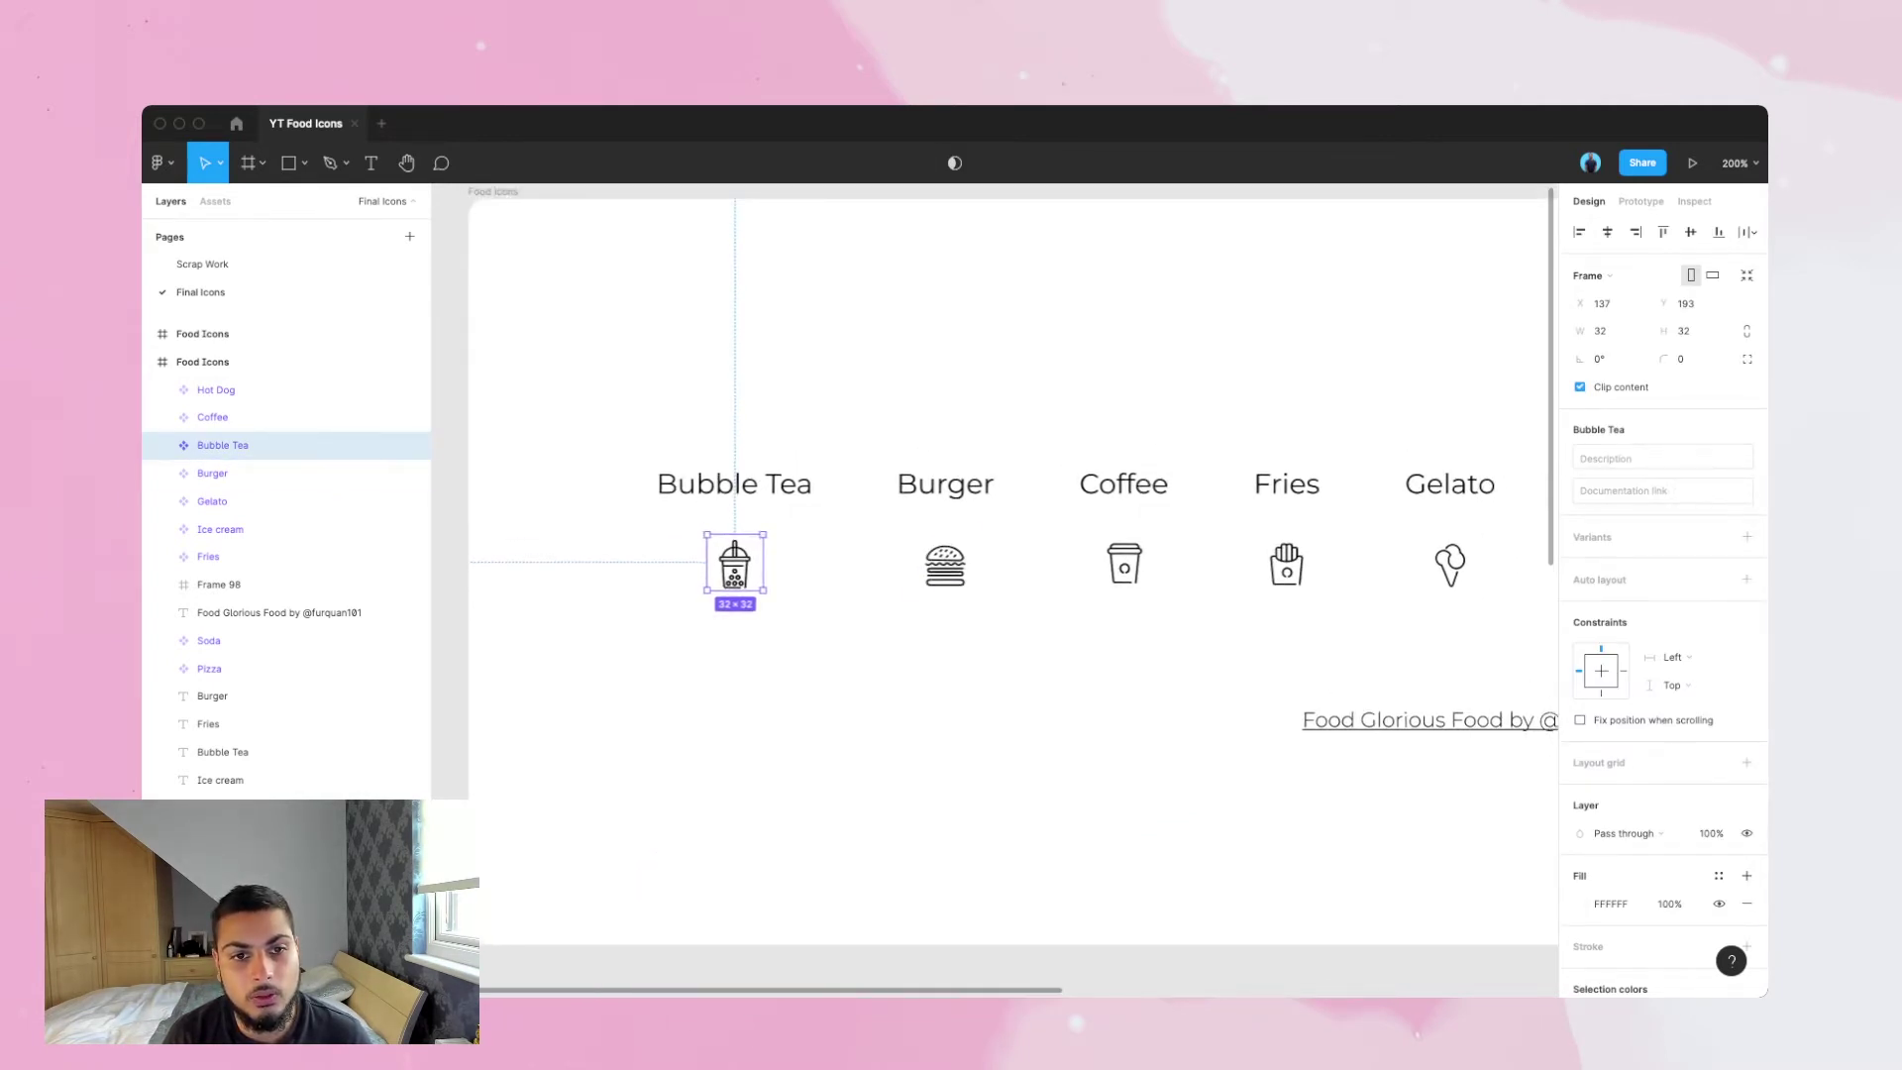
{"action": "scroll", "coordinate": [1000, 496], "scroll_direction": "right", "scroll_amount": 6}
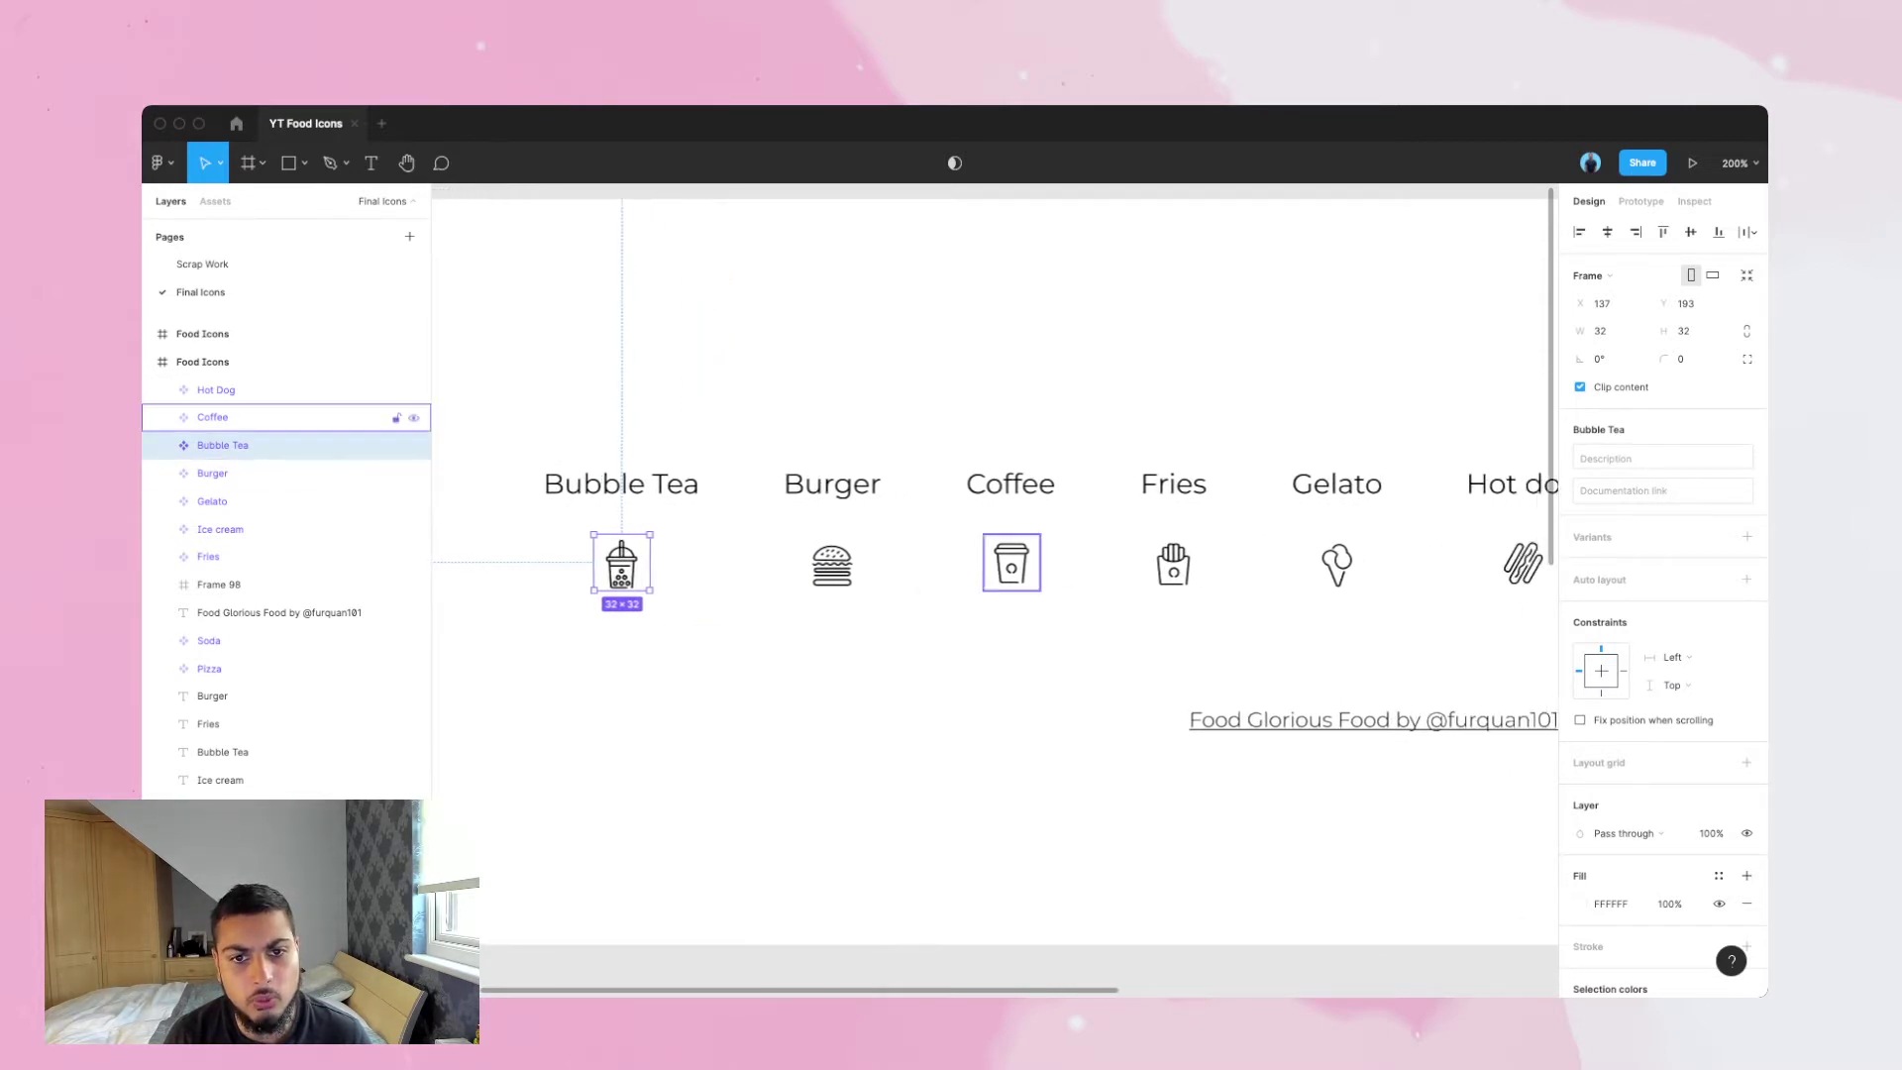
{"action": "scroll", "coordinate": [974, 561], "scroll_direction": "right", "scroll_amount": 2}
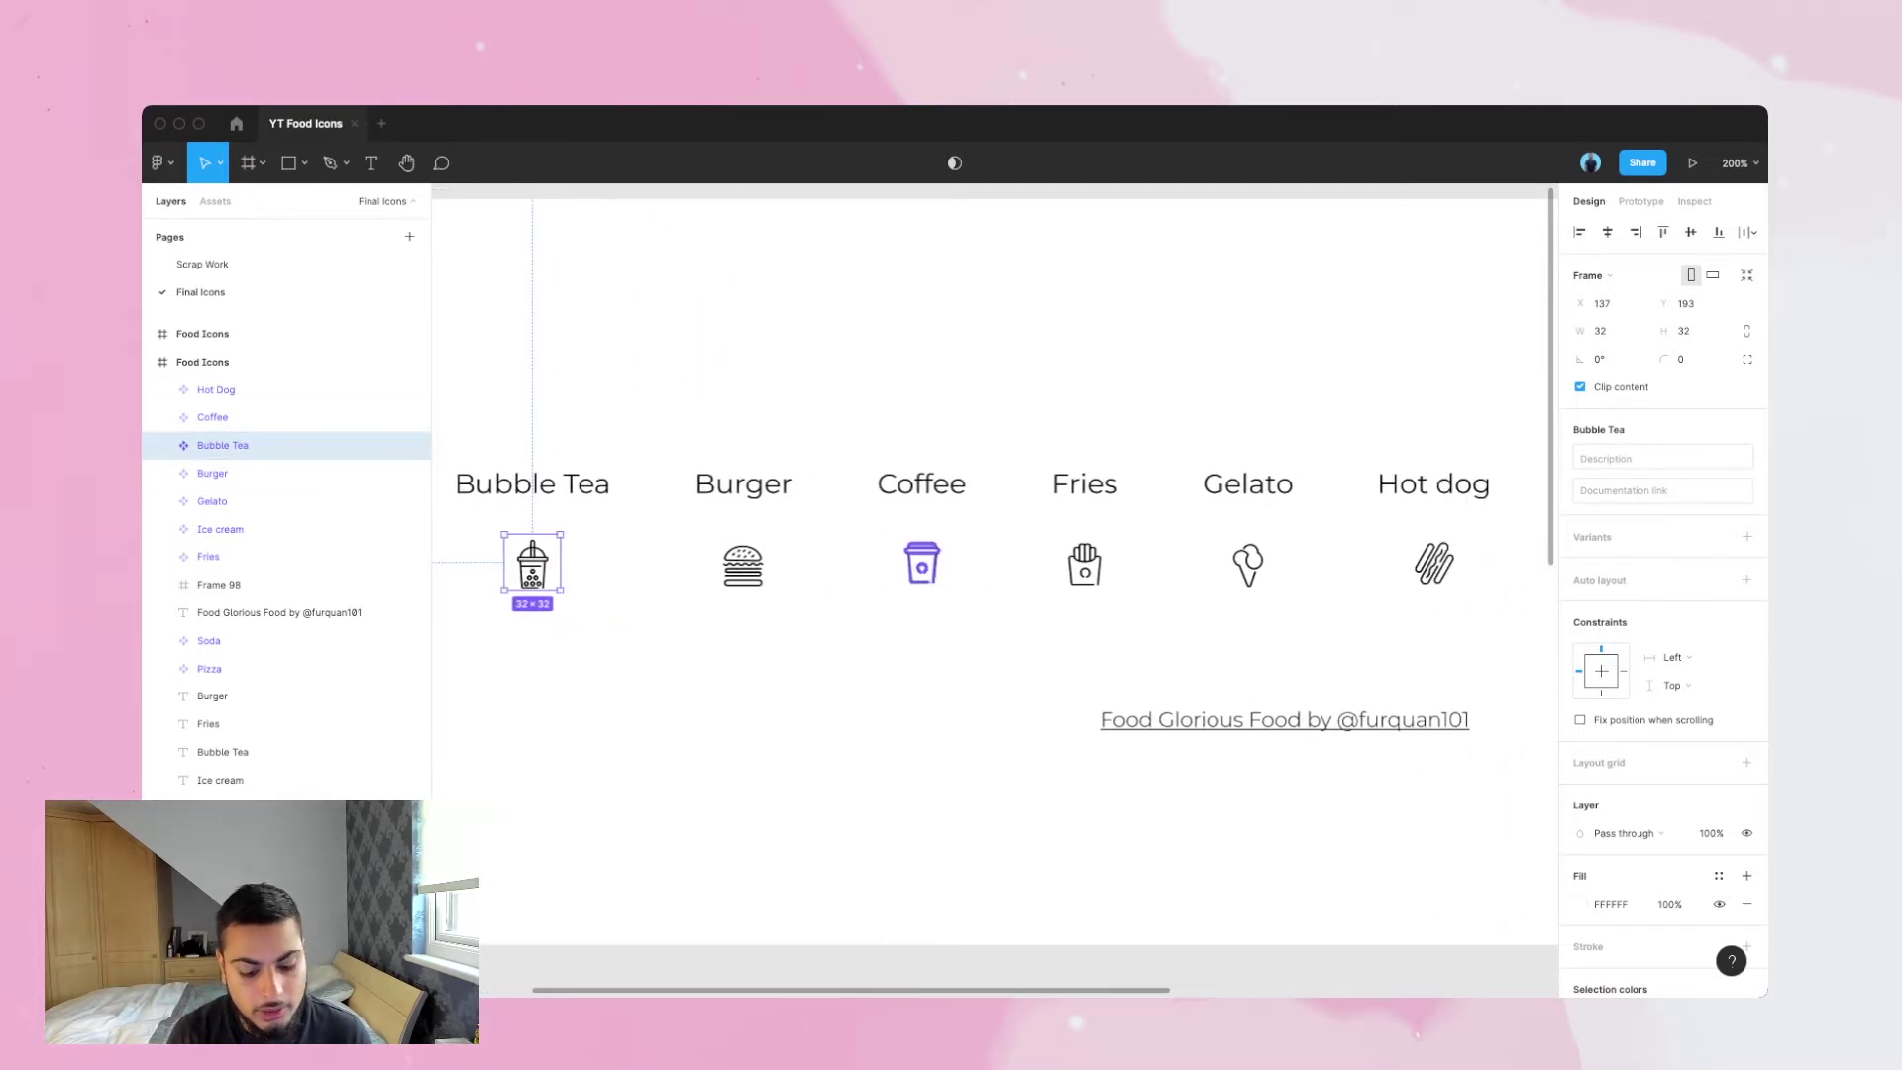
- Examine the line detail of the finished icons from Coffee through Soda at 400% zoom
{"action": "key", "text": "super+plus"}
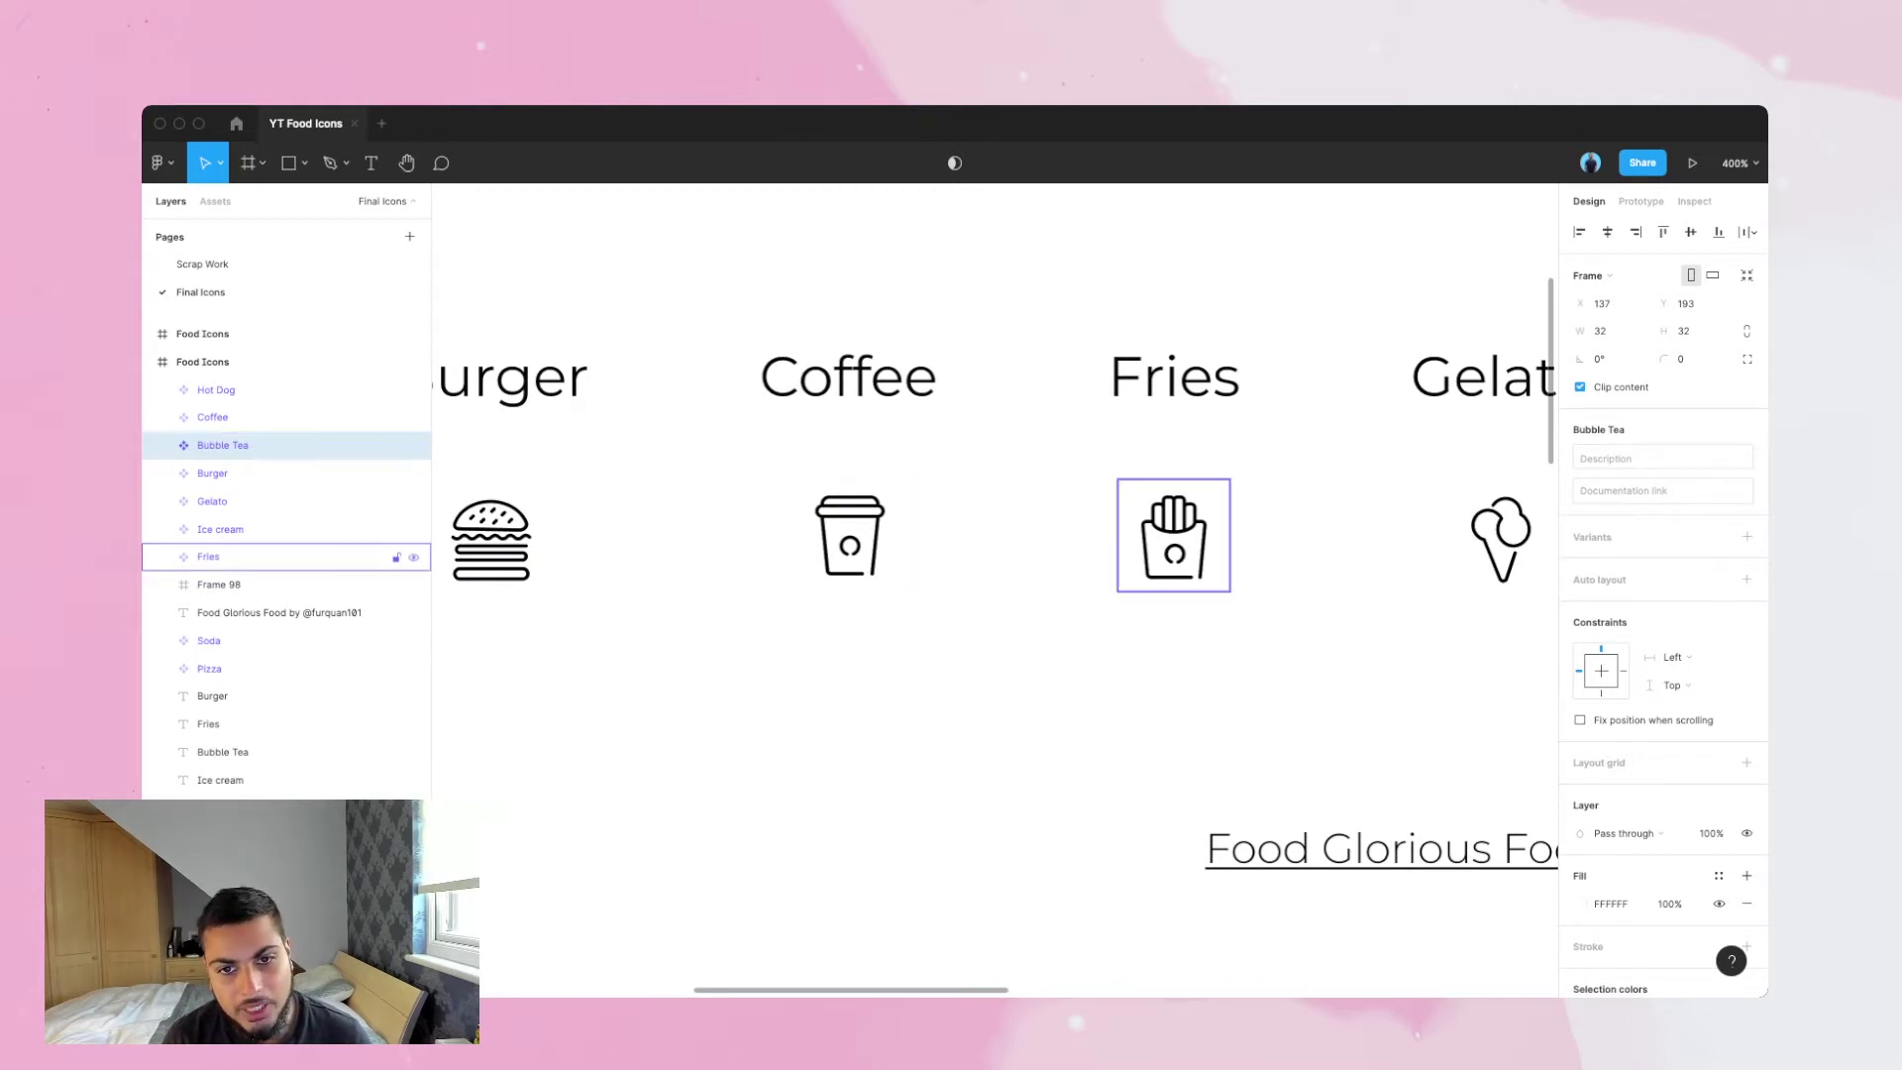
{"action": "scroll", "coordinate": [996, 589], "scroll_direction": "right", "scroll_amount": 10}
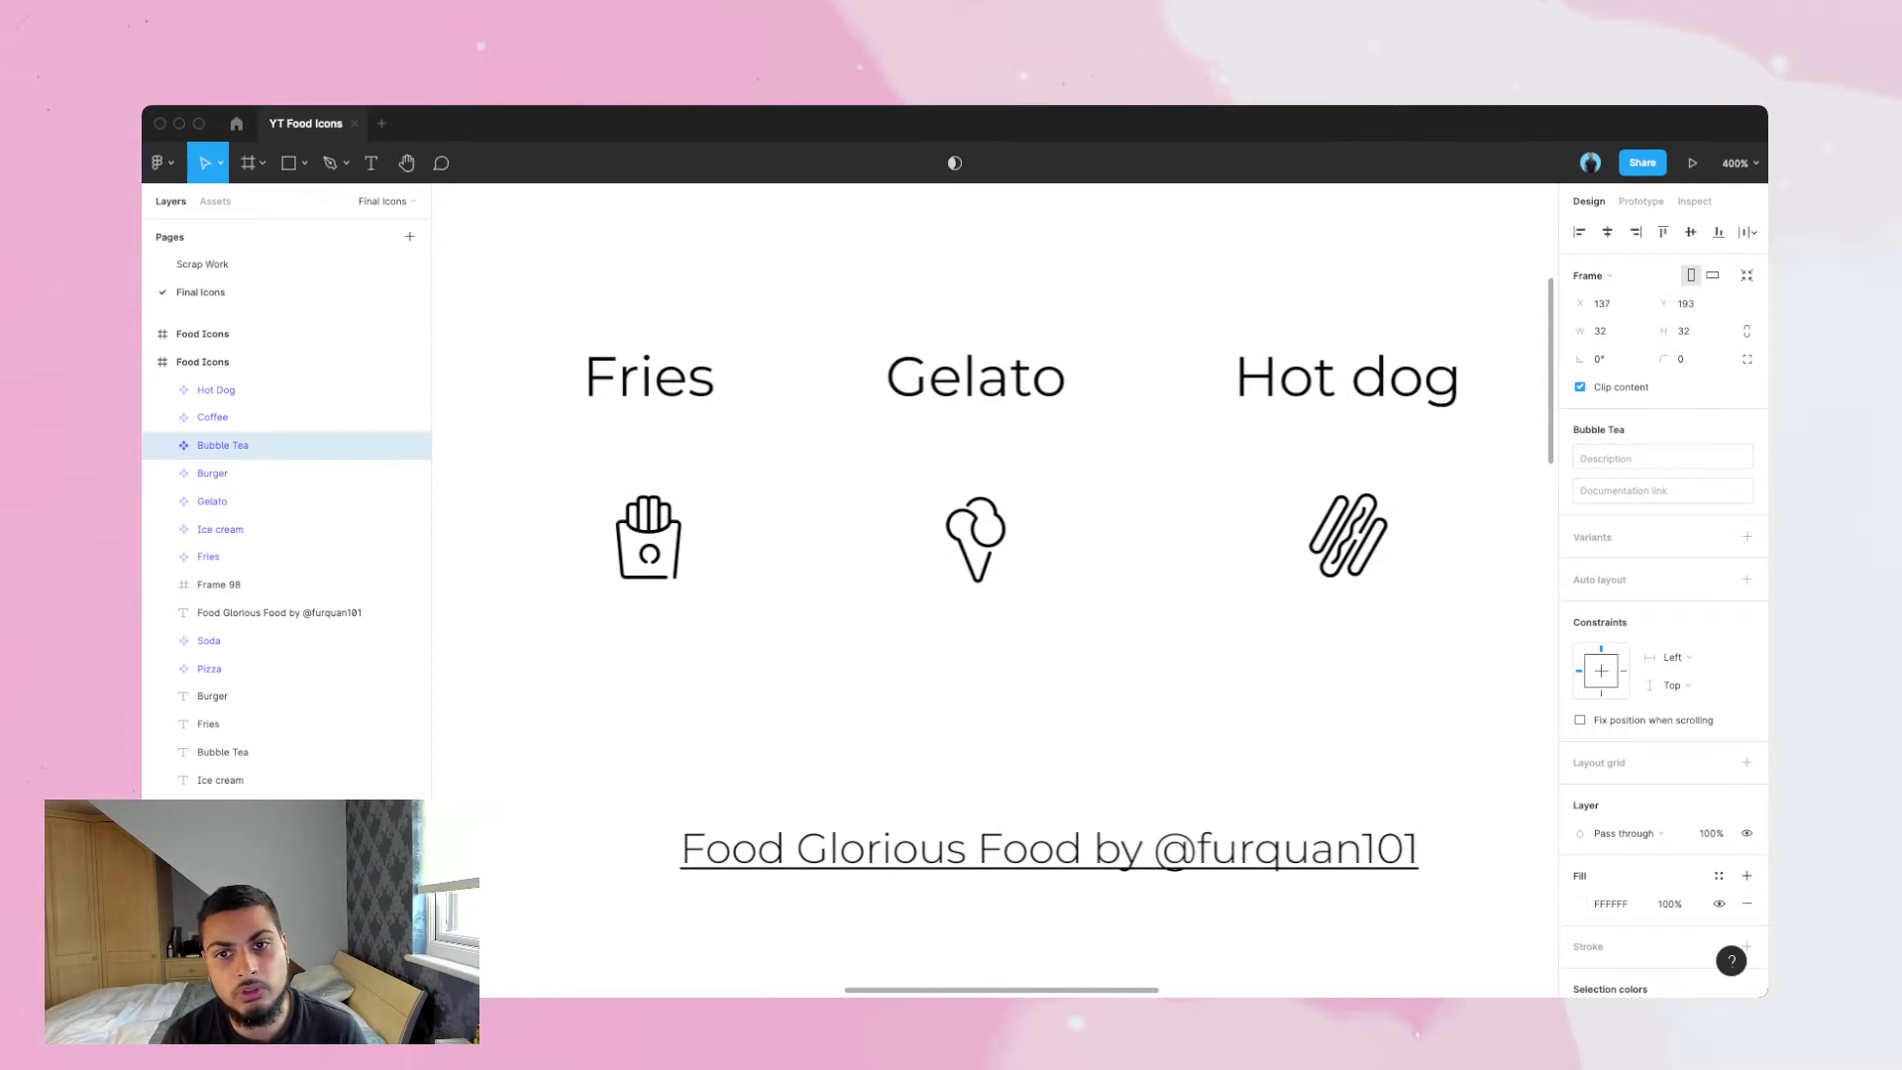
{"action": "scroll", "coordinate": [976, 539], "scroll_direction": "right", "scroll_amount": 6}
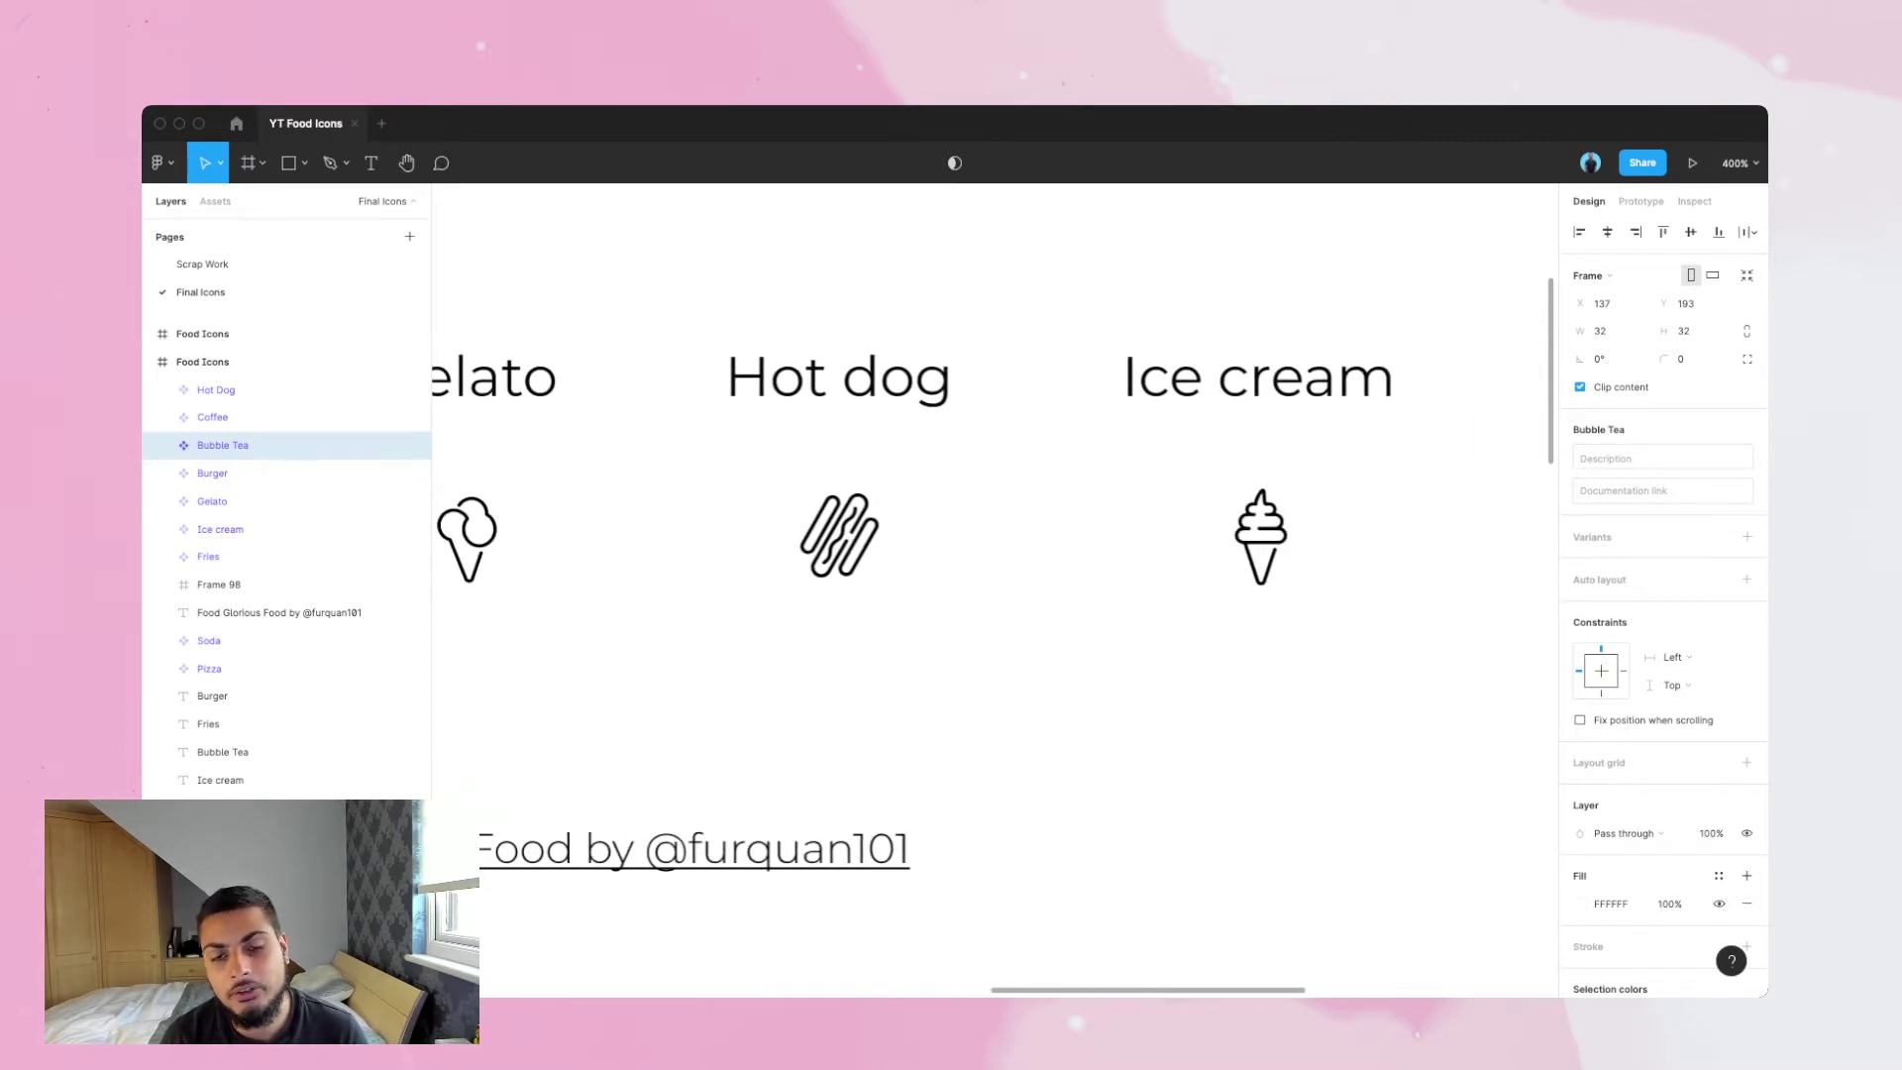
{"action": "scroll", "coordinate": [996, 589], "scroll_direction": "right", "scroll_amount": 3}
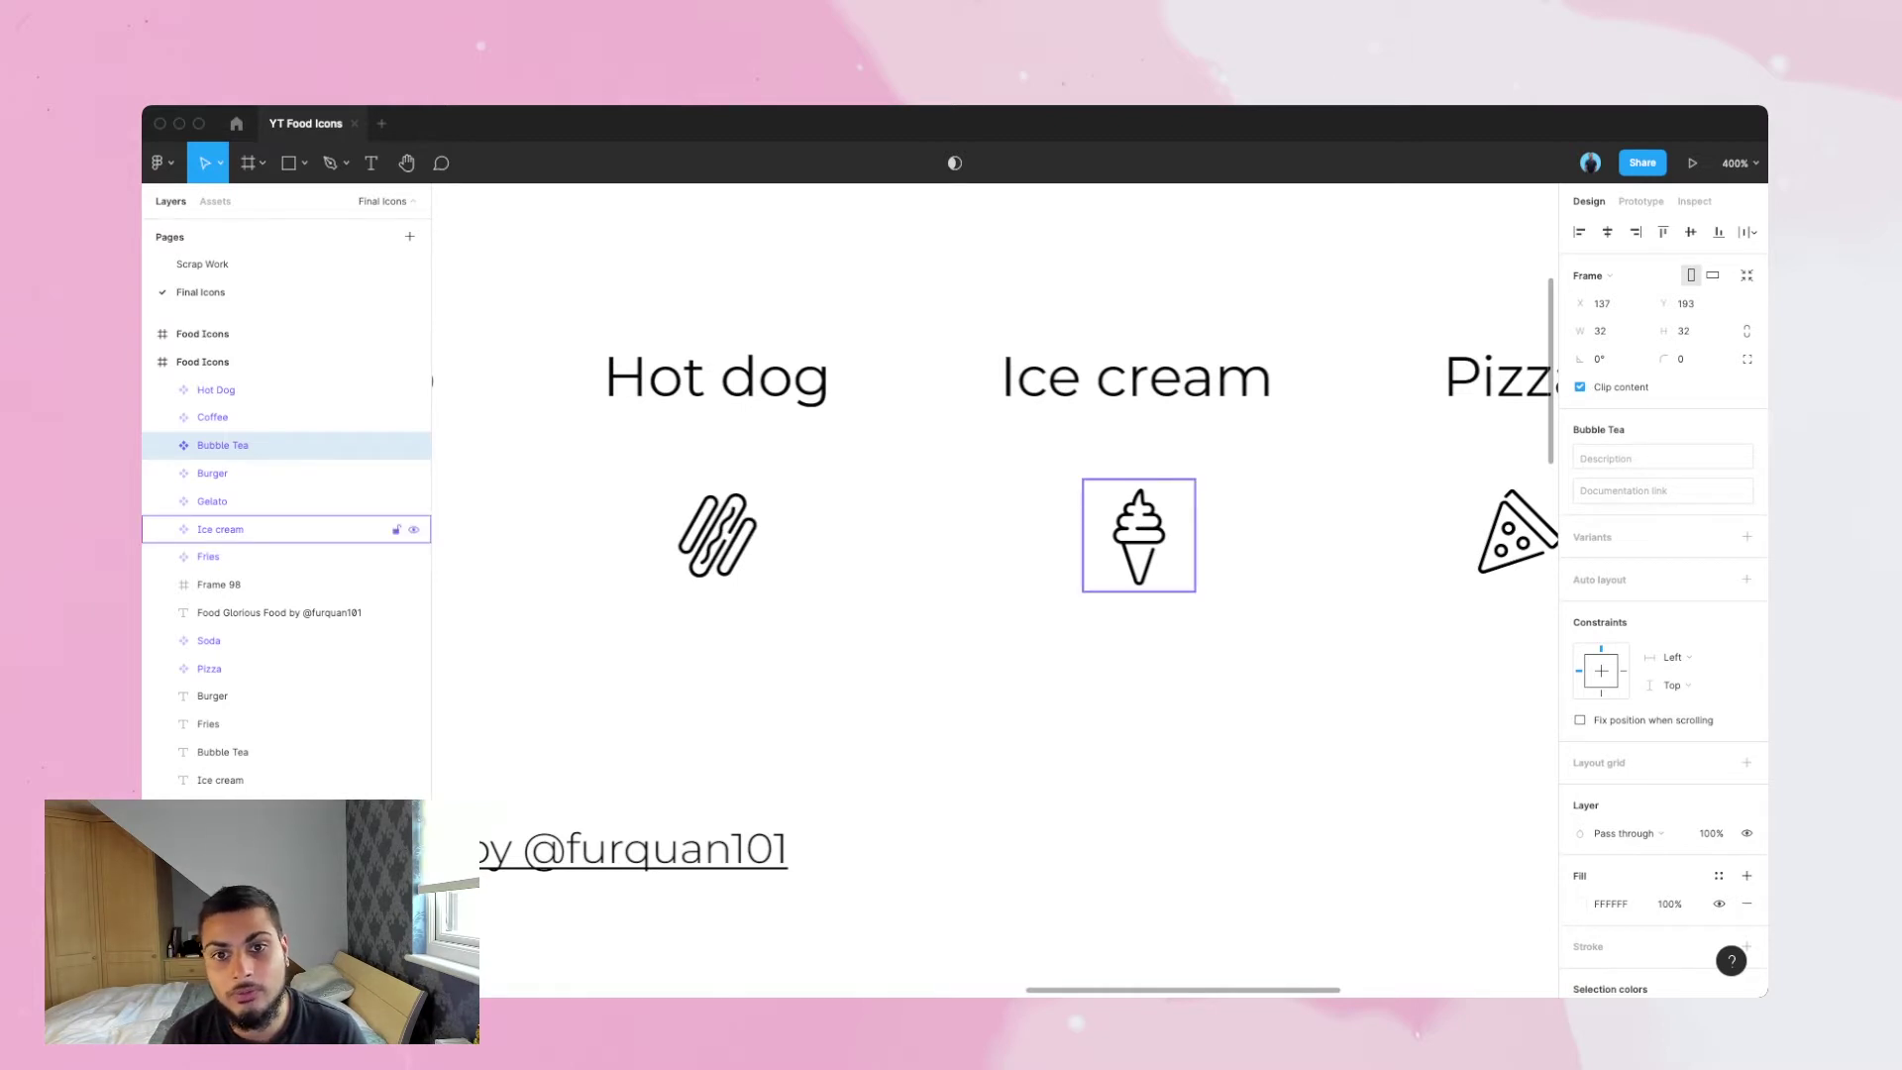
{"action": "scroll", "coordinate": [995, 540], "scroll_direction": "right", "scroll_amount": 2}
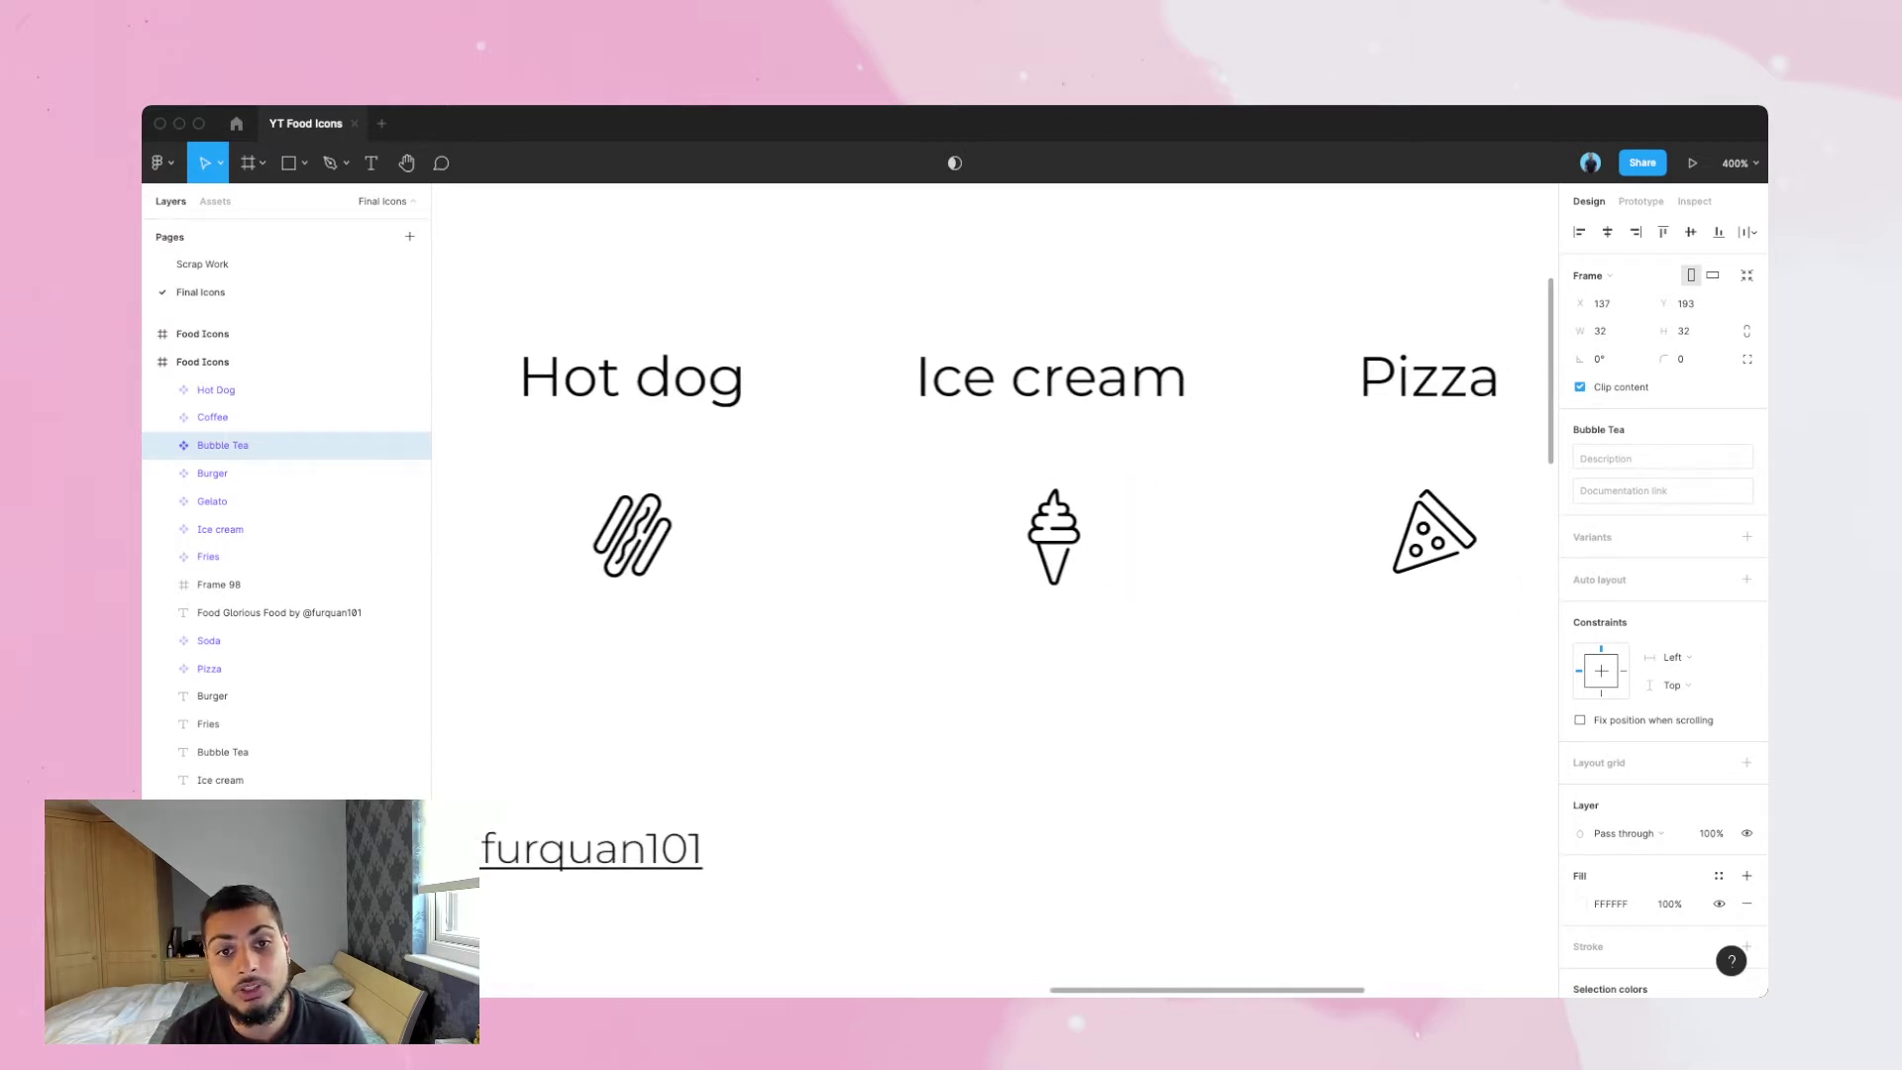
{"action": "scroll", "coordinate": [996, 540], "scroll_direction": "right", "scroll_amount": 4}
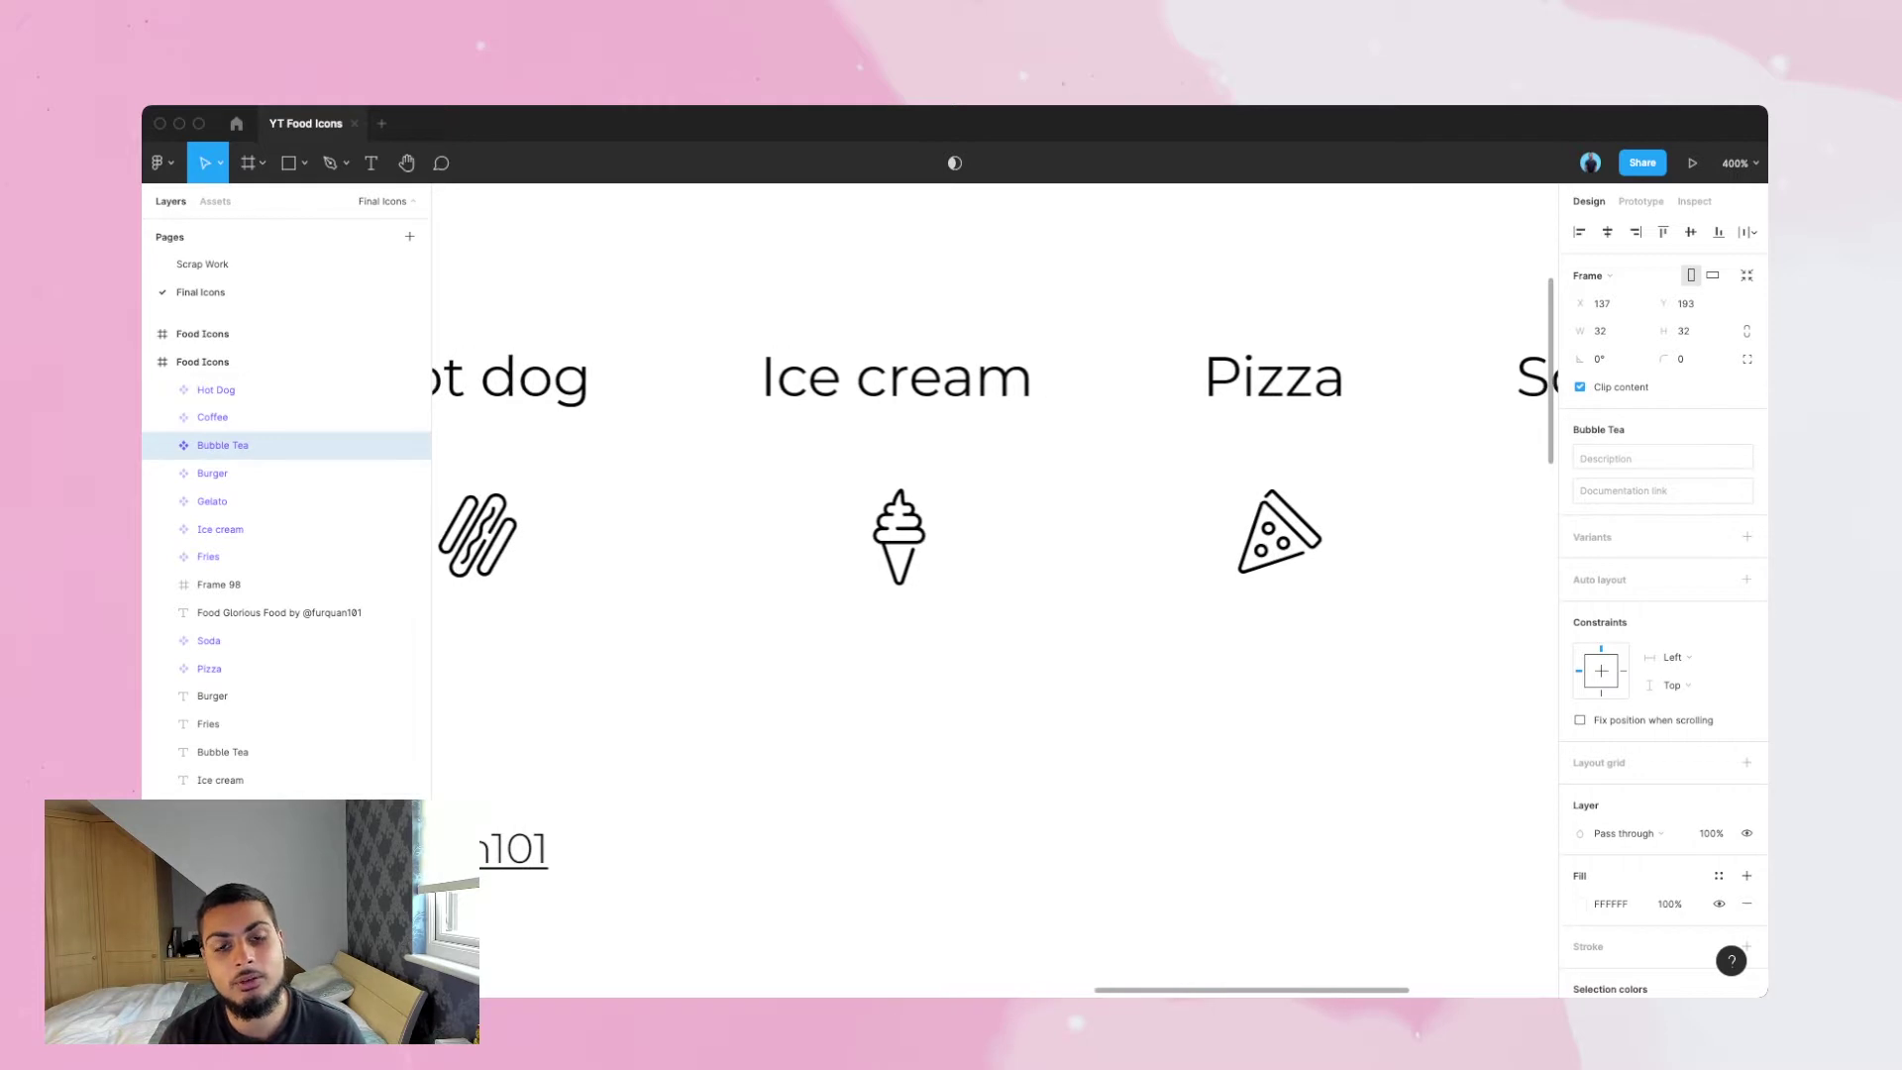
{"action": "scroll", "coordinate": [996, 589], "scroll_direction": "right", "scroll_amount": 3}
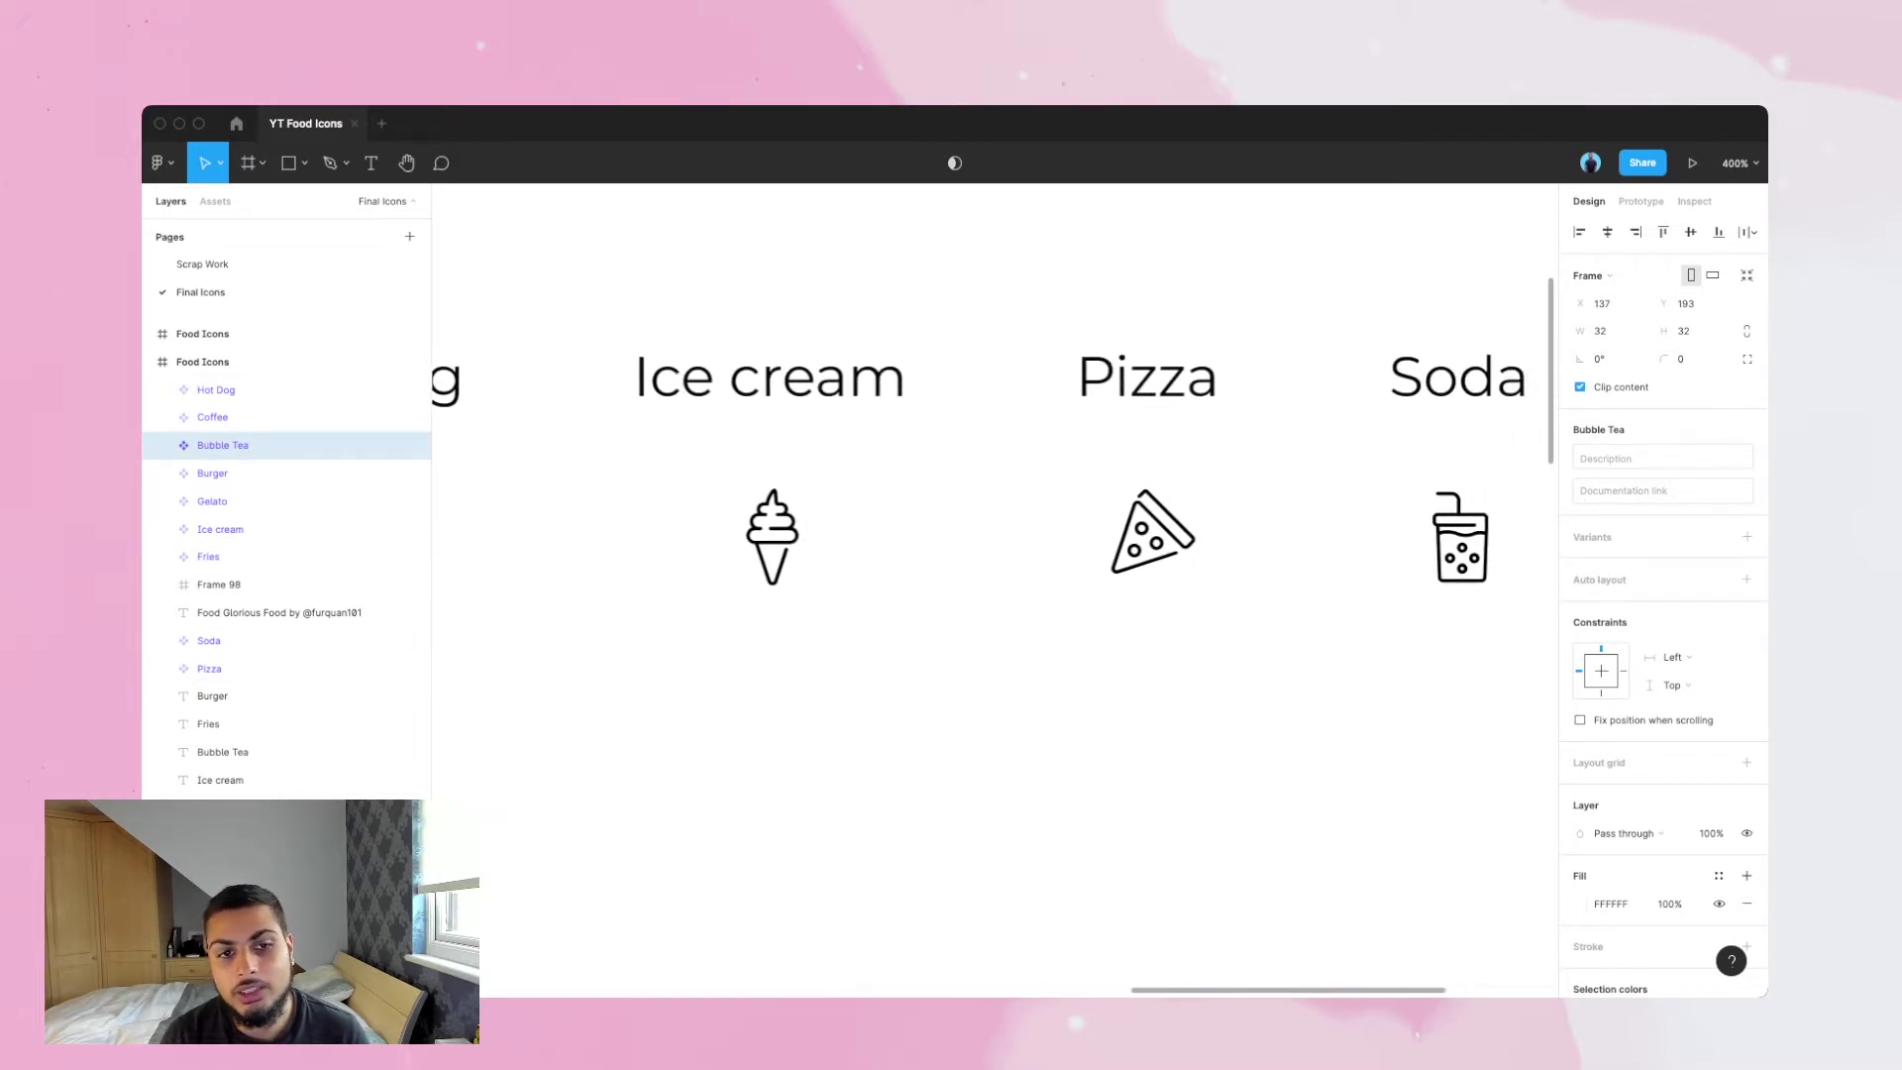
{"action": "scroll", "coordinate": [995, 590], "scroll_direction": "right", "scroll_amount": 1}
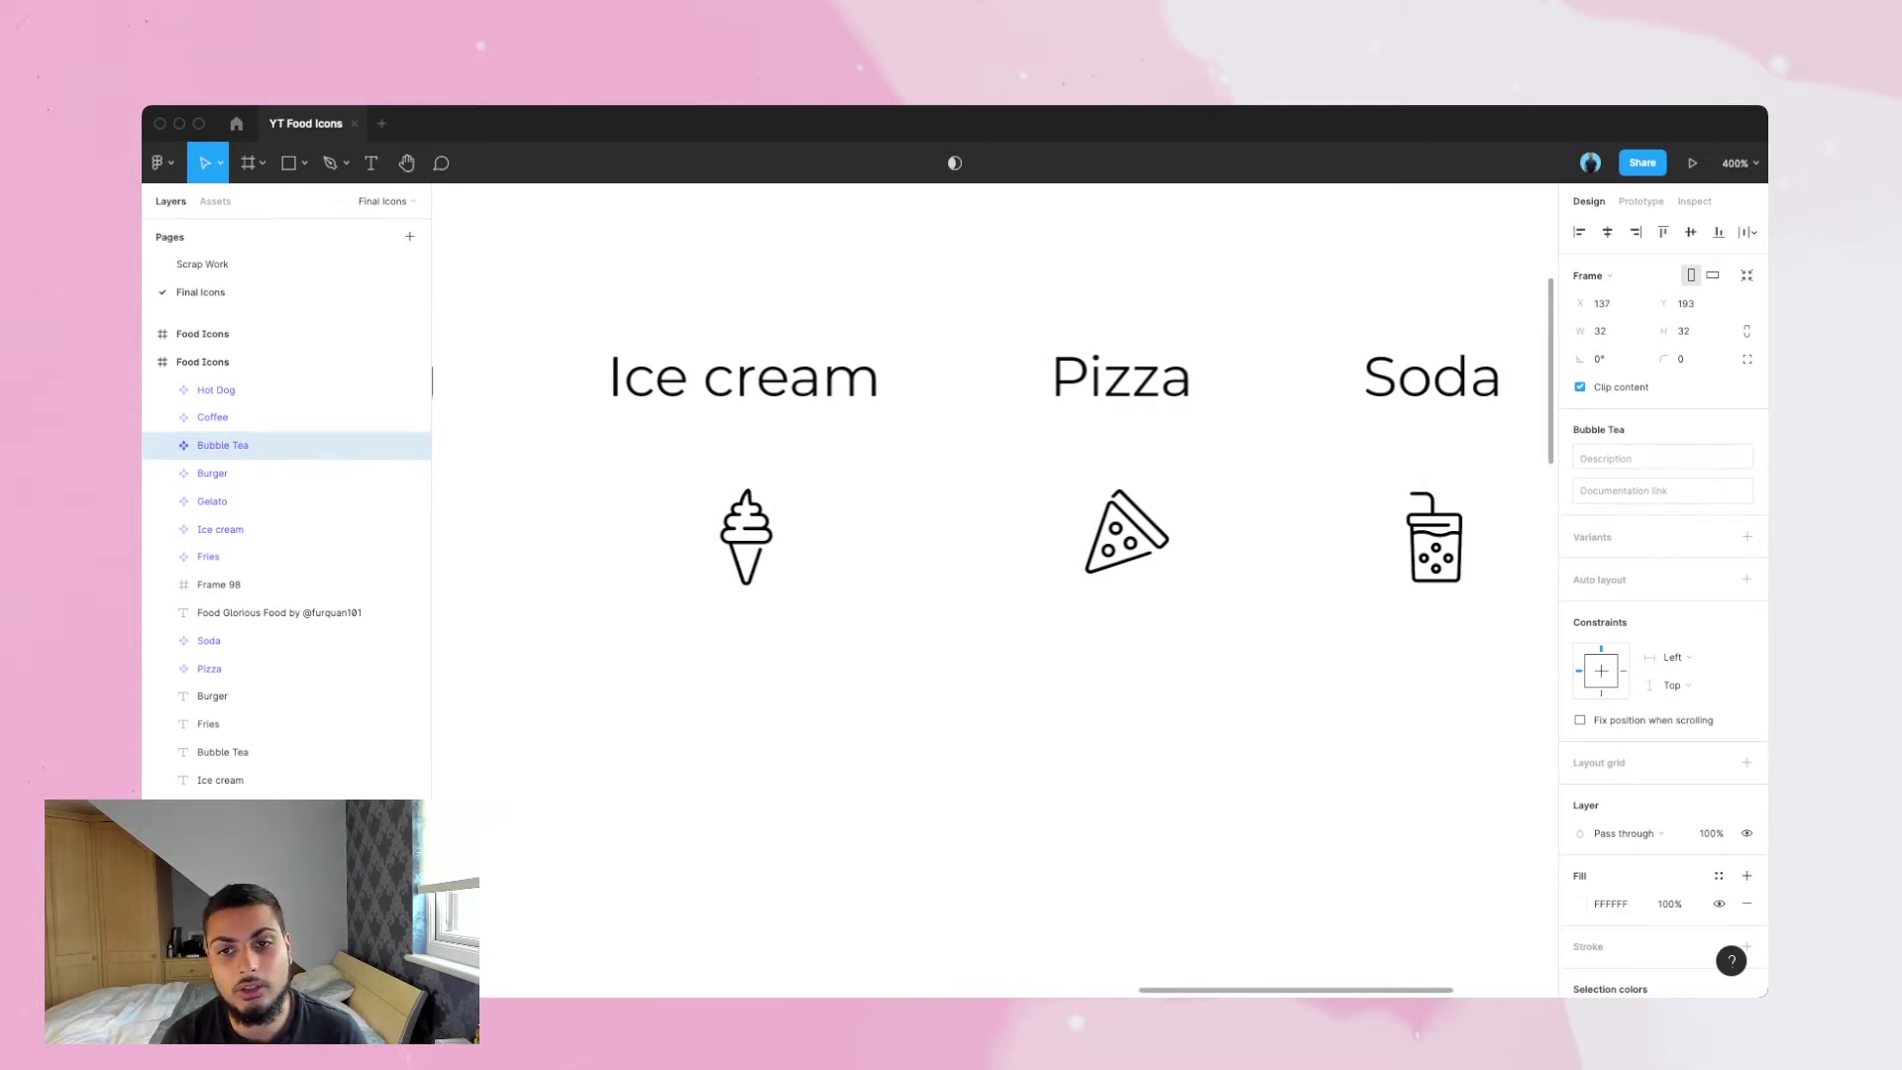
{"action": "scroll", "coordinate": [996, 589], "scroll_direction": "right", "scroll_amount": 2}
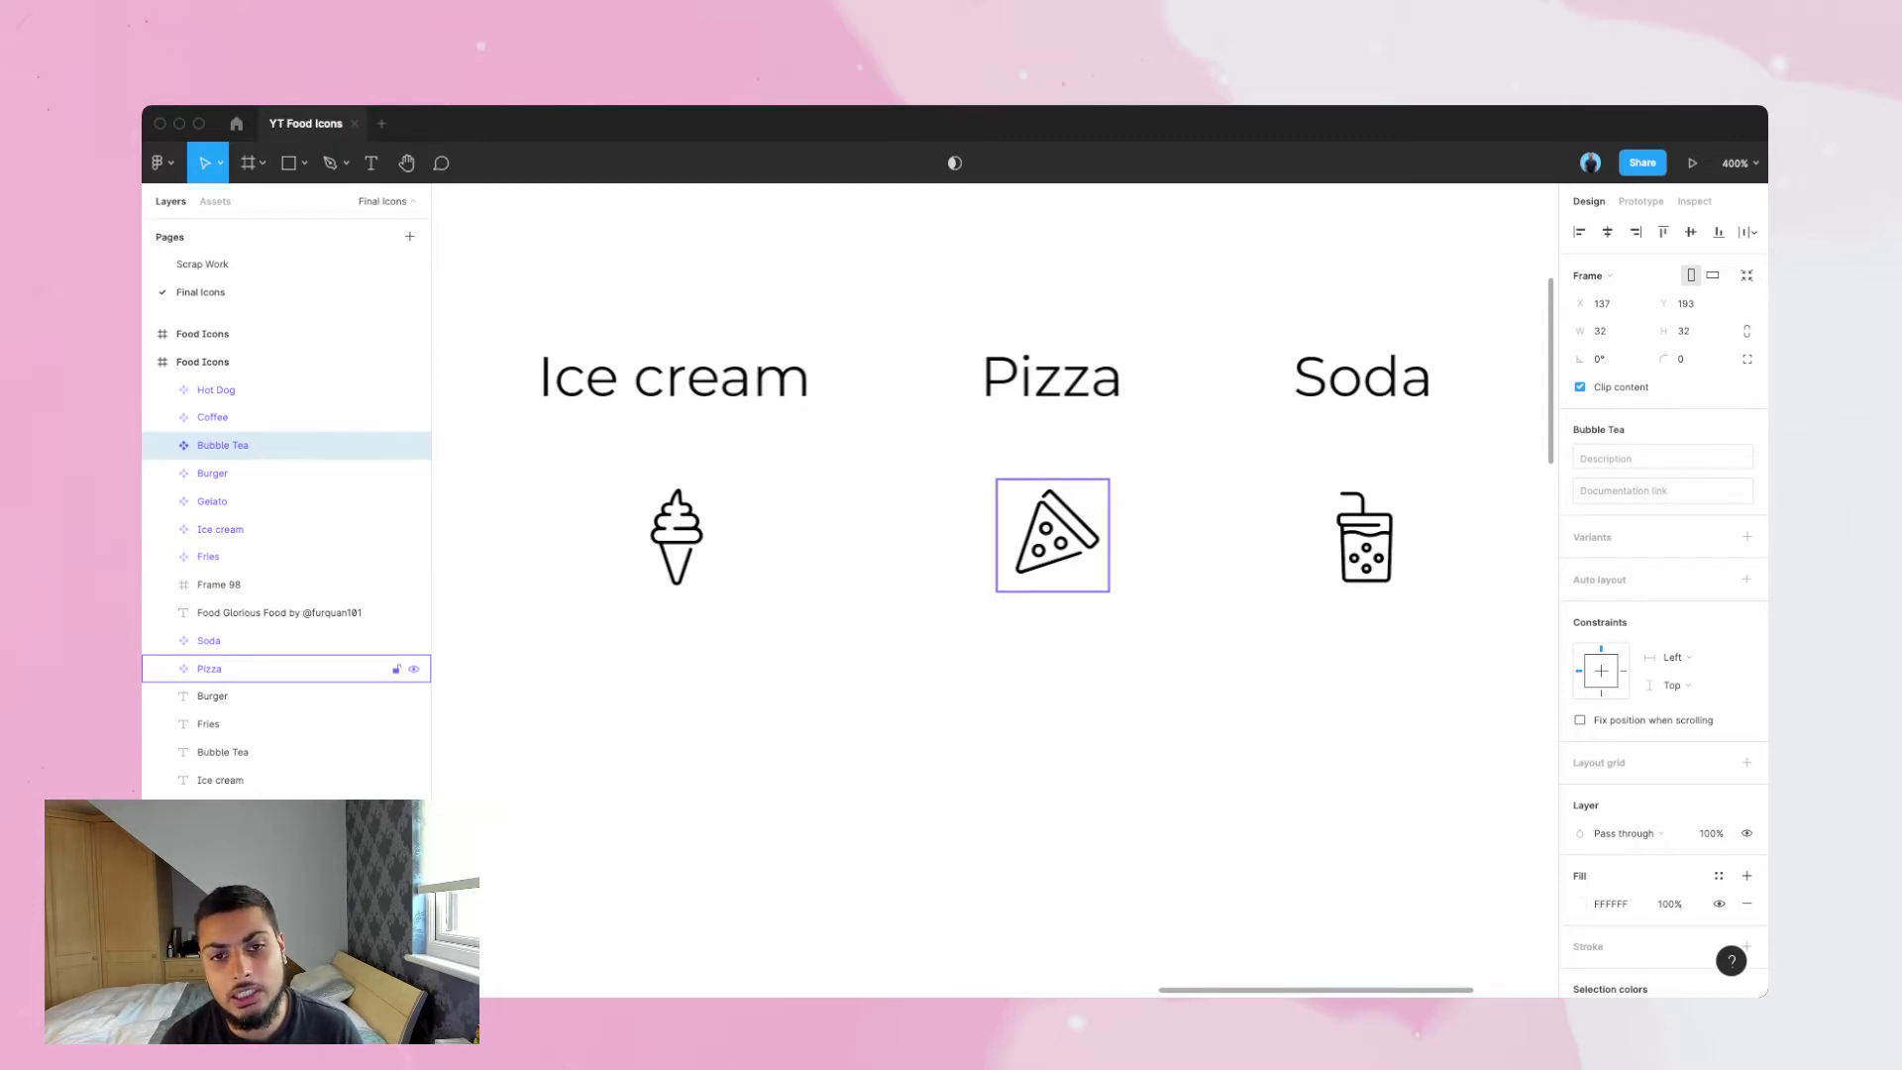
{"action": "scroll", "coordinate": [1052, 535], "scroll_direction": "right", "scroll_amount": 1}
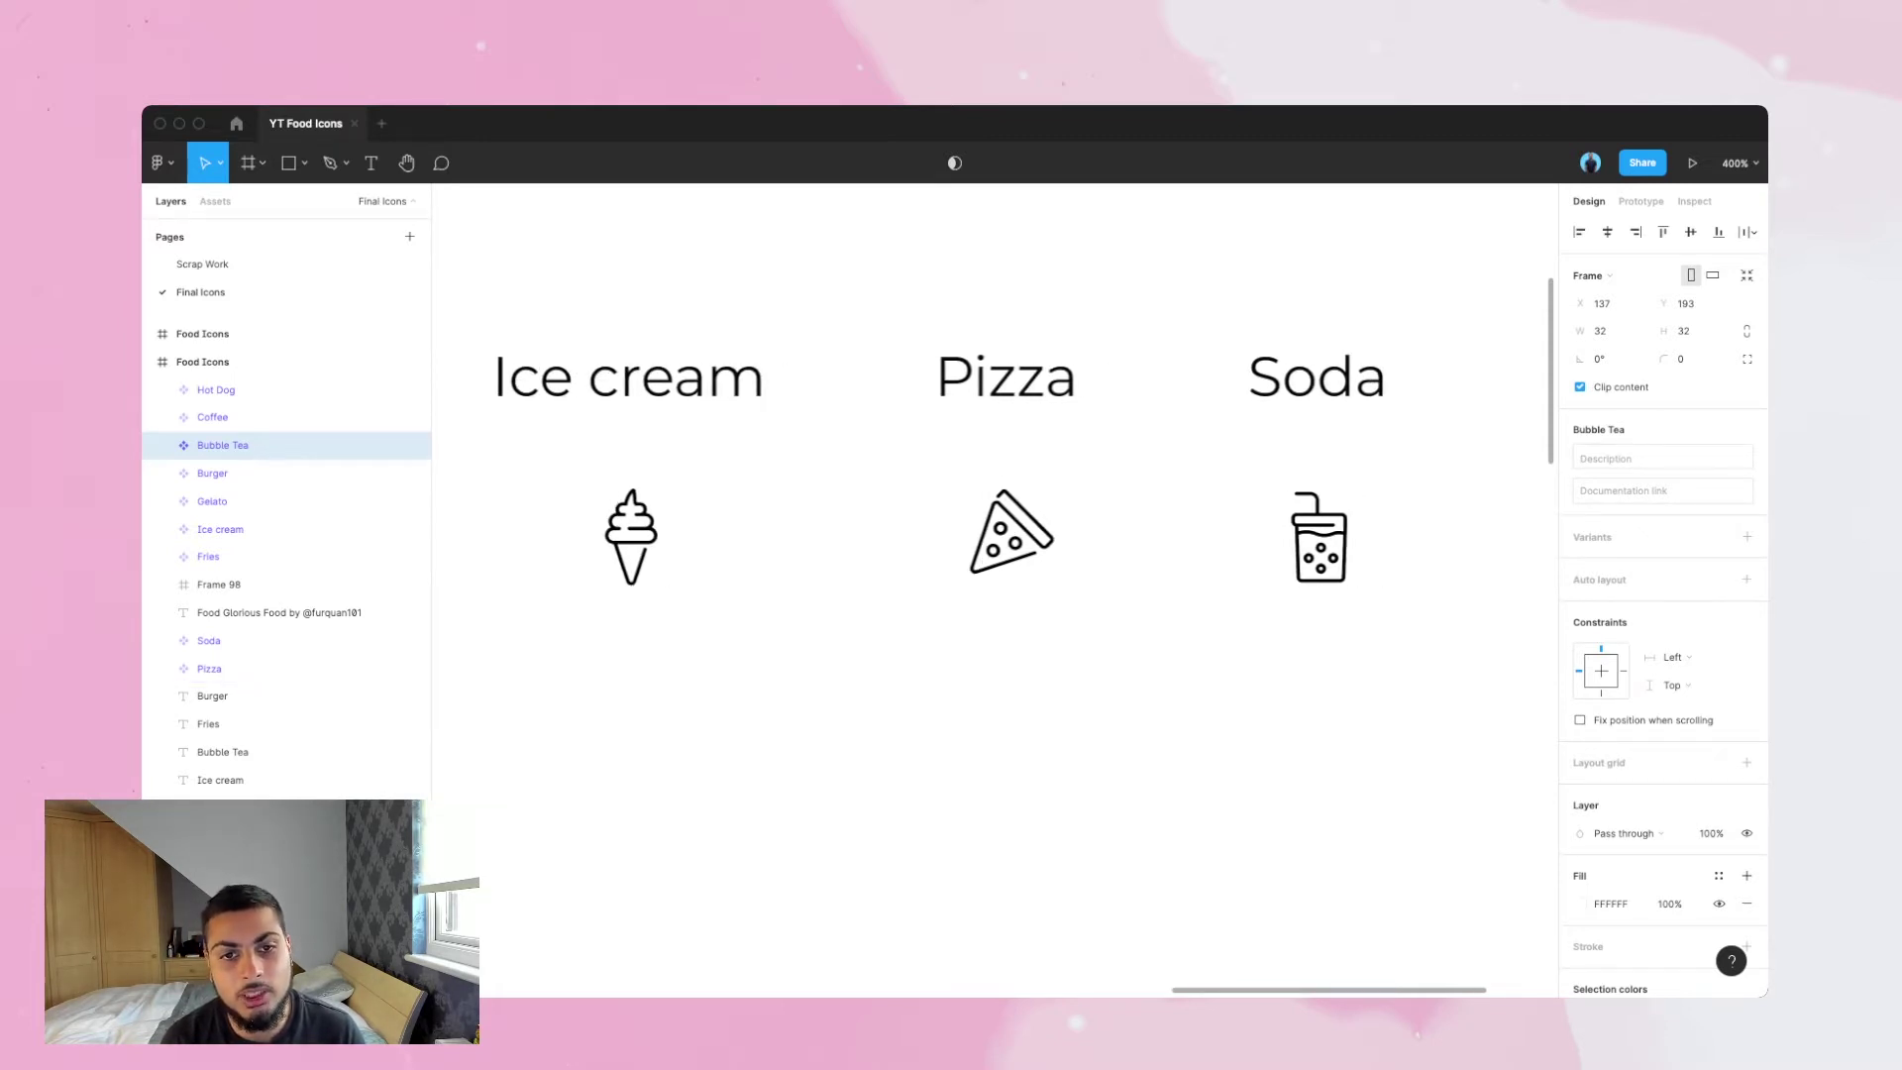
- Go back along the icon row and inspect the Fries and Coffee icon components
{"action": "scroll", "coordinate": [1052, 535], "scroll_direction": "left", "scroll_amount": 4}
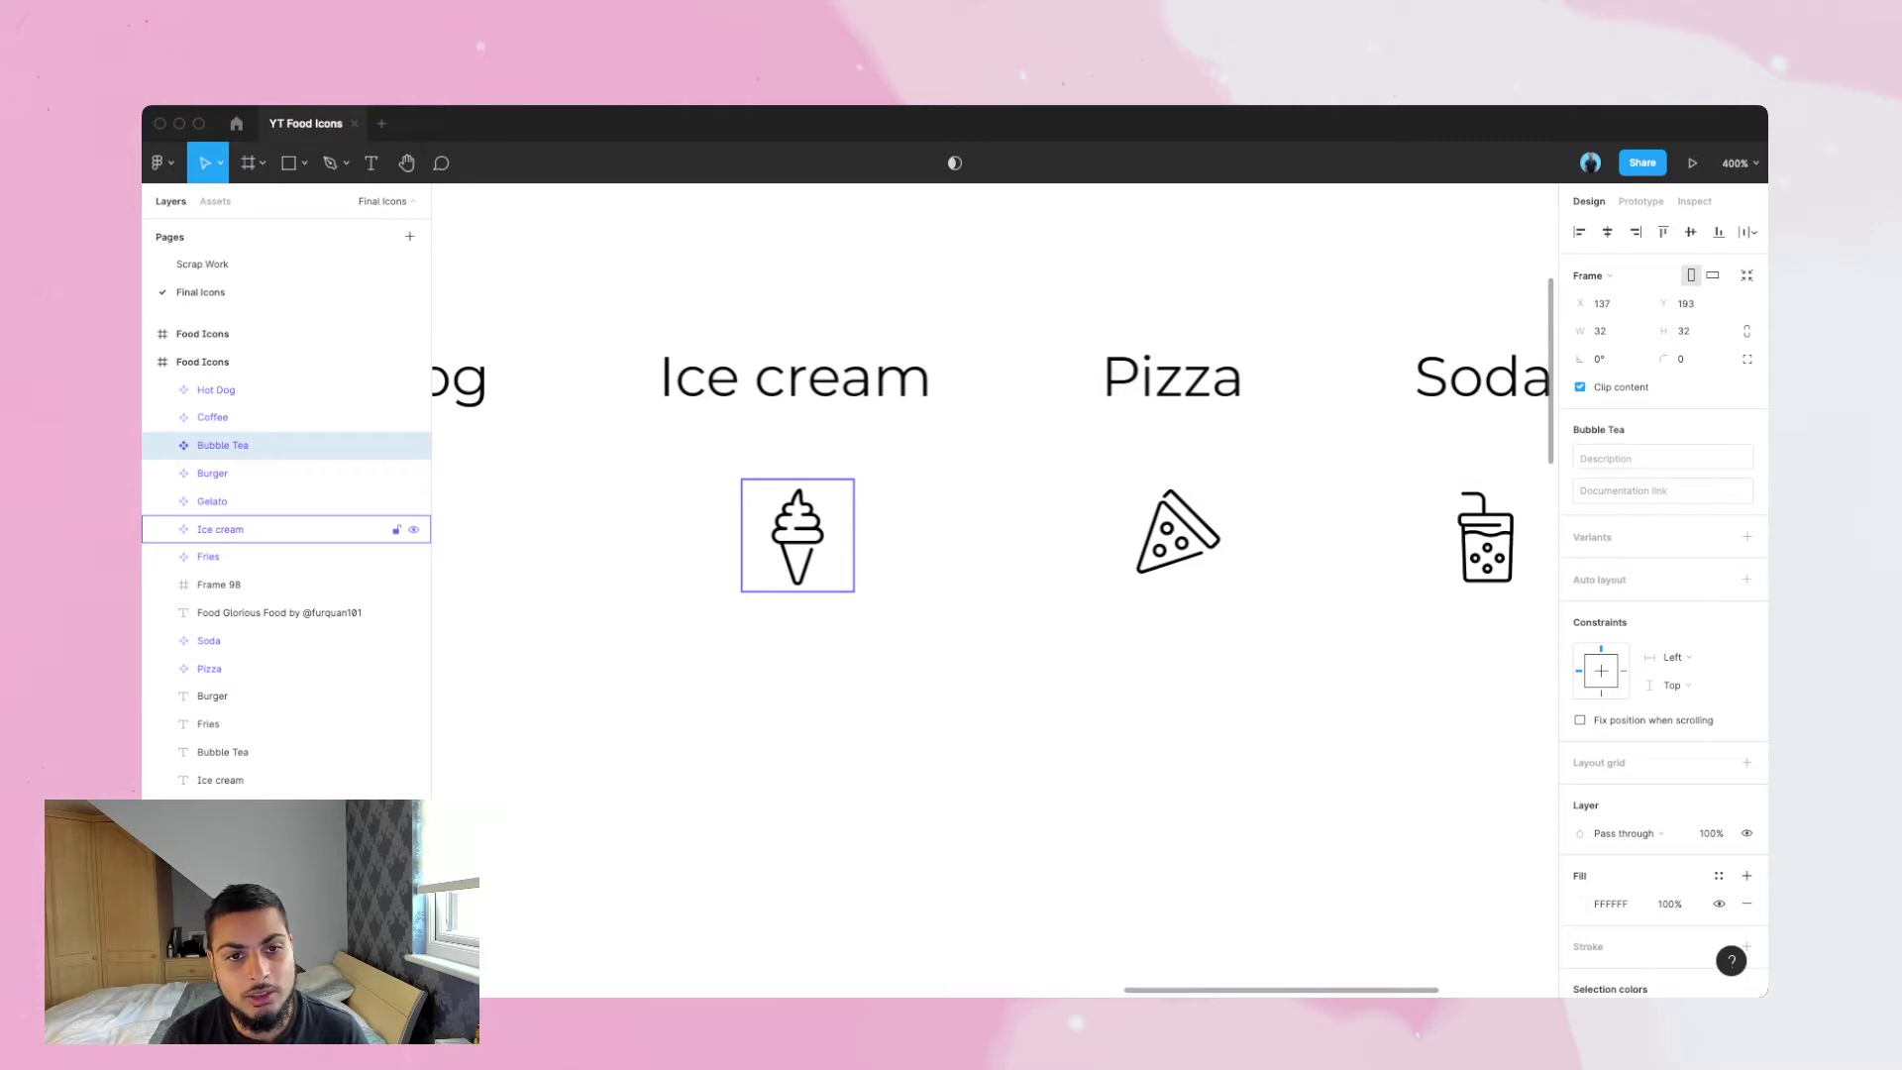
{"action": "scroll", "coordinate": [996, 673], "scroll_direction": "left", "scroll_amount": 8}
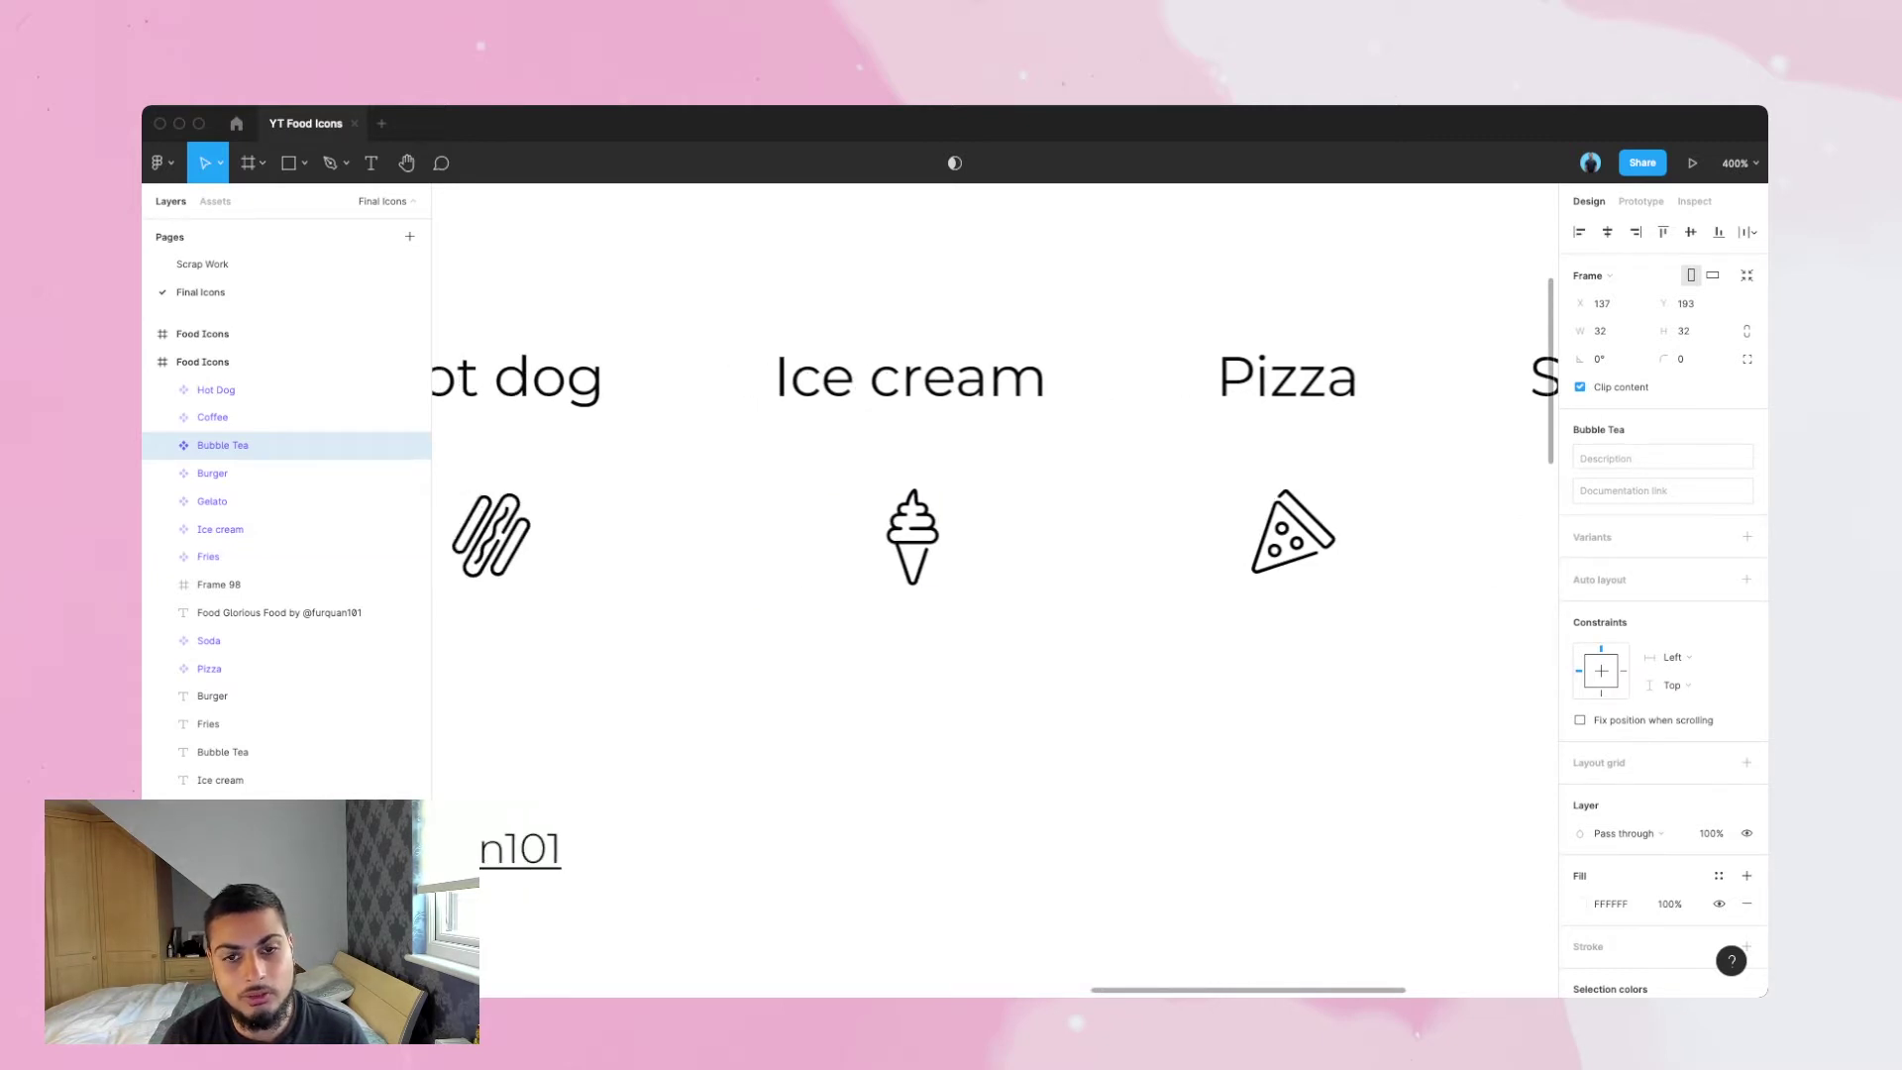
{"action": "scroll", "coordinate": [771, 535], "scroll_direction": "left", "scroll_amount": 12}
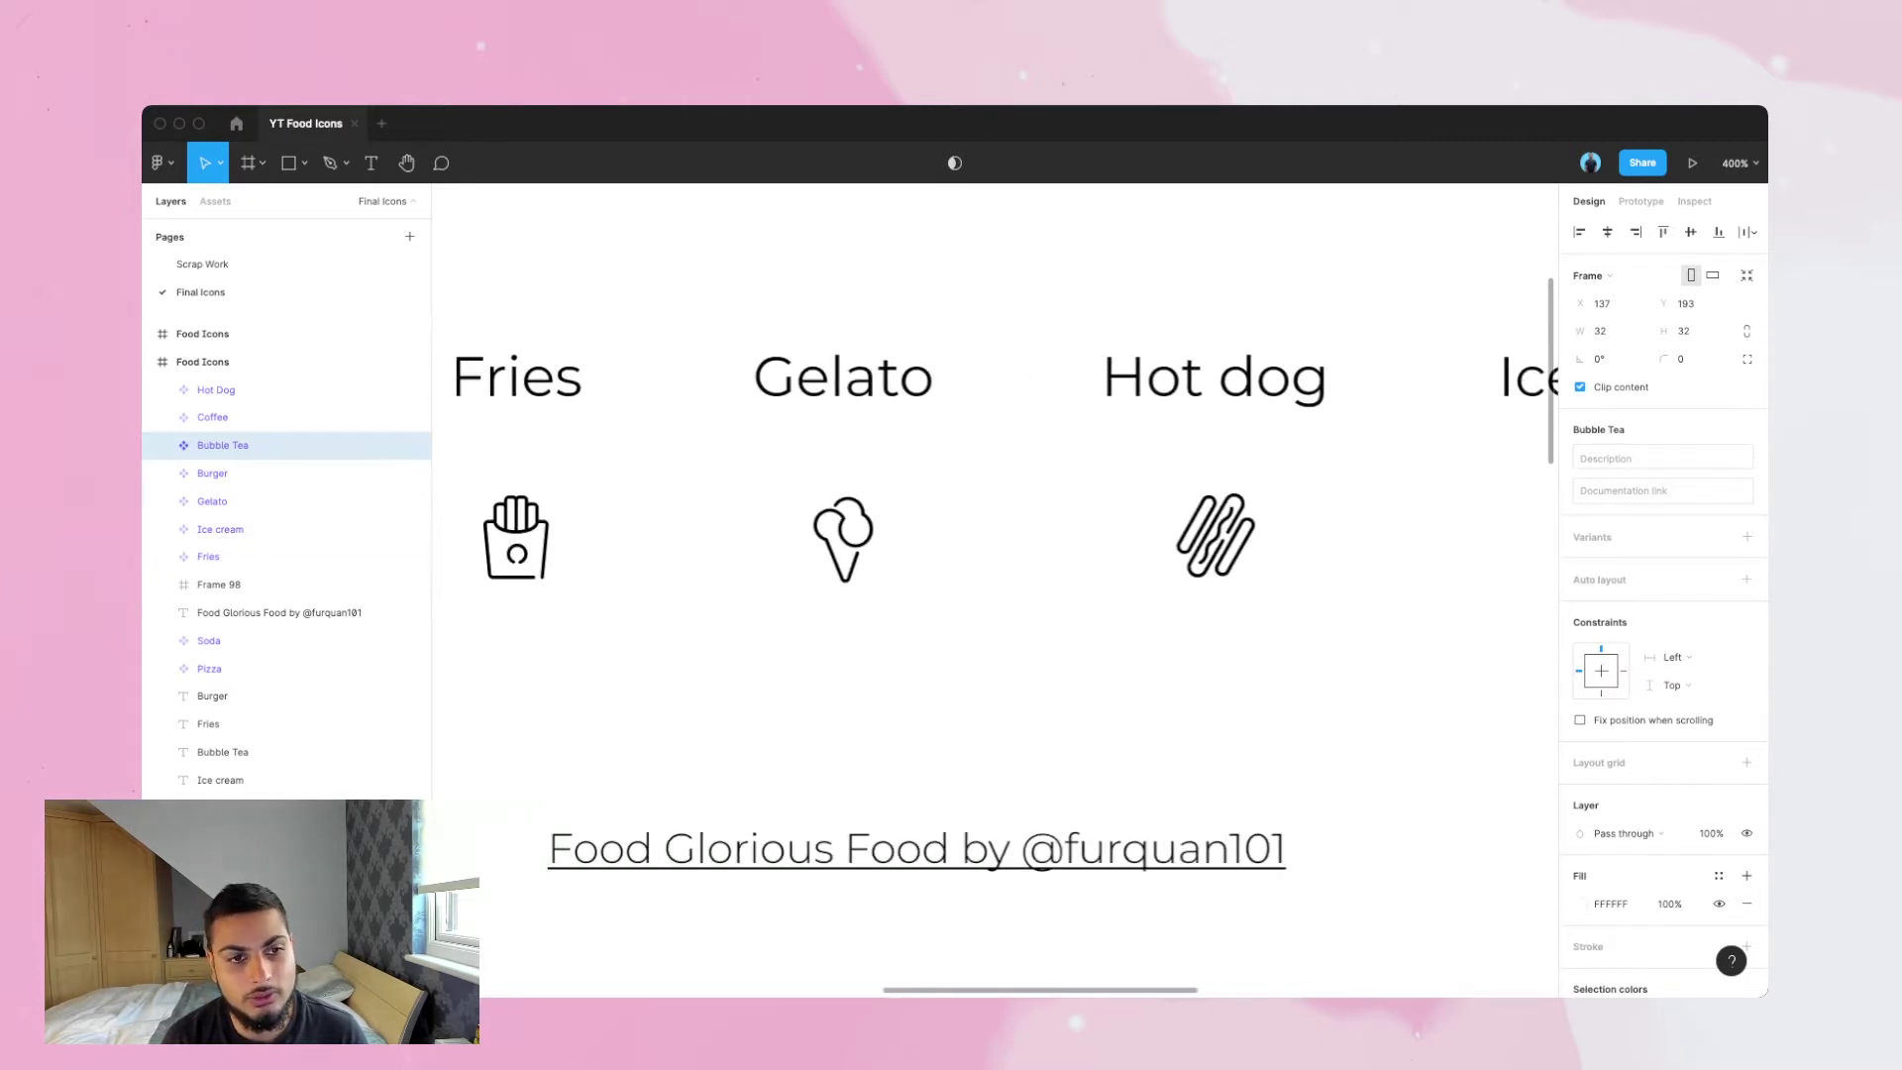
{"action": "scroll", "coordinate": [770, 535], "scroll_direction": "left", "scroll_amount": 1}
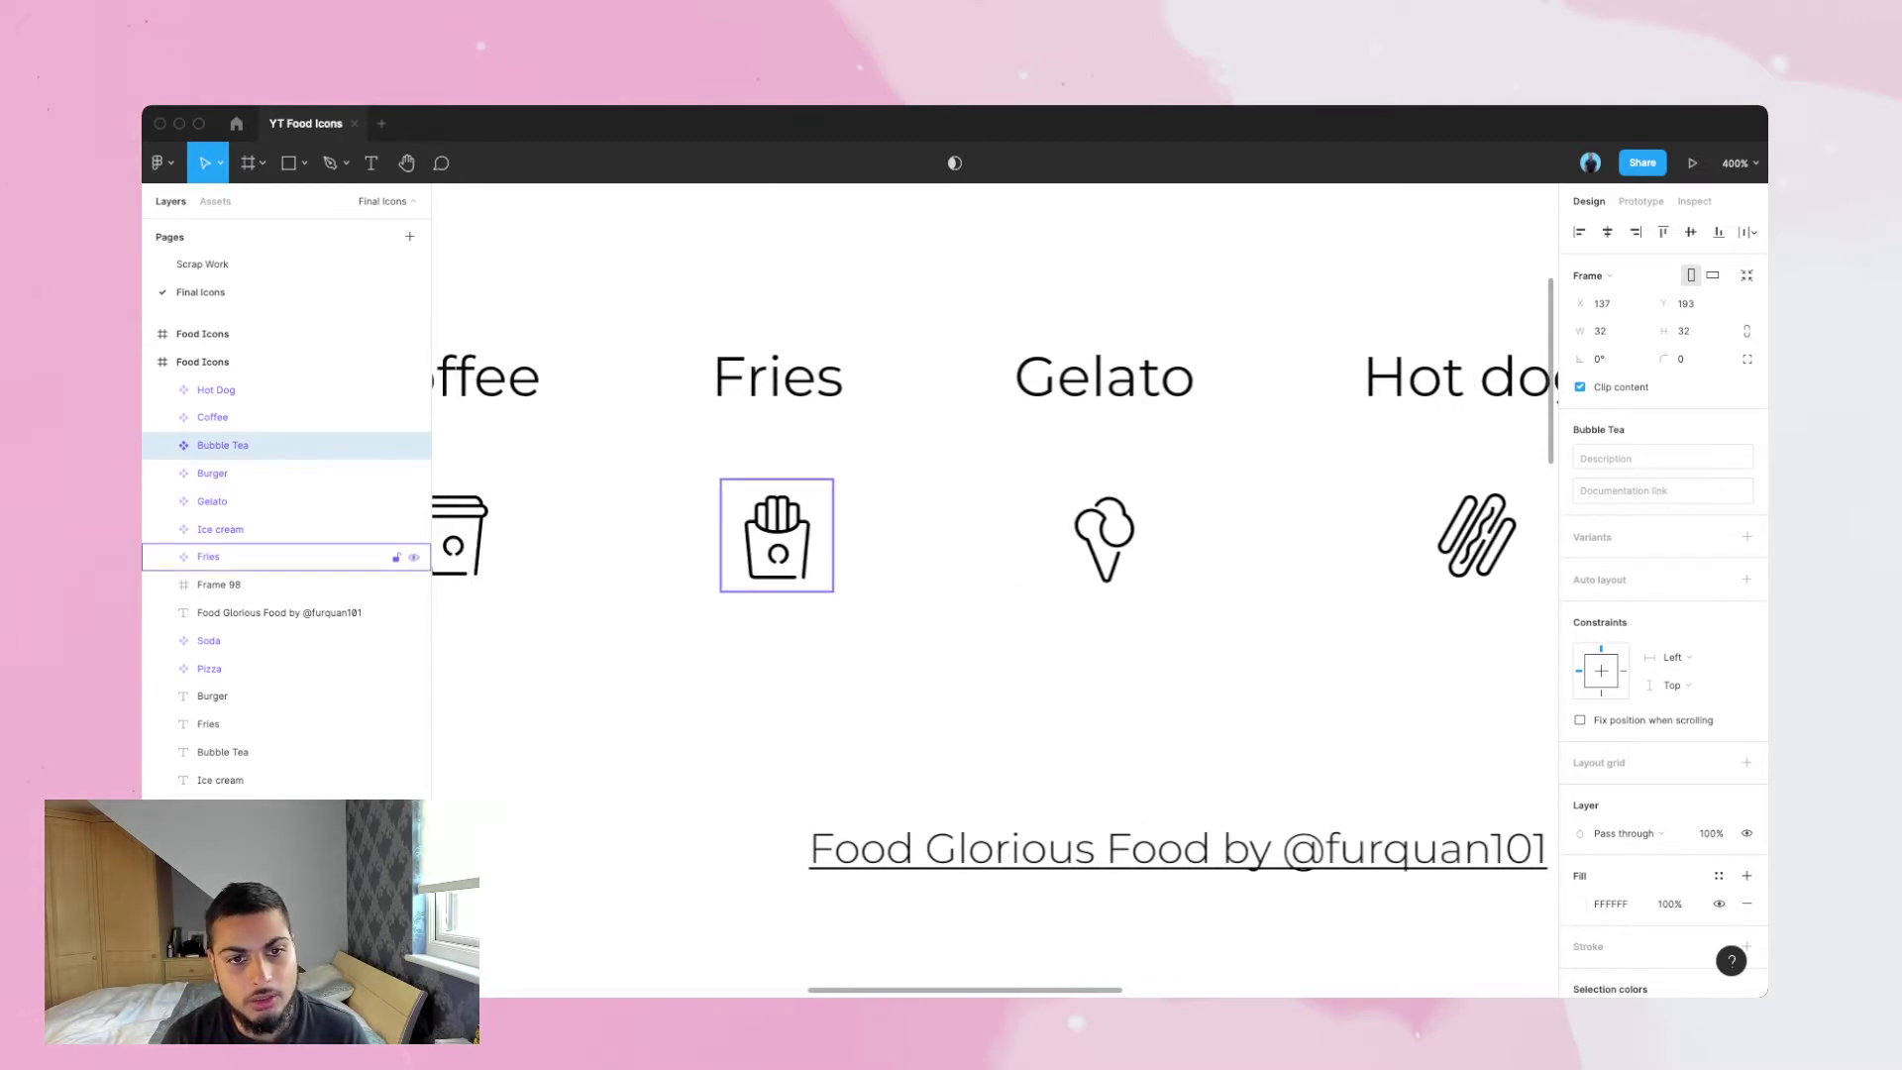
{"action": "left_click", "coordinate": [776, 535]}
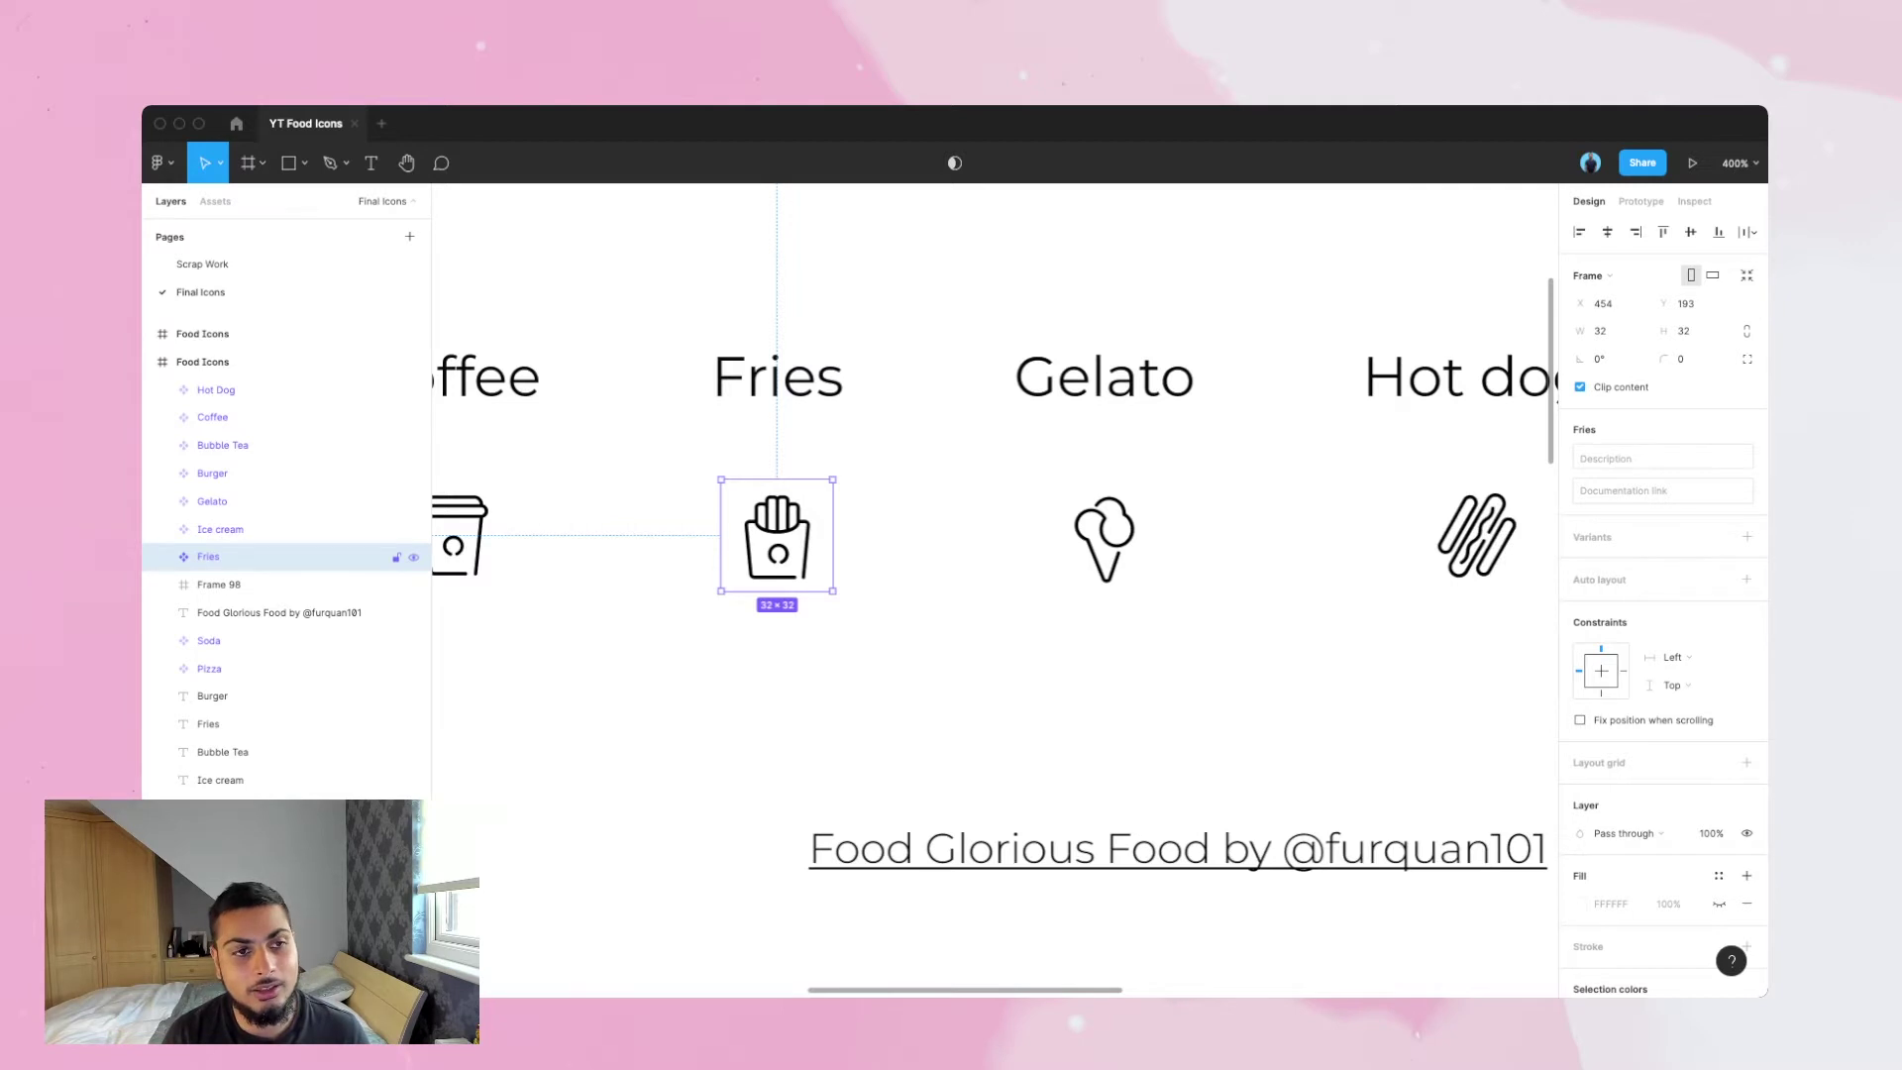
{"action": "scroll", "coordinate": [990, 584], "scroll_direction": "left", "scroll_amount": 5}
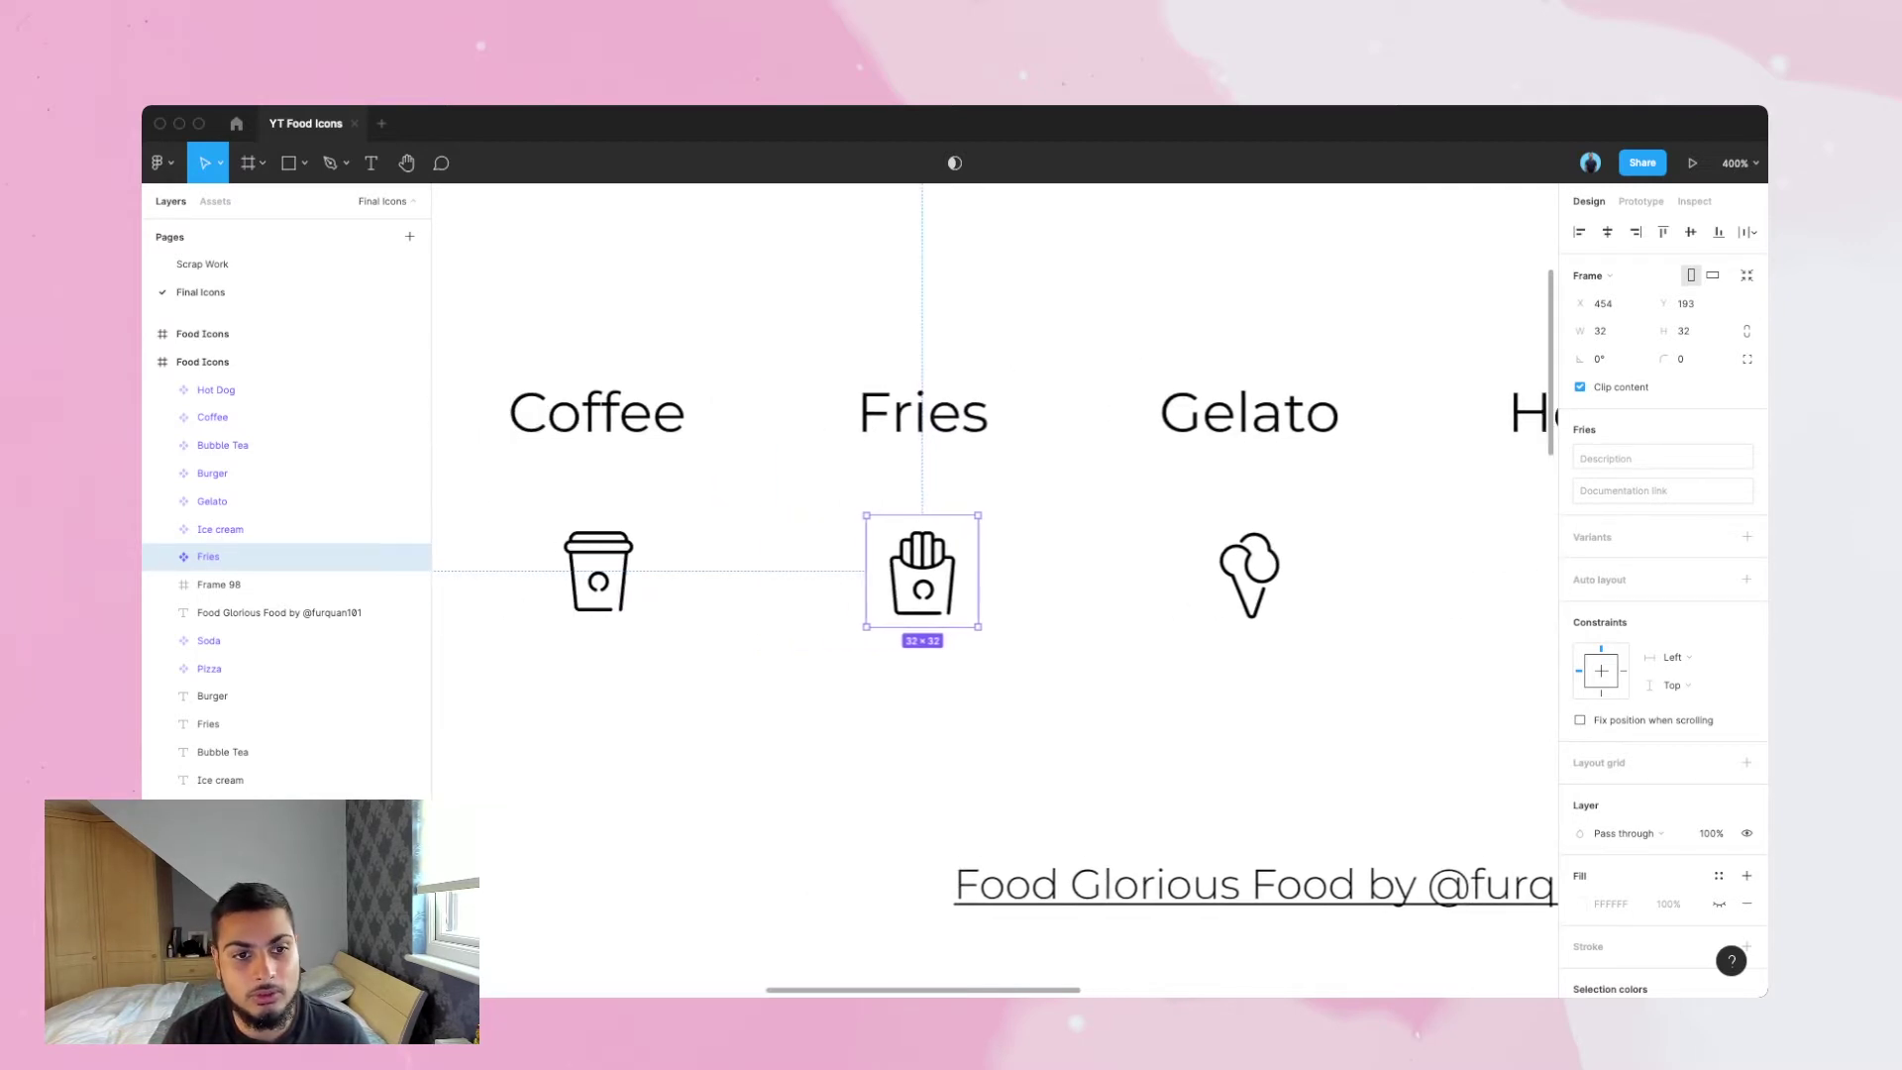
{"action": "left_click", "coordinate": [598, 571]}
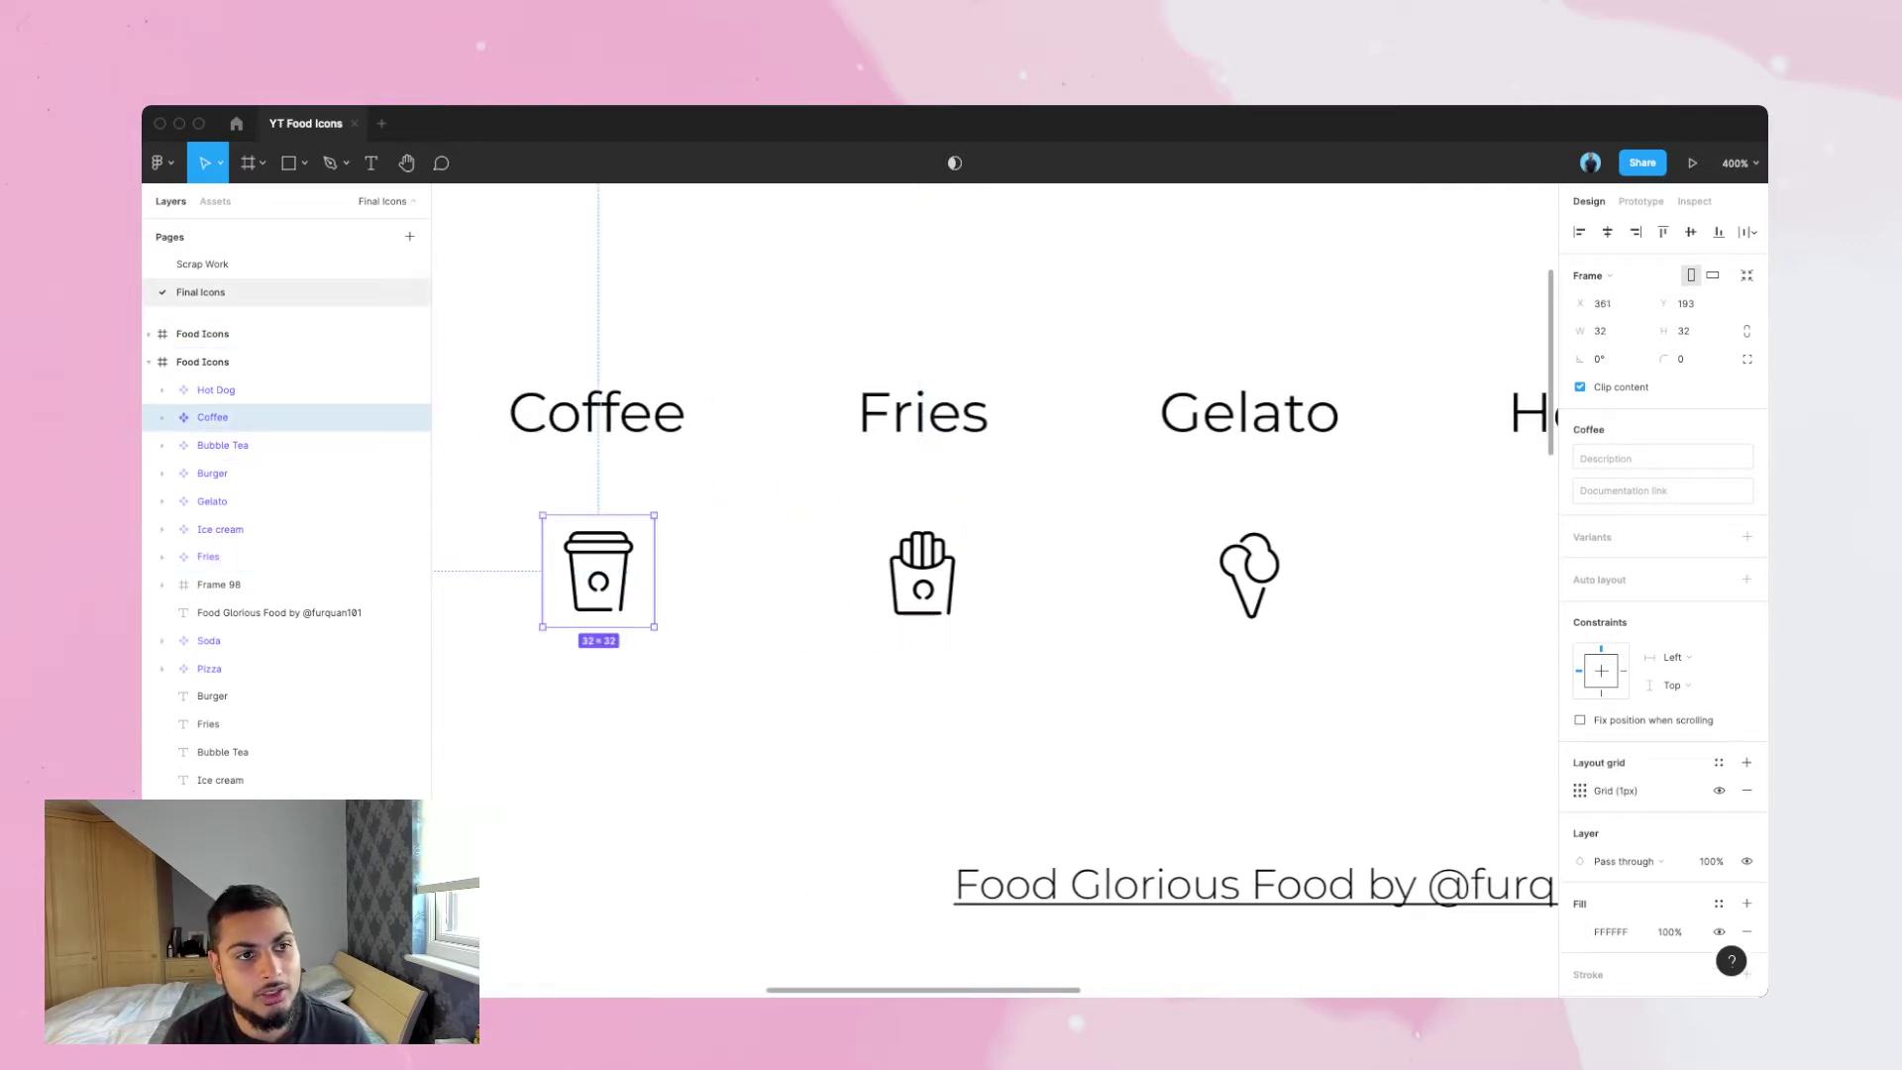
- Open the Scrap Work page and examine the draft iterations of the bubble tea, burger, pizza, soda and ice cream icons
{"action": "left_click", "coordinate": [203, 263]}
{"action": "scroll", "coordinate": [990, 584], "scroll_direction": "left", "scroll_amount": 3}
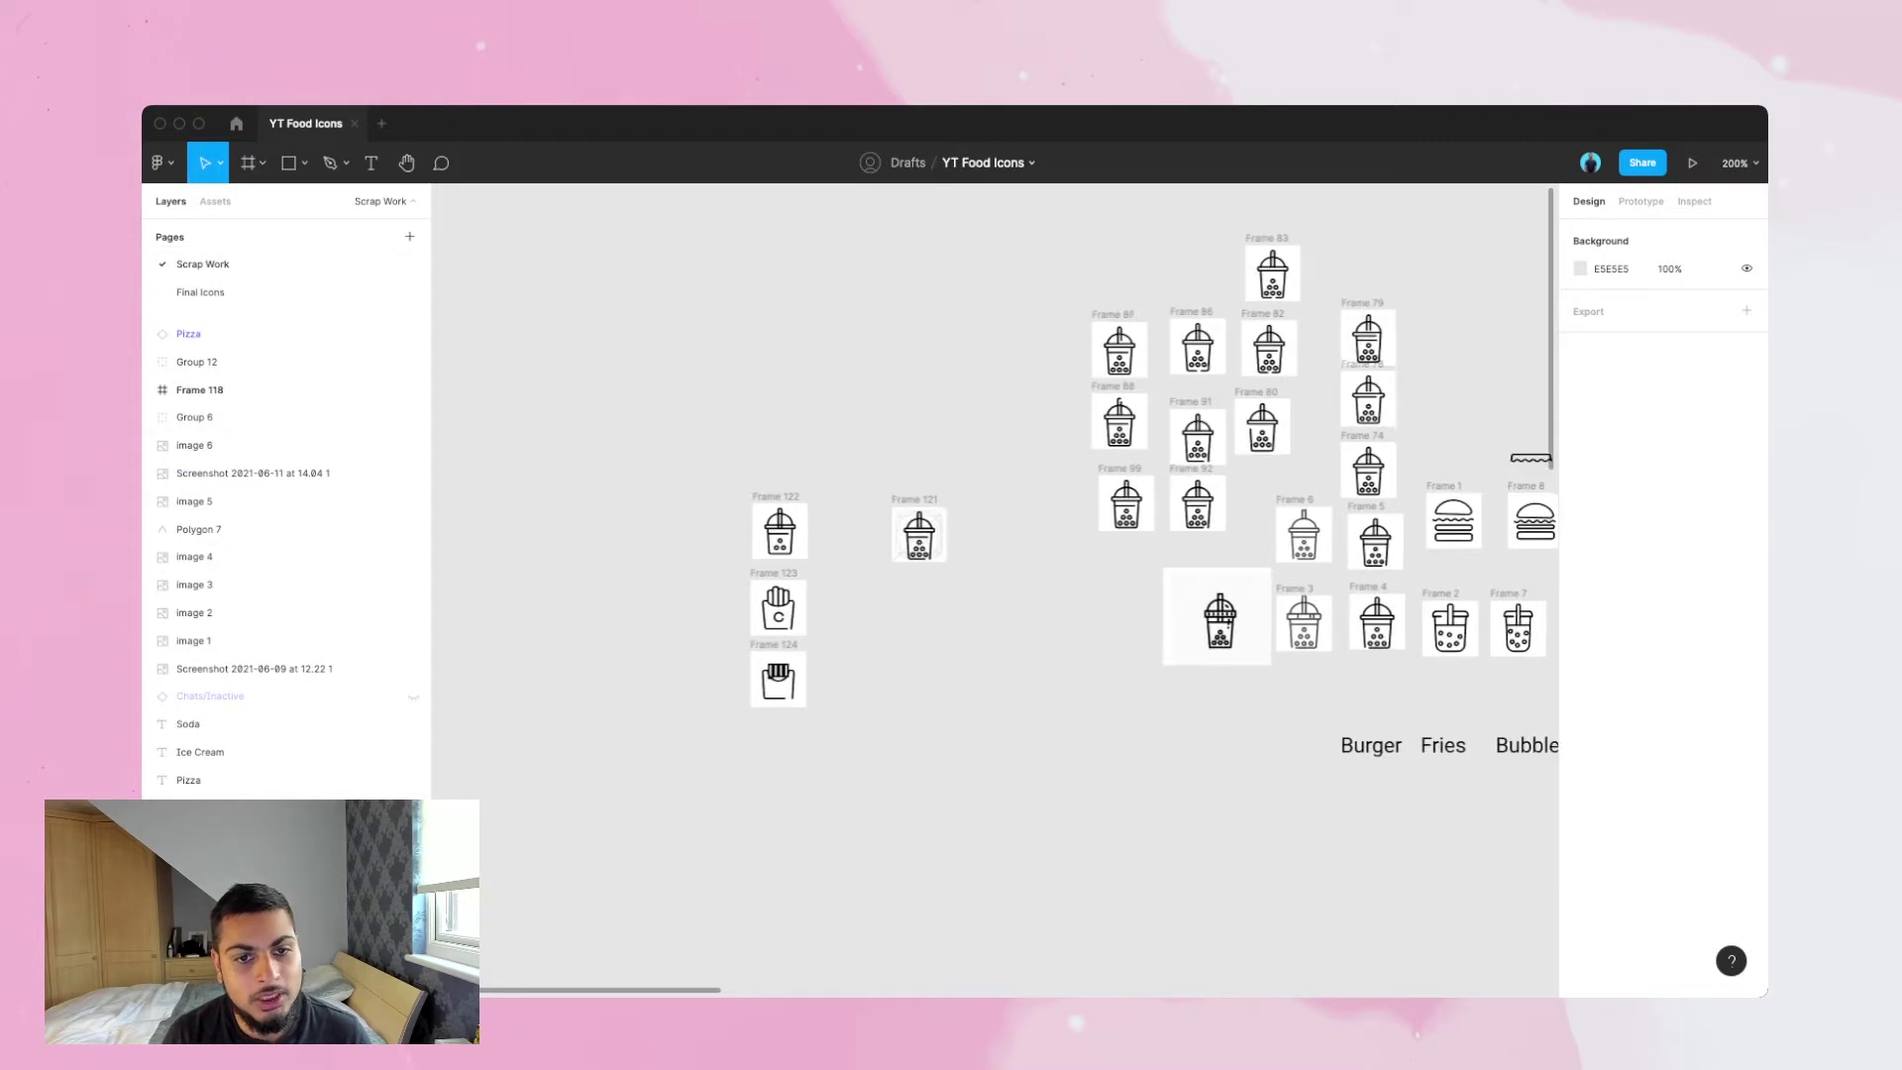
{"action": "scroll", "coordinate": [991, 584], "scroll_direction": "right", "scroll_amount": 2}
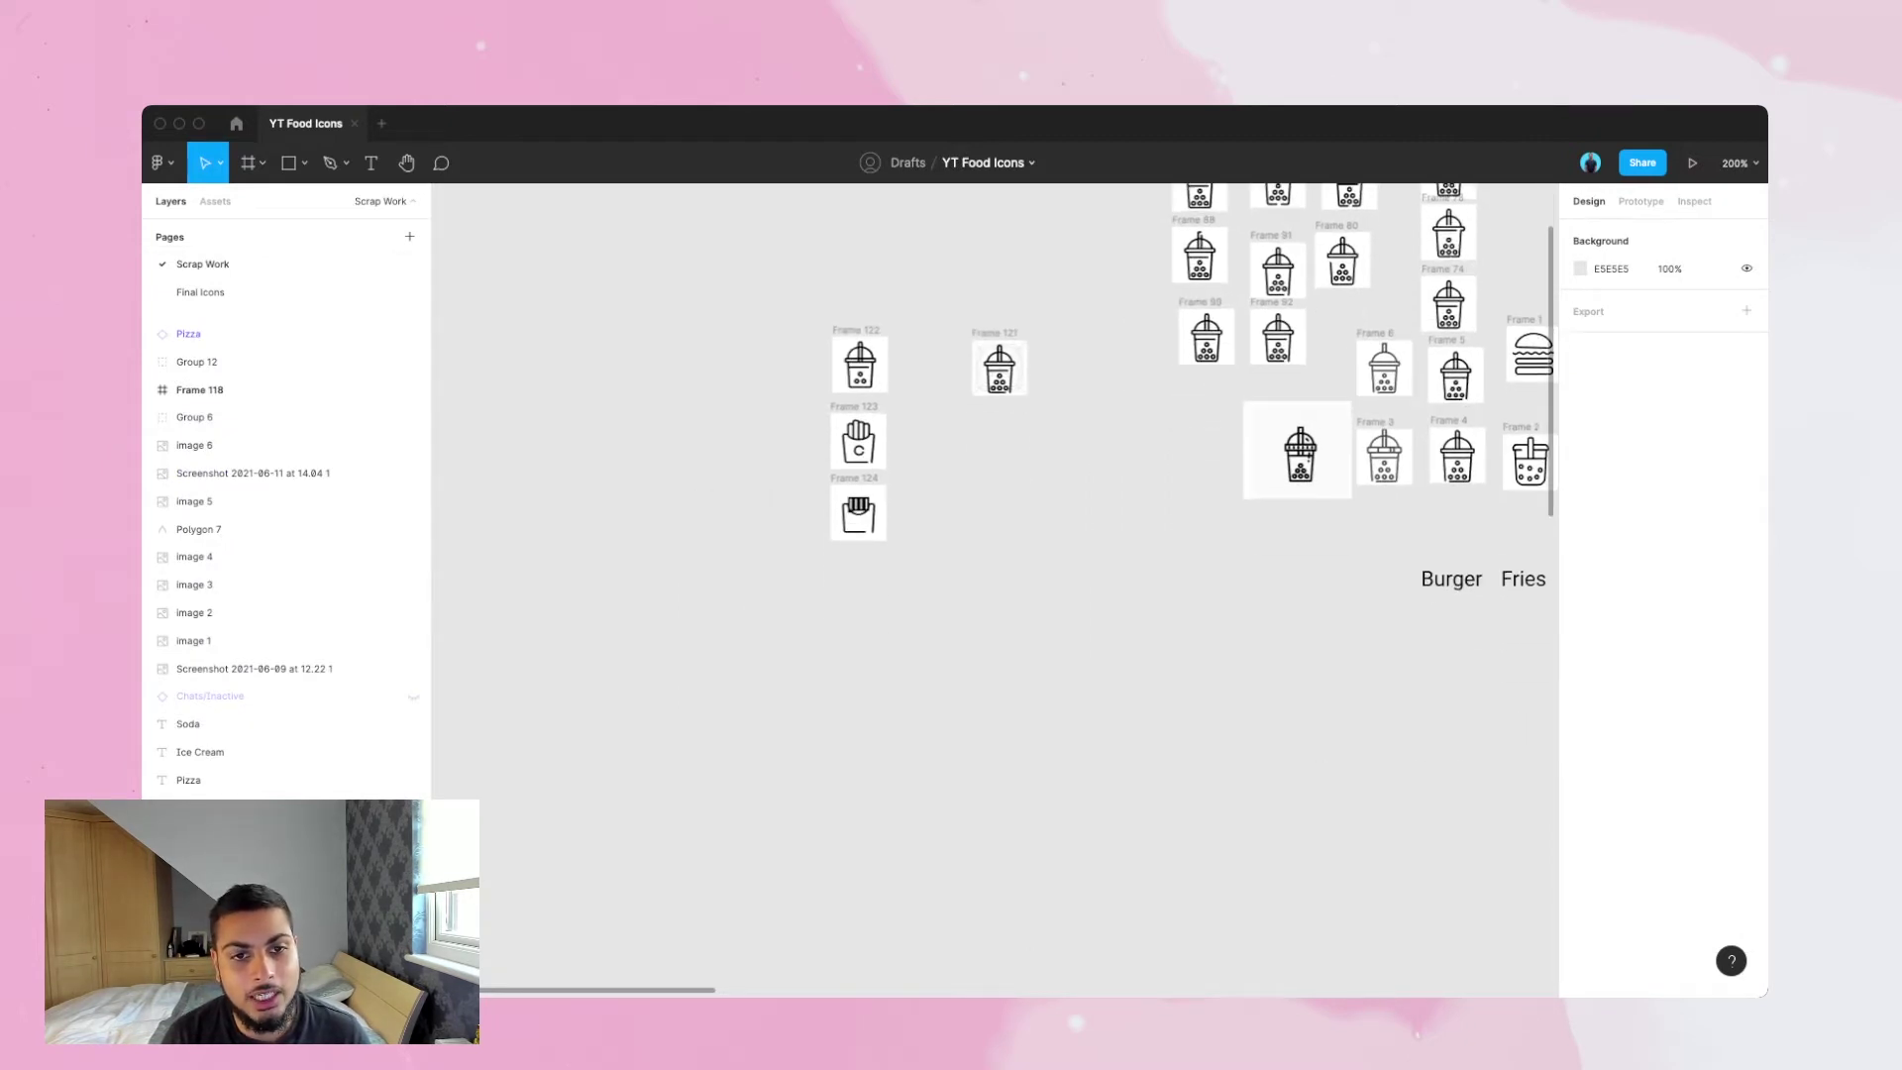
{"action": "scroll", "coordinate": [991, 584], "scroll_direction": "right", "scroll_amount": 2}
{"action": "scroll", "coordinate": [990, 584], "scroll_direction": "up", "scroll_amount": 1}
{"action": "scroll", "coordinate": [990, 584], "scroll_direction": "right", "scroll_amount": 1}
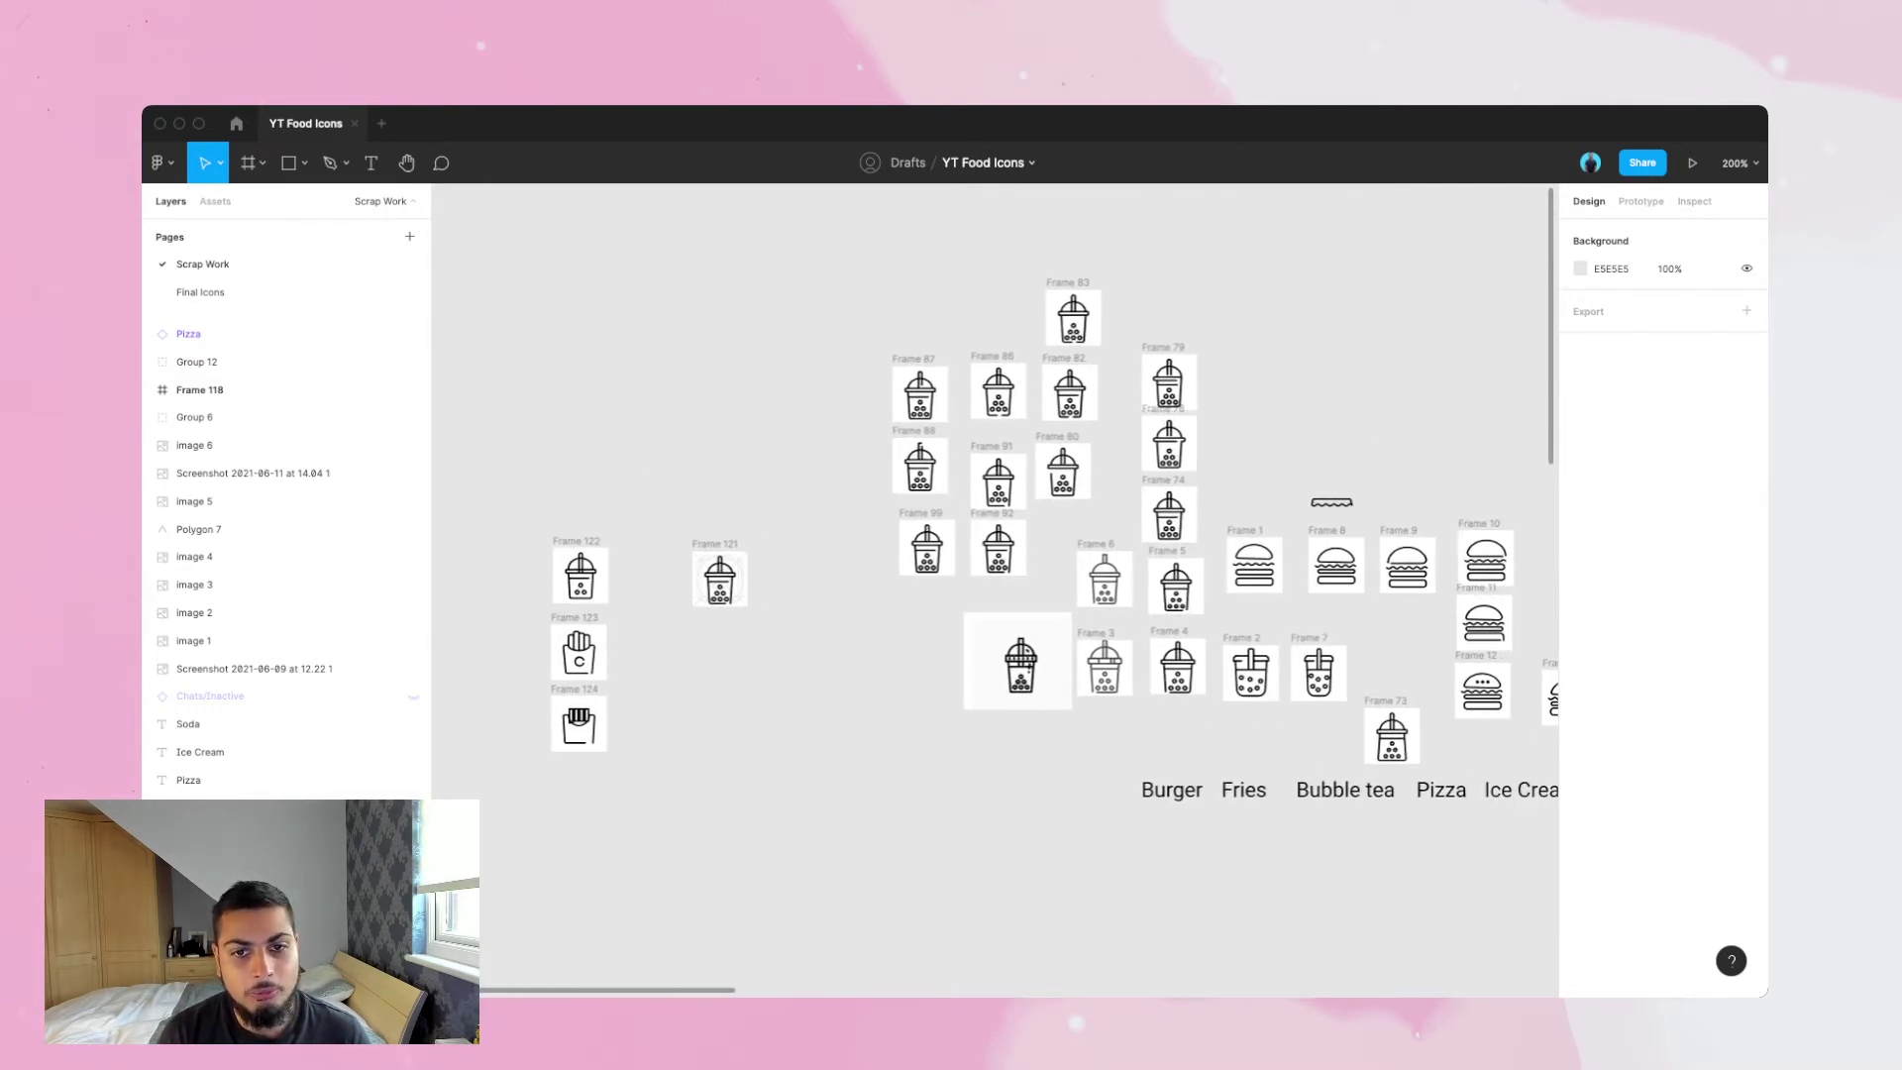
{"action": "scroll", "coordinate": [991, 584], "scroll_direction": "right", "scroll_amount": 3}
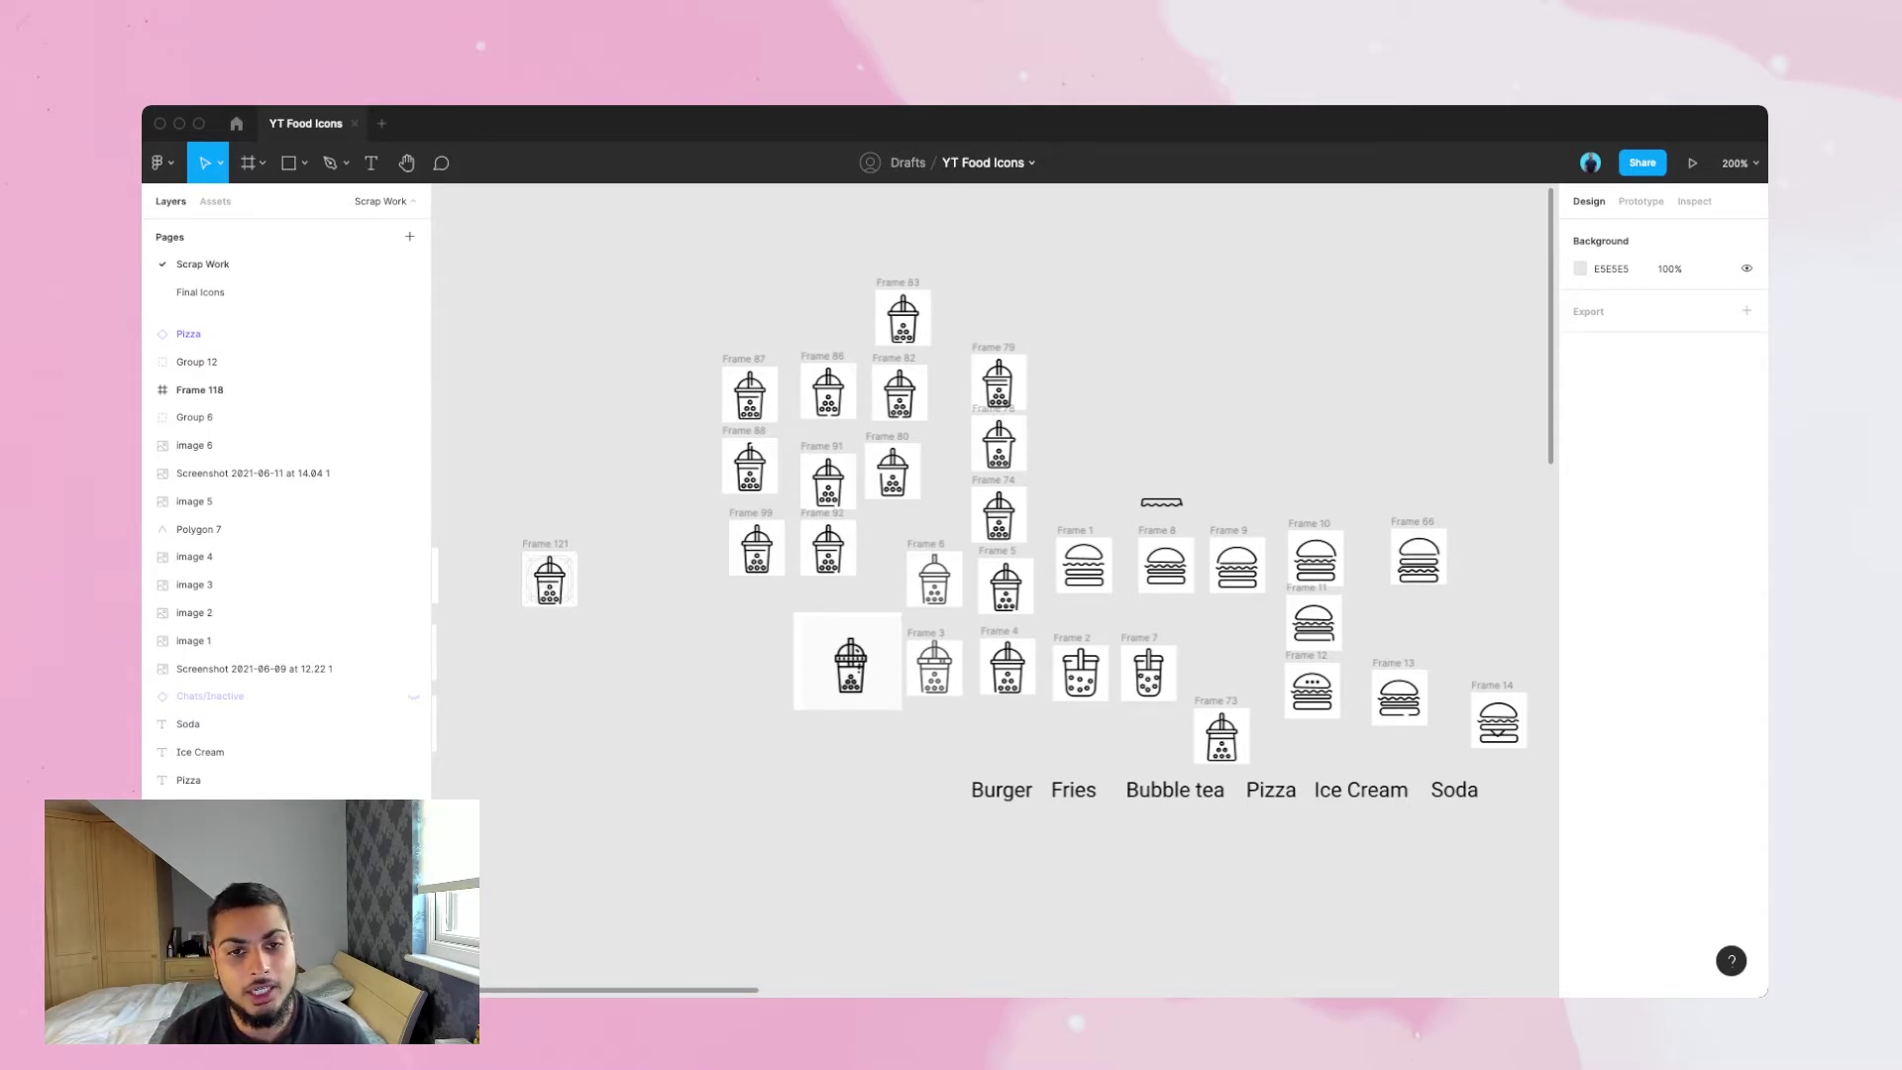
{"action": "scroll", "coordinate": [991, 584], "scroll_direction": "right", "scroll_amount": 5}
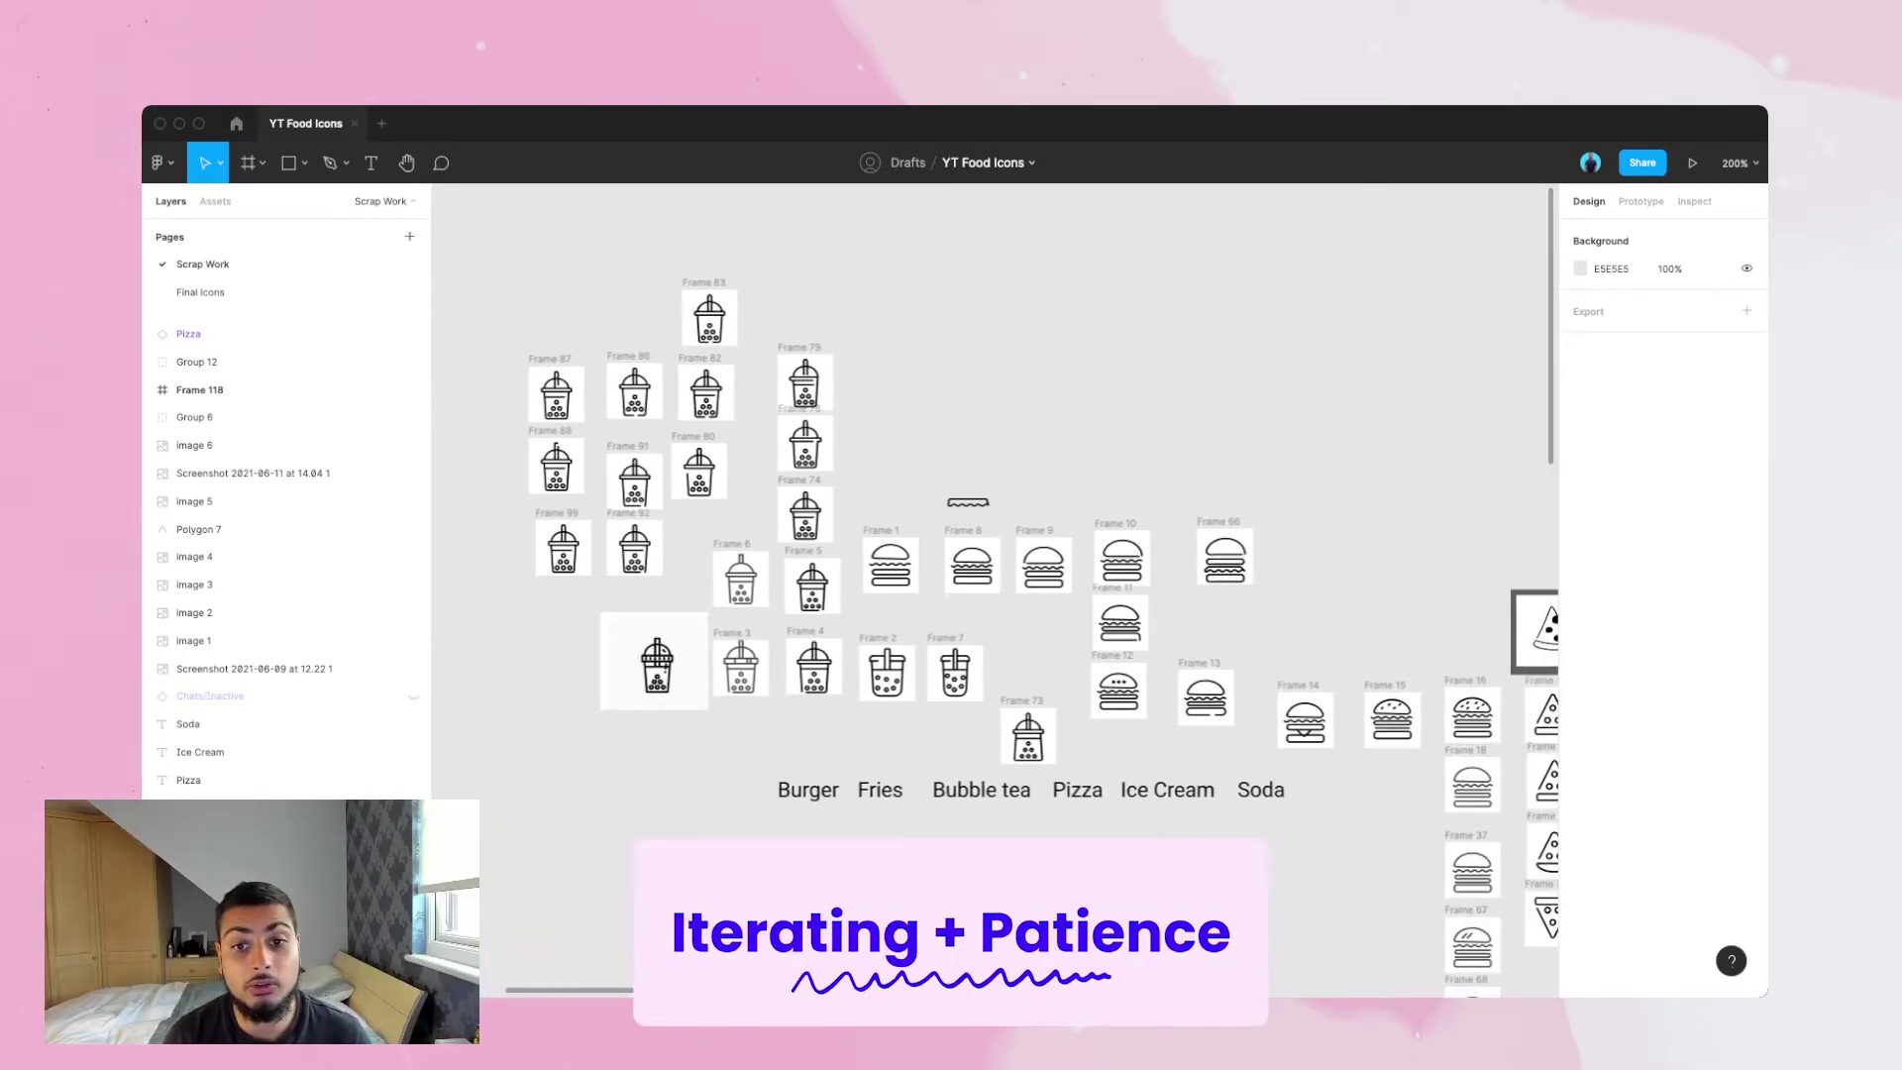
{"action": "scroll", "coordinate": [991, 584], "scroll_direction": "down", "scroll_amount": 2}
{"action": "scroll", "coordinate": [995, 592], "scroll_direction": "right", "scroll_amount": 3}
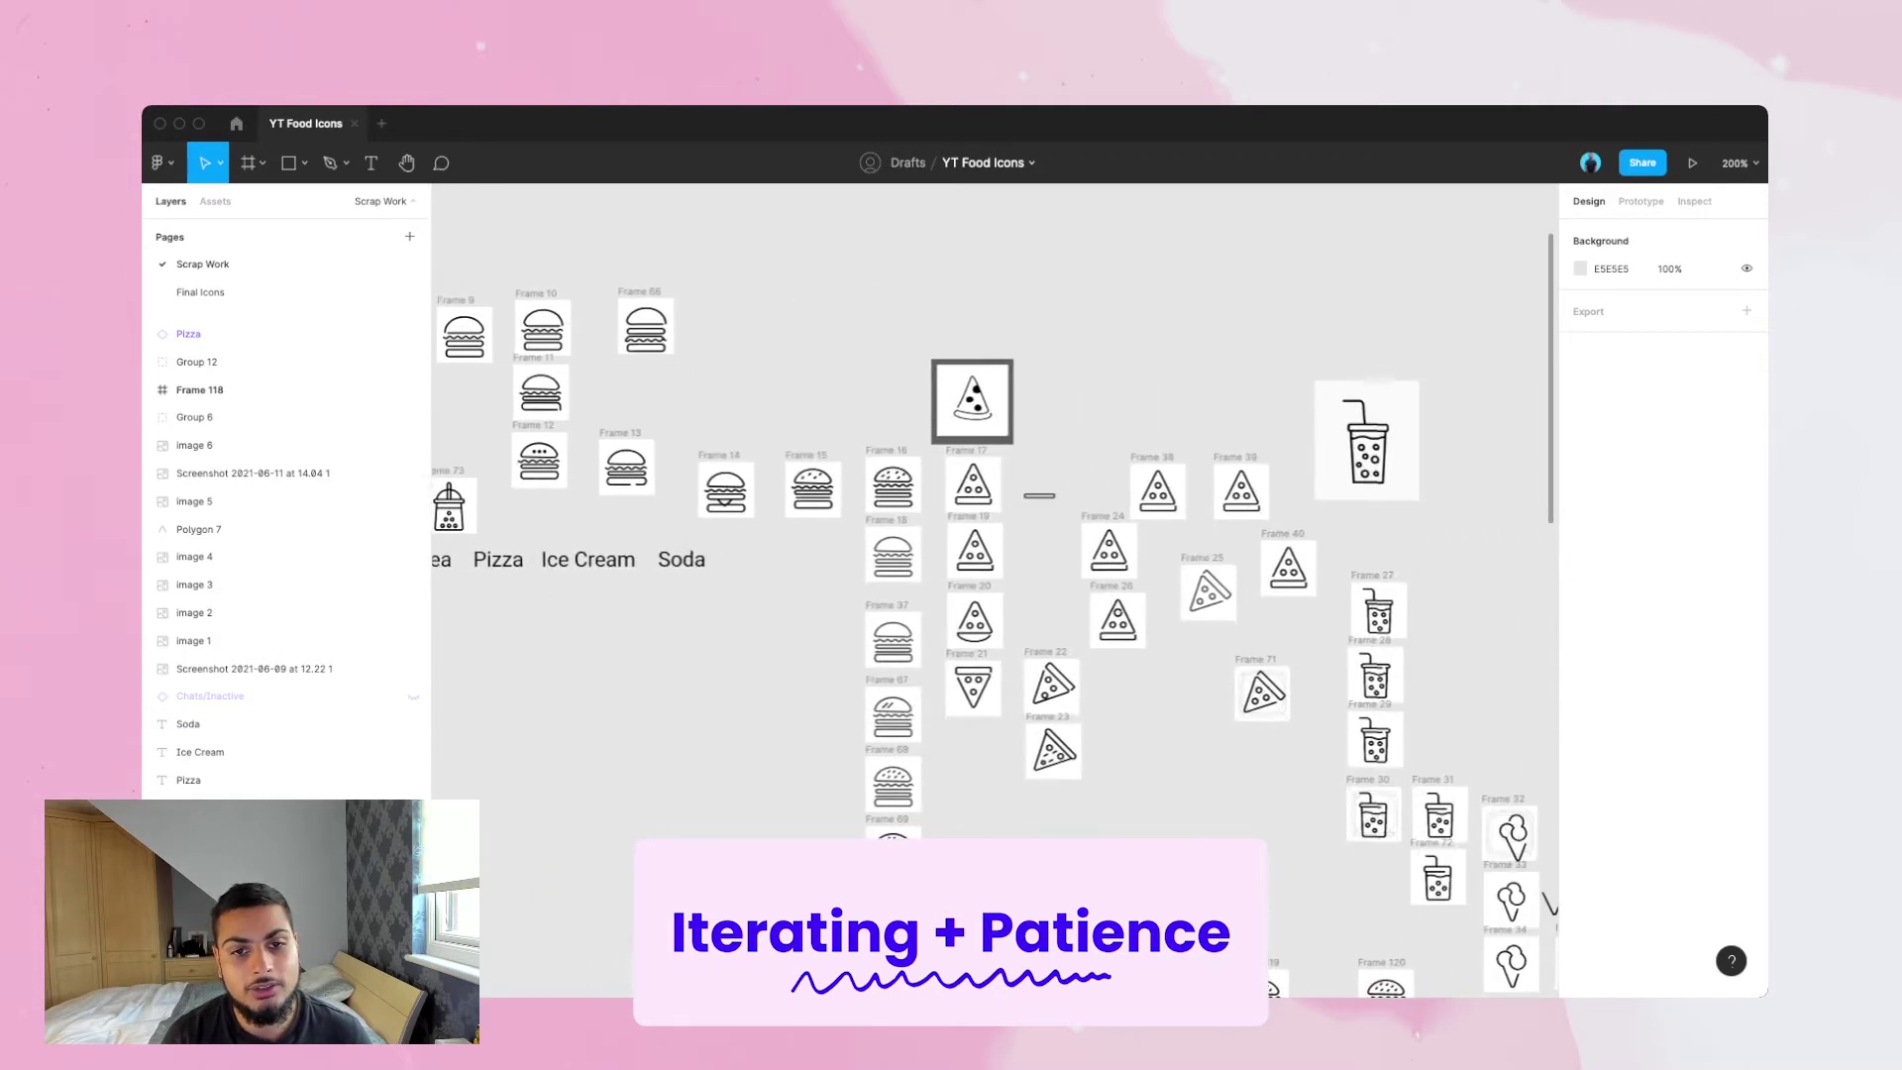
{"action": "scroll", "coordinate": [995, 591], "scroll_direction": "down", "scroll_amount": 2}
{"action": "scroll", "coordinate": [985, 574], "scroll_direction": "down", "scroll_amount": 5}
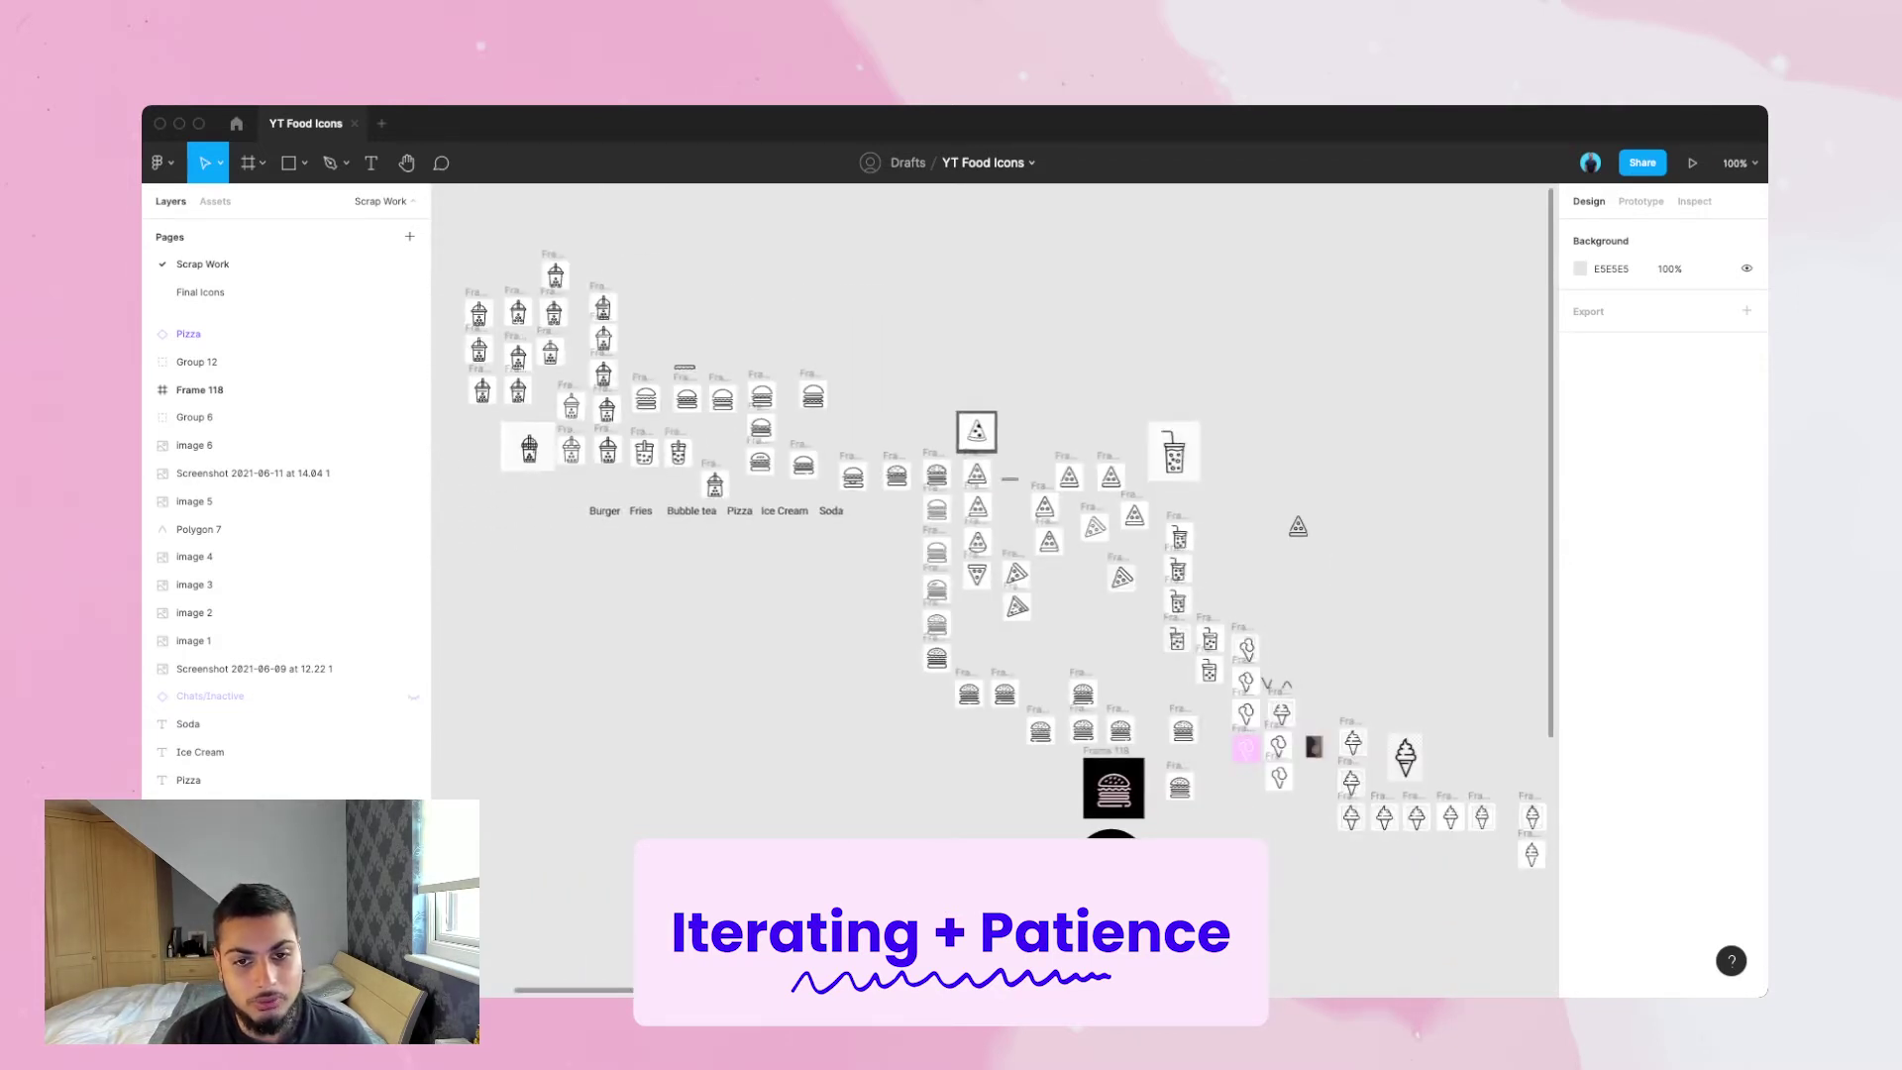
{"action": "scroll", "coordinate": [986, 575], "scroll_direction": "right", "scroll_amount": 4}
- Return to the Final Icons page and examine the finished Fries, Gelato and Hot dog icons
{"action": "left_click", "coordinate": [200, 292]}
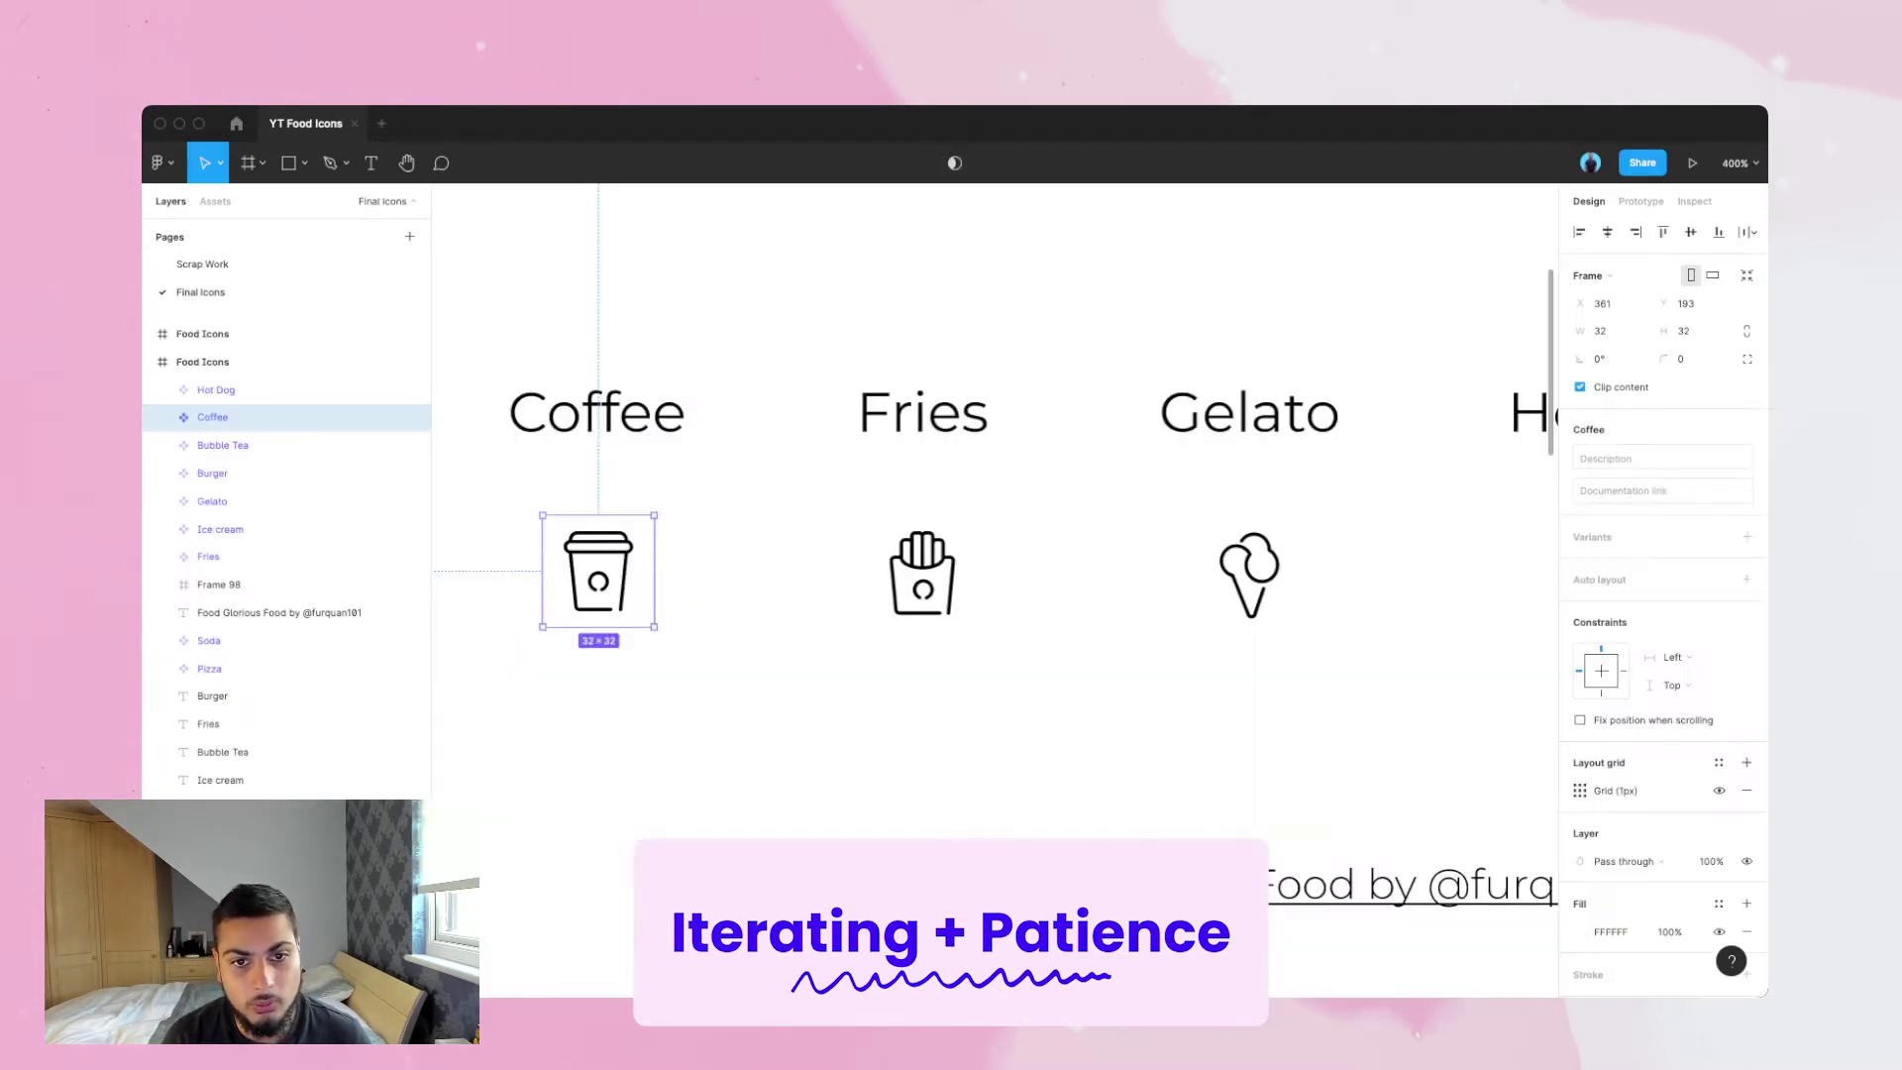
{"action": "scroll", "coordinate": [990, 574], "scroll_direction": "right", "scroll_amount": 2}
{"action": "scroll", "coordinate": [990, 574], "scroll_direction": "right", "scroll_amount": 2}
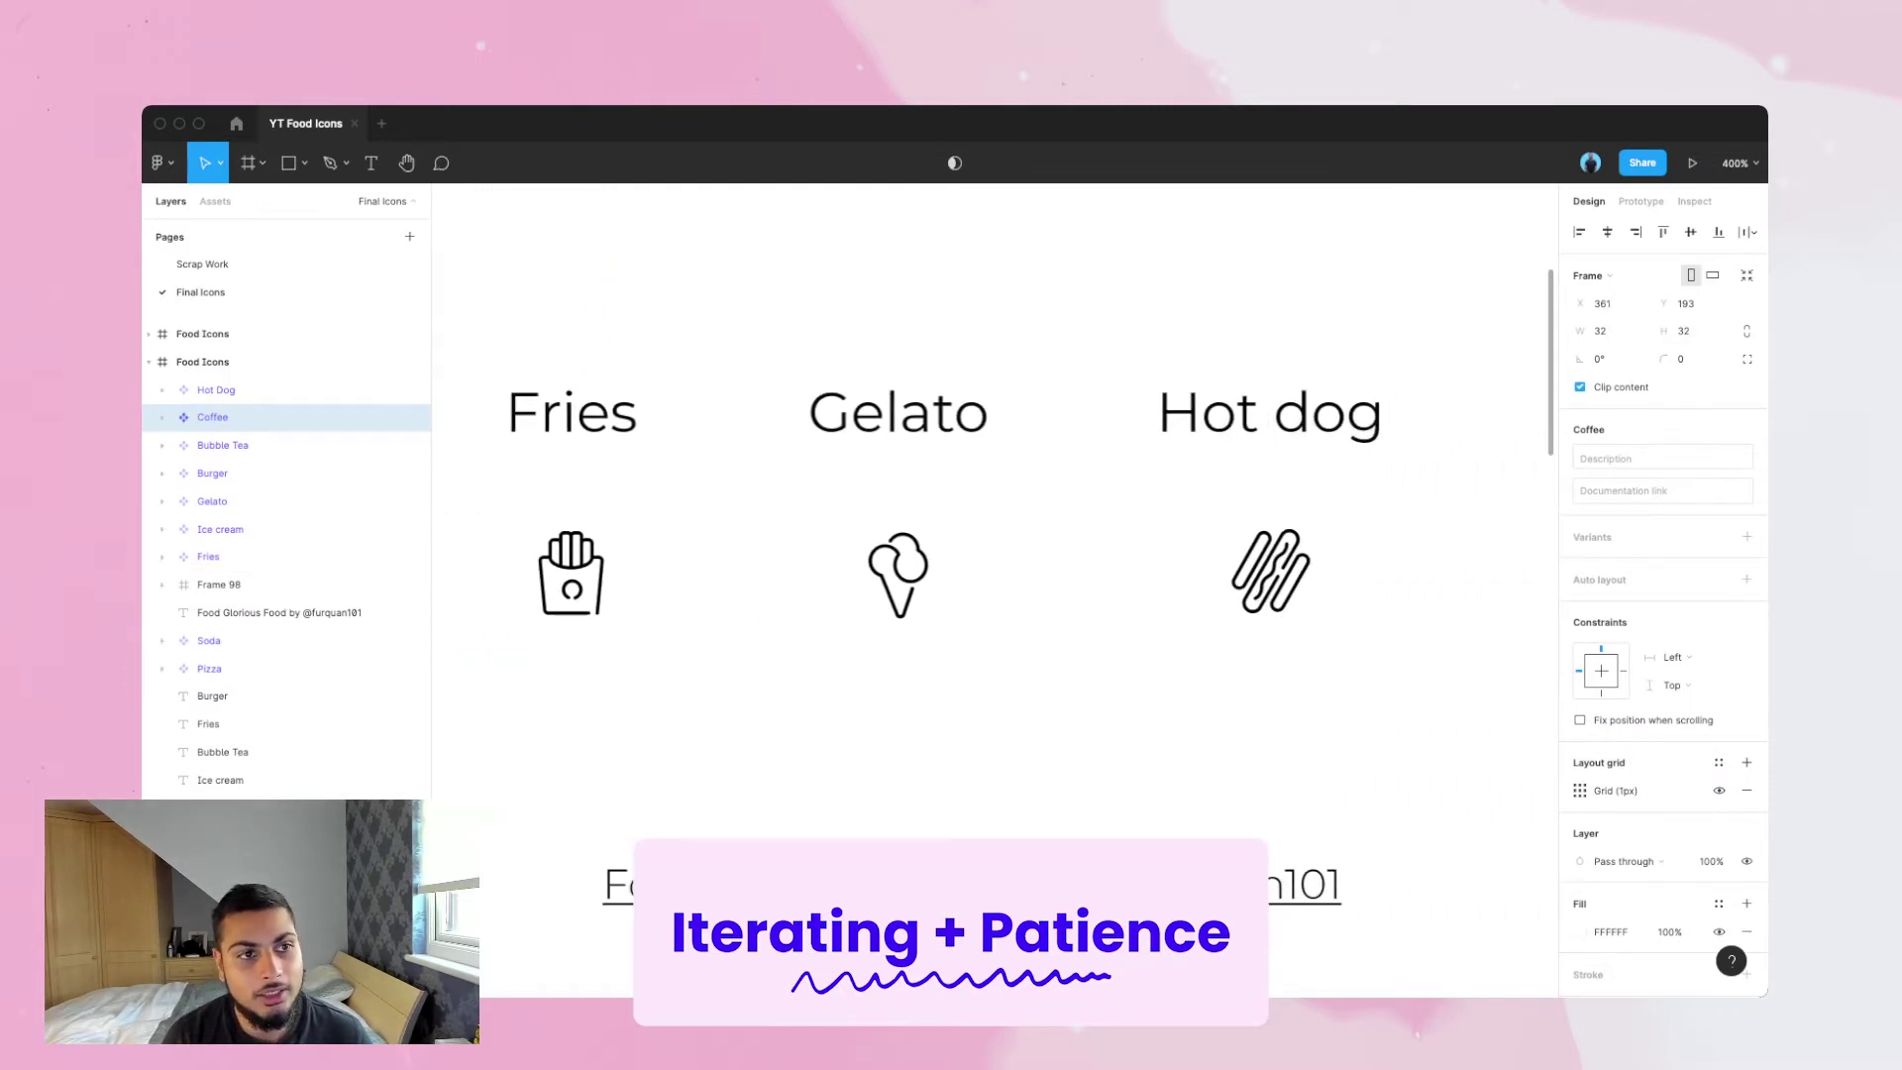
- Reopen the Scrap Work page and examine the hot dog icon iterations up close
{"action": "left_click", "coordinate": [202, 264]}
{"action": "scroll", "coordinate": [990, 574], "scroll_direction": "down", "scroll_amount": 8}
{"action": "scroll", "coordinate": [991, 575], "scroll_direction": "right", "scroll_amount": 10}
{"action": "scroll", "coordinate": [994, 590], "scroll_direction": "down", "scroll_amount": 4}
{"action": "key", "text": "super+plus"}
{"action": "key", "text": "super+plus"}
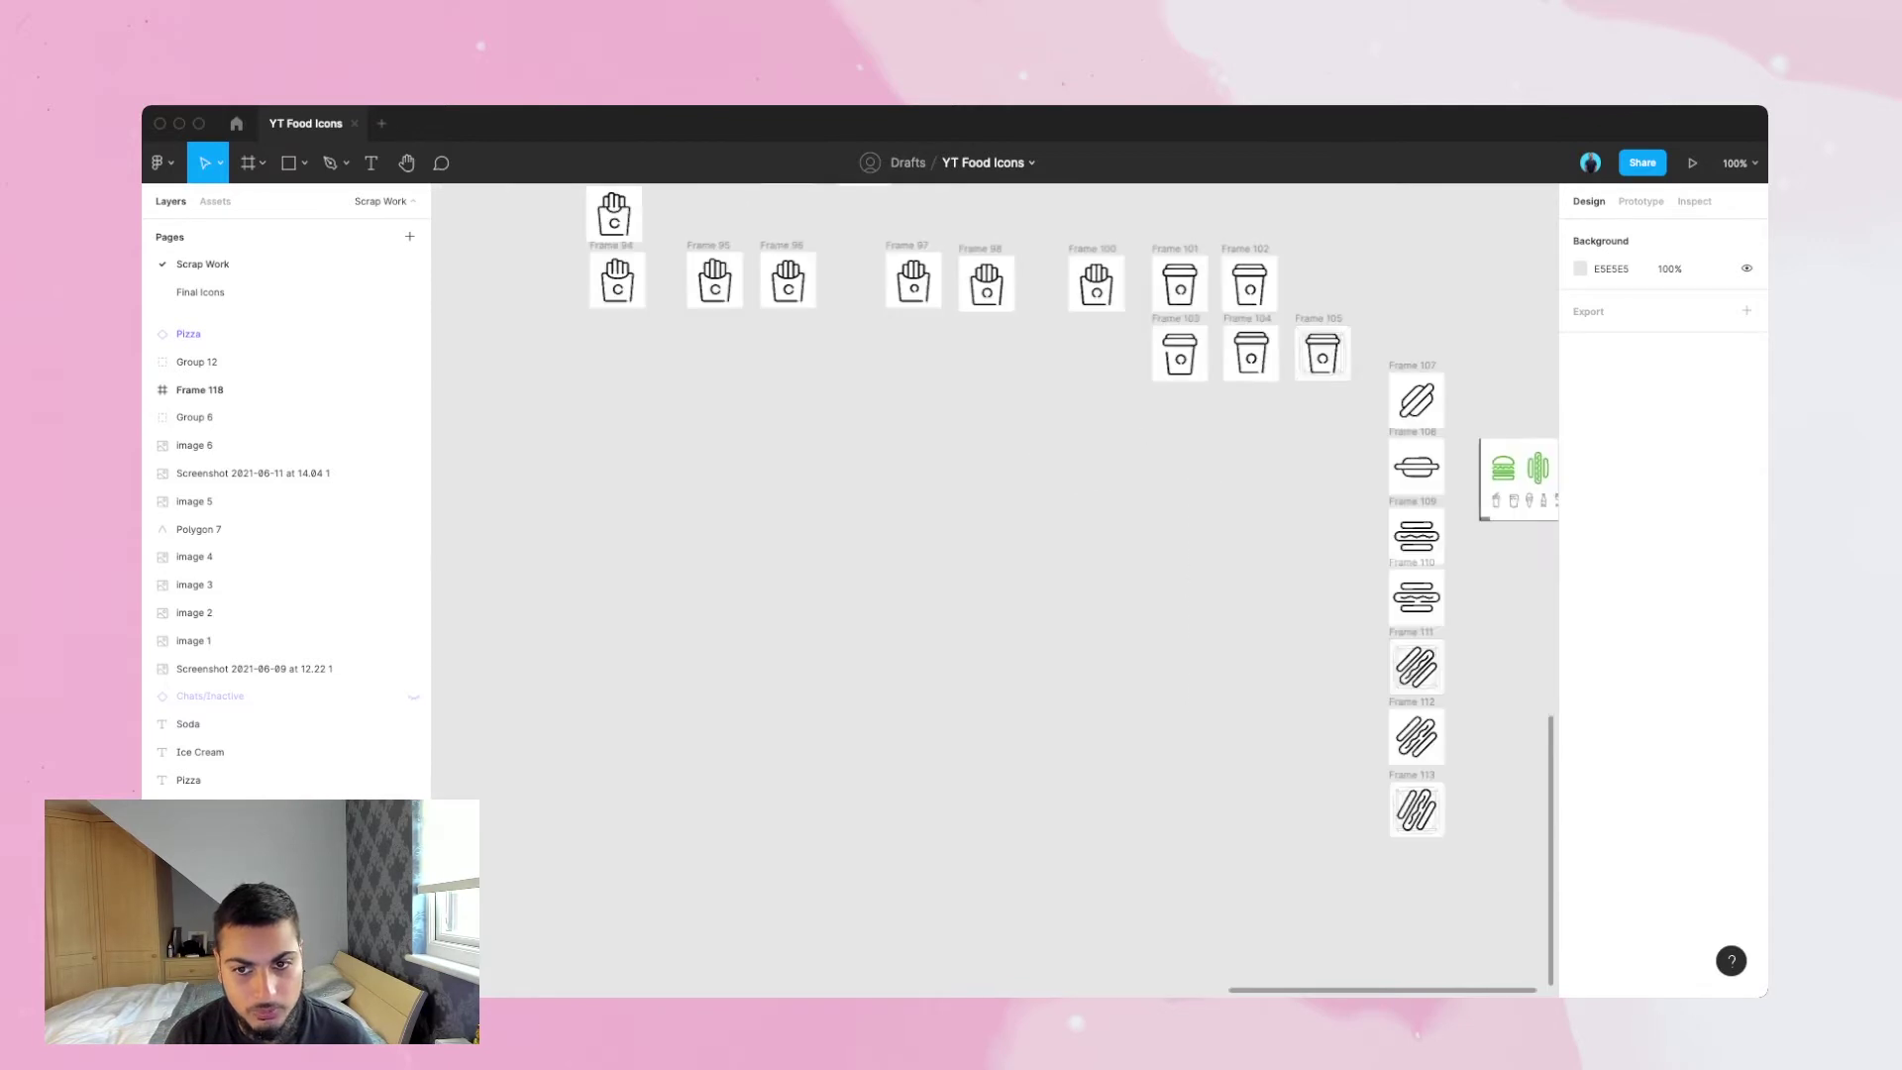
{"action": "scroll", "coordinate": [994, 590], "scroll_direction": "right", "scroll_amount": 7}
{"action": "scroll", "coordinate": [1228, 753], "scroll_direction": "right", "scroll_amount": 3}
{"action": "scroll", "coordinate": [1228, 752], "scroll_direction": "down", "scroll_amount": 3}
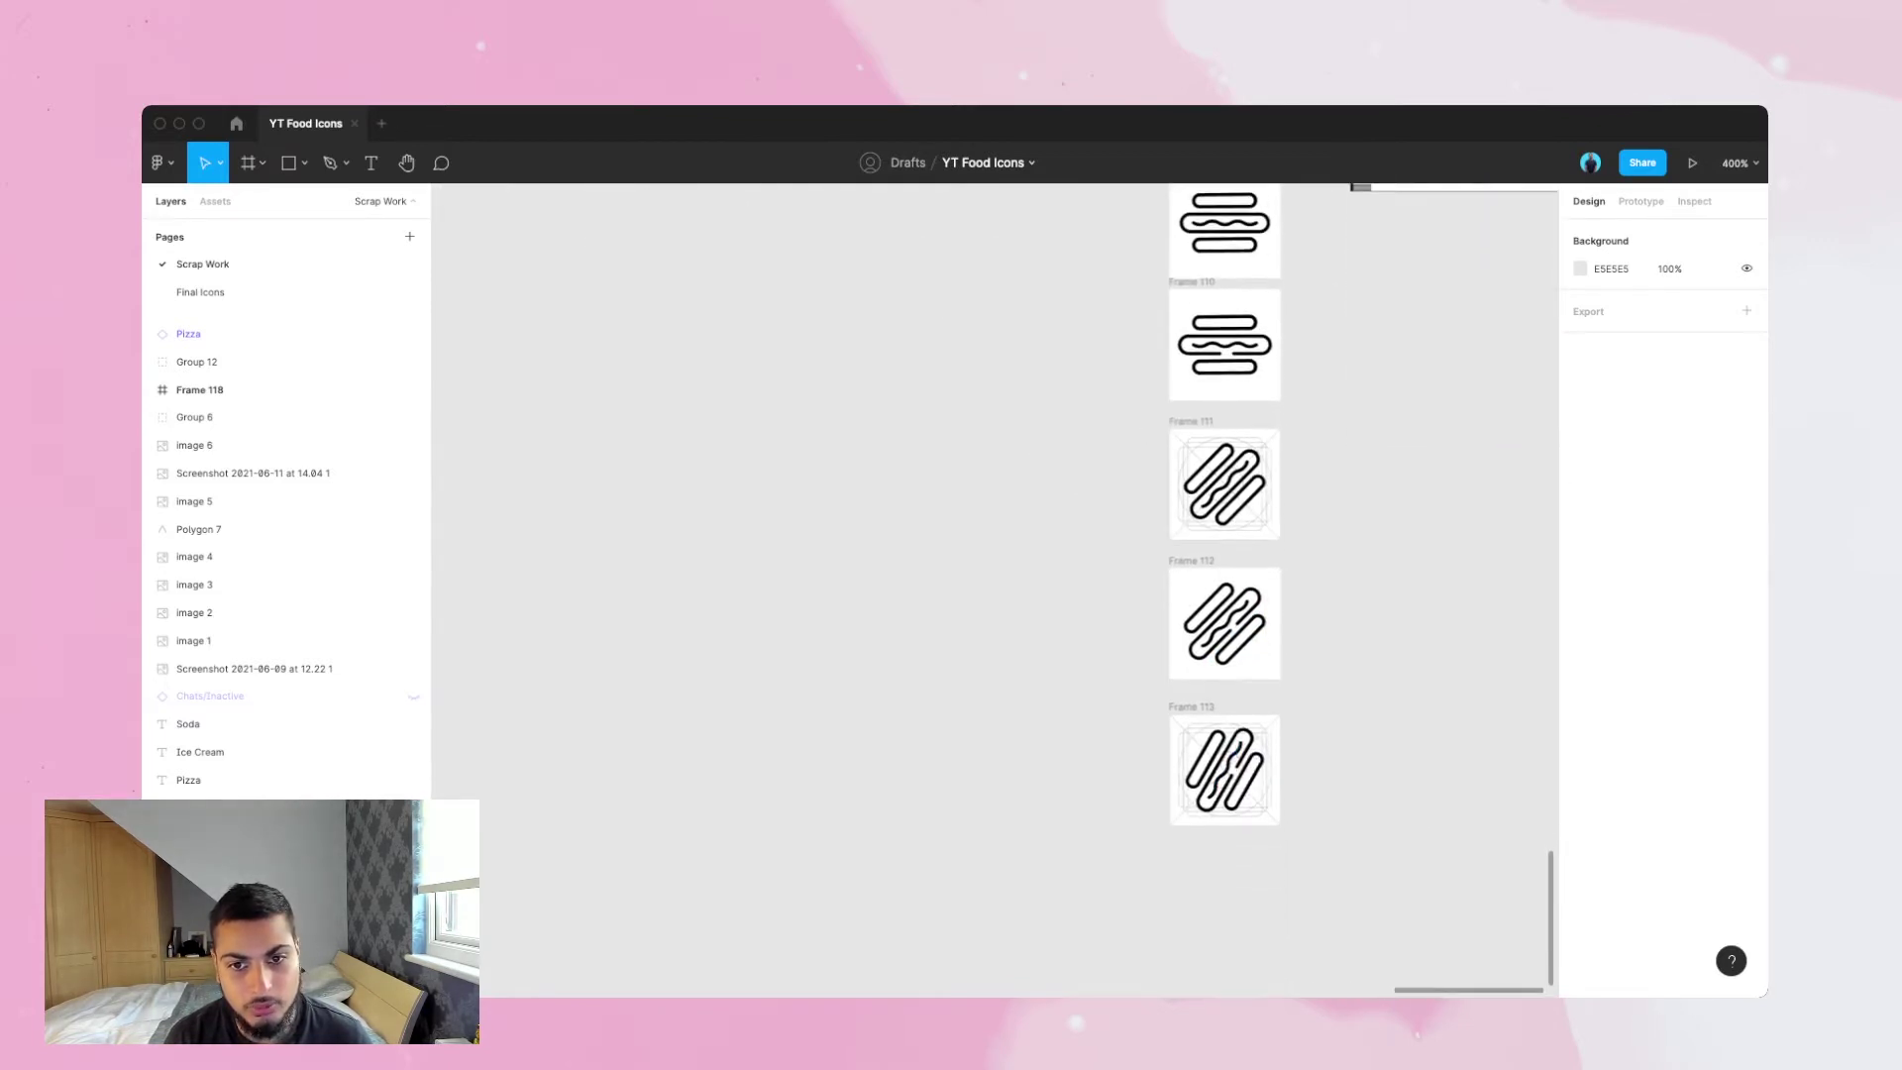
- Look back over the coffee, fries, ice cream, burger, pizza and bubble tea iterations on the Scrap Work page
{"action": "scroll", "coordinate": [1228, 753], "scroll_direction": "up", "scroll_amount": 10}
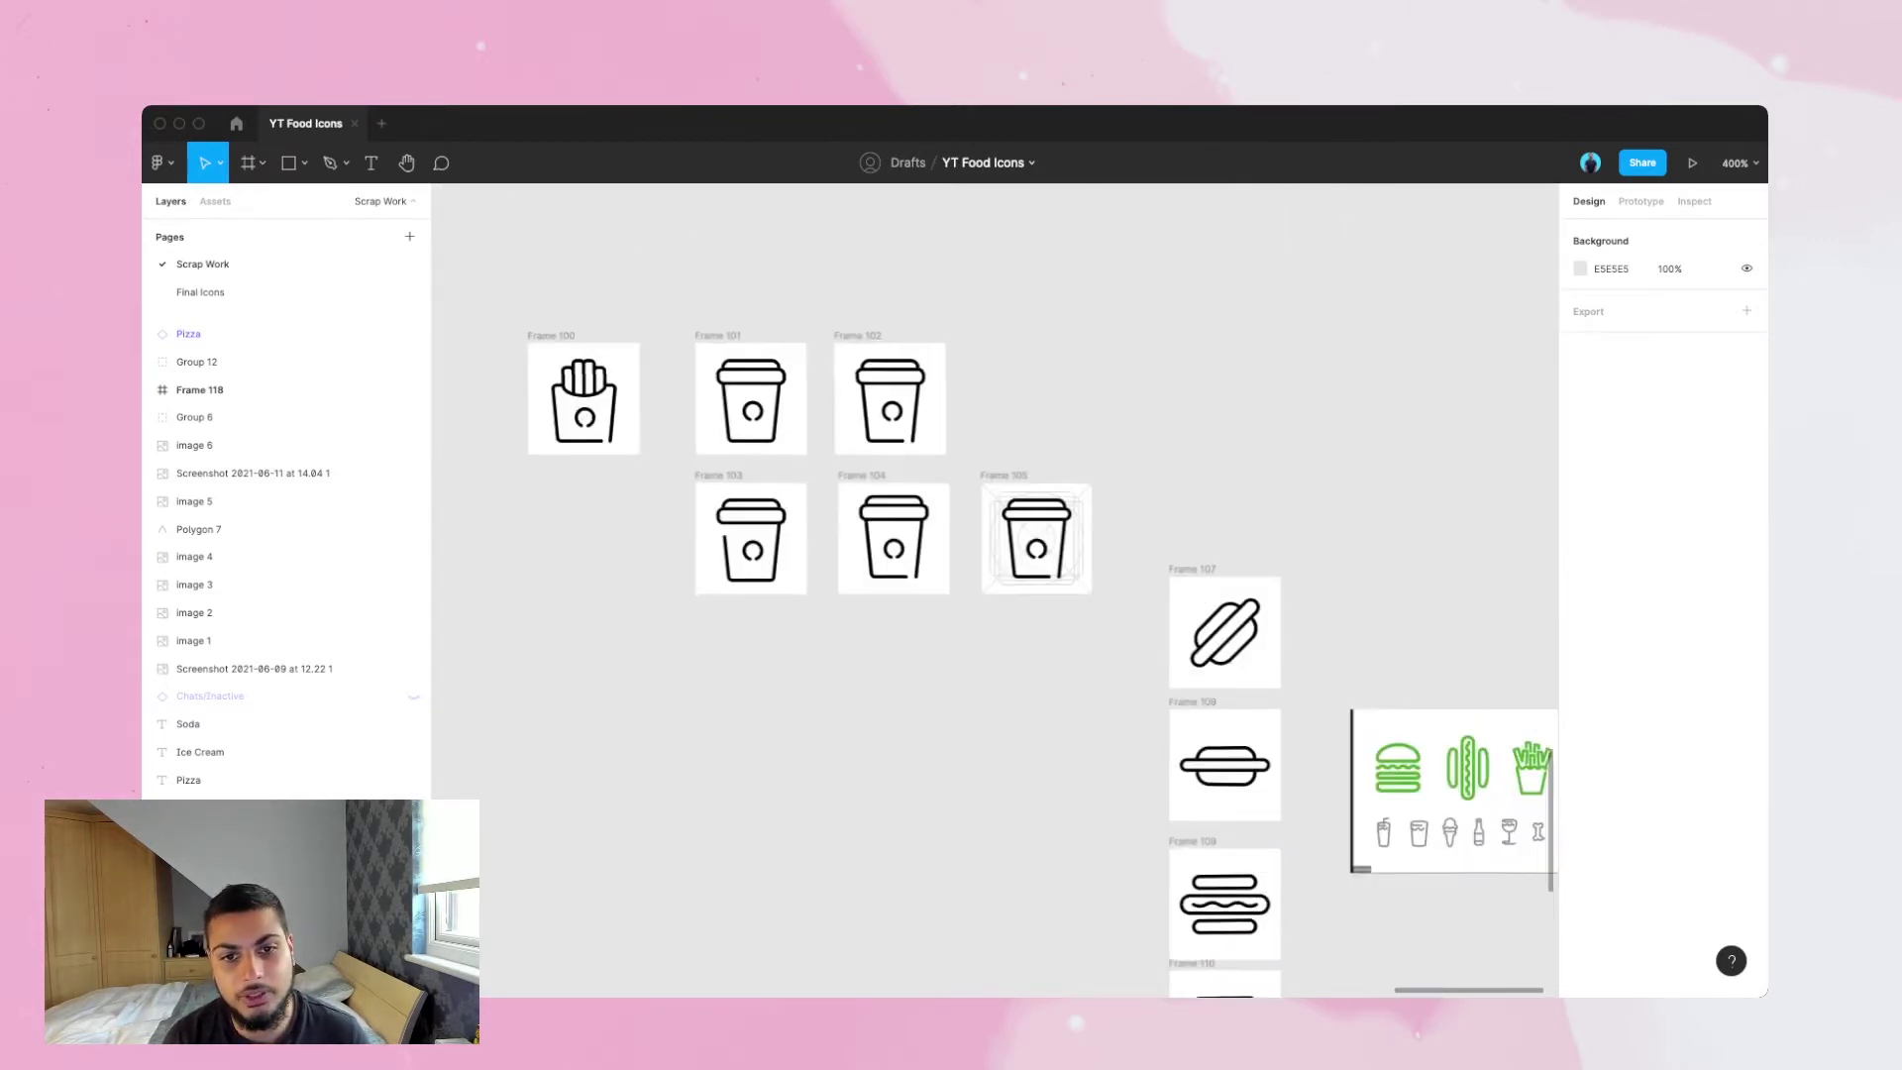
{"action": "scroll", "coordinate": [1228, 753], "scroll_direction": "left", "scroll_amount": 10}
{"action": "scroll", "coordinate": [1228, 753], "scroll_direction": "up", "scroll_amount": 4}
{"action": "scroll", "coordinate": [991, 594], "scroll_direction": "left", "scroll_amount": 5}
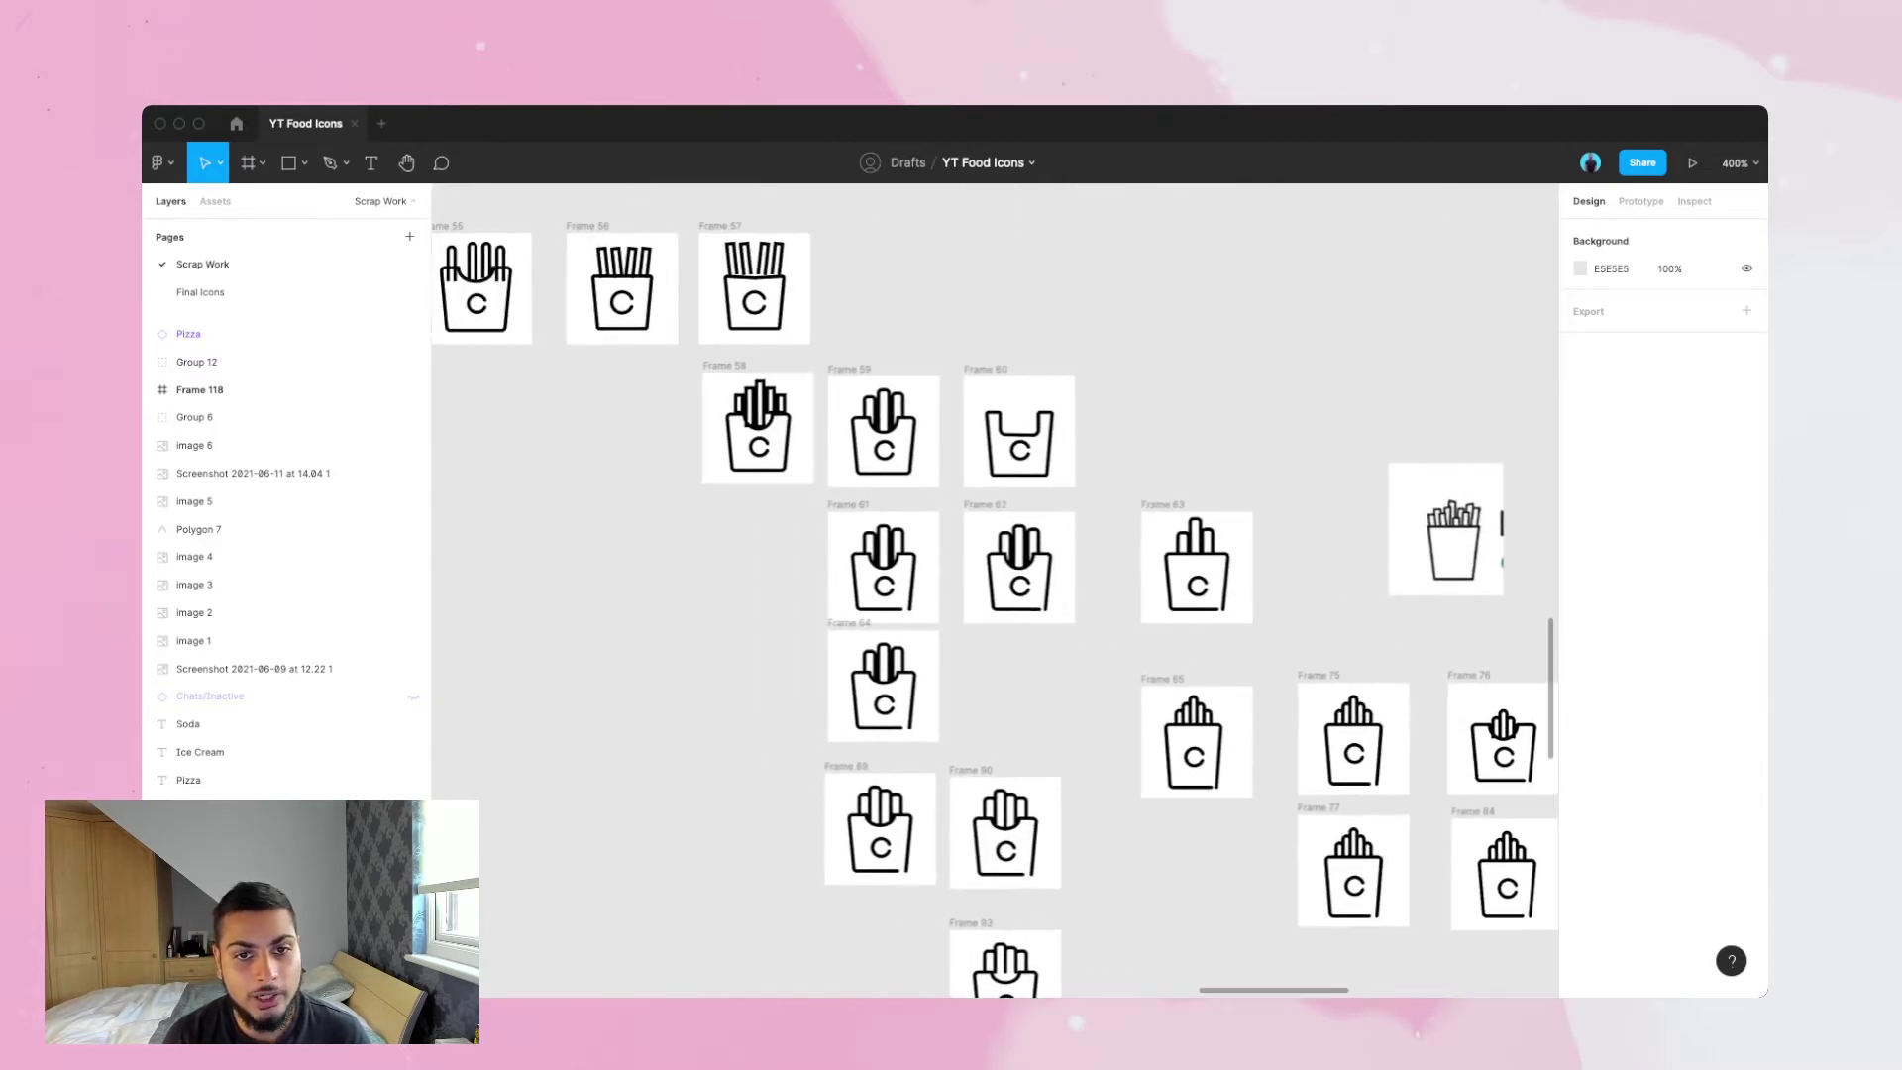
{"action": "scroll", "coordinate": [990, 594], "scroll_direction": "down", "scroll_amount": 3}
{"action": "scroll", "coordinate": [991, 594], "scroll_direction": "up", "scroll_amount": 6}
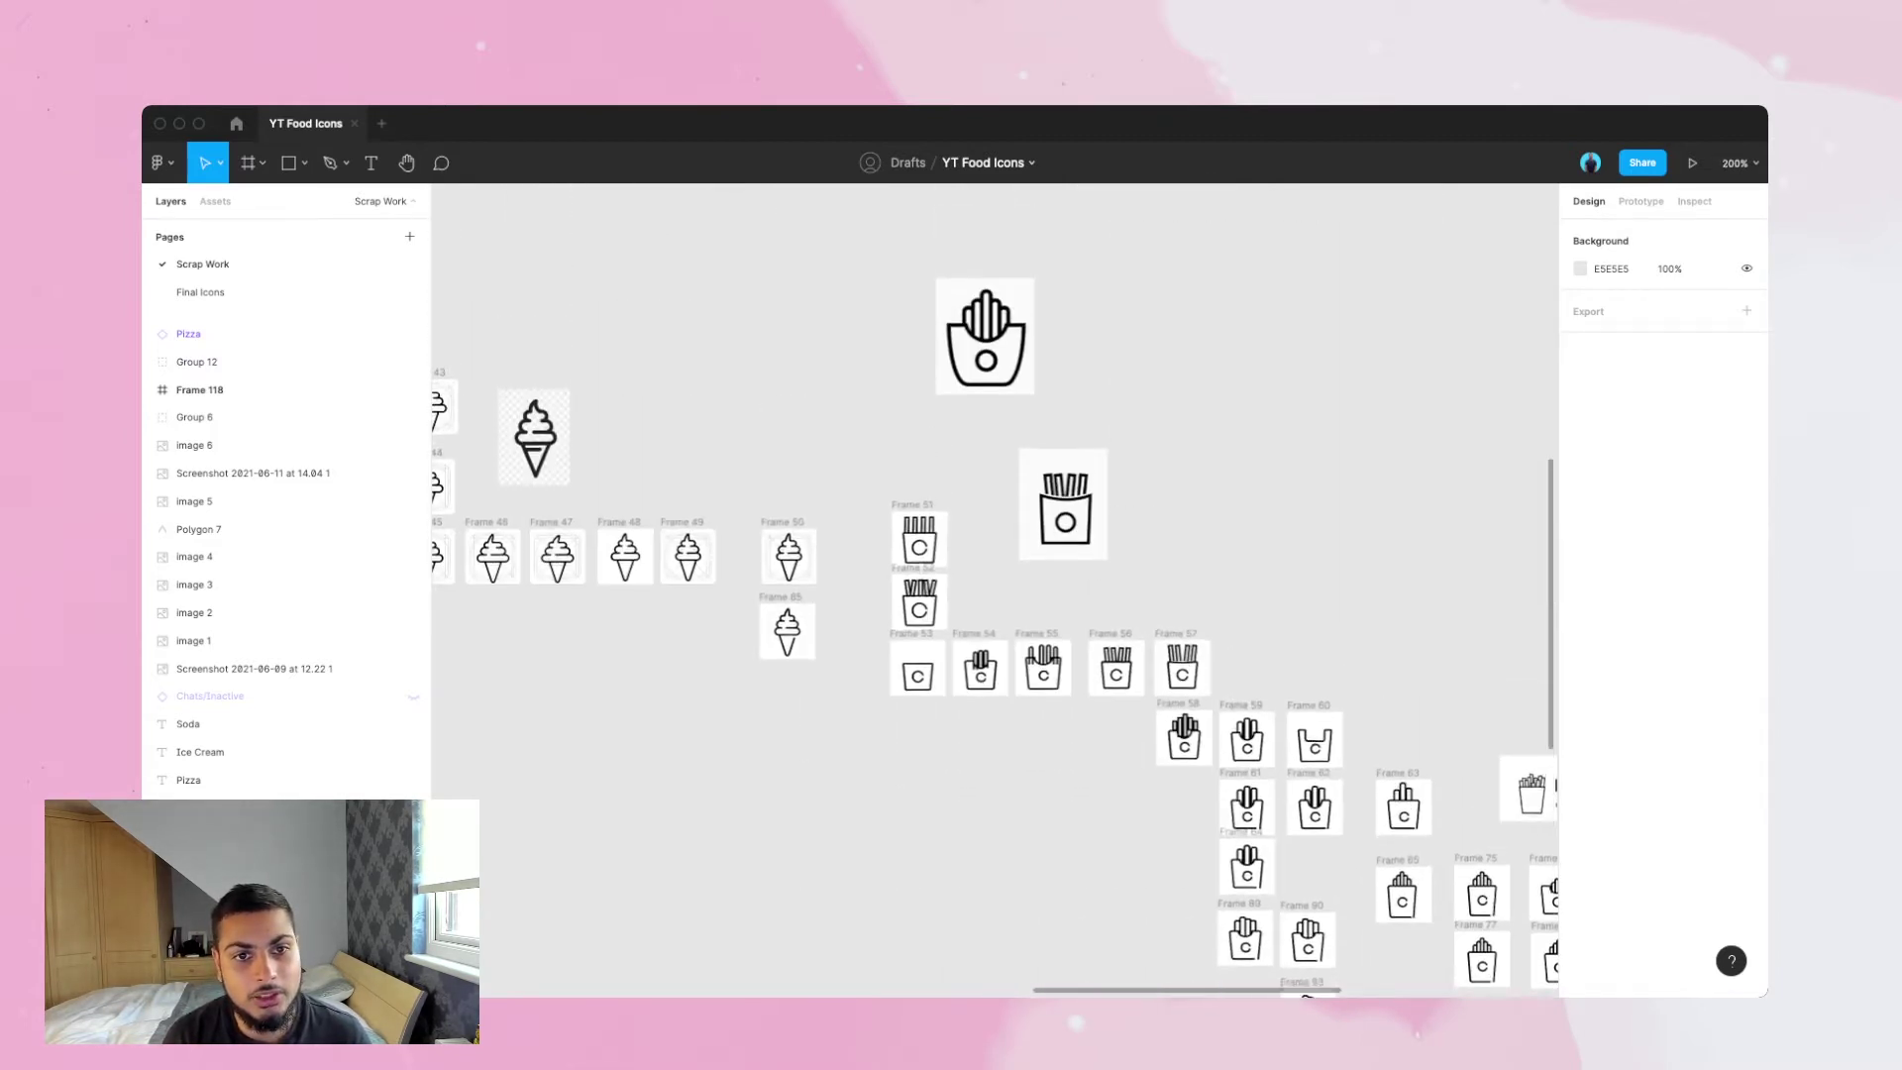
{"action": "scroll", "coordinate": [991, 594], "scroll_direction": "left", "scroll_amount": 8}
{"action": "scroll", "coordinate": [991, 595], "scroll_direction": "left", "scroll_amount": 6}
{"action": "scroll", "coordinate": [991, 594], "scroll_direction": "up", "scroll_amount": 3}
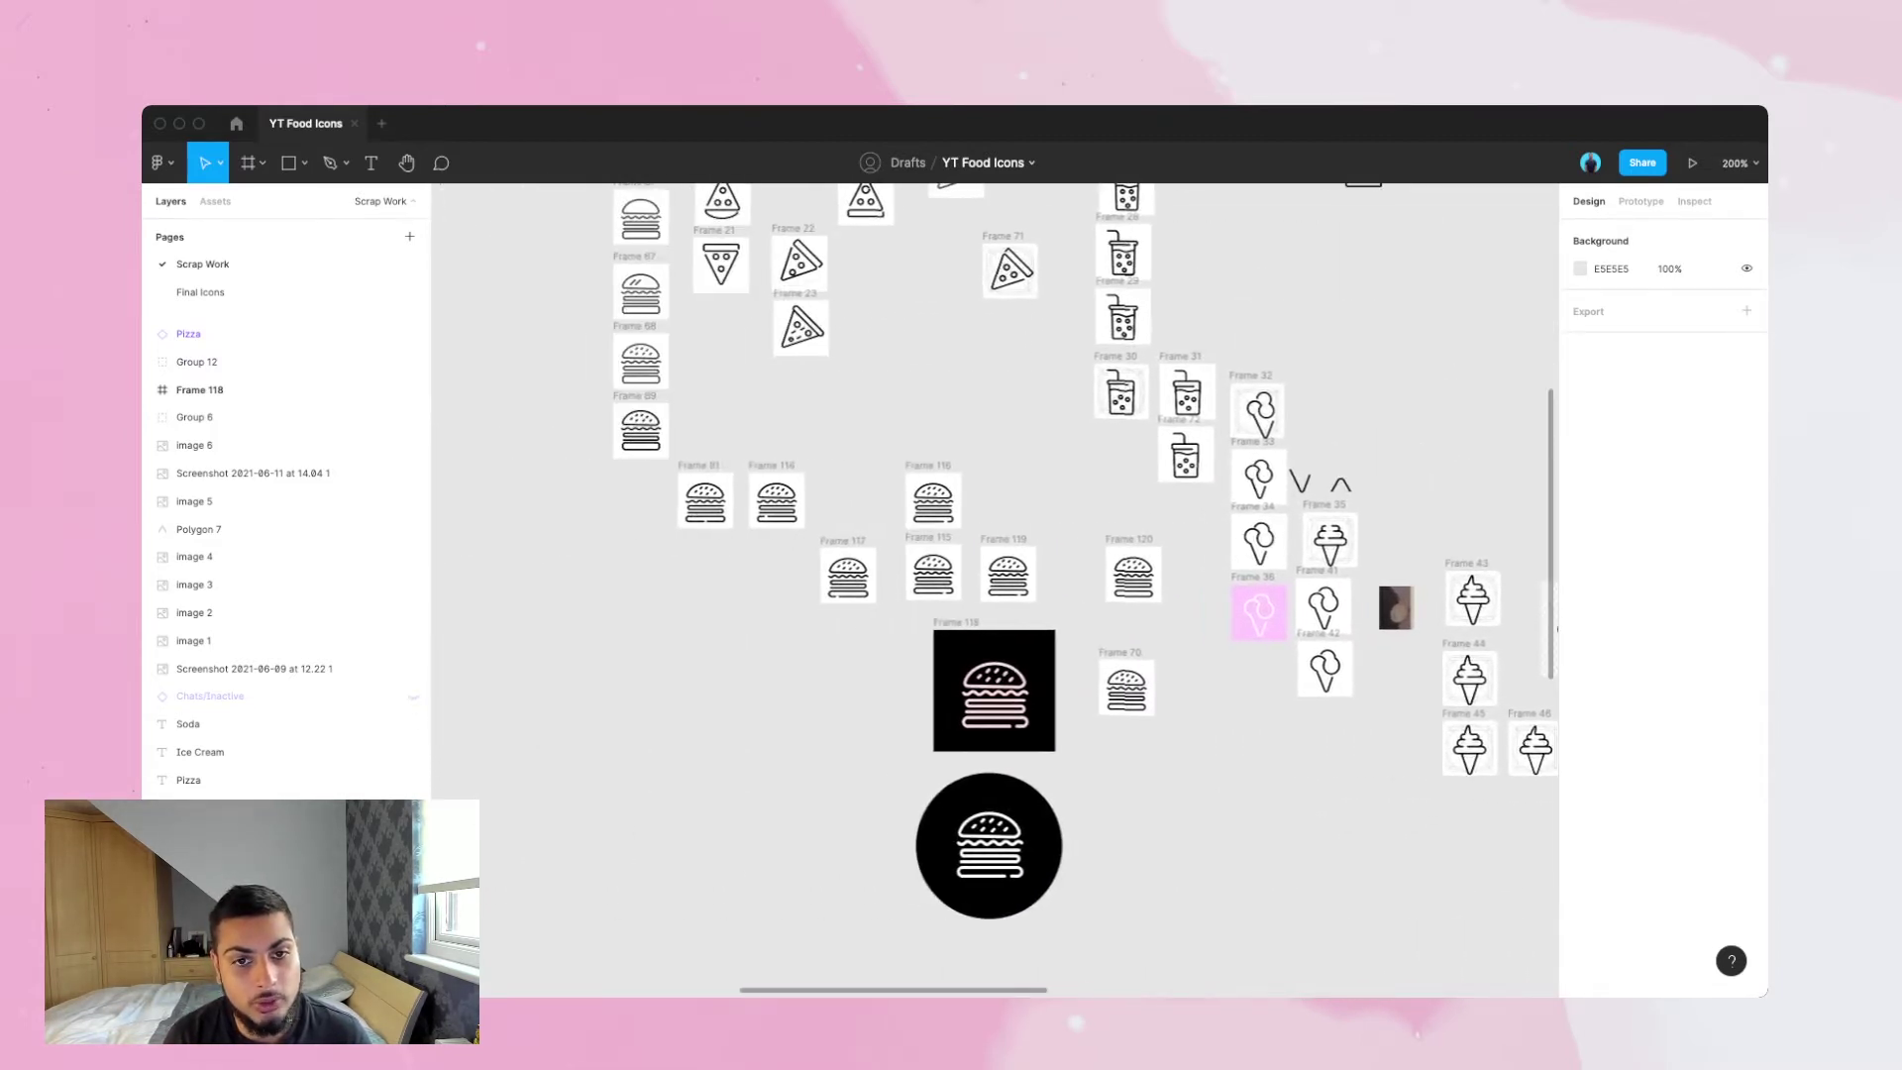
{"action": "scroll", "coordinate": [995, 590], "scroll_direction": "left", "scroll_amount": 7}
{"action": "scroll", "coordinate": [996, 589], "scroll_direction": "up", "scroll_amount": 3}
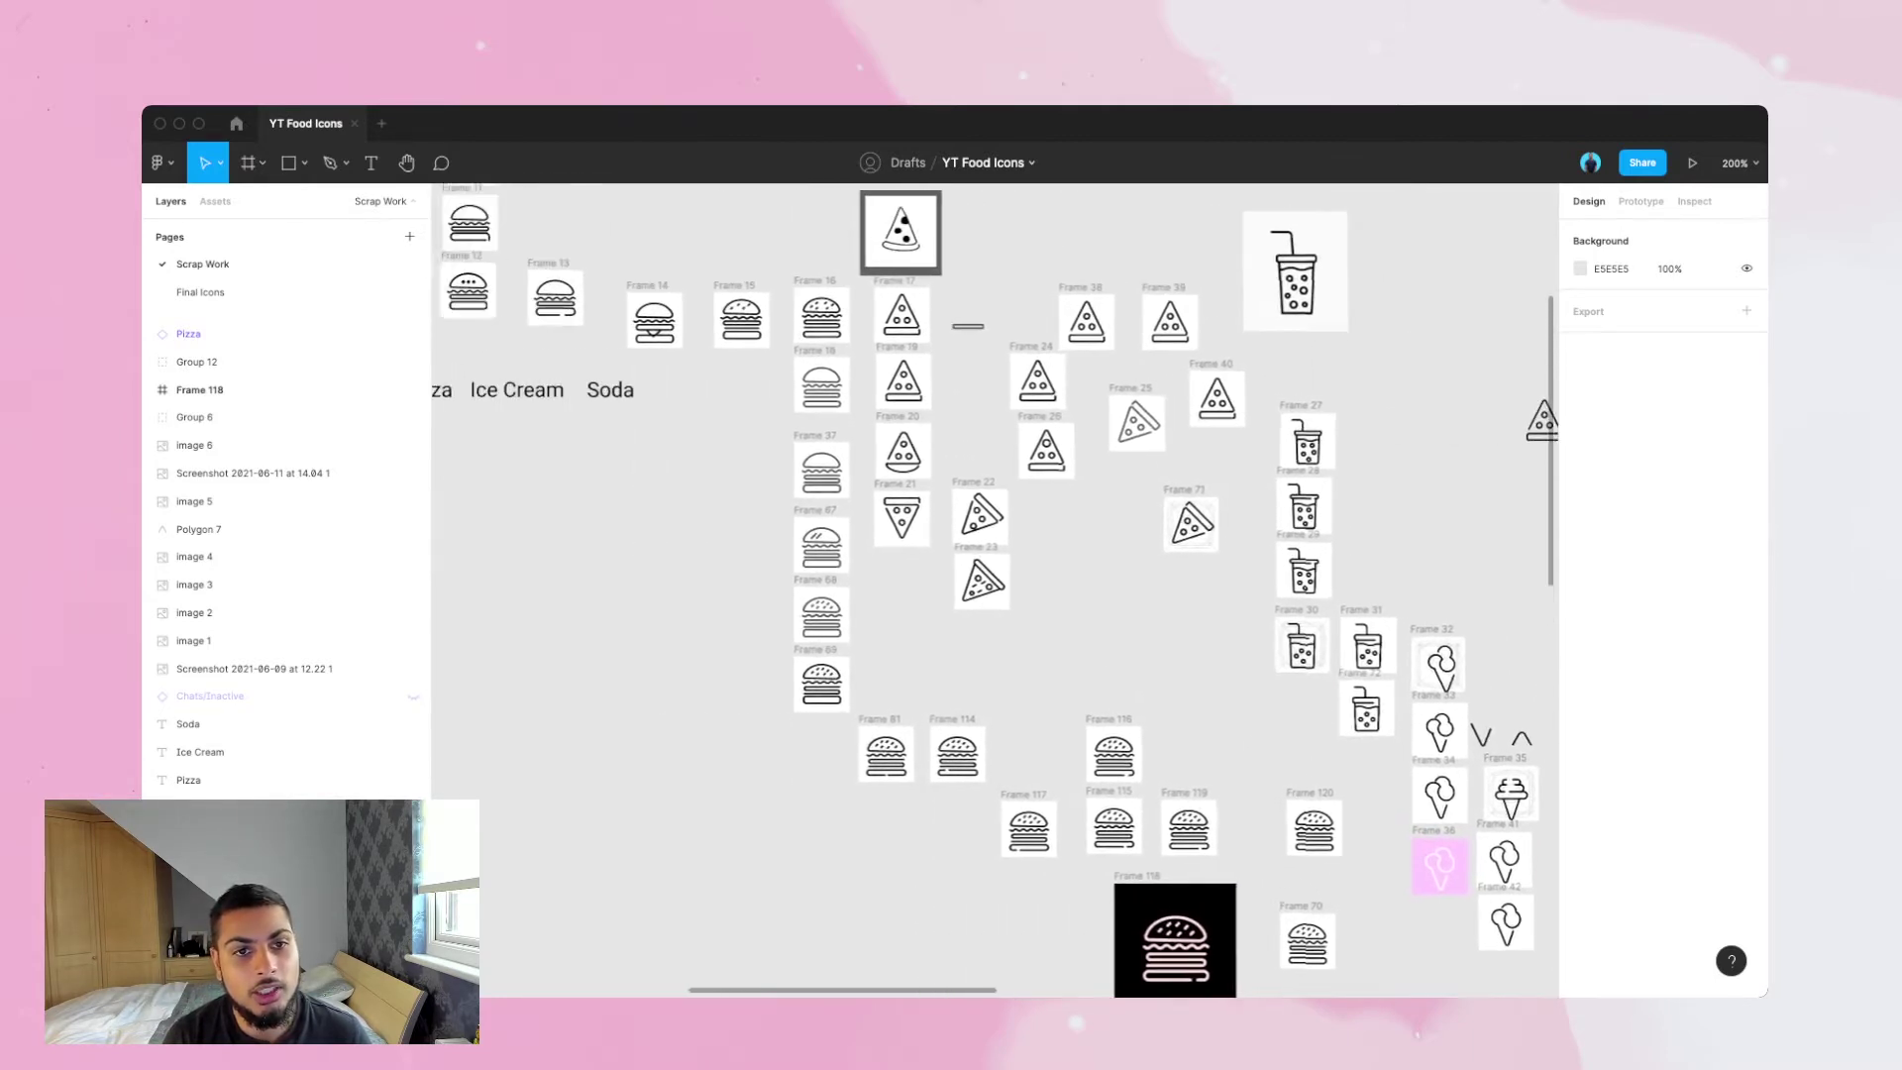
{"action": "scroll", "coordinate": [995, 589], "scroll_direction": "left", "scroll_amount": 10}
{"action": "scroll", "coordinate": [995, 589], "scroll_direction": "up", "scroll_amount": 3}
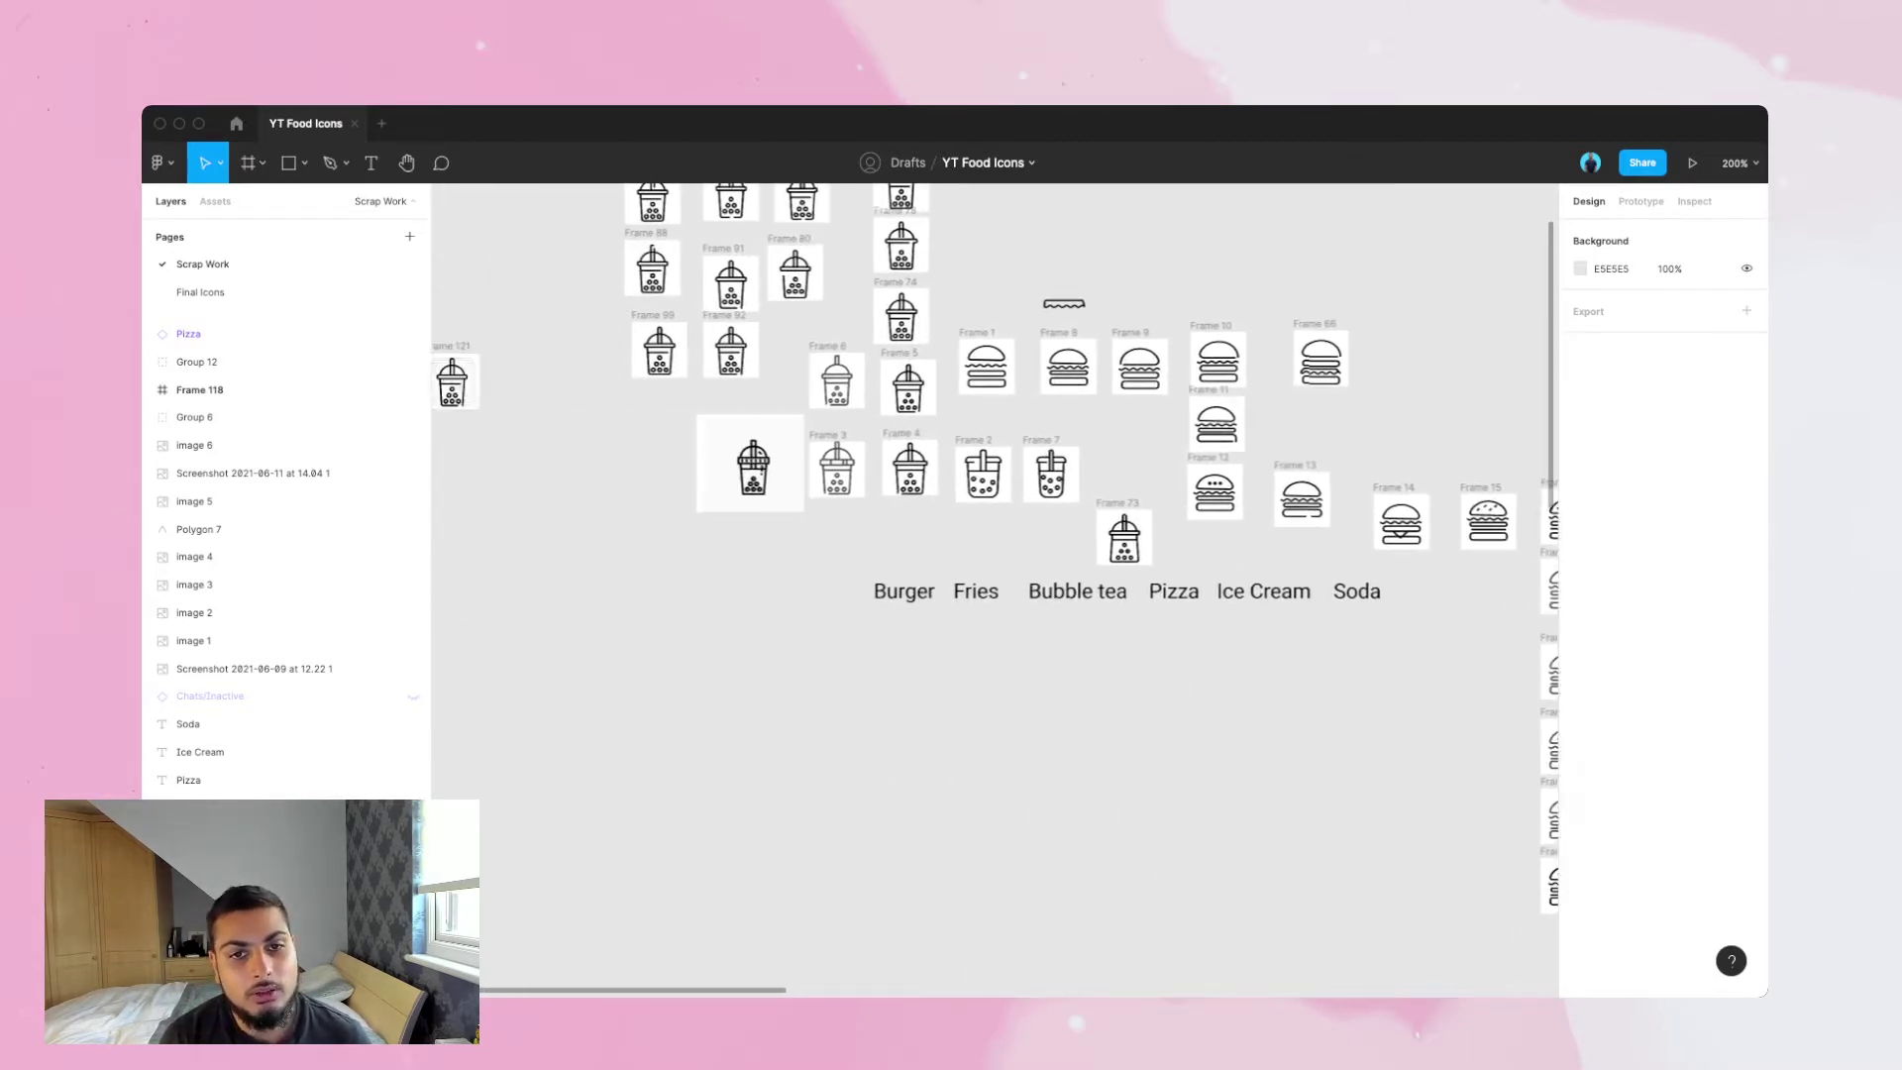
{"action": "scroll", "coordinate": [996, 589], "scroll_direction": "left", "scroll_amount": 1}
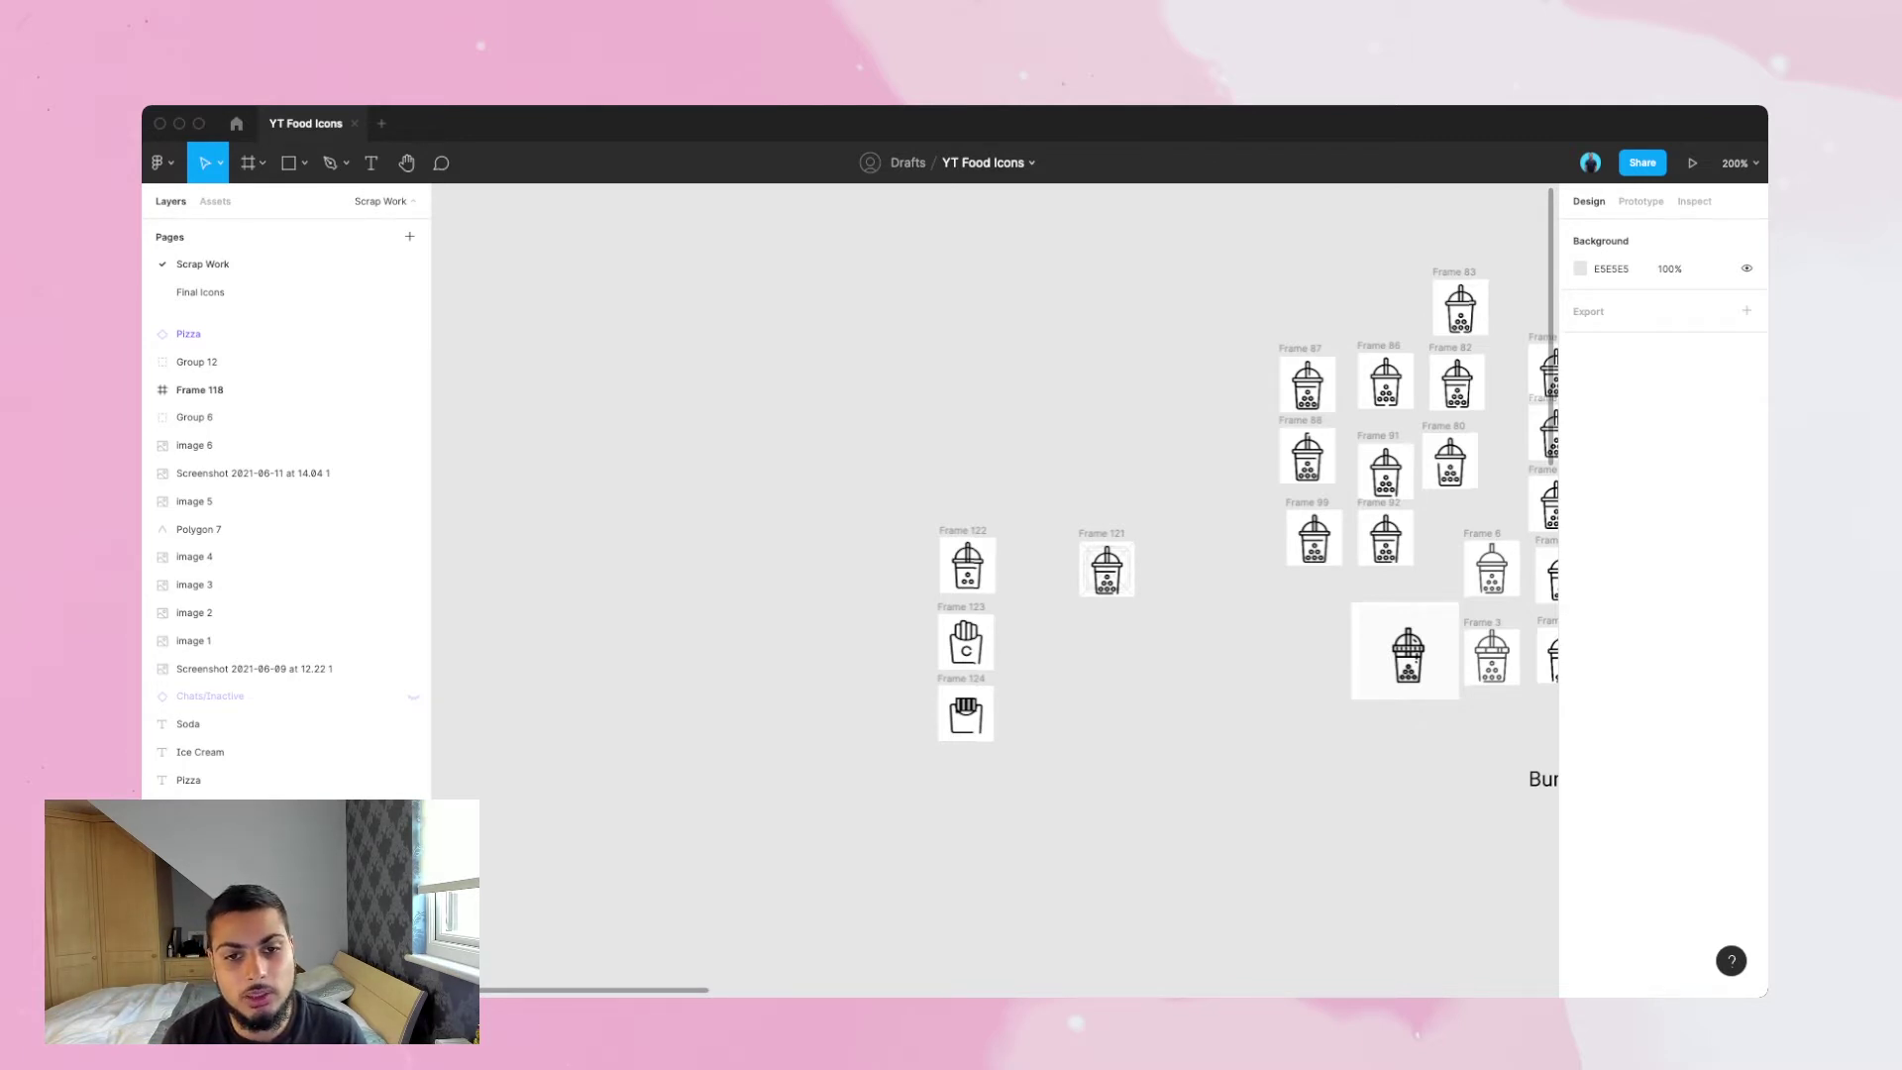
- Place the fries icon in Frame 123 directly beneath the bubble tea in Frame 121, and shift Frames 122 and 124 slightly aside
{"action": "scroll", "coordinate": [966, 619], "scroll_direction": "down", "scroll_amount": 1}
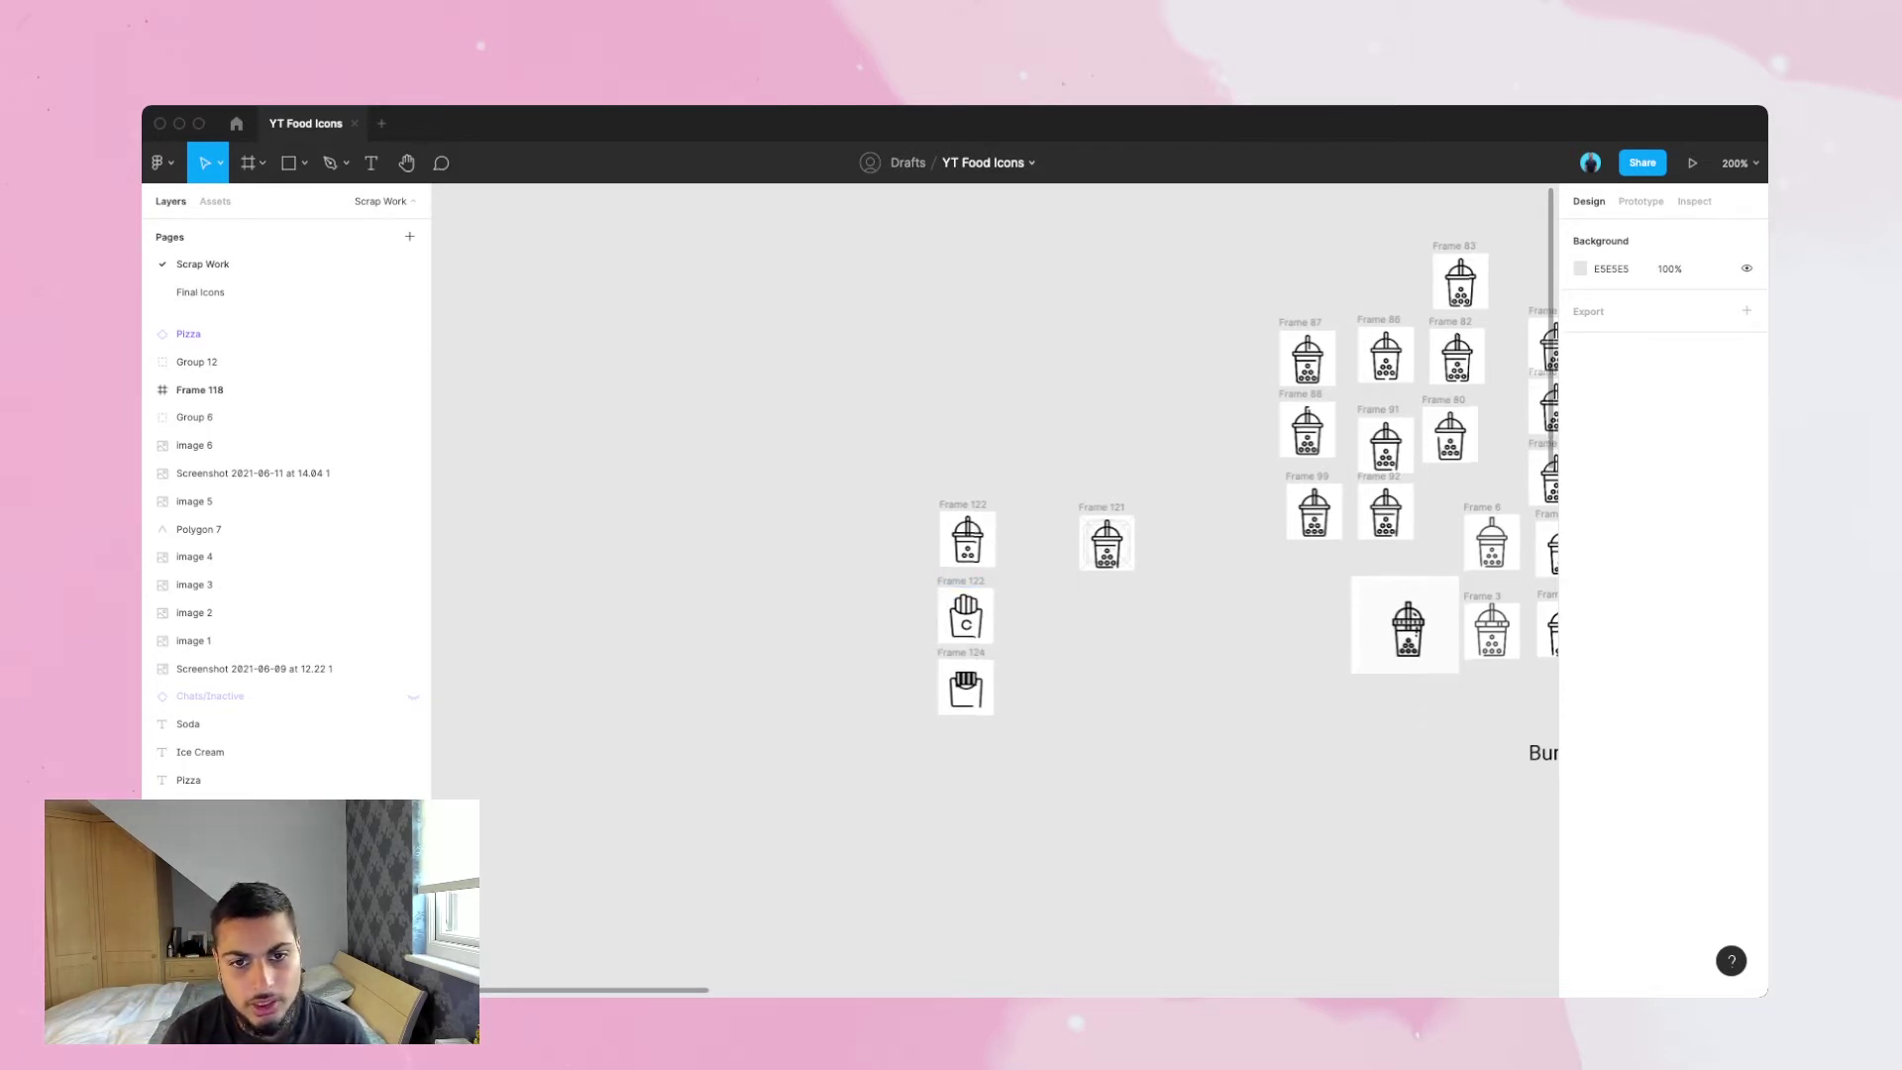
{"action": "scroll", "coordinate": [965, 619], "scroll_direction": "right", "scroll_amount": 3}
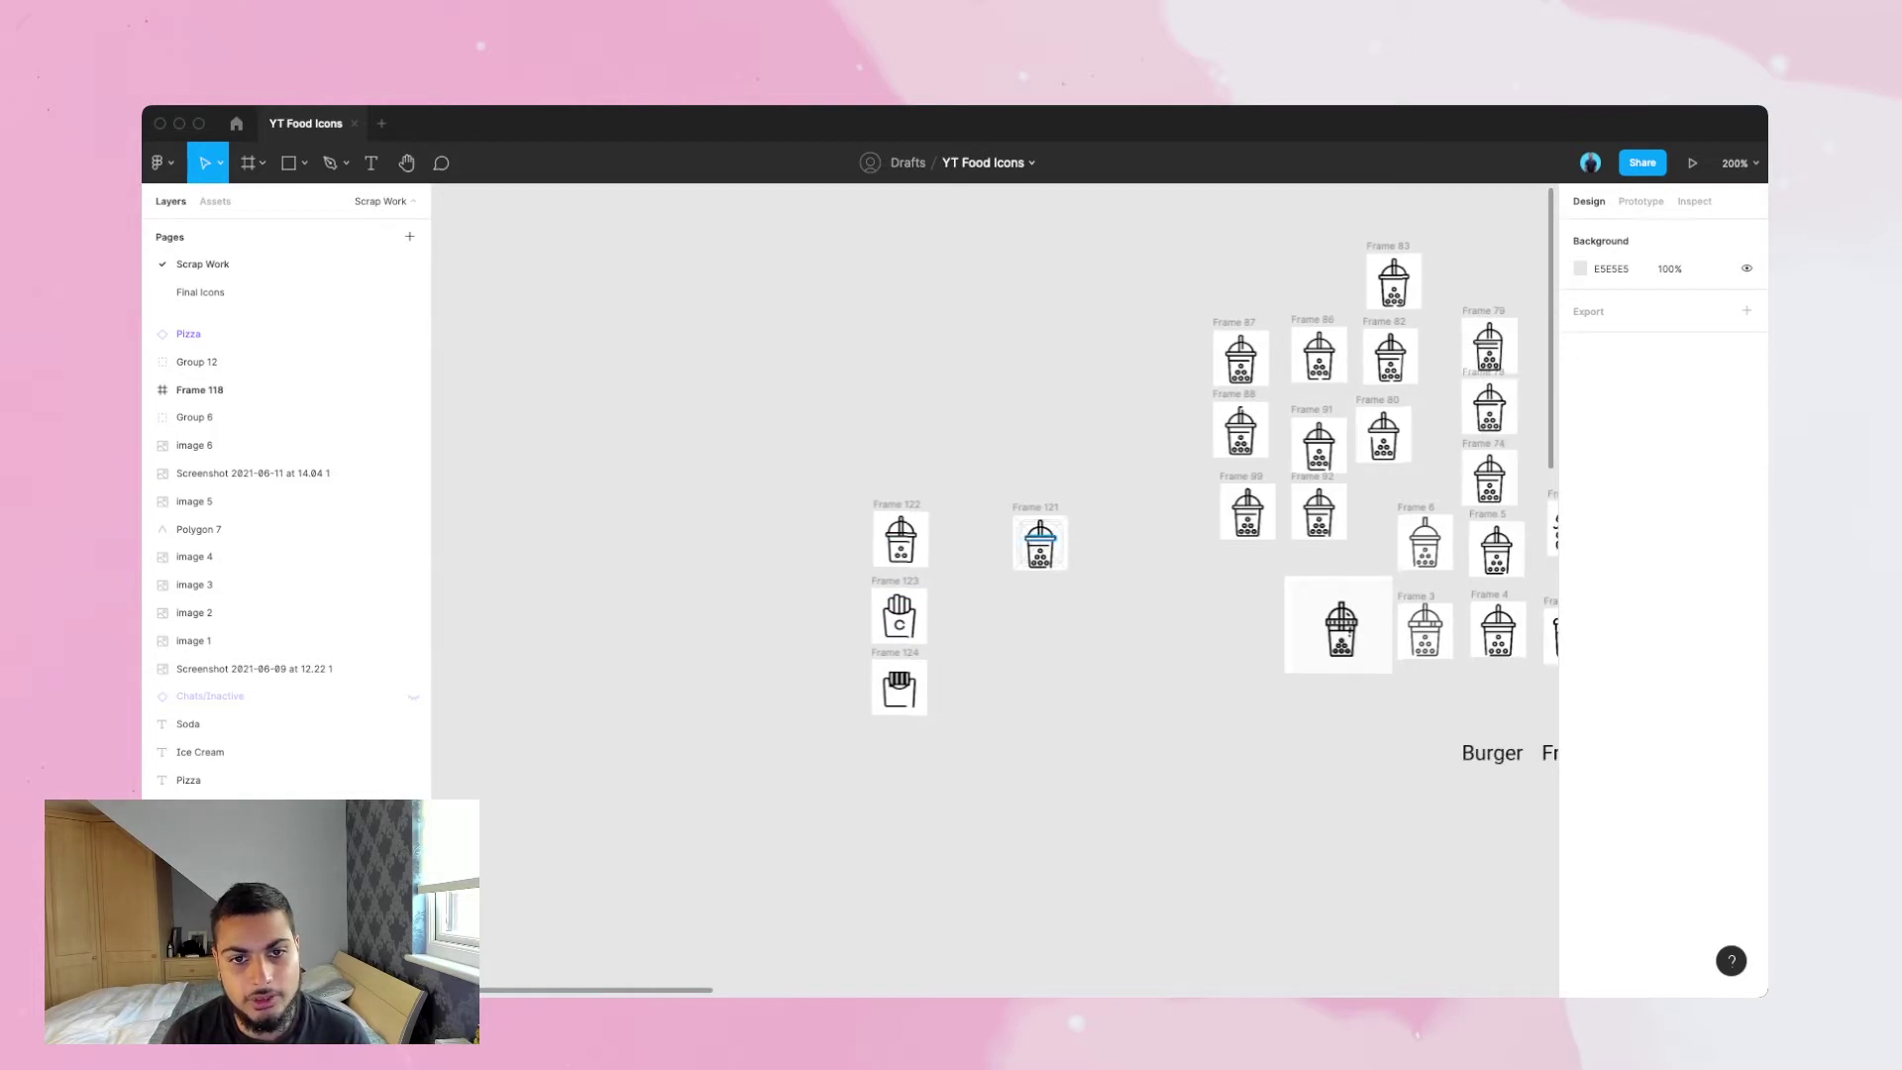
{"action": "left_click_drag", "start_coordinate": [899, 540], "coordinate": [804, 539]}
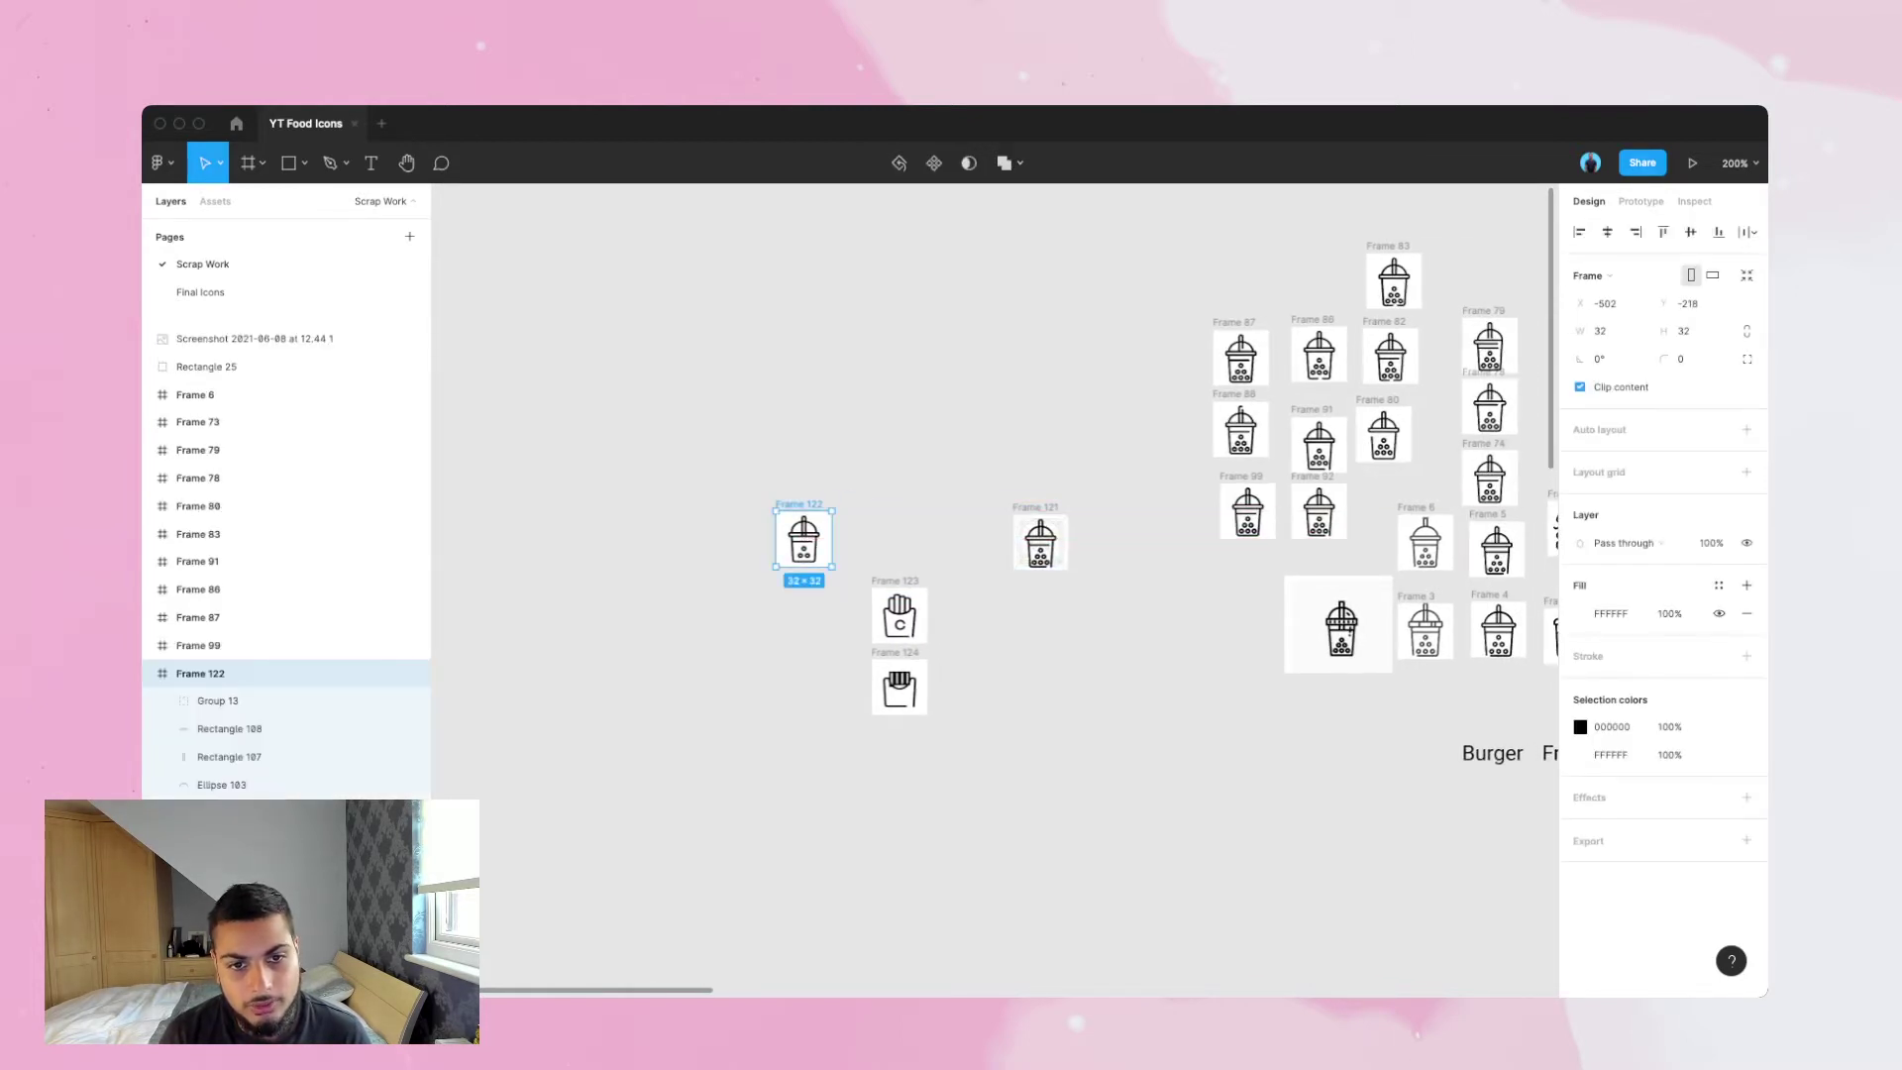
{"action": "left_click", "coordinate": [899, 614]}
{"action": "left_click_drag", "start_coordinate": [899, 614], "coordinate": [1040, 608]}
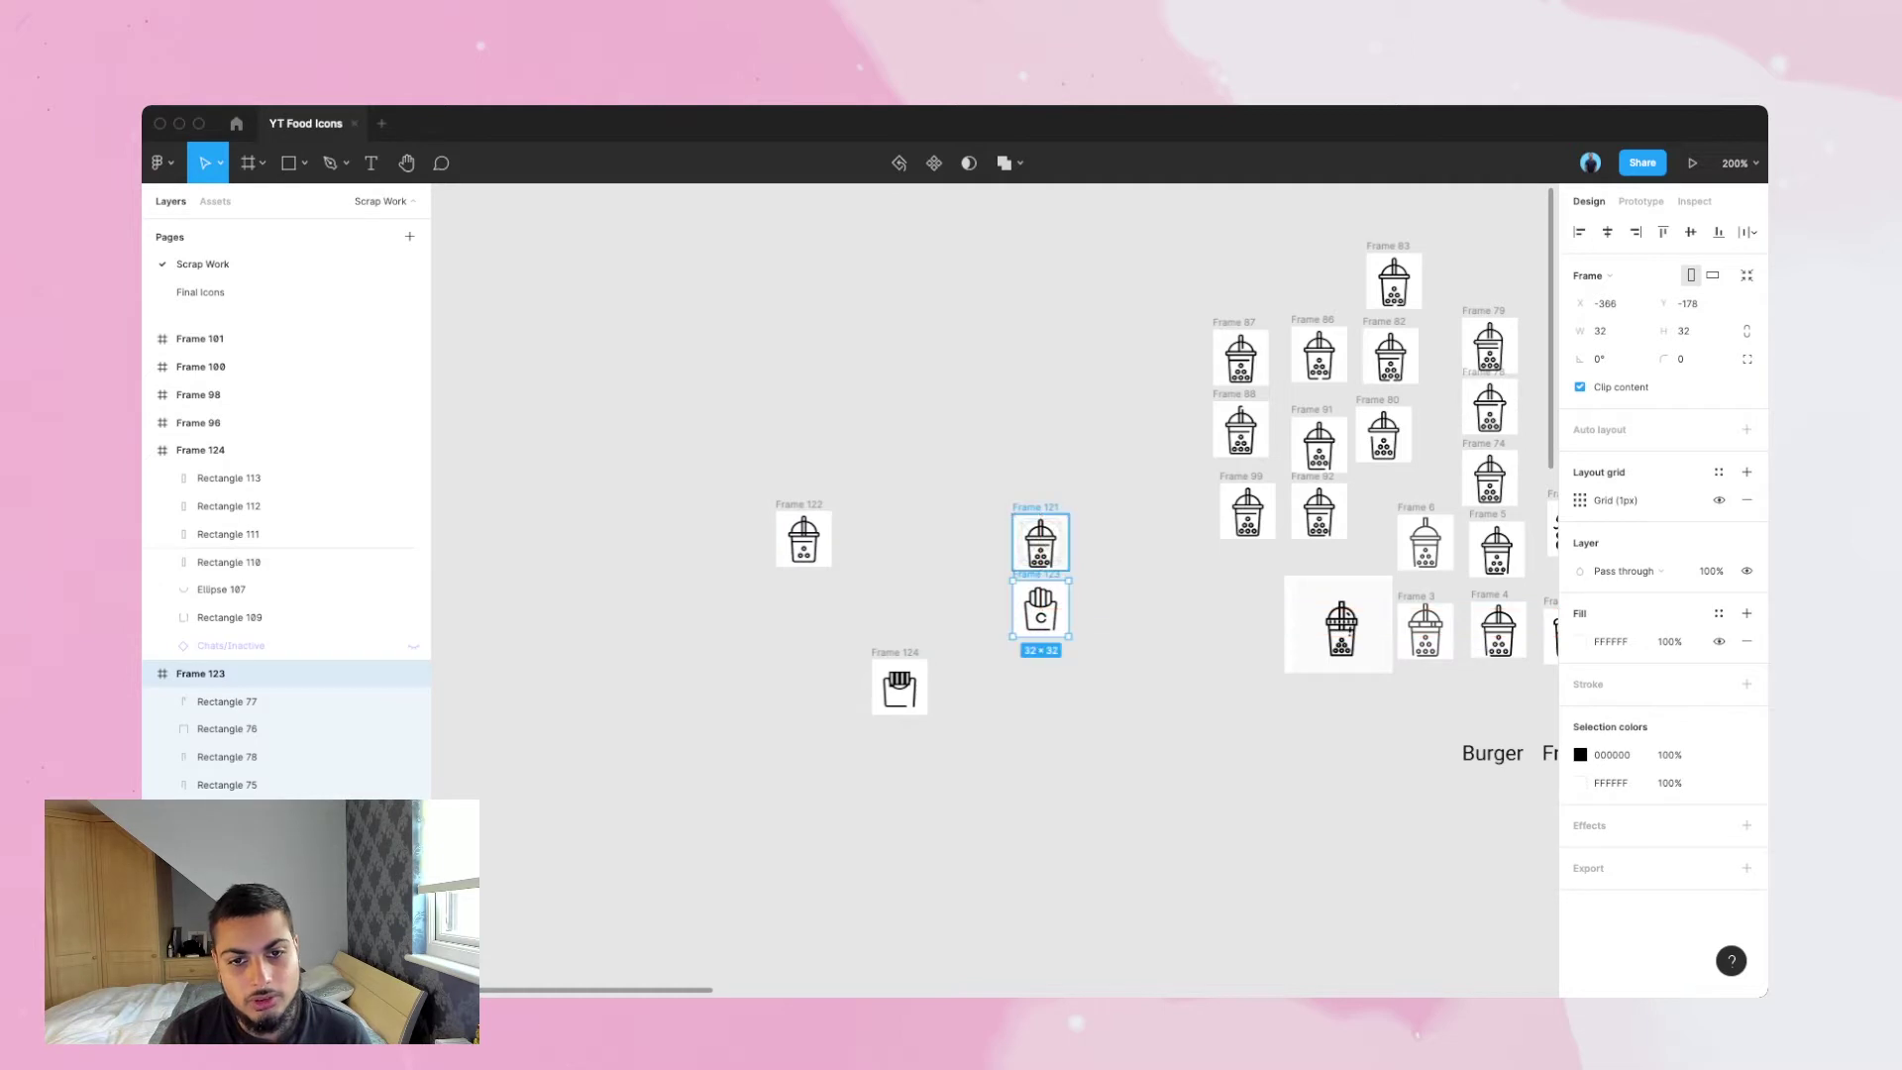
{"action": "left_click_drag", "start_coordinate": [899, 687], "coordinate": [881, 675]}
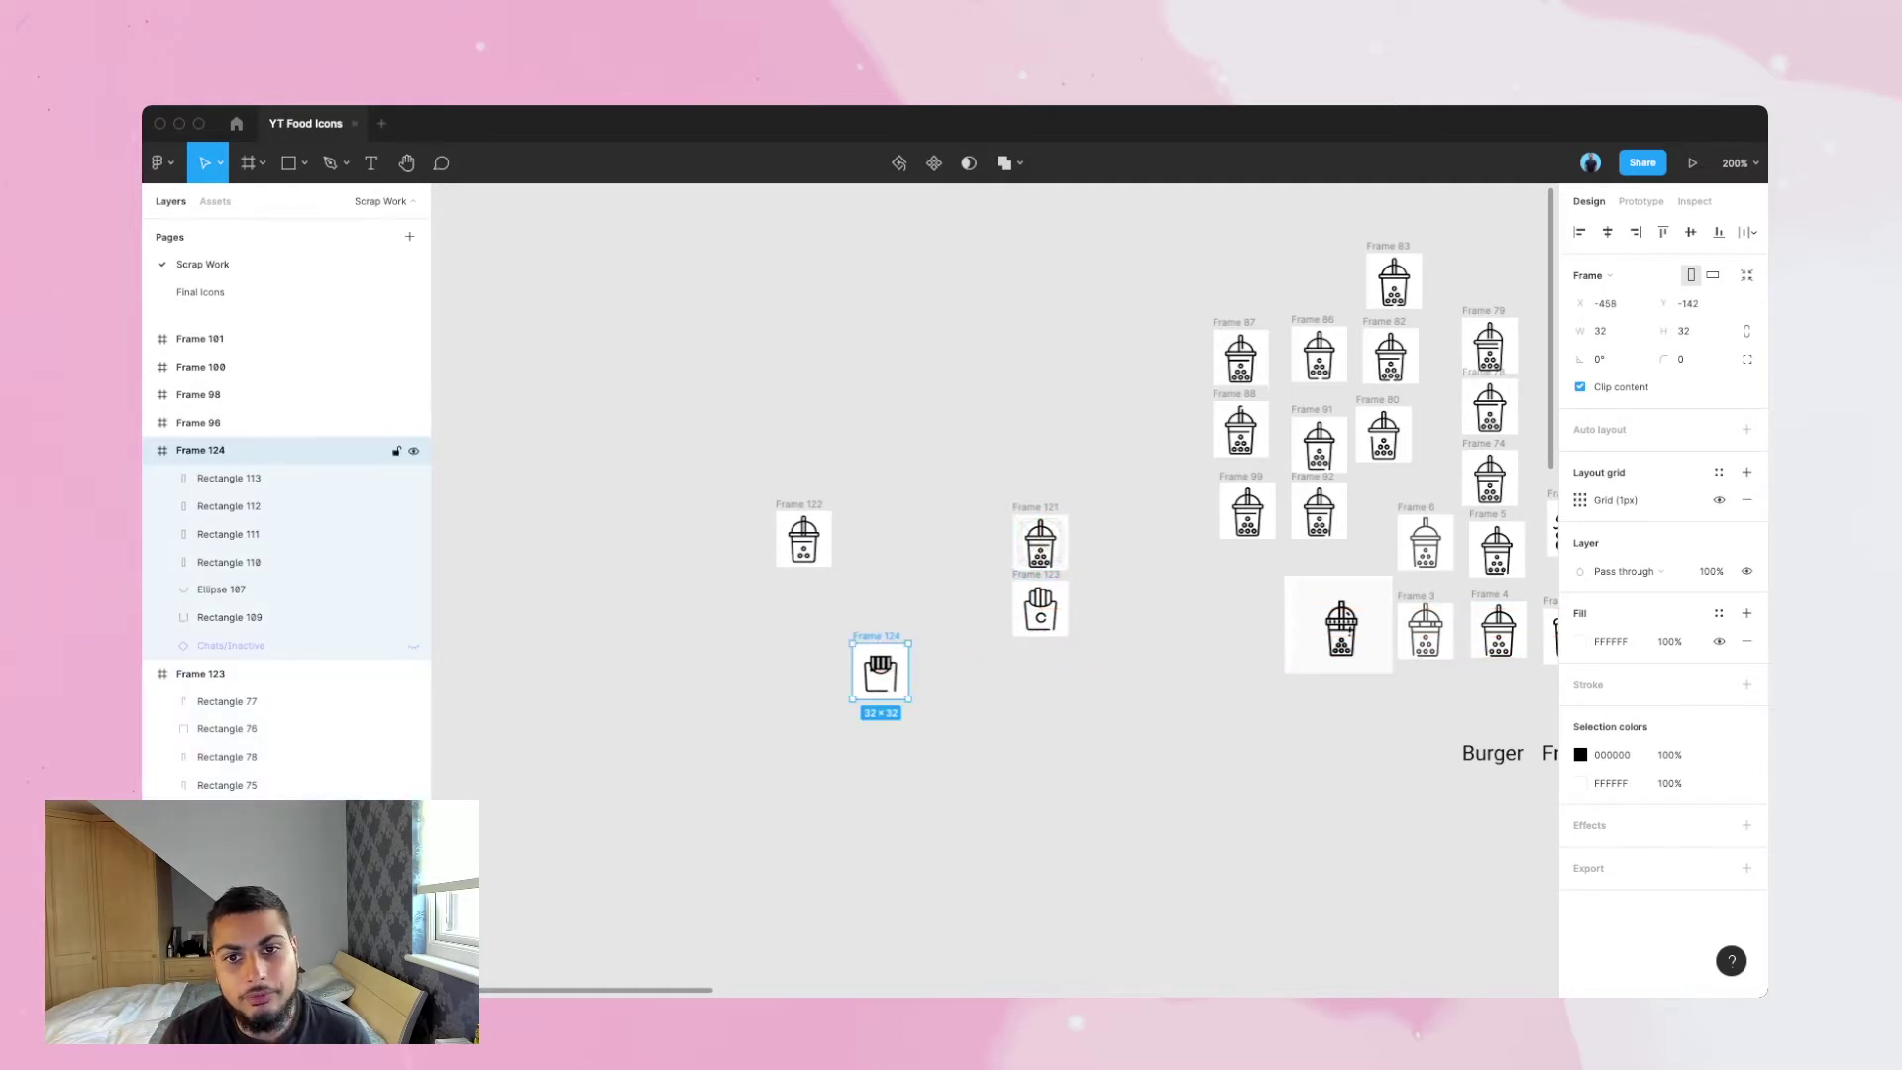
- Compare the draft bubble tea and fries icons in Frames 121 to 124 up close with the neighbouring bubble tea iterations
{"action": "scroll", "coordinate": [881, 684], "scroll_direction": "right", "scroll_amount": 5}
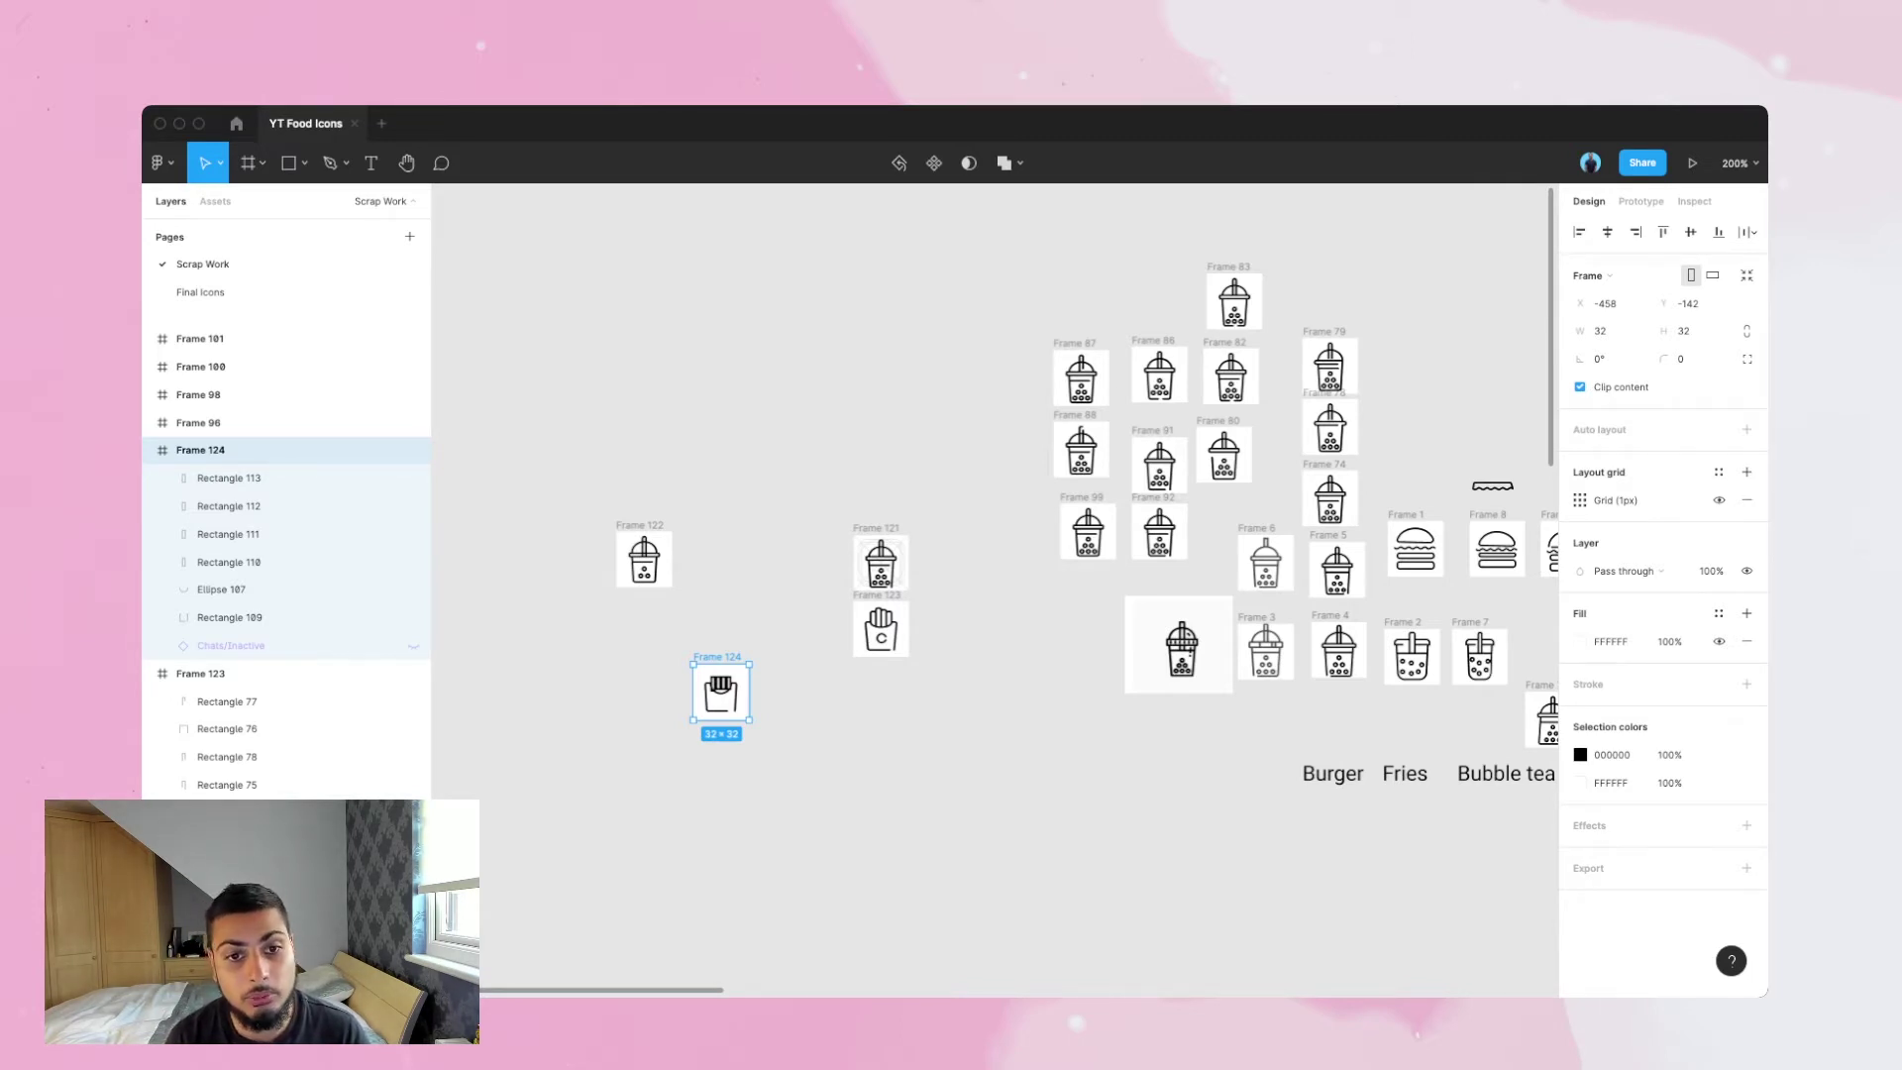
{"action": "key", "text": "super+equal"}
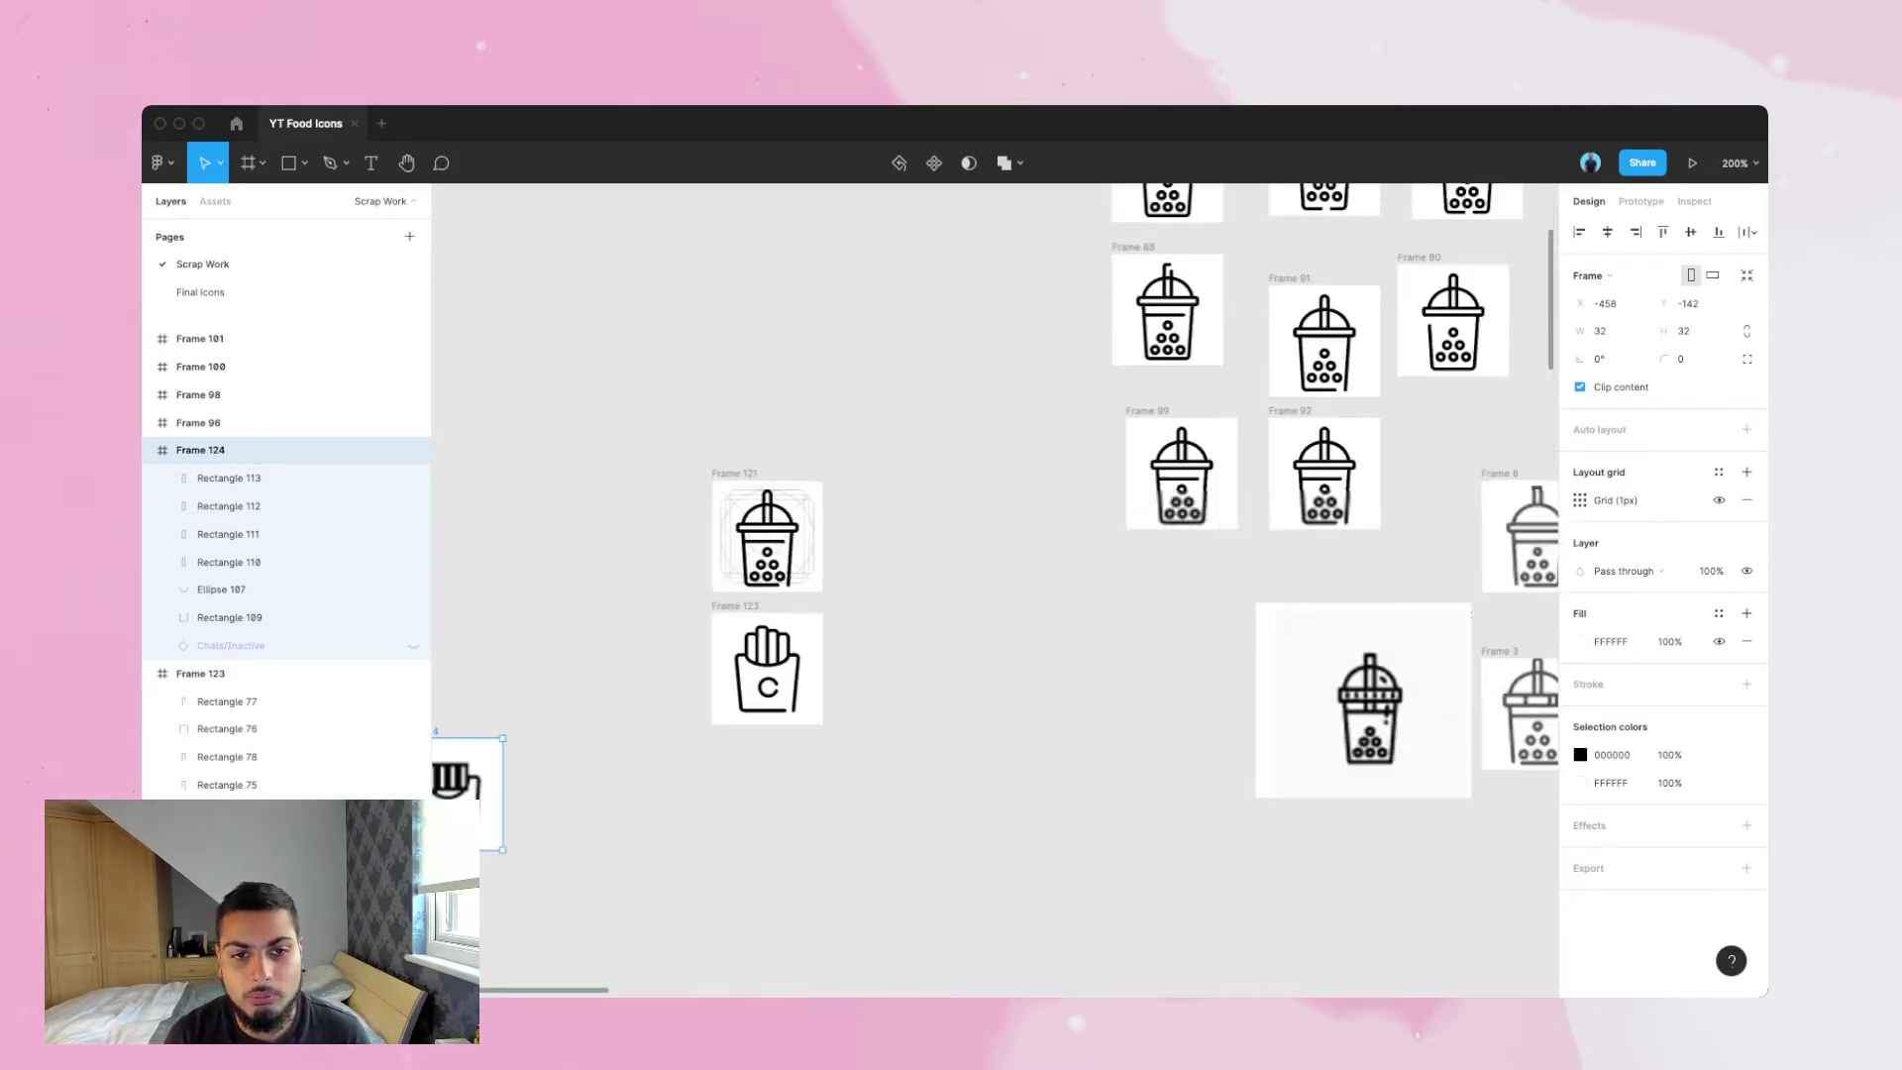
{"action": "scroll", "coordinate": [996, 589], "scroll_direction": "left", "scroll_amount": 2}
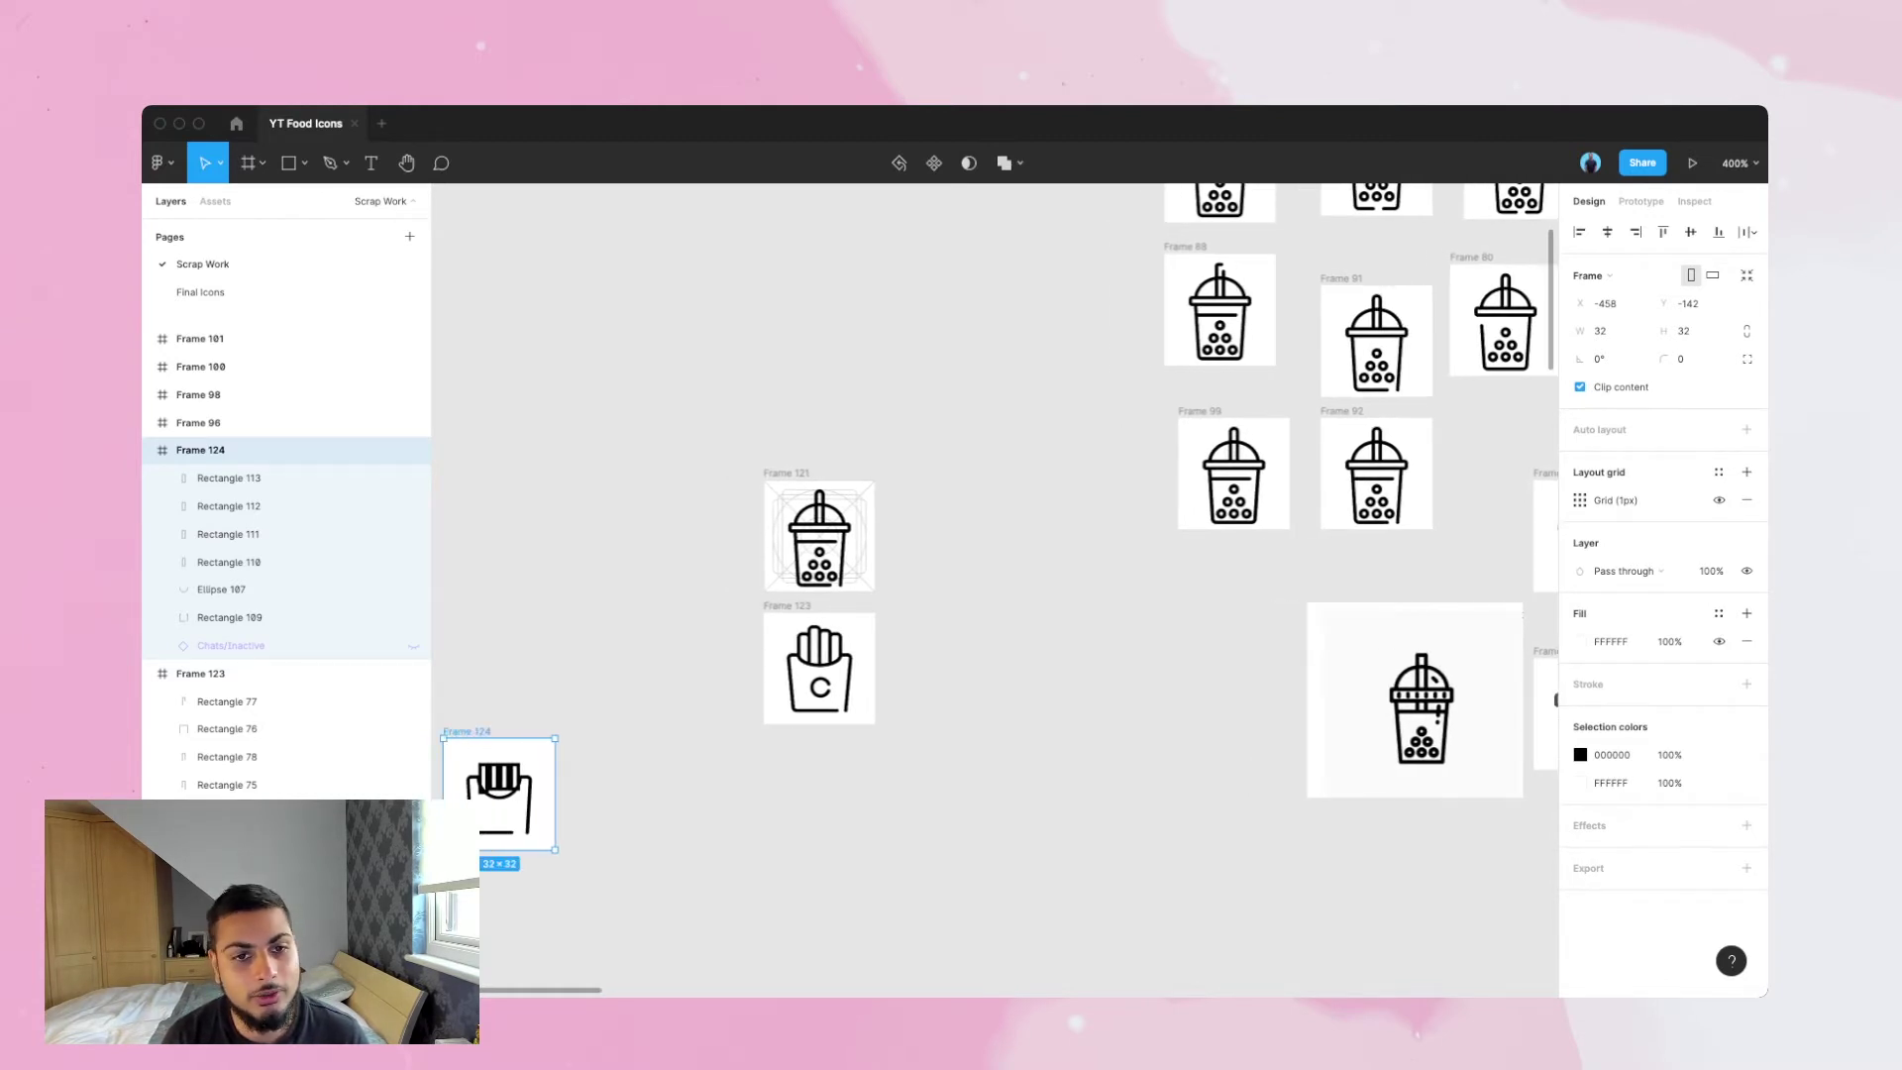
{"action": "scroll", "coordinate": [996, 590], "scroll_direction": "left", "scroll_amount": 2}
{"action": "scroll", "coordinate": [995, 589], "scroll_direction": "left", "scroll_amount": 3}
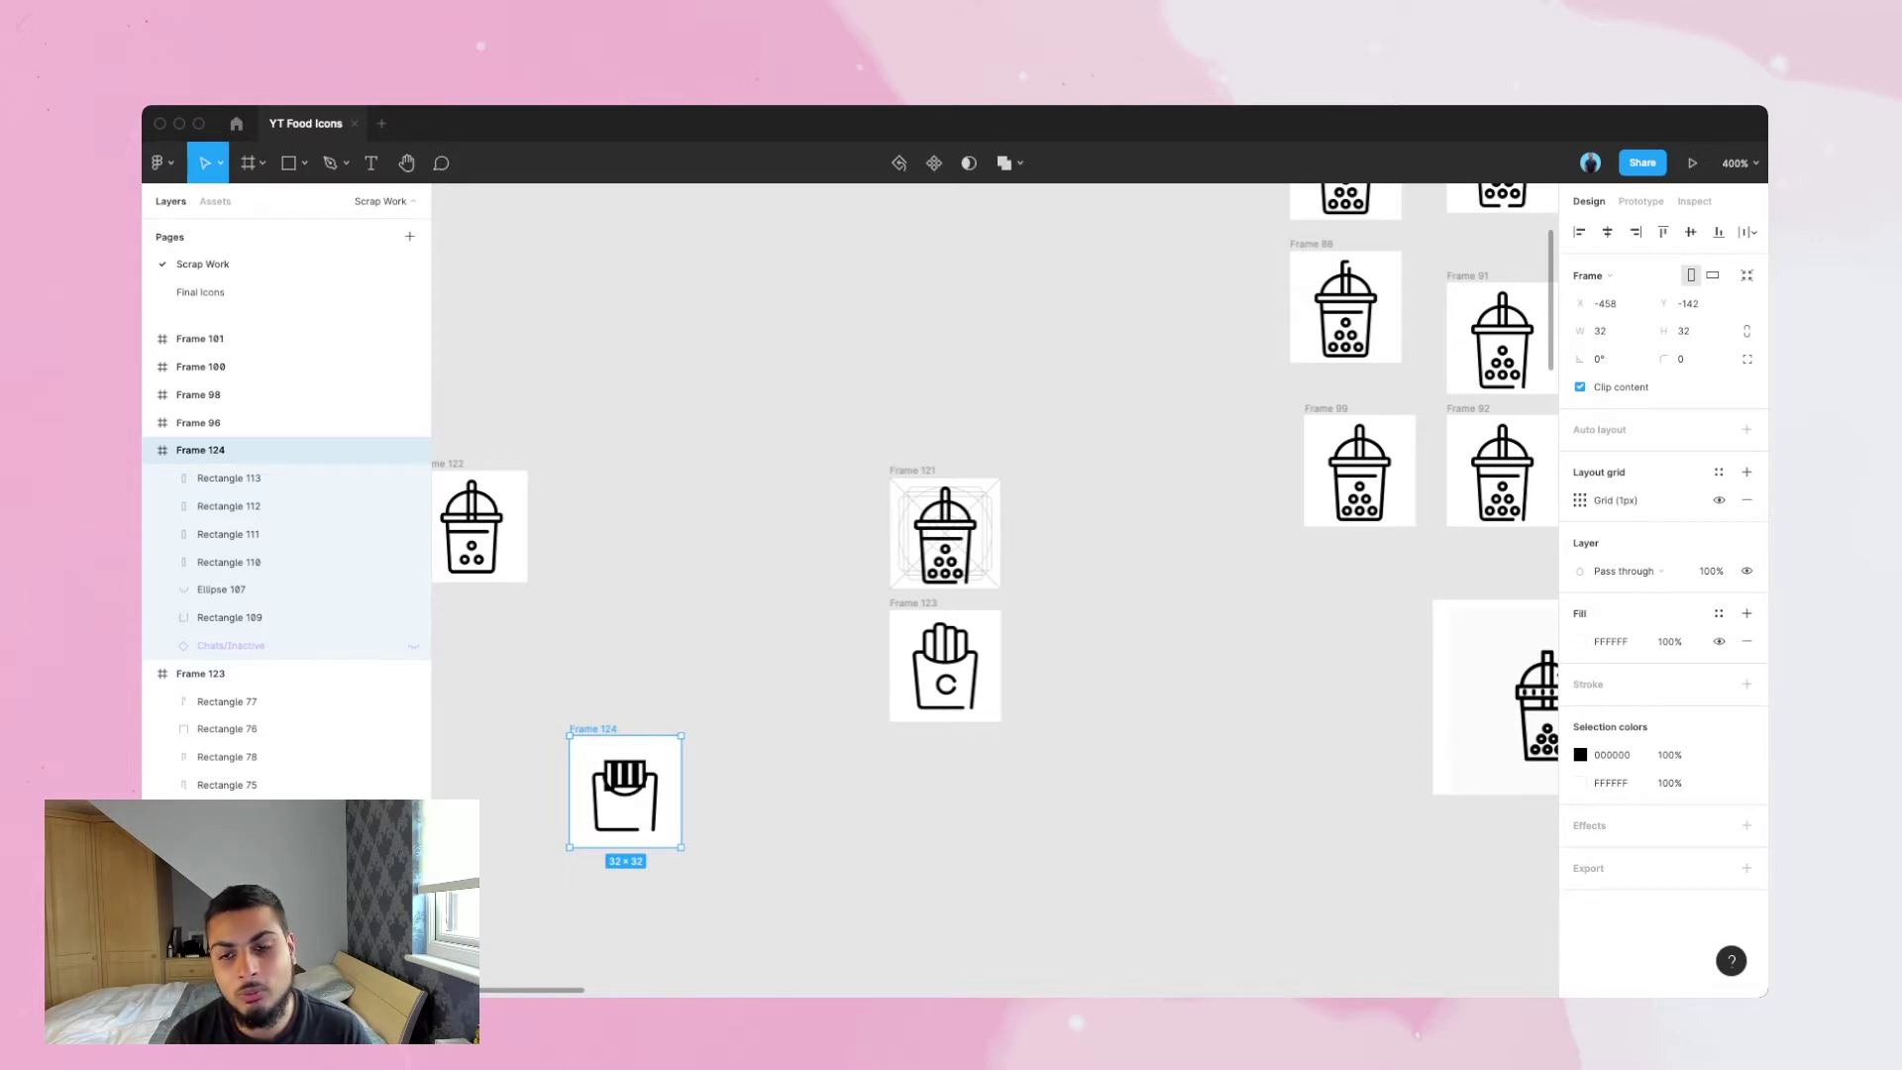
{"action": "scroll", "coordinate": [995, 589], "scroll_direction": "up", "scroll_amount": 3}
{"action": "scroll", "coordinate": [995, 590], "scroll_direction": "right", "scroll_amount": 3}
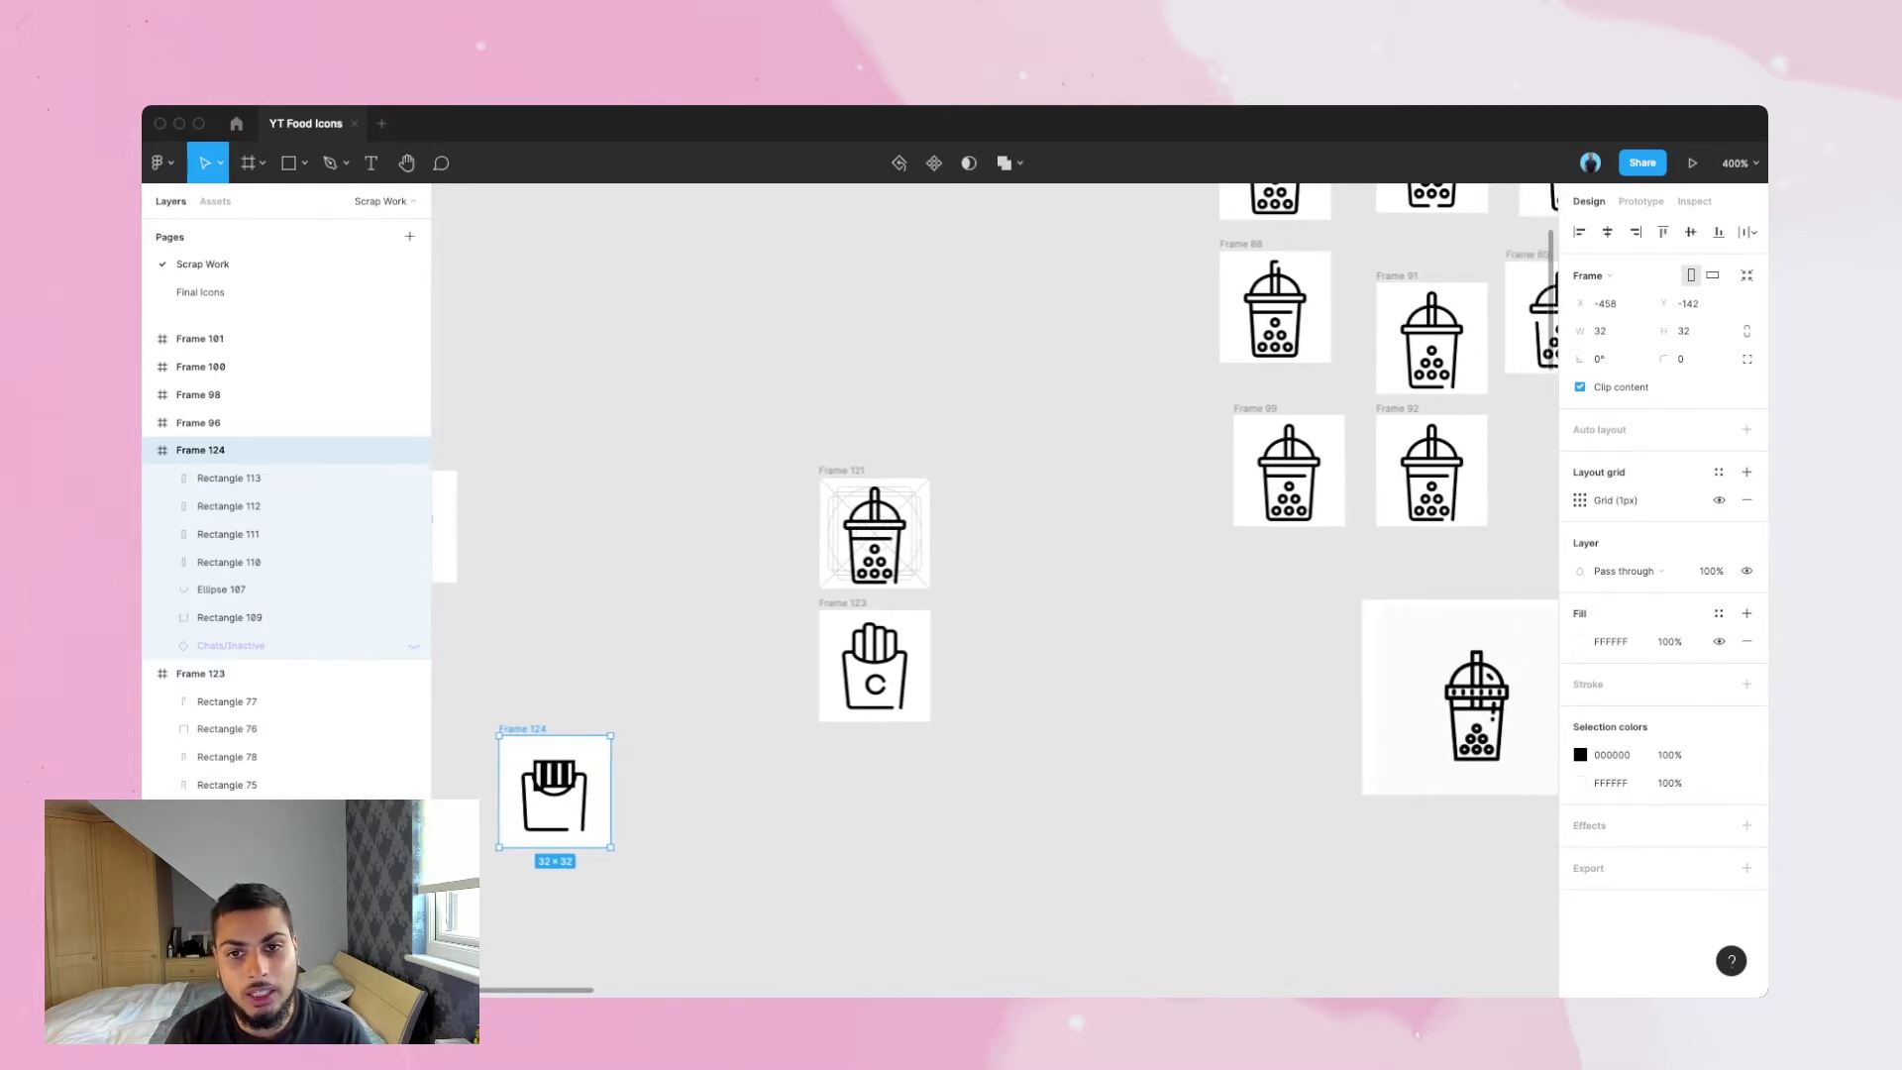
{"action": "scroll", "coordinate": [995, 561], "scroll_direction": "right", "scroll_amount": 3}
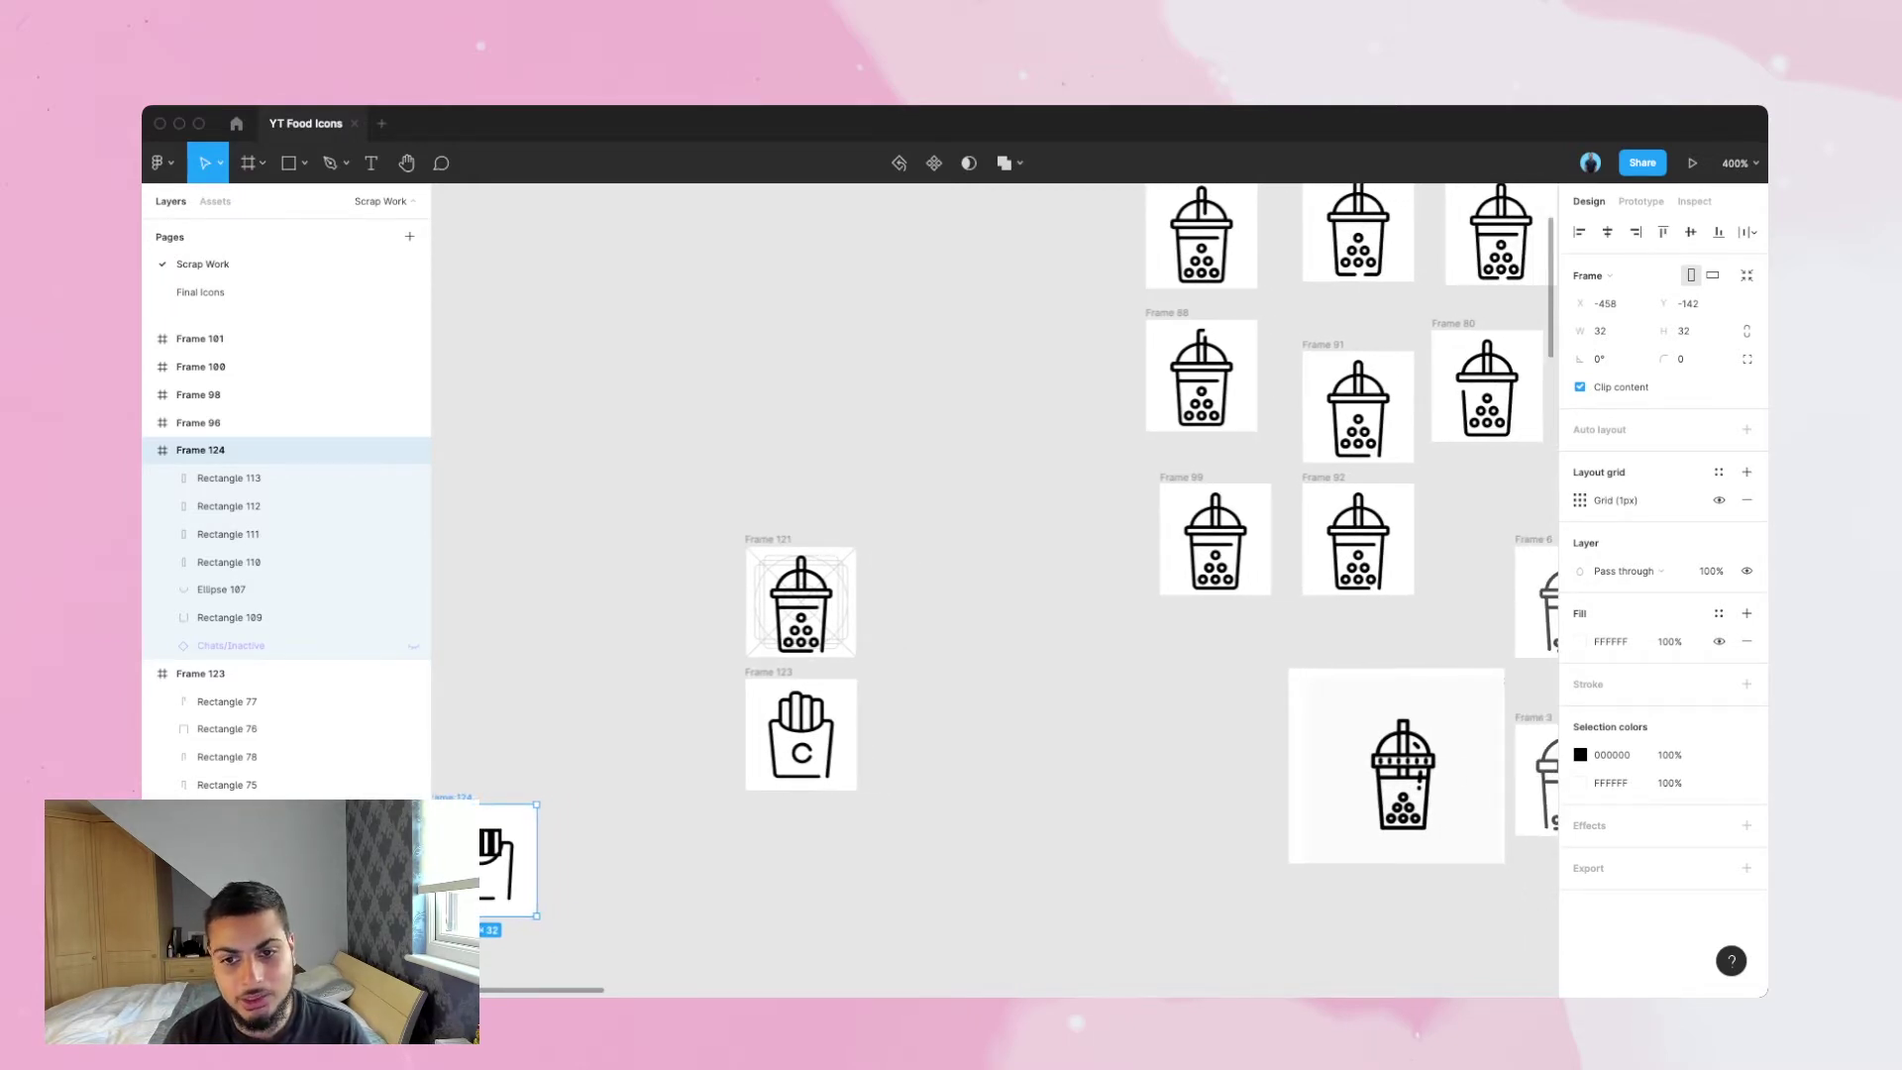
{"action": "scroll", "coordinate": [996, 562], "scroll_direction": "right", "scroll_amount": 3}
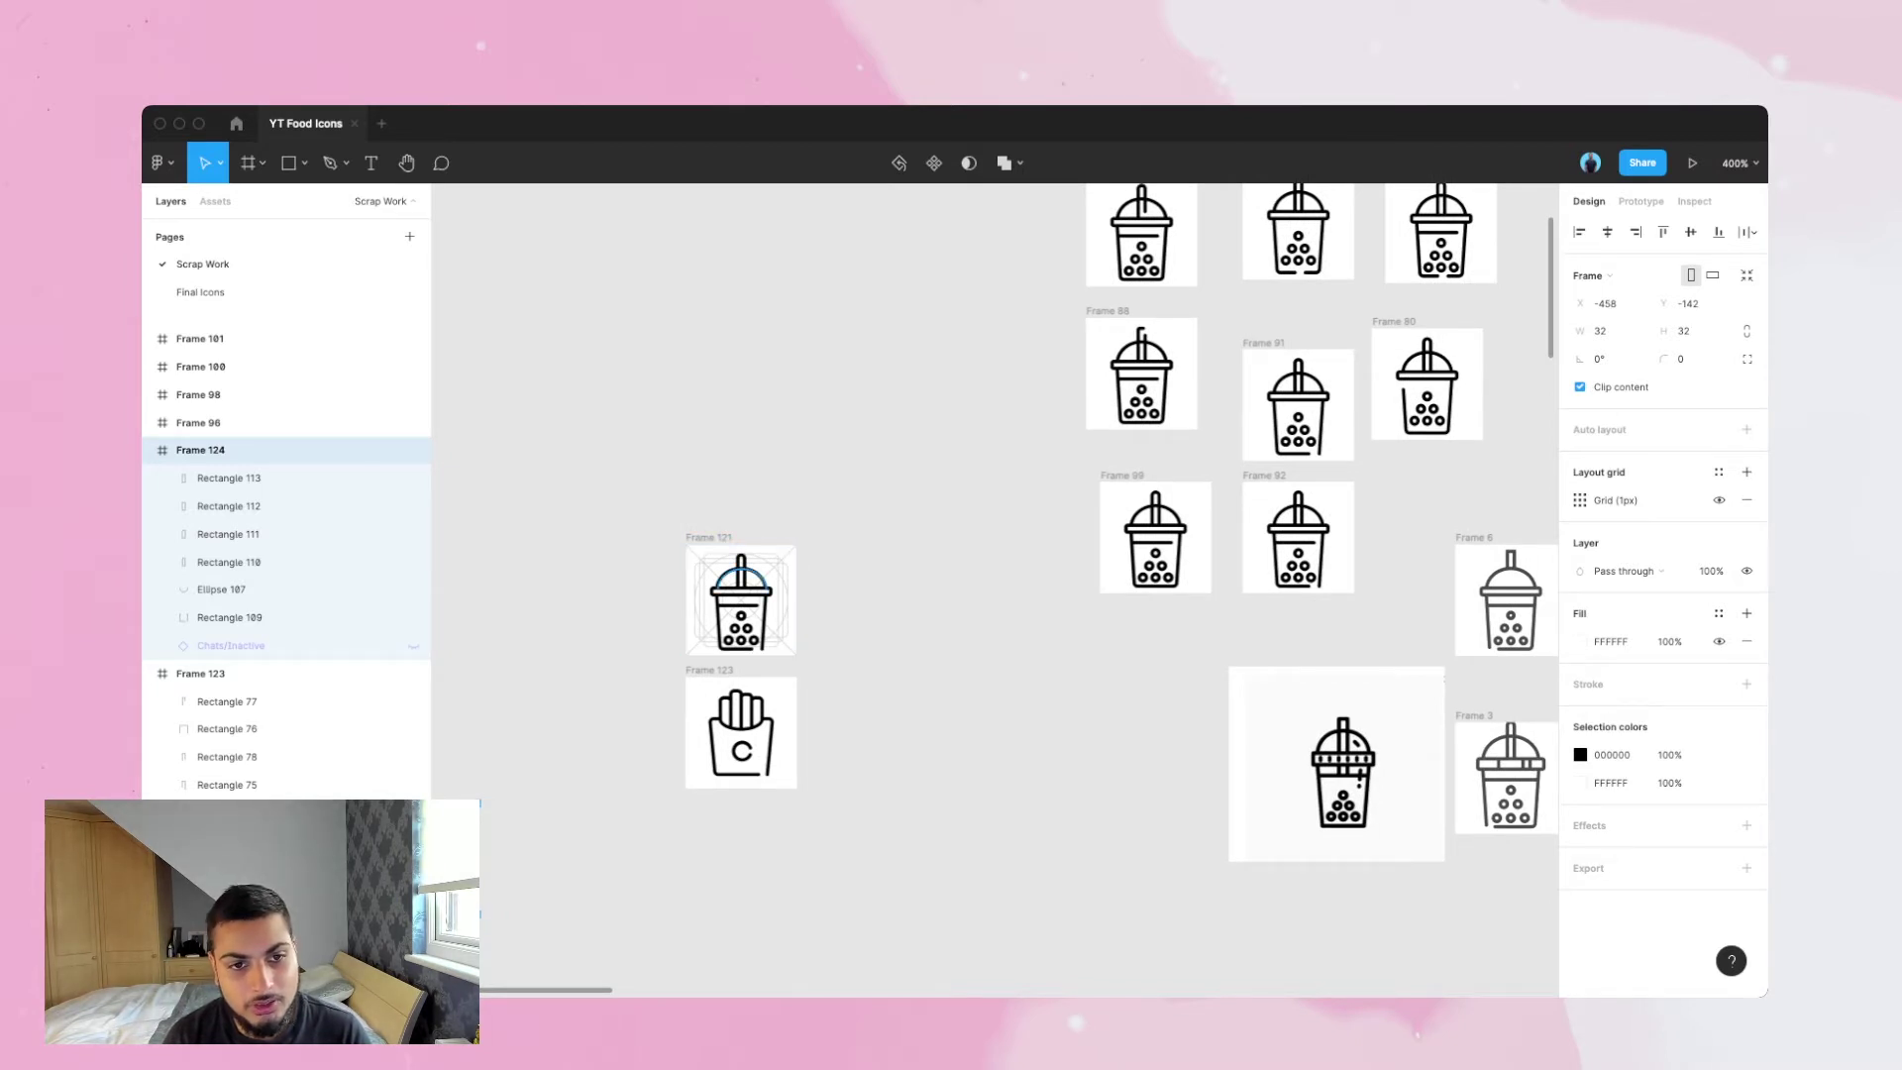
- Inspect the lid arc and the cup outline of the bubble tea icon in Frame 121
{"action": "left_click", "coordinate": [753, 574]}
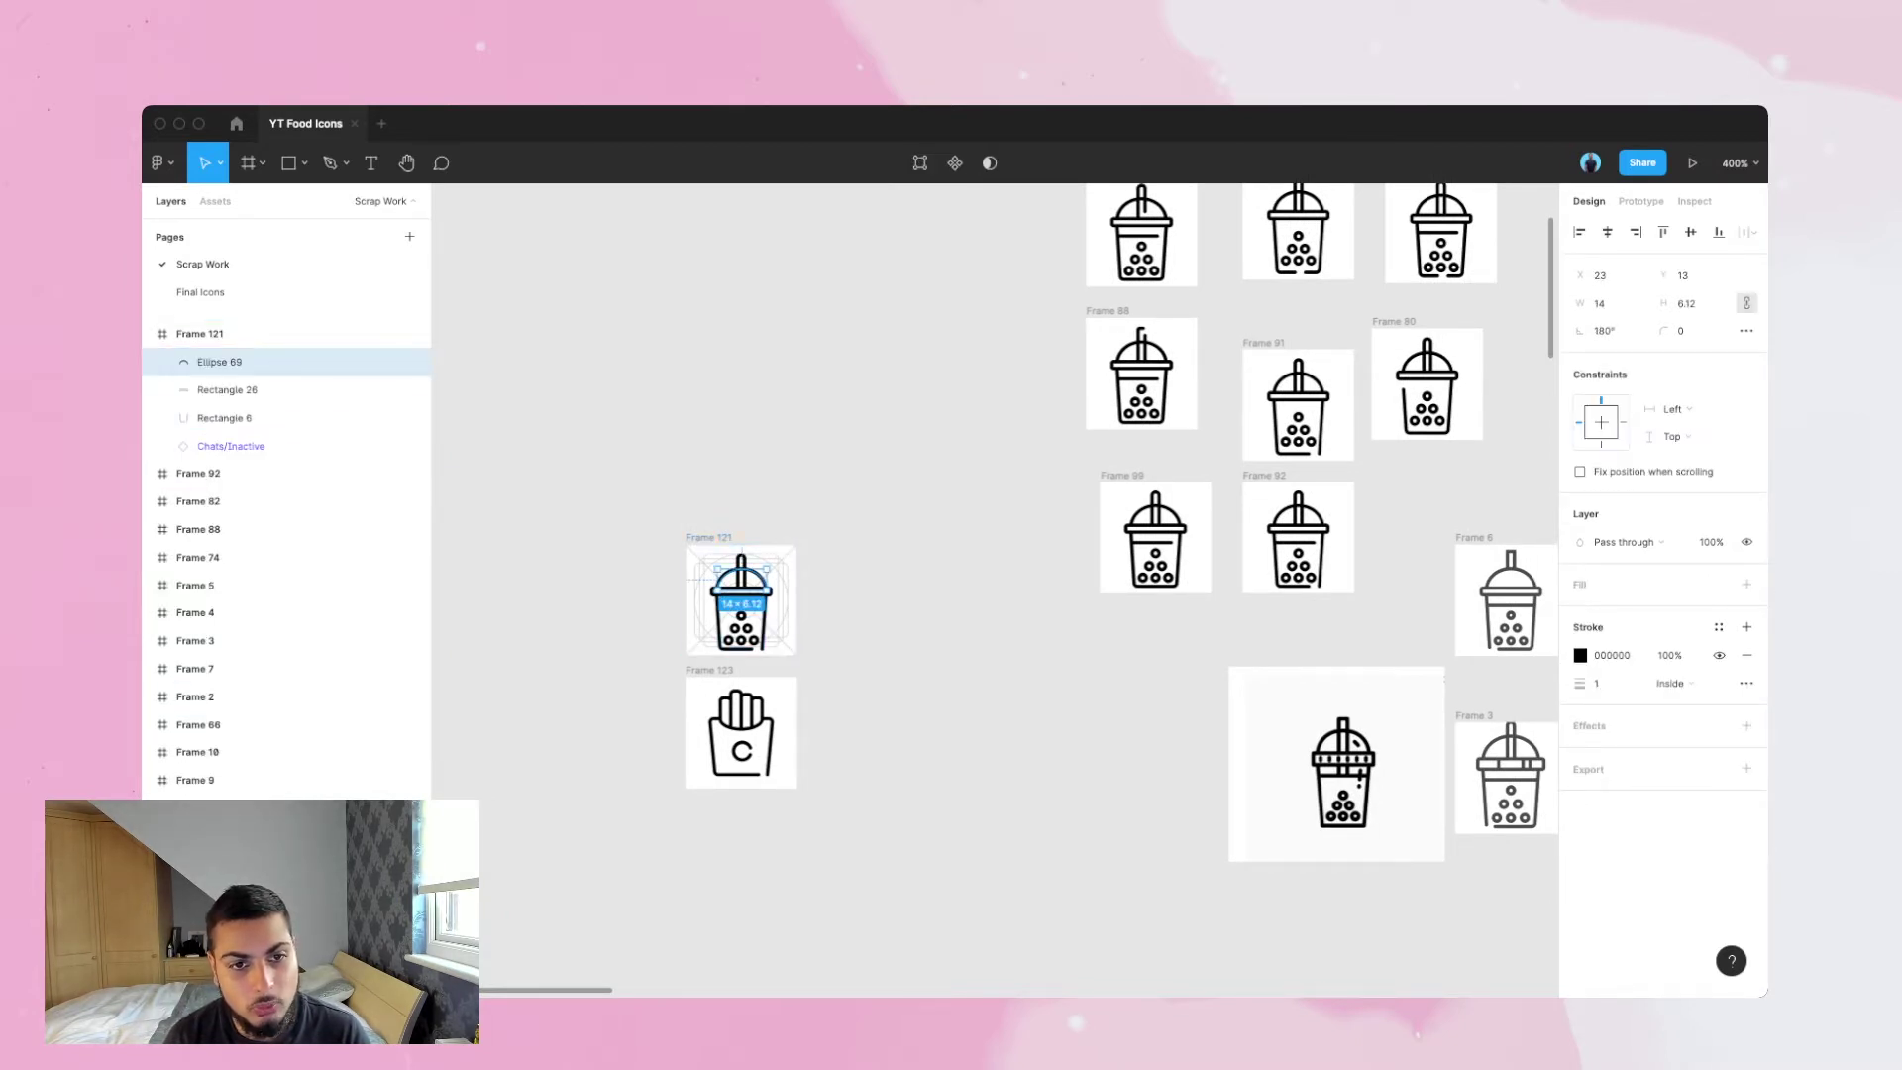
{"action": "left_click", "coordinate": [765, 622]}
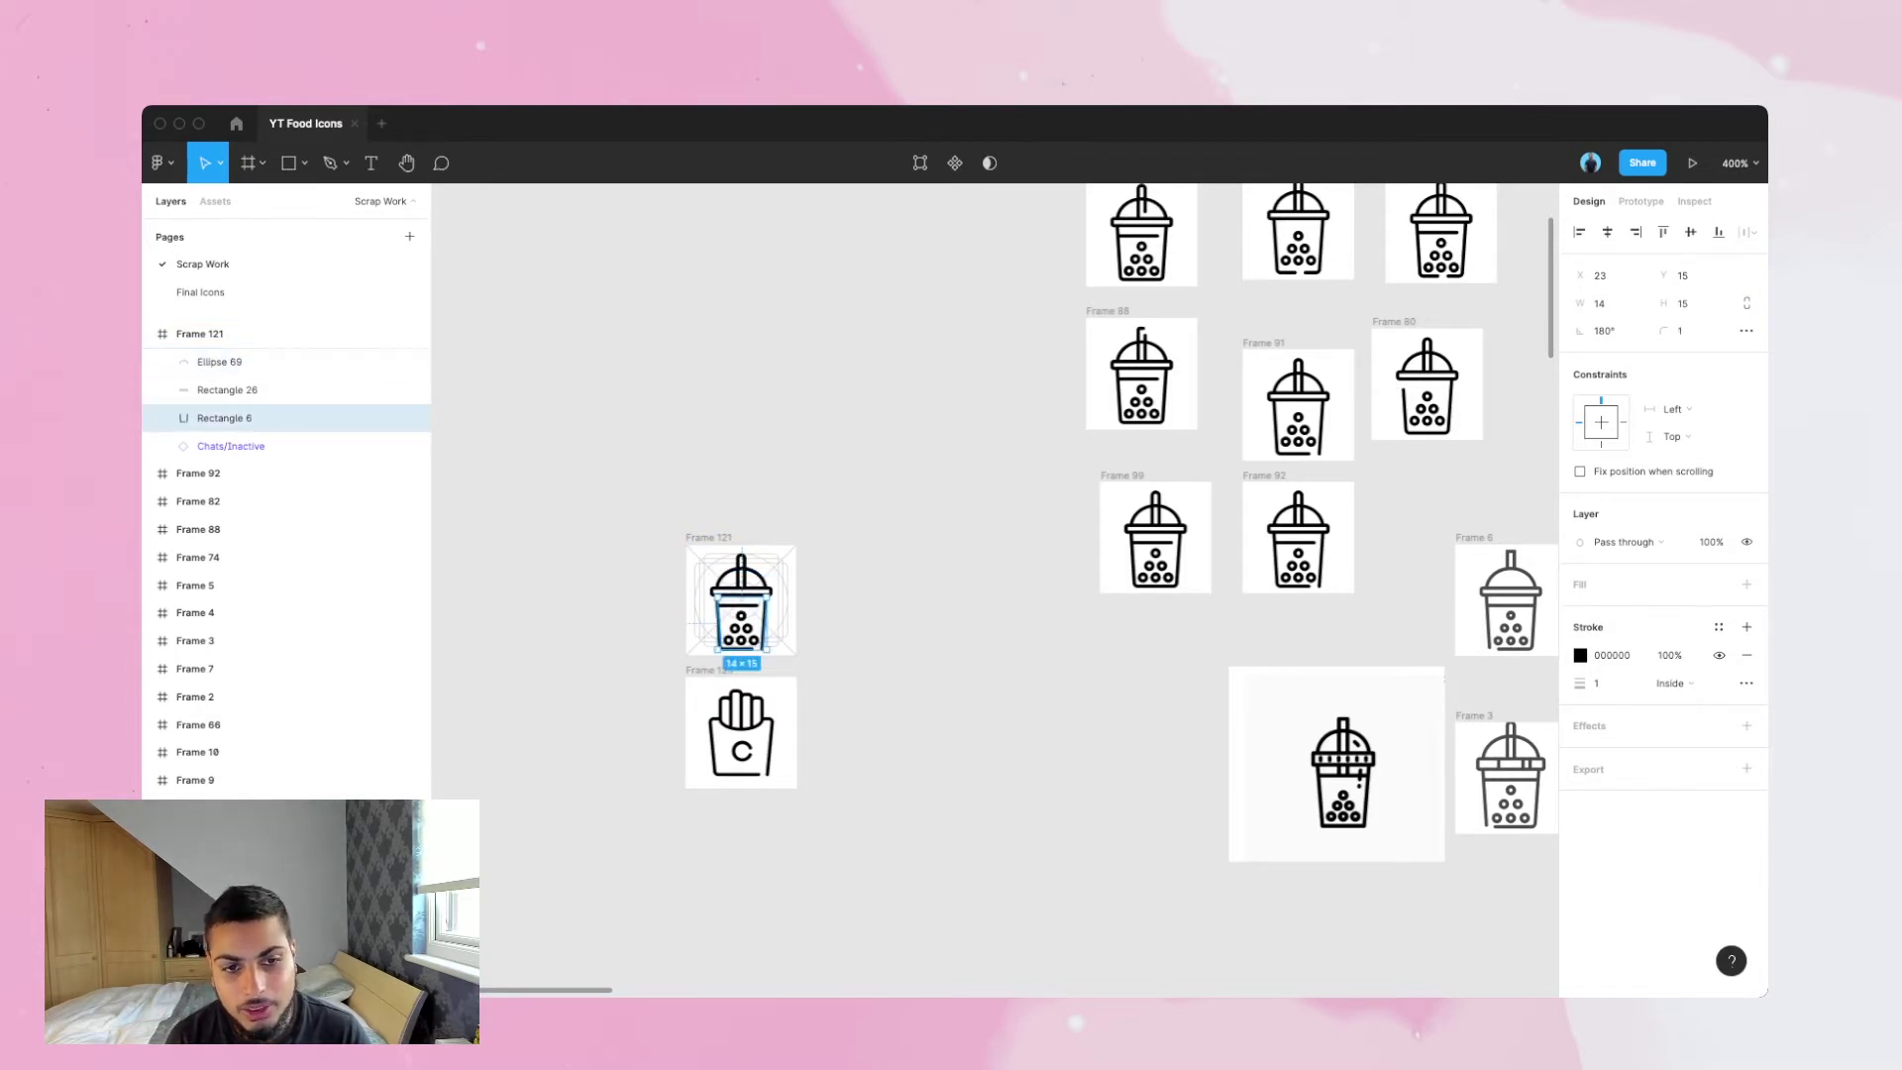
{"action": "scroll", "coordinate": [990, 584], "scroll_direction": "right", "scroll_amount": 2}
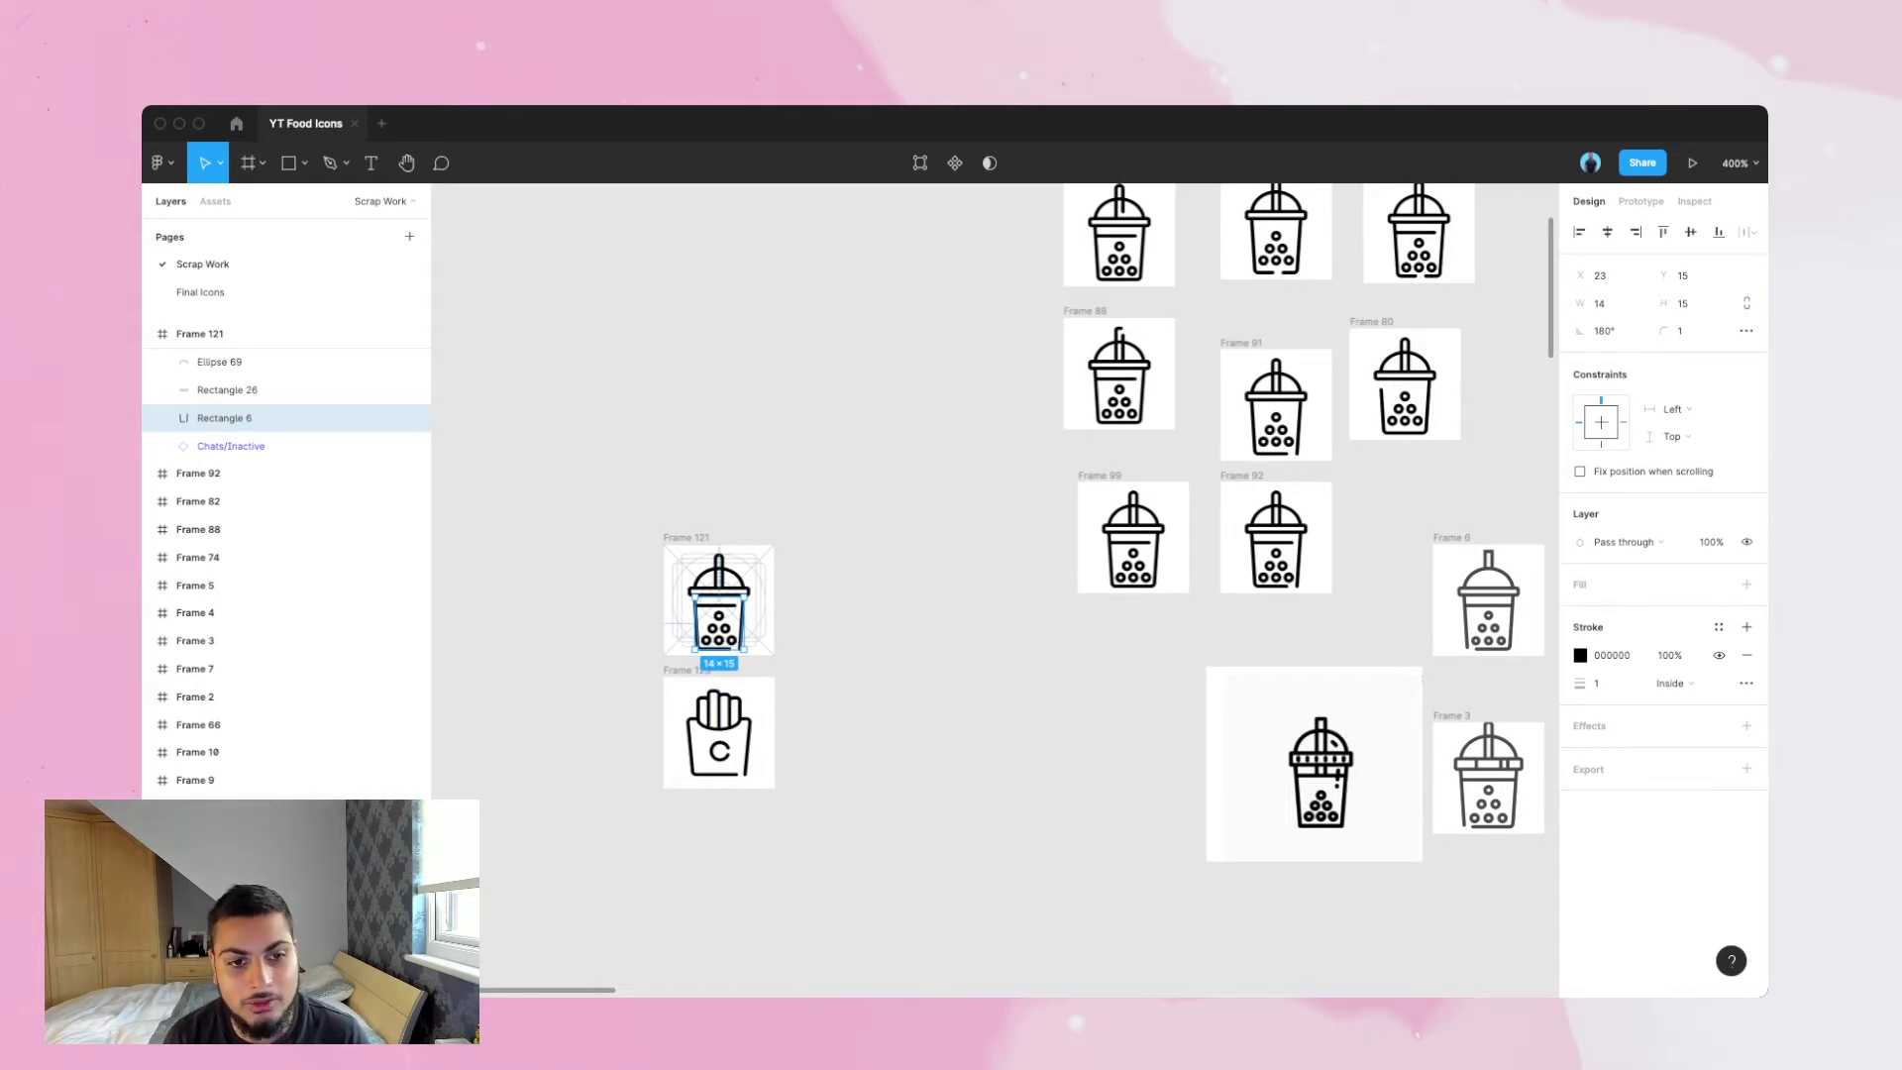
{"action": "scroll", "coordinate": [990, 585], "scroll_direction": "right", "scroll_amount": 4}
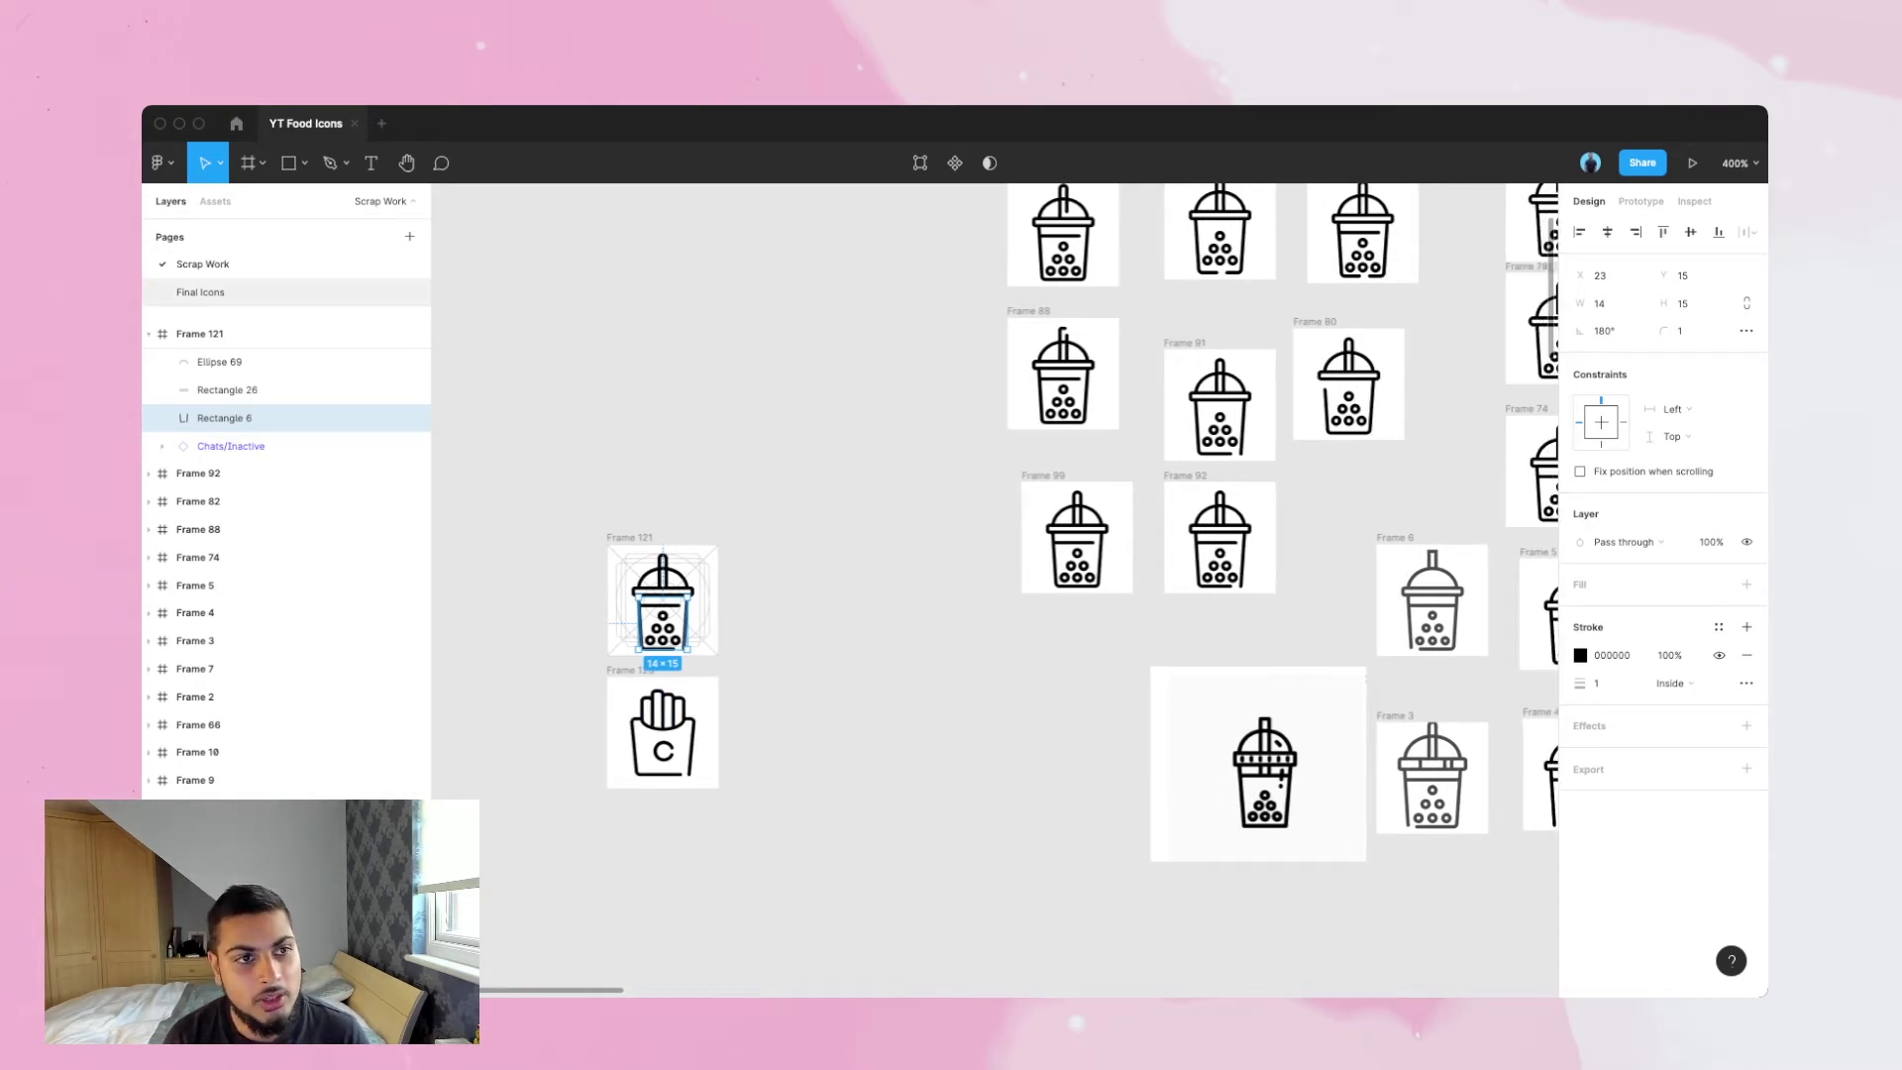
- Open the Final Icons page and examine the finished icons from Hot dog back to Bubble Tea
{"action": "left_click", "coordinate": [200, 292]}
{"action": "scroll", "coordinate": [990, 584], "scroll_direction": "right", "scroll_amount": 4}
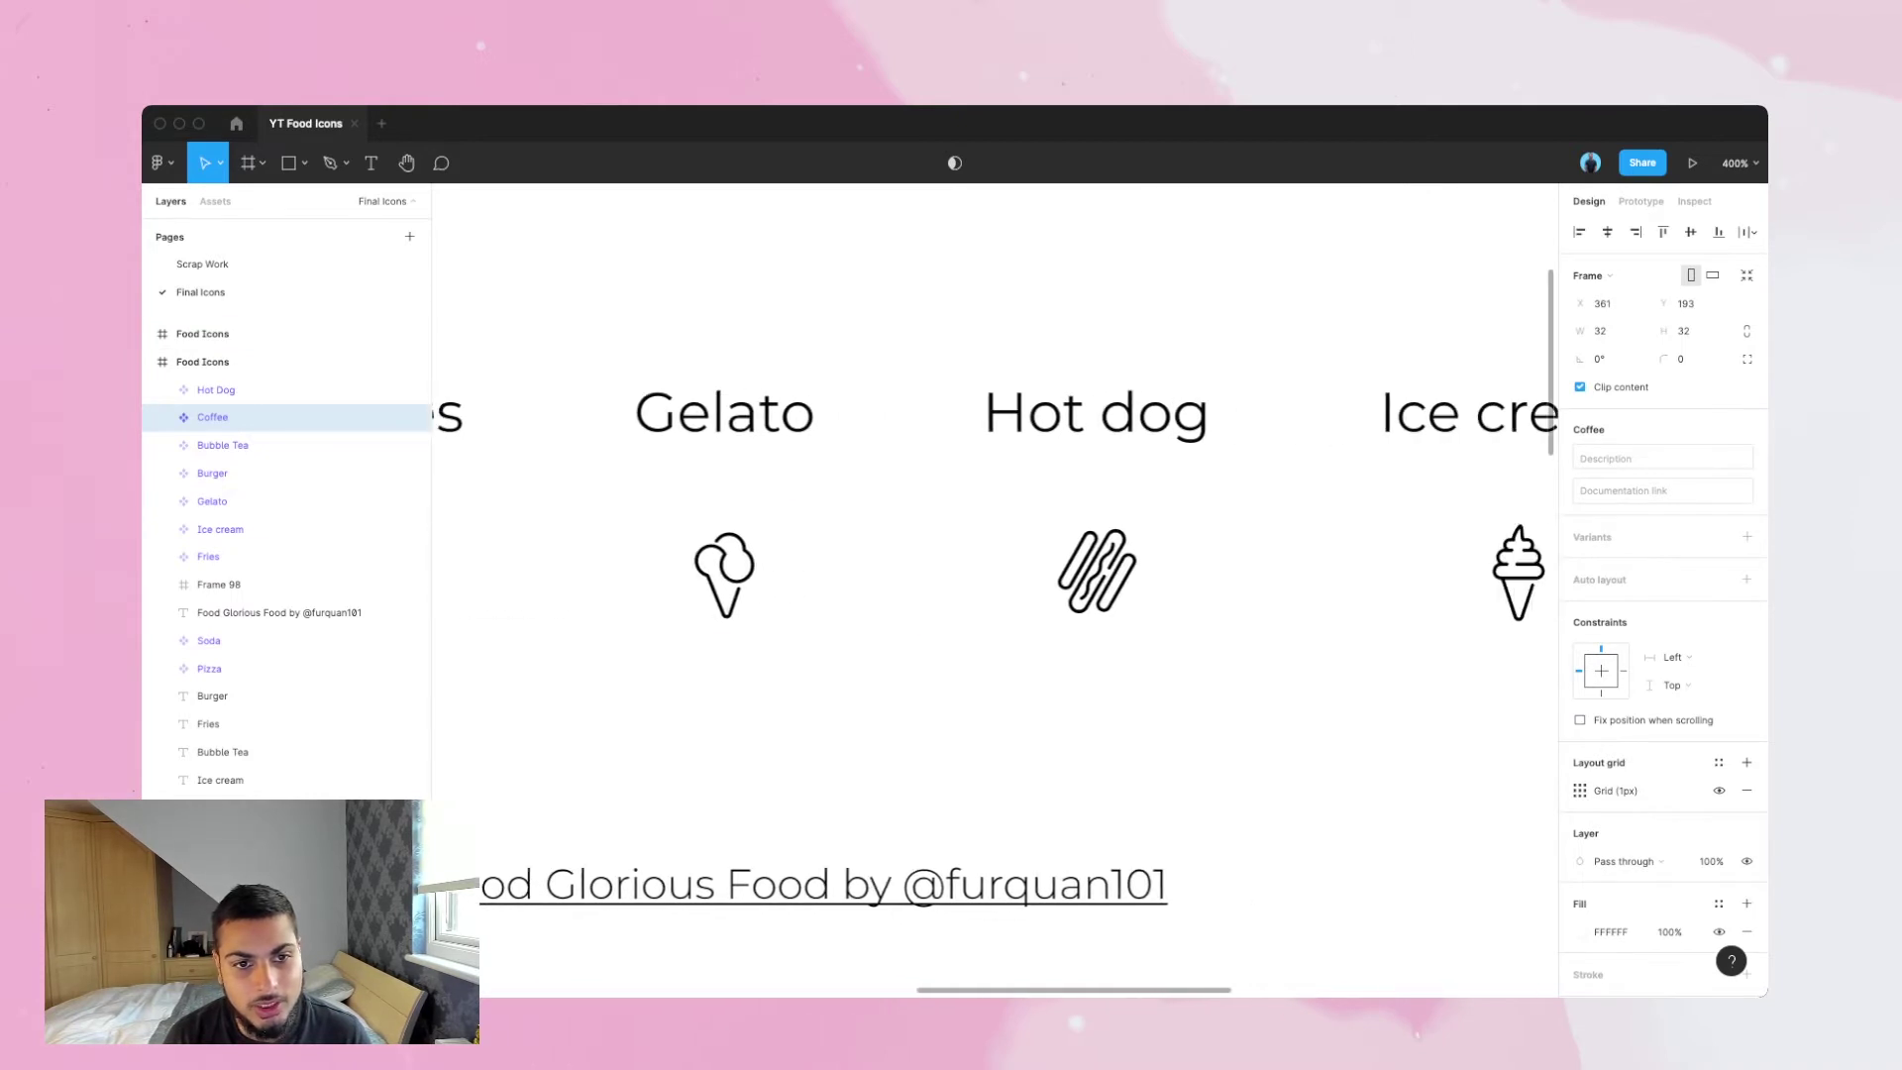
{"action": "scroll", "coordinate": [991, 584], "scroll_direction": "left", "scroll_amount": 3}
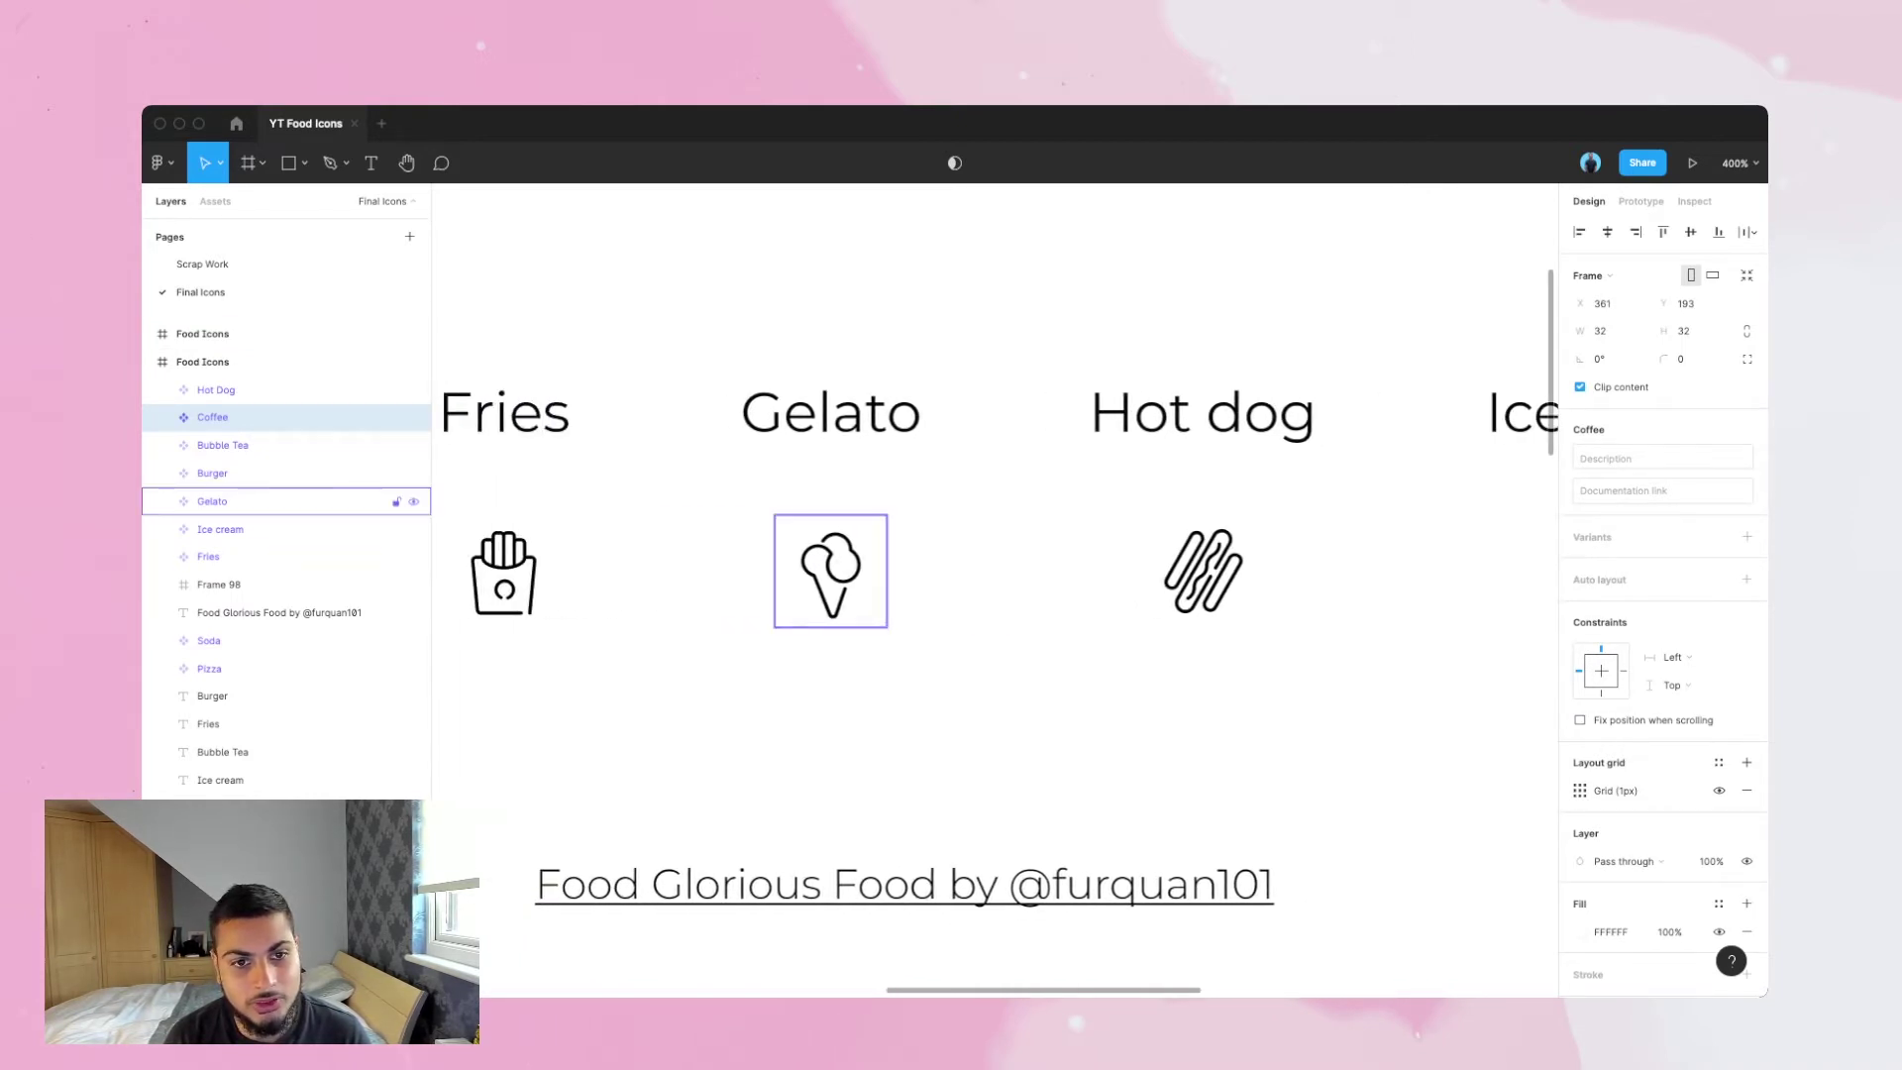
{"action": "scroll", "coordinate": [990, 584], "scroll_direction": "left", "scroll_amount": 5}
{"action": "scroll", "coordinate": [990, 585], "scroll_direction": "left", "scroll_amount": 6}
{"action": "scroll", "coordinate": [991, 584], "scroll_direction": "left", "scroll_amount": 5}
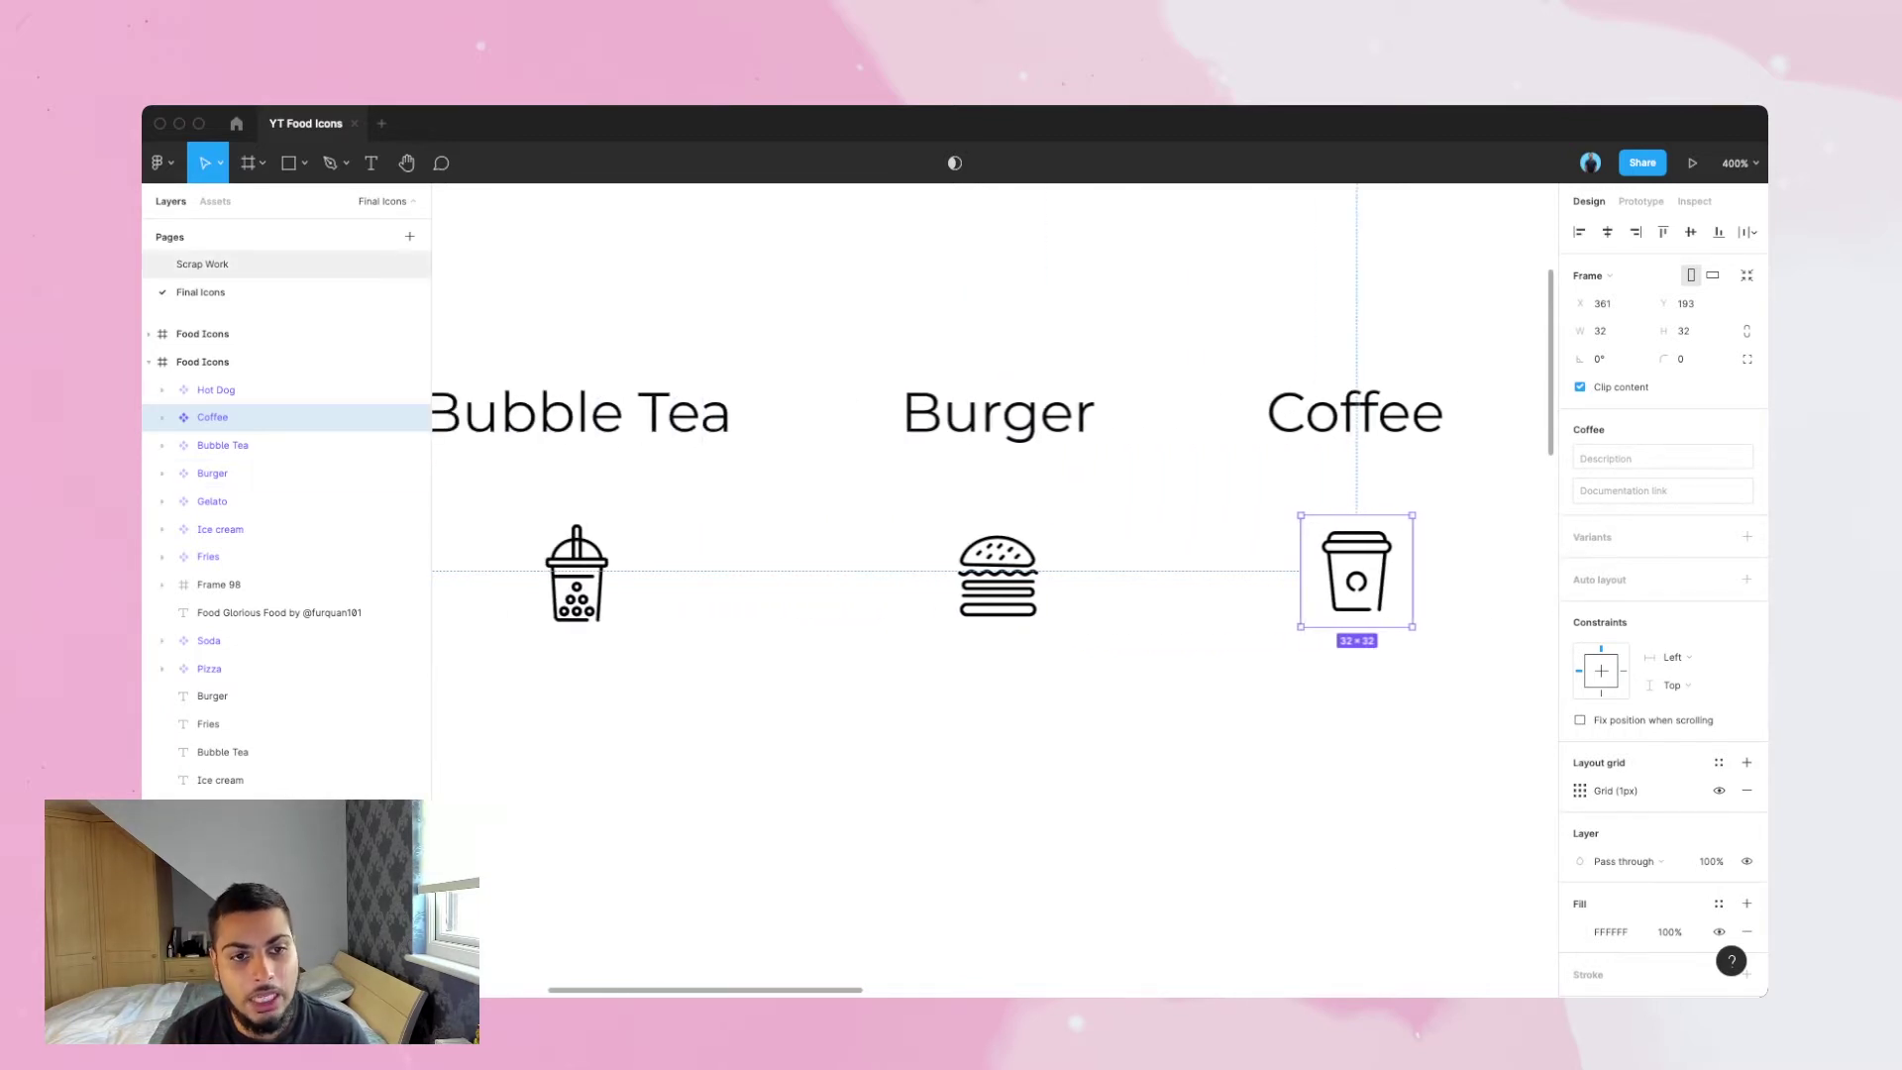
- Return to the Scrap Work page and draw a frame about 25 × 27 below the fries icon in Frame 123
{"action": "left_click", "coordinate": [202, 263]}
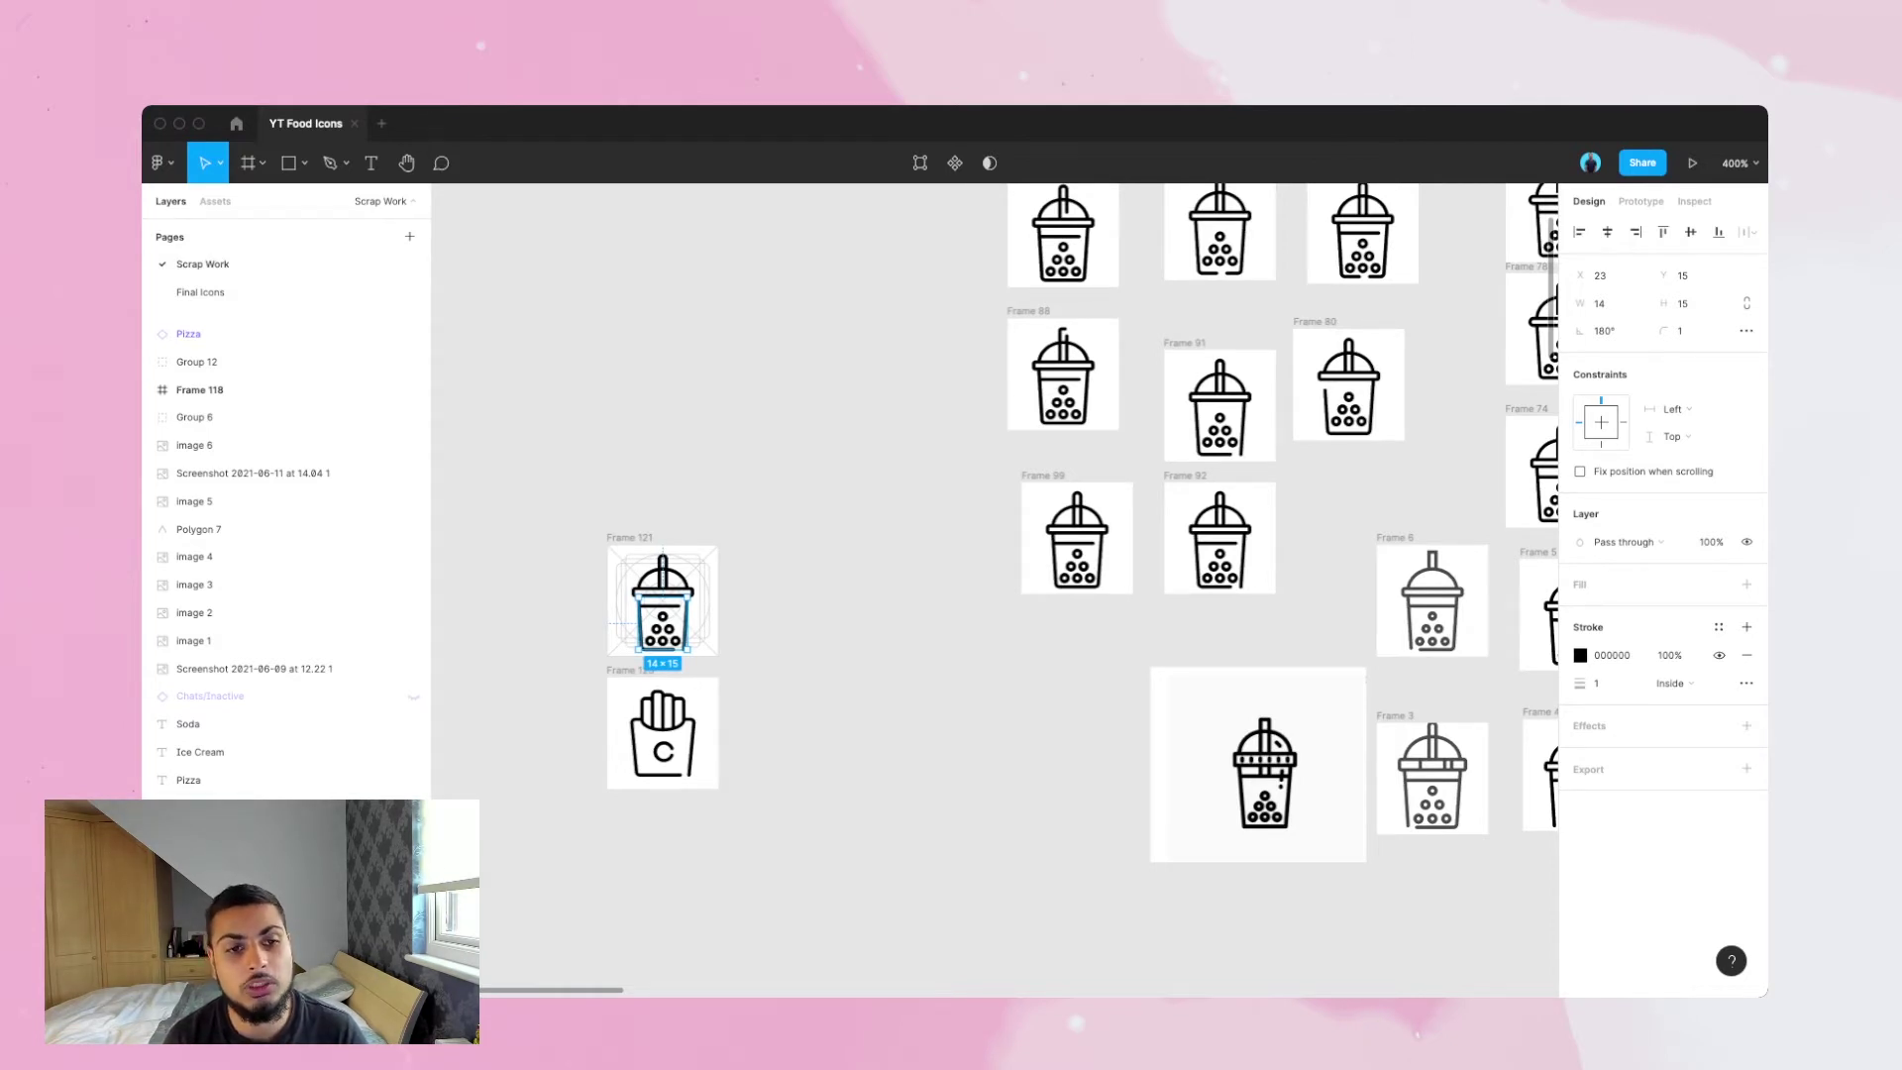
{"action": "scroll", "coordinate": [758, 487], "scroll_direction": "down", "scroll_amount": 1}
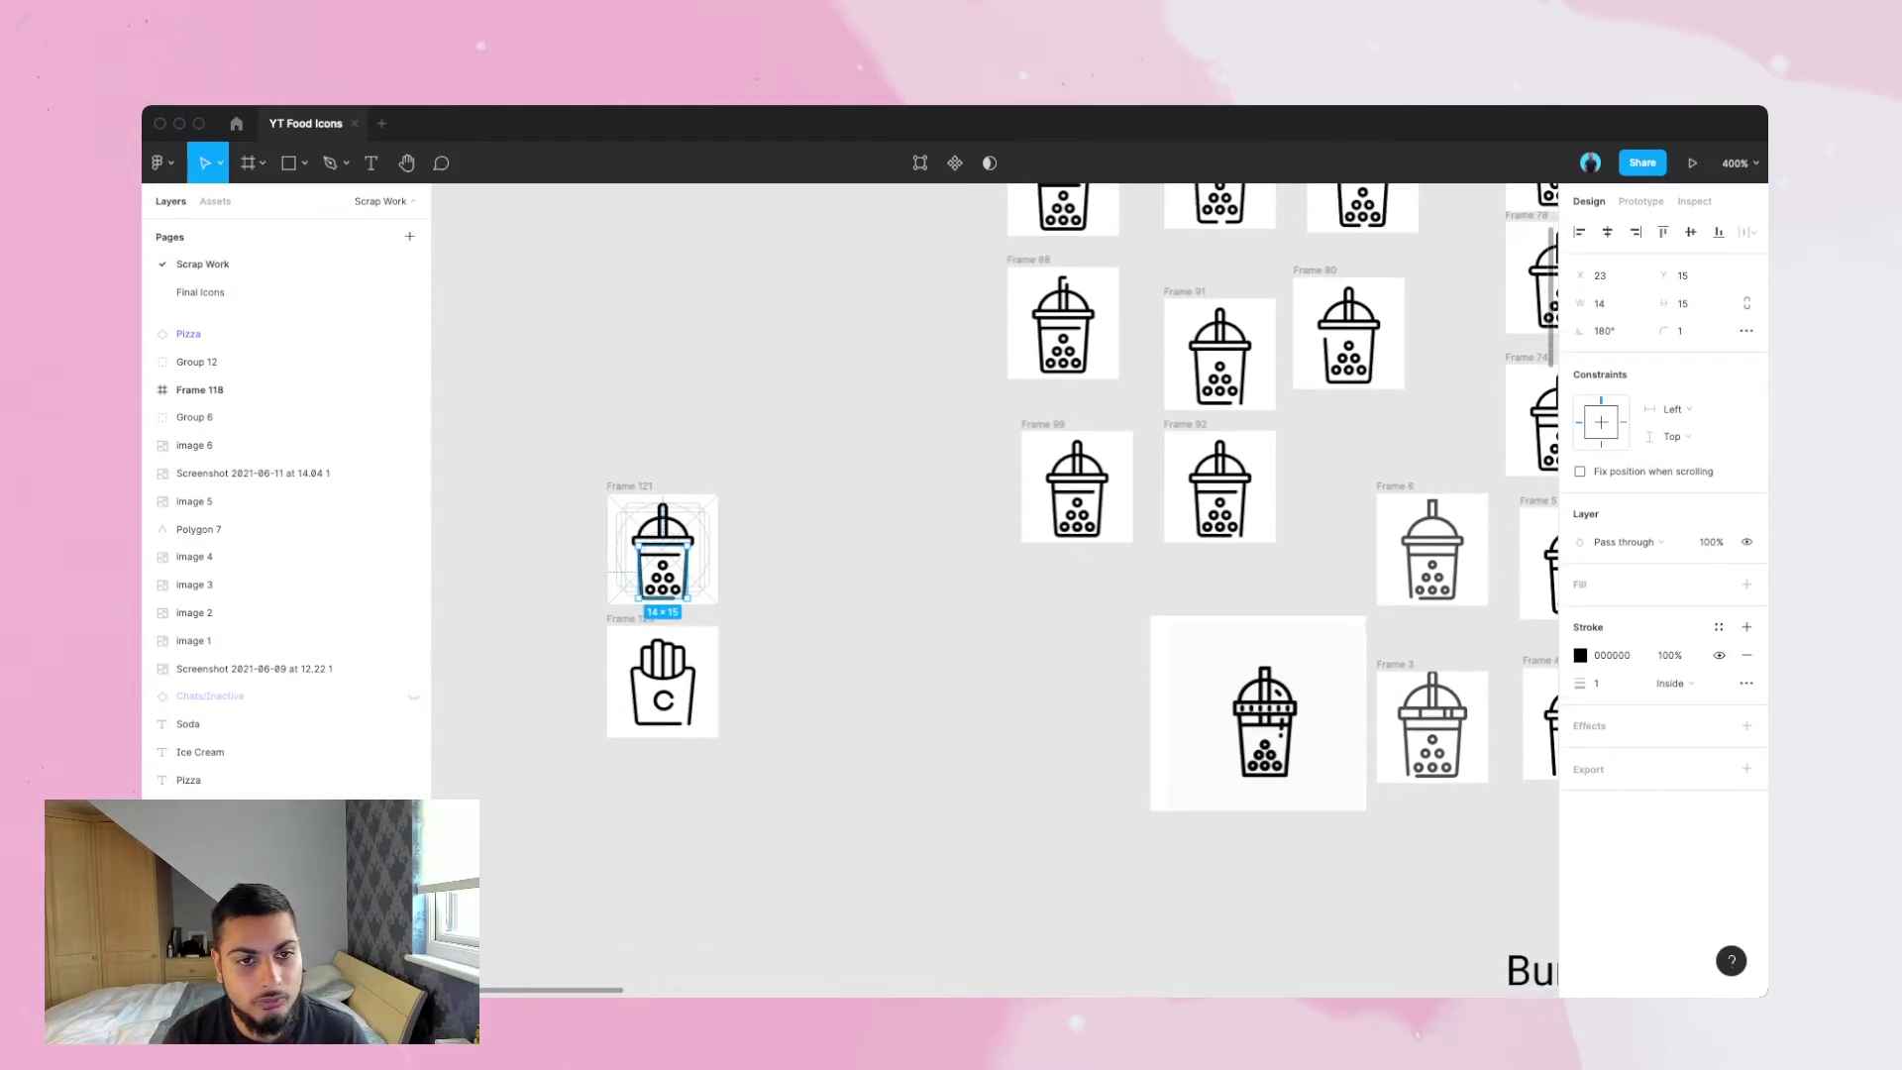
{"action": "left_click", "coordinate": [758, 487]}
{"action": "scroll", "coordinate": [757, 488], "scroll_direction": "left", "scroll_amount": 2}
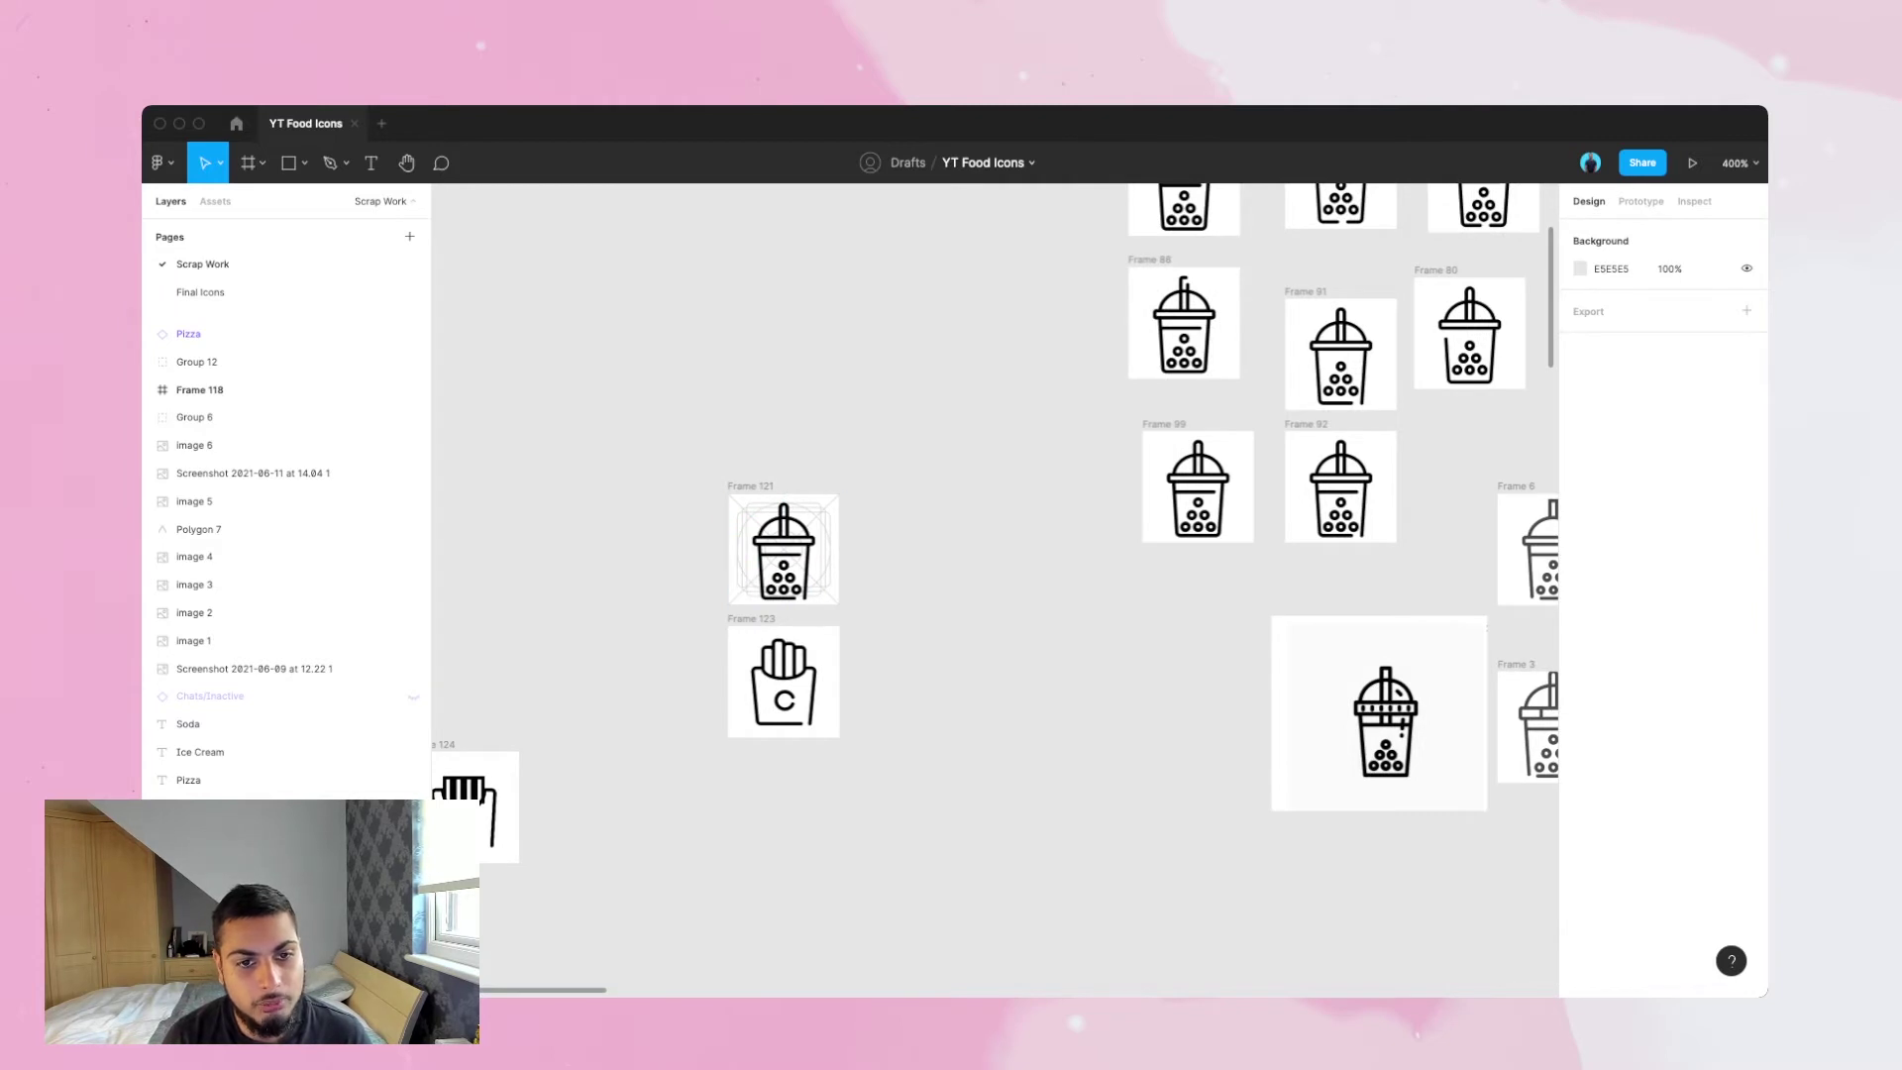
{"action": "scroll", "coordinate": [995, 584], "scroll_direction": "down", "scroll_amount": 3}
{"action": "scroll", "coordinate": [996, 584], "scroll_direction": "left", "scroll_amount": 3}
{"action": "key", "text": "f"}
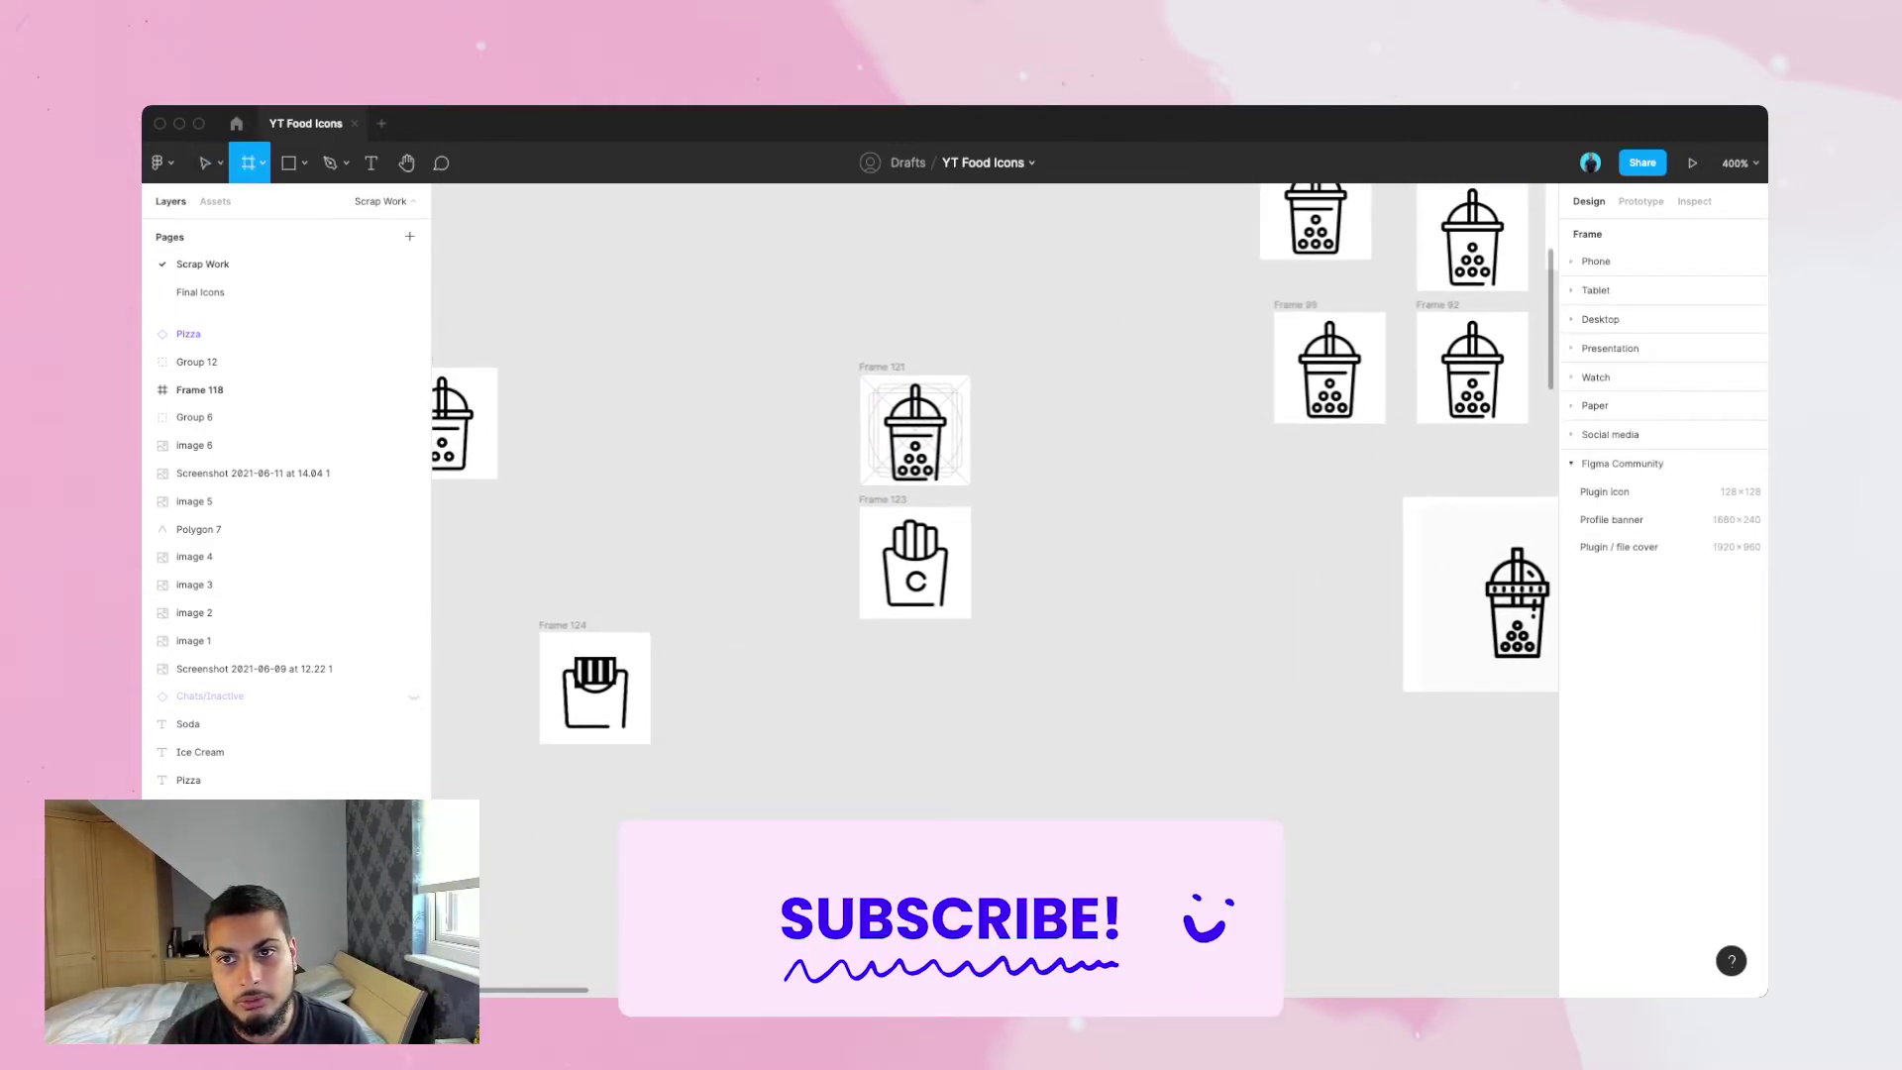
{"action": "left_click_drag", "start_coordinate": [859, 649], "coordinate": [947, 743]}
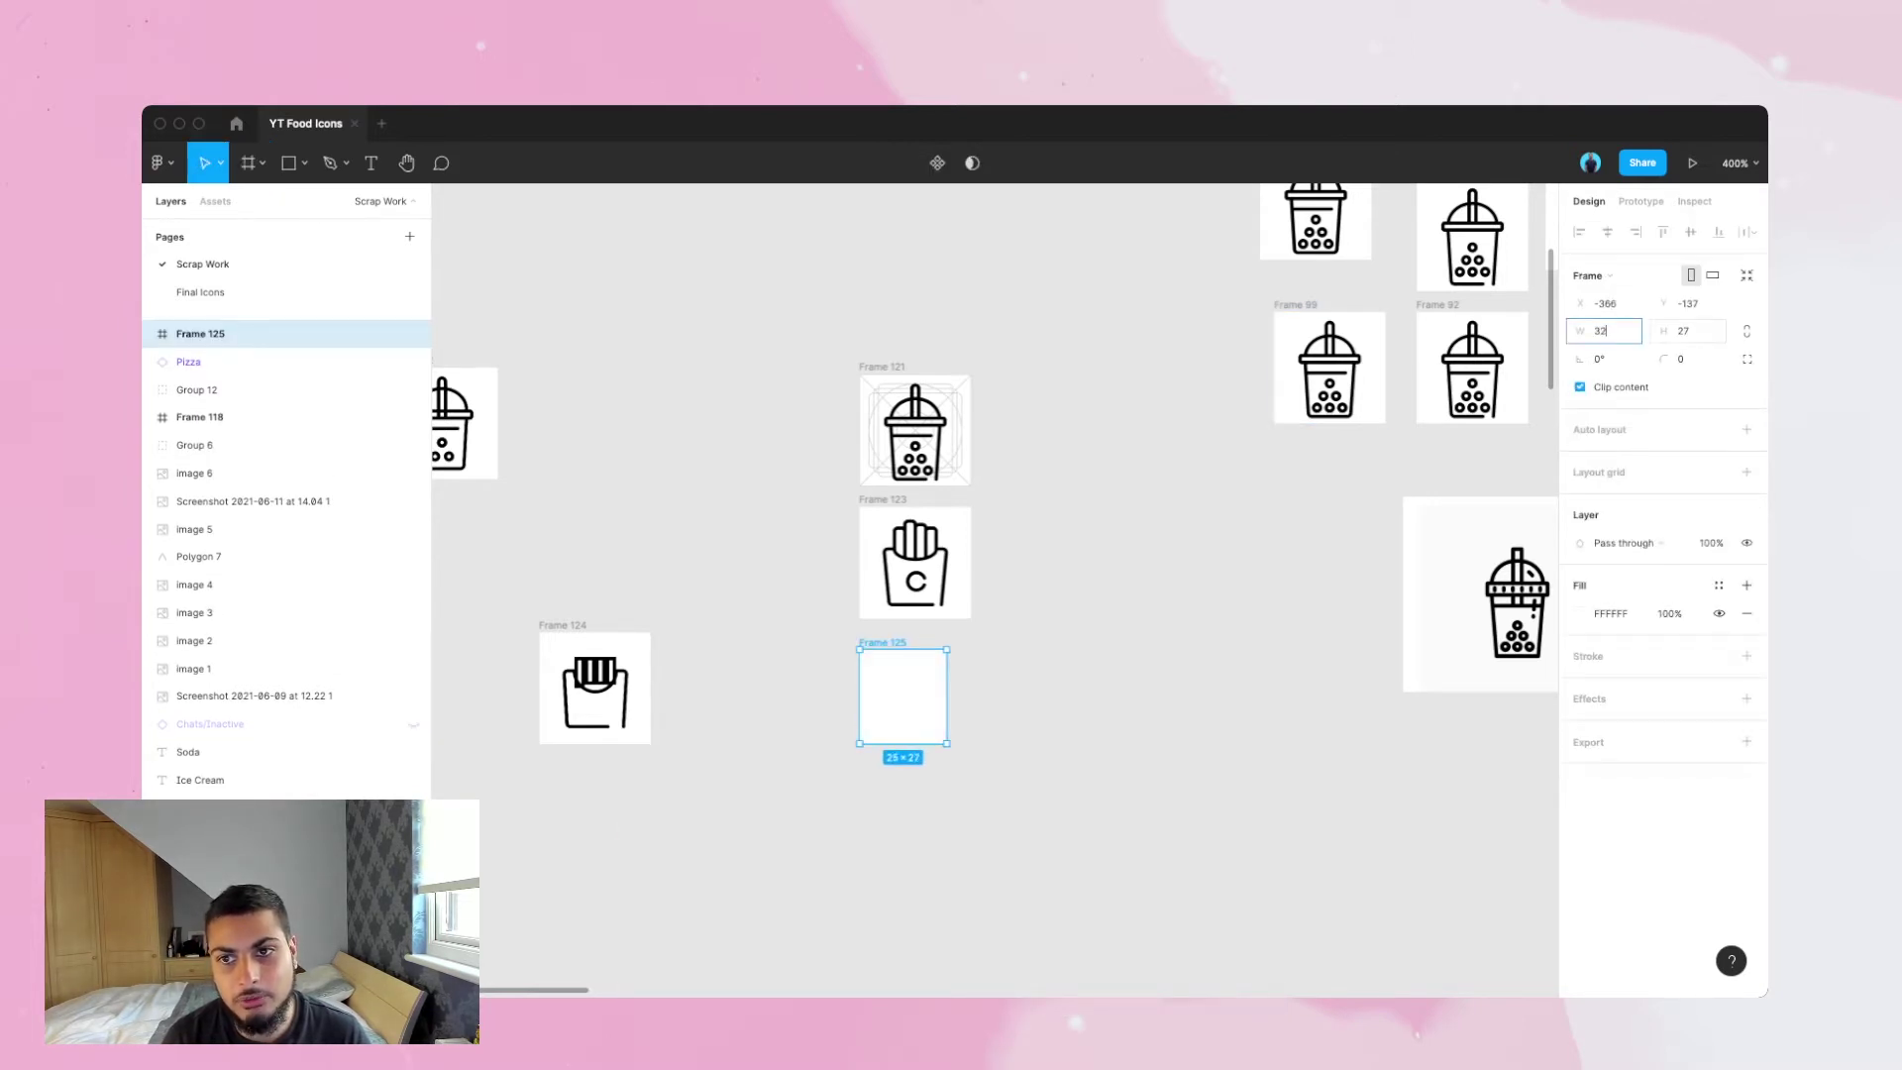
- Set the new frame's width and height to 32
{"action": "type", "text": "32"}
{"action": "key", "text": "Tab"}
{"action": "type", "text": "32"}
{"action": "key", "text": "Return"}
{"action": "key", "text": "Escape"}
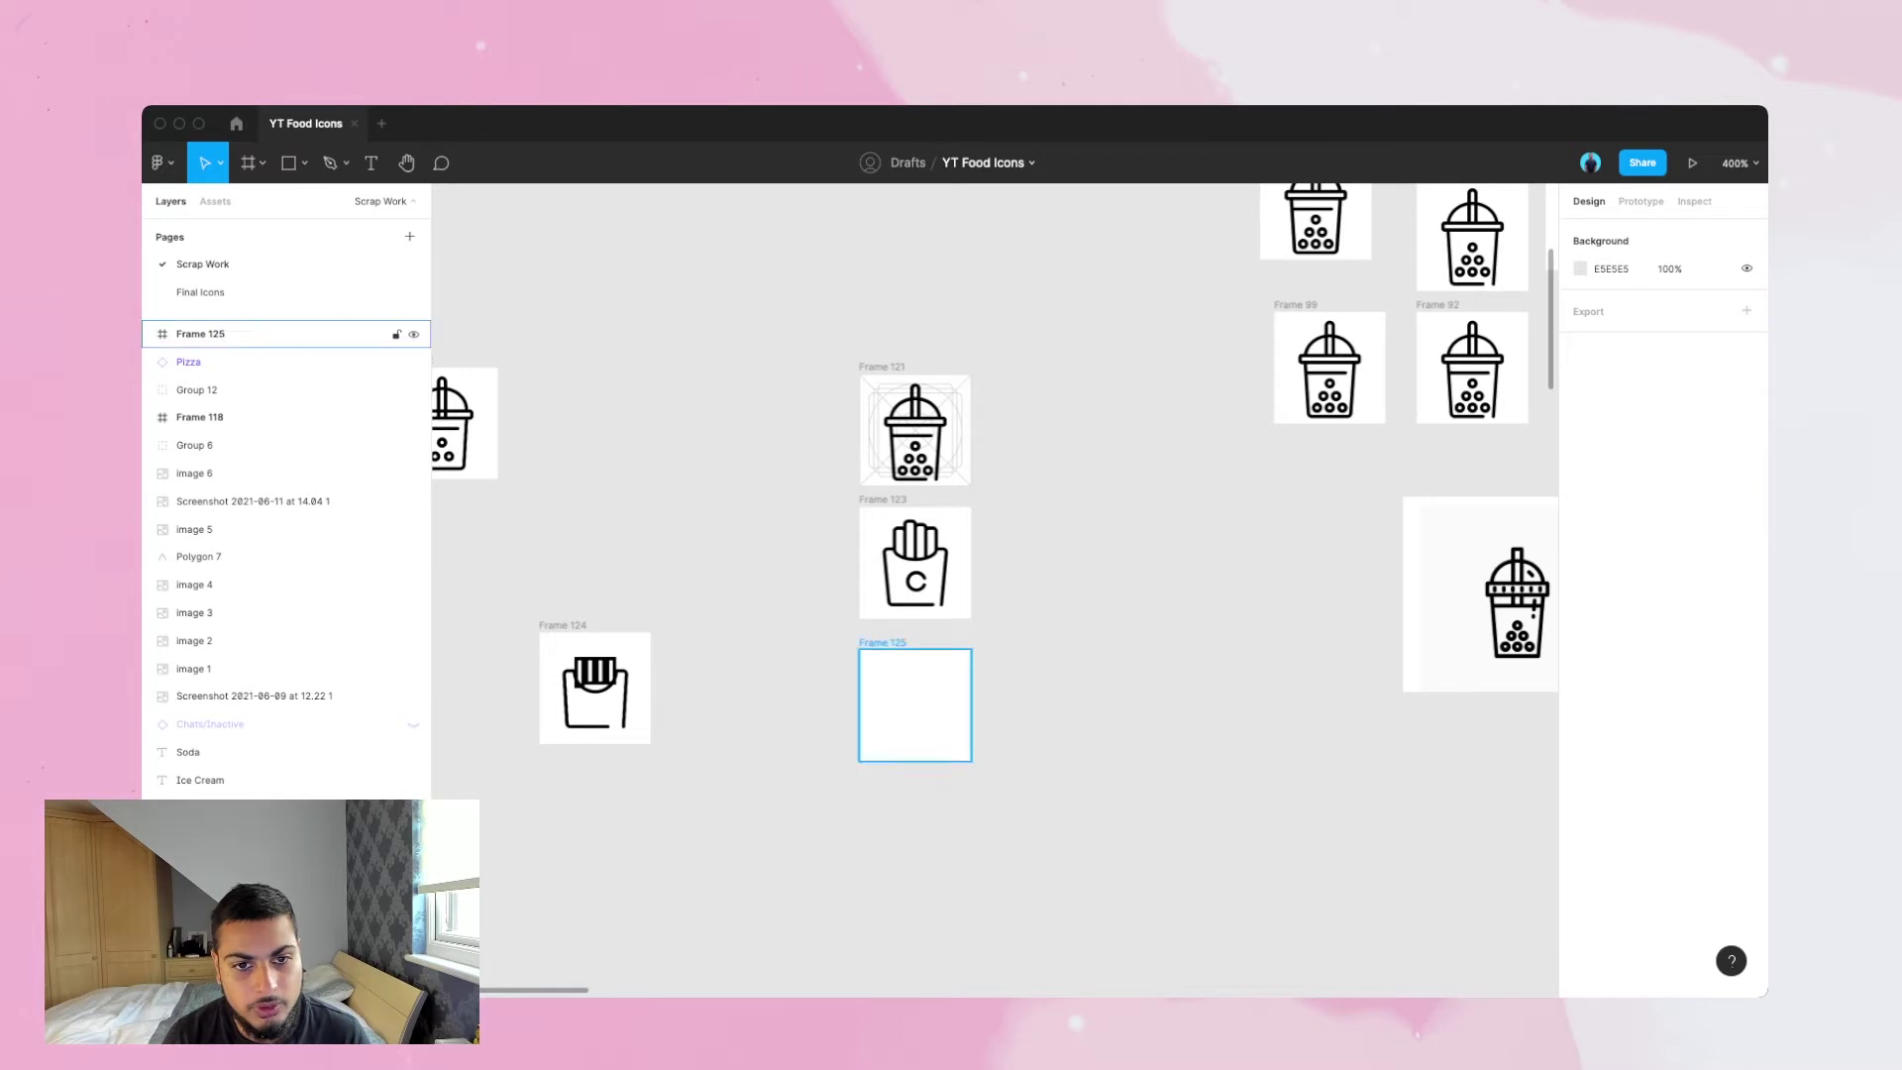
- Copy the Chats/Inactive keyline grid from the bubble tea frame into the empty 32 × 32 frame
{"action": "left_click", "coordinate": [913, 703]}
{"action": "left_click", "coordinate": [915, 430]}
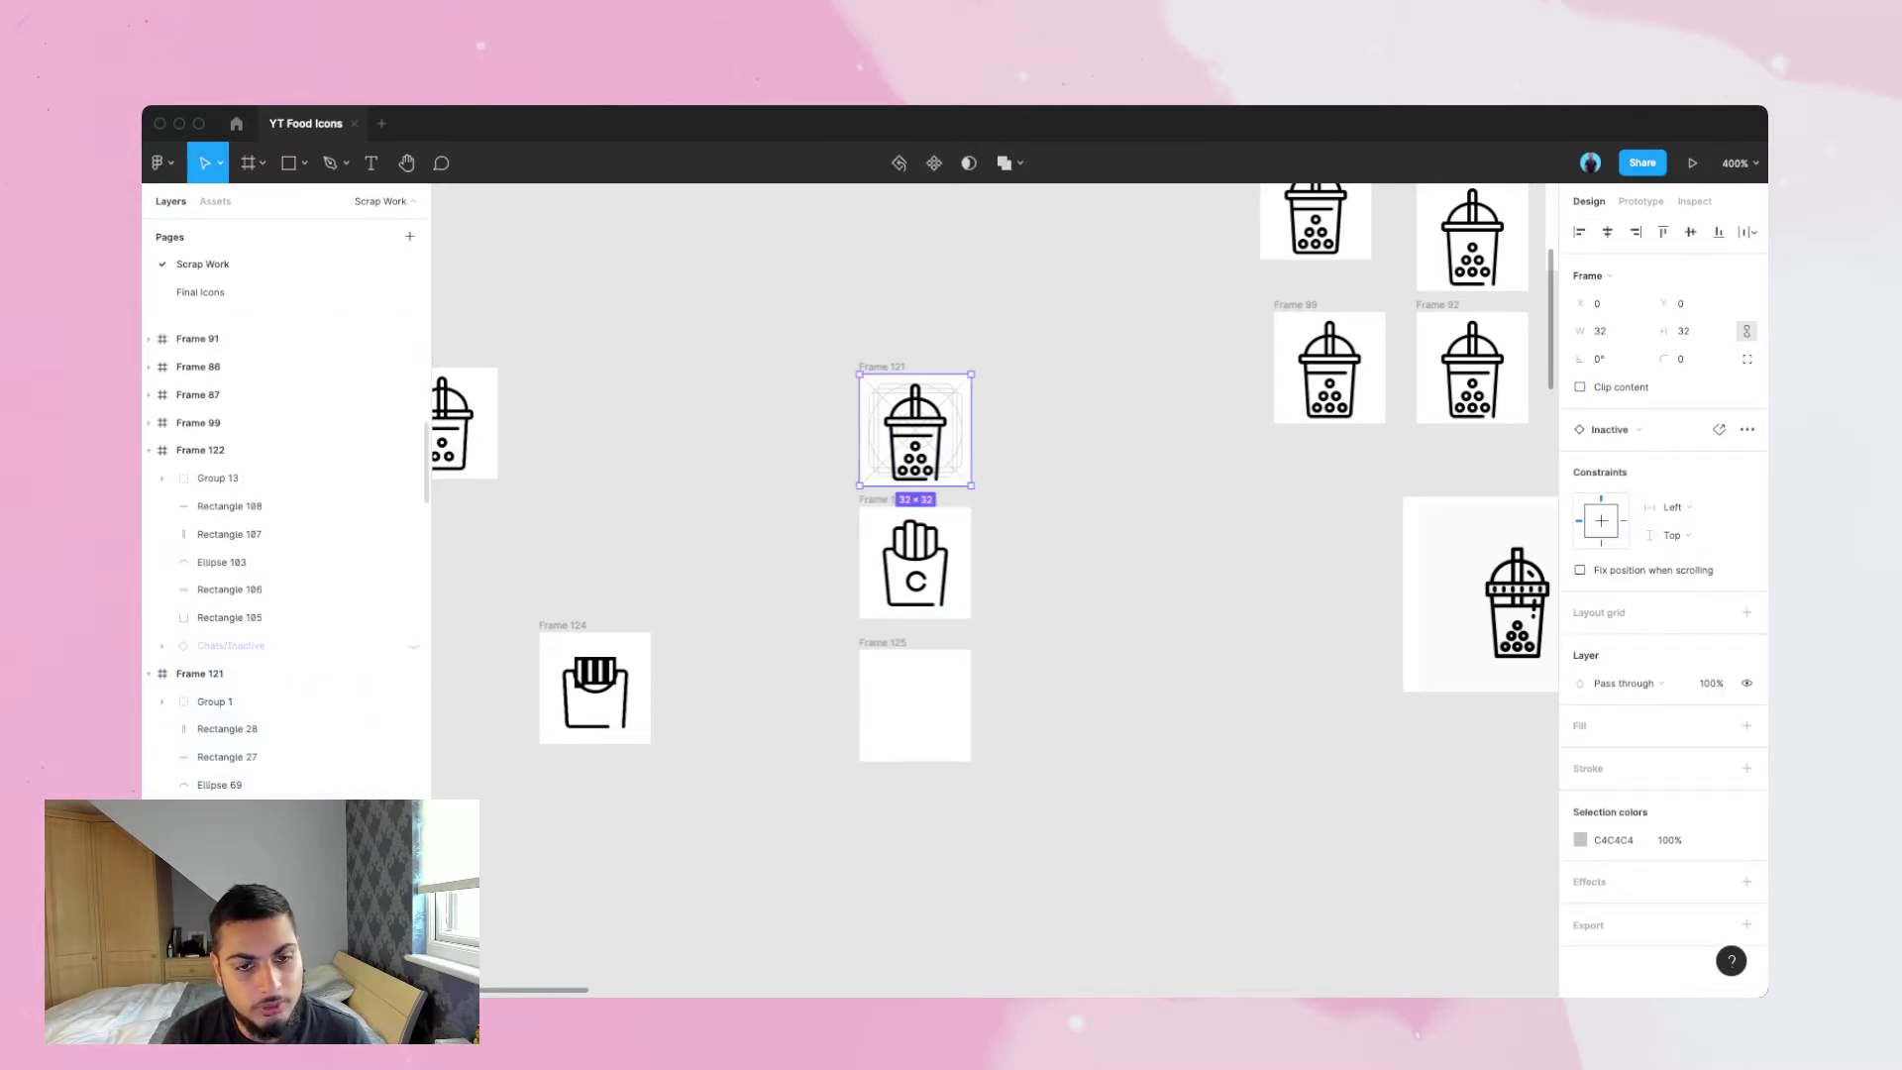
{"action": "left_click", "coordinate": [915, 706]}
{"action": "key", "text": "super+v"}
{"action": "key", "text": "Escape"}
{"action": "key", "text": "super+plus"}
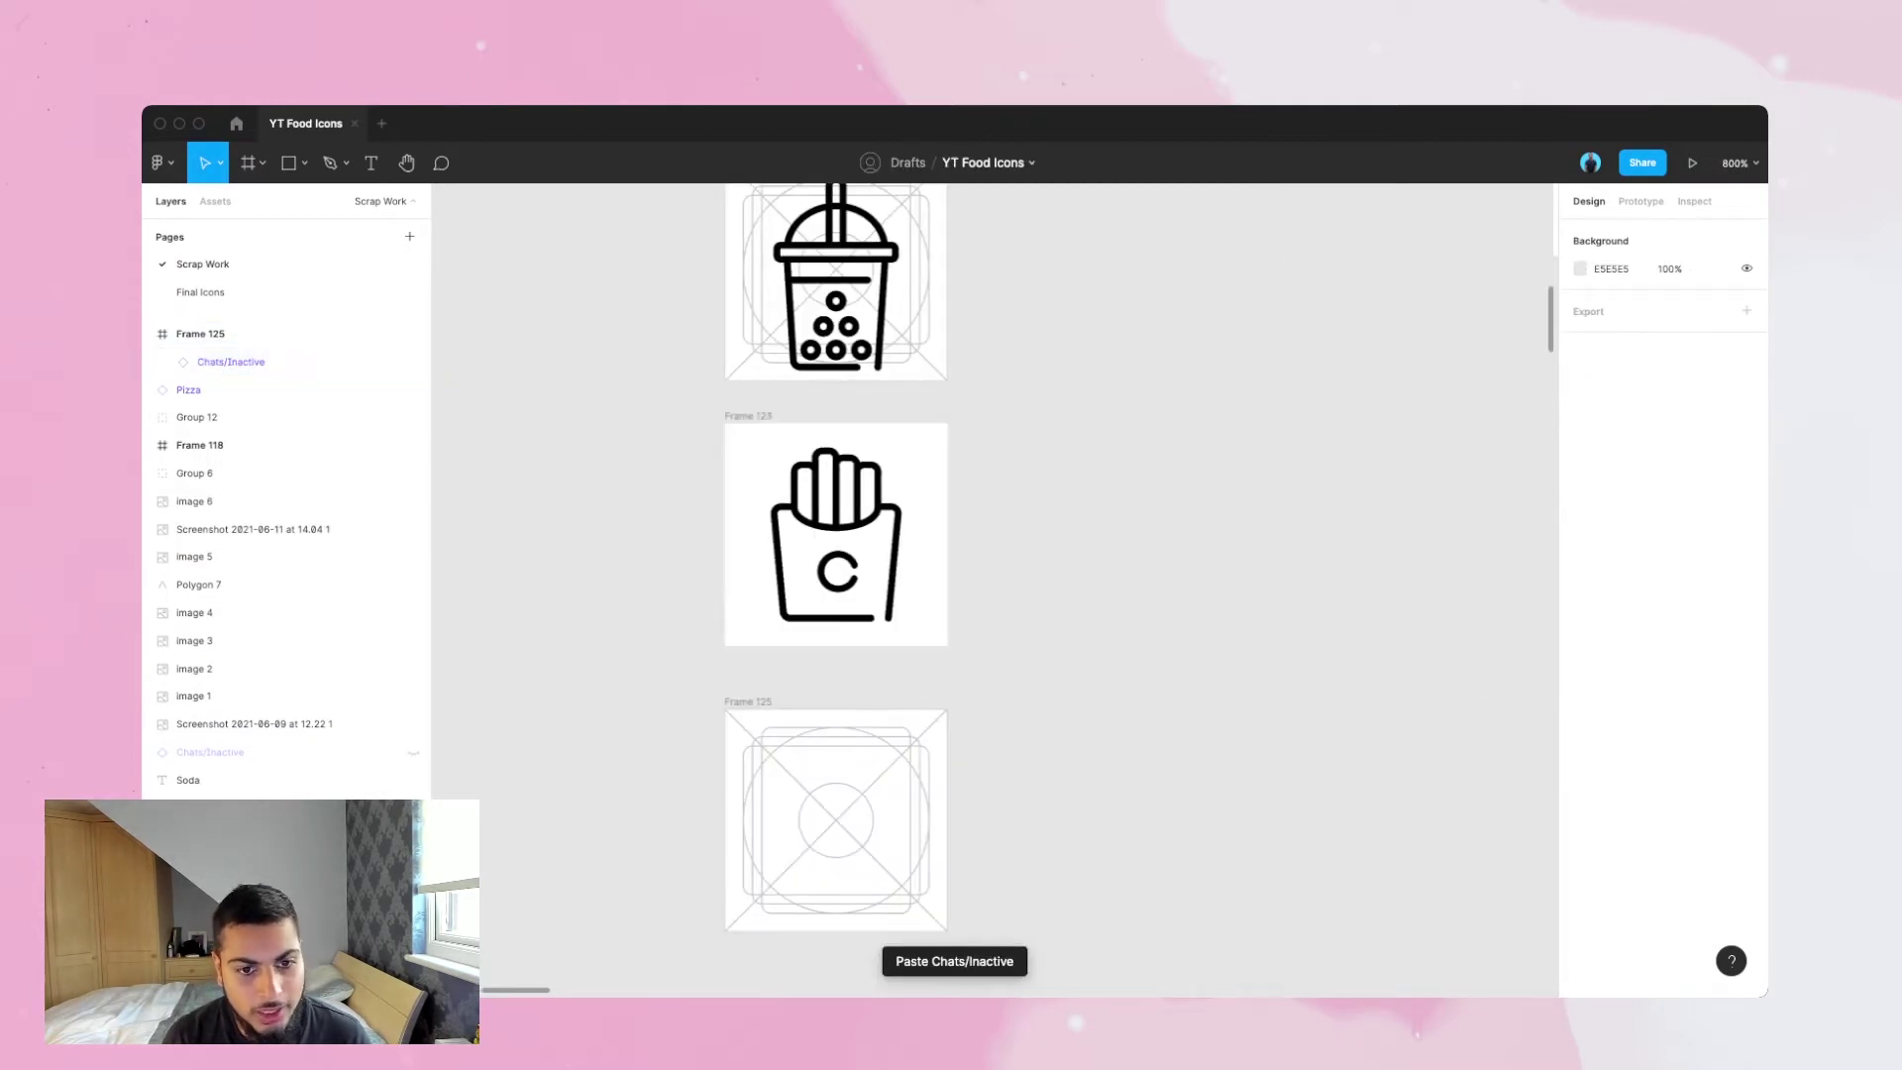
{"action": "scroll", "coordinate": [995, 590], "scroll_direction": "down", "scroll_amount": 2}
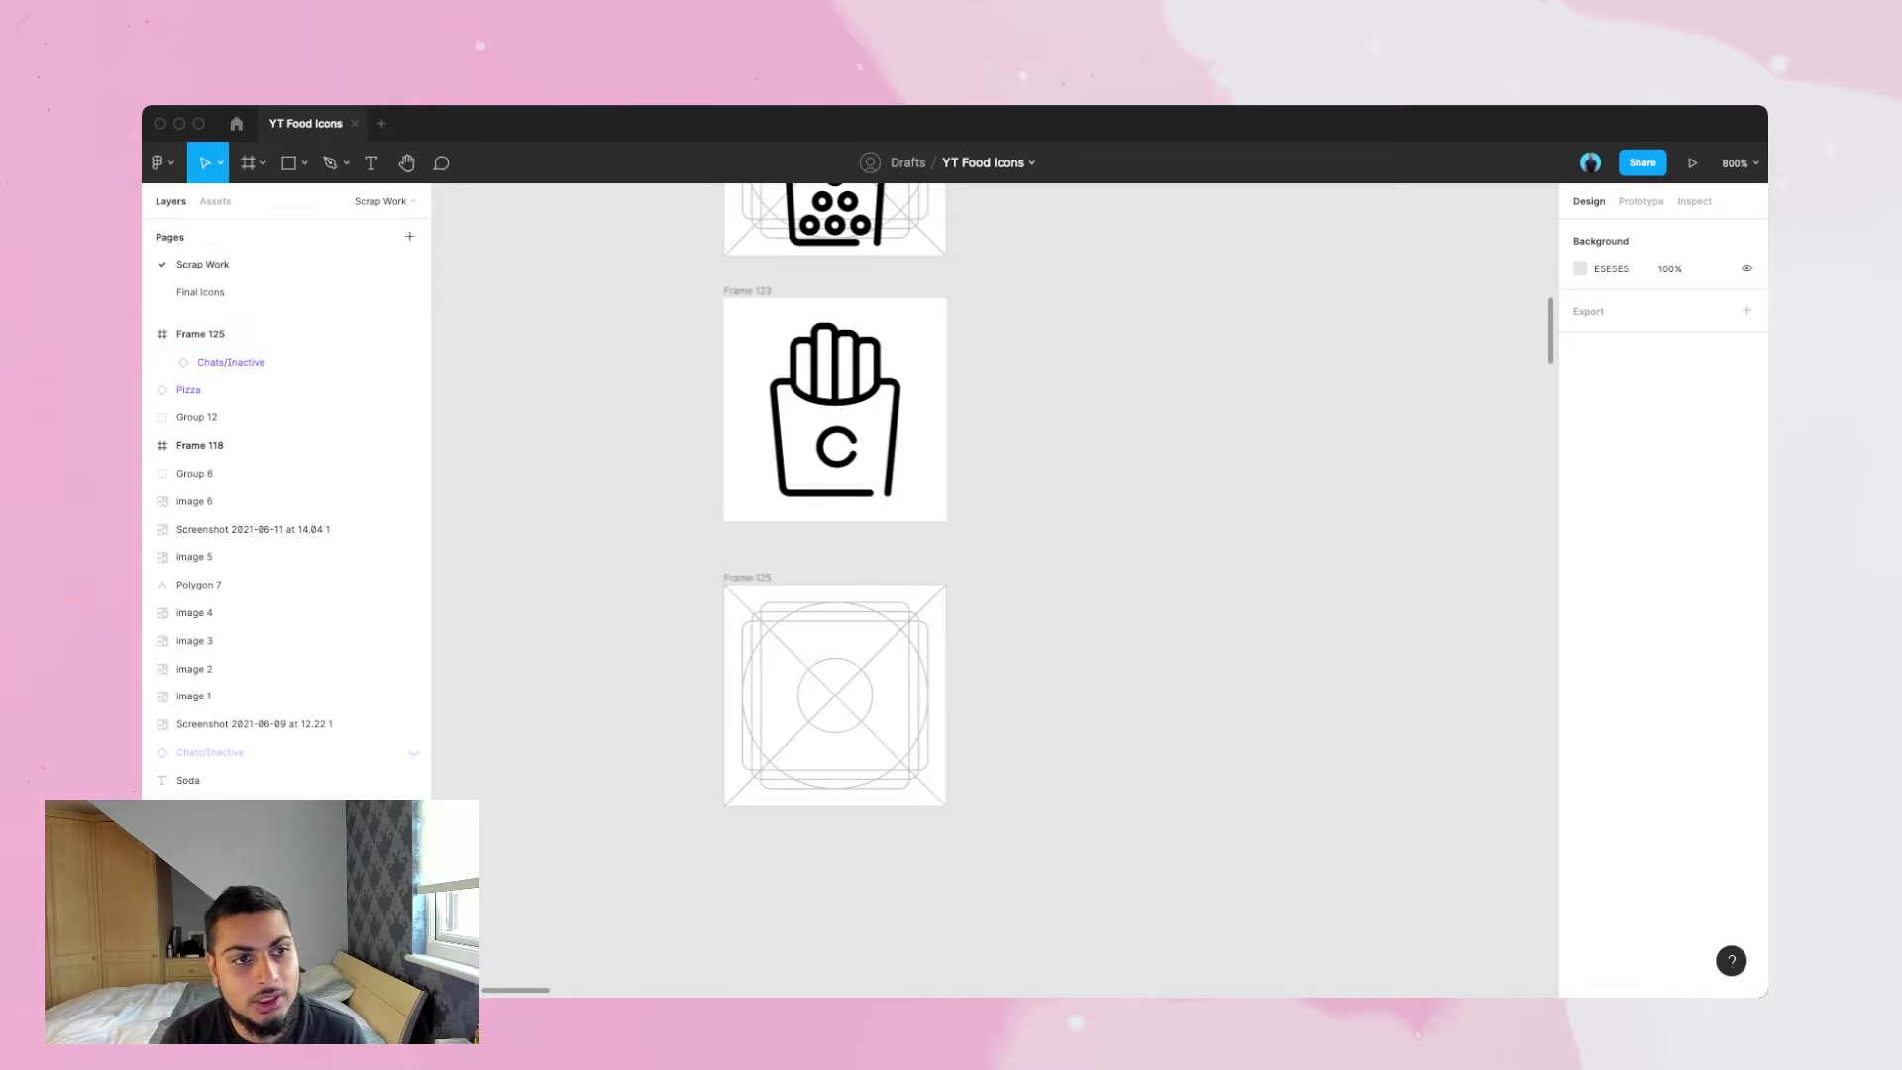
- Hide the keyline grid in Frame 125, and rearrange the frames so the fries sit beside it and it lies nearer the bubble tea
{"action": "left_click", "coordinate": [414, 361]}
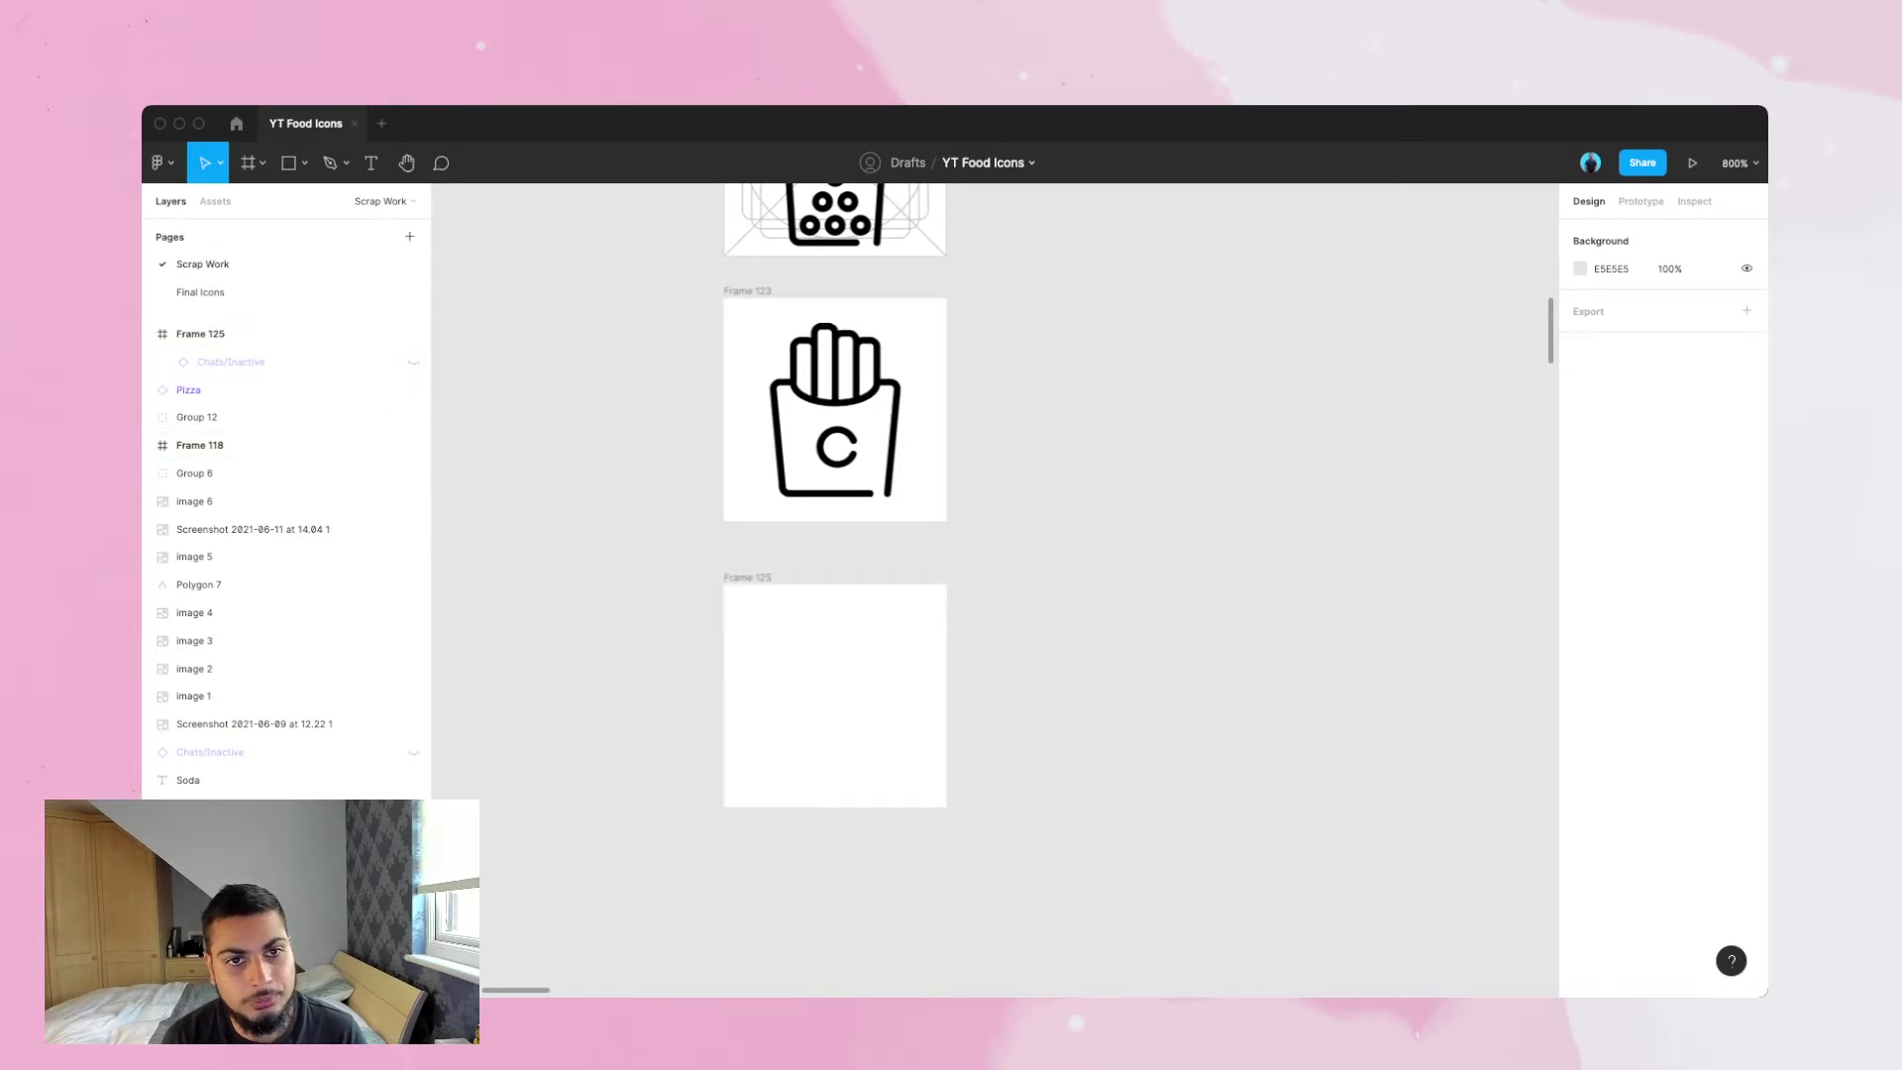
{"action": "scroll", "coordinate": [835, 446], "scroll_direction": "up", "scroll_amount": 1}
{"action": "left_click_drag", "start_coordinate": [747, 355], "coordinate": [1130, 376]}
{"action": "left_click_drag", "start_coordinate": [747, 641], "coordinate": [747, 480]}
{"action": "scroll", "coordinate": [747, 480], "scroll_direction": "up", "scroll_amount": 1}
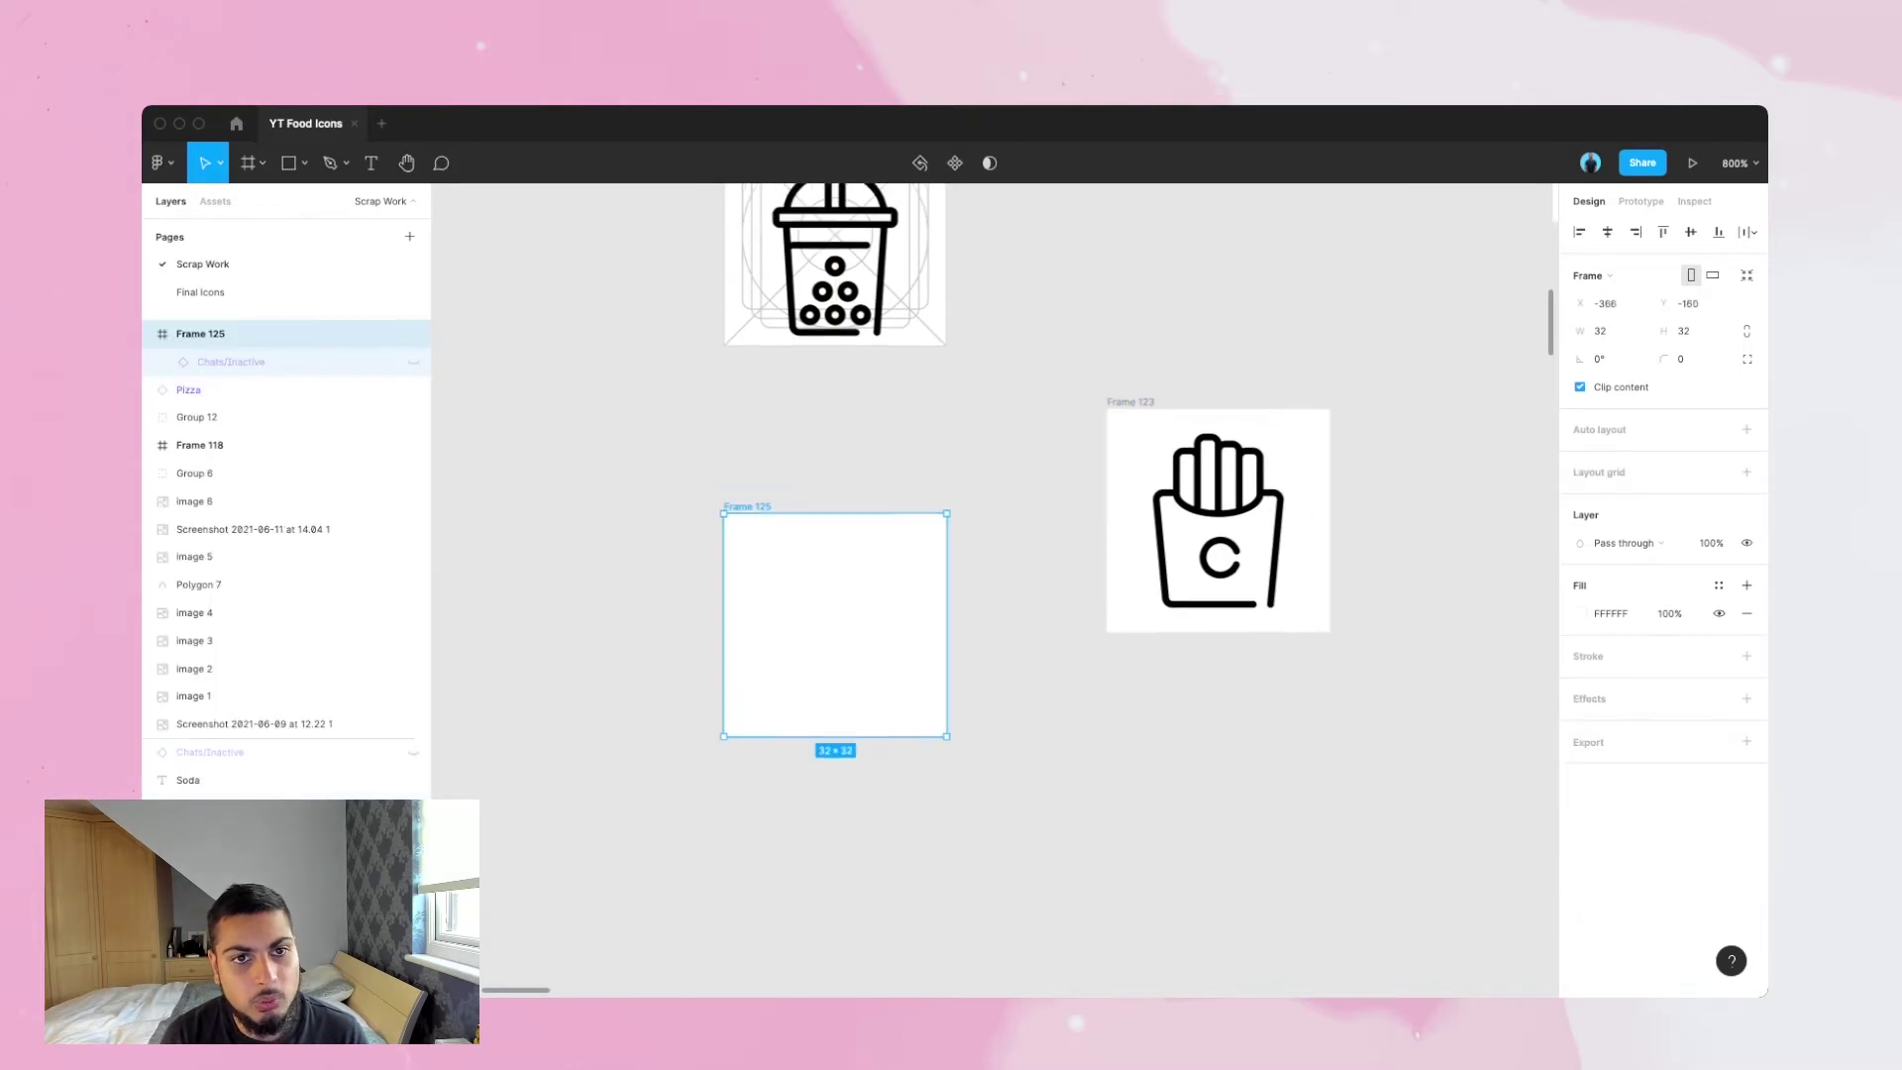
{"action": "scroll", "coordinate": [835, 535], "scroll_direction": "up", "scroll_amount": 1}
{"action": "left_click", "coordinate": [835, 545]}
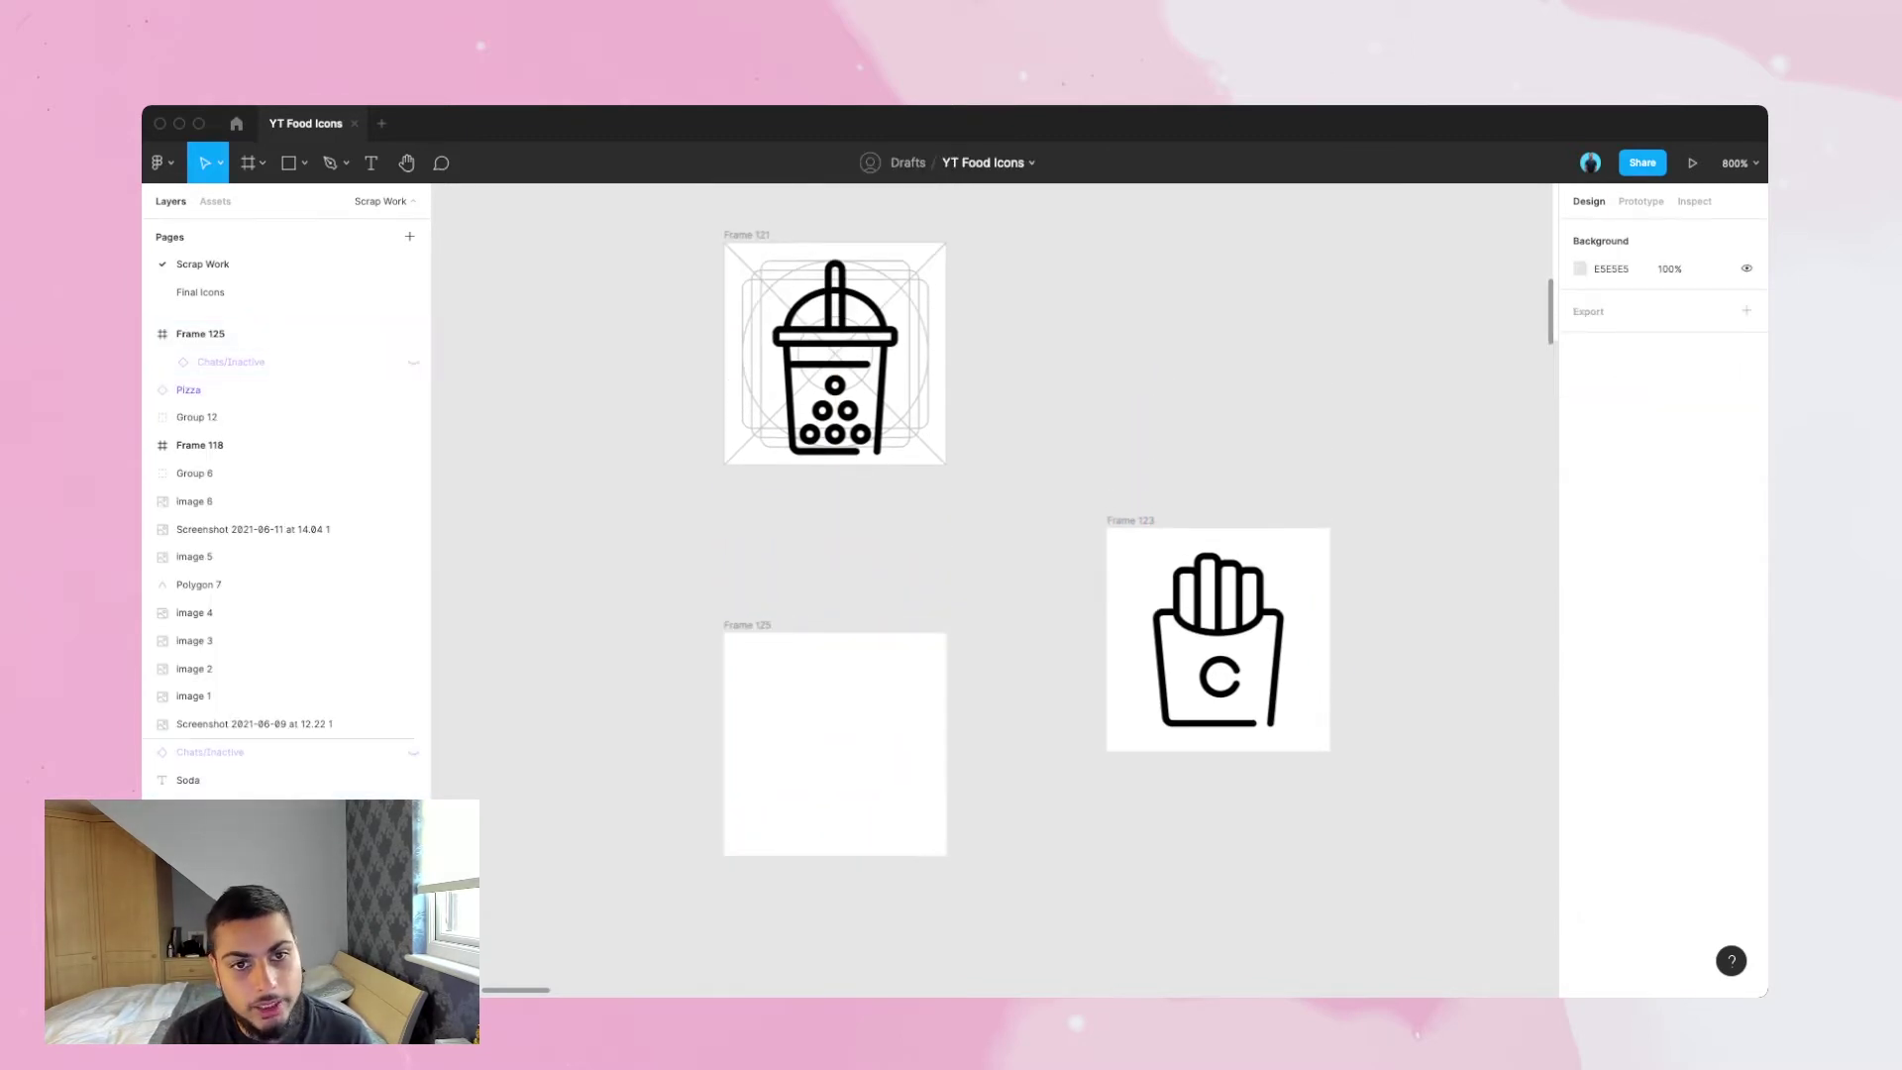
- Draw a rectangle in Frame 125 with a black stroke and no fill, size it 14 × 18 and position it at X 8
{"action": "key", "text": "r"}
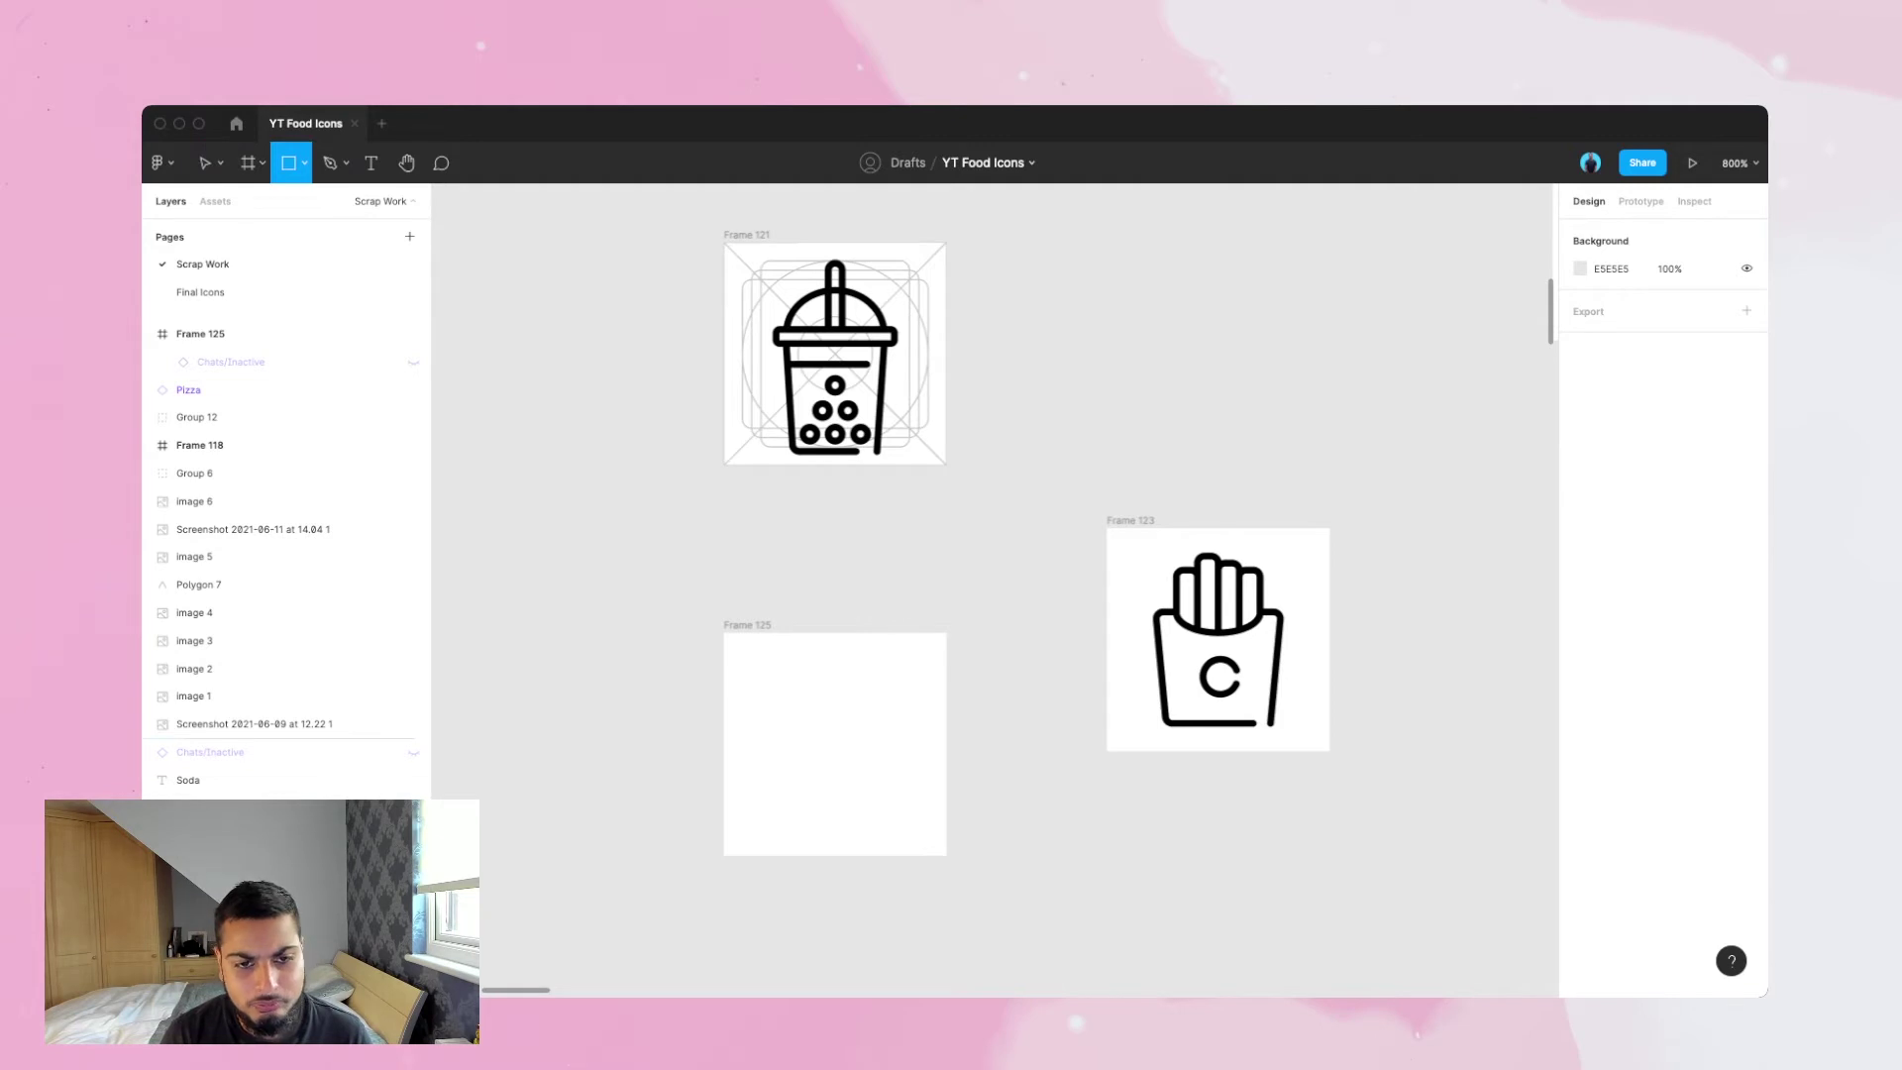
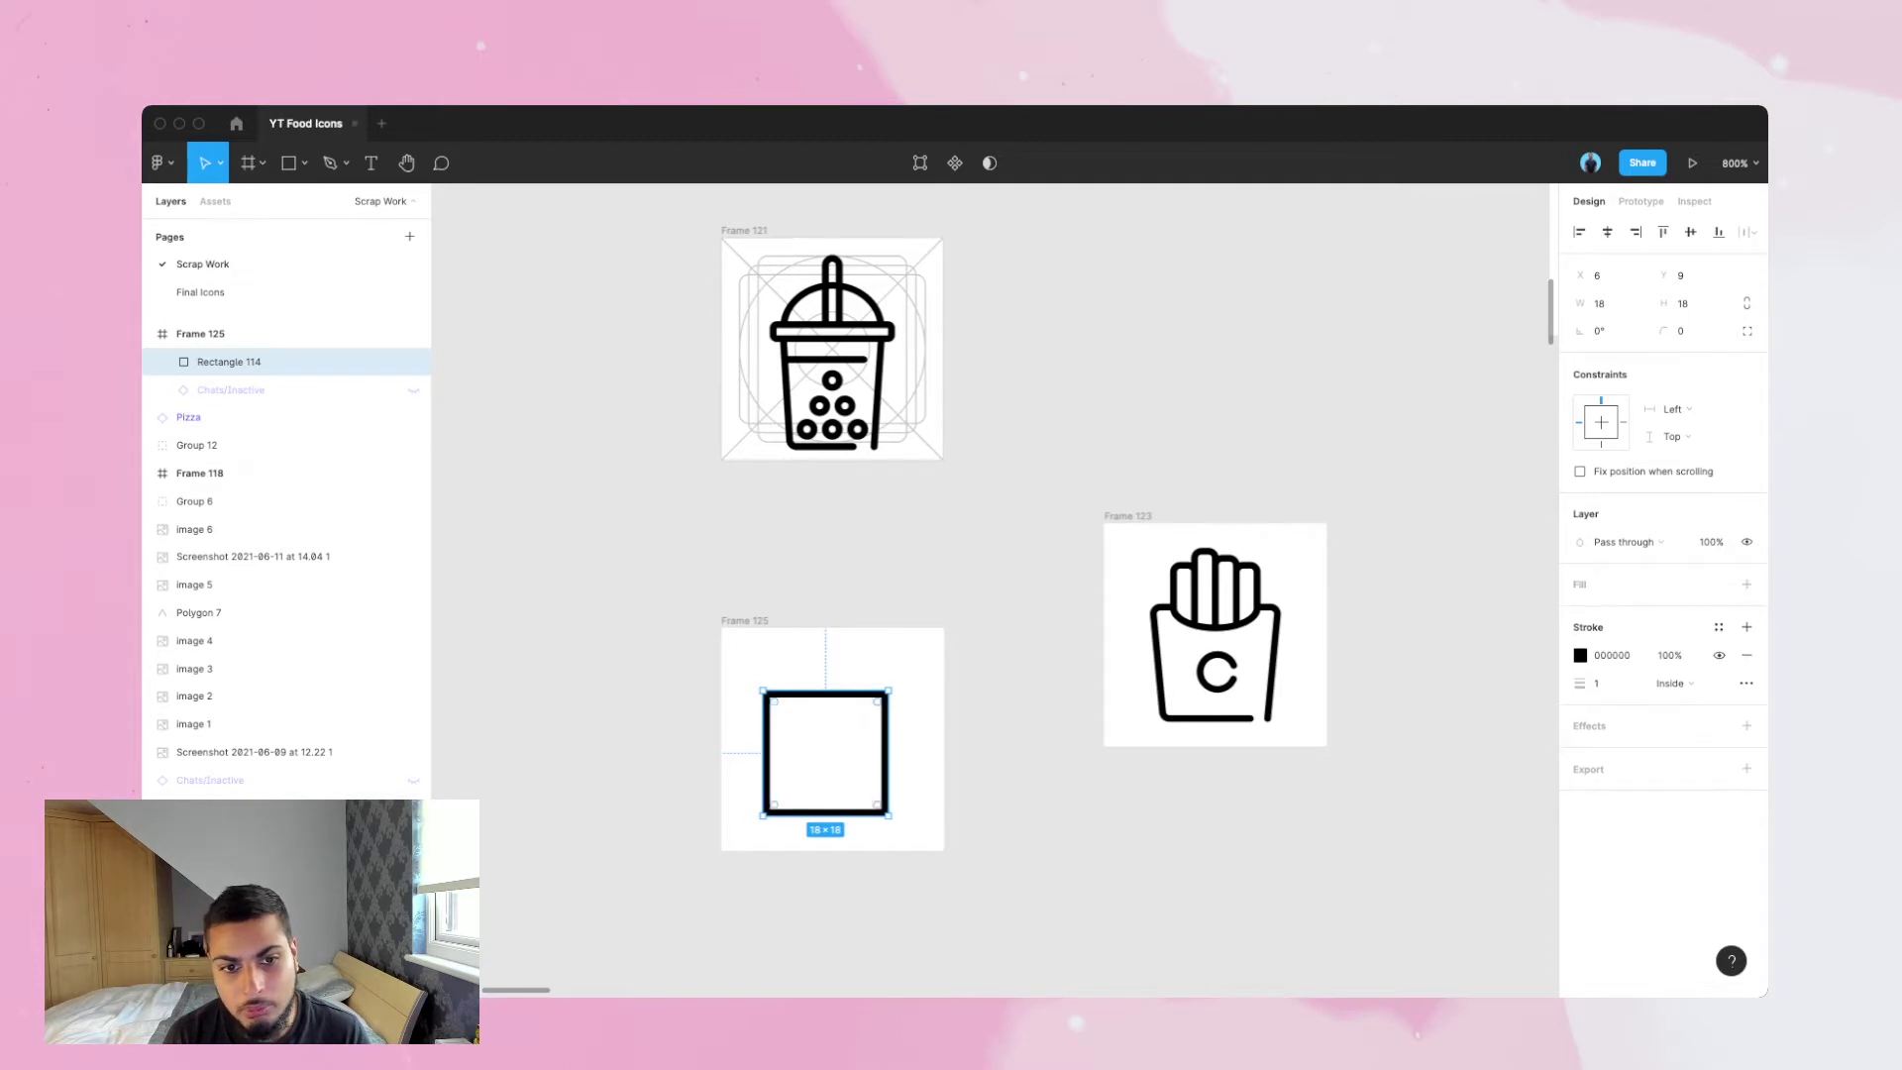
{"action": "key", "text": "super+Left"}
{"action": "key", "text": "super+Left"}
{"action": "key", "text": "super+Left"}
{"action": "key", "text": "super+Left"}
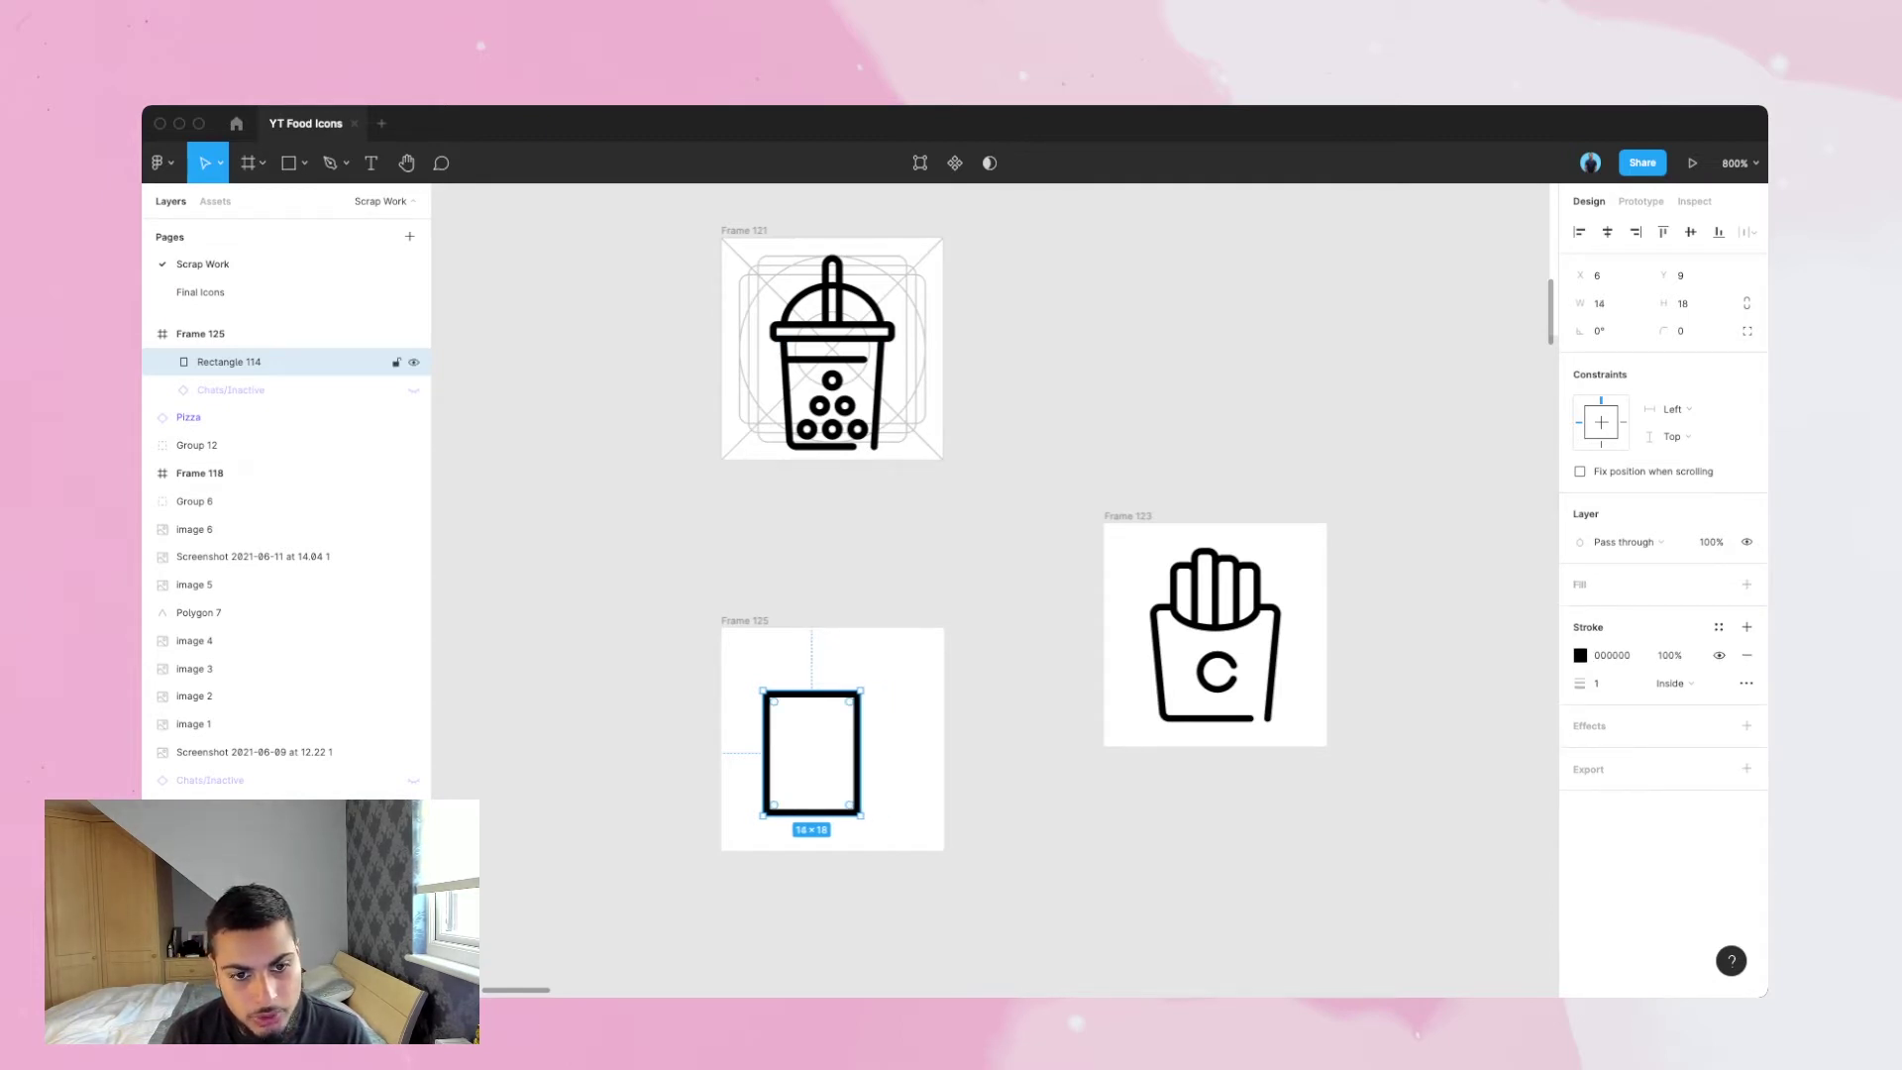
{"action": "key", "text": "Right"}
{"action": "key", "text": "Right"}
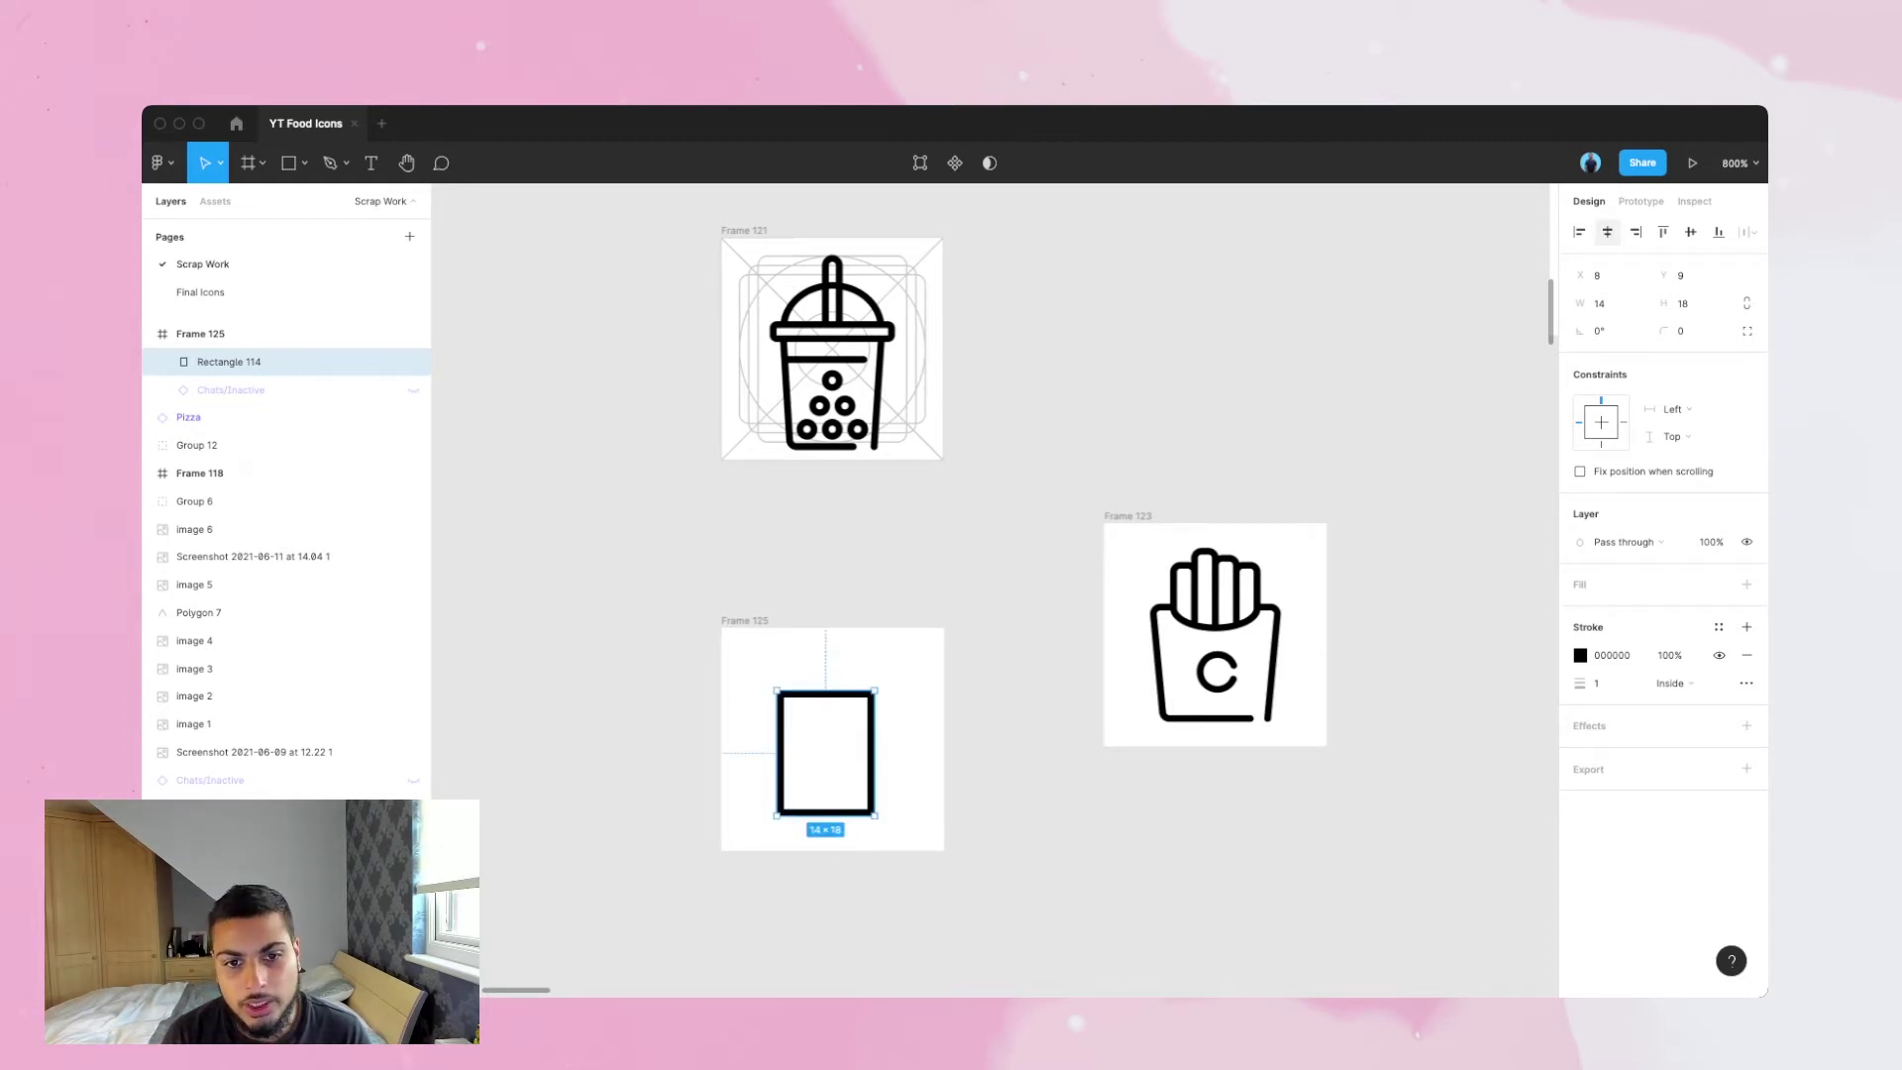
- Set the rectangle's corner radius to 1
{"action": "left_click", "coordinate": [991, 753]}
{"action": "left_click", "coordinate": [871, 753]}
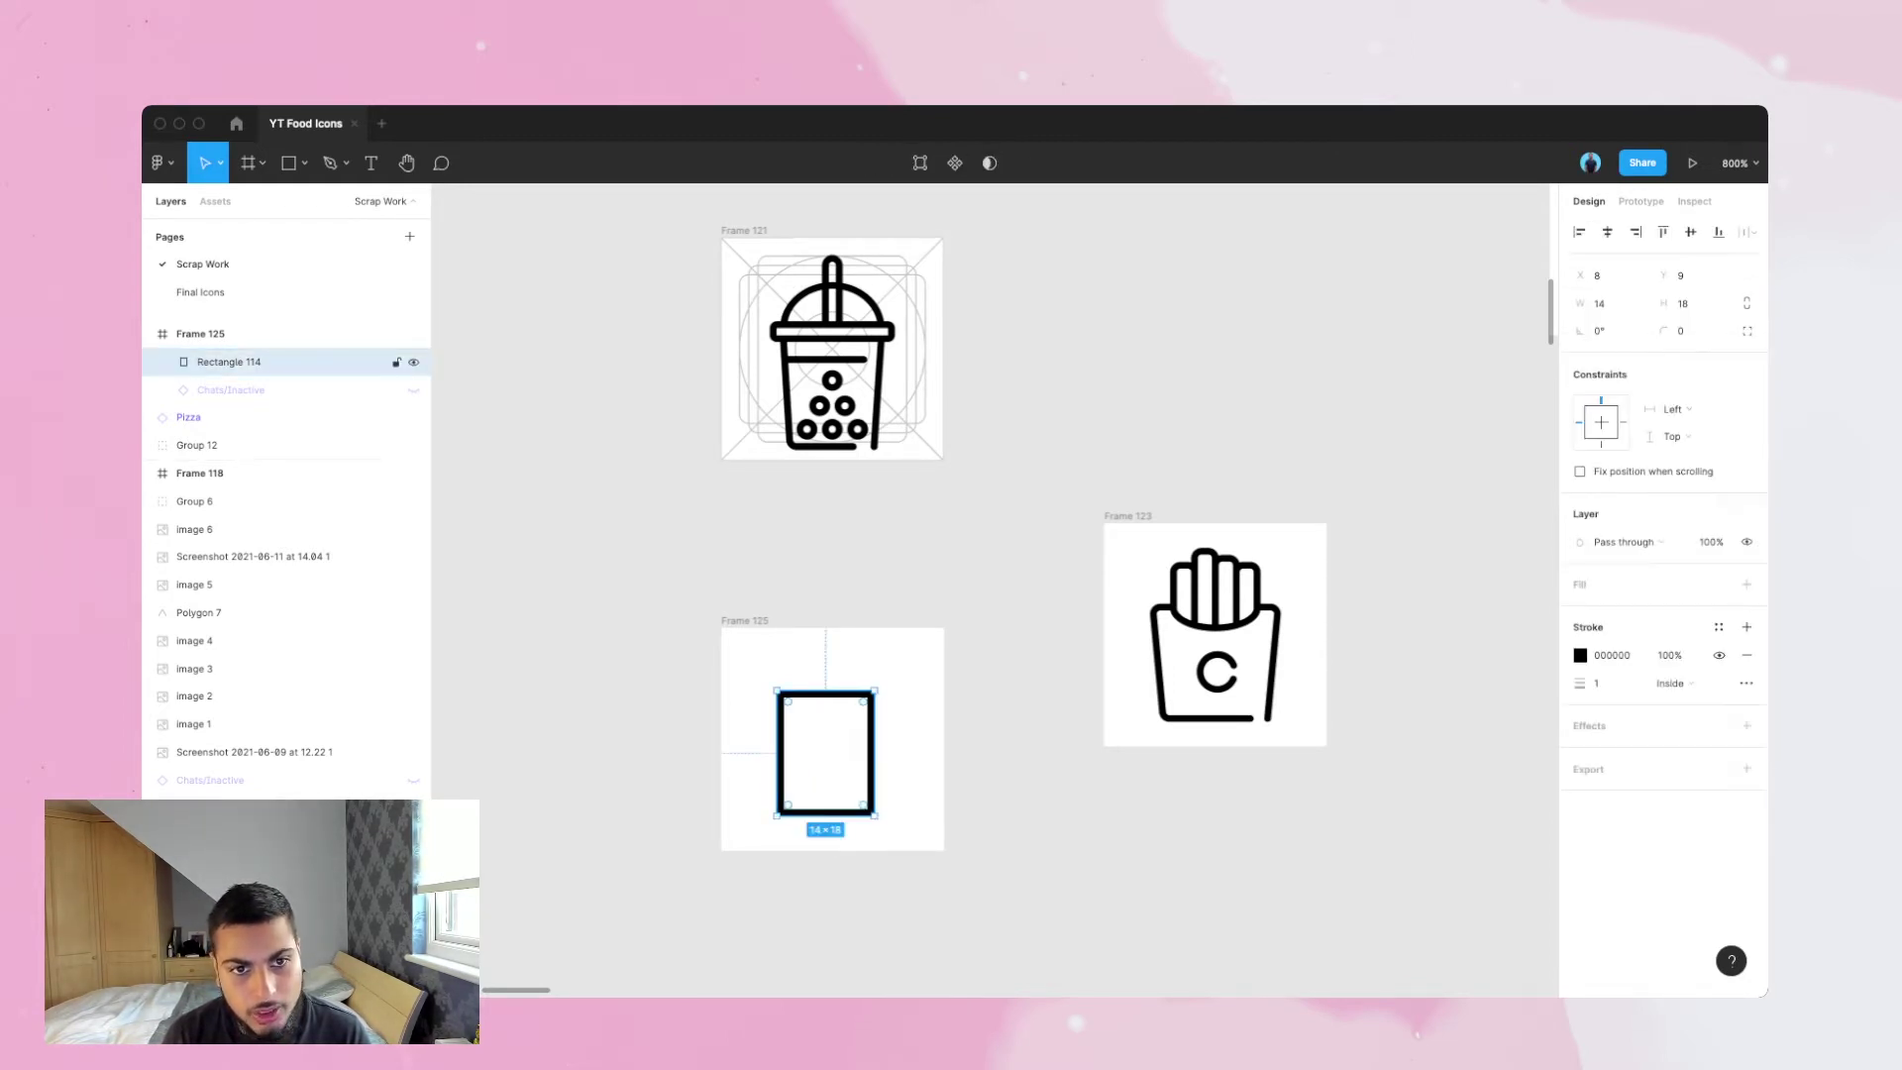
{"action": "left_click", "coordinate": [1680, 331]}
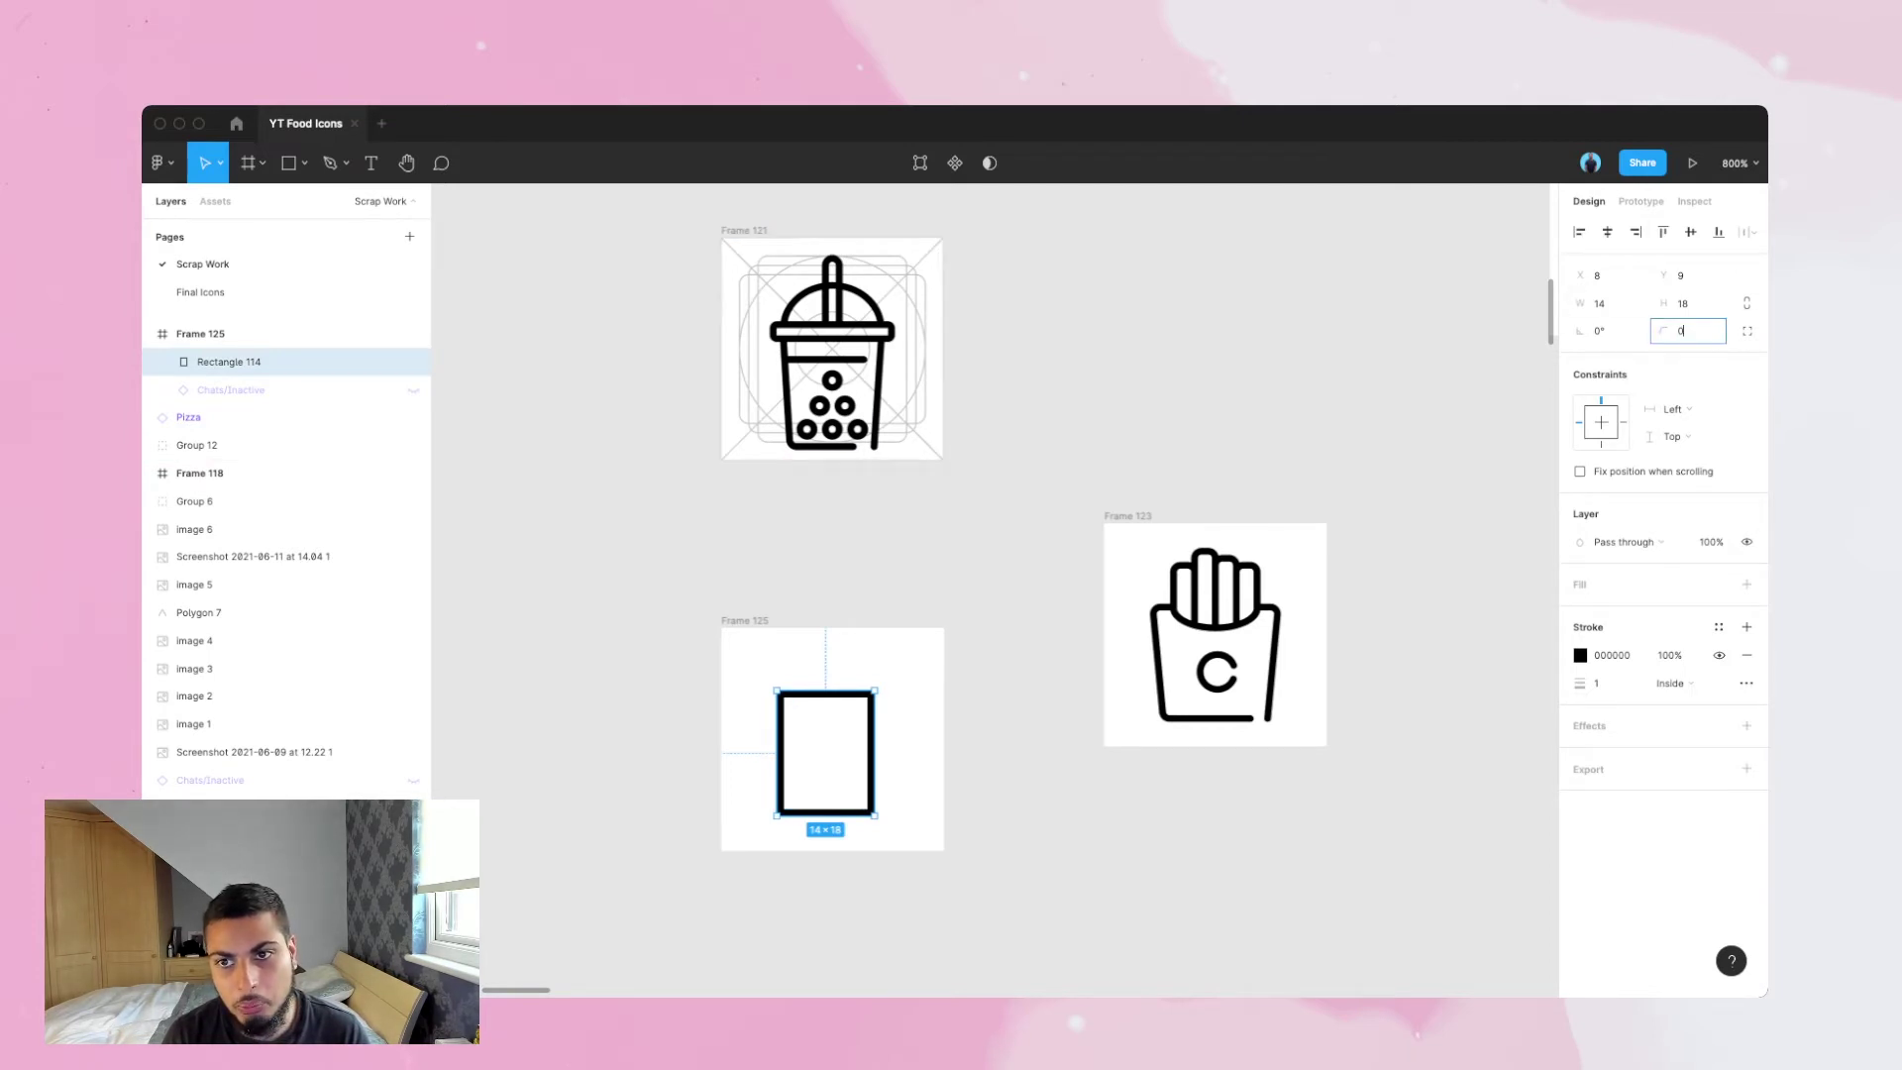
{"action": "type", "text": "1"}
{"action": "left_click", "coordinate": [1010, 713]}
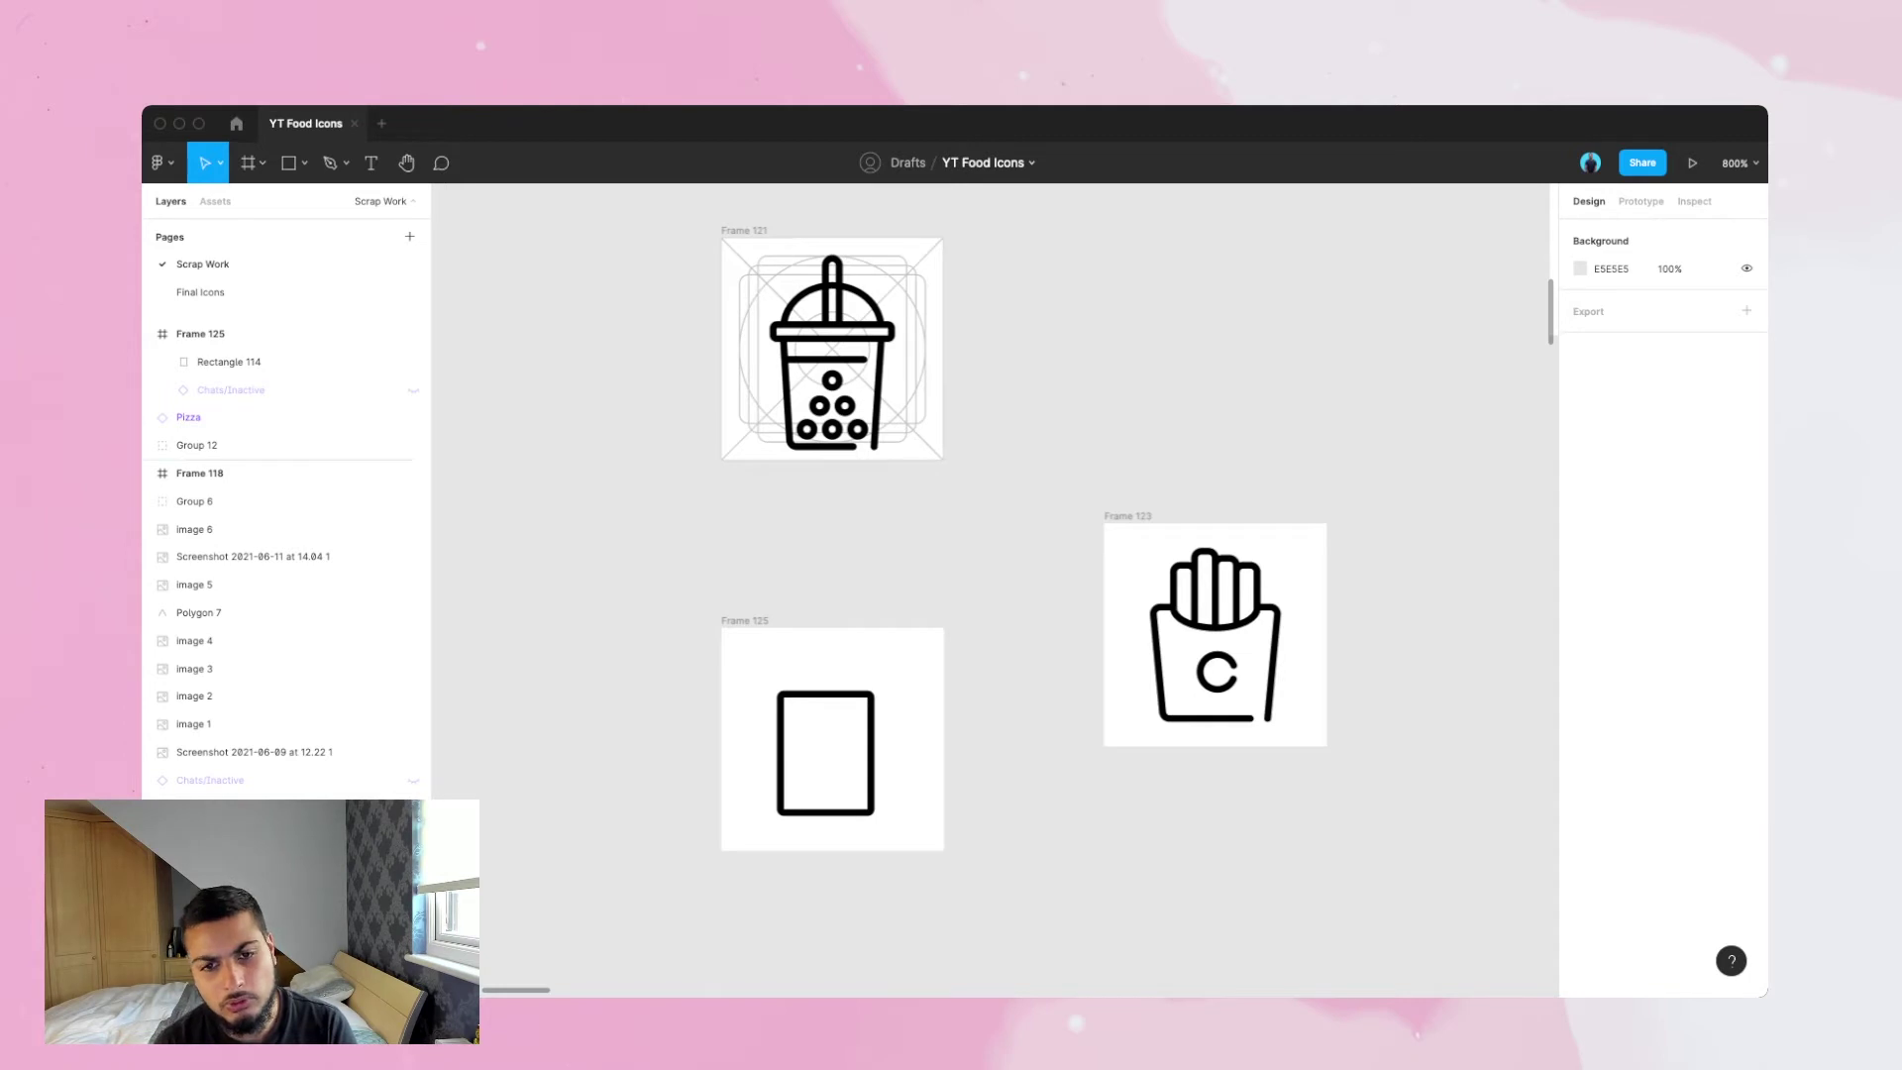
{"action": "scroll", "coordinate": [859, 752], "scroll_direction": "left", "scroll_amount": 1}
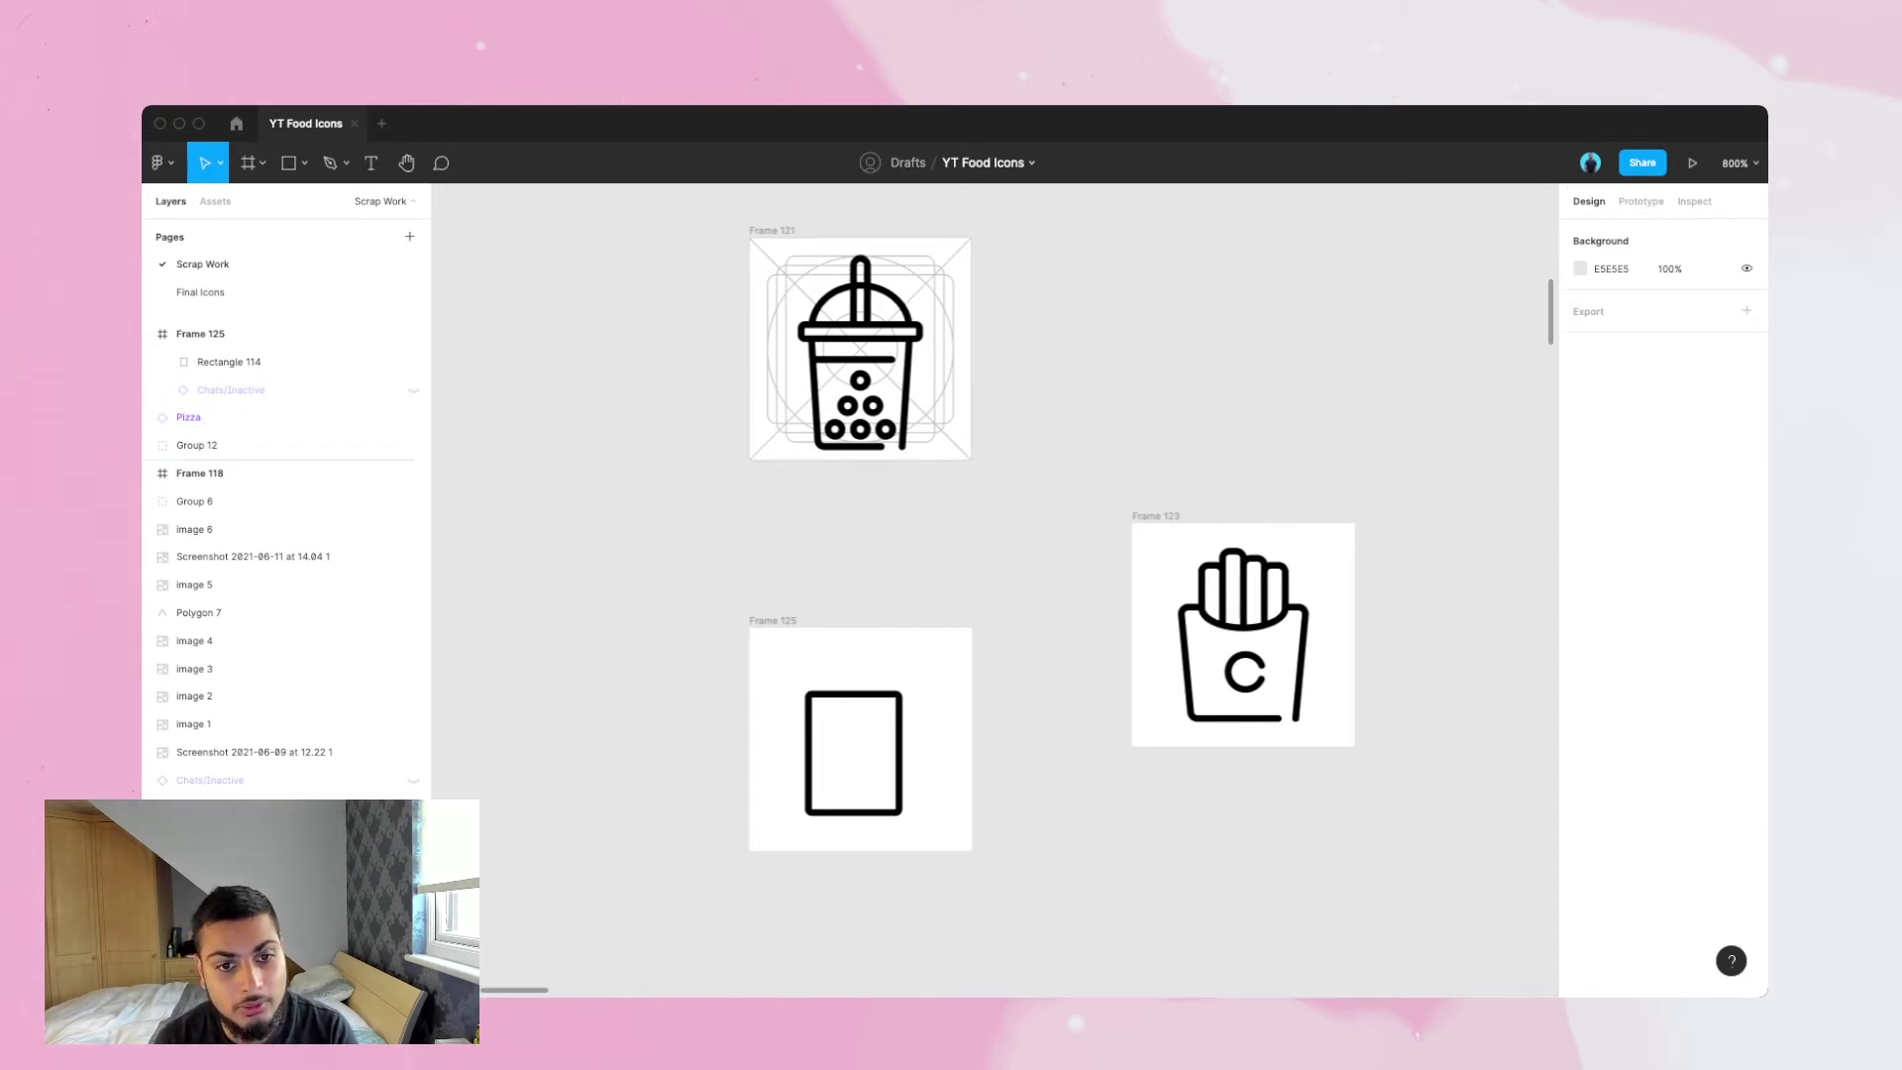
- Set the corner radius of the rectangle in Frame 125 to 2
{"action": "left_click", "coordinate": [288, 361]}
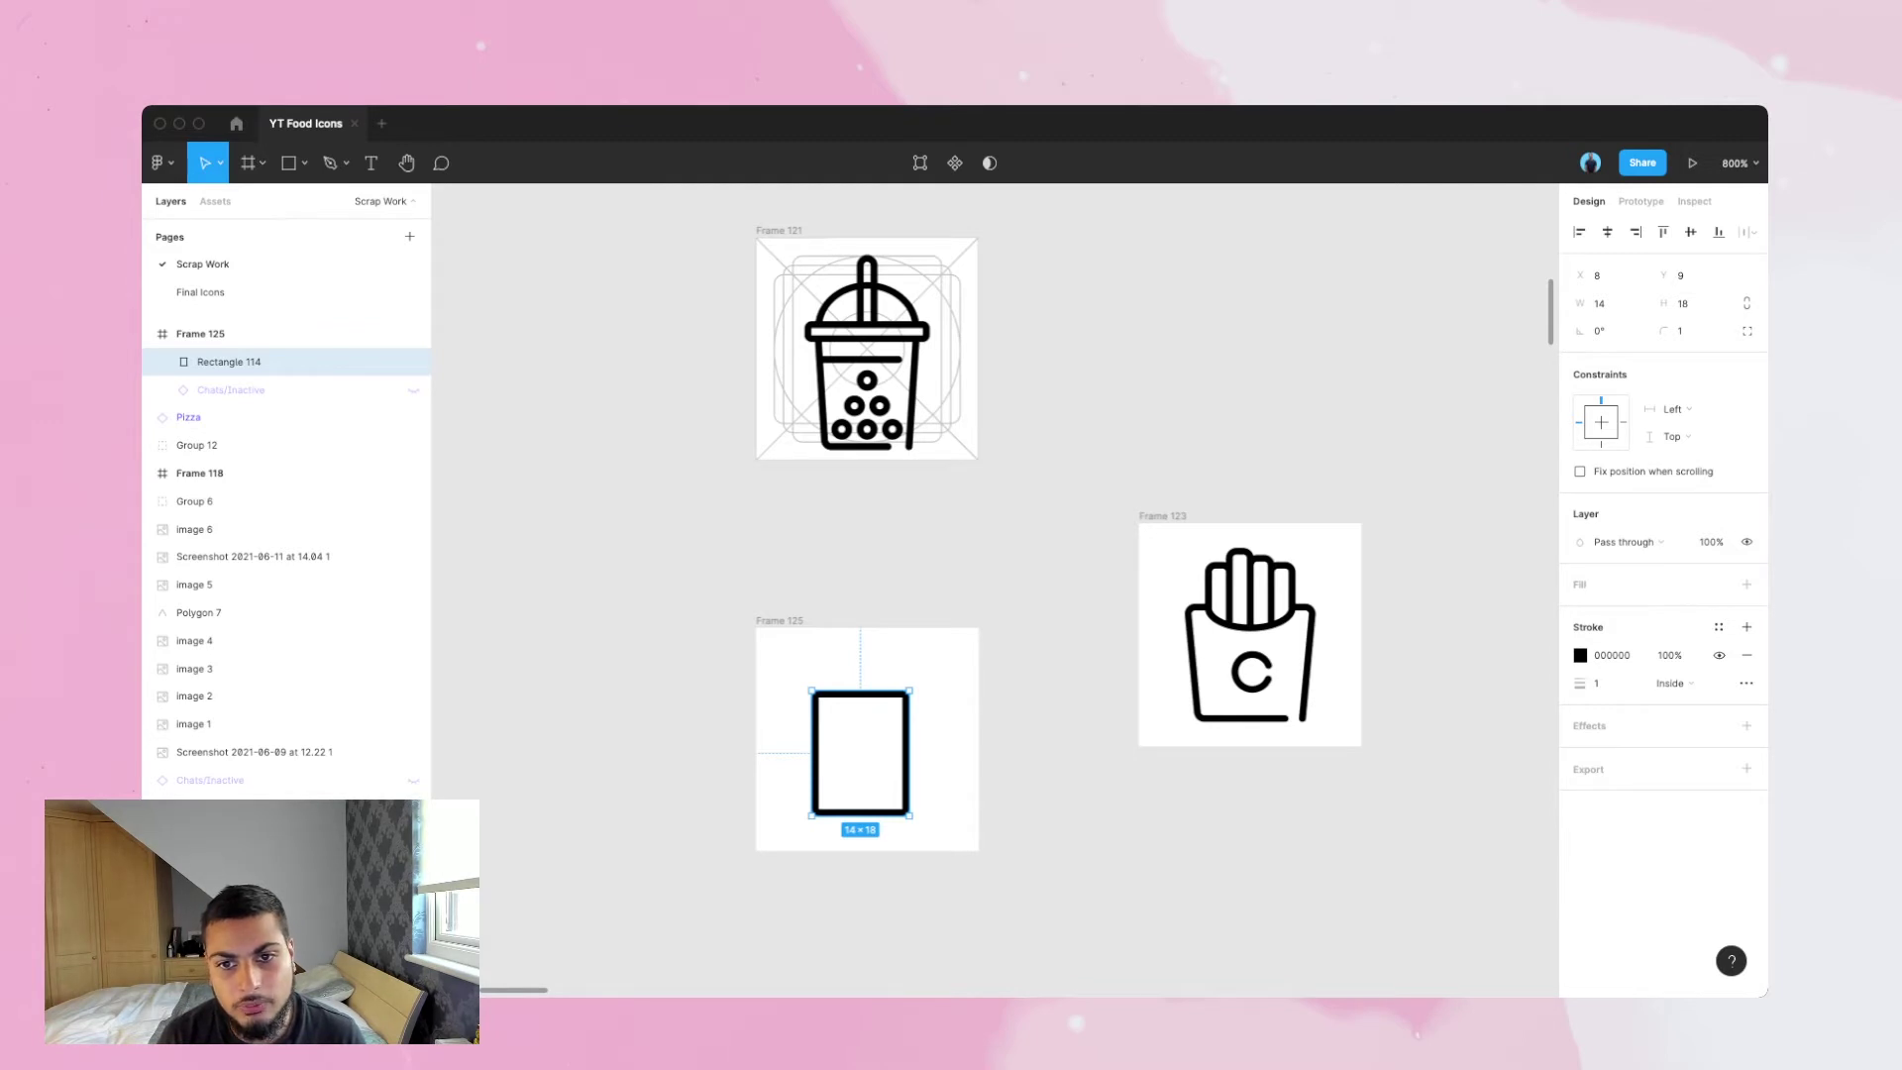
{"action": "left_click", "coordinate": [1681, 331]}
{"action": "type", "text": "2"}
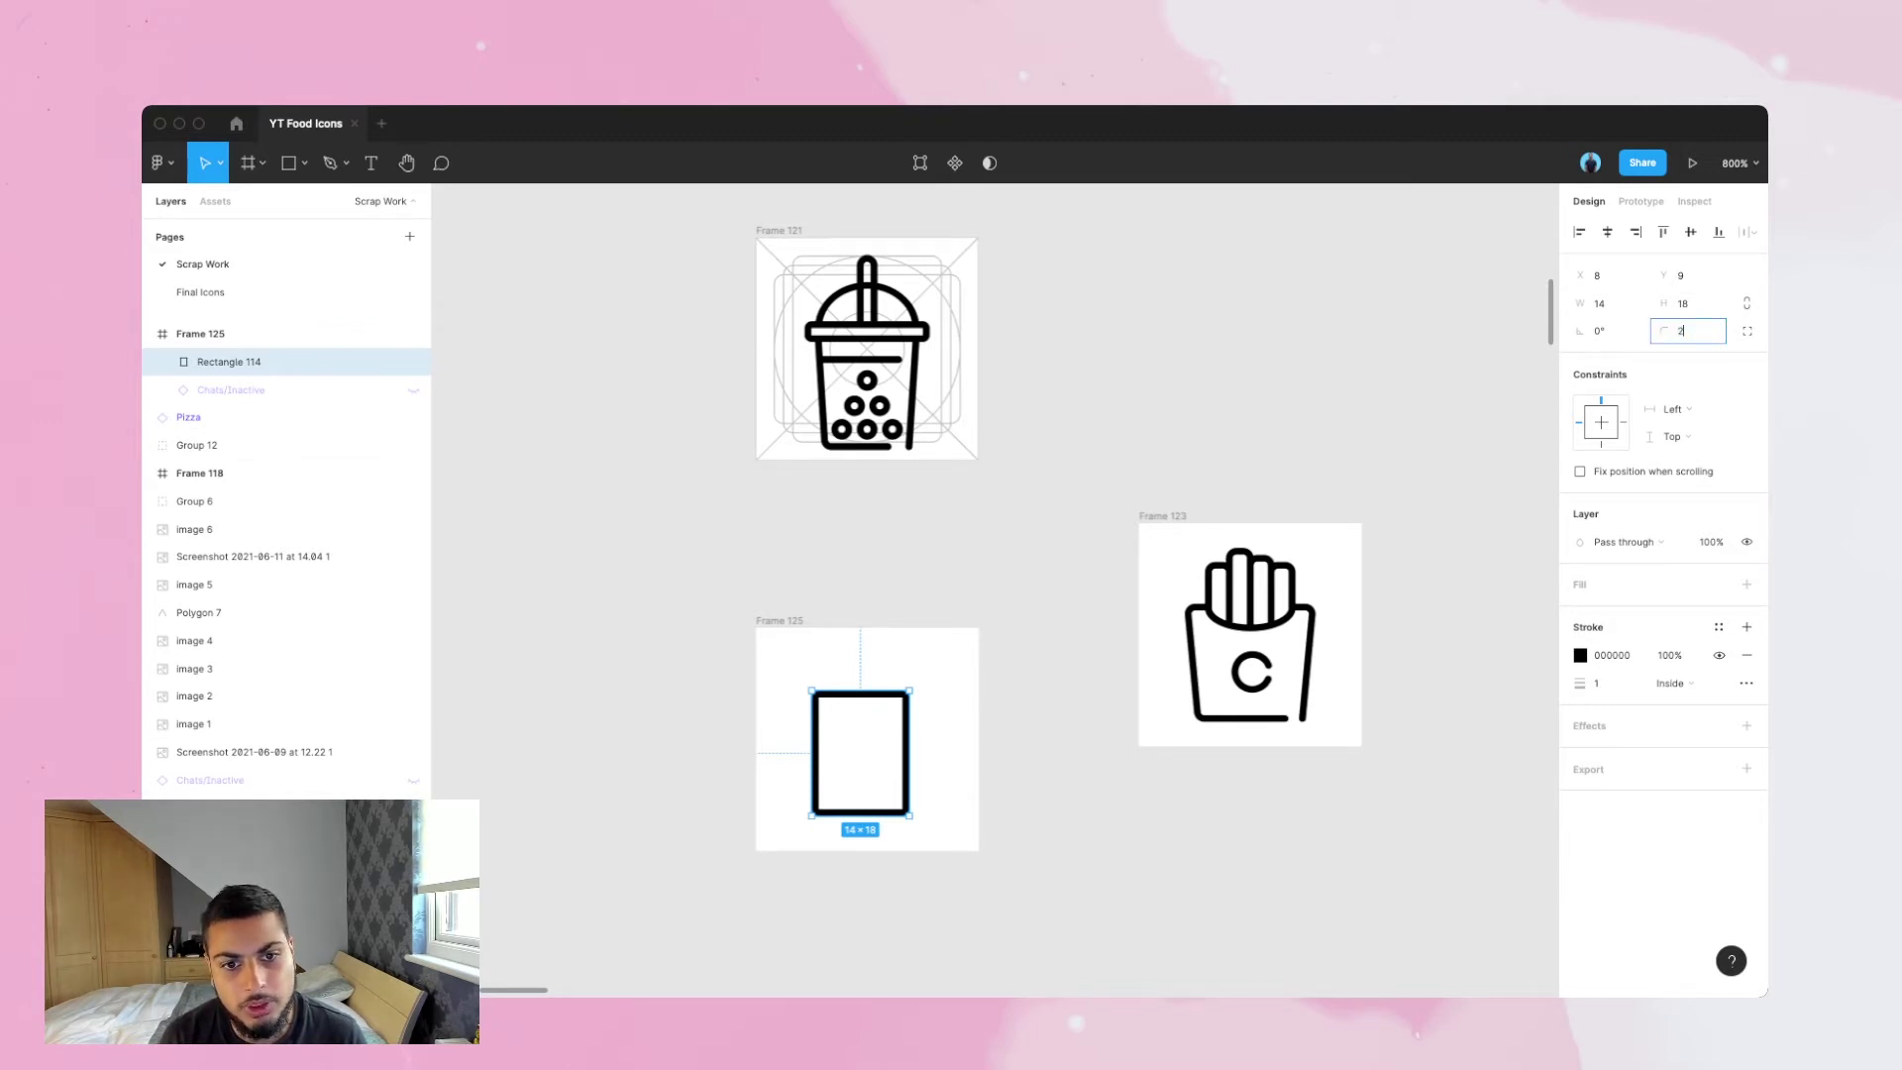
{"action": "left_click", "coordinate": [1268, 426]}
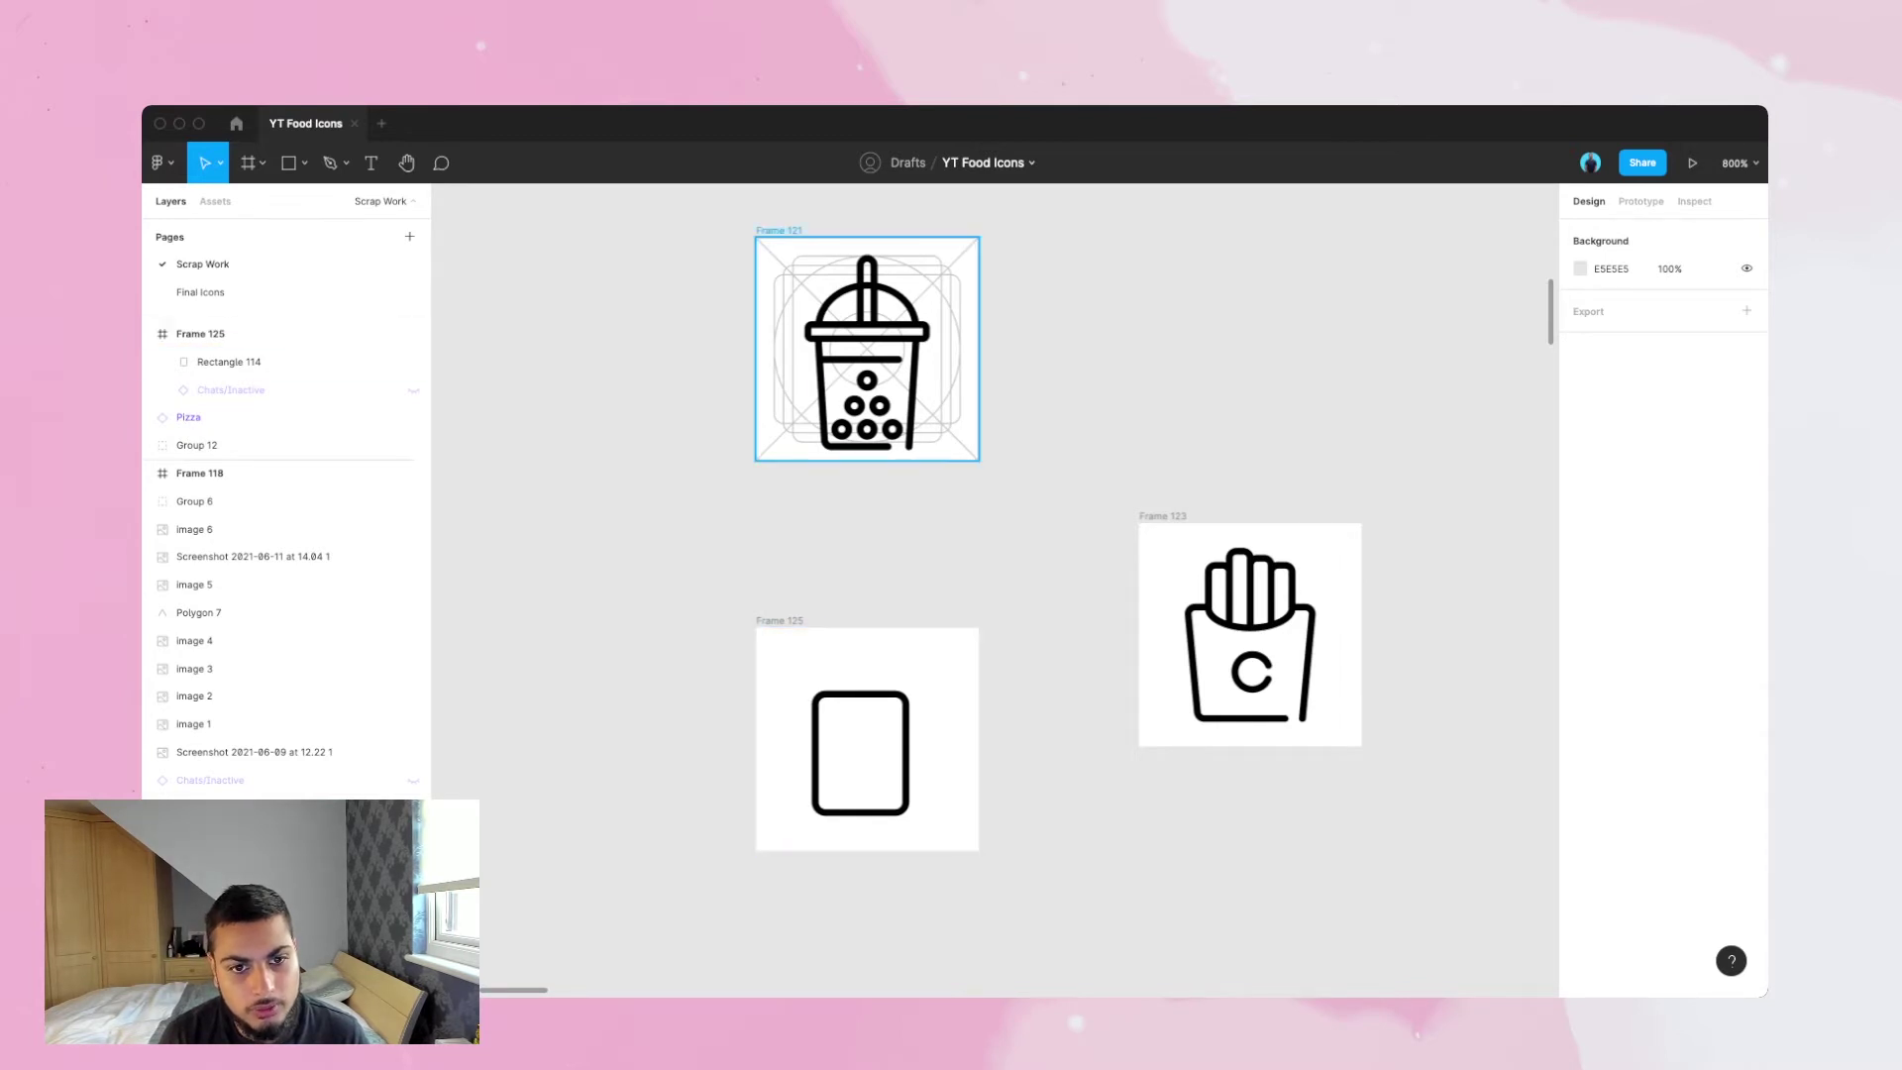
- Taper the rectangle into a cup by moving its upper-left point 1 px left and its upper-right point 1 px right
{"action": "double_click", "coordinate": [859, 694]}
{"action": "left_click", "coordinate": [812, 691]}
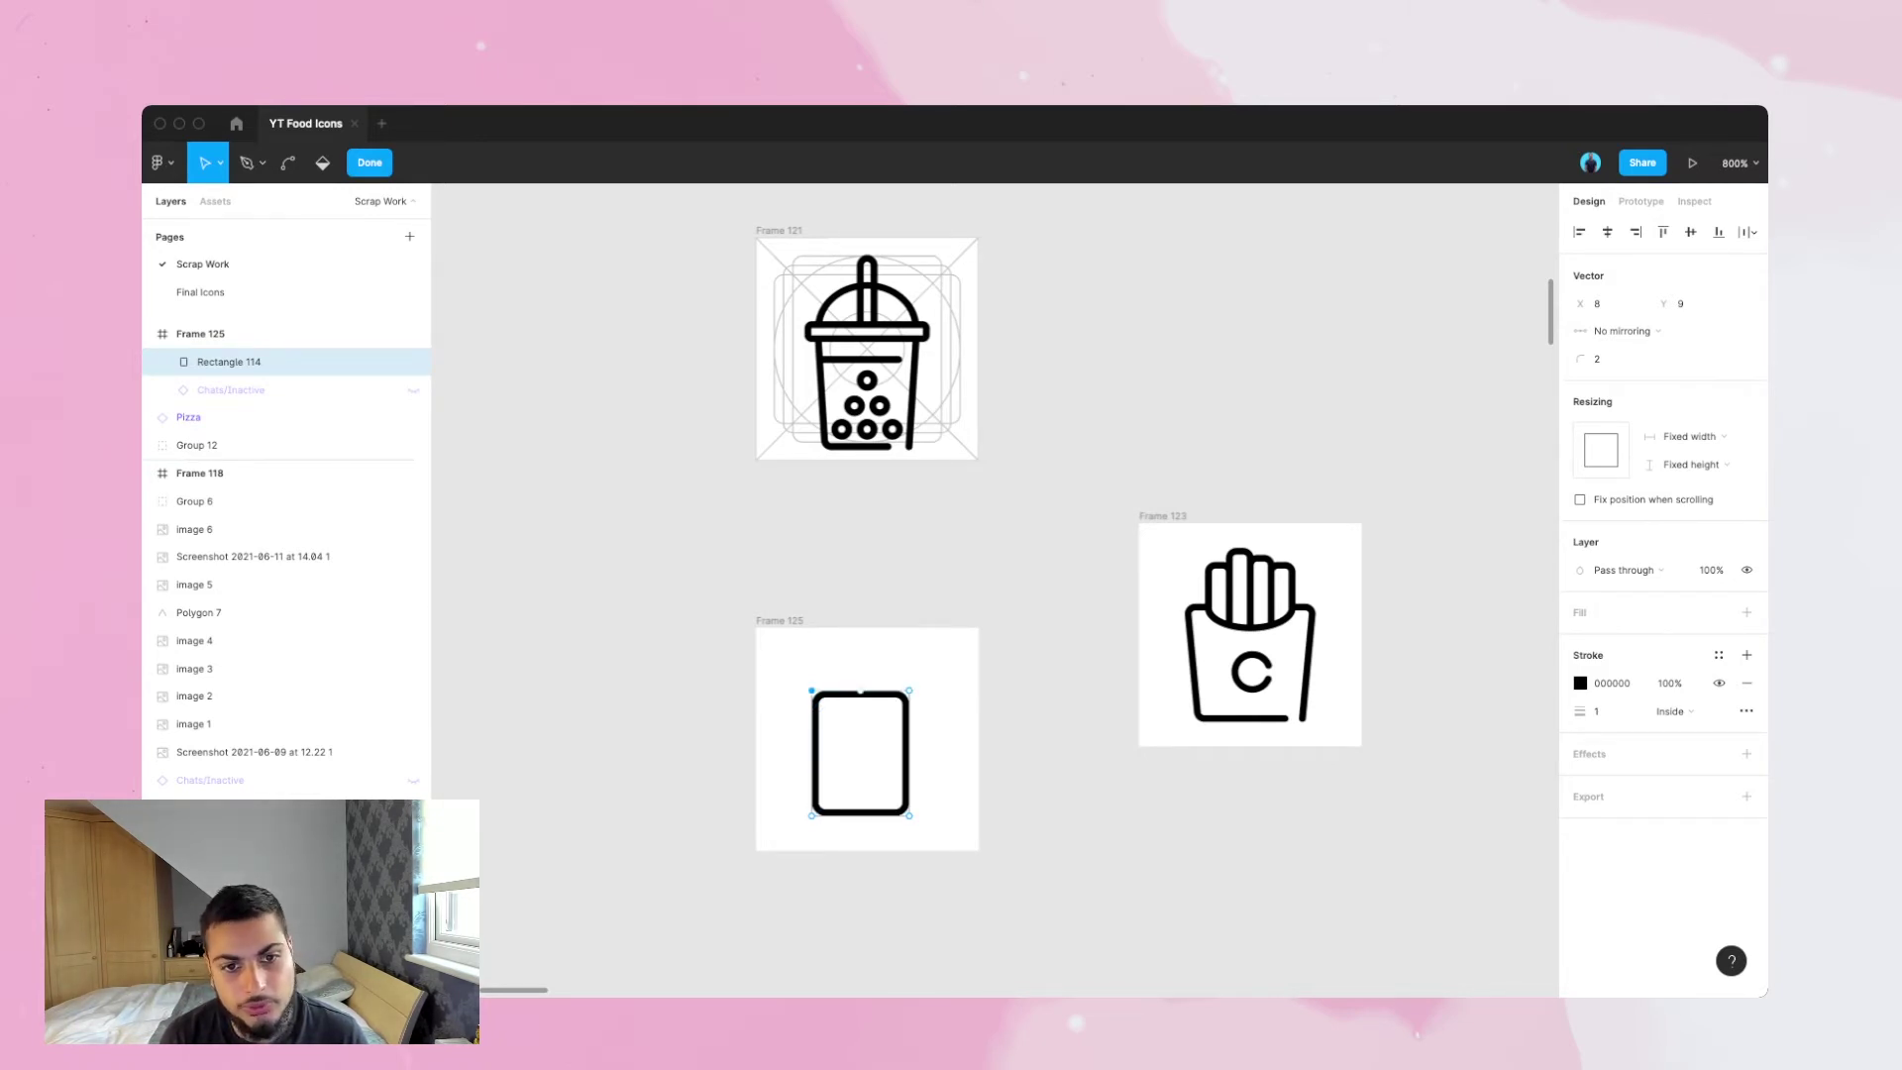
{"action": "key", "text": "Left"}
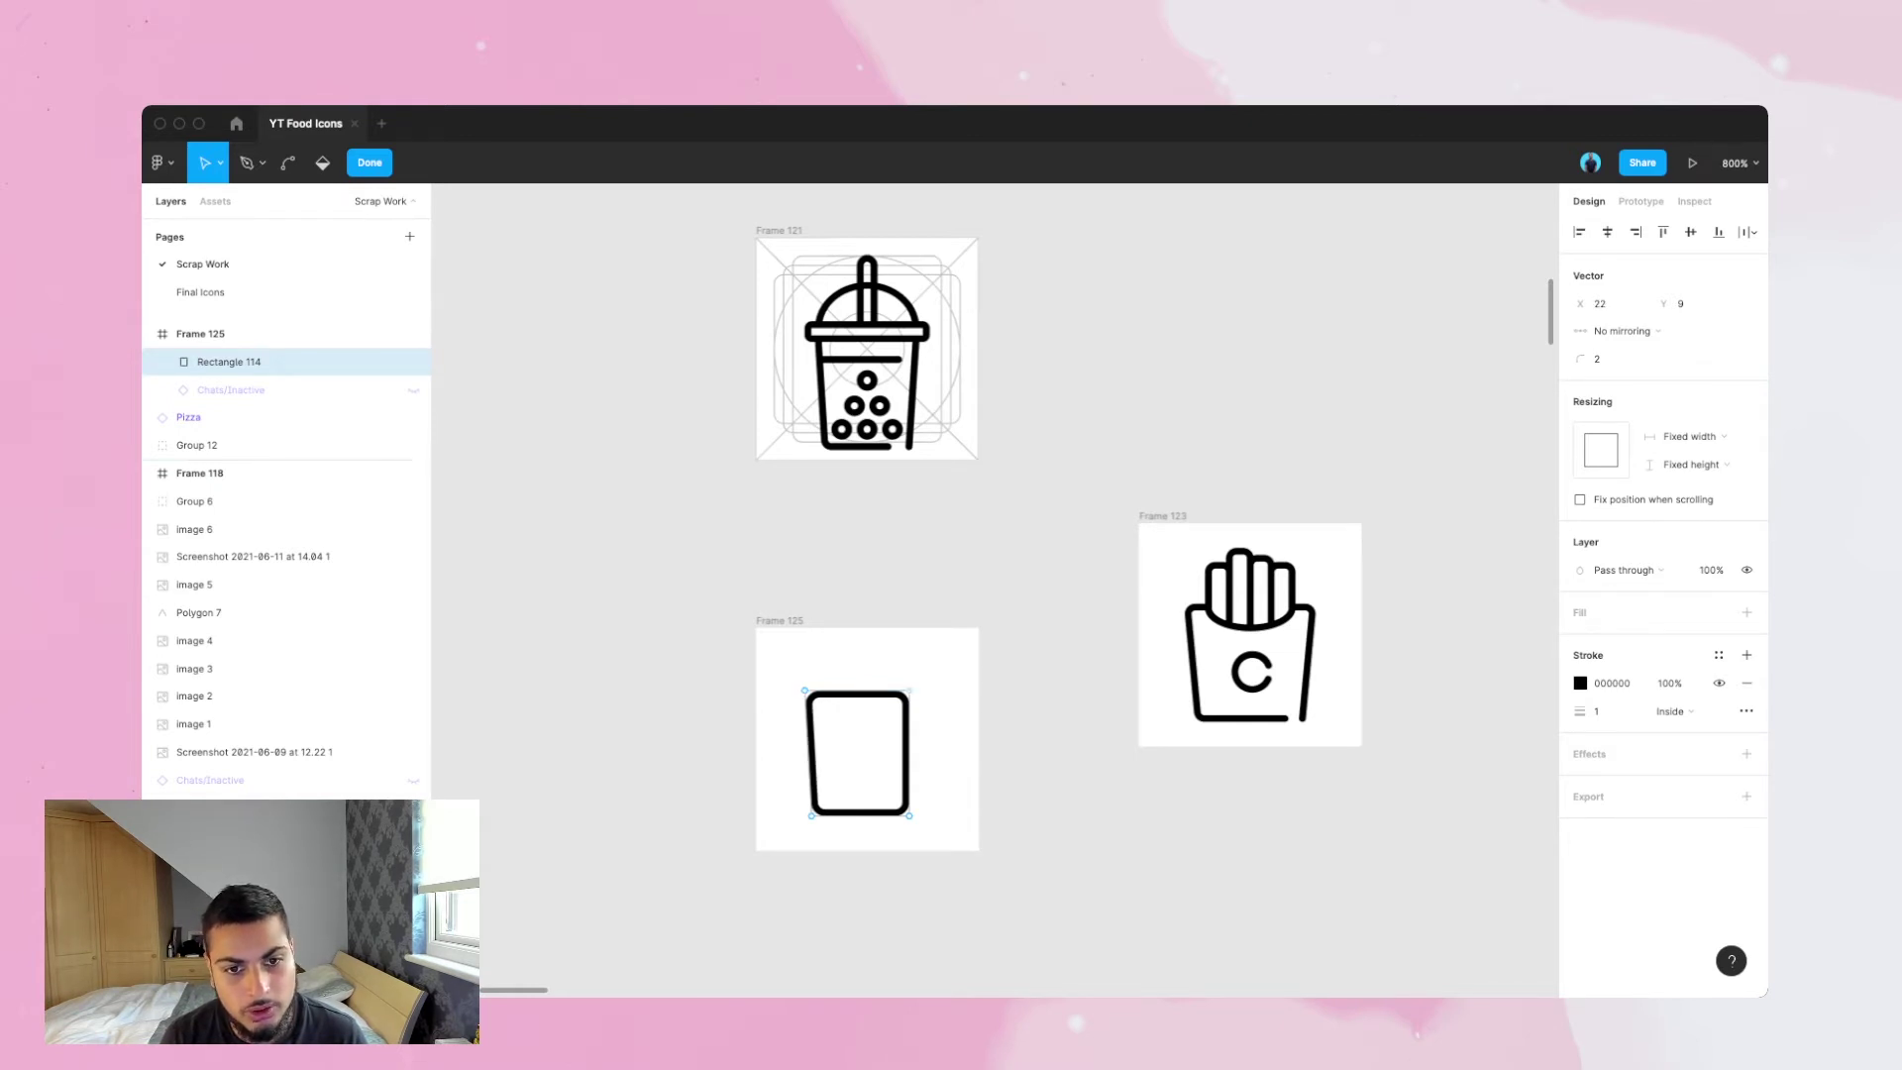
{"action": "key", "text": "Right"}
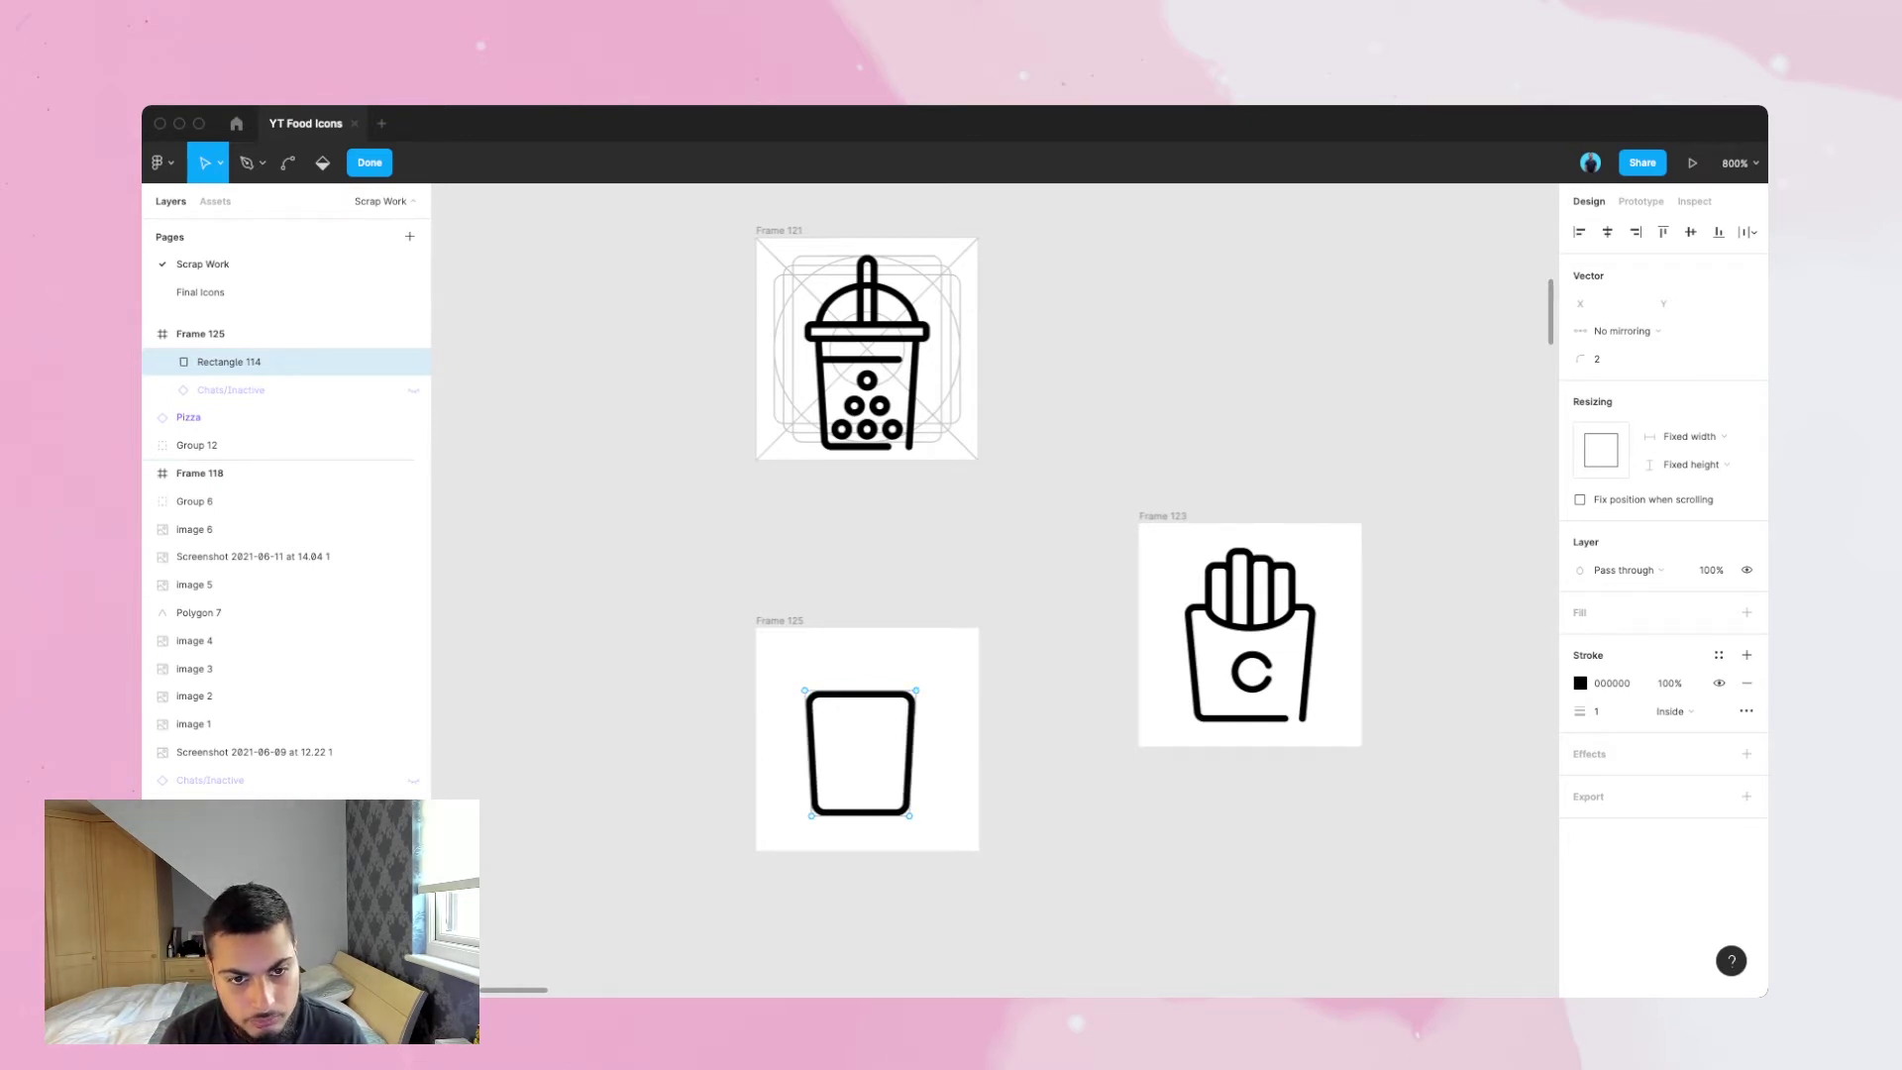
{"action": "key", "text": "Escape"}
{"action": "key", "text": "Escape"}
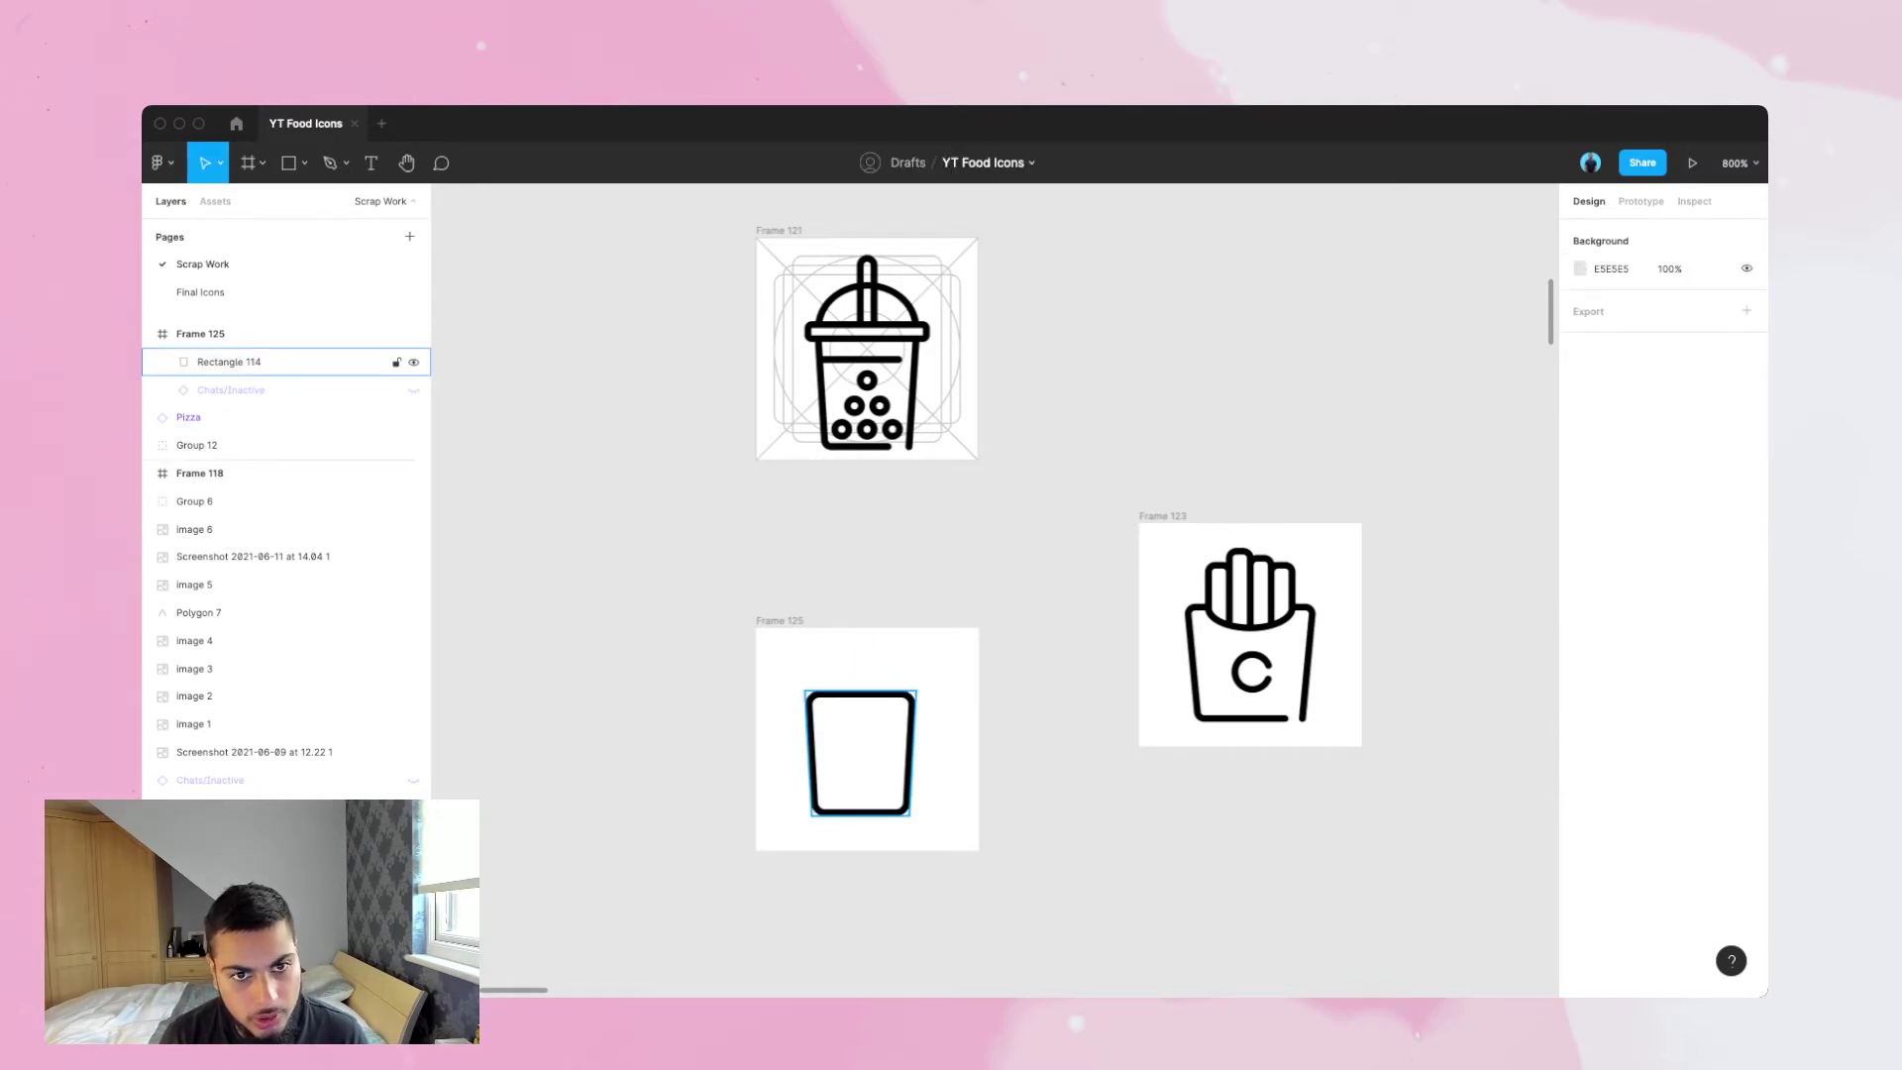
- Move the tapered cup shape down 2 px to Y 11
{"action": "left_click", "coordinate": [910, 735]}
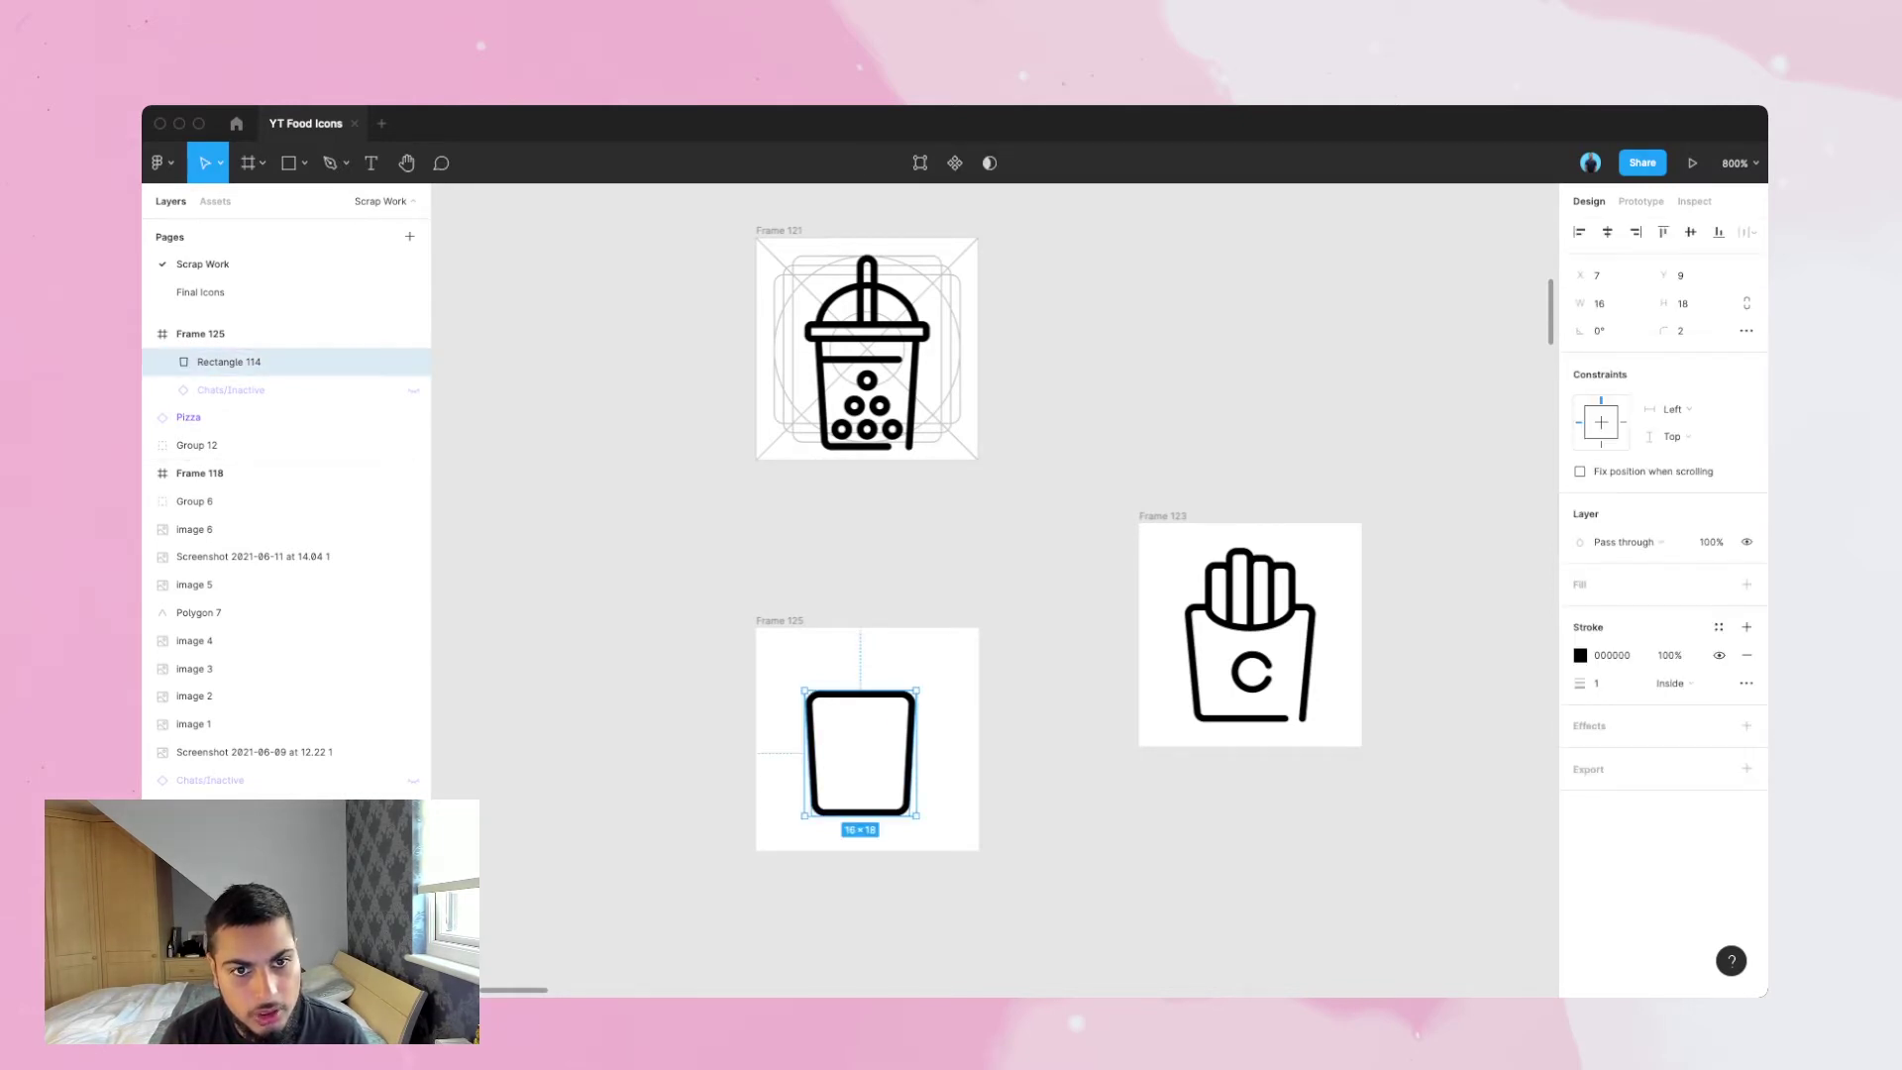
{"action": "key", "text": "Down"}
{"action": "key", "text": "Down"}
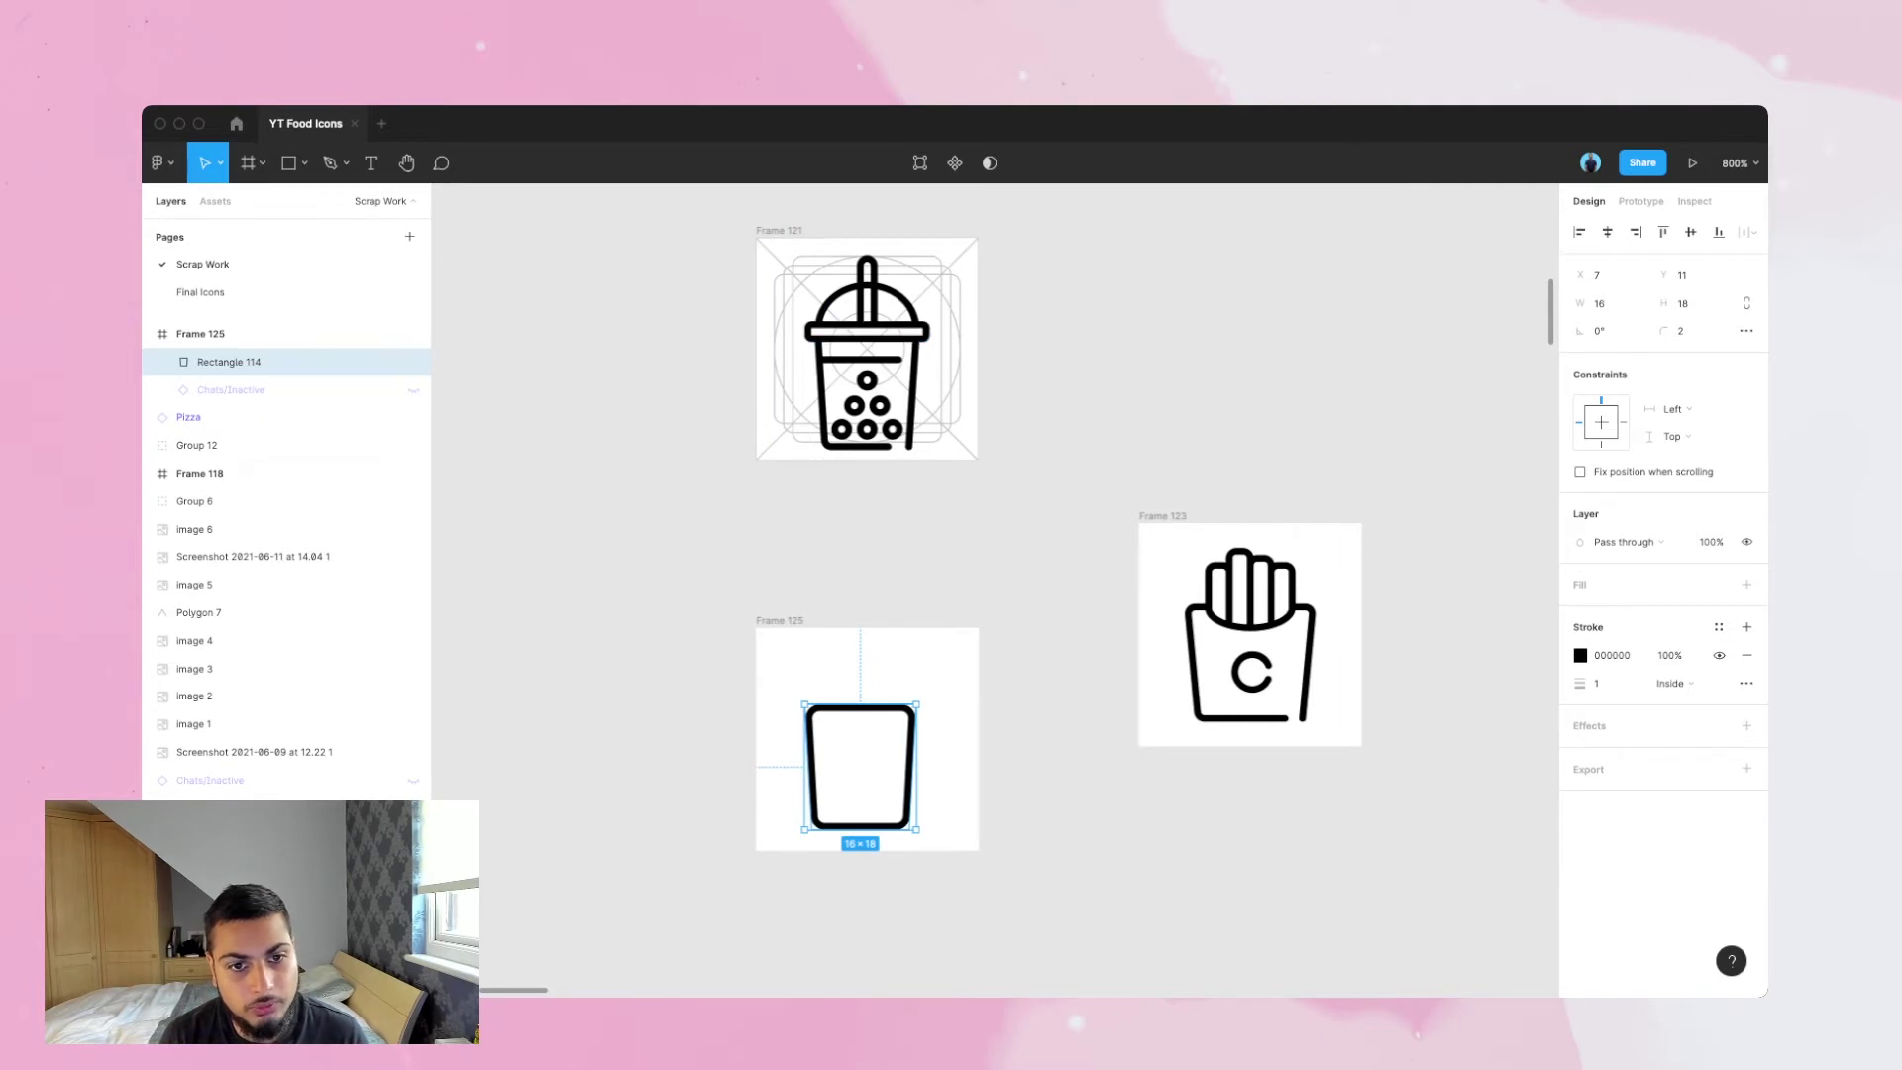
{"action": "key", "text": "Escape"}
{"action": "double_click", "coordinate": [860, 710]}
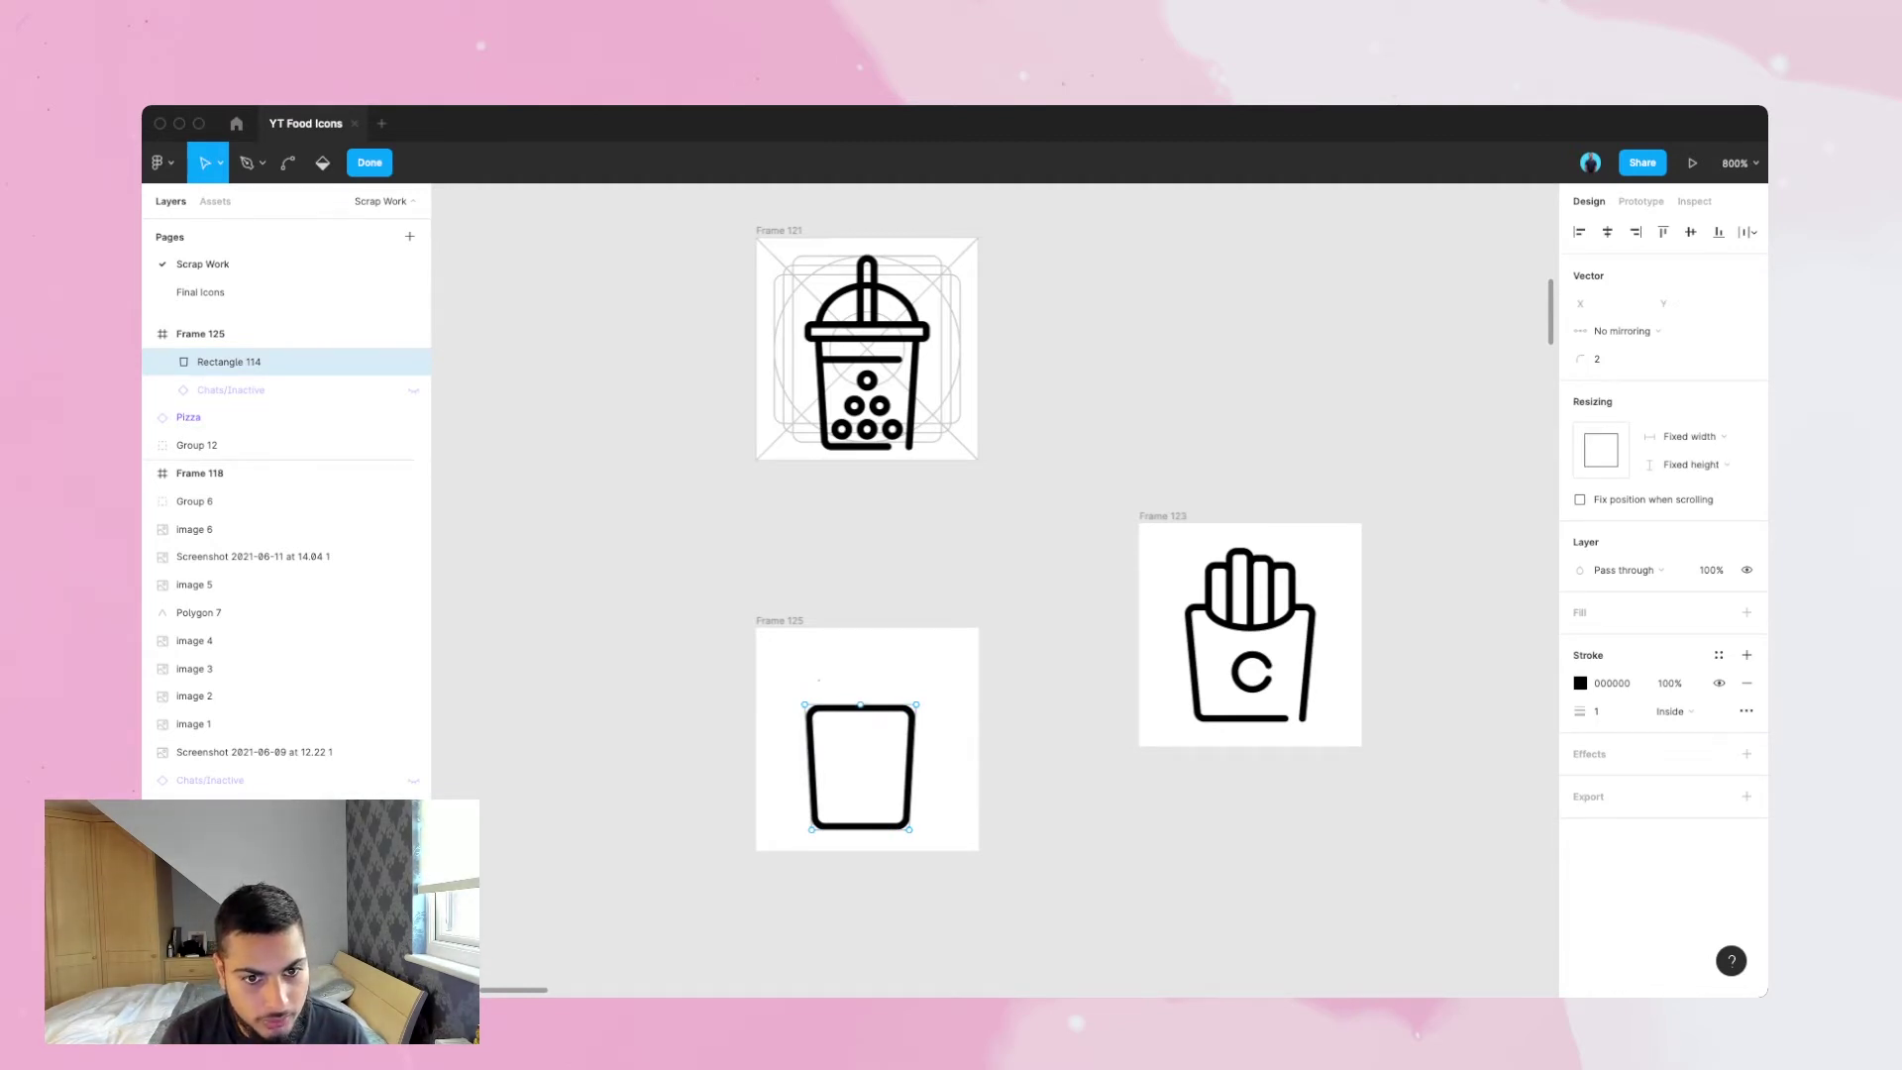
{"action": "key", "text": "Escape"}
{"action": "key", "text": "Escape"}
- Draw a 17 × 3 lid rectangle above the cup at X 7, Y 8, with a black stroke and no fill
{"action": "key", "text": "r"}
{"action": "left_click_drag", "start_coordinate": [811, 677], "coordinate": [930, 697]}
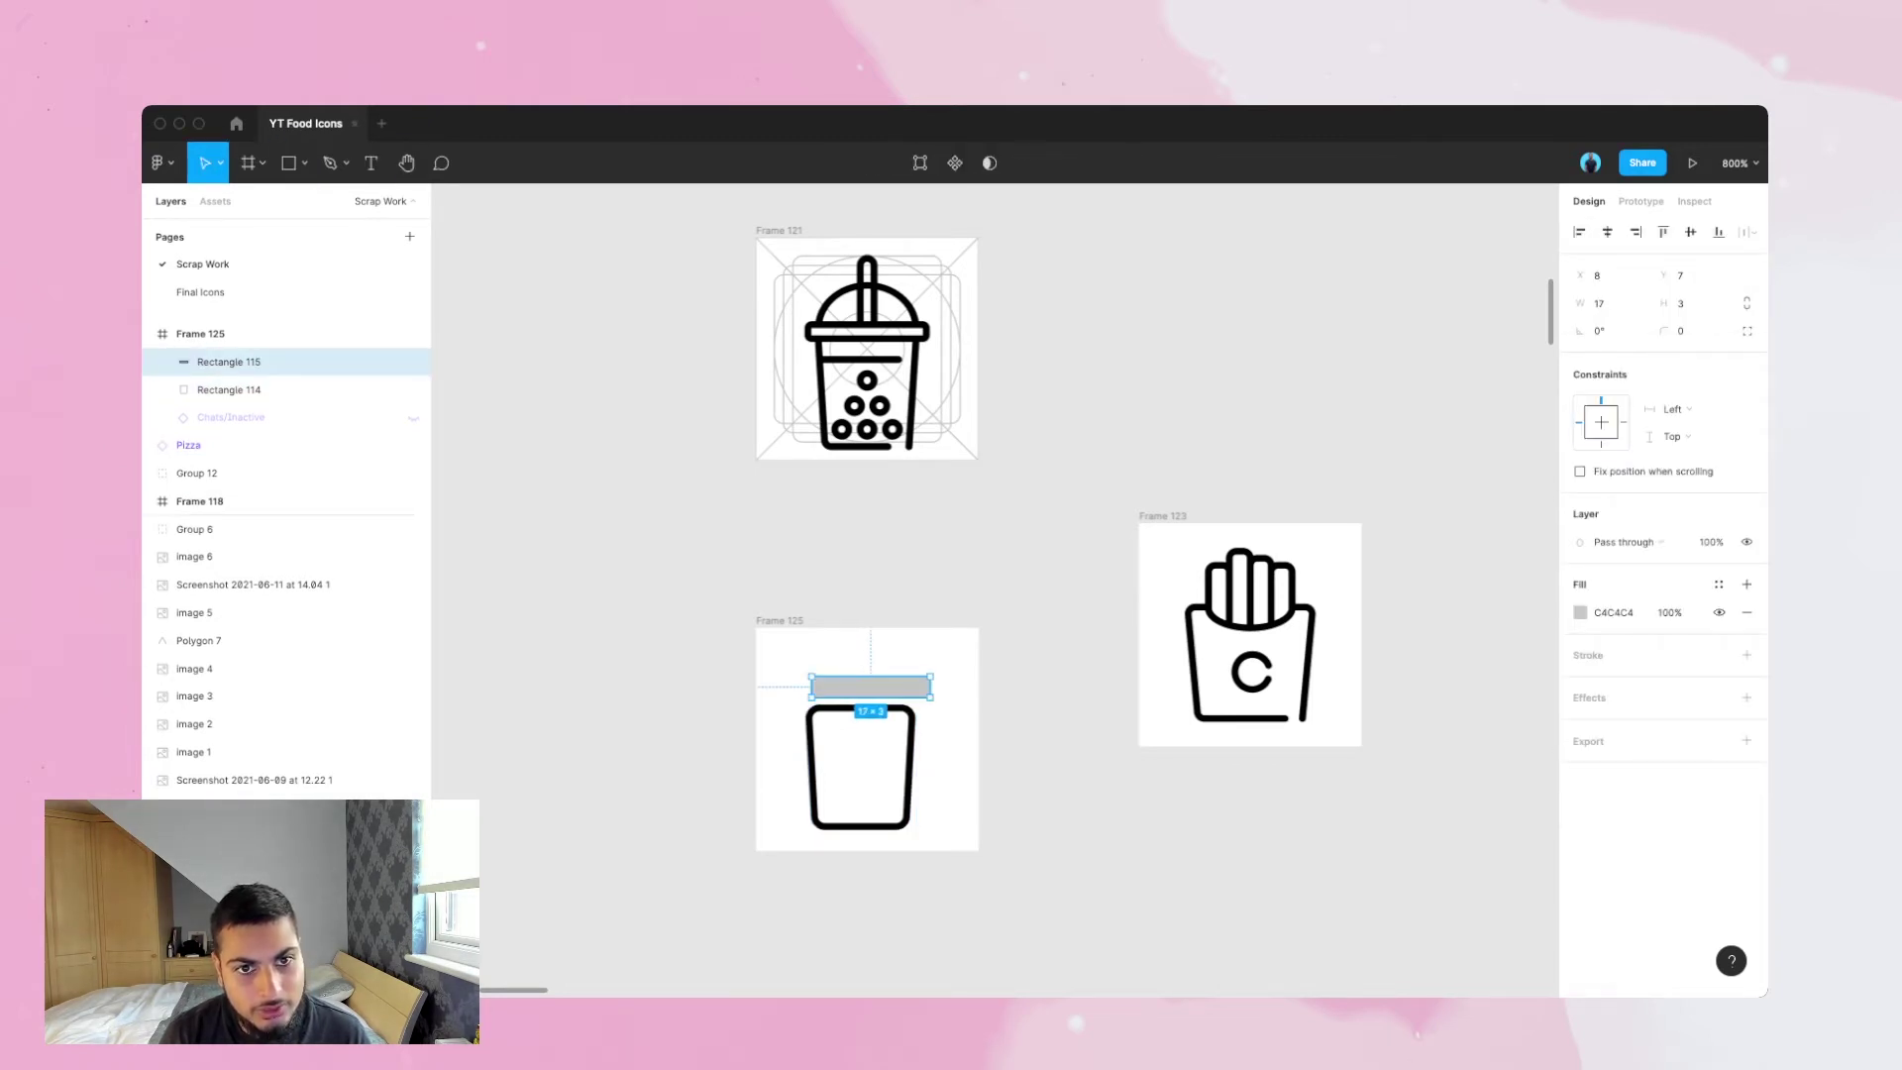
{"action": "key", "text": "Down"}
{"action": "key", "text": "Left"}
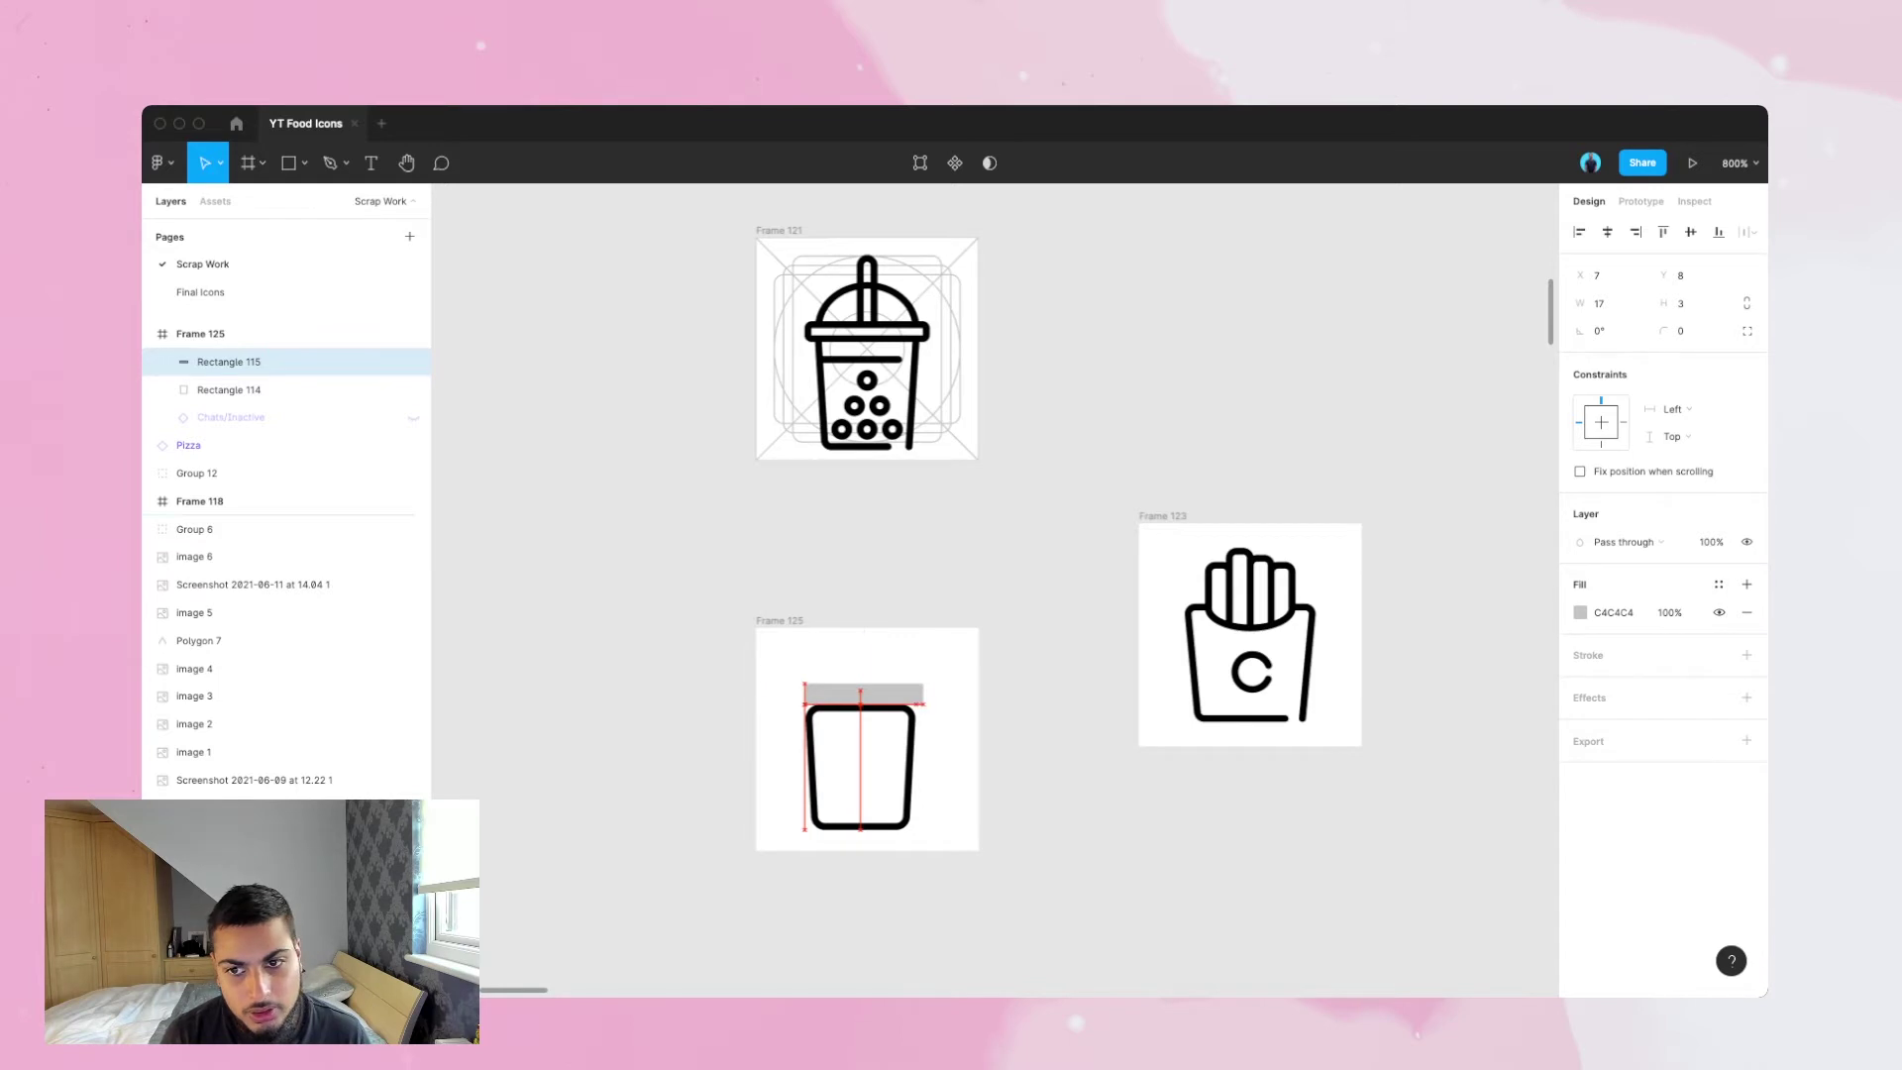
{"action": "left_click", "coordinate": [1746, 654]}
{"action": "left_click", "coordinate": [1746, 612]}
{"action": "key", "text": "Escape"}
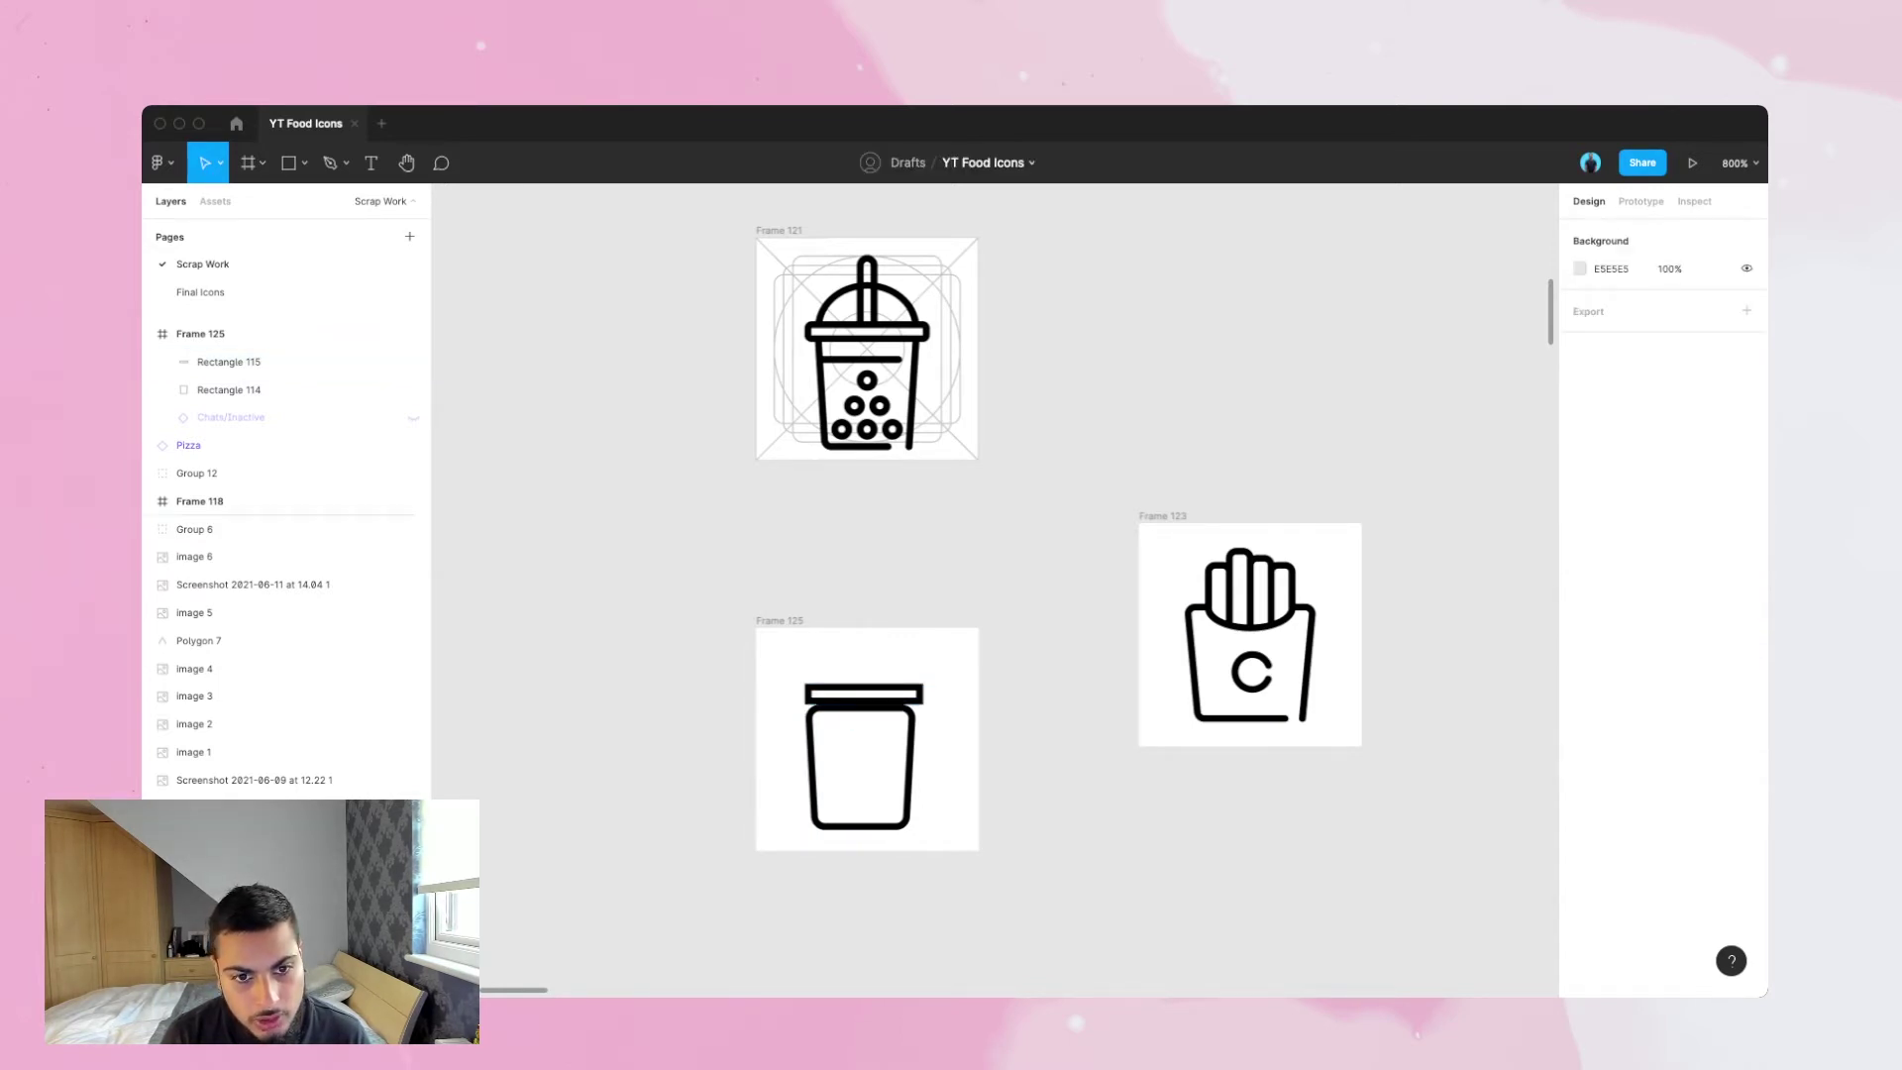
{"action": "left_click_drag", "start_coordinate": [910, 755], "coordinate": [917, 754]}
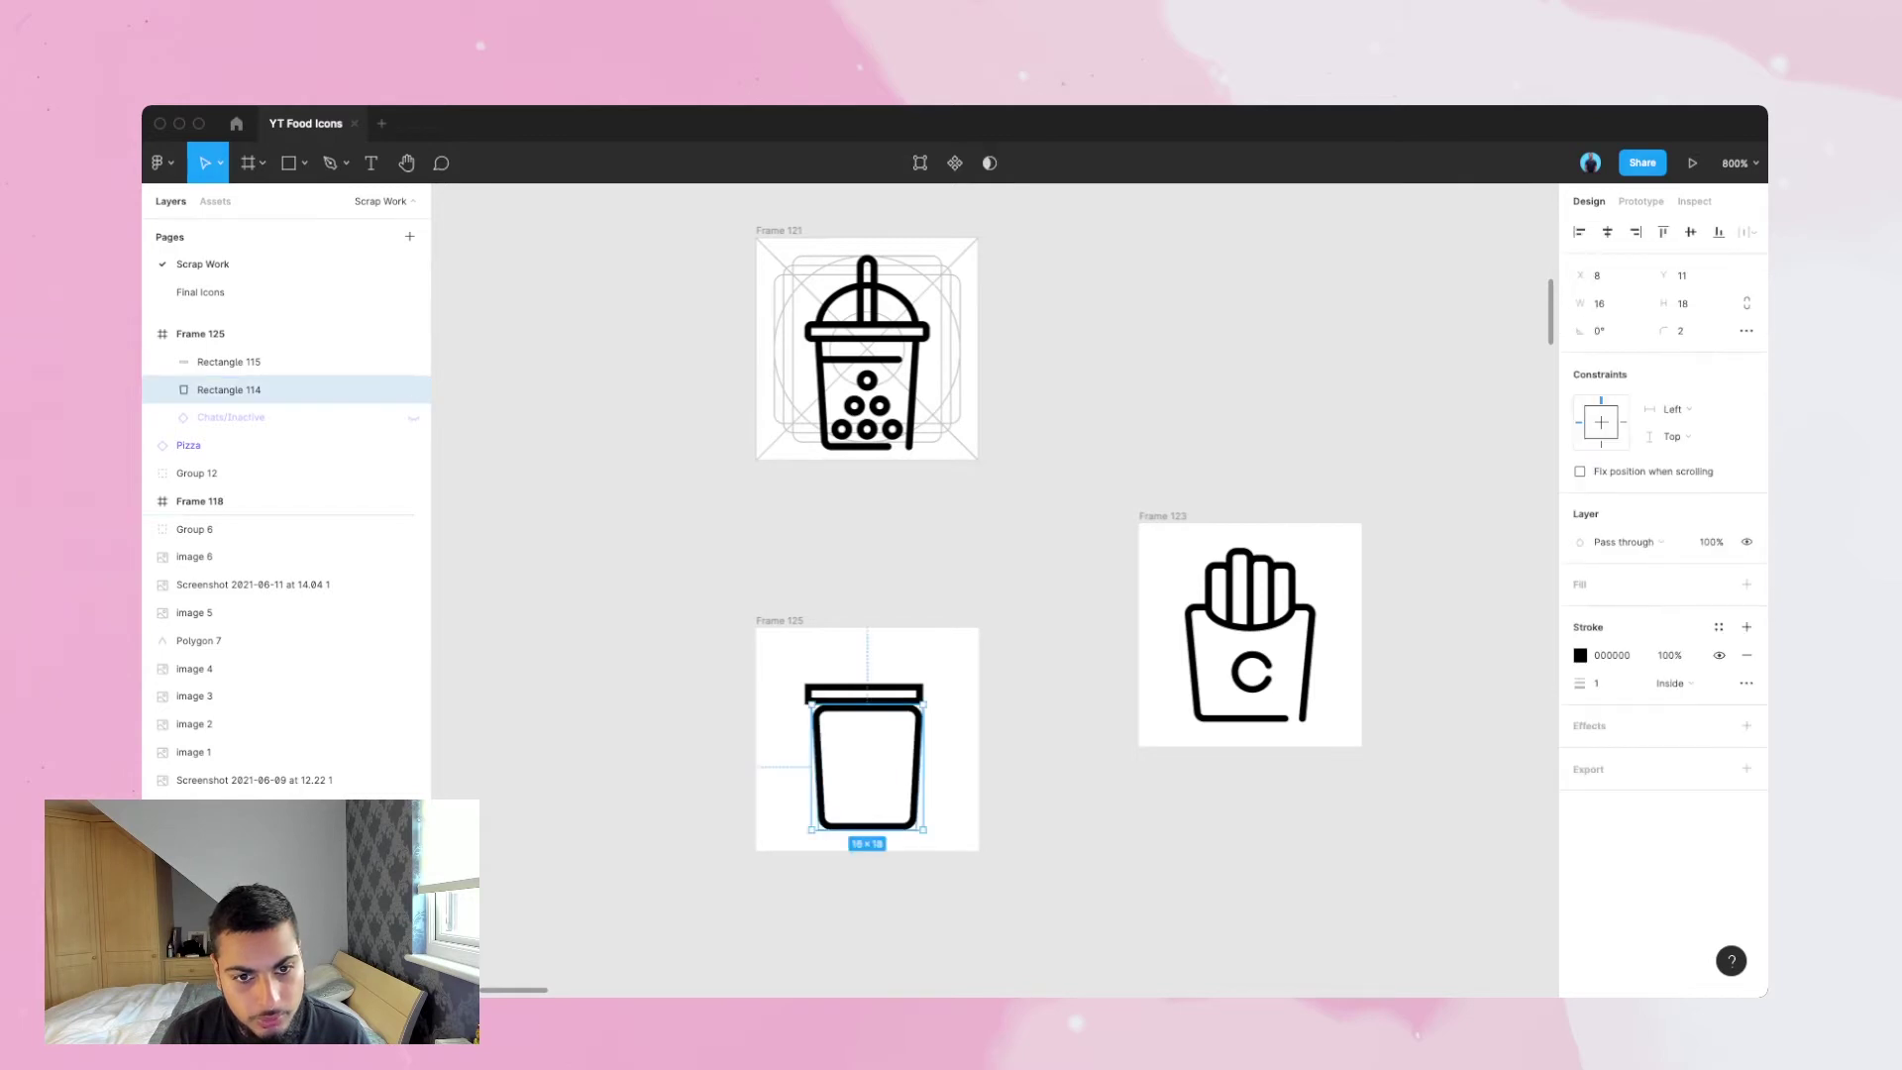
{"action": "key", "text": "Left"}
{"action": "key", "text": "Escape"}
- Set the lid rectangle's width to 18
{"action": "left_click", "coordinate": [917, 696]}
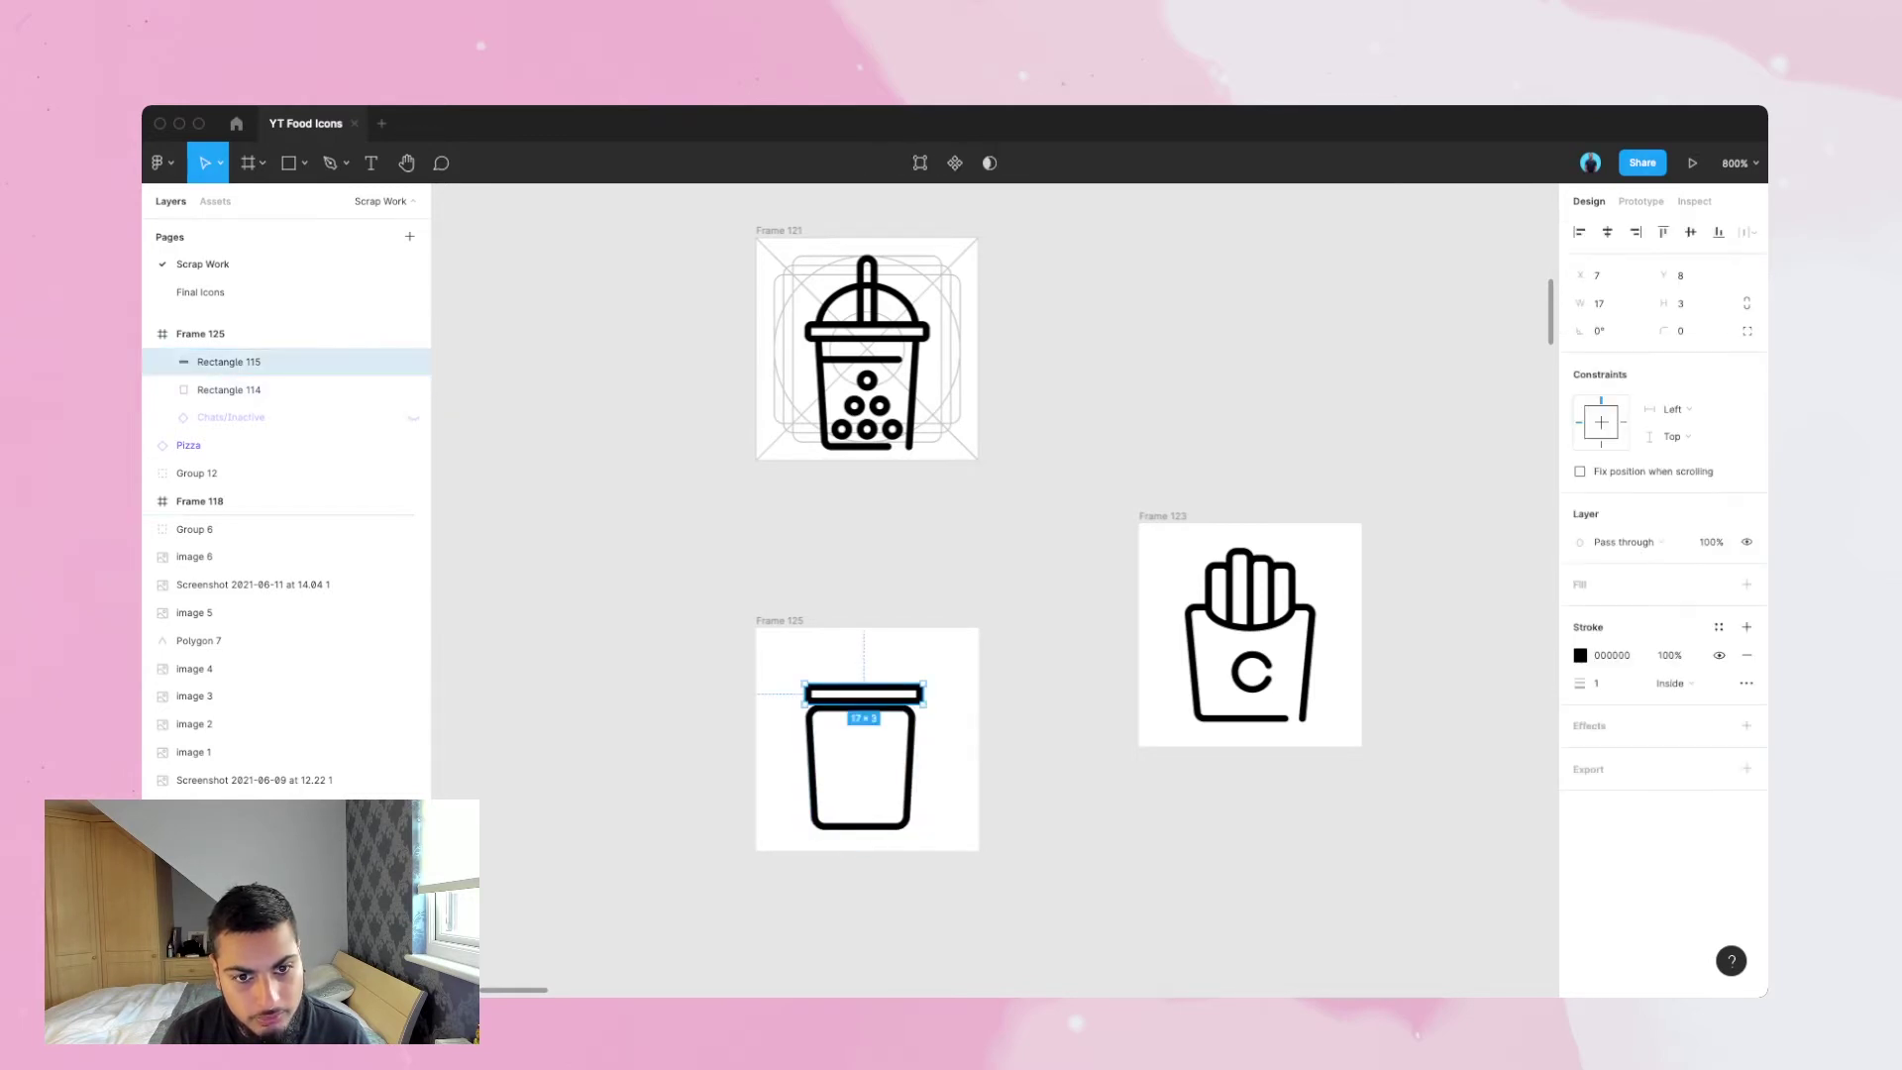
{"action": "left_click", "coordinate": [1599, 303]}
{"action": "type", "text": "18"}
{"action": "key", "text": "Return"}
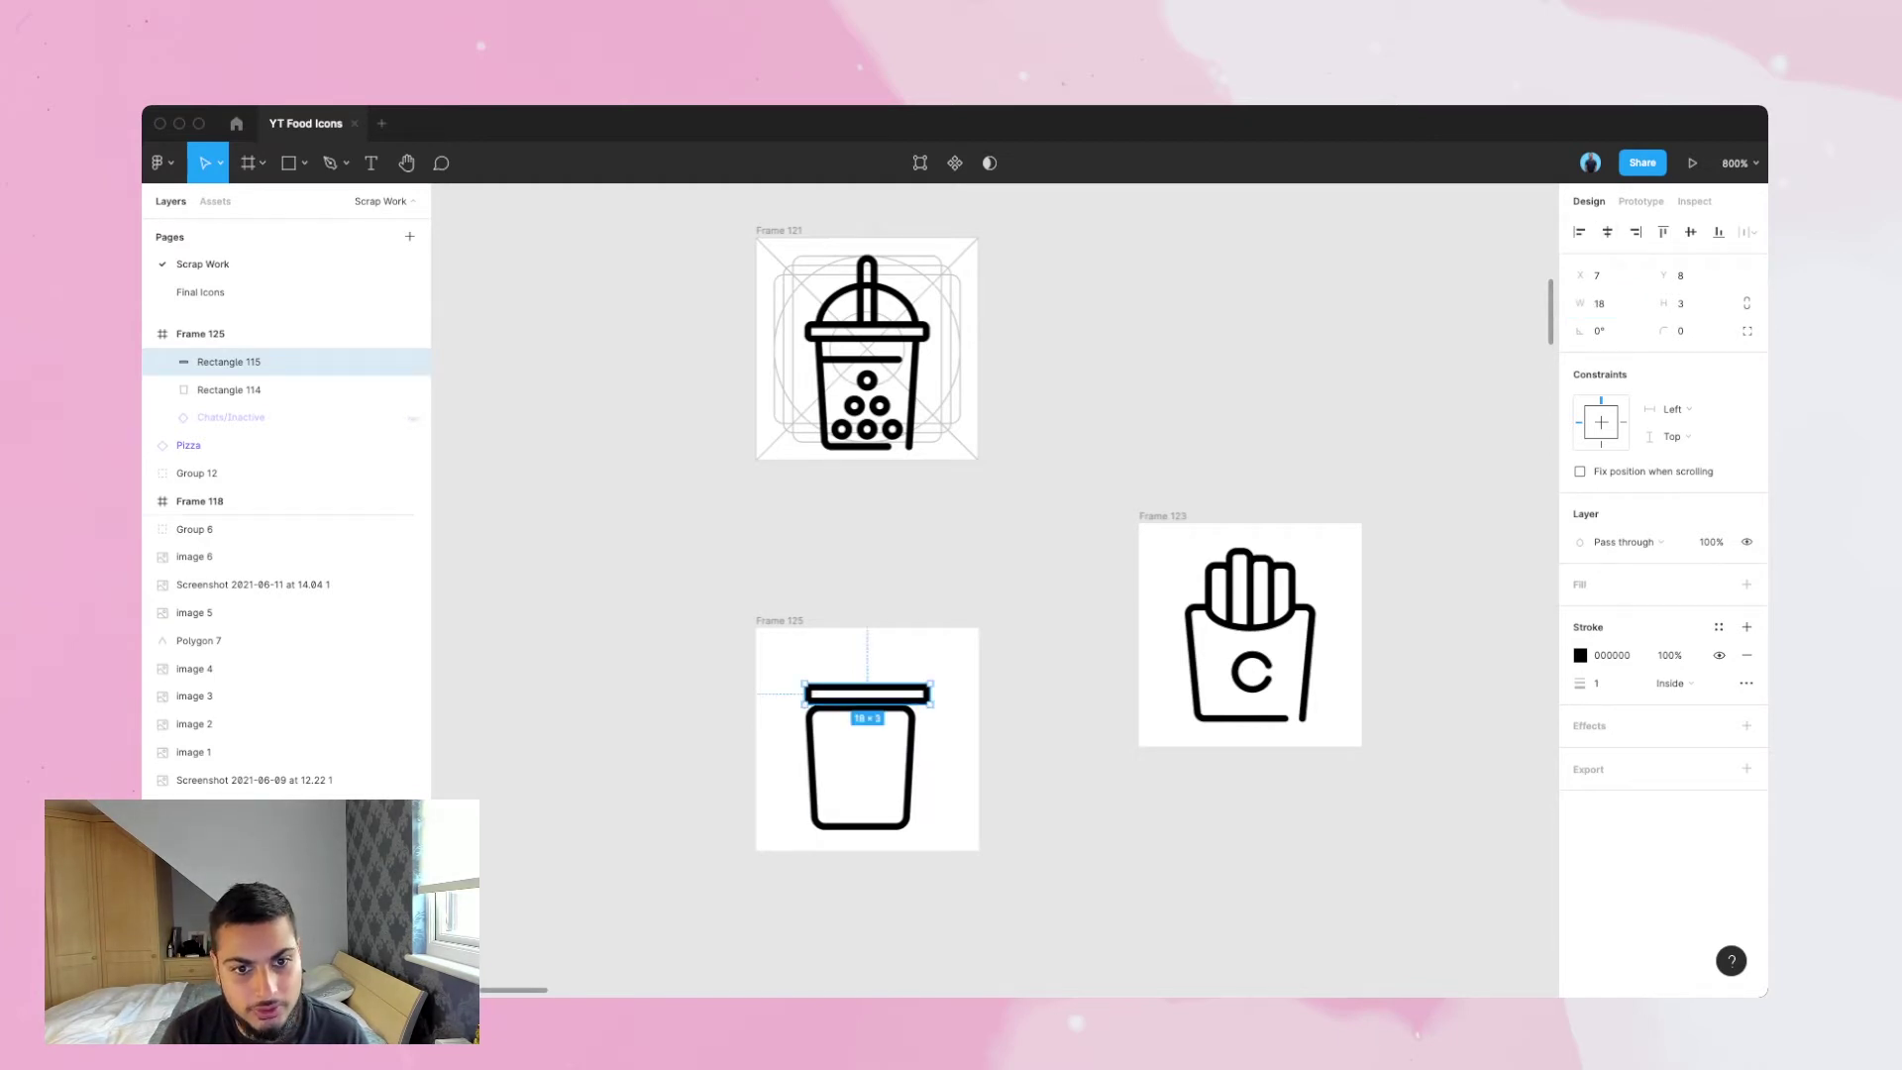
- Center the cup shape horizontally within Frame 125
{"action": "key", "text": "Escape"}
{"action": "left_click", "coordinate": [910, 763]}
{"action": "left_click", "coordinate": [1607, 231]}
{"action": "key", "text": "Escape"}
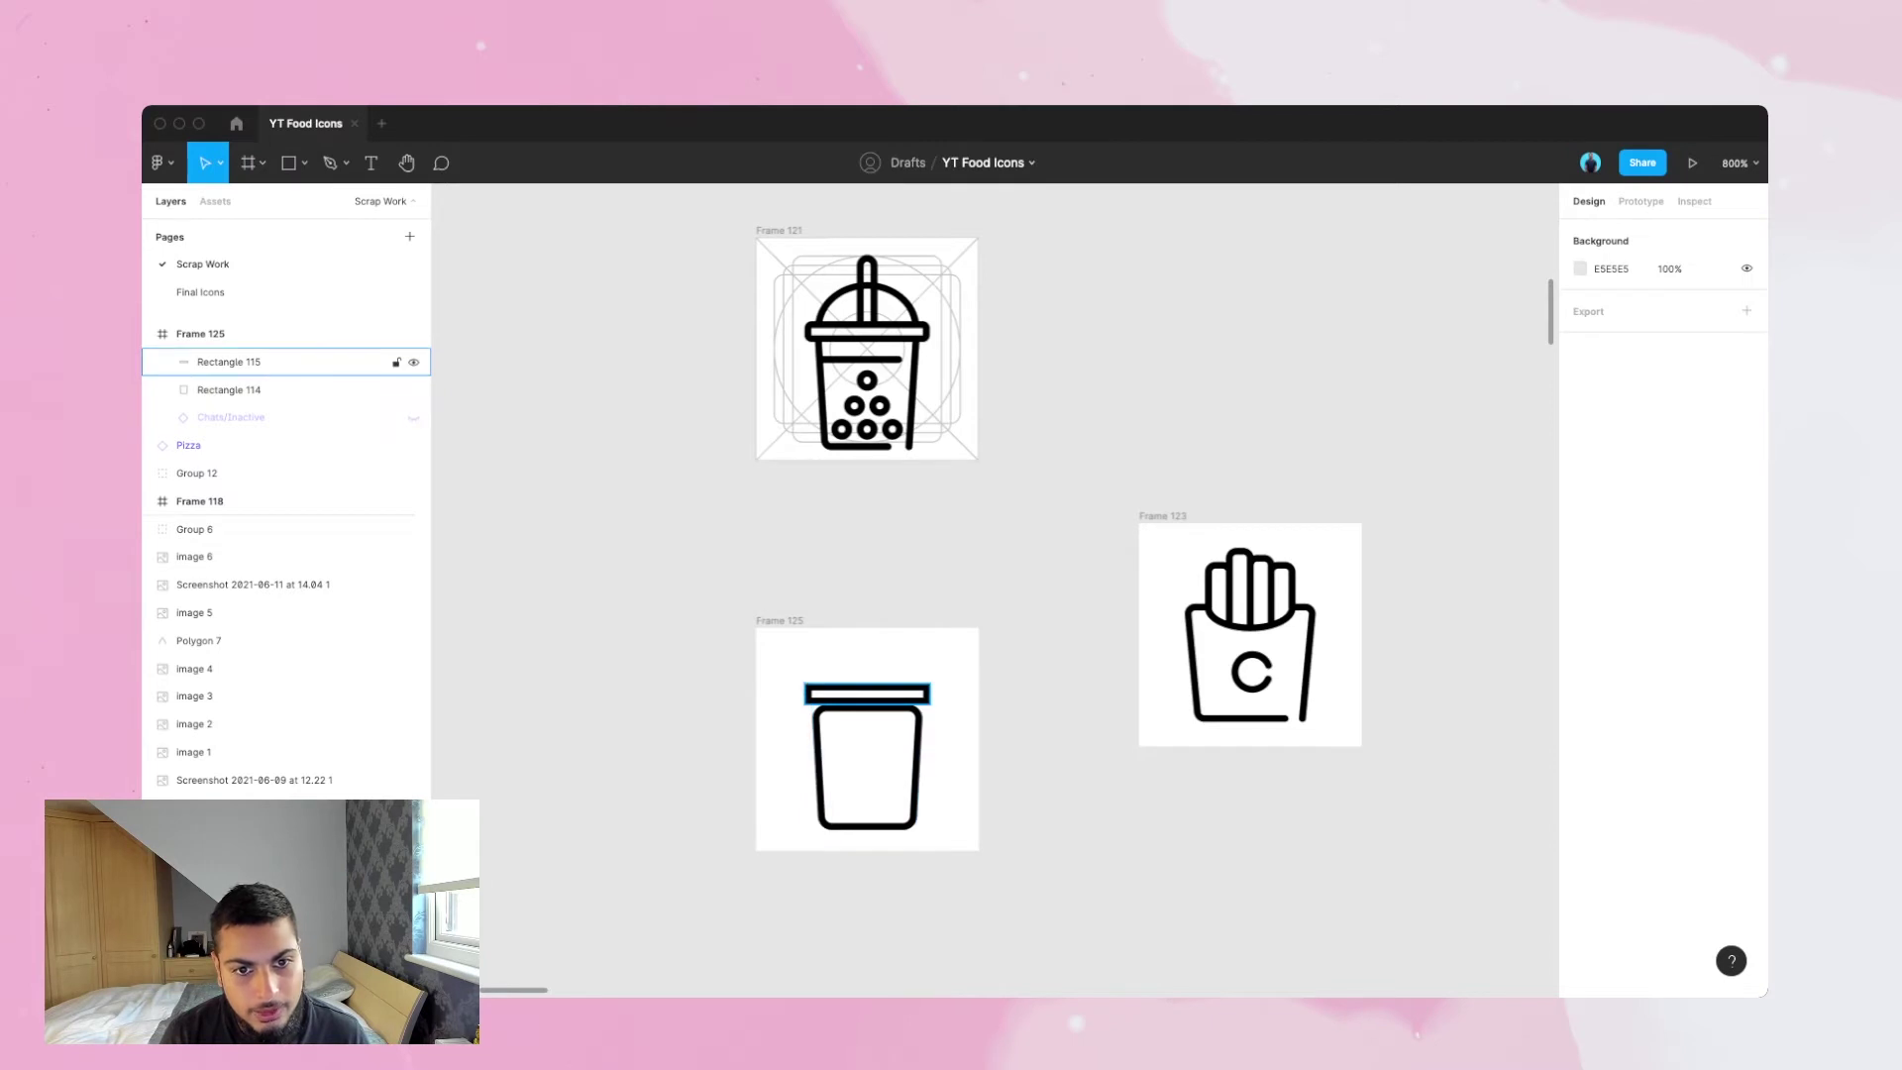
- Round the lid rectangle with a corner radius of 2
{"action": "left_click", "coordinate": [277, 361]}
{"action": "left_click", "coordinate": [1681, 330]}
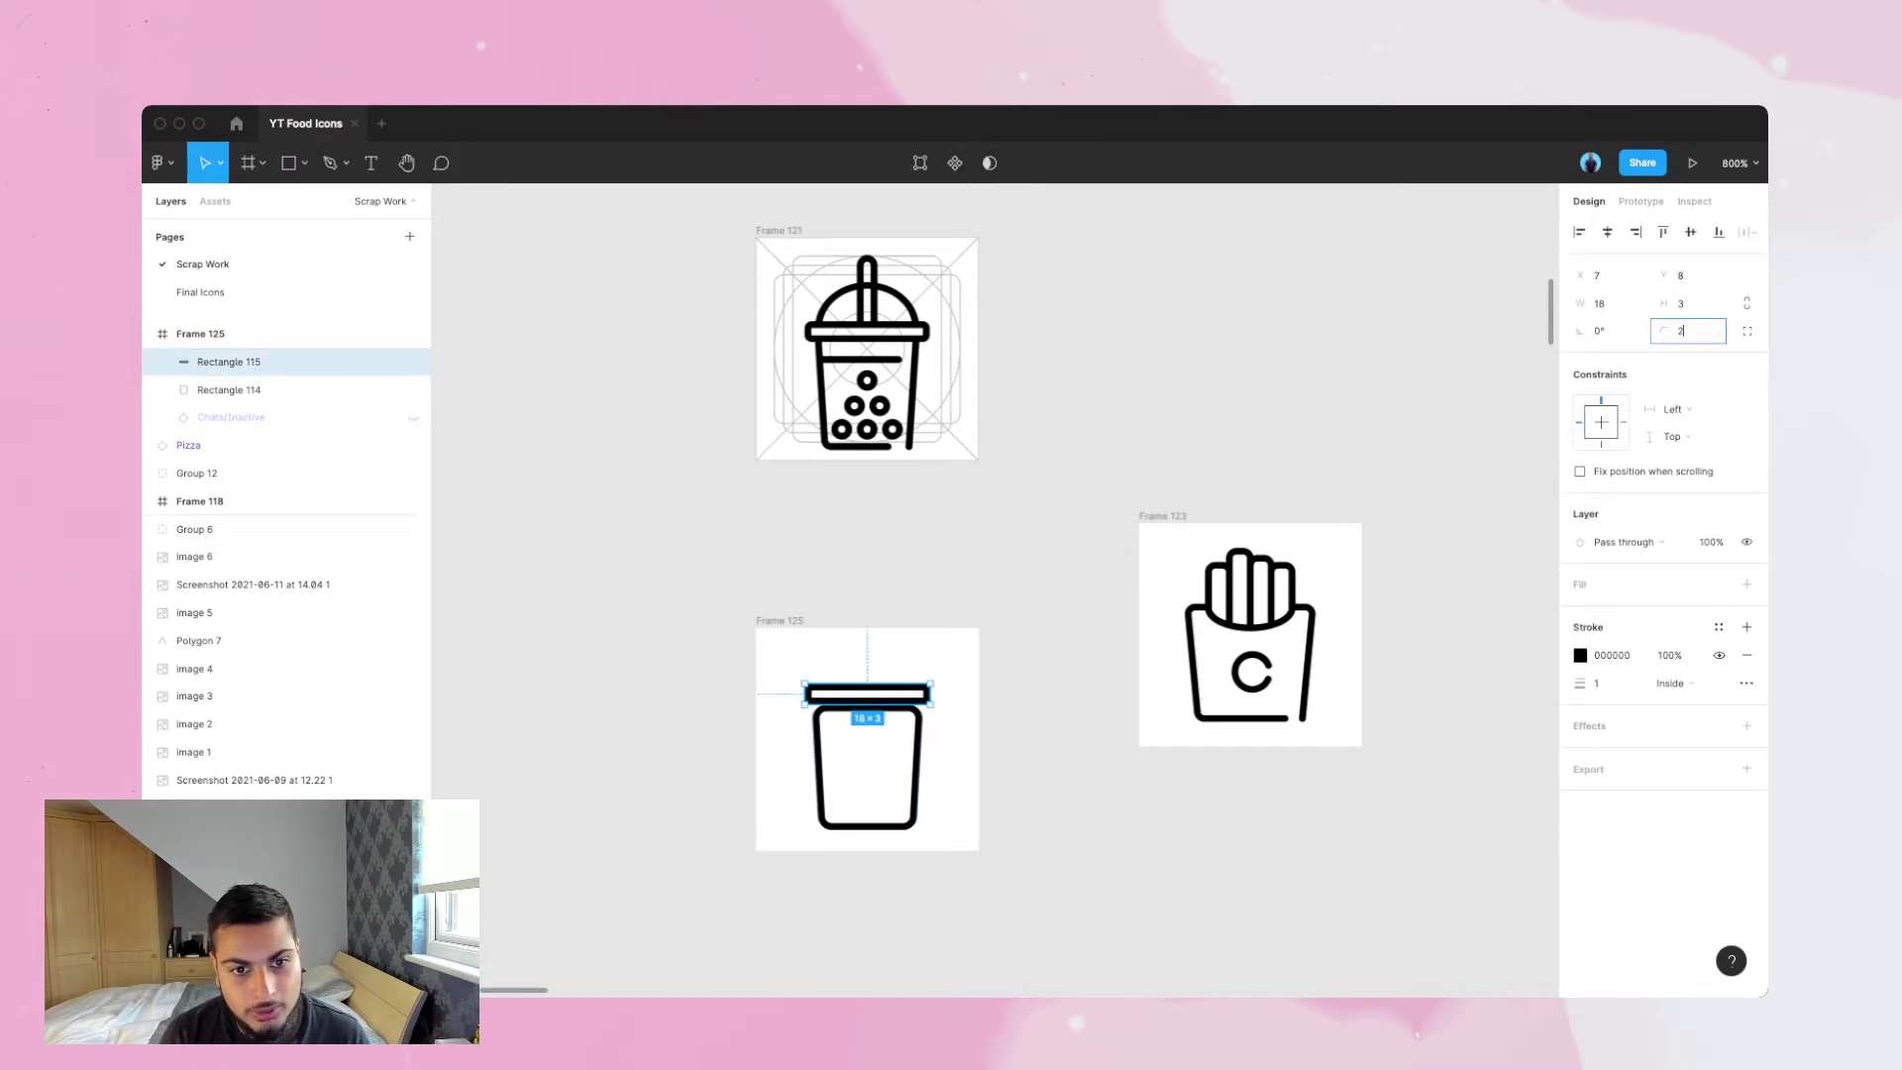
{"action": "key", "text": "Return"}
{"action": "key", "text": "Escape"}
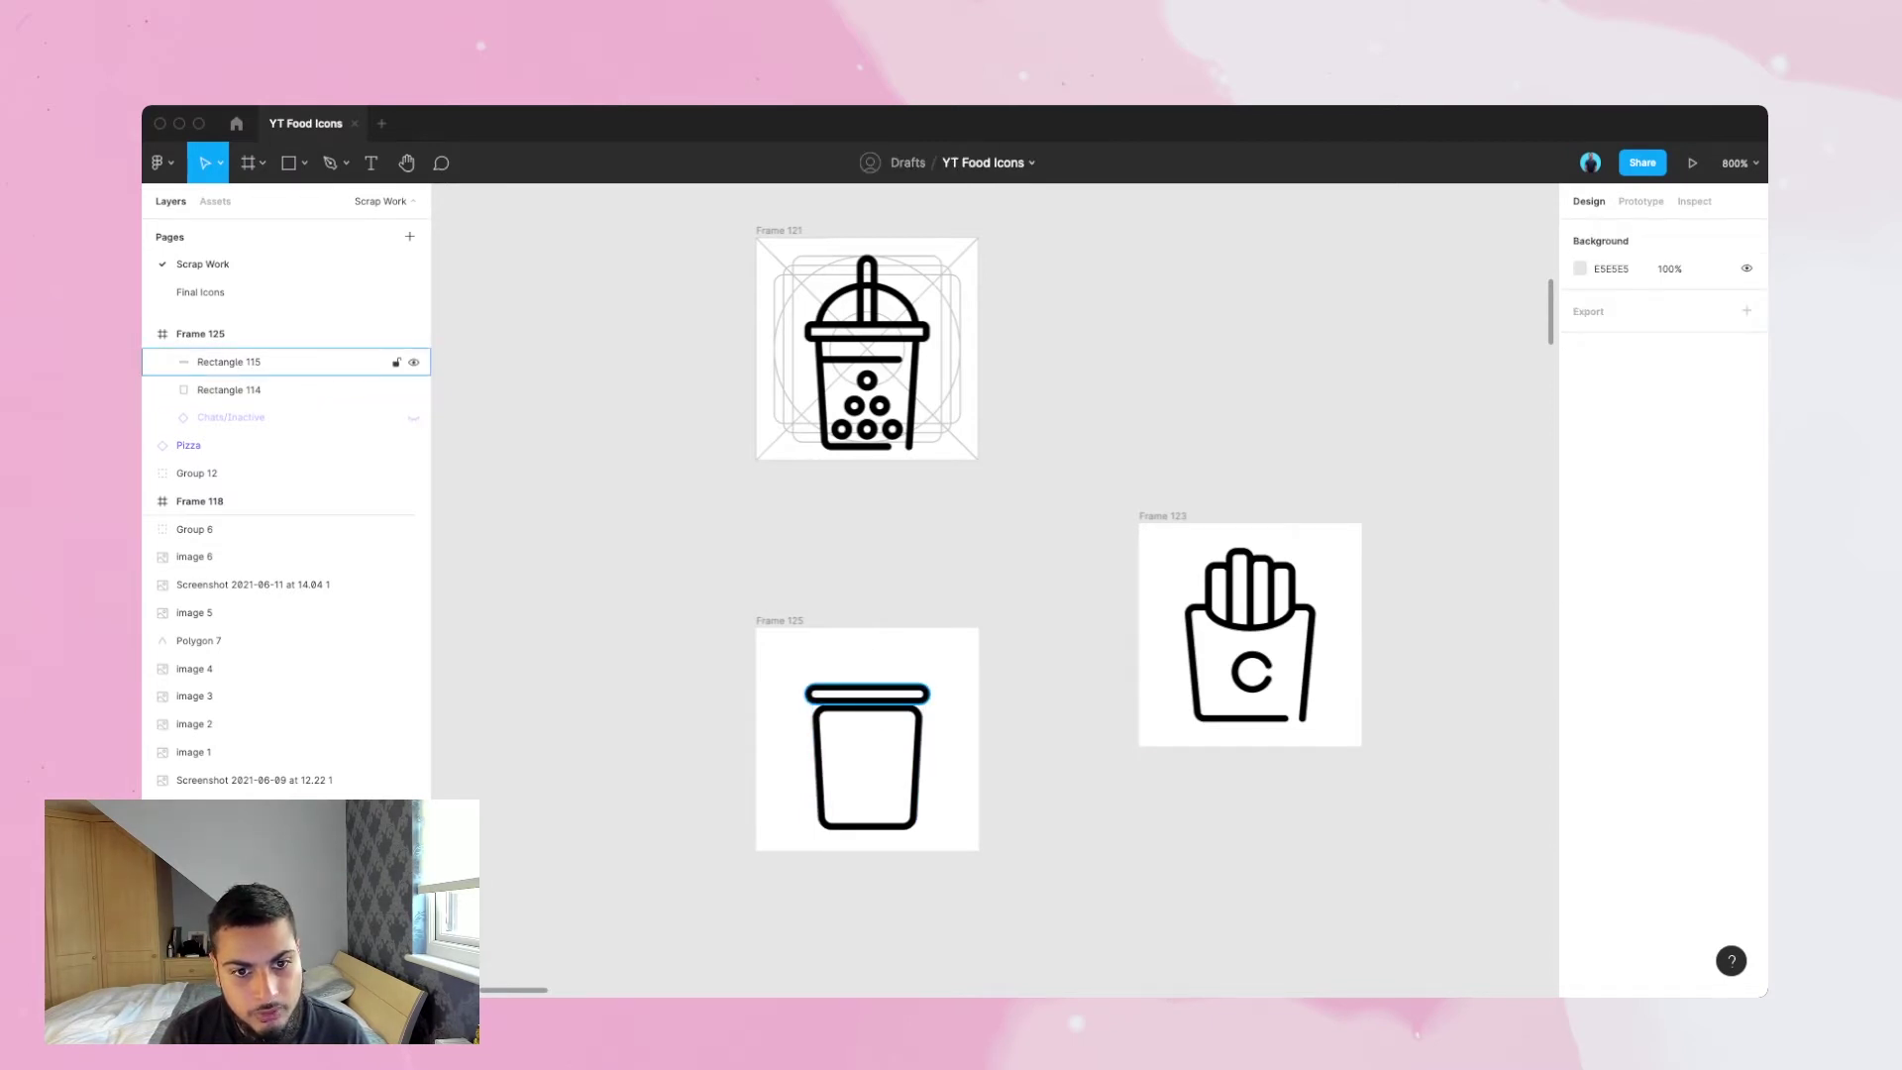
- Delete the cup's top edge in vector editing so its outline is open beneath the lid
{"action": "double_click", "coordinate": [867, 709]}
{"action": "left_click", "coordinate": [866, 704]}
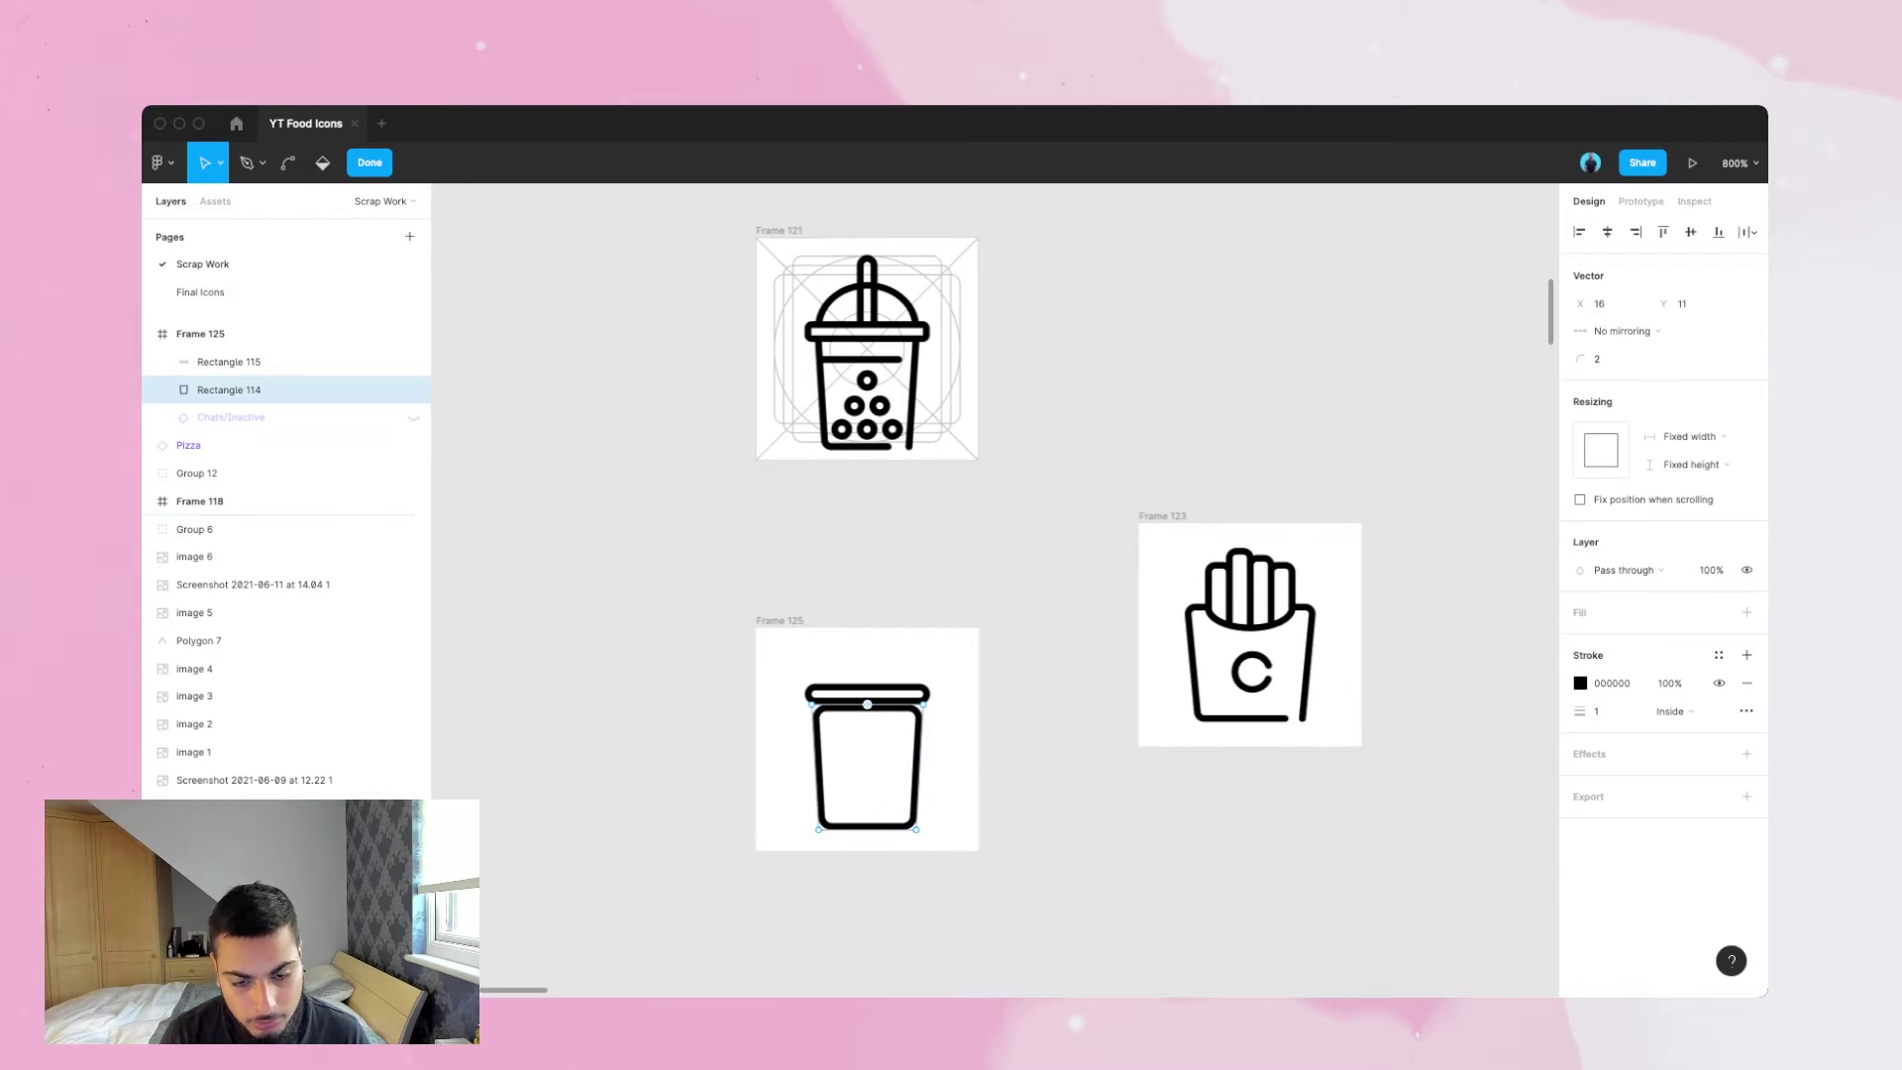
{"action": "key", "text": "Delete"}
{"action": "key", "text": "Escape"}
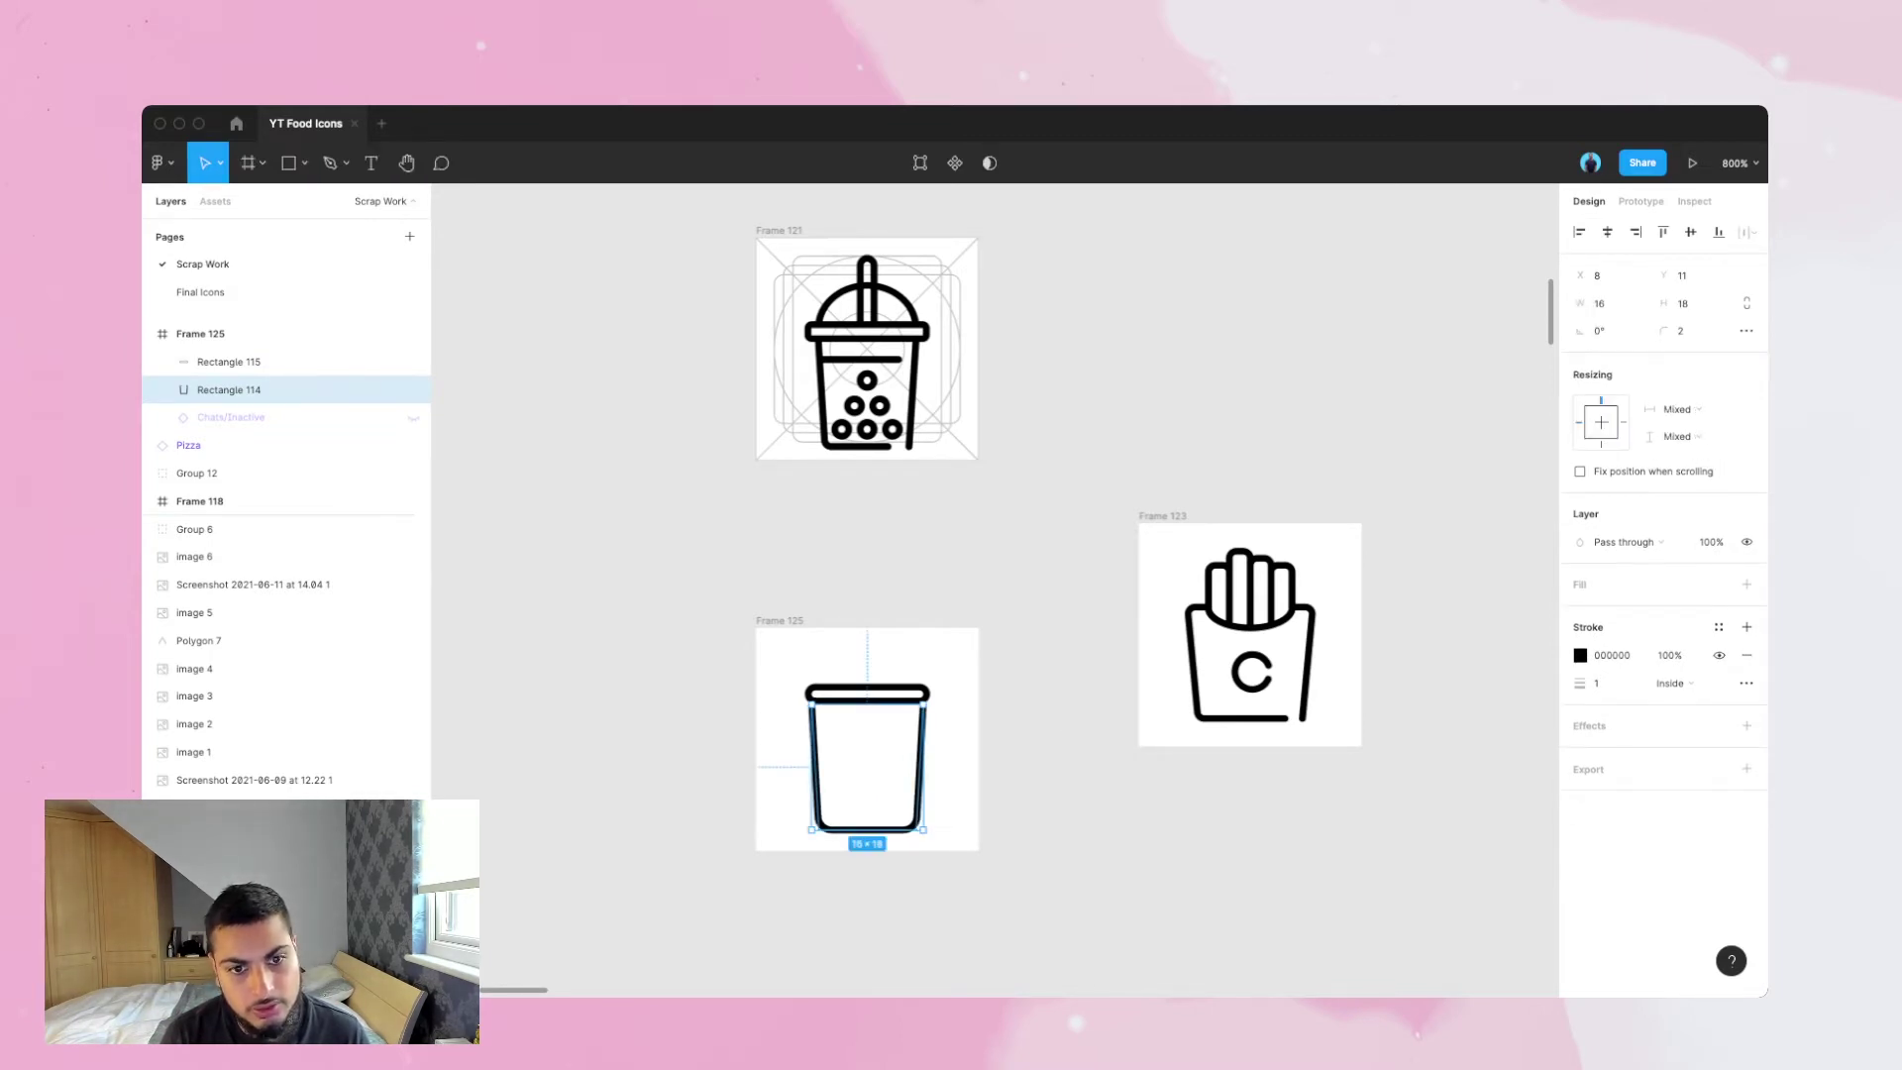
{"action": "key", "text": "Escape"}
- Widen the lid by 1 px on both its left and right sides
{"action": "left_click", "coordinate": [867, 700]}
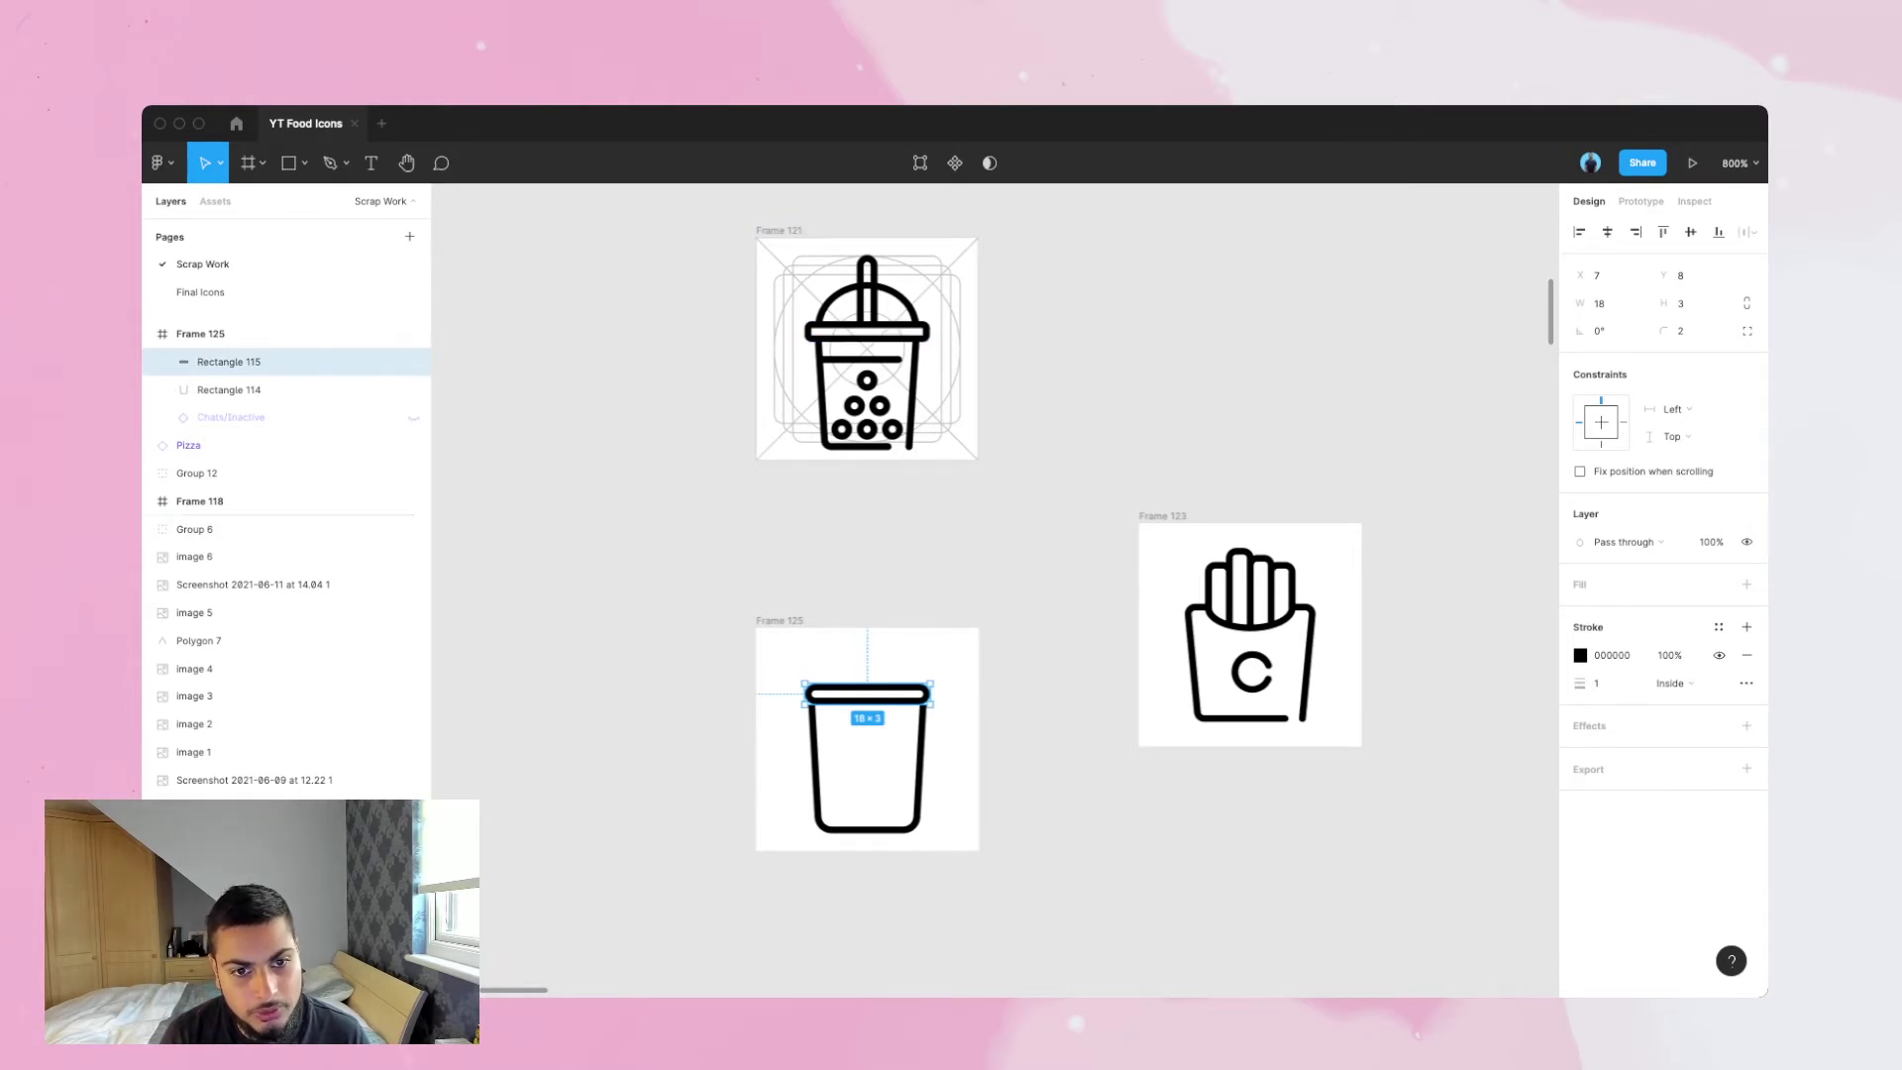
{"action": "left_click_drag", "start_coordinate": [804, 695], "coordinate": [797, 694]}
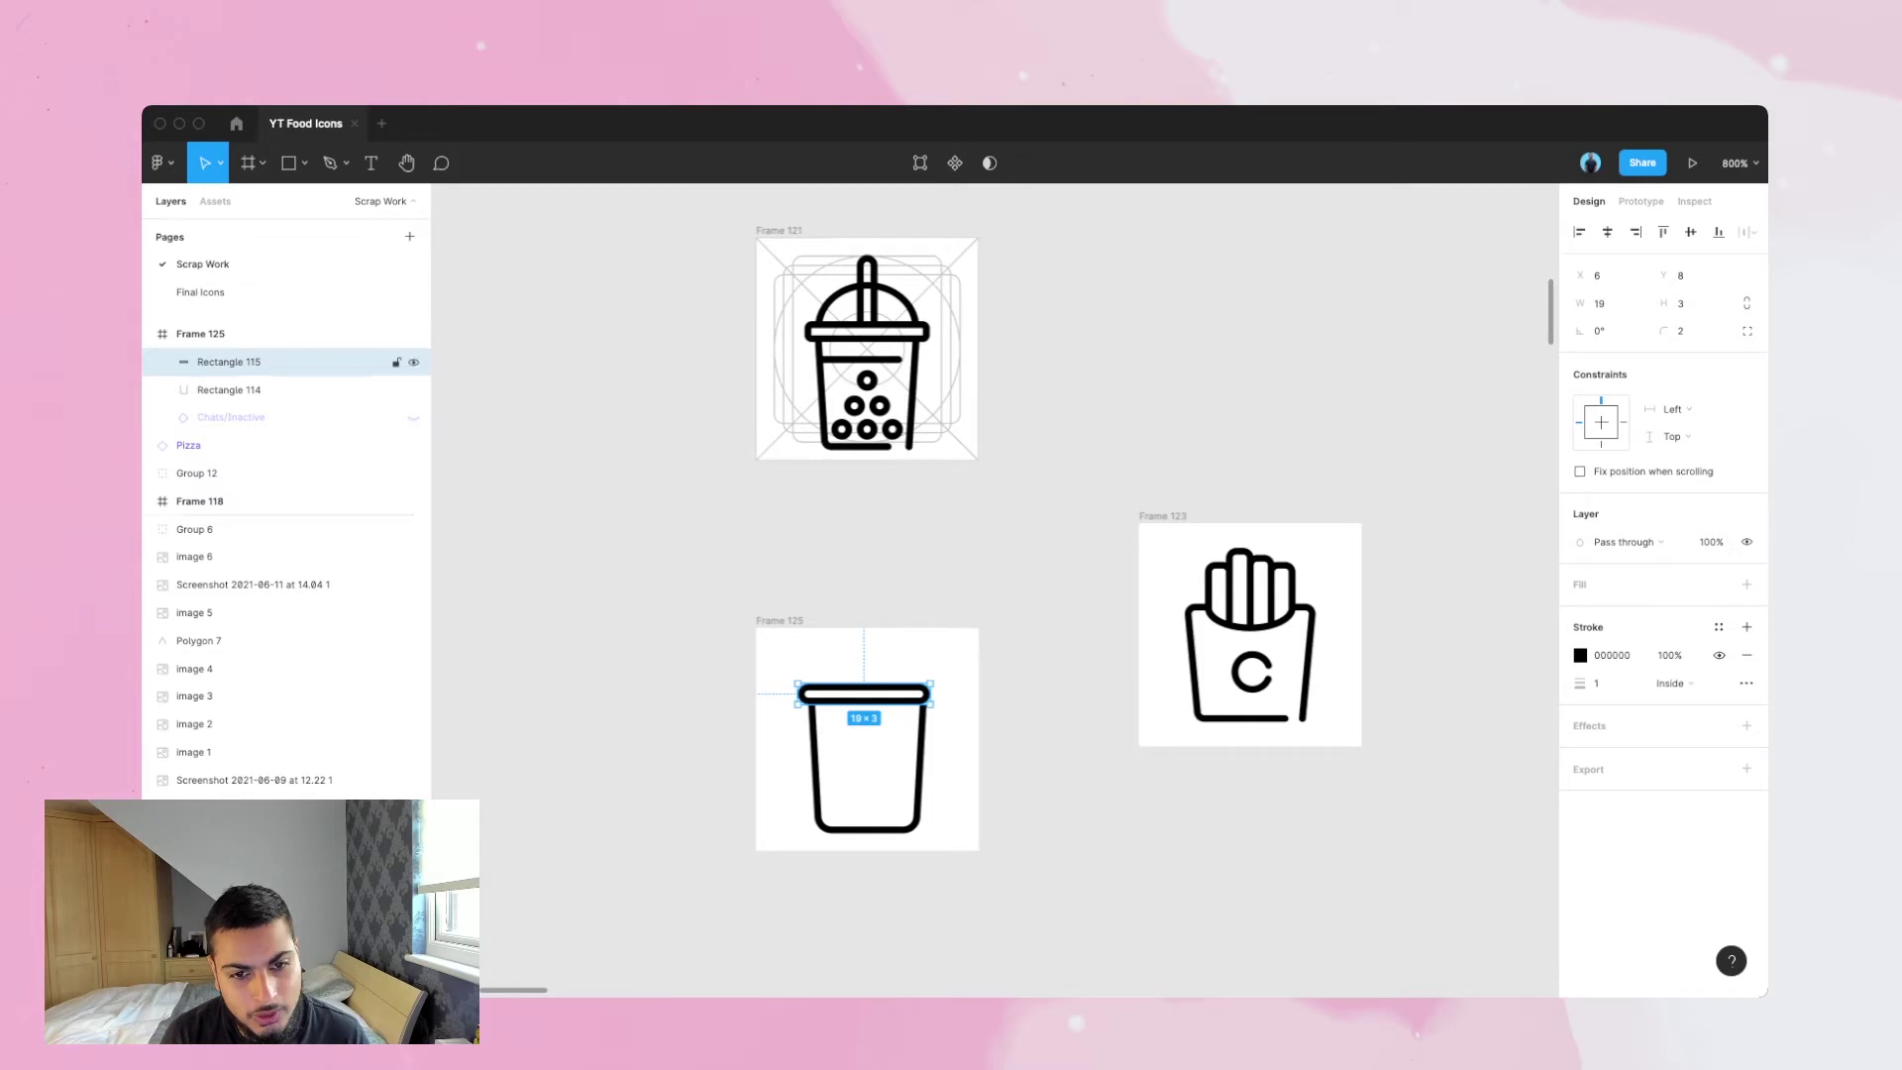
{"action": "left_click_drag", "start_coordinate": [931, 694], "coordinate": [936, 694]}
{"action": "key", "text": "Escape"}
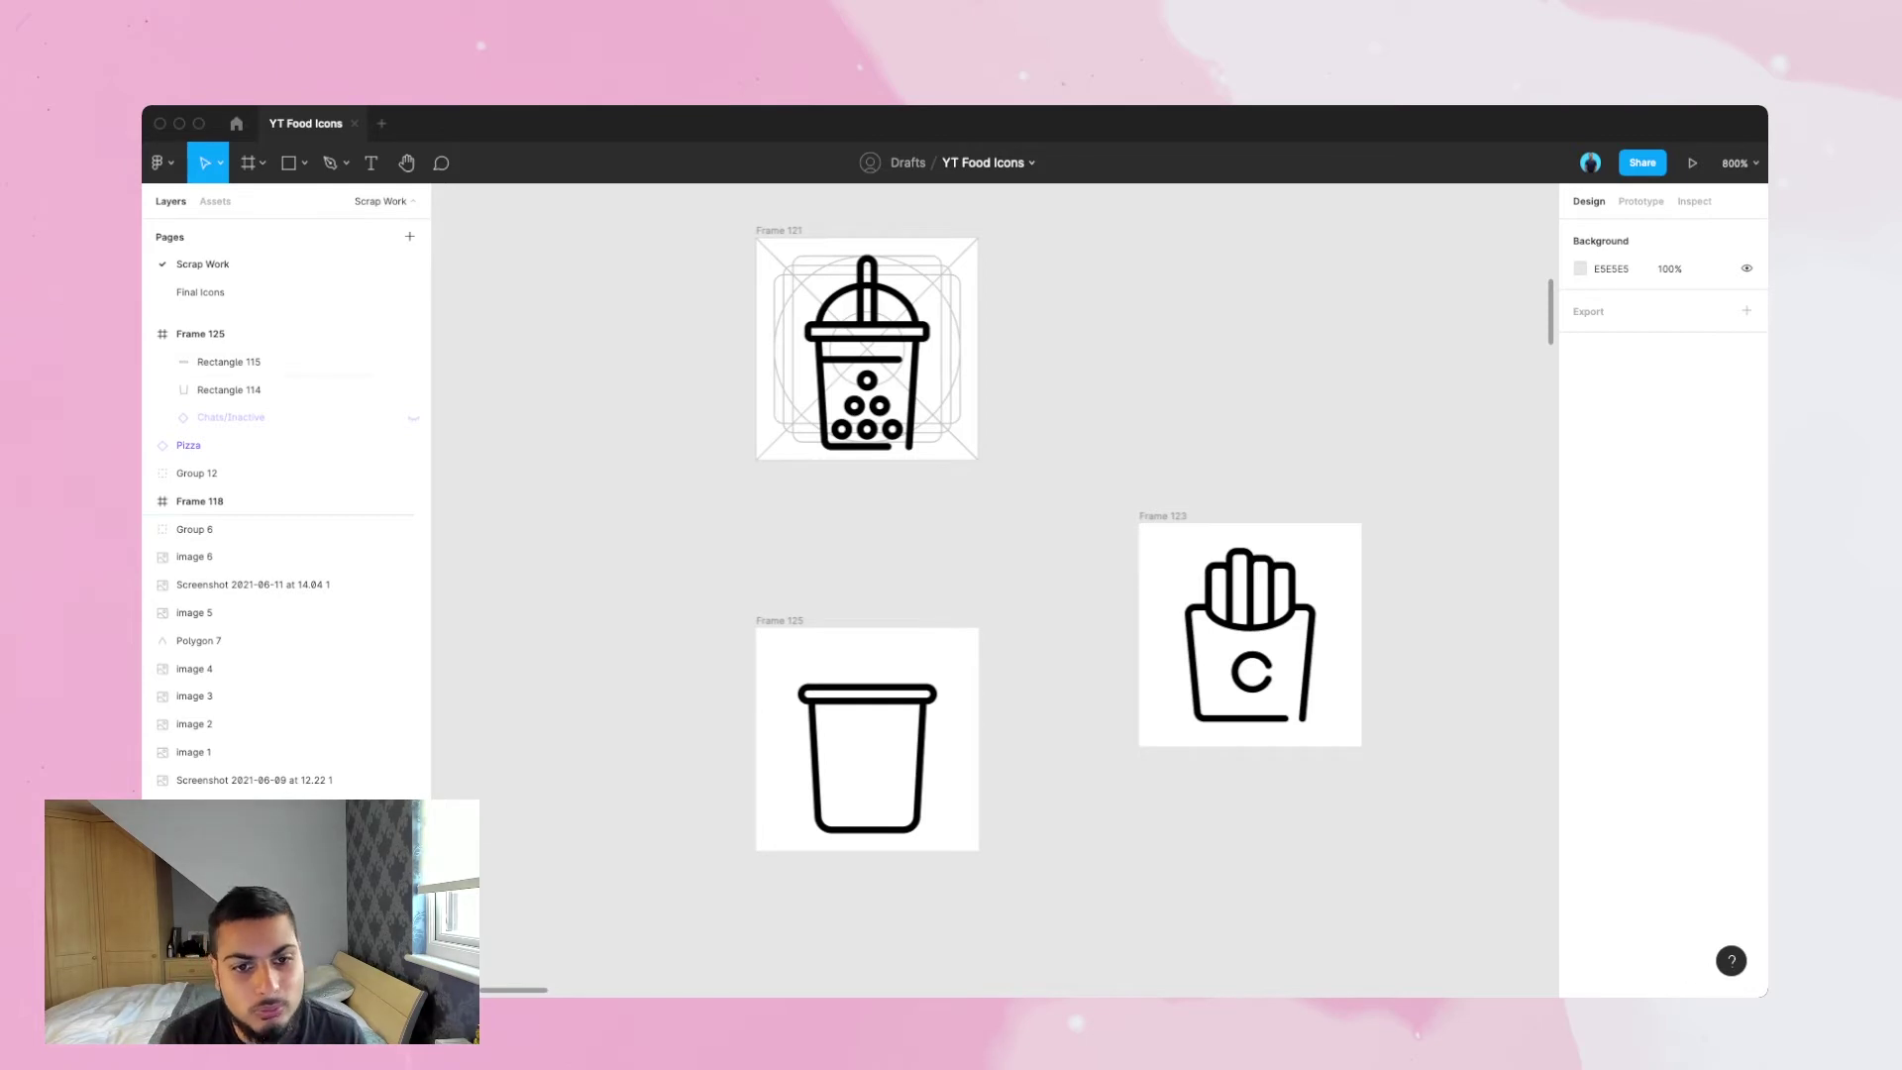
- Show the keyline grid in Frame 125 to check how the cup sits on it, and hide it again
{"action": "left_click", "coordinate": [228, 362]}
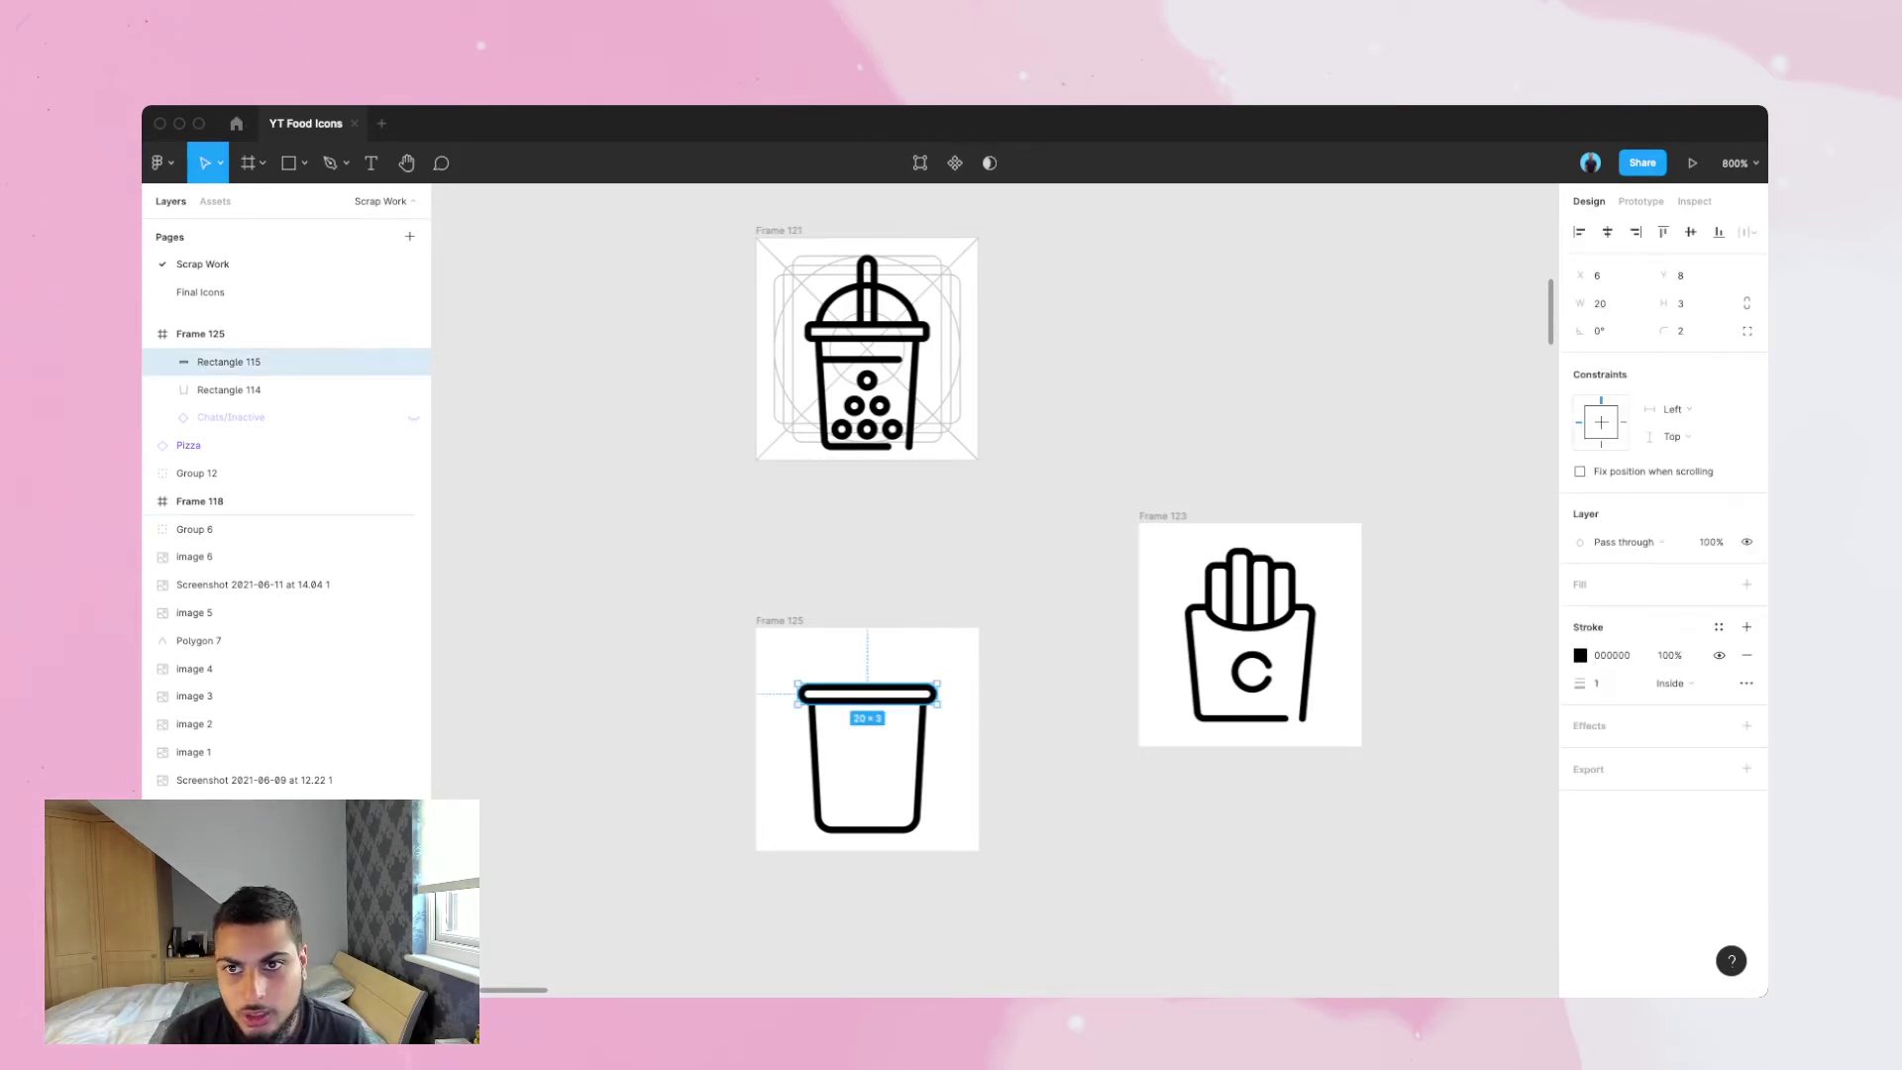
{"action": "key", "text": "Escape"}
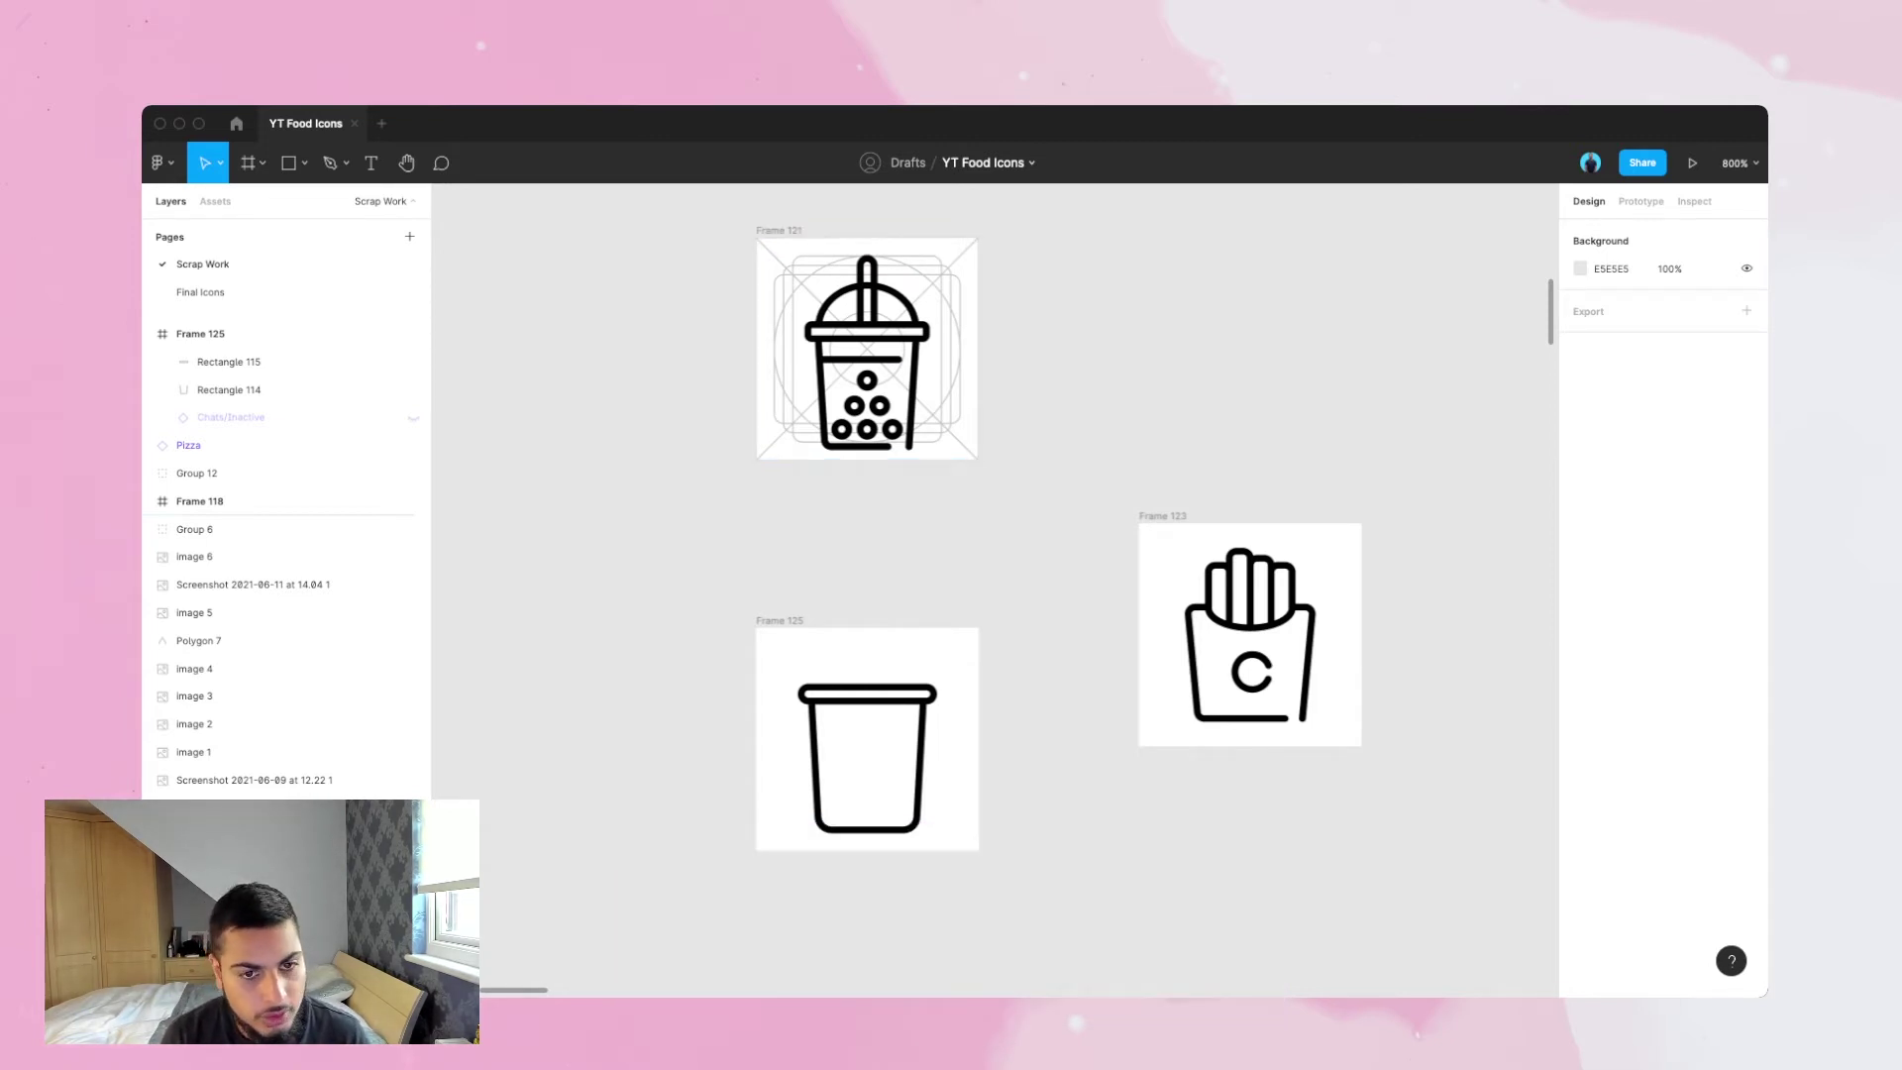
{"action": "left_click", "coordinate": [297, 333]}
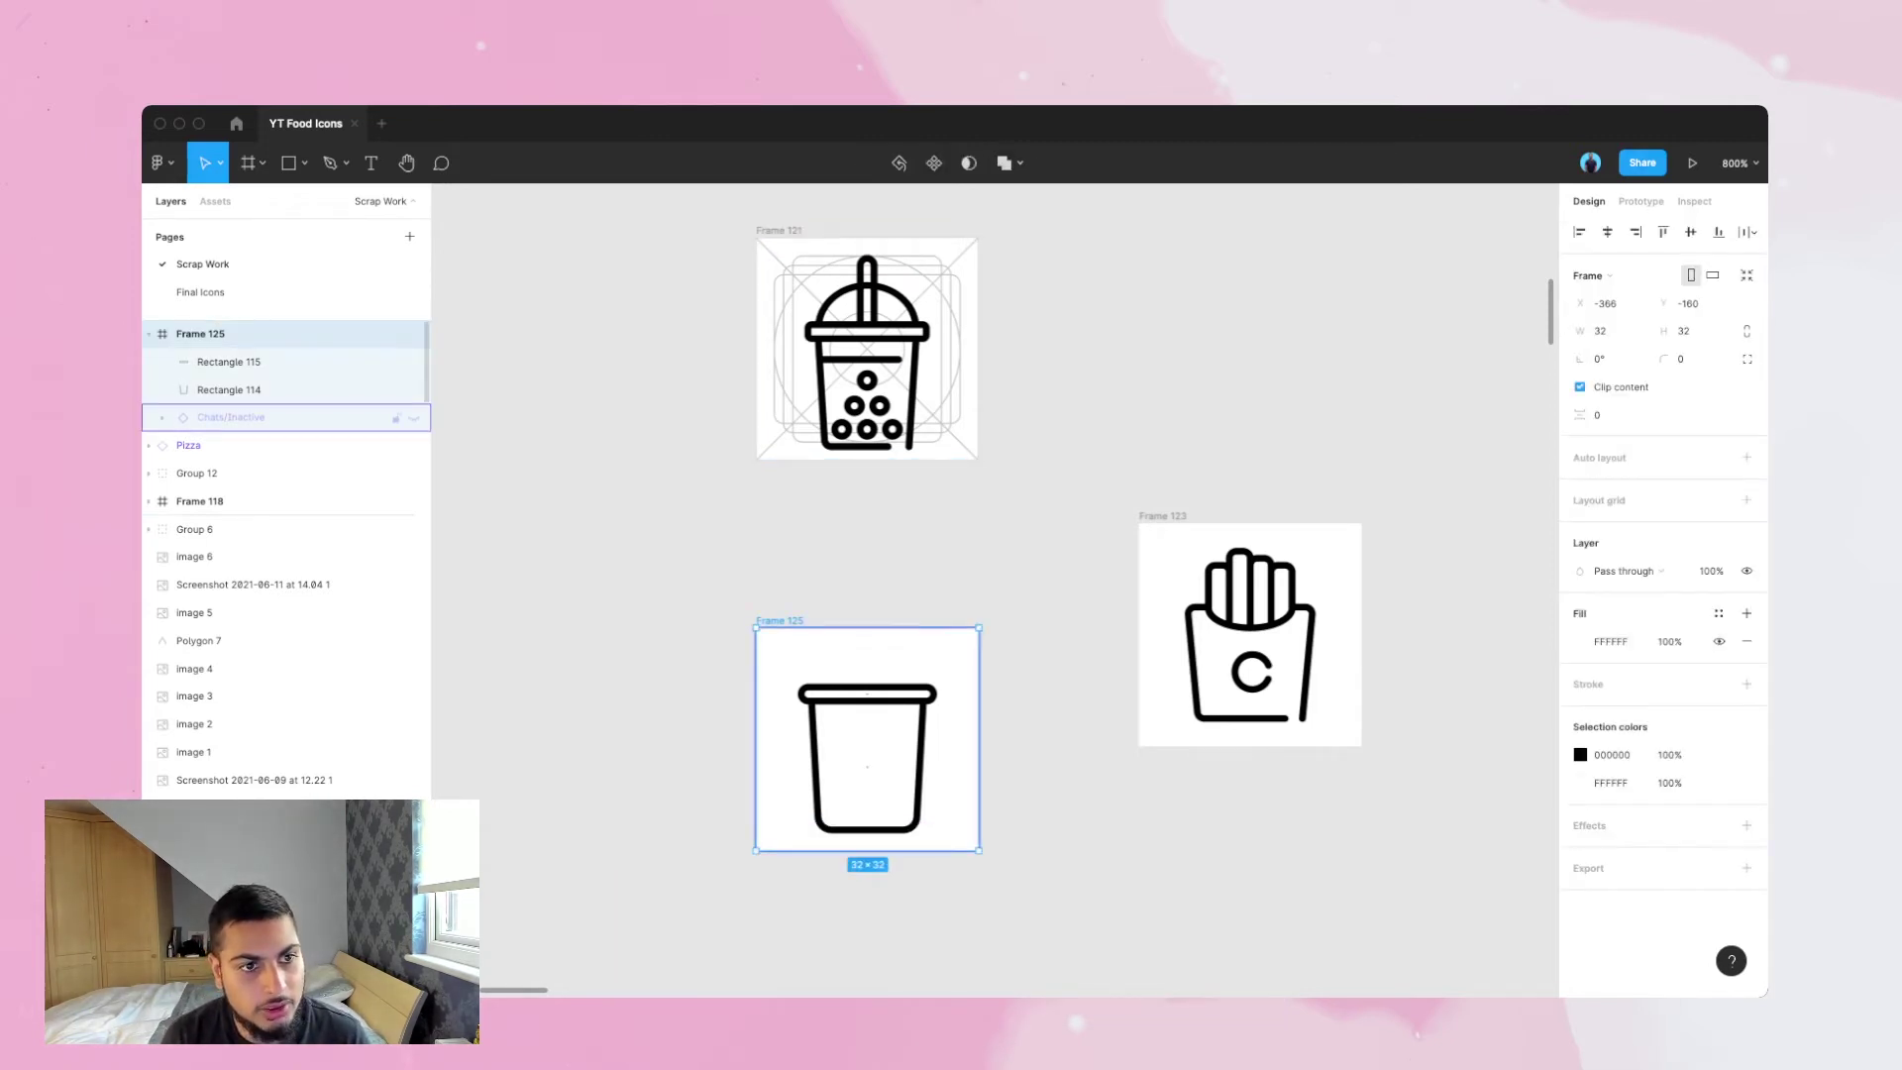
{"action": "left_click", "coordinate": [414, 418]}
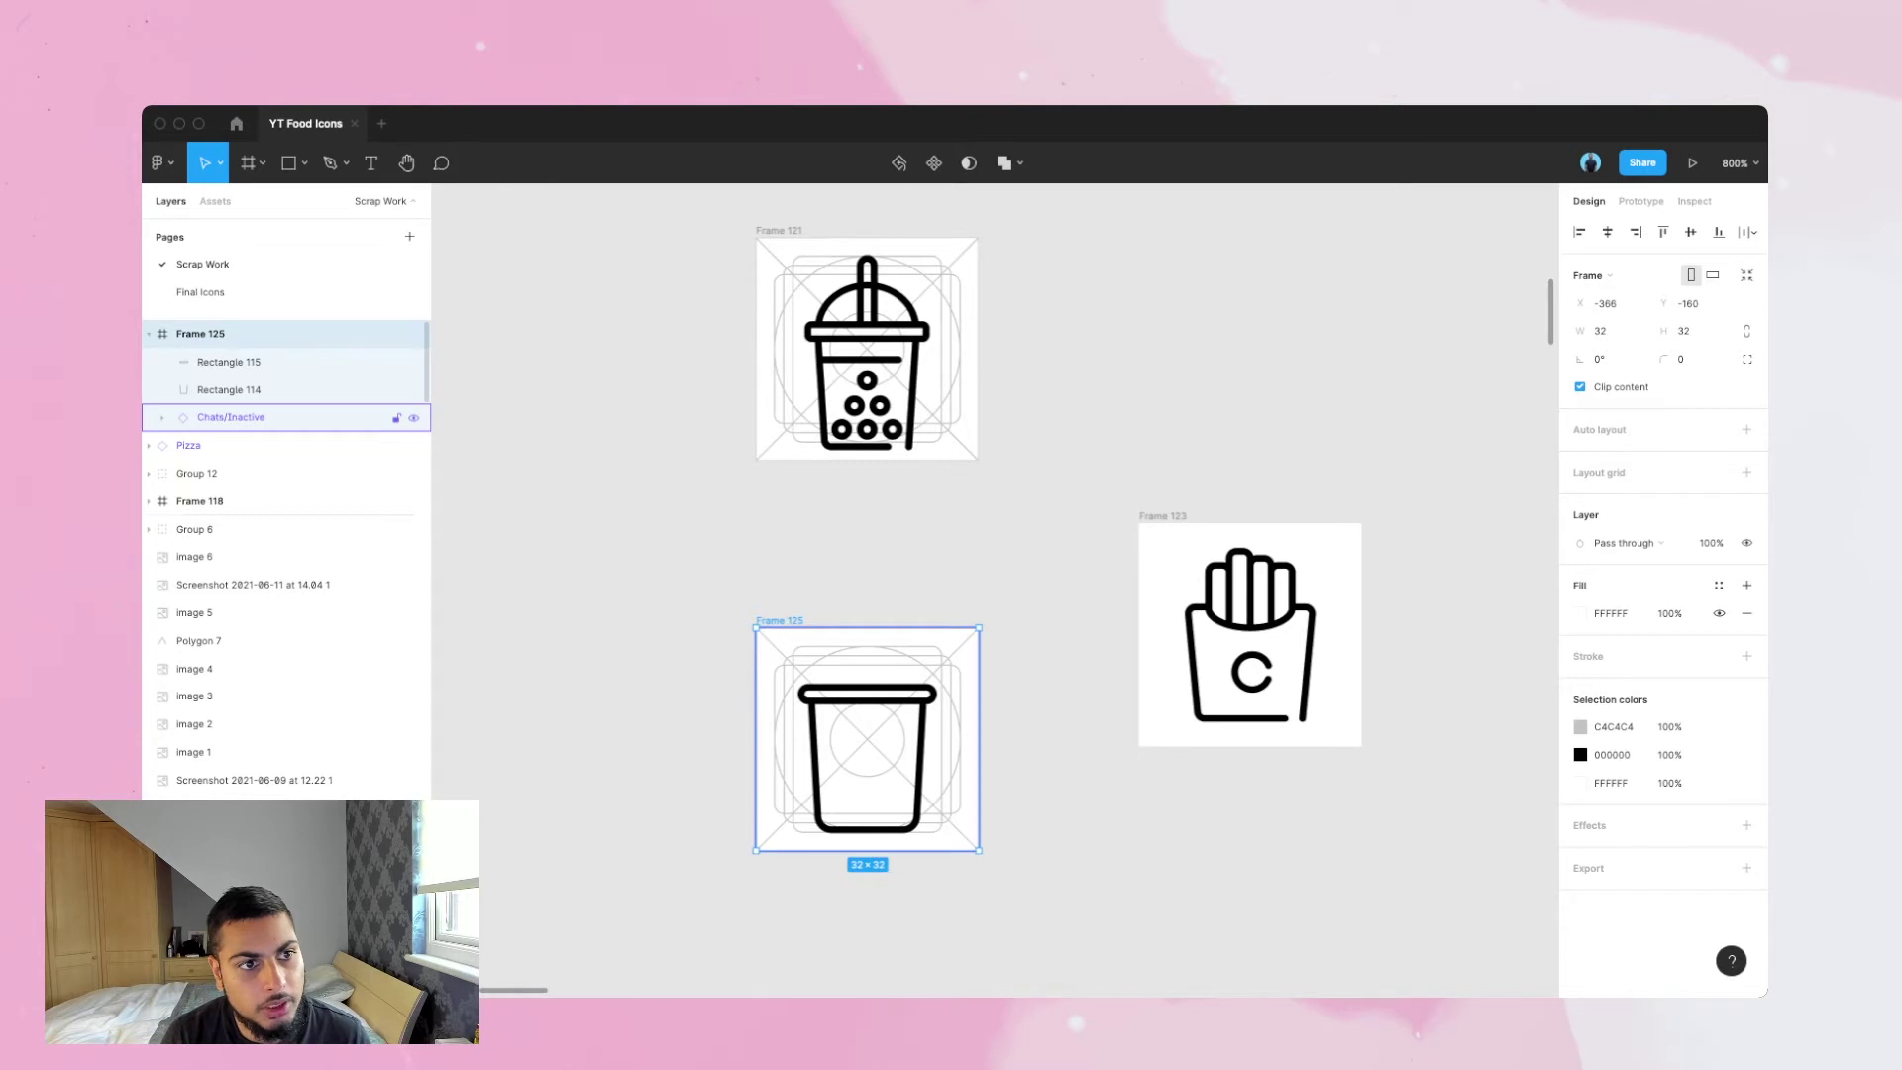
{"action": "left_click", "coordinate": [414, 418]}
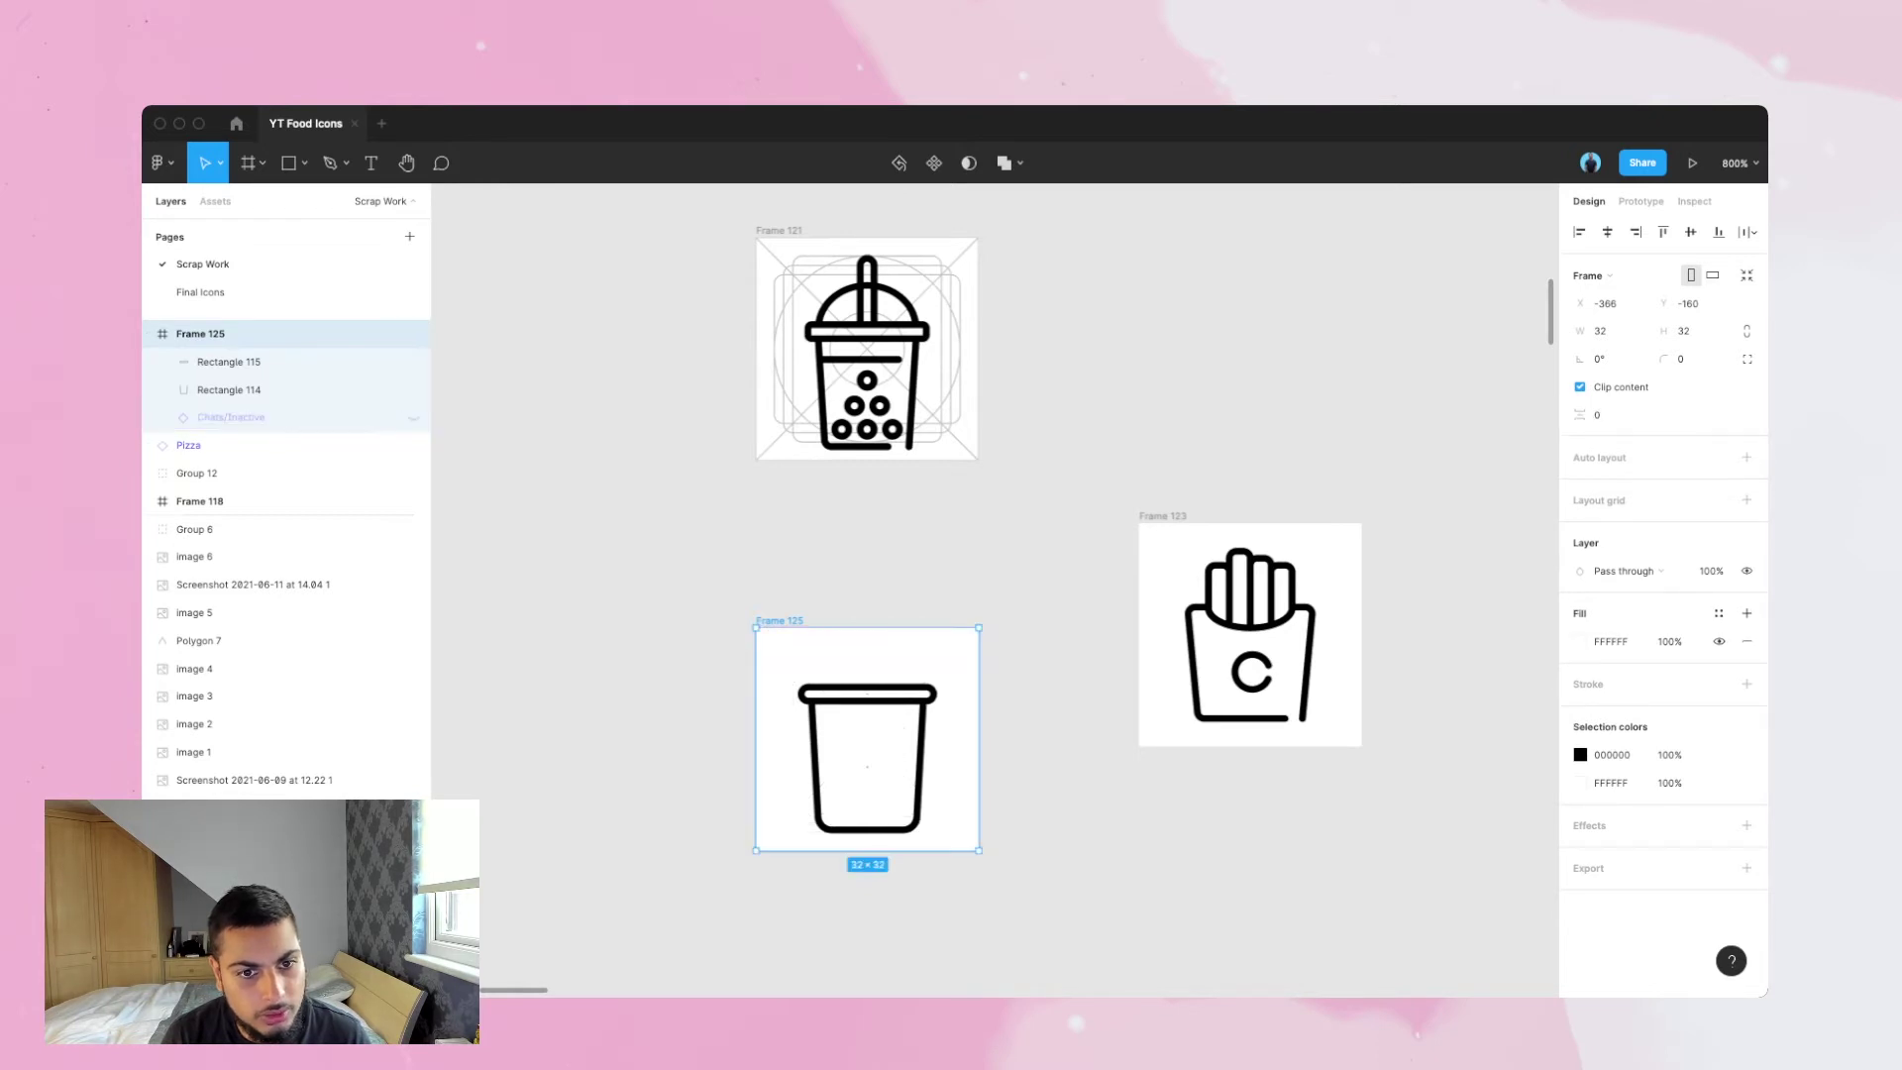
{"action": "left_click", "coordinate": [673, 595]}
- Draw an 18 × 18 circle centred horizontally over the lid, with a 1 px black inside stroke and no fill
{"action": "key", "text": "p"}
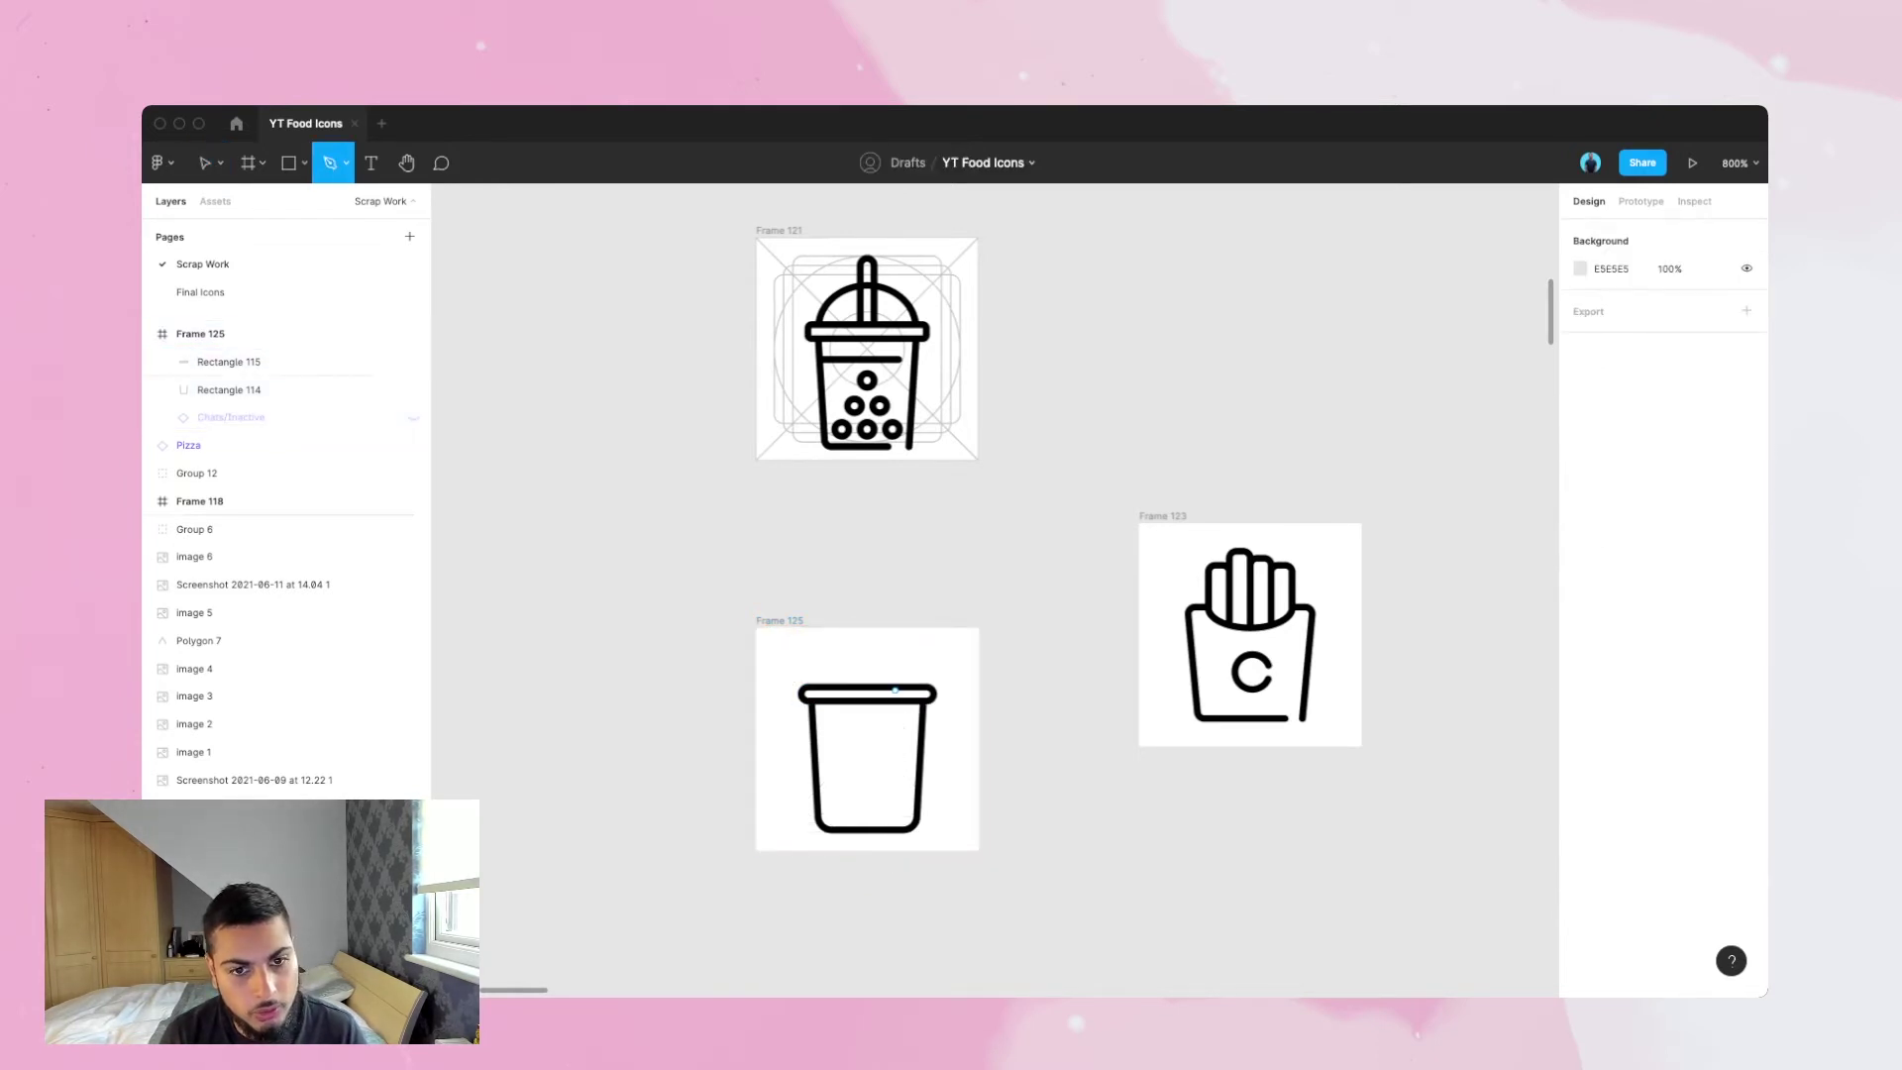
{"action": "key", "text": "Escape"}
{"action": "key", "text": "o"}
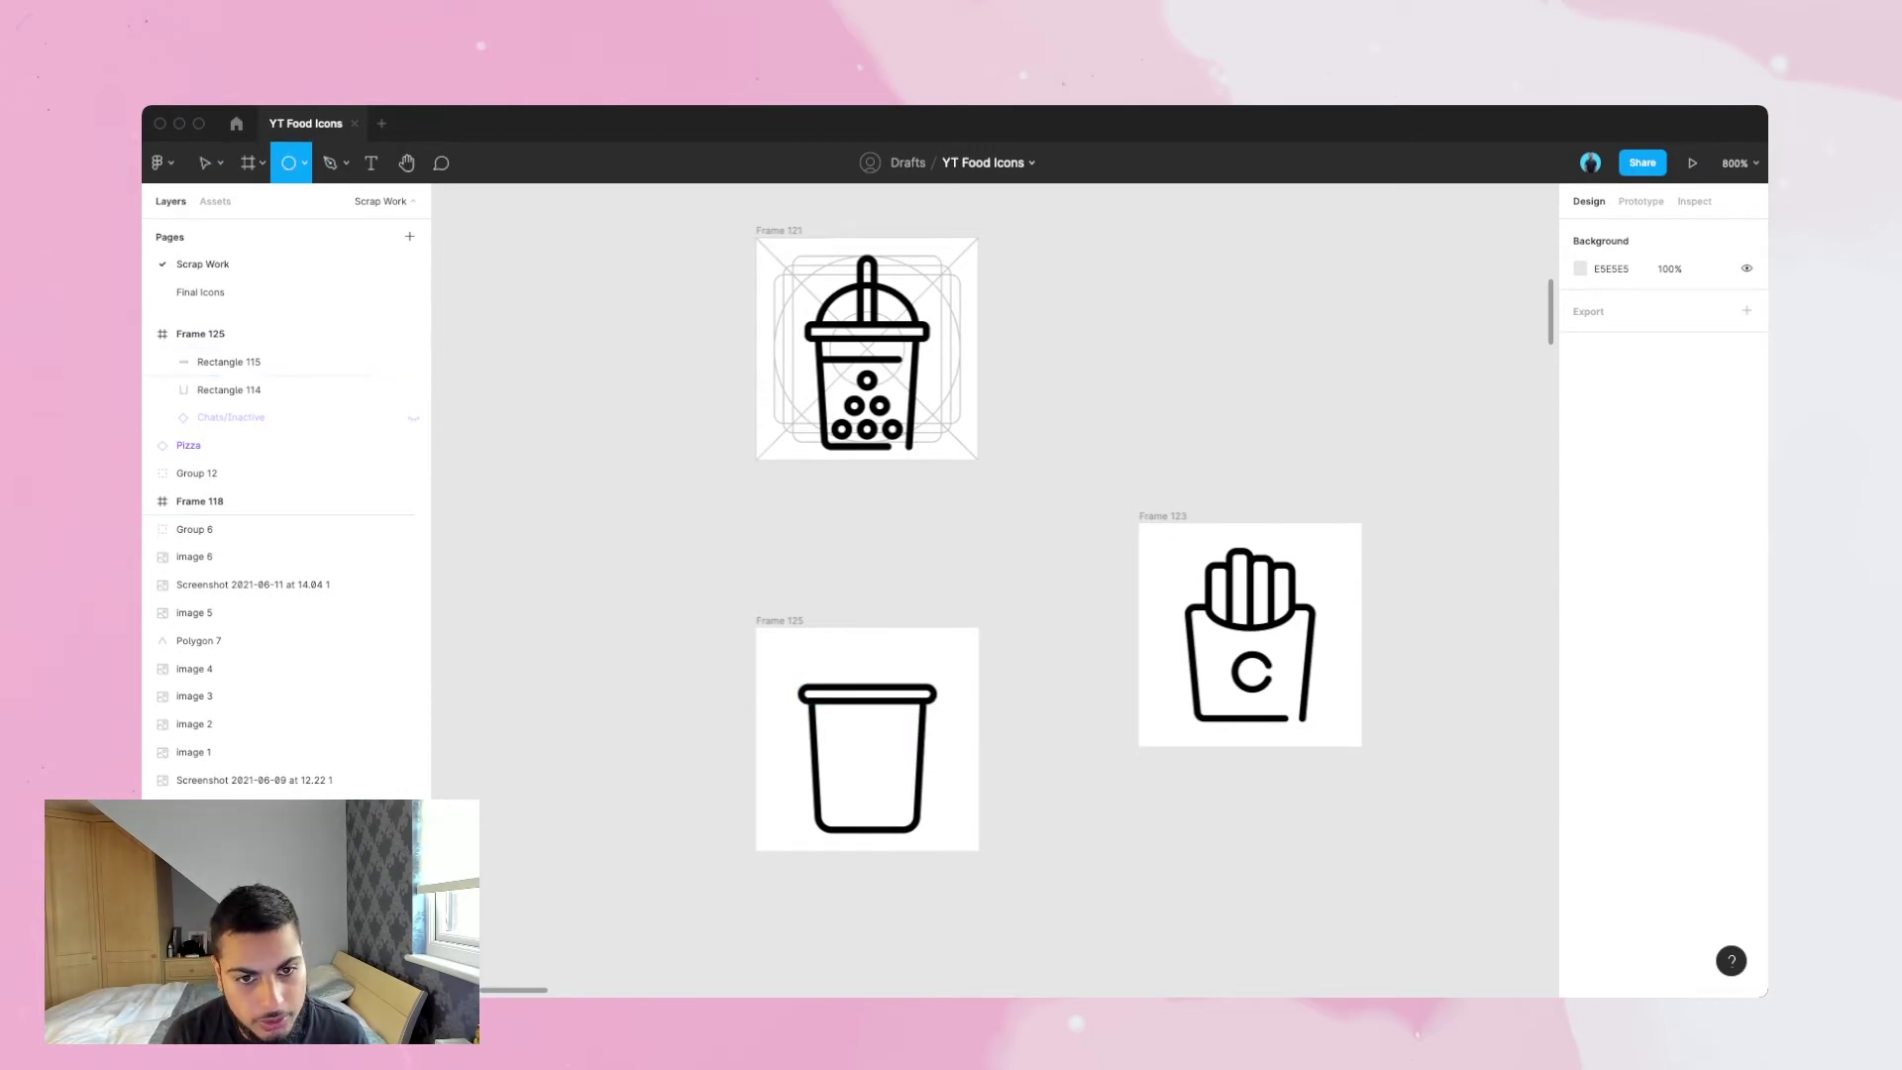
{"action": "left_click_drag", "start_coordinate": [795, 585], "coordinate": [900, 699]}
{"action": "left_click_drag", "start_coordinate": [847, 640], "coordinate": [866, 705]}
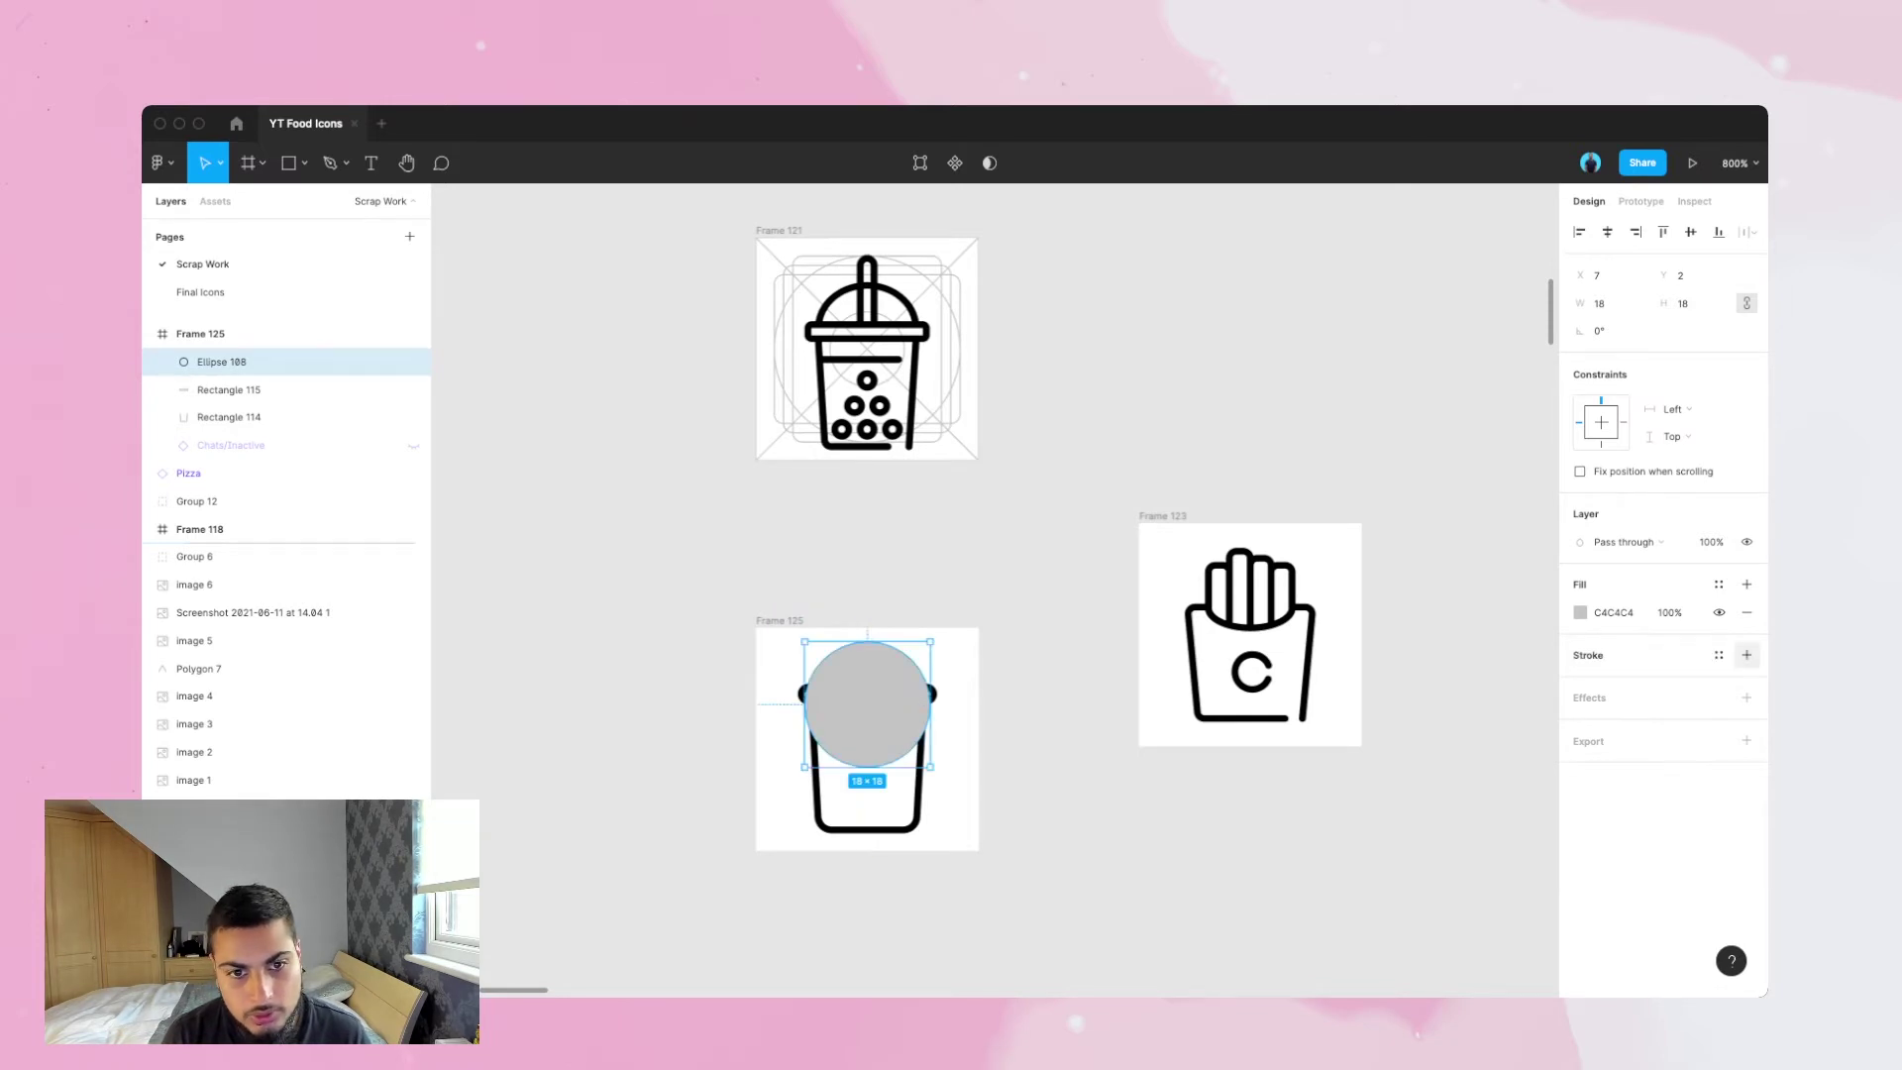
{"action": "left_click", "coordinate": [1746, 654]}
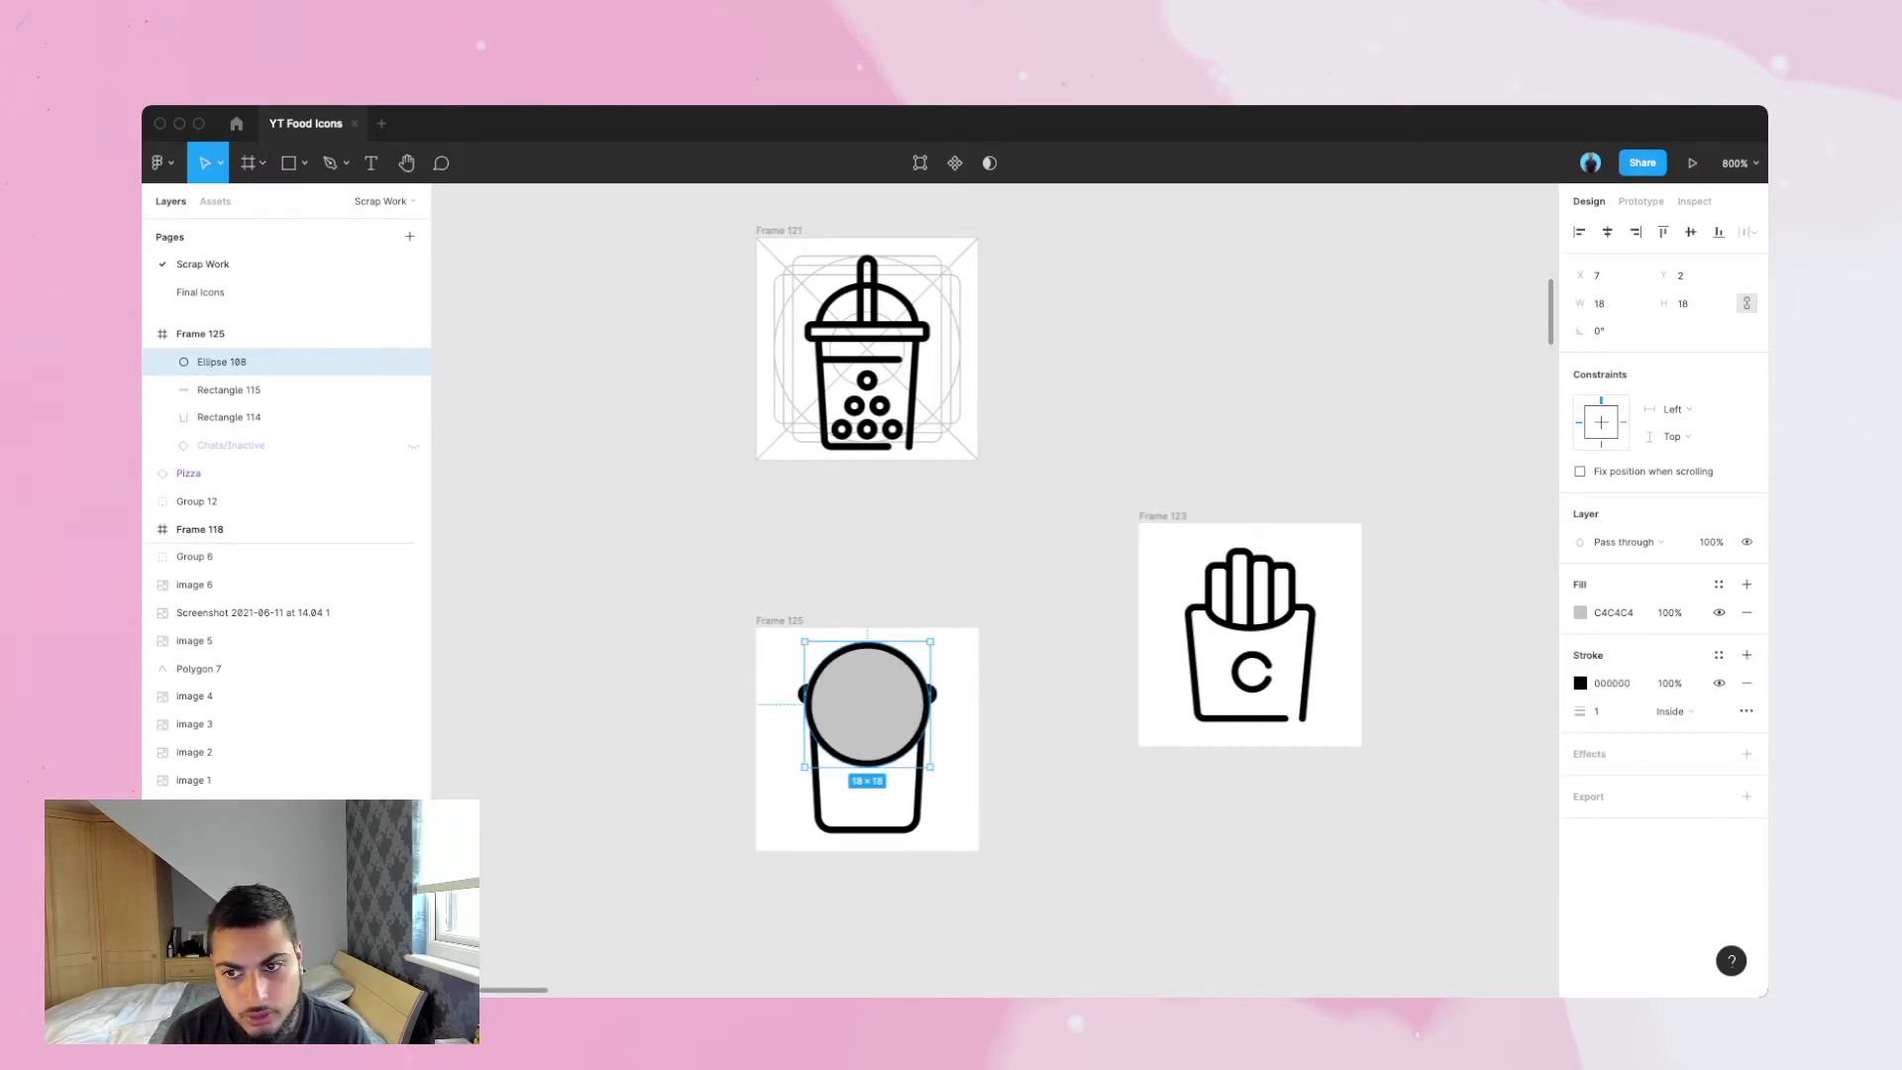
{"action": "left_click", "coordinate": [1747, 612]}
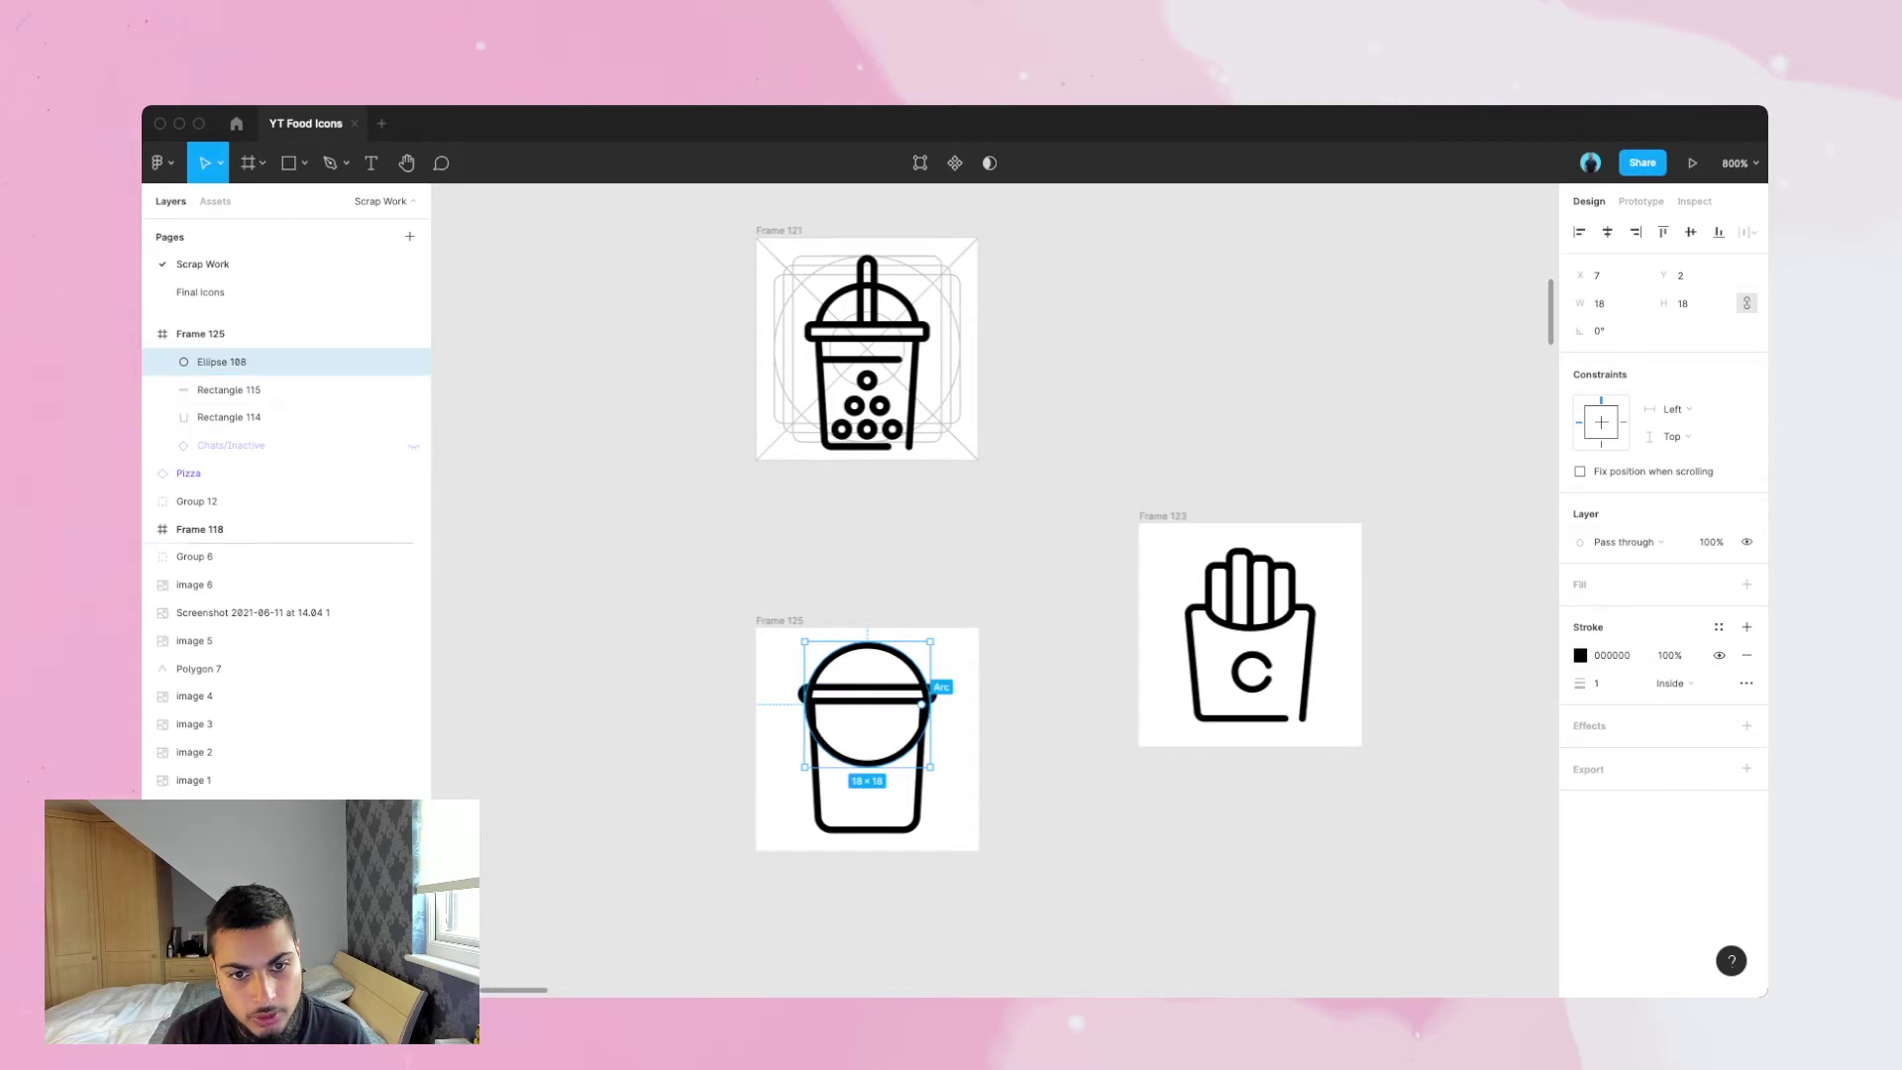
- Turn the circle into a half dome with a 50% sweep rotated 180°, and centre it on the lid's upper edge
{"action": "left_click", "coordinate": [925, 702]}
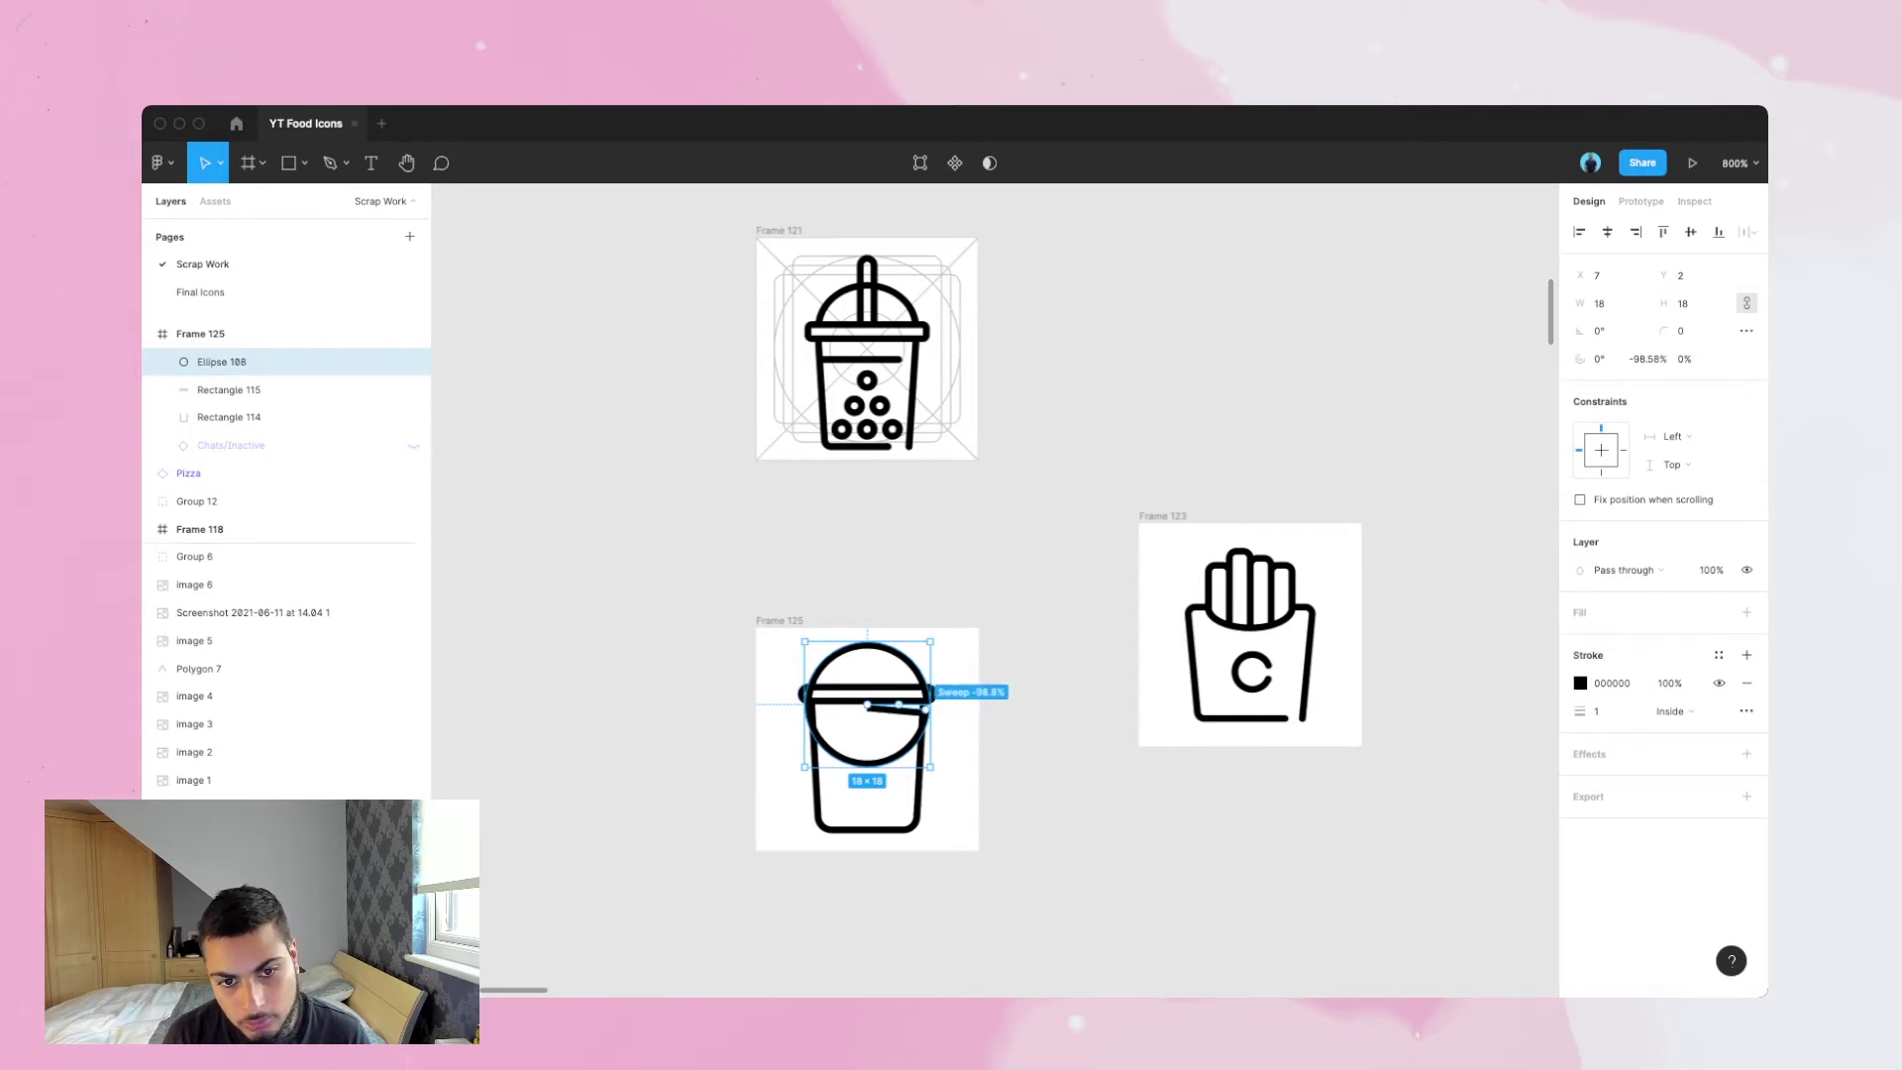
{"action": "left_click_drag", "start_coordinate": [925, 702], "coordinate": [804, 703]}
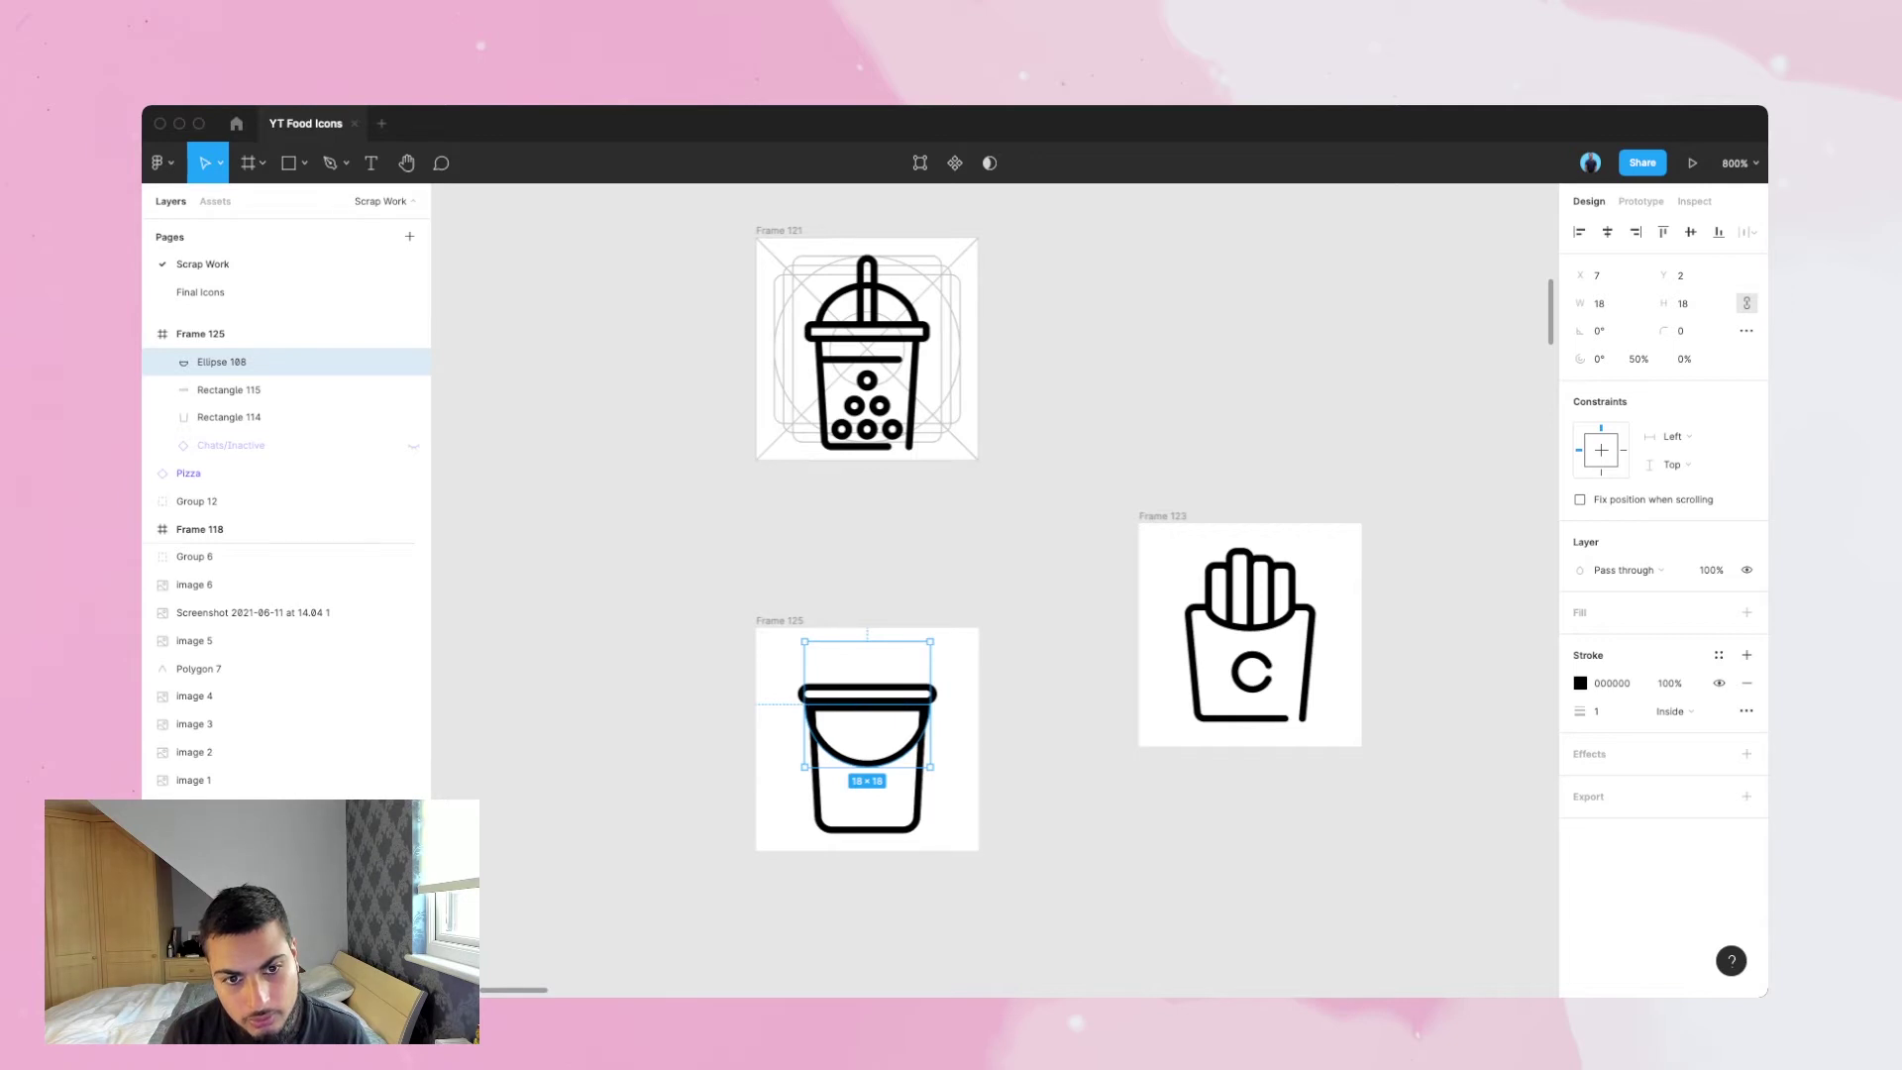
{"action": "left_click", "coordinate": [715, 723]}
{"action": "left_click_drag", "start_coordinate": [832, 753], "coordinate": [922, 586]}
{"action": "key", "text": "Escape"}
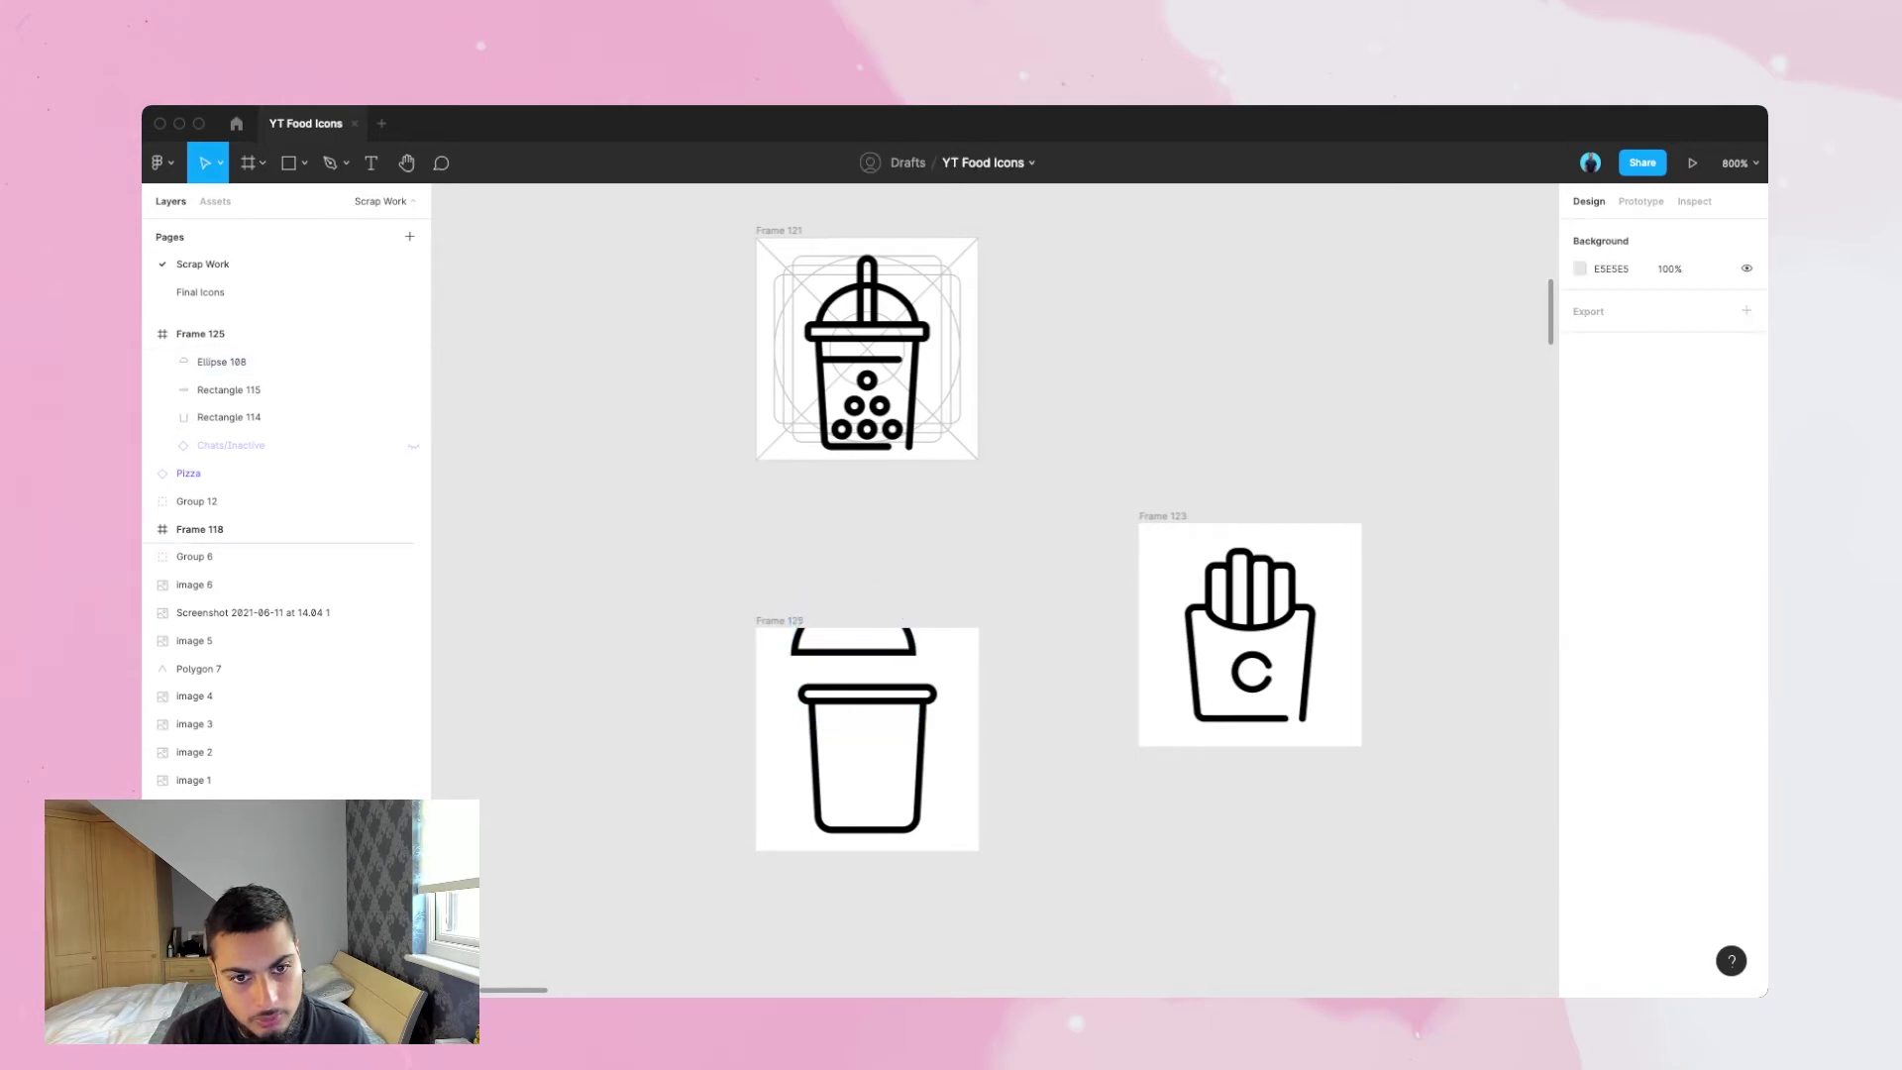
{"action": "left_click_drag", "start_coordinate": [853, 651], "coordinate": [867, 679]}
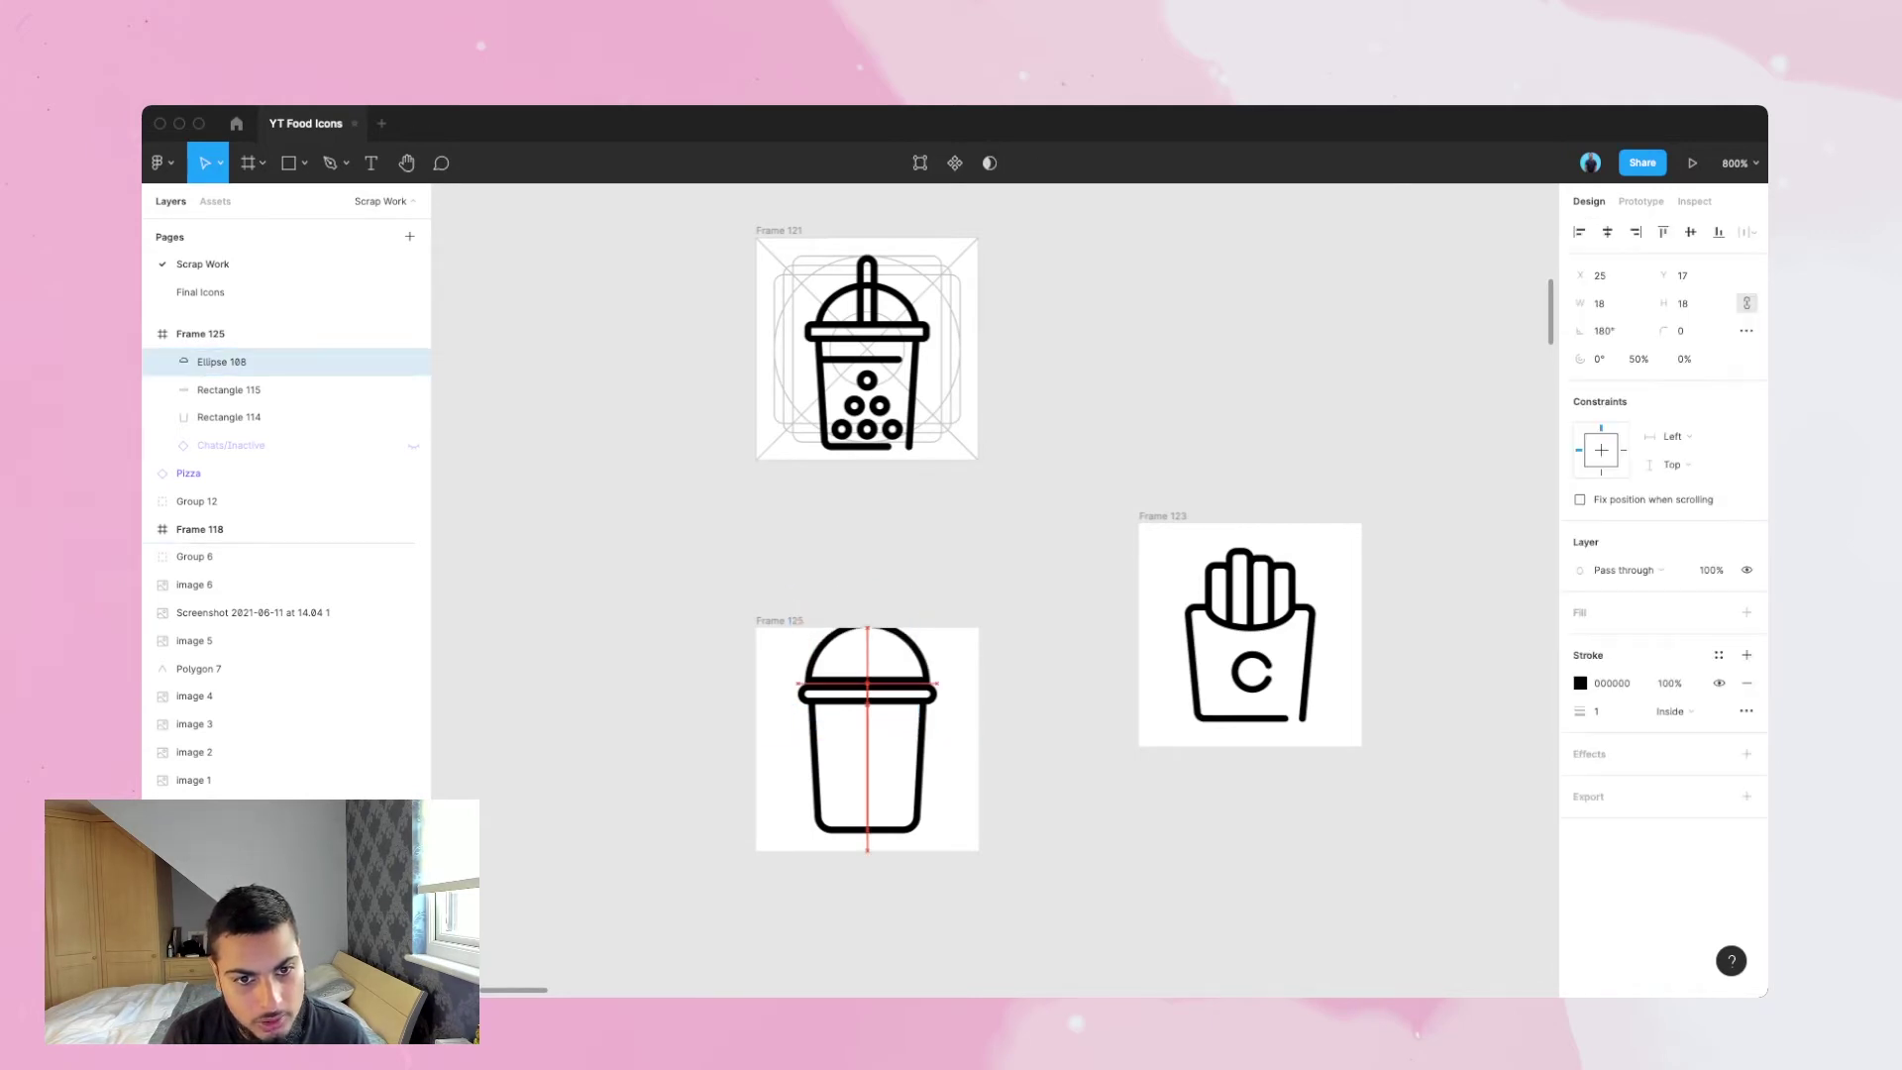
{"action": "key", "text": "Escape"}
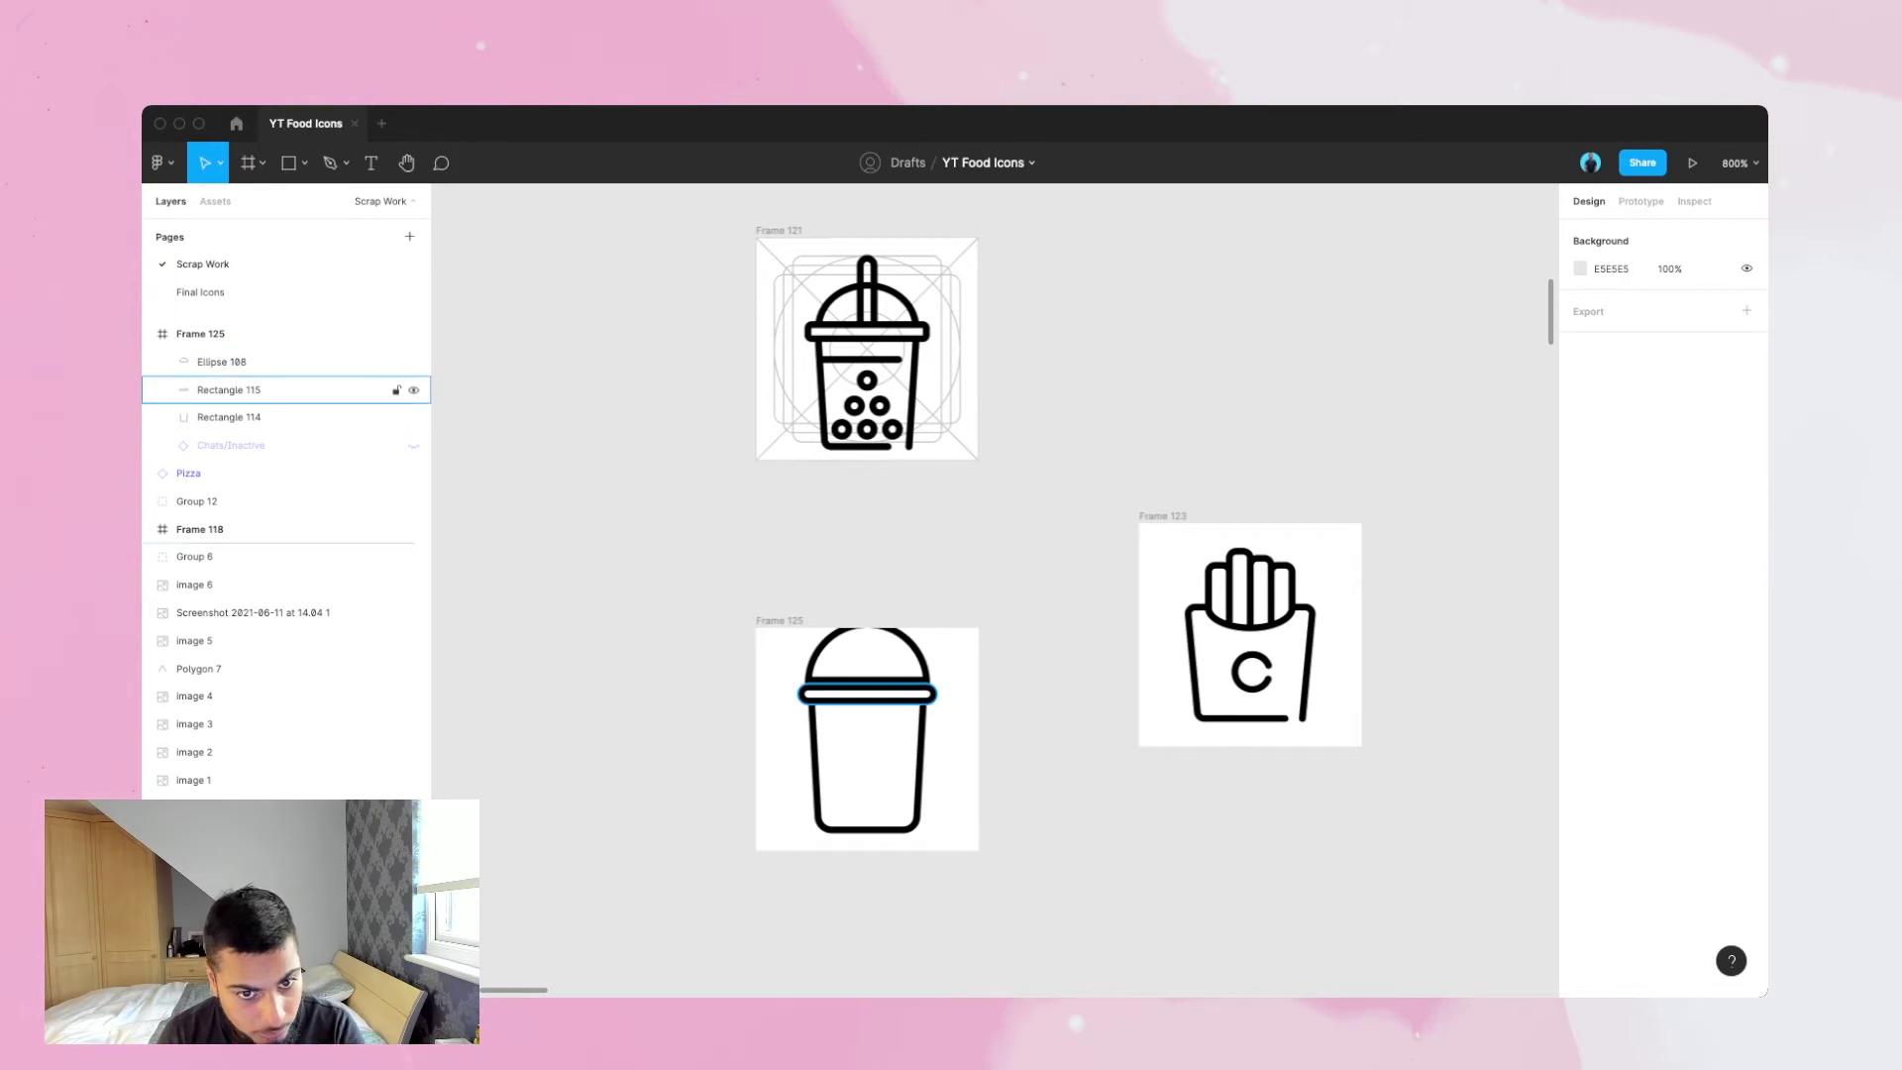
- Delete the dome's flat base in vector editing so only the open arc remains above the lid
{"action": "left_click", "coordinate": [868, 680]}
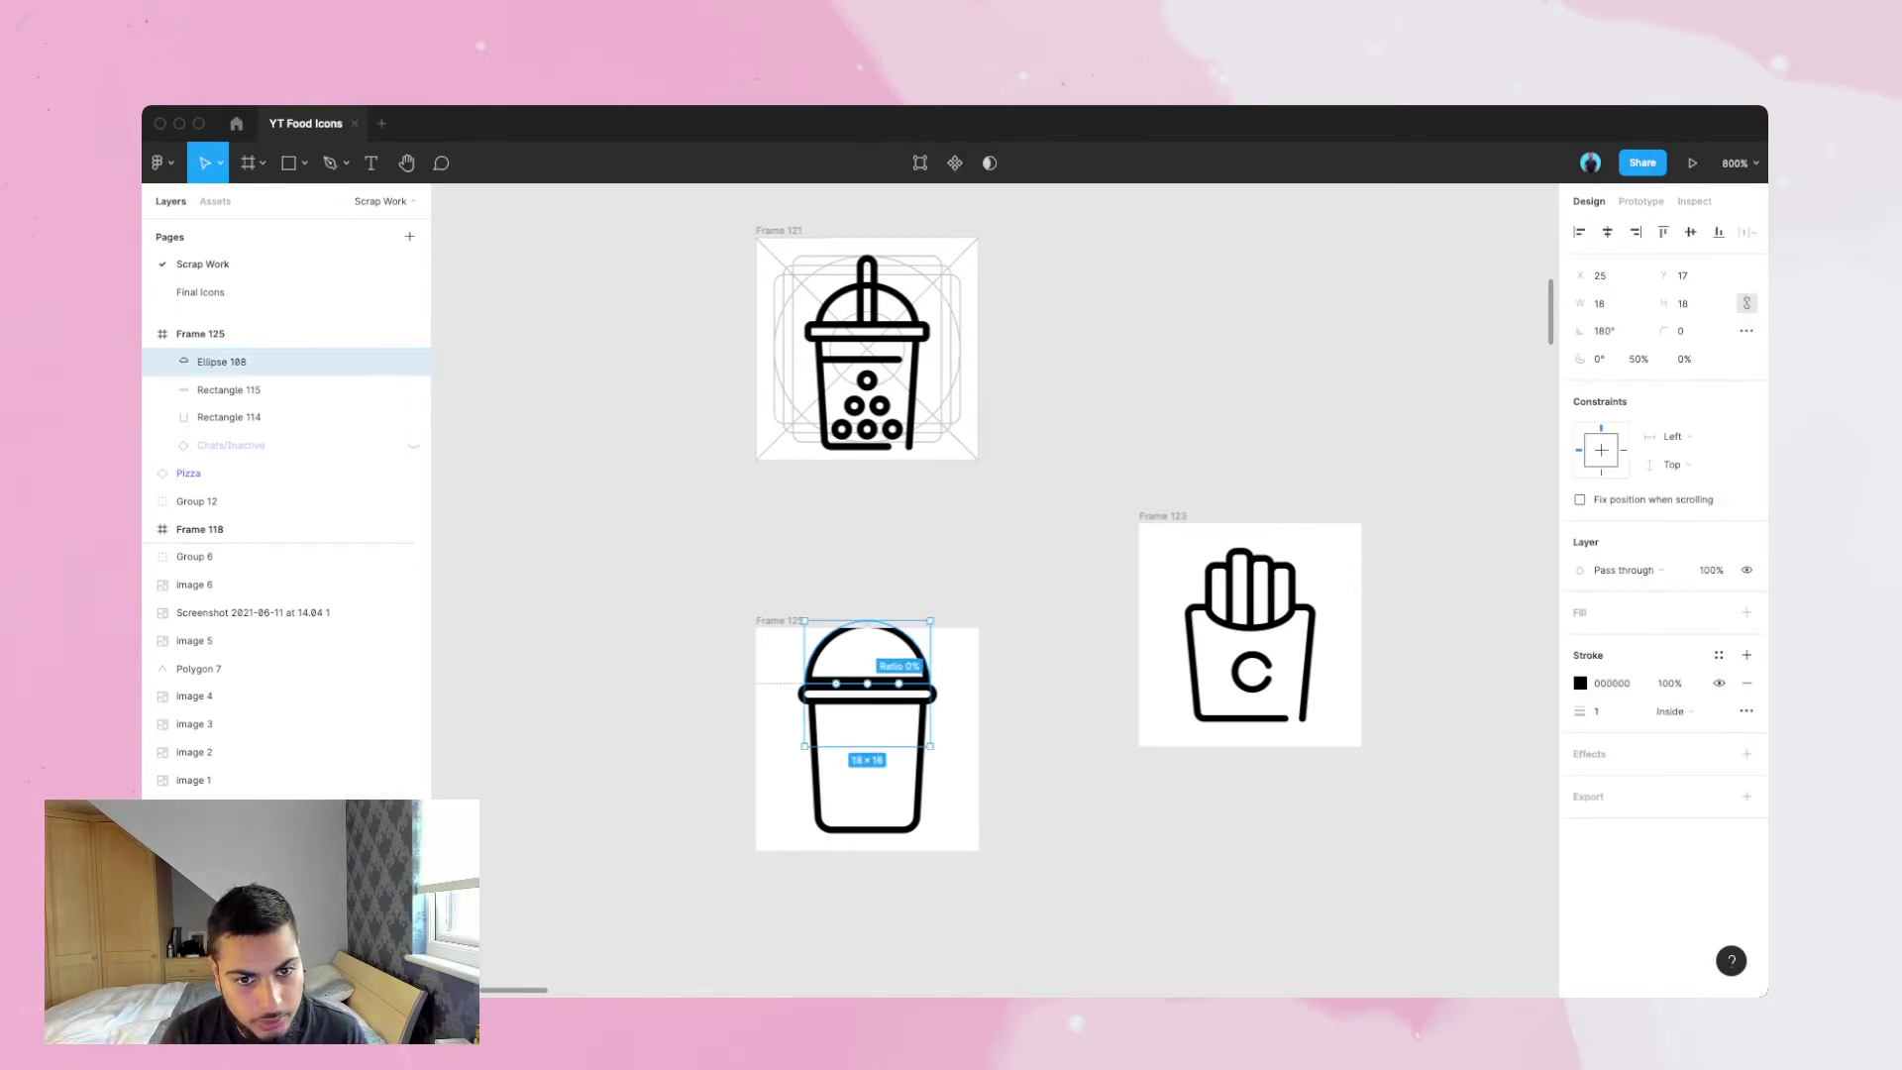
{"action": "key", "text": "Return"}
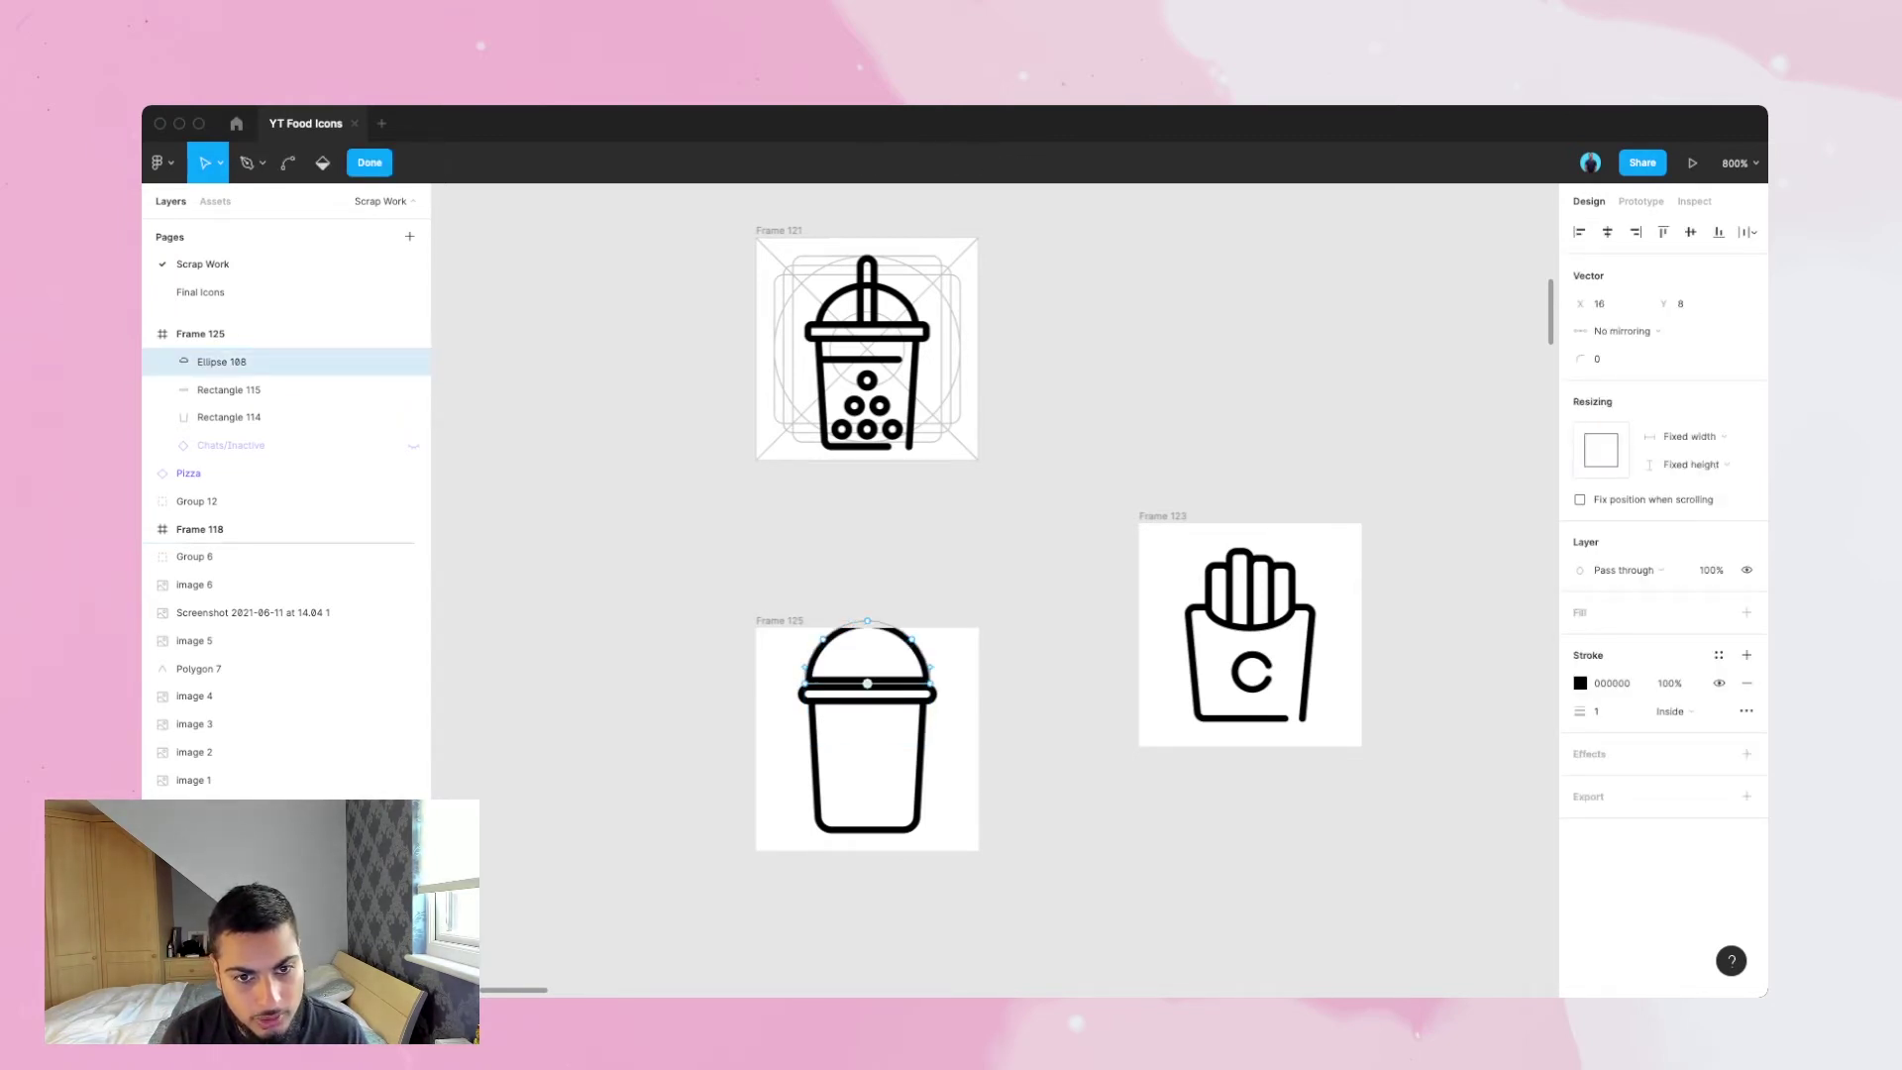
{"action": "key", "text": "Delete"}
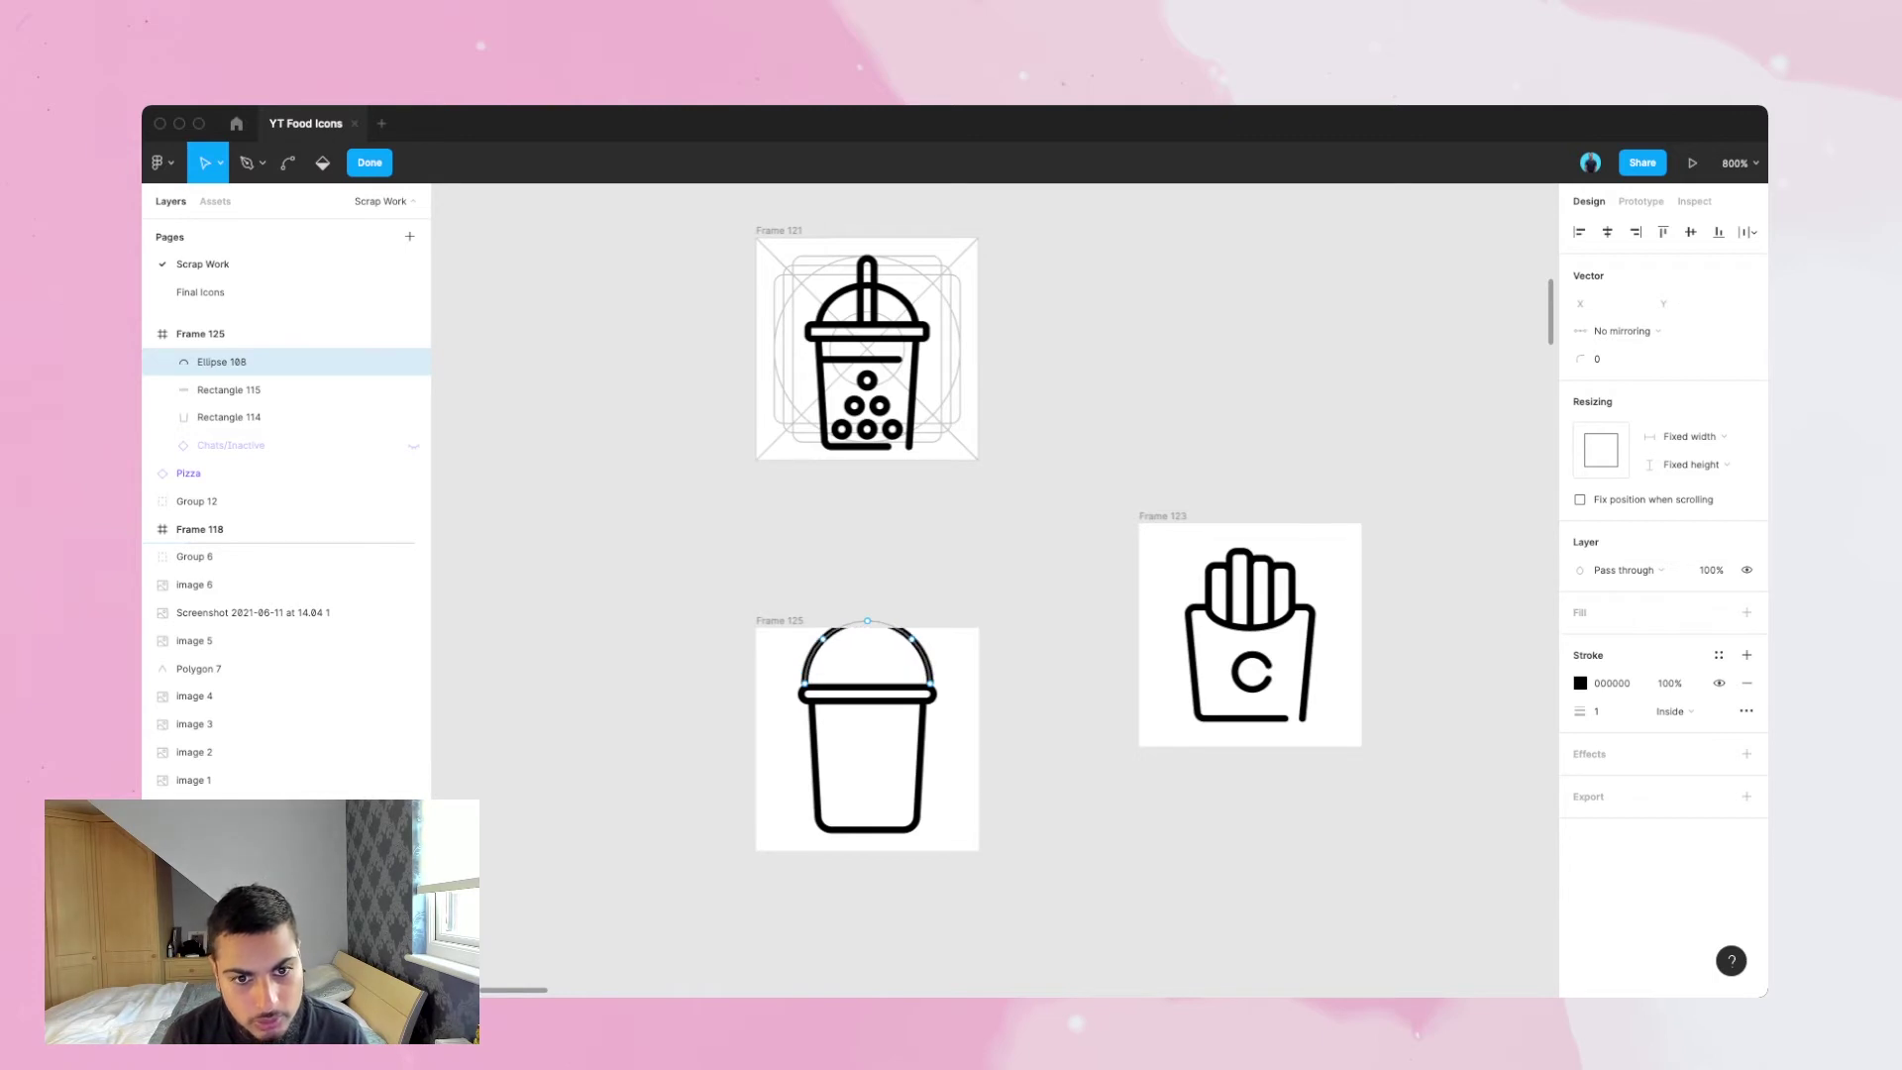
{"action": "key", "text": "Escape"}
{"action": "key", "text": "Escape"}
- Scale the dome arc to 14 × 7 about its centre and move it down onto the lid
{"action": "left_click", "coordinate": [913, 642]}
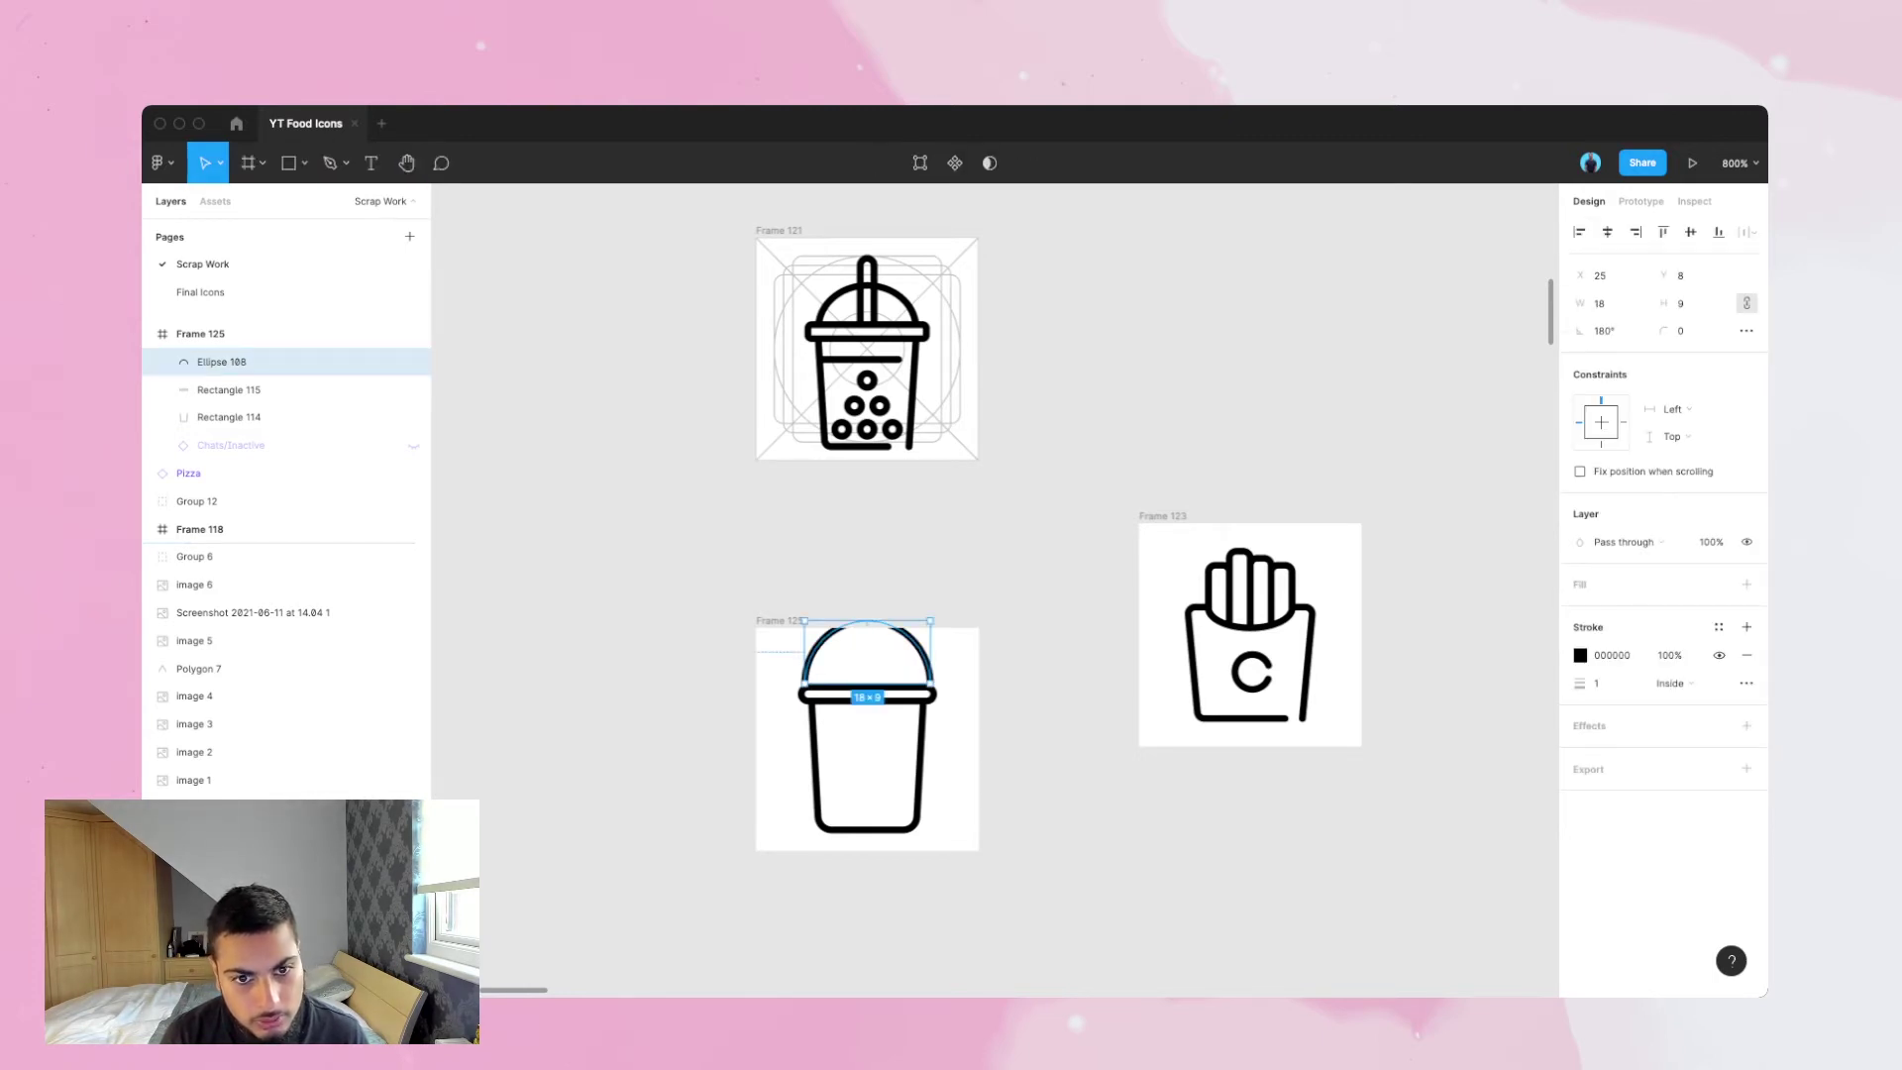
{"action": "left_click_drag", "start_coordinate": [930, 621], "coordinate": [916, 628]}
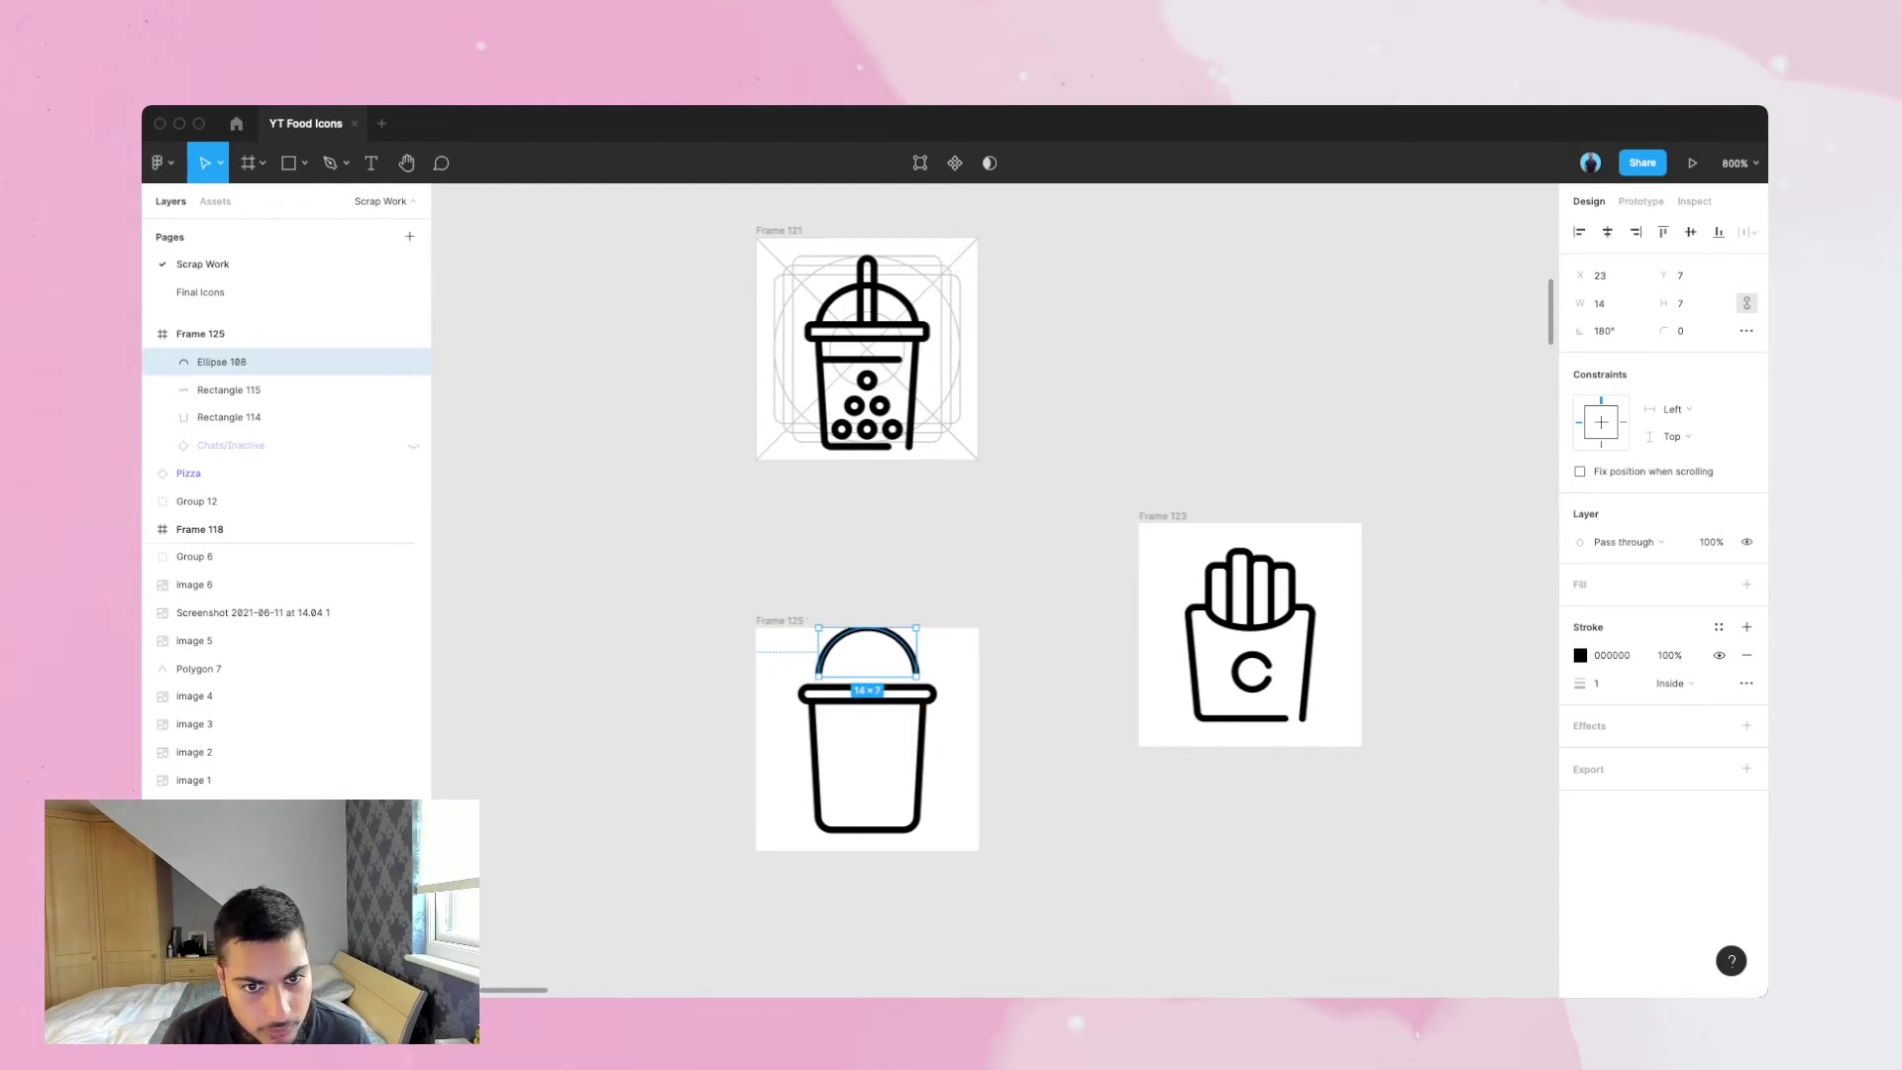
{"action": "key", "text": "Escape"}
{"action": "left_click_drag", "start_coordinate": [902, 644], "coordinate": [902, 658]}
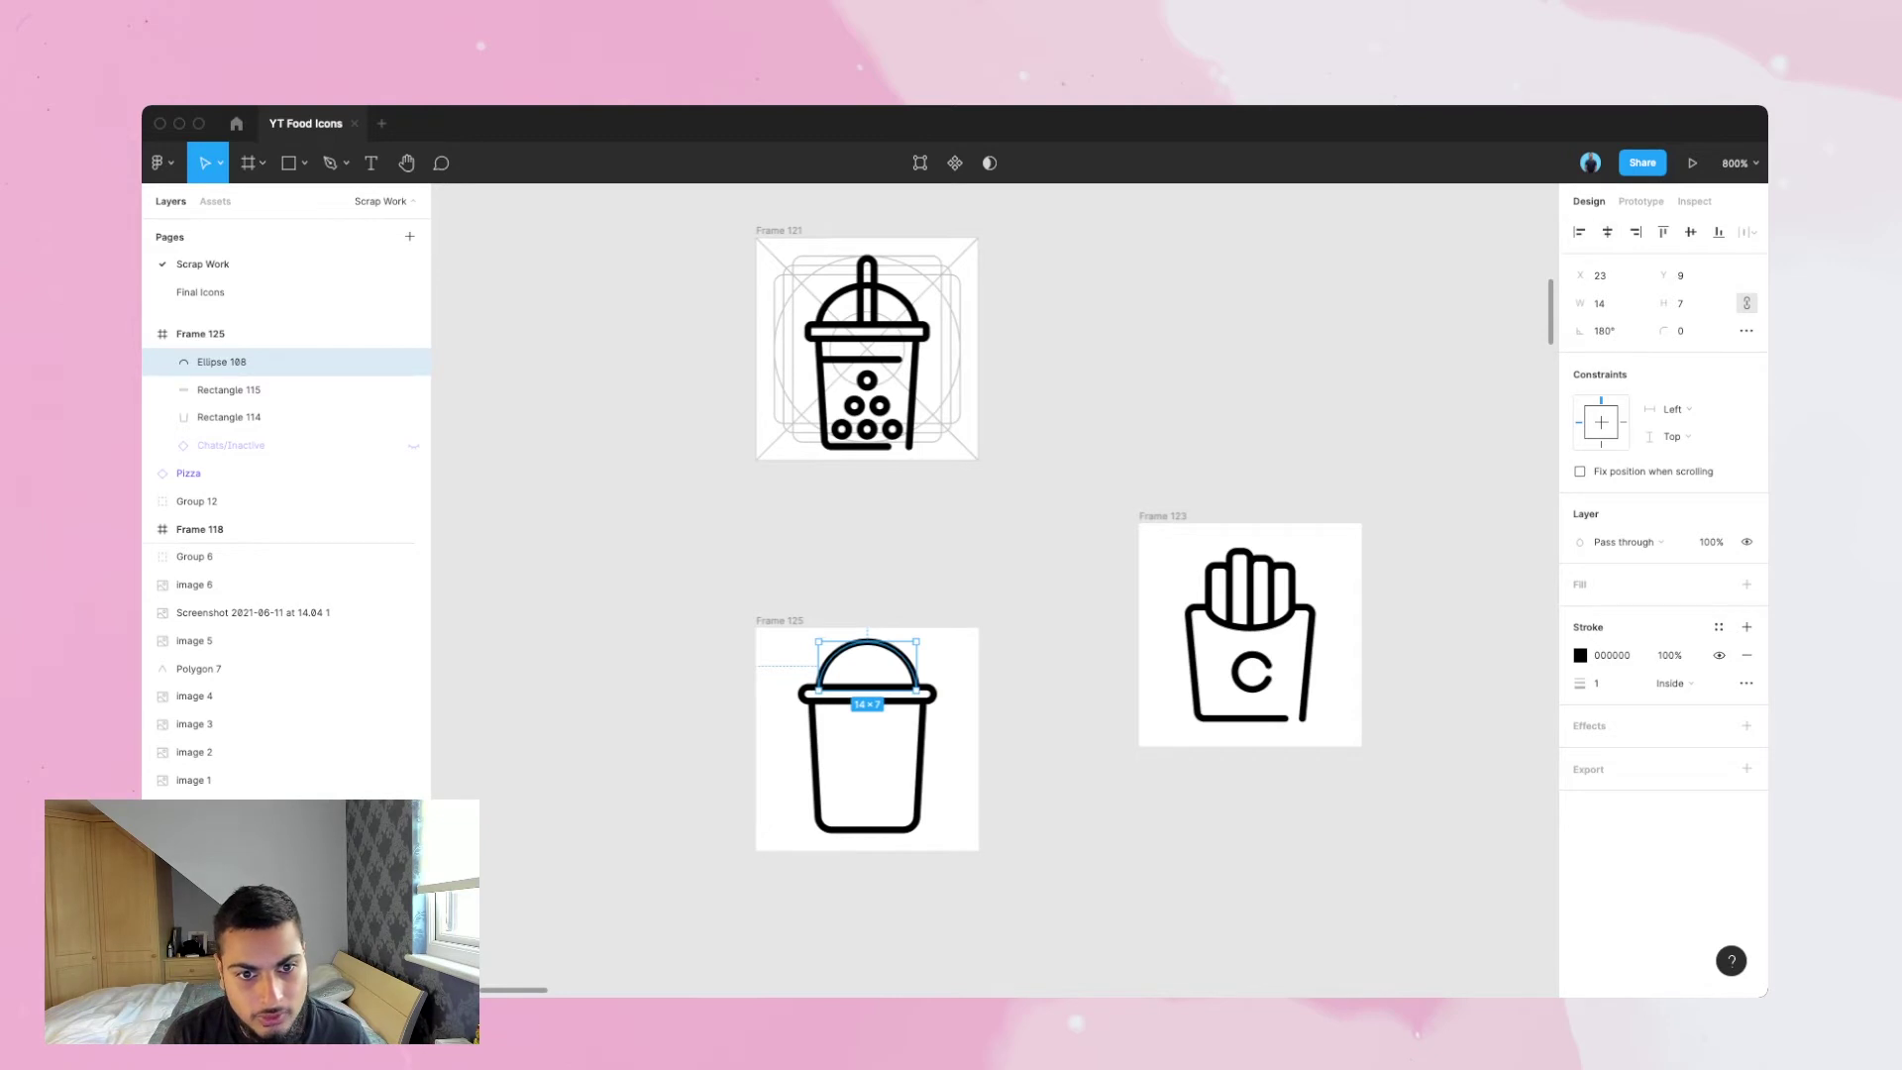
{"action": "key", "text": "Escape"}
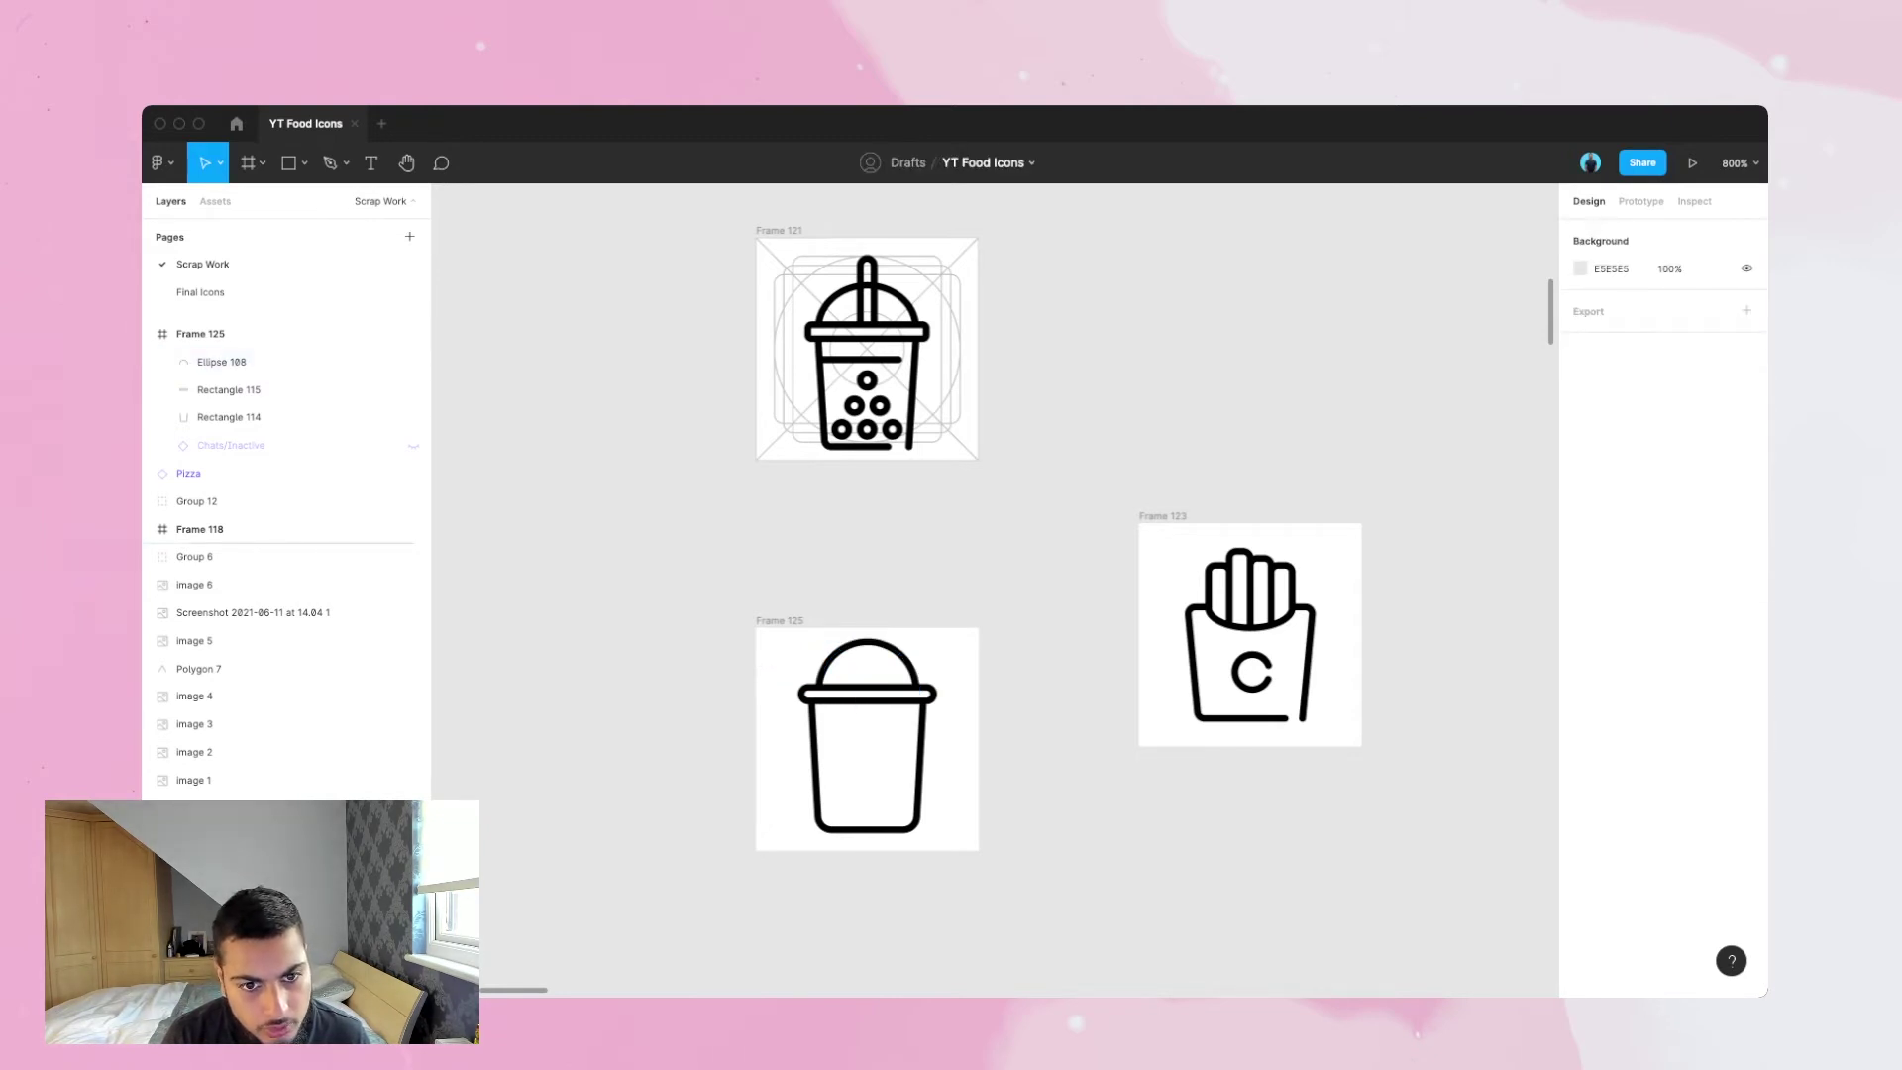
- Shorten the cup body to a height of 16 while keeping its upper edge in place
{"action": "left_click_drag", "start_coordinate": [966, 782], "coordinate": [762, 662]}
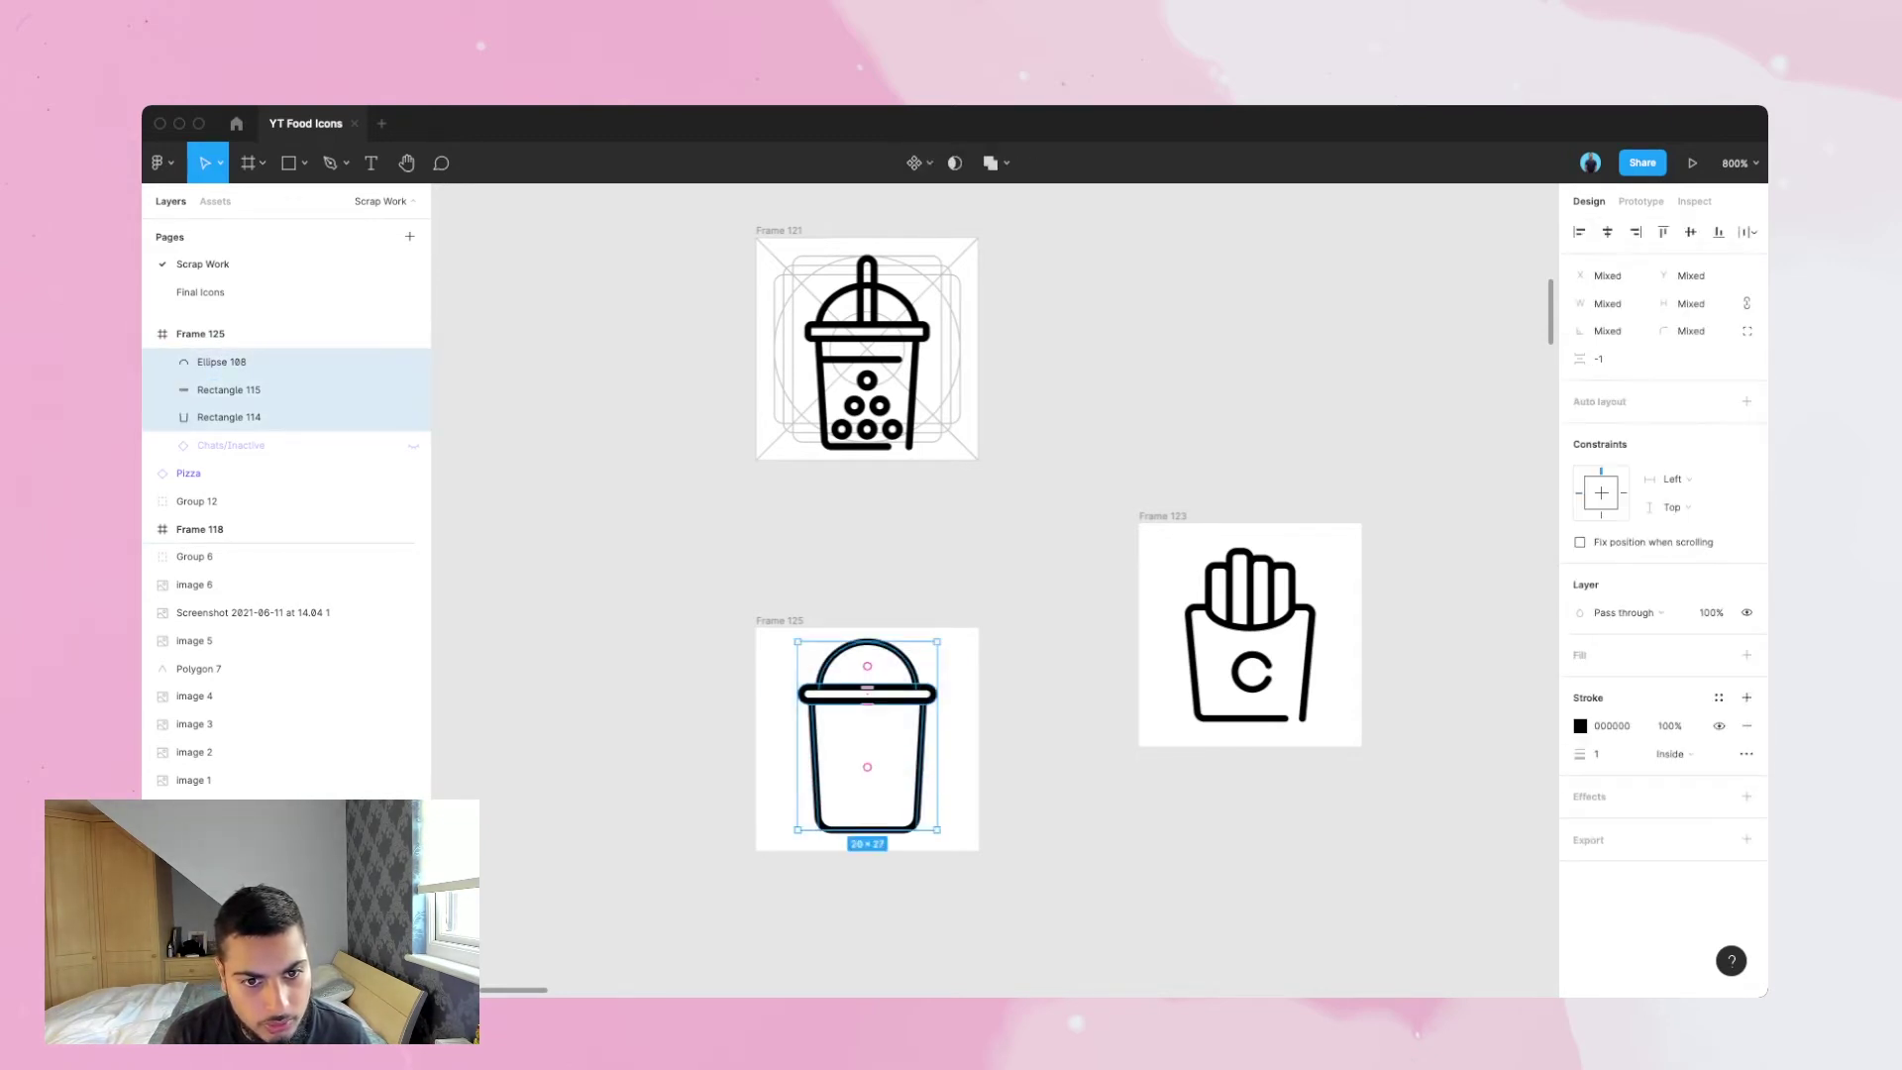
{"action": "key", "text": "Escape"}
{"action": "left_click", "coordinate": [921, 768]}
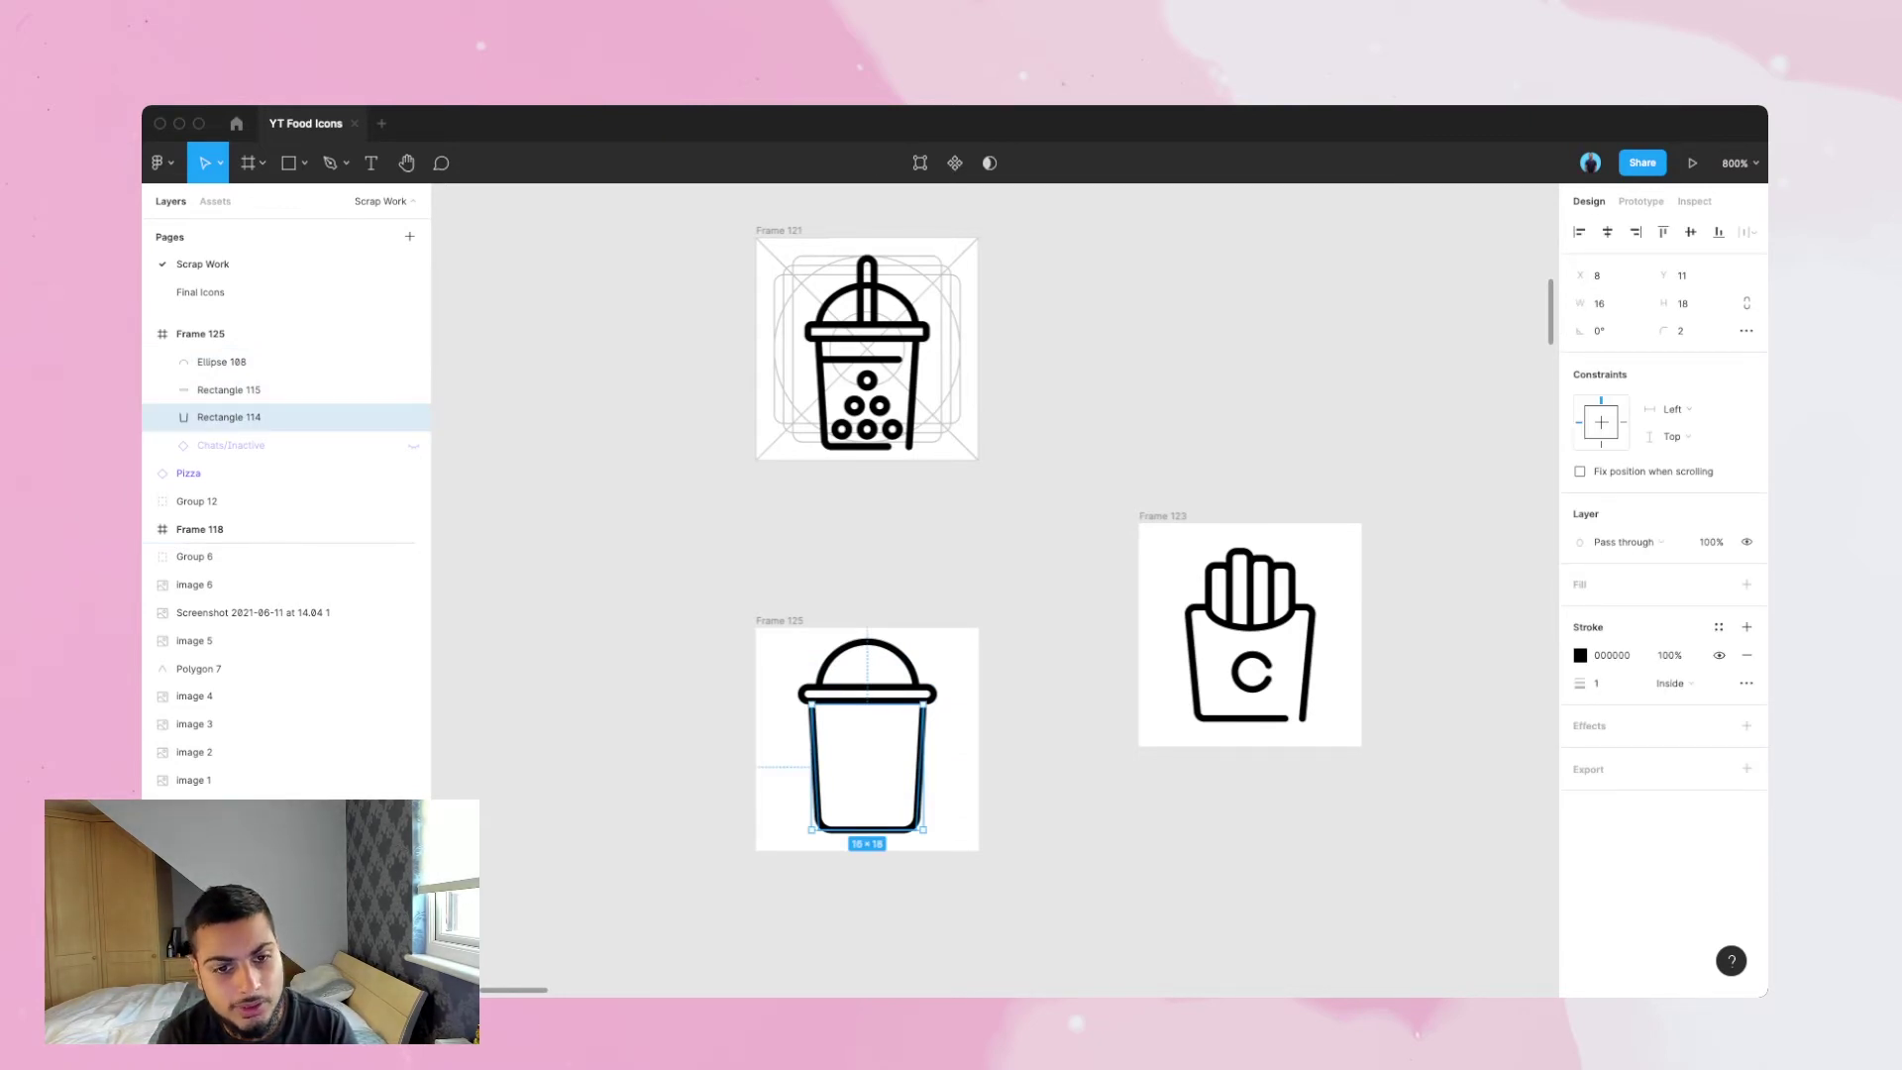
{"action": "key", "text": "super+Up"}
{"action": "key", "text": "super+Up"}
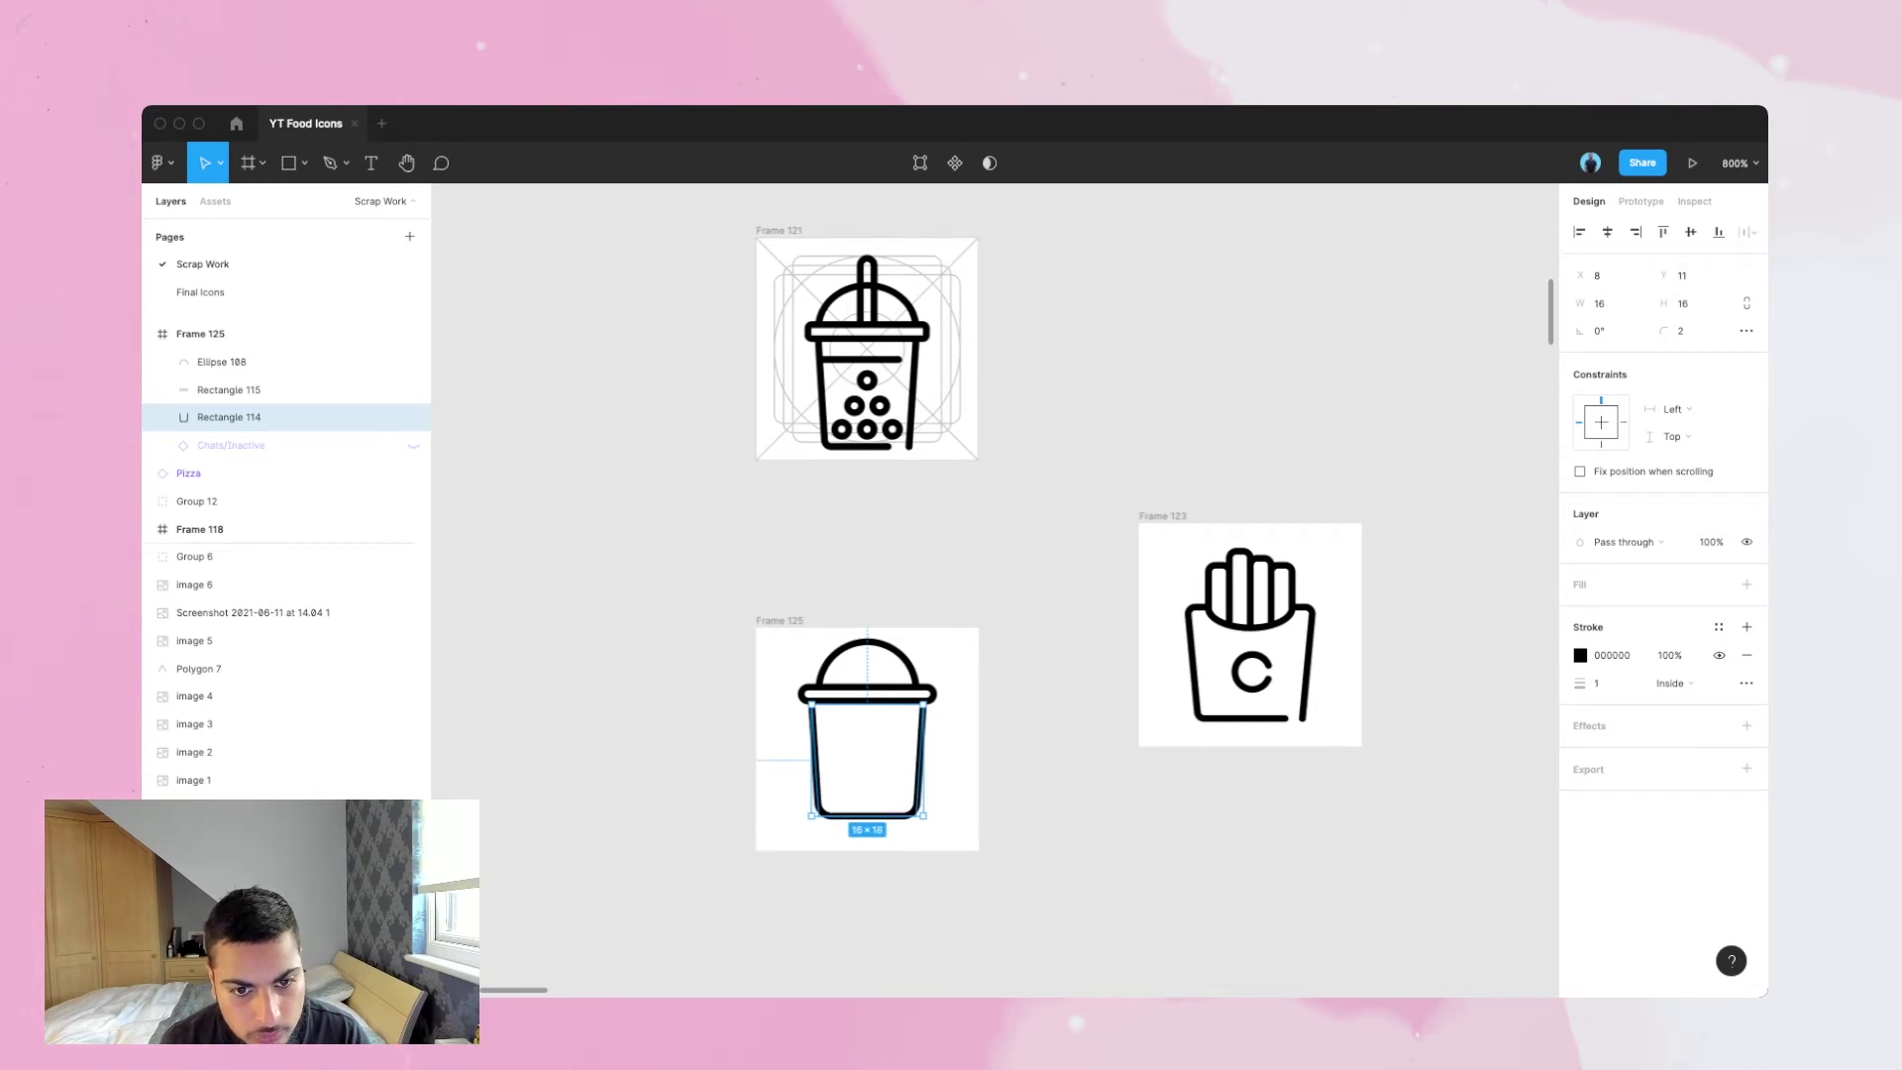
{"action": "key", "text": "Escape"}
- Widen the dome arc to 16 symmetrically about its centre so it matches the cup body's width
{"action": "left_click", "coordinate": [229, 389]}
{"action": "key", "text": "Escape"}
{"action": "left_click", "coordinate": [222, 361]}
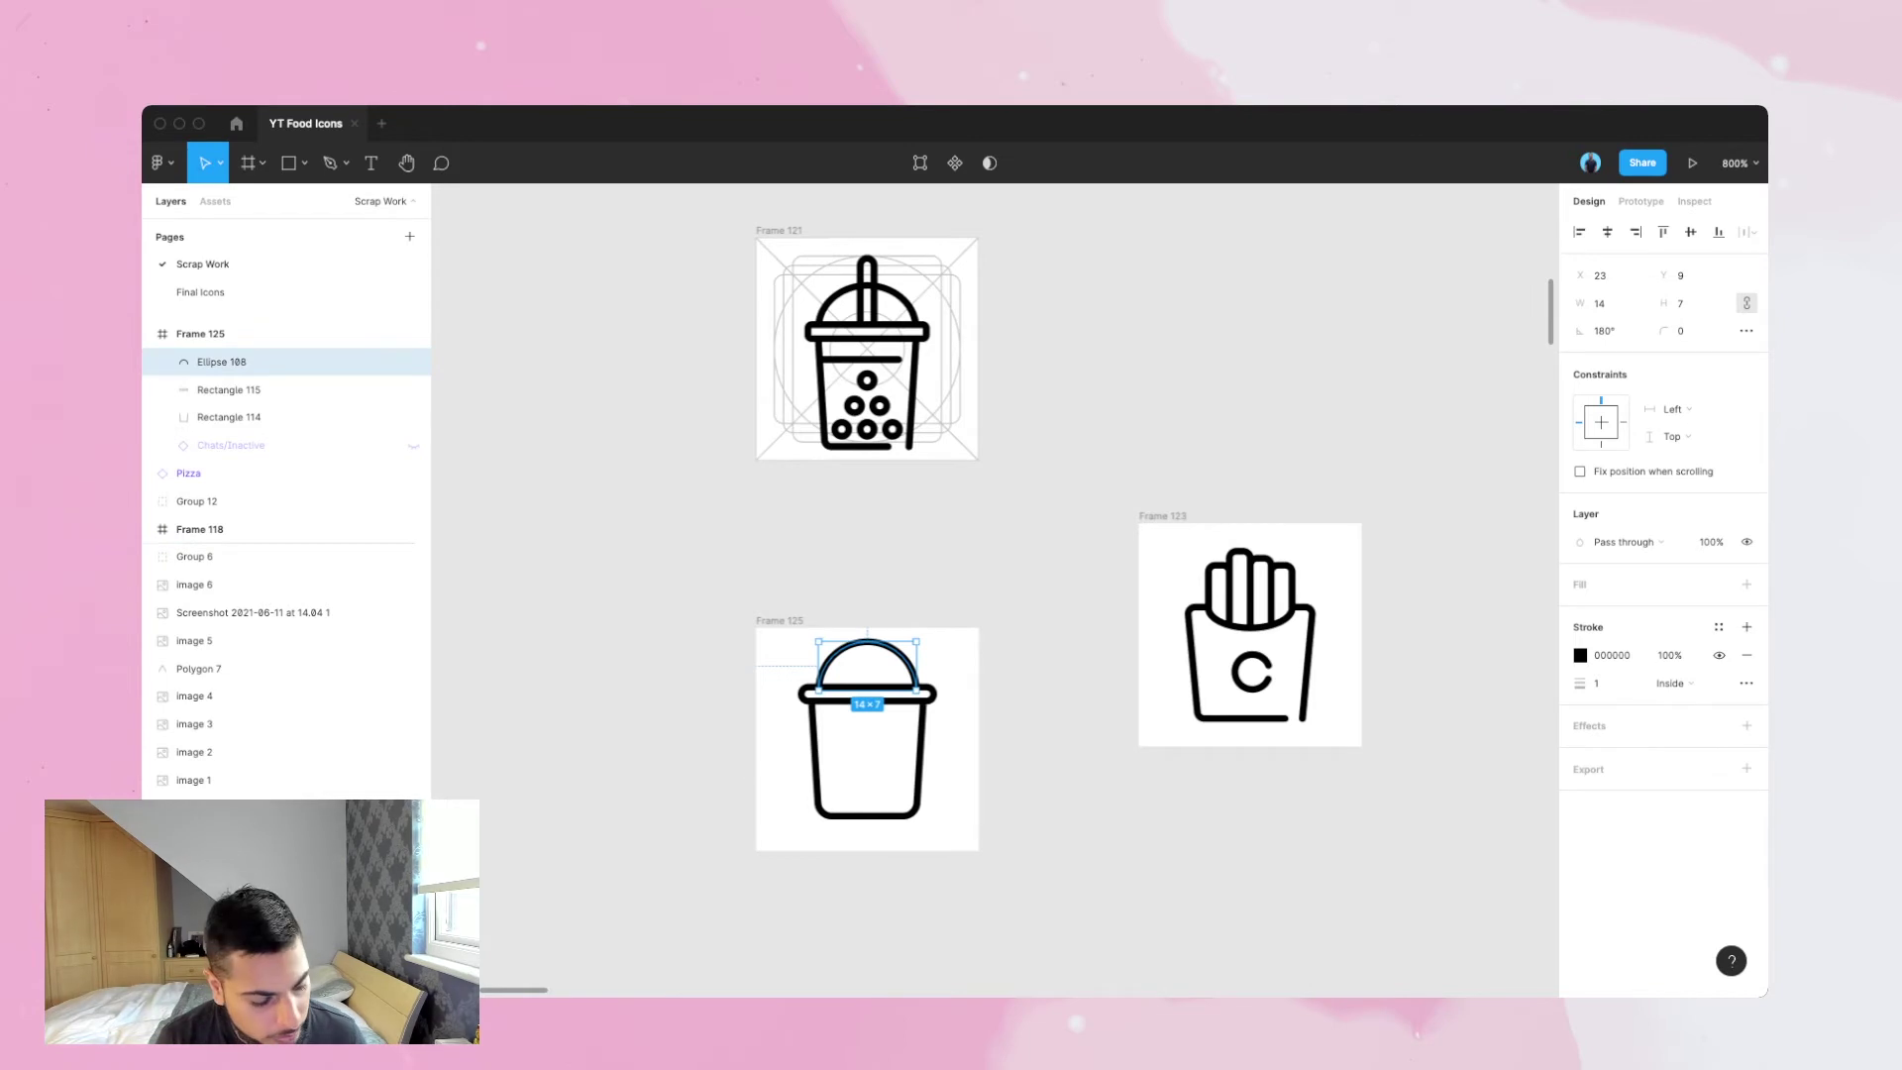
{"action": "key", "text": "alt"}
{"action": "left_click_drag", "start_coordinate": [916, 685], "coordinate": [923, 686]}
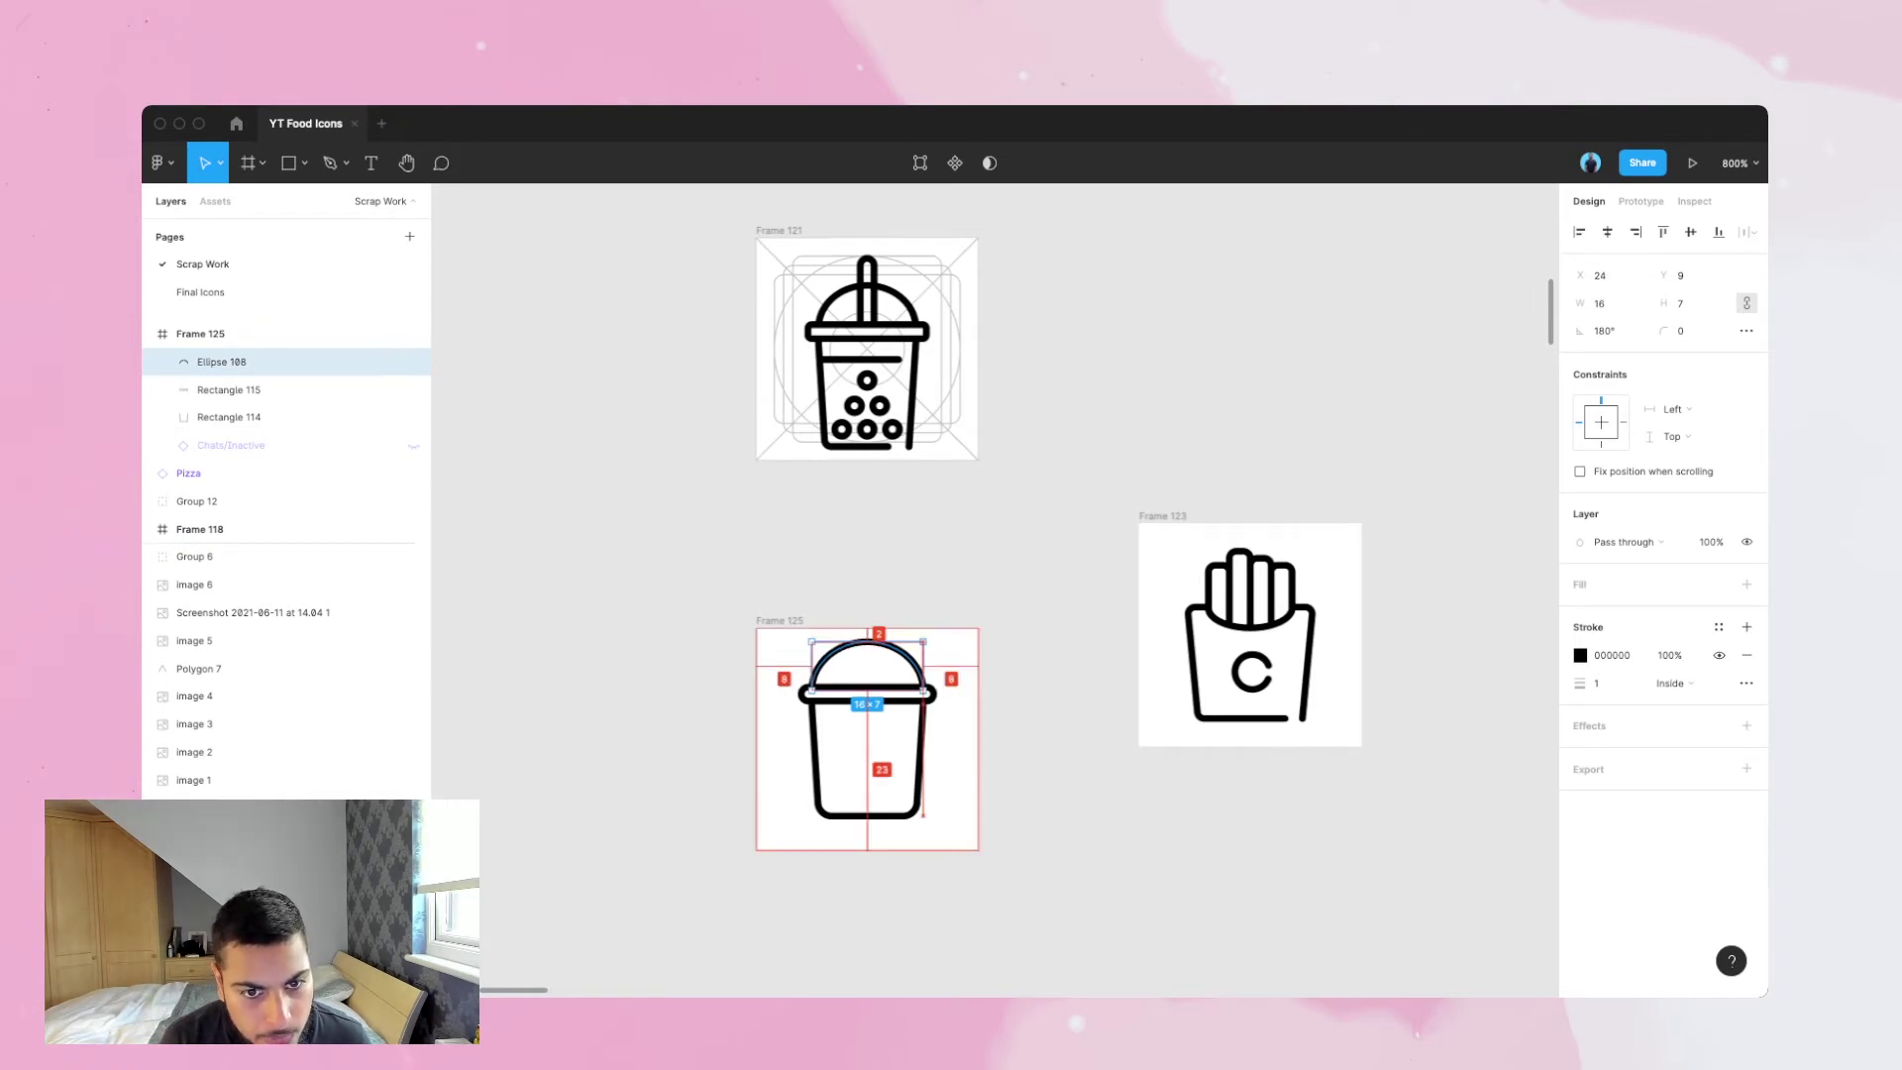
{"action": "key", "text": "Escape"}
- Move the dome, lid and cup body together 2 px down within Frame 125
{"action": "left_click_drag", "start_coordinate": [968, 775], "coordinate": [761, 634]}
{"action": "key", "text": "alt"}
{"action": "key", "text": "Down"}
{"action": "key", "text": "Down"}
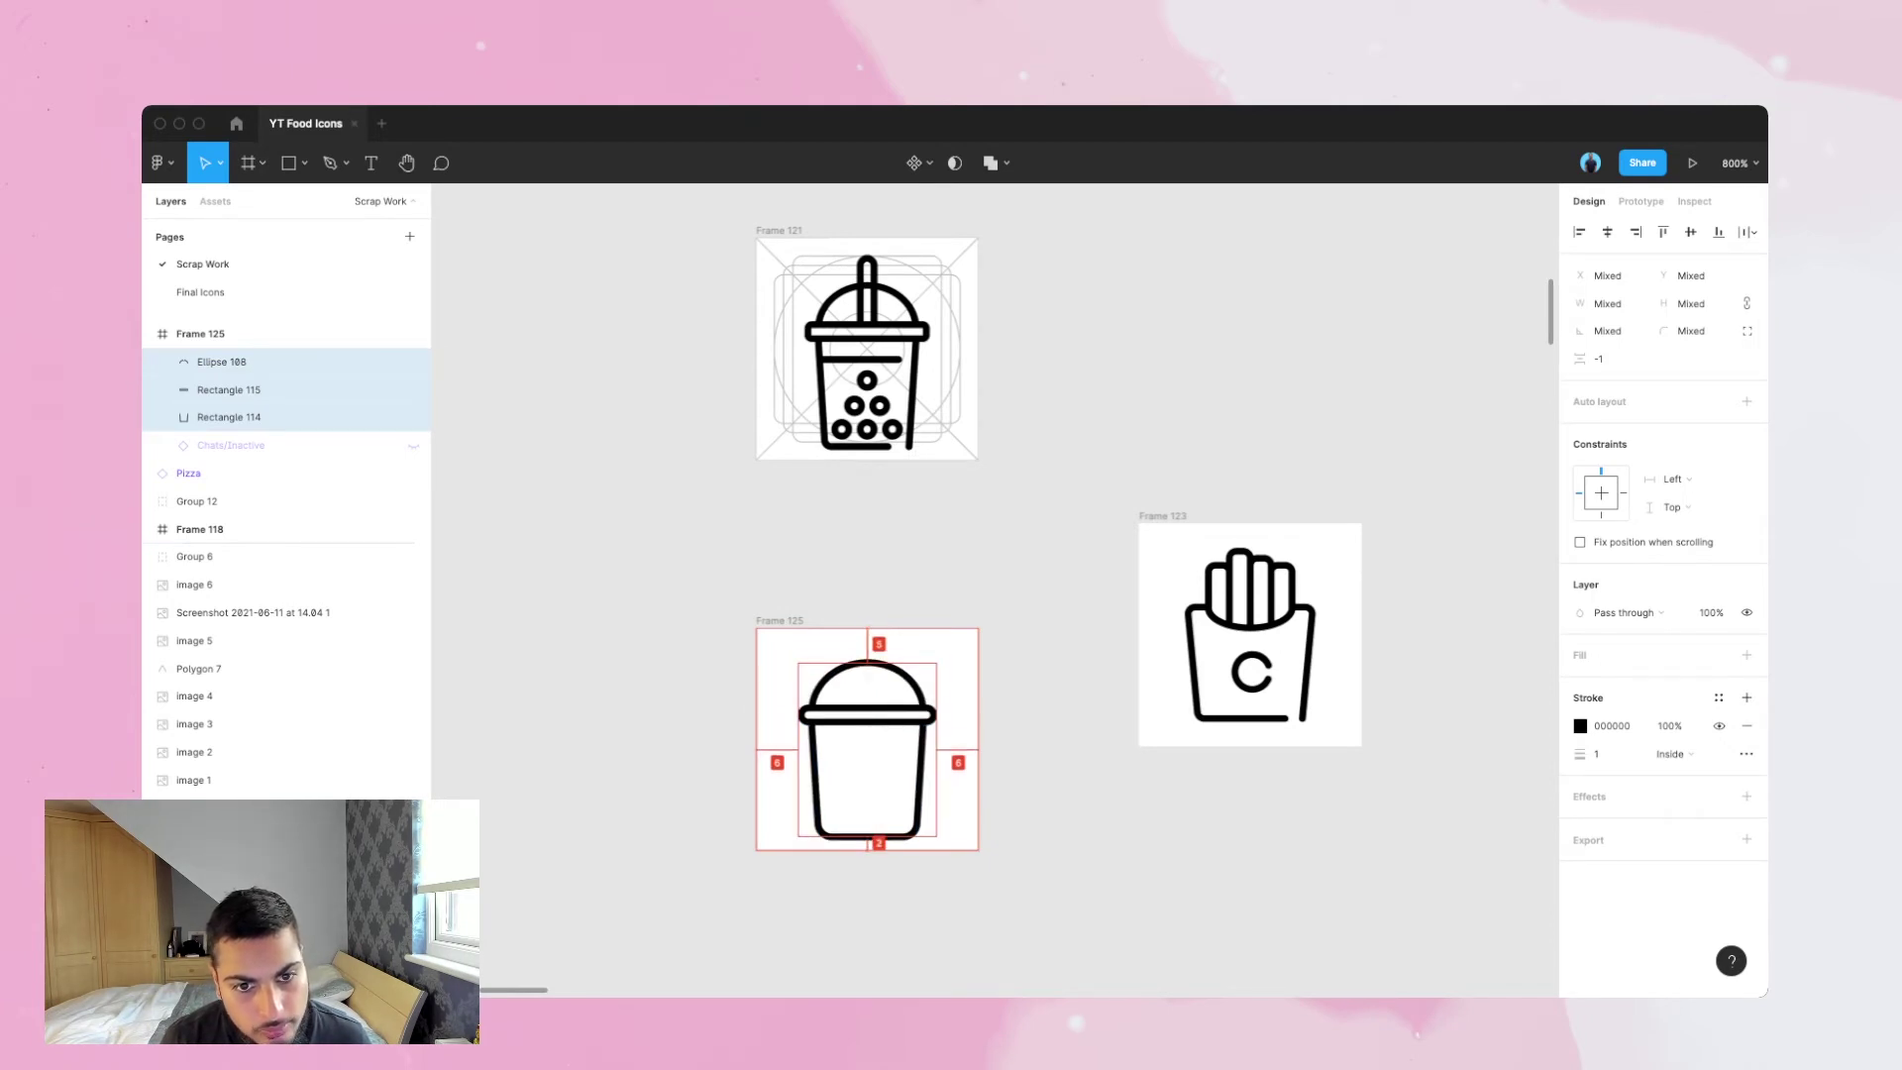
{"action": "key", "text": "Escape"}
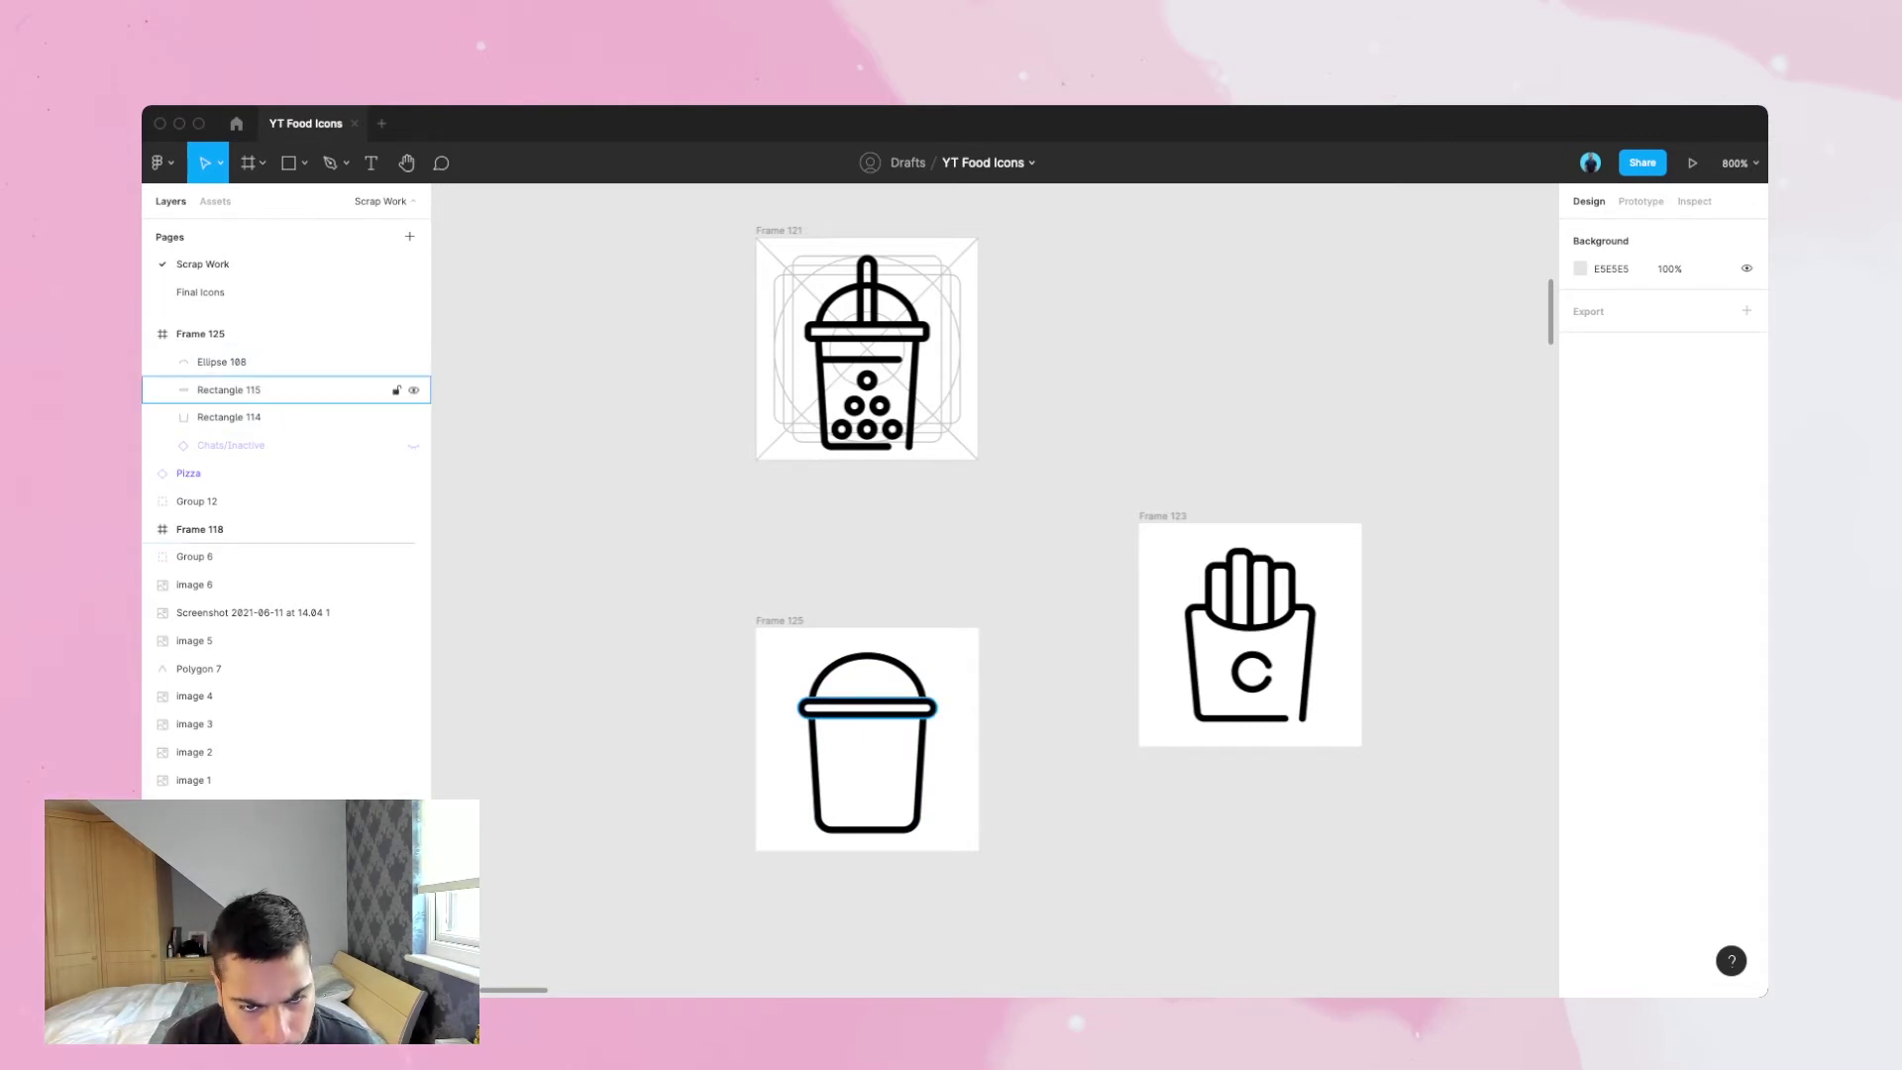
- Draw a 4 × 14 straw rectangle centred on the cup at X 14, Y 4, and give it a 1 px black inside stroke
{"action": "scroll", "coordinate": [990, 595], "scroll_direction": "down", "scroll_amount": 3}
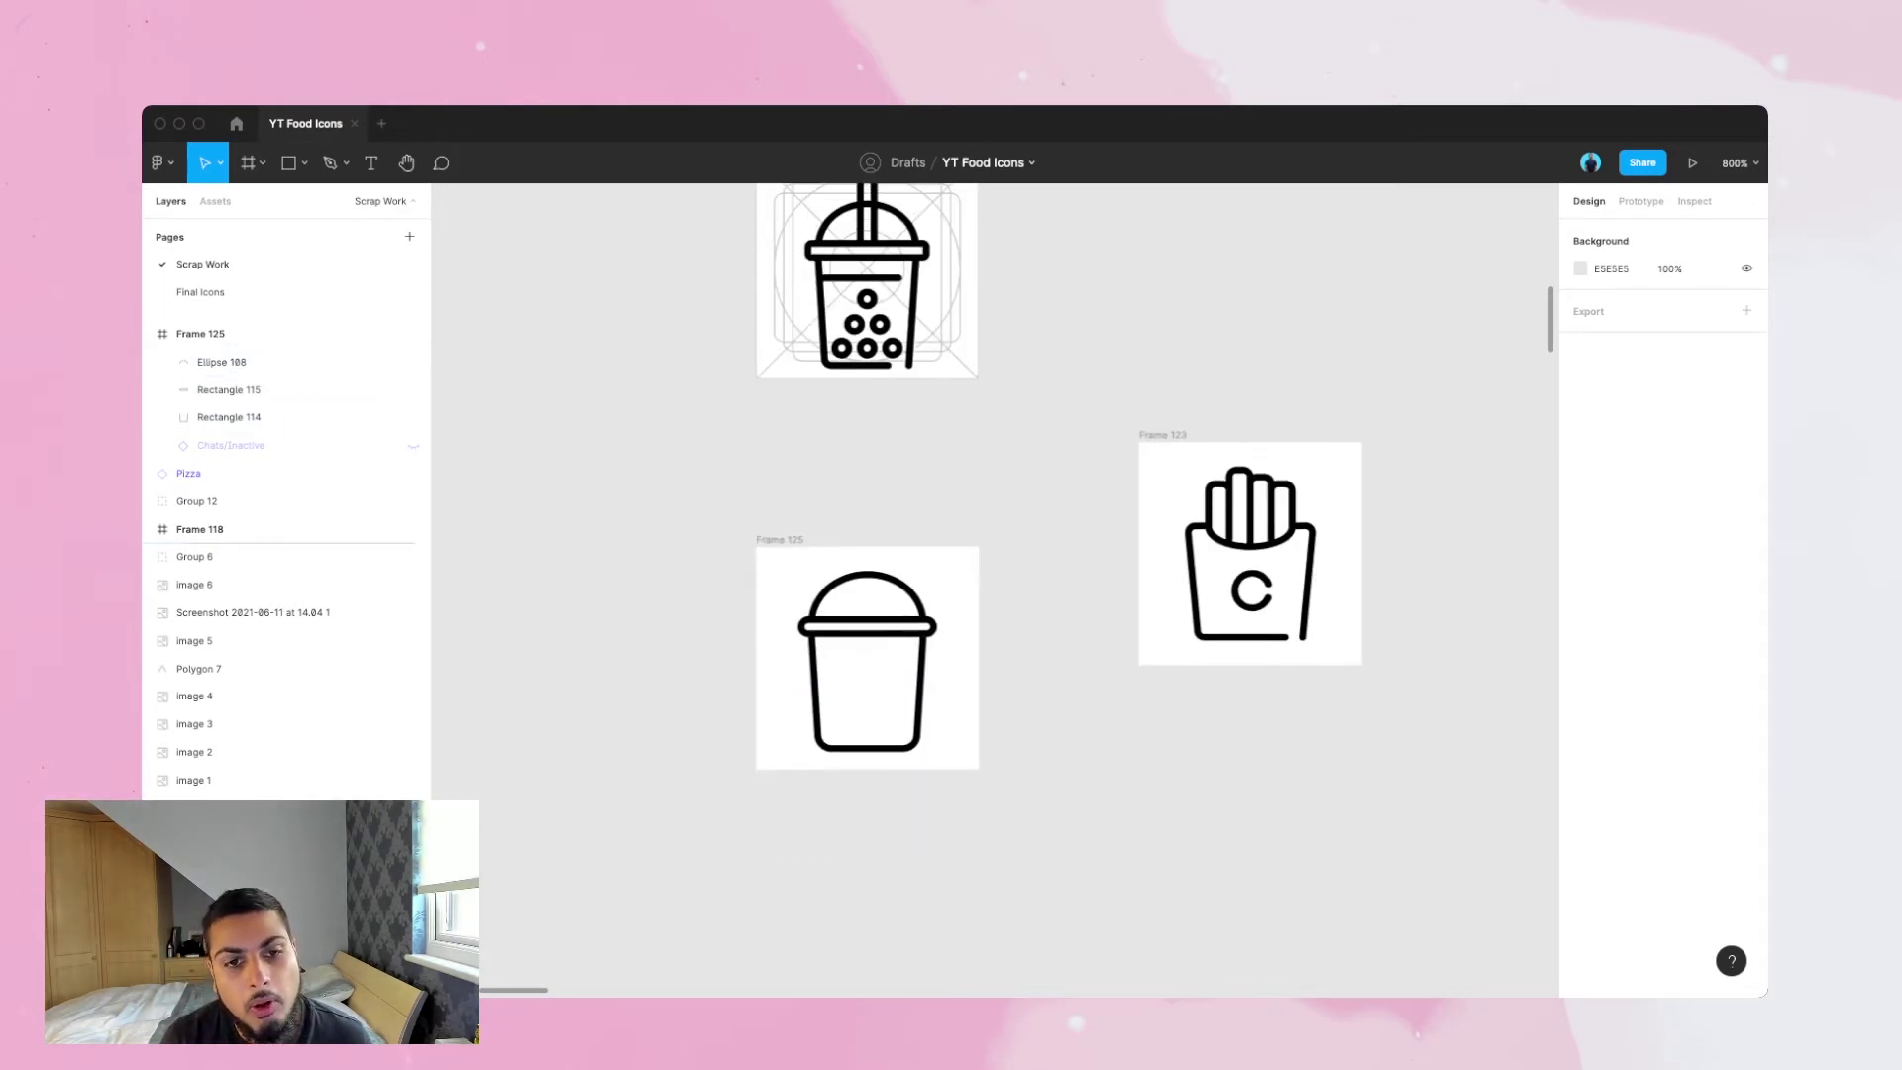
{"action": "scroll", "coordinate": [991, 594], "scroll_direction": "right", "scroll_amount": 1}
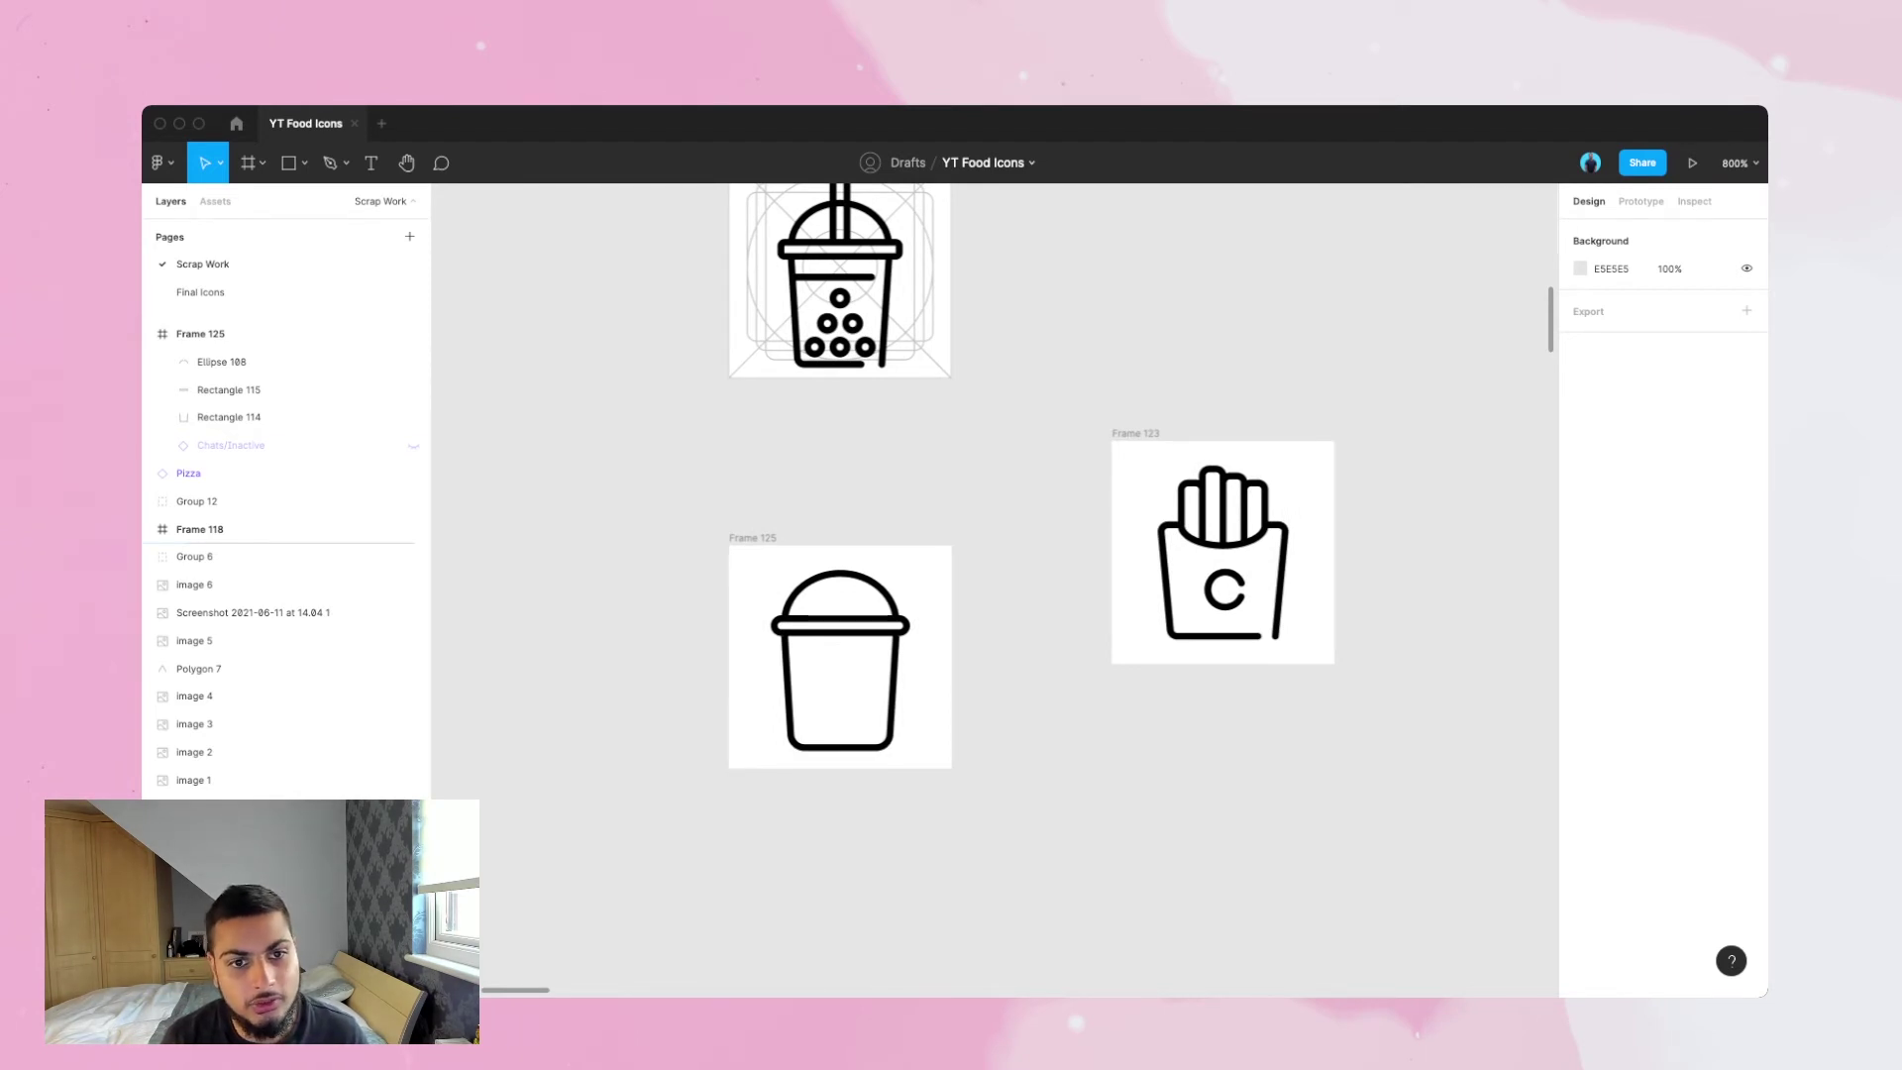
{"action": "scroll", "coordinate": [991, 594], "scroll_direction": "up", "scroll_amount": 1}
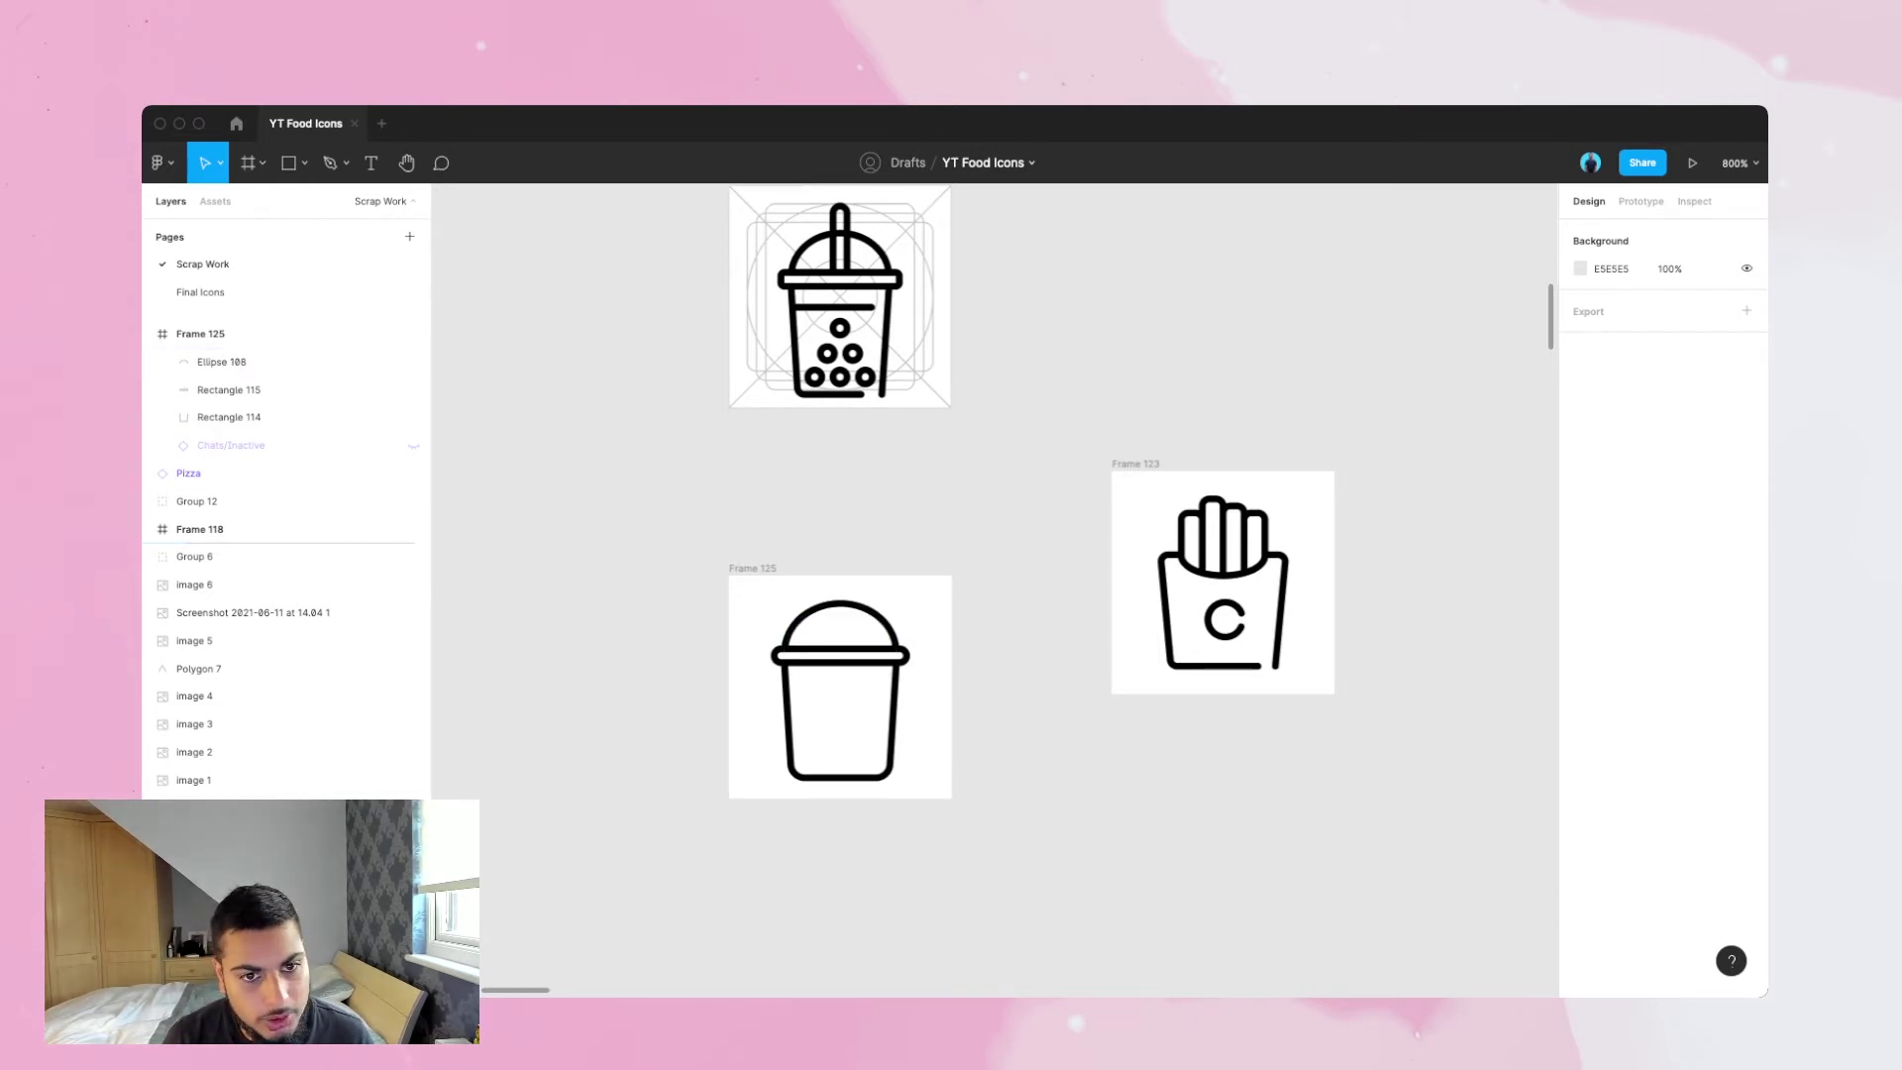
{"action": "key", "text": "r"}
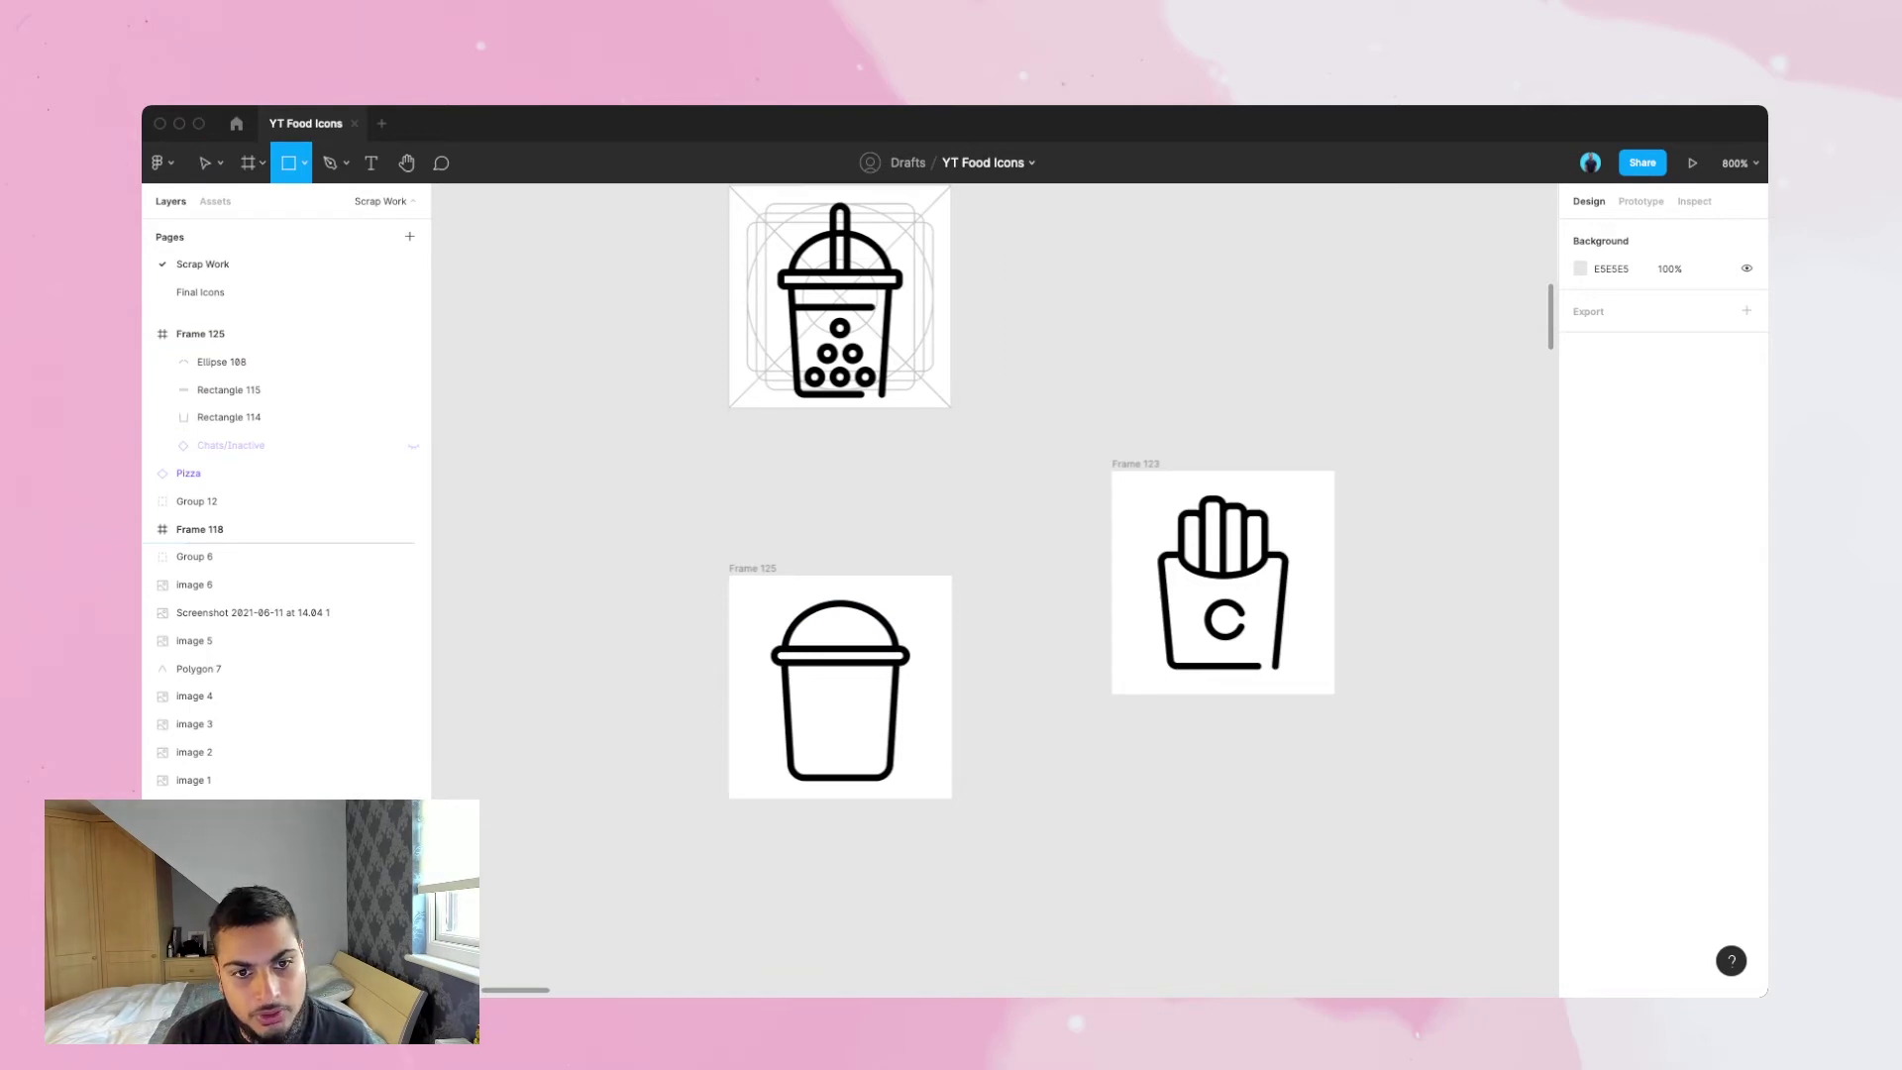
{"action": "left_click_drag", "start_coordinate": [827, 575], "coordinate": [854, 674]}
{"action": "key", "text": "Down"}
{"action": "key", "text": "Down"}
{"action": "key", "text": "Down"}
{"action": "key", "text": "Down"}
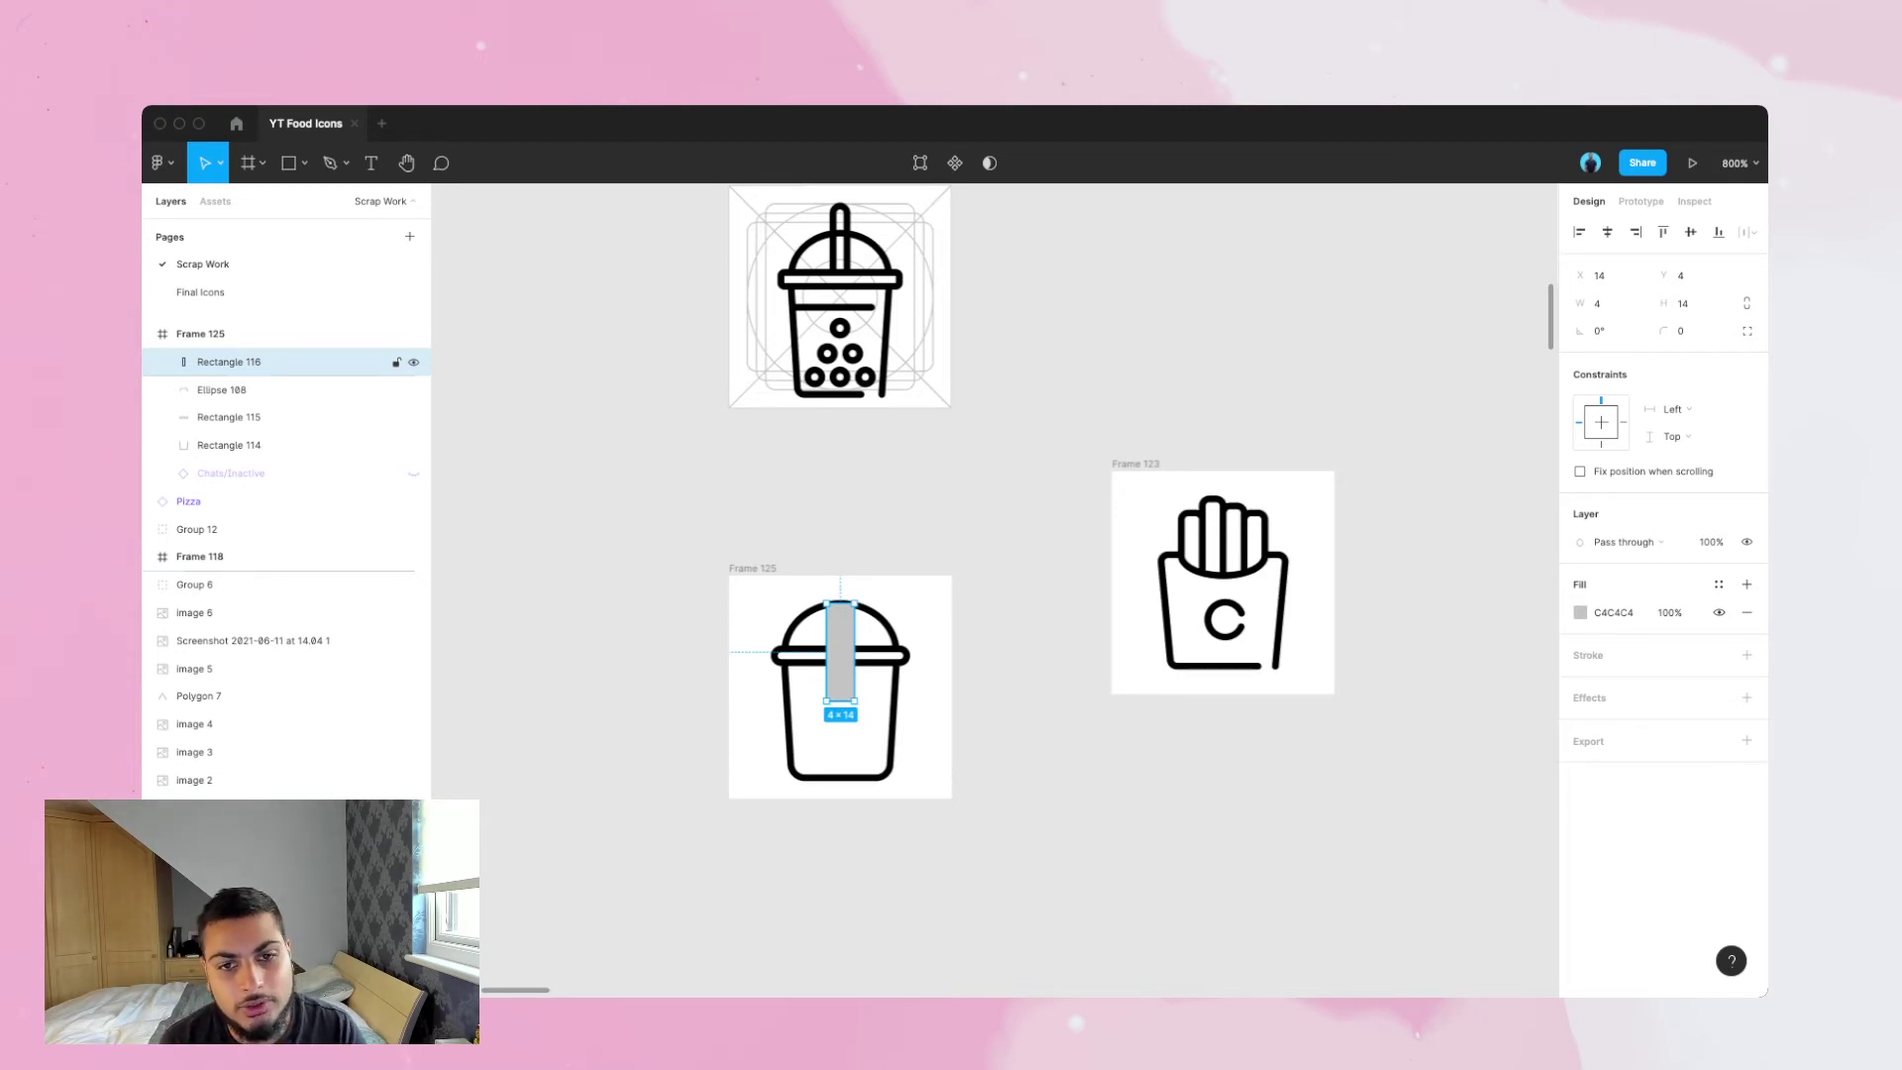
{"action": "left_click", "coordinate": [1746, 655]}
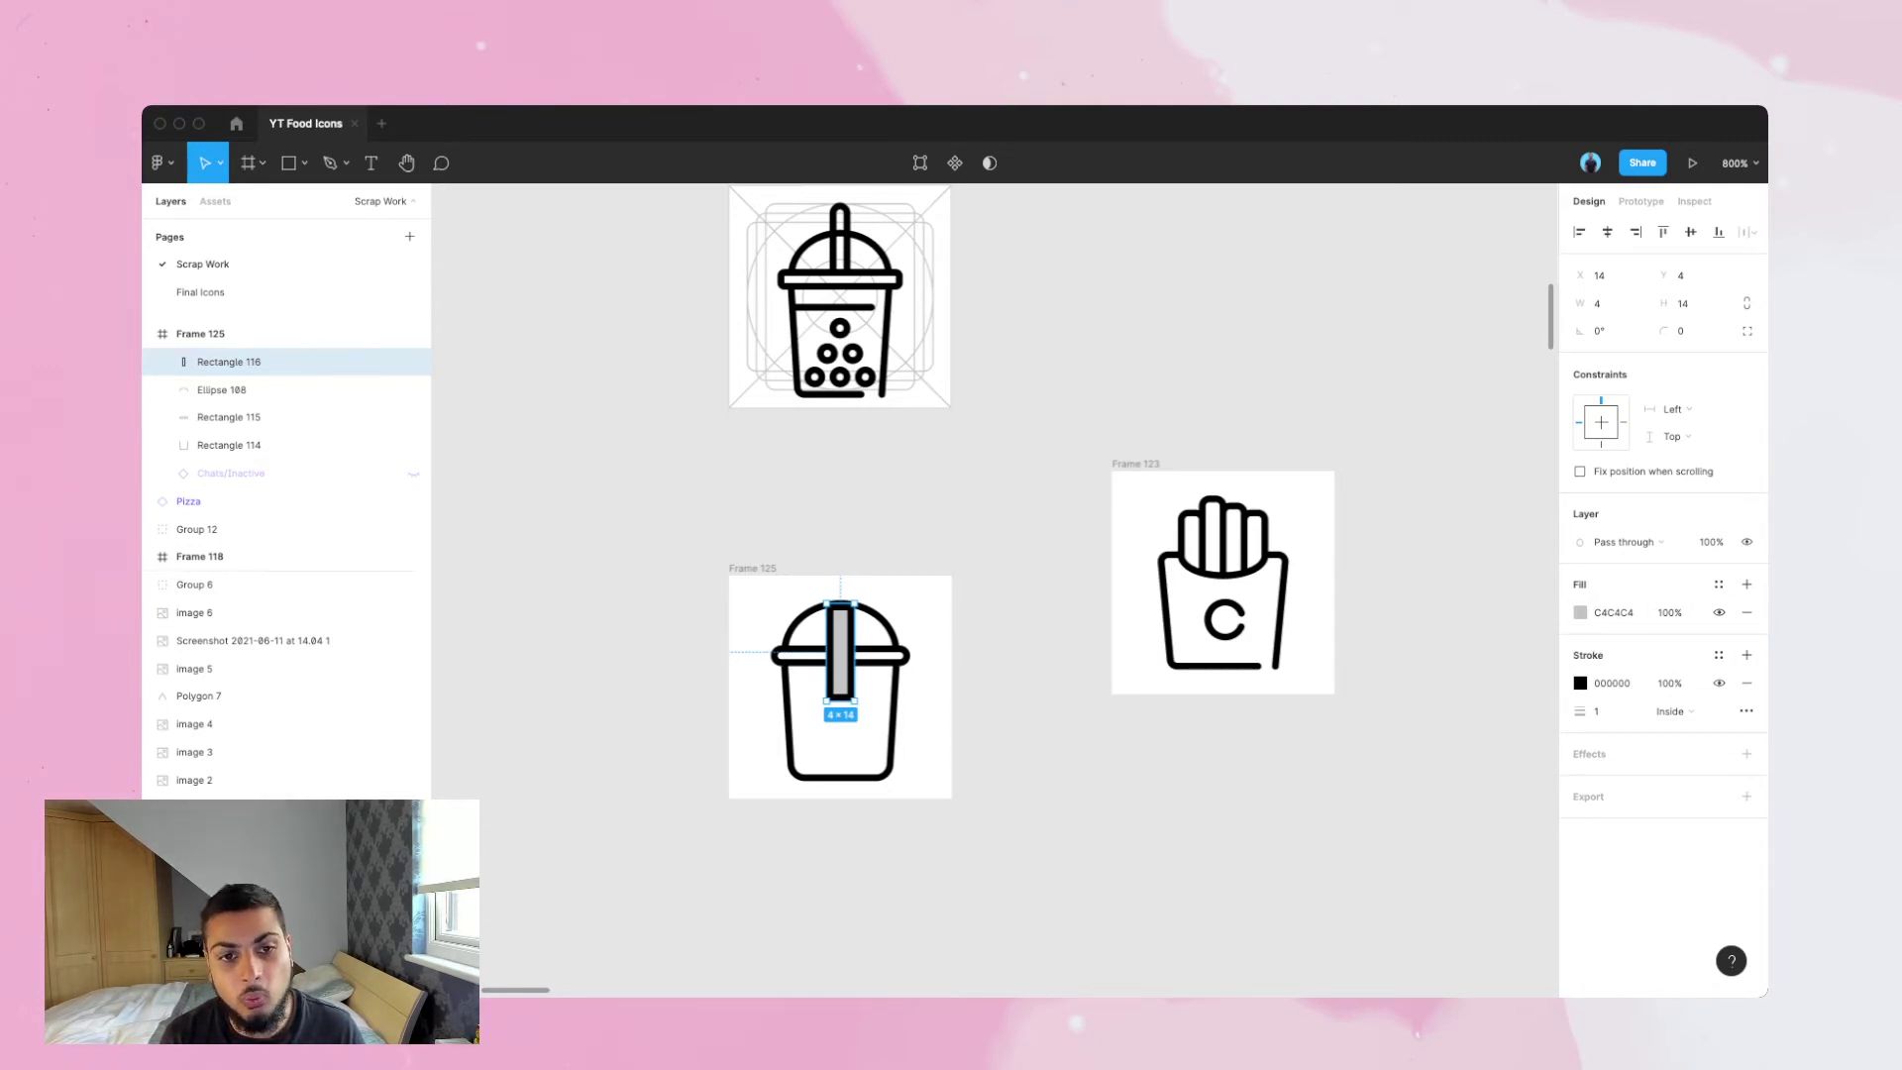
- Remove the straw rectangle's fill and set its corner radius to 2
{"action": "left_click", "coordinate": [1746, 612]}
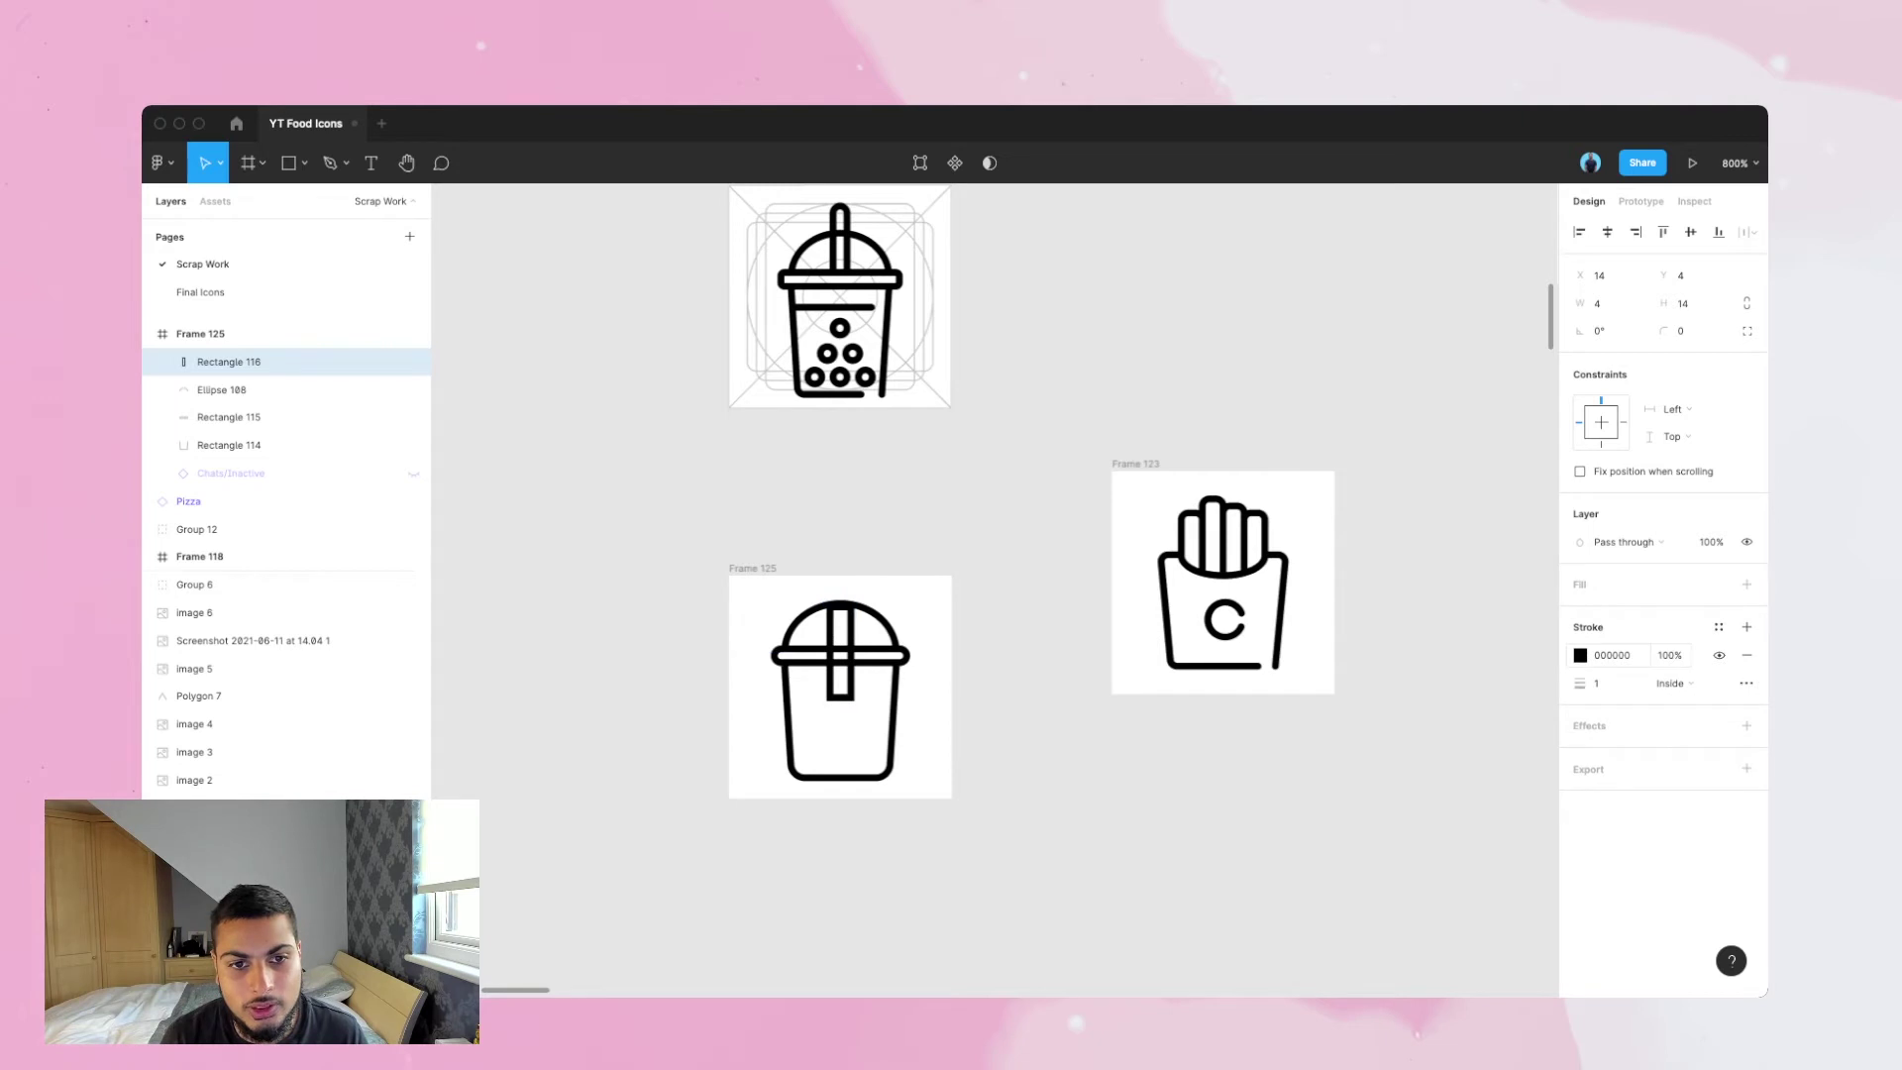
{"action": "left_click", "coordinate": [1687, 331]}
{"action": "type", "text": "2"}
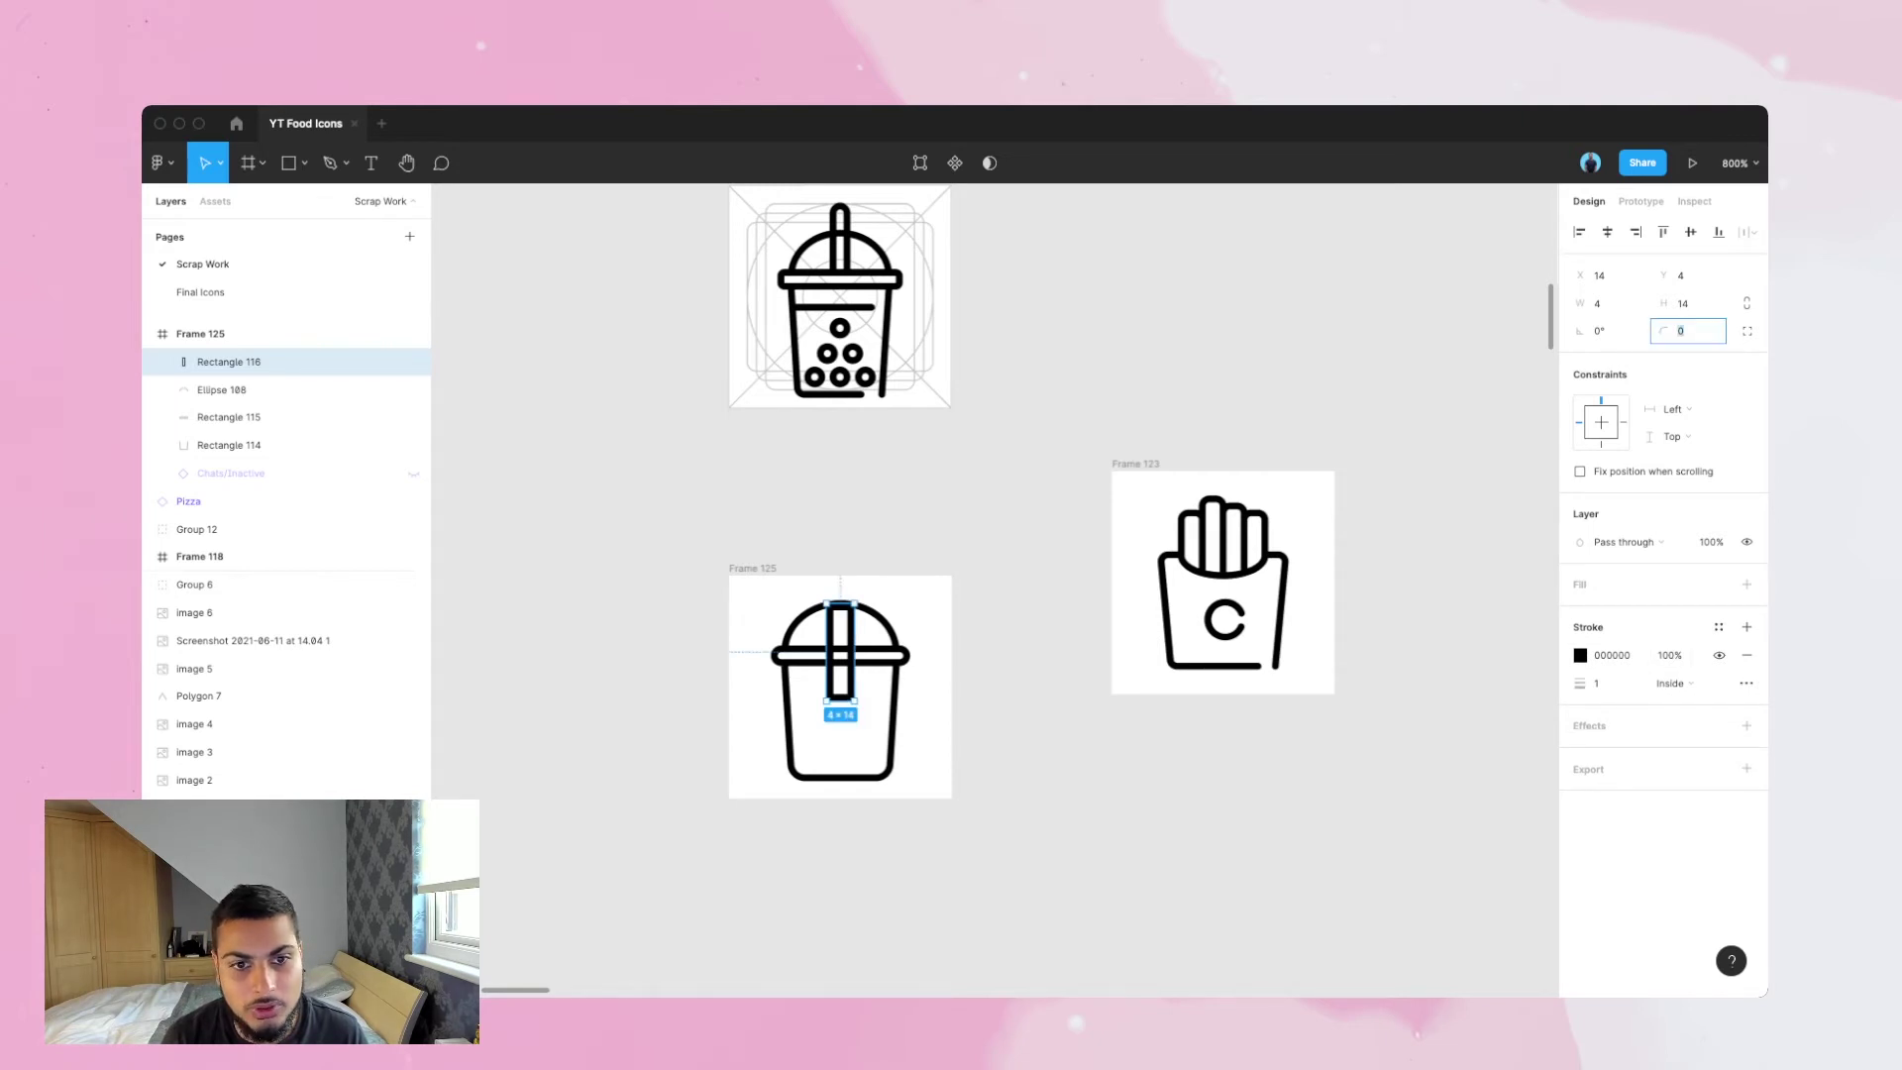
{"action": "left_click", "coordinate": [1032, 565]}
{"action": "left_click", "coordinate": [849, 675]}
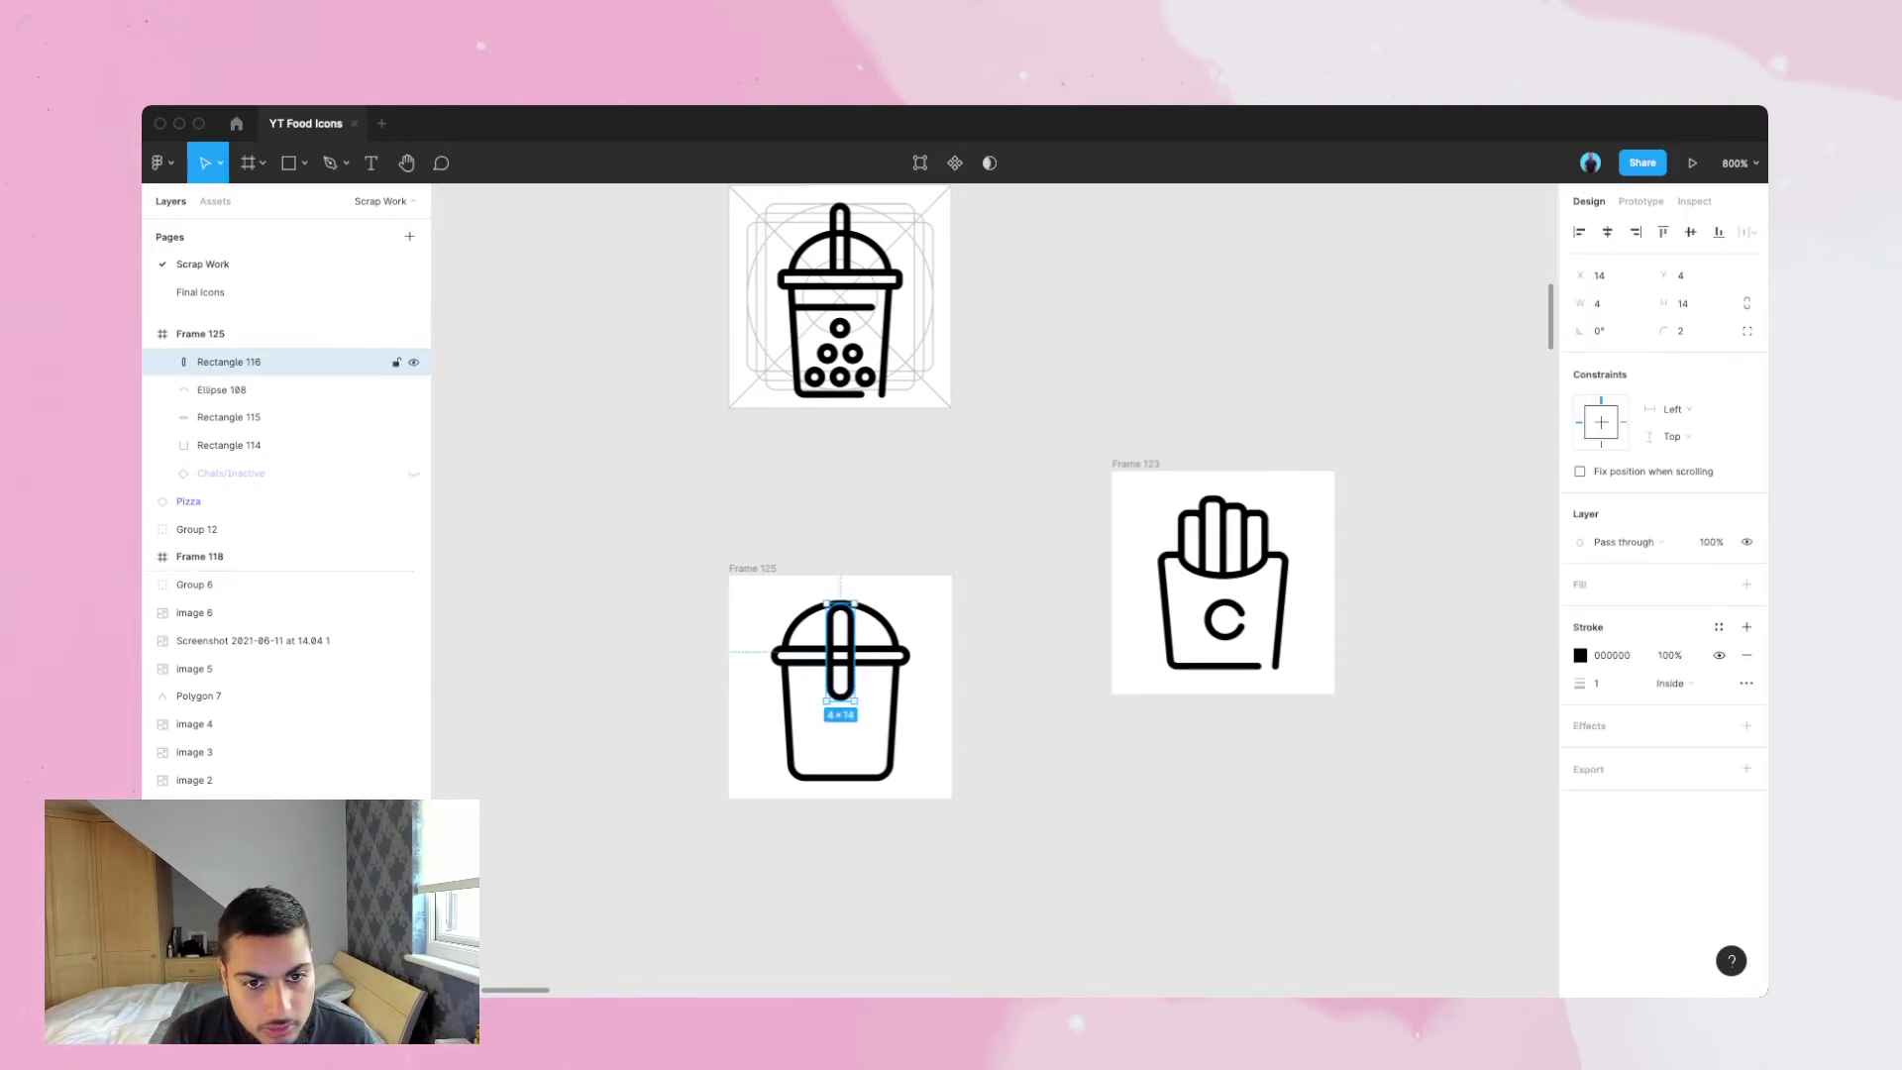
- Move the straw 4 px up to Y 0 in Frame 125
{"action": "key", "text": "Up"}
{"action": "key", "text": "Up"}
{"action": "key", "text": "Up"}
{"action": "key", "text": "Up"}
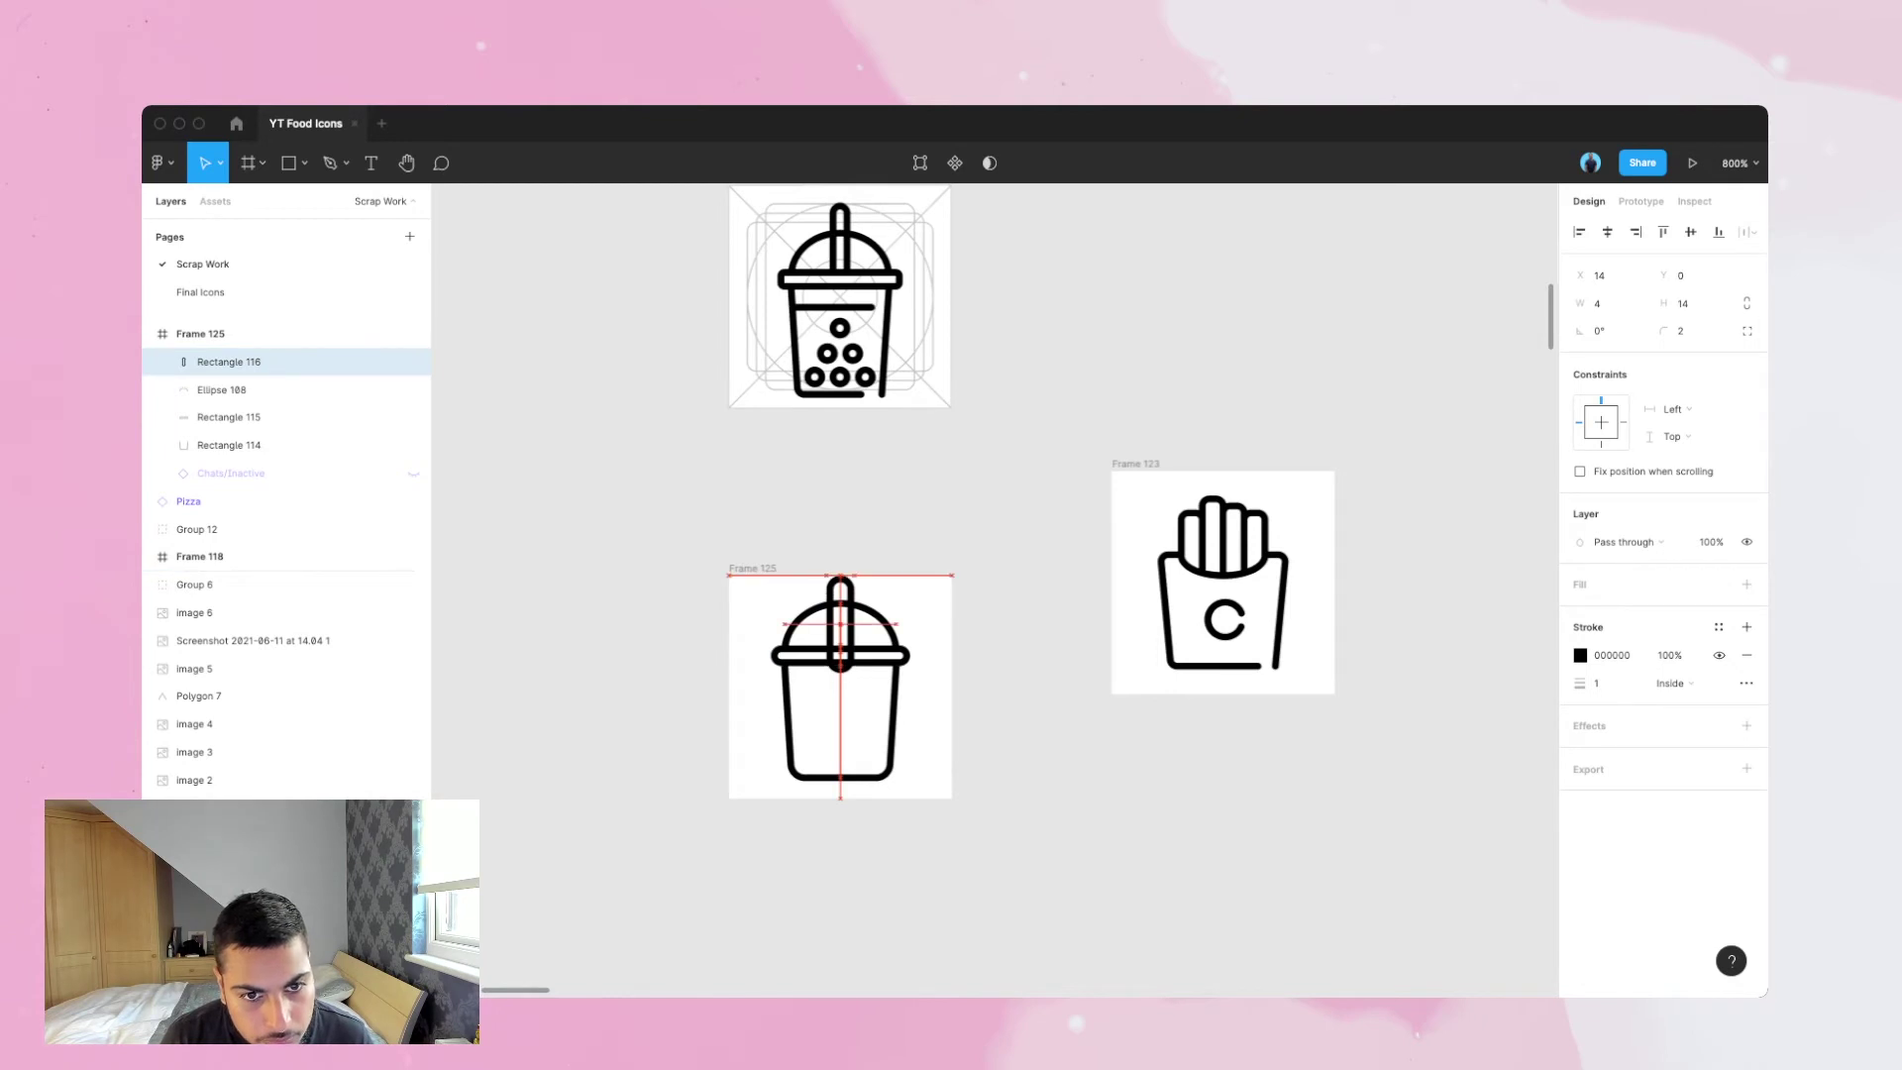
{"action": "key", "text": "Escape"}
{"action": "left_click_drag", "start_coordinate": [957, 722], "coordinate": [848, 655]}
{"action": "key", "text": "Escape"}
- Move the straw down to Y 13 so it sits inside the cup body below the lid
{"action": "left_click", "coordinate": [228, 361]}
{"action": "key", "text": "shift+Down"}
{"action": "key", "text": "Down"}
{"action": "key", "text": "Down"}
{"action": "key", "text": "Down"}
{"action": "key", "text": "Escape"}
- Set the straw's width to 3
{"action": "left_click", "coordinate": [849, 708]}
{"action": "left_click", "coordinate": [1598, 303]}
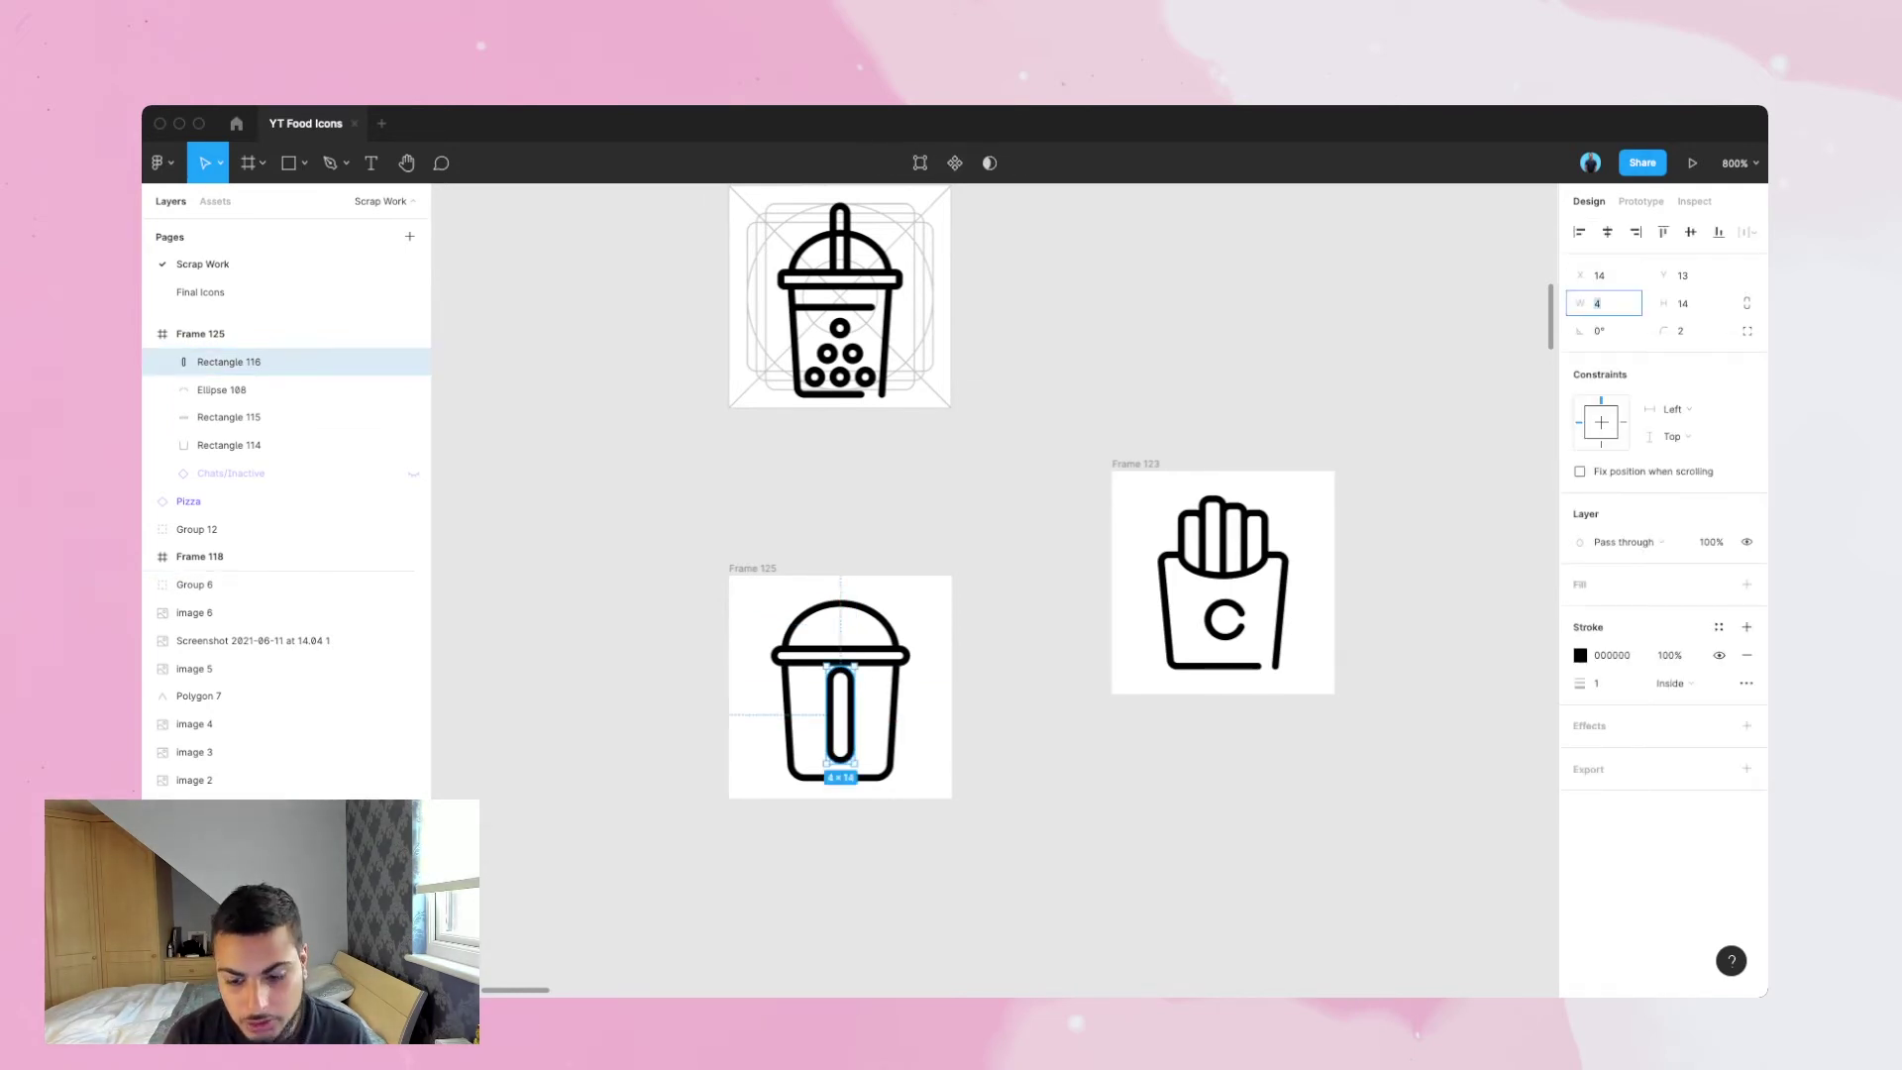
{"action": "type", "text": "3"}
{"action": "key", "text": "Return"}
{"action": "key", "text": "Escape"}
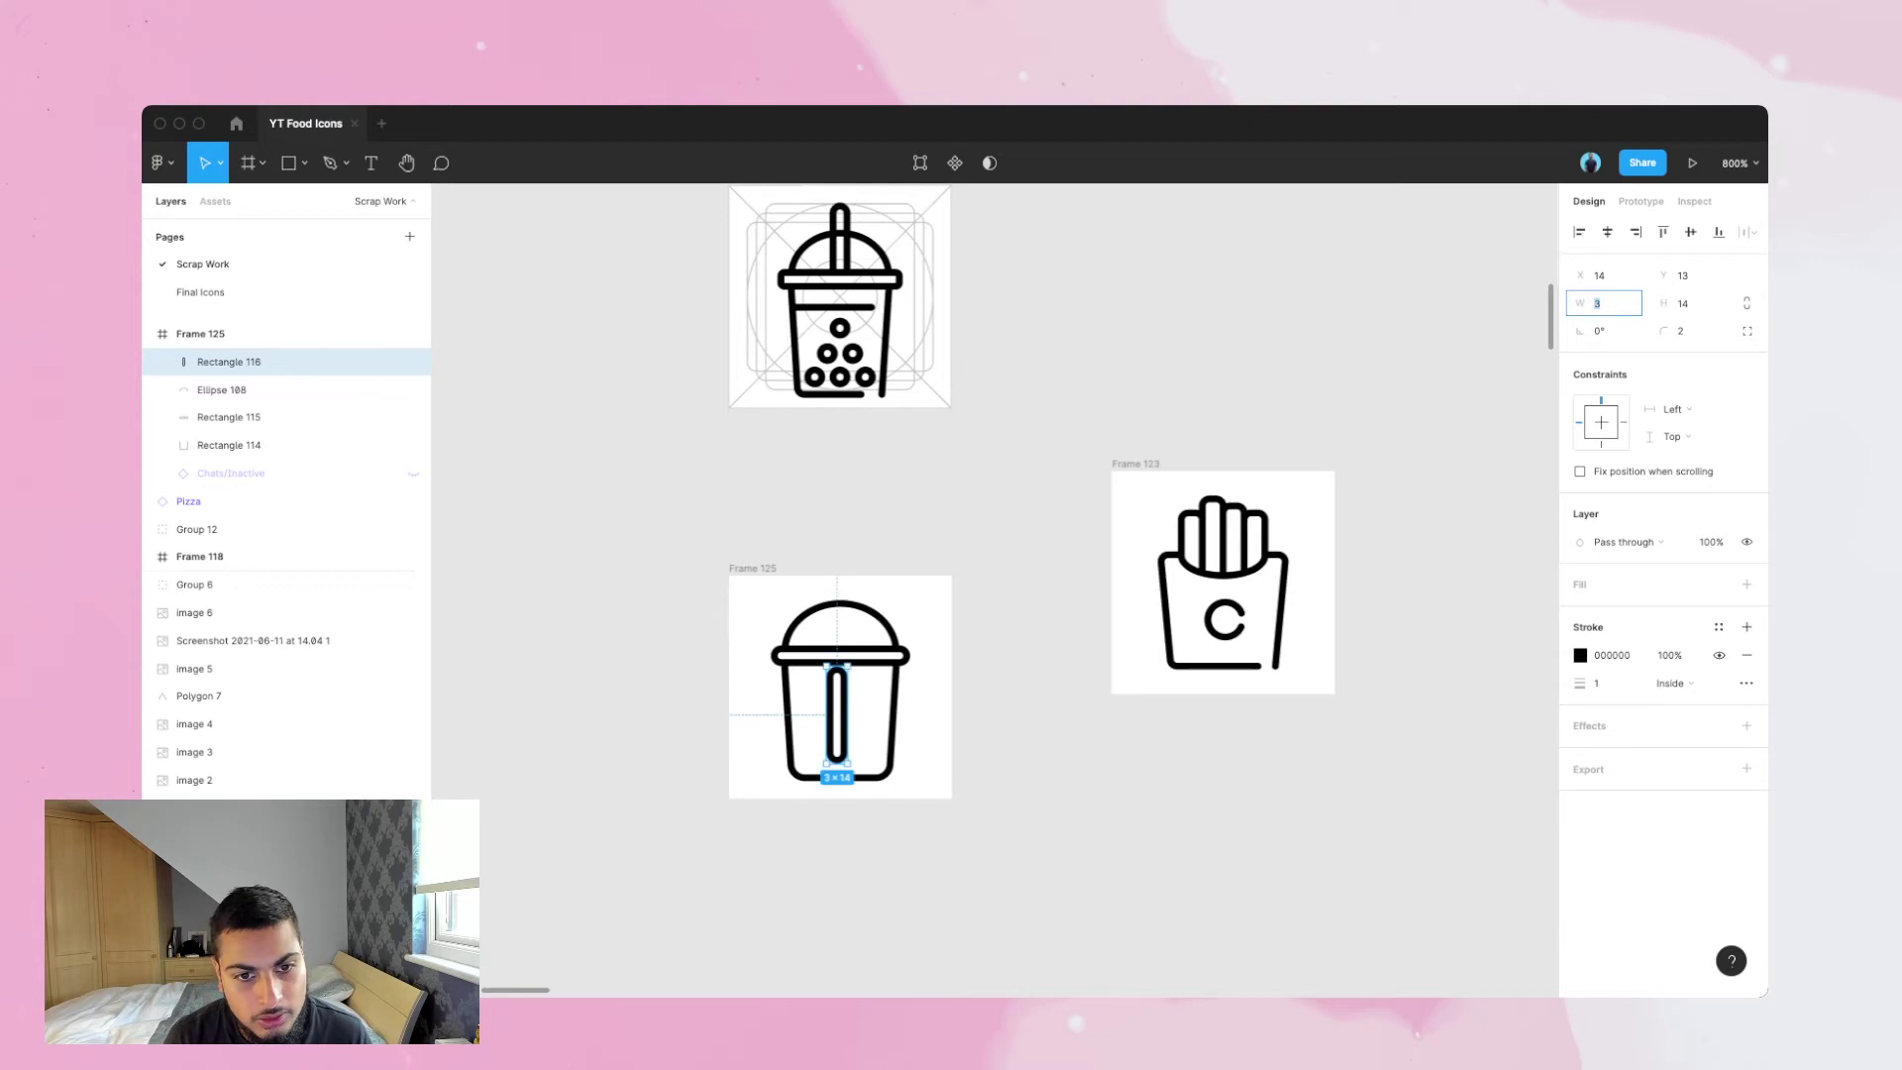
{"action": "key", "text": "Escape"}
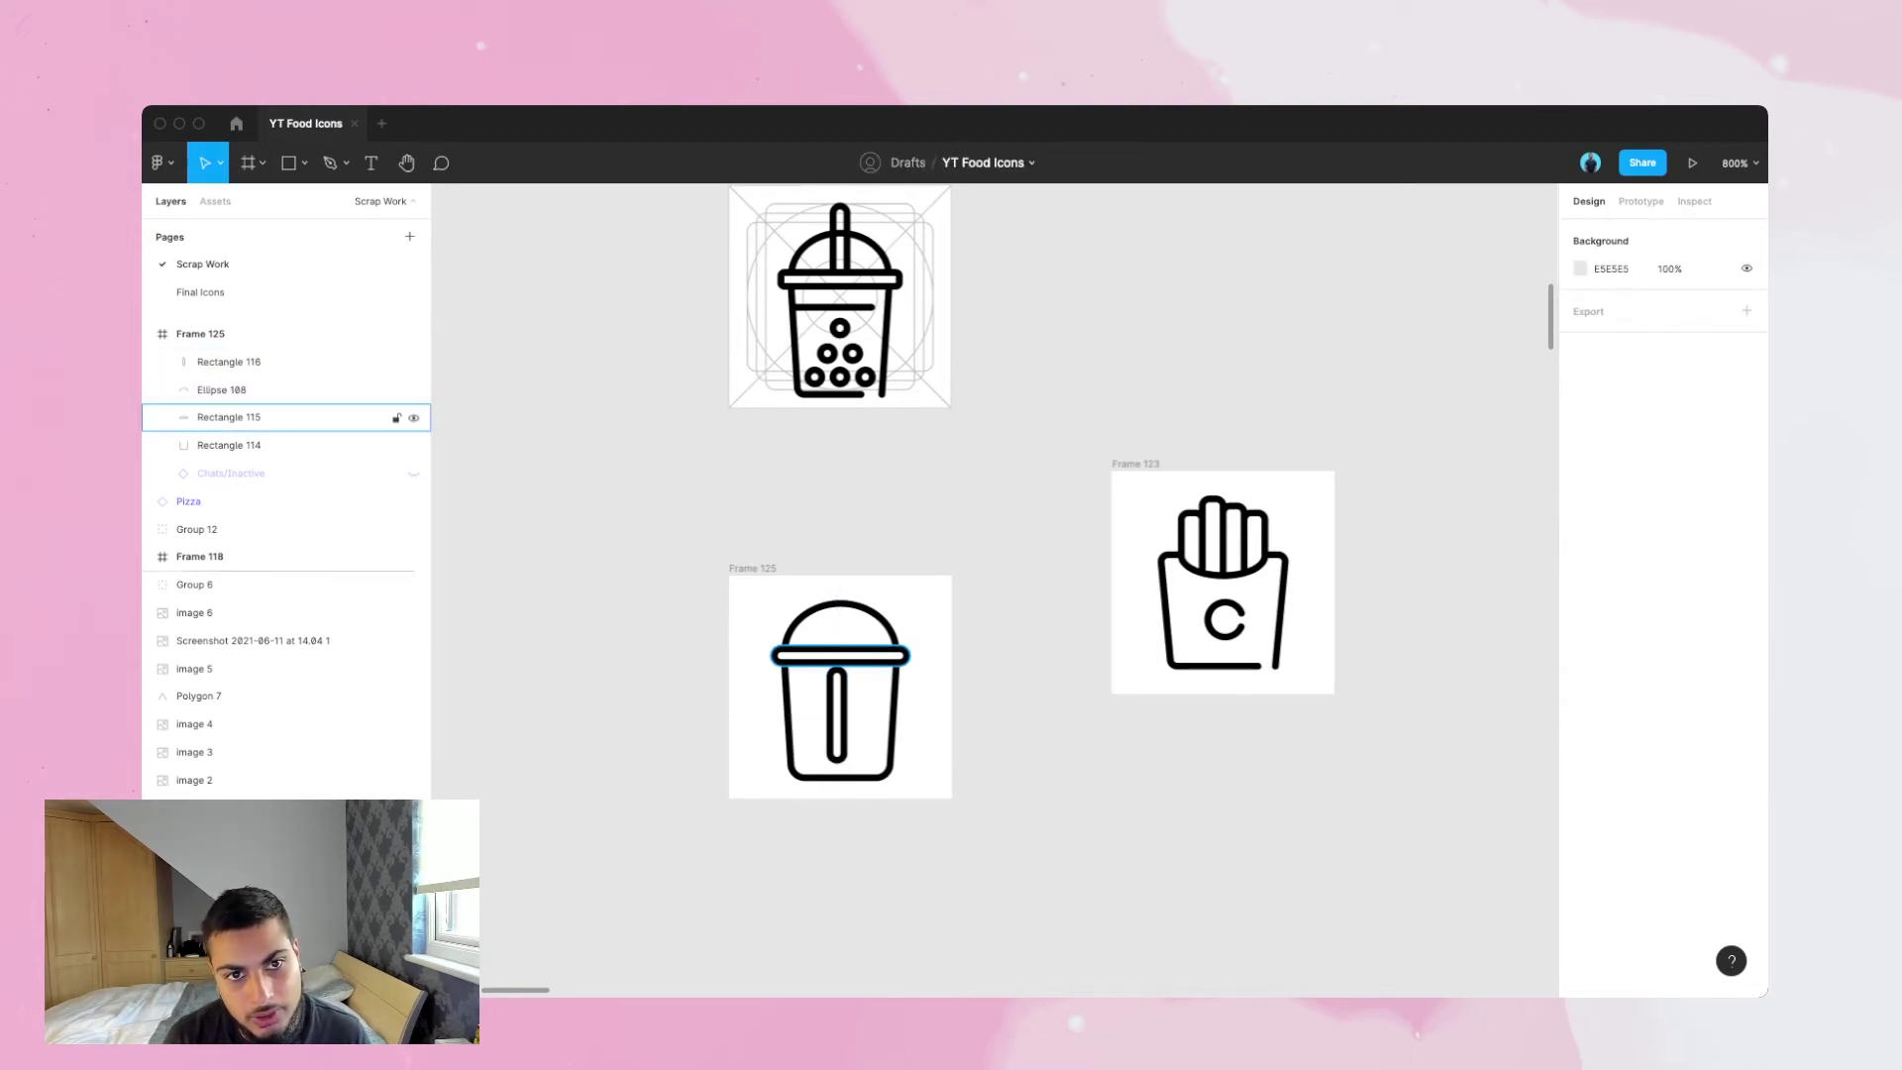
- Open the straw's lower end by adding a point at the middle of its bottom edge and deleting it in vector editing
{"action": "key", "text": "super+plus"}
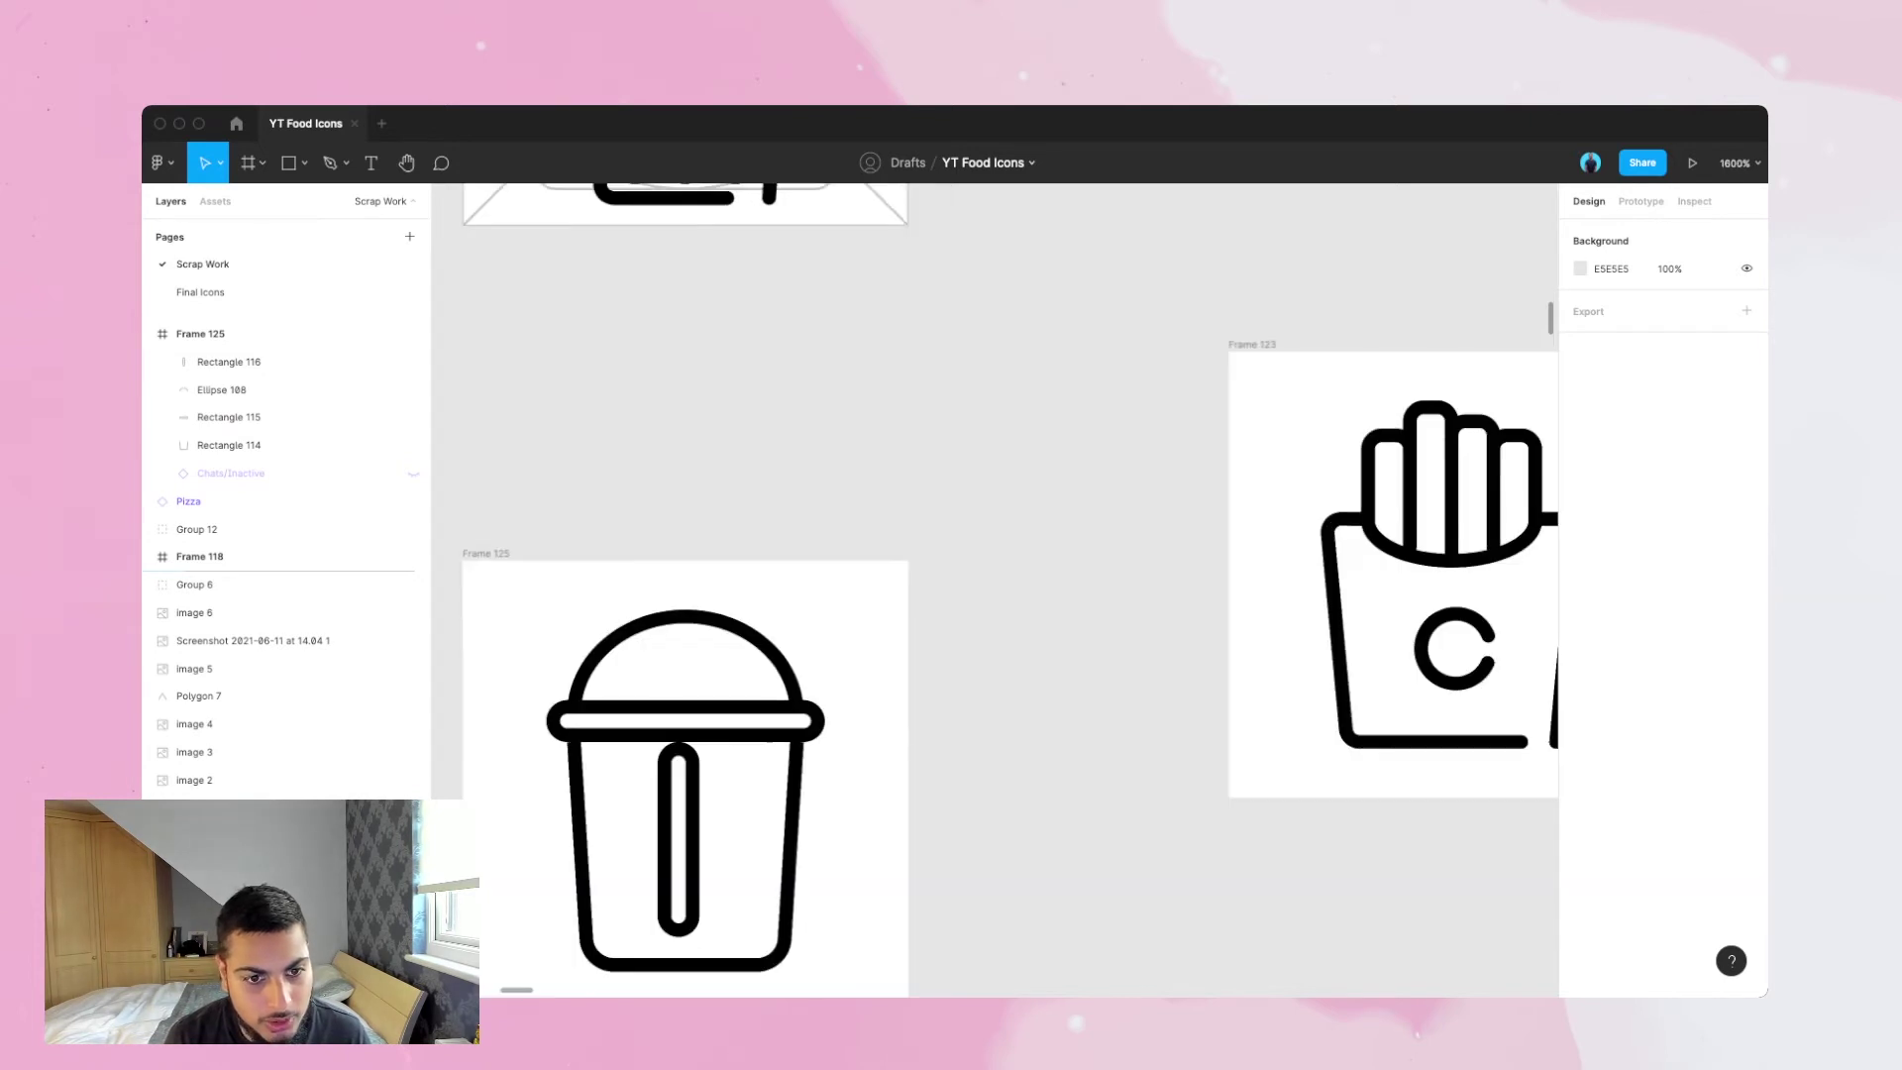
{"action": "scroll", "coordinate": [995, 590], "scroll_direction": "down", "scroll_amount": 1}
{"action": "scroll", "coordinate": [995, 590], "scroll_direction": "left", "scroll_amount": 2}
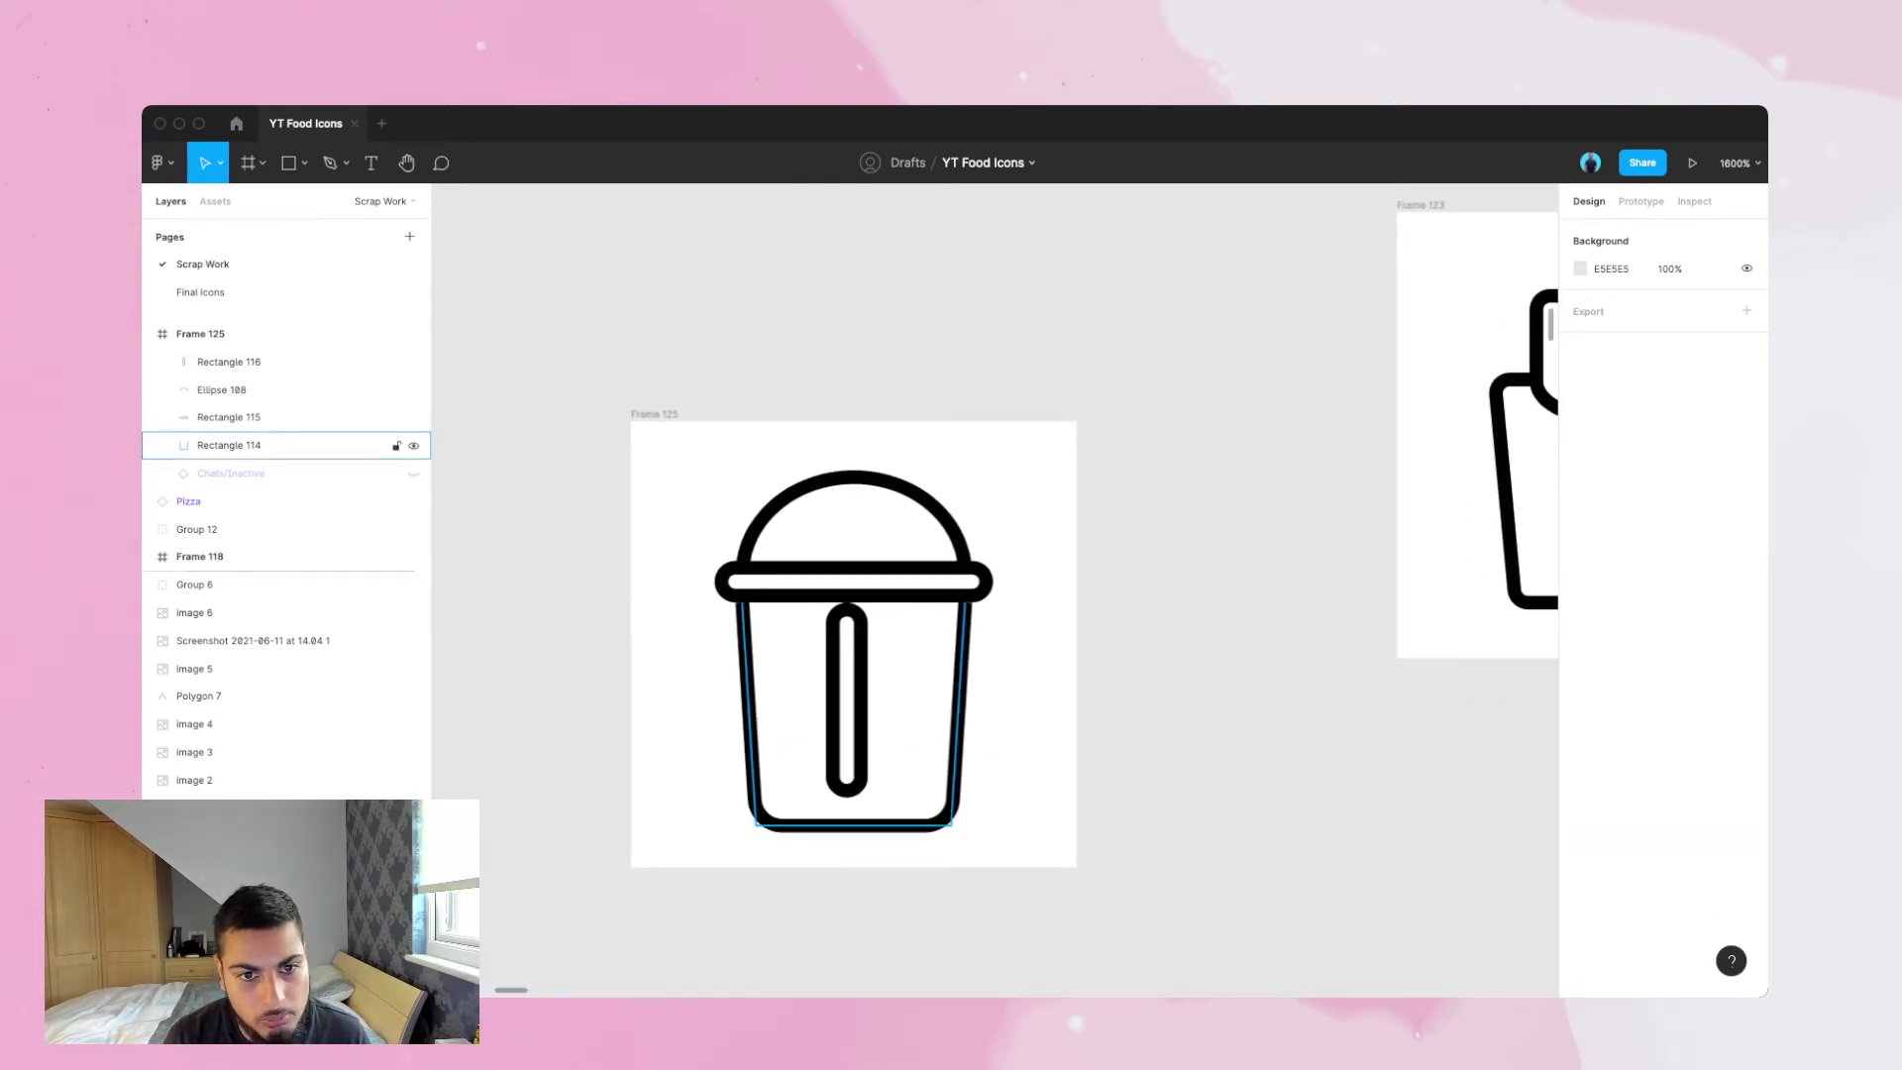
{"action": "scroll", "coordinate": [852, 594], "scroll_direction": "down", "scroll_amount": 2}
{"action": "scroll", "coordinate": [897, 594], "scroll_direction": "left", "scroll_amount": 2}
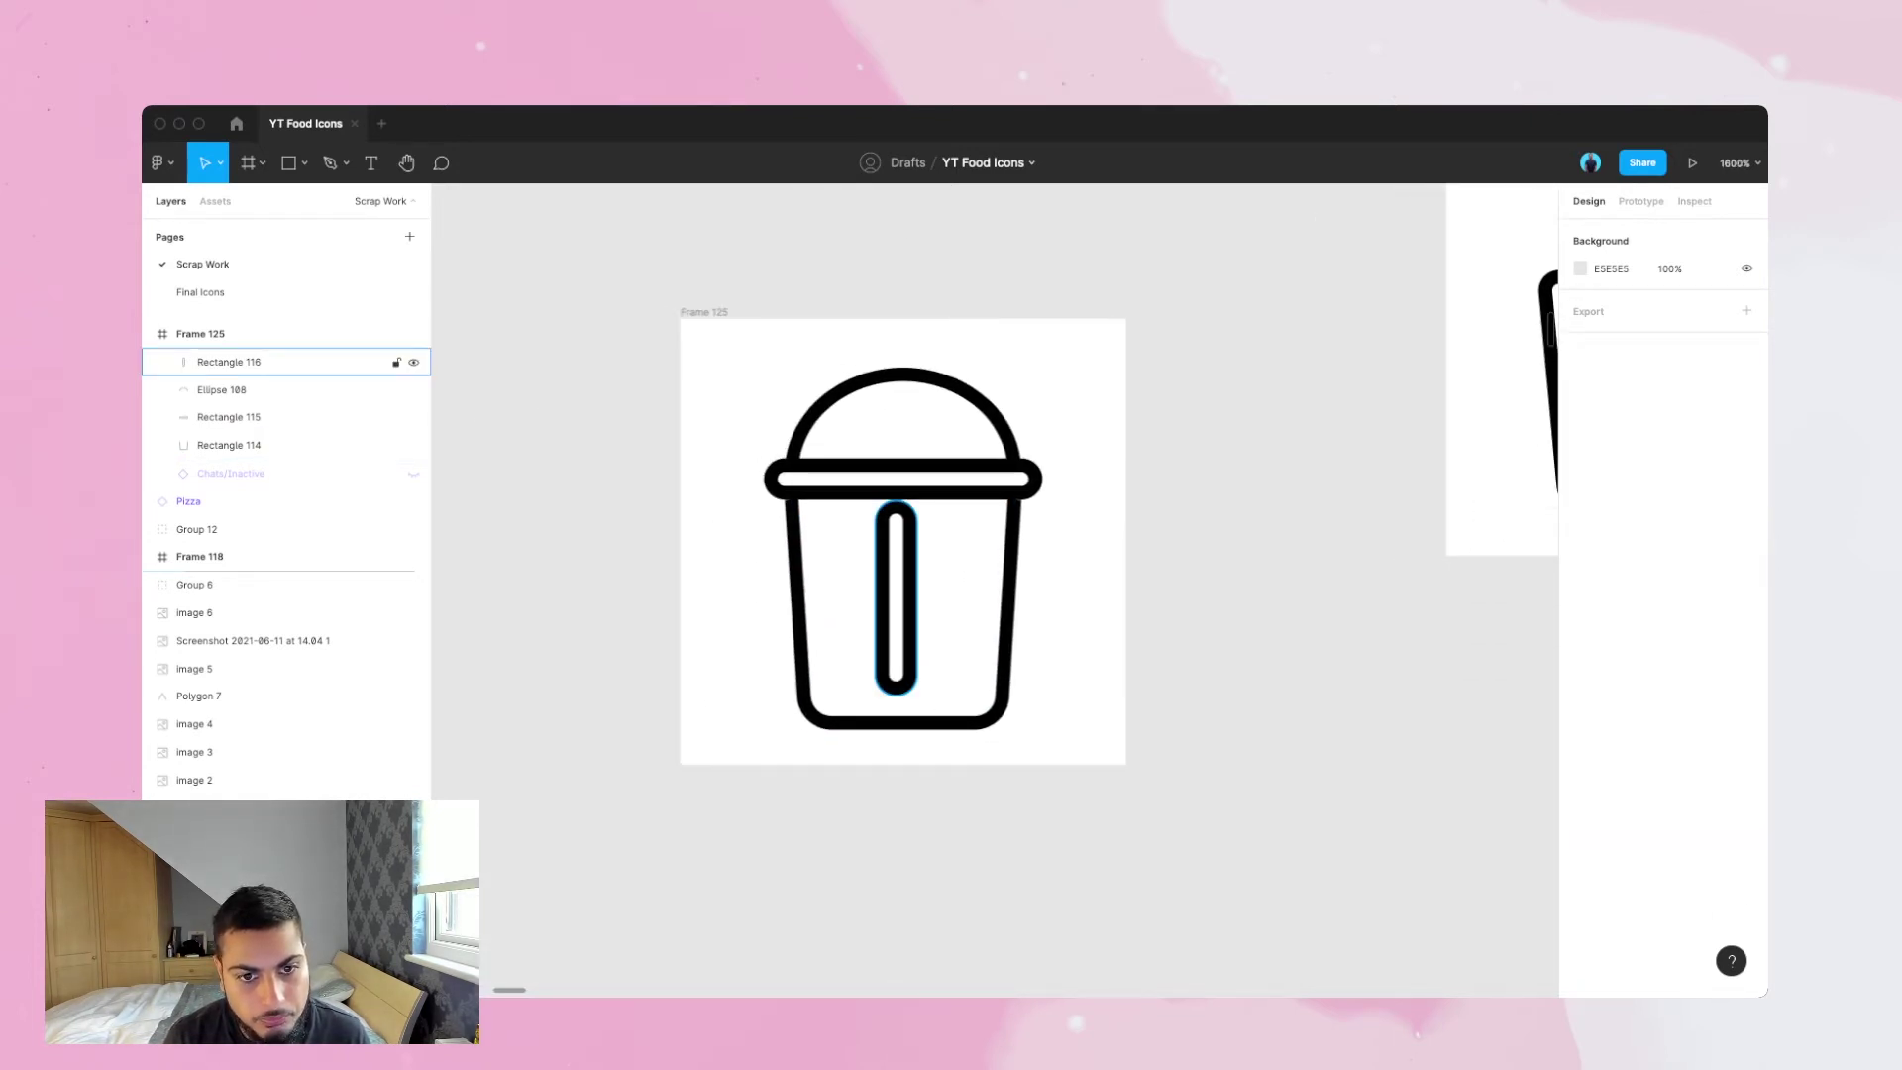
{"action": "left_click", "coordinate": [896, 594]}
{"action": "key", "text": "Return"}
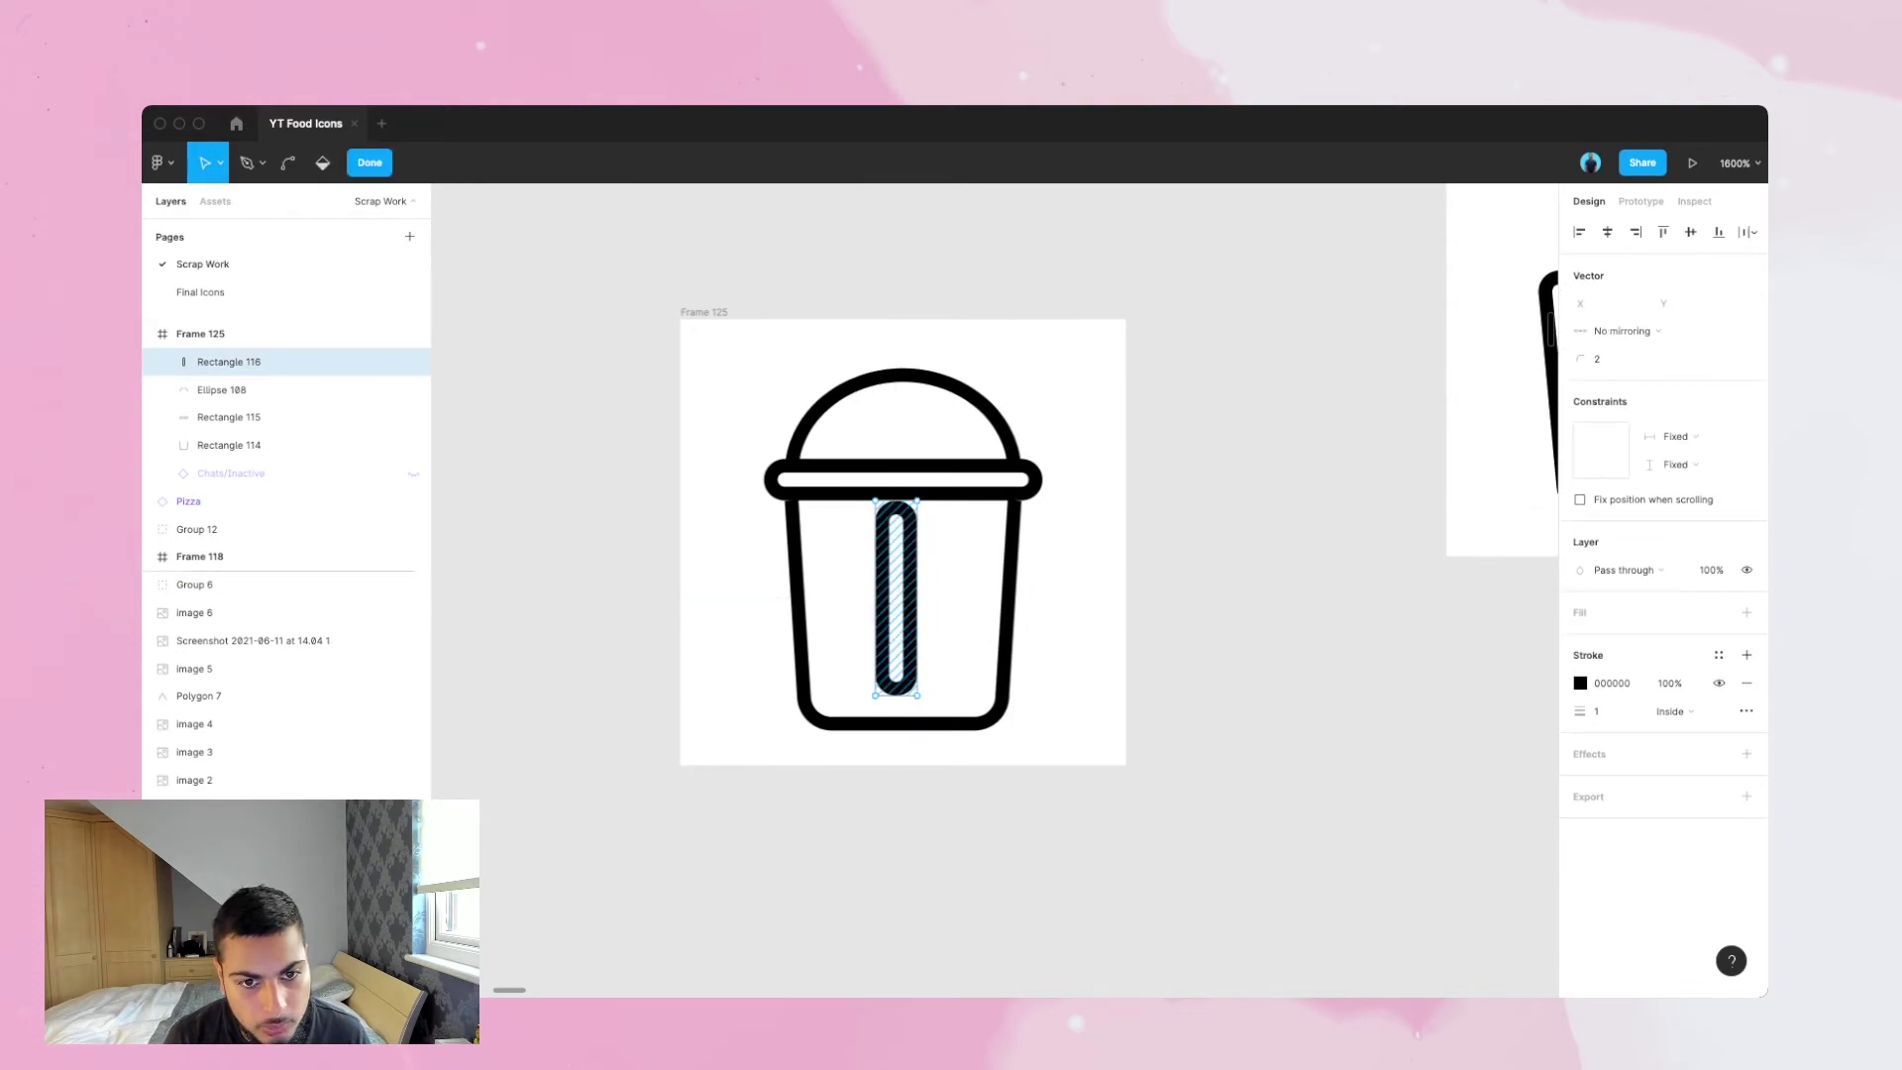
{"action": "key", "text": "Escape"}
{"action": "key", "text": "shift+equal"}
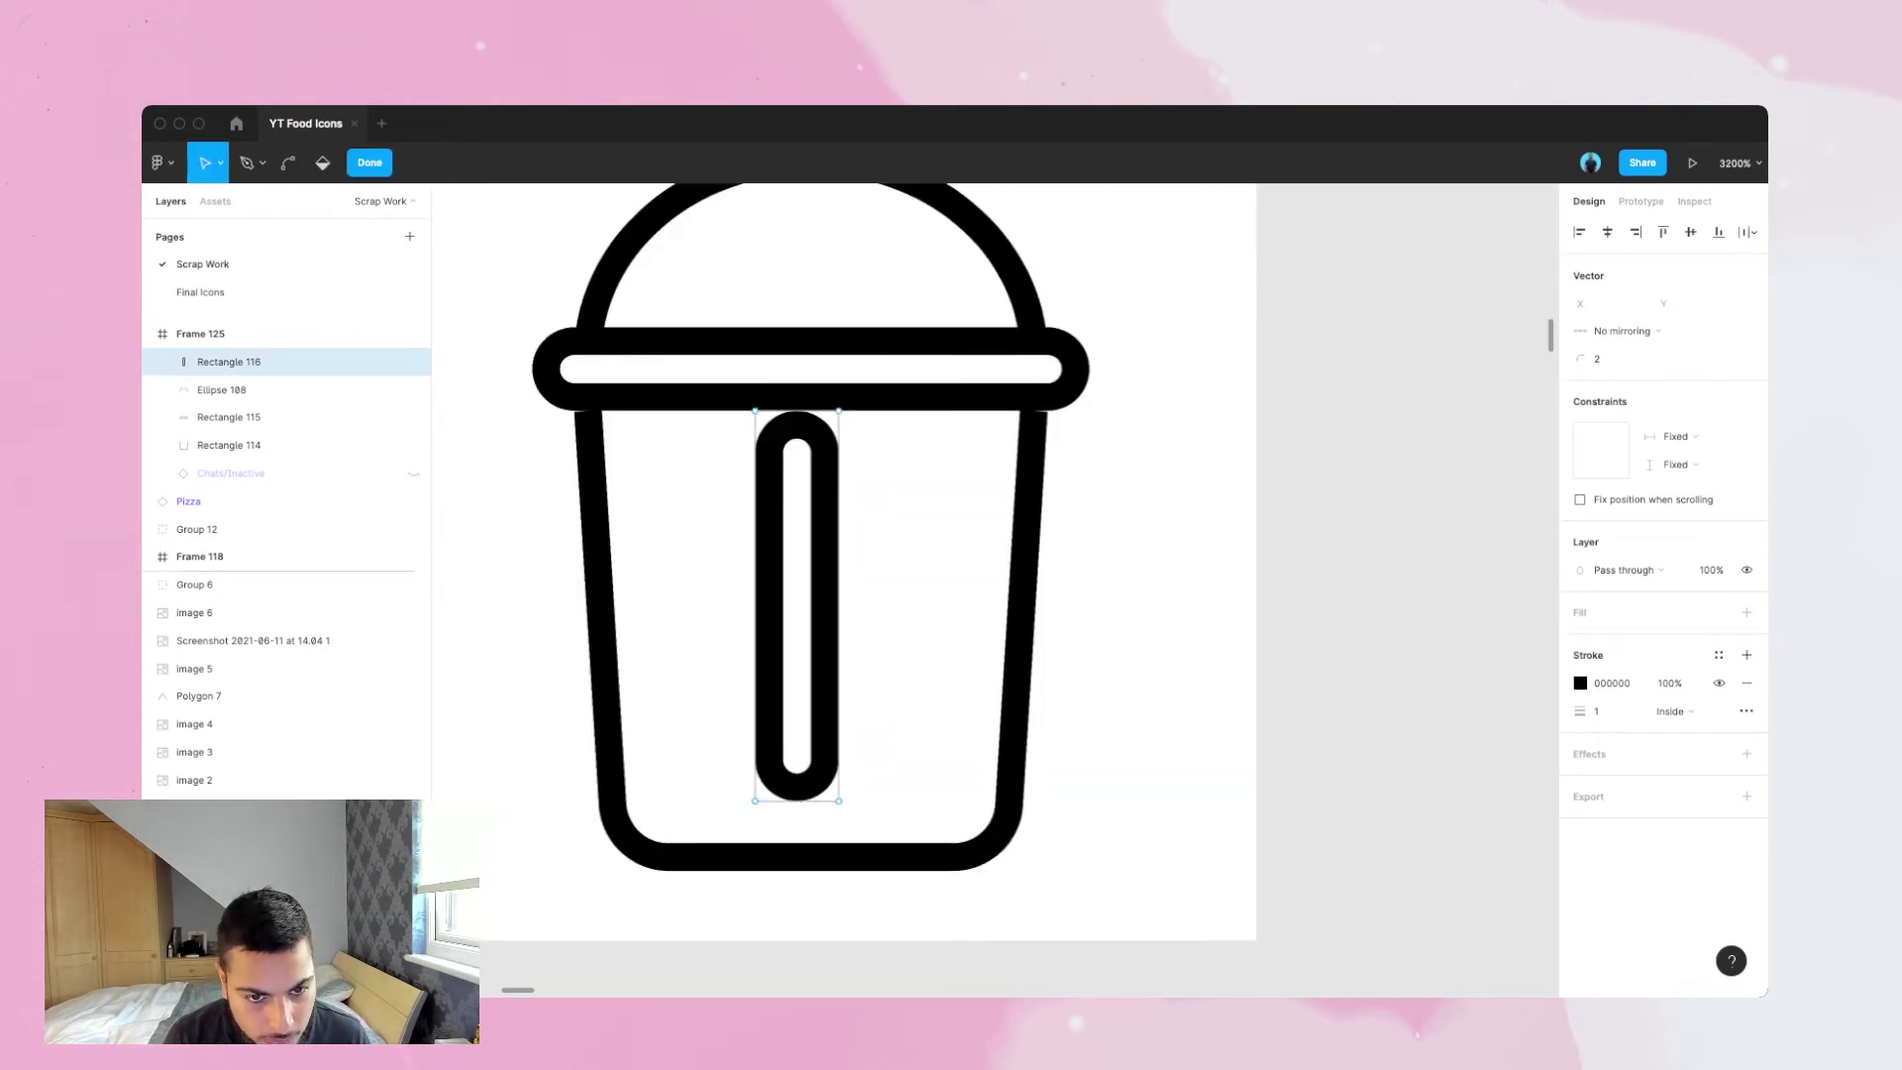
{"action": "key", "text": "Escape"}
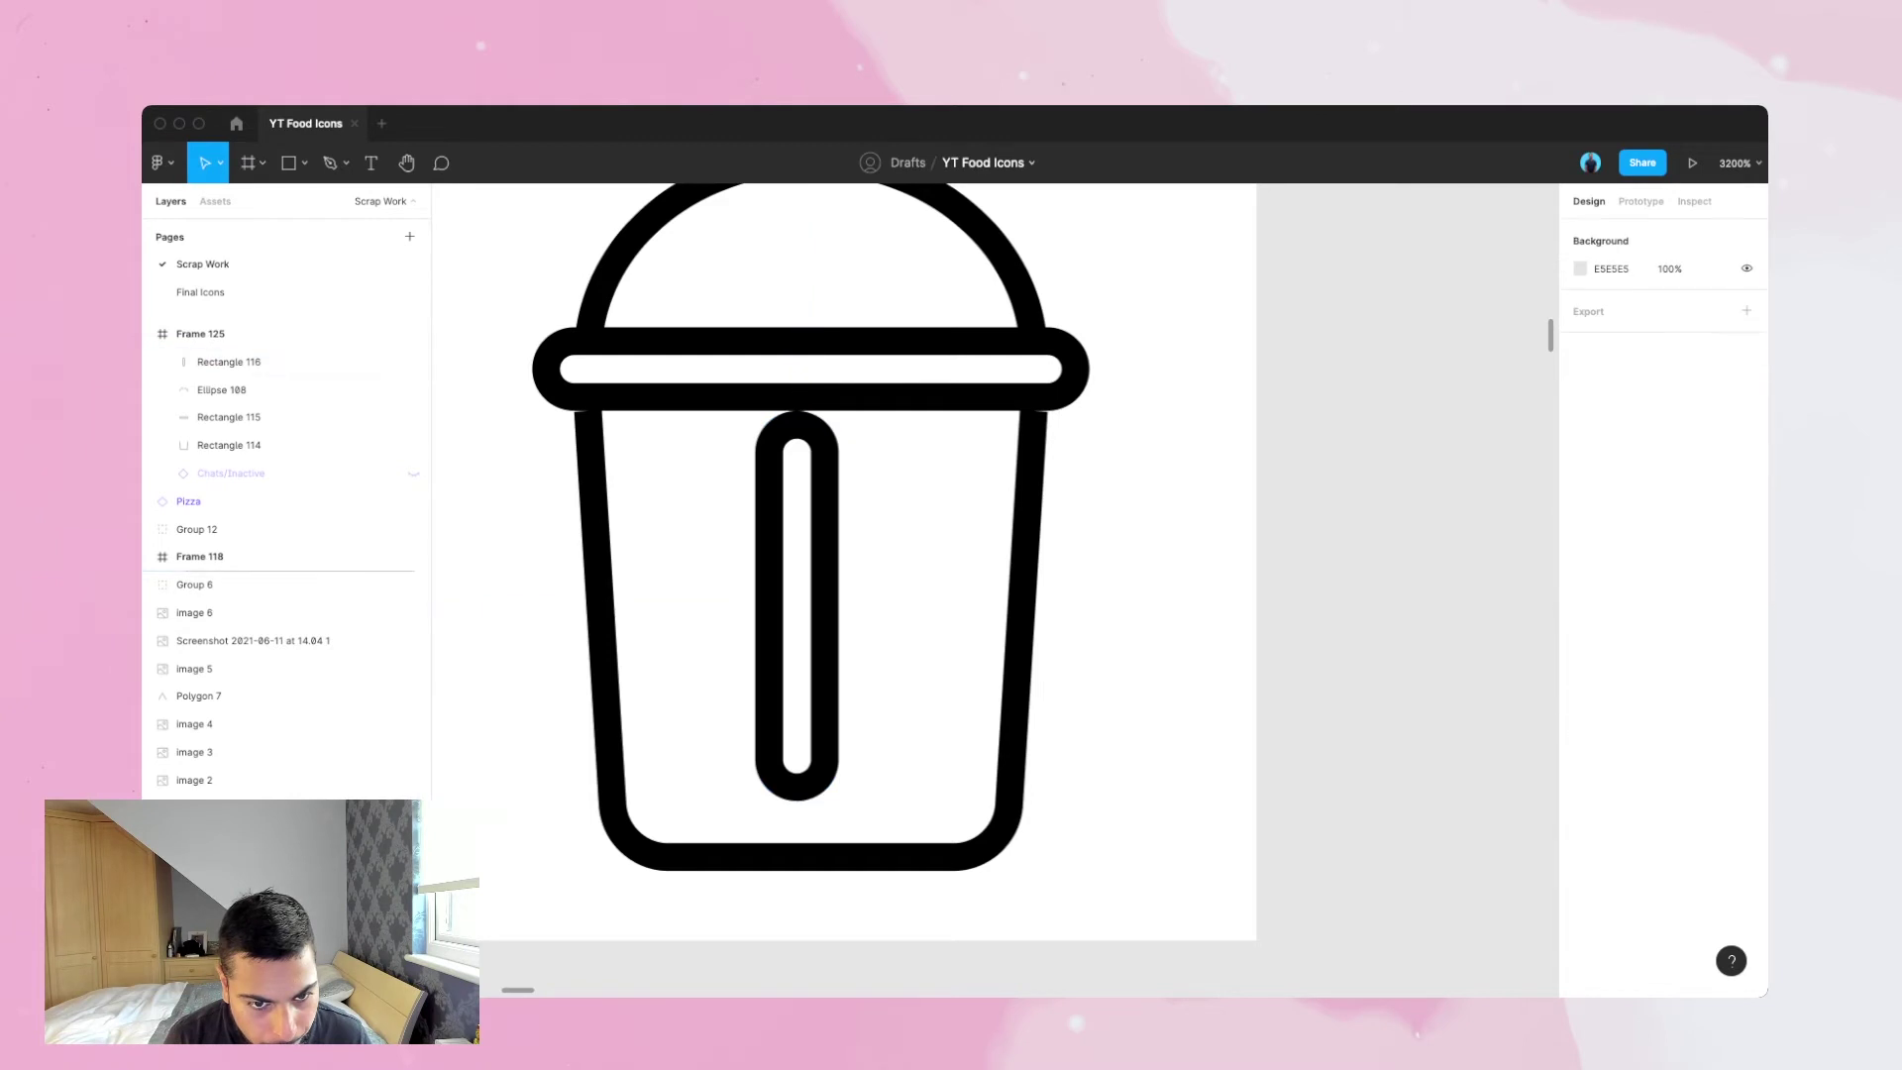
{"action": "double_click", "coordinate": [797, 782]}
{"action": "left_click", "coordinate": [796, 800]}
{"action": "key", "text": "Delete"}
{"action": "left_click", "coordinate": [796, 800]}
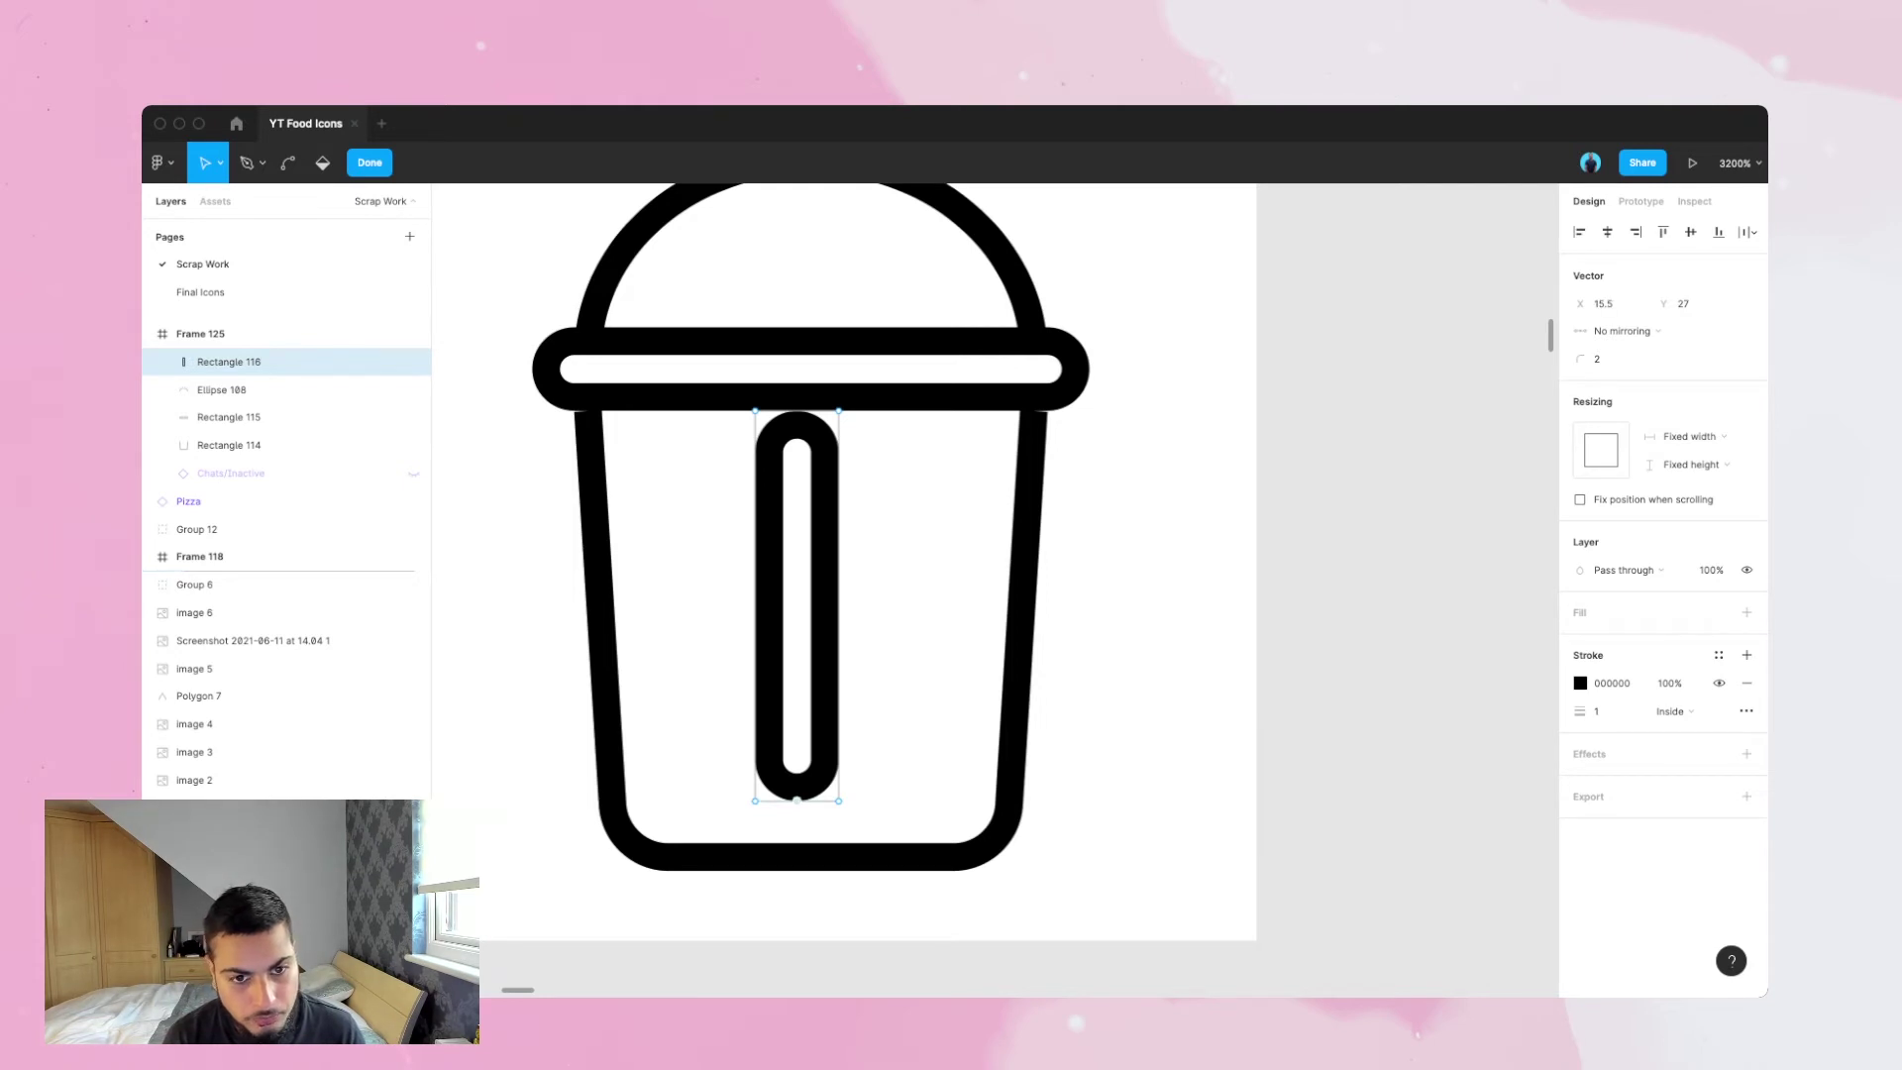
{"action": "key", "text": "BackSpace"}
{"action": "key", "text": "Escape"}
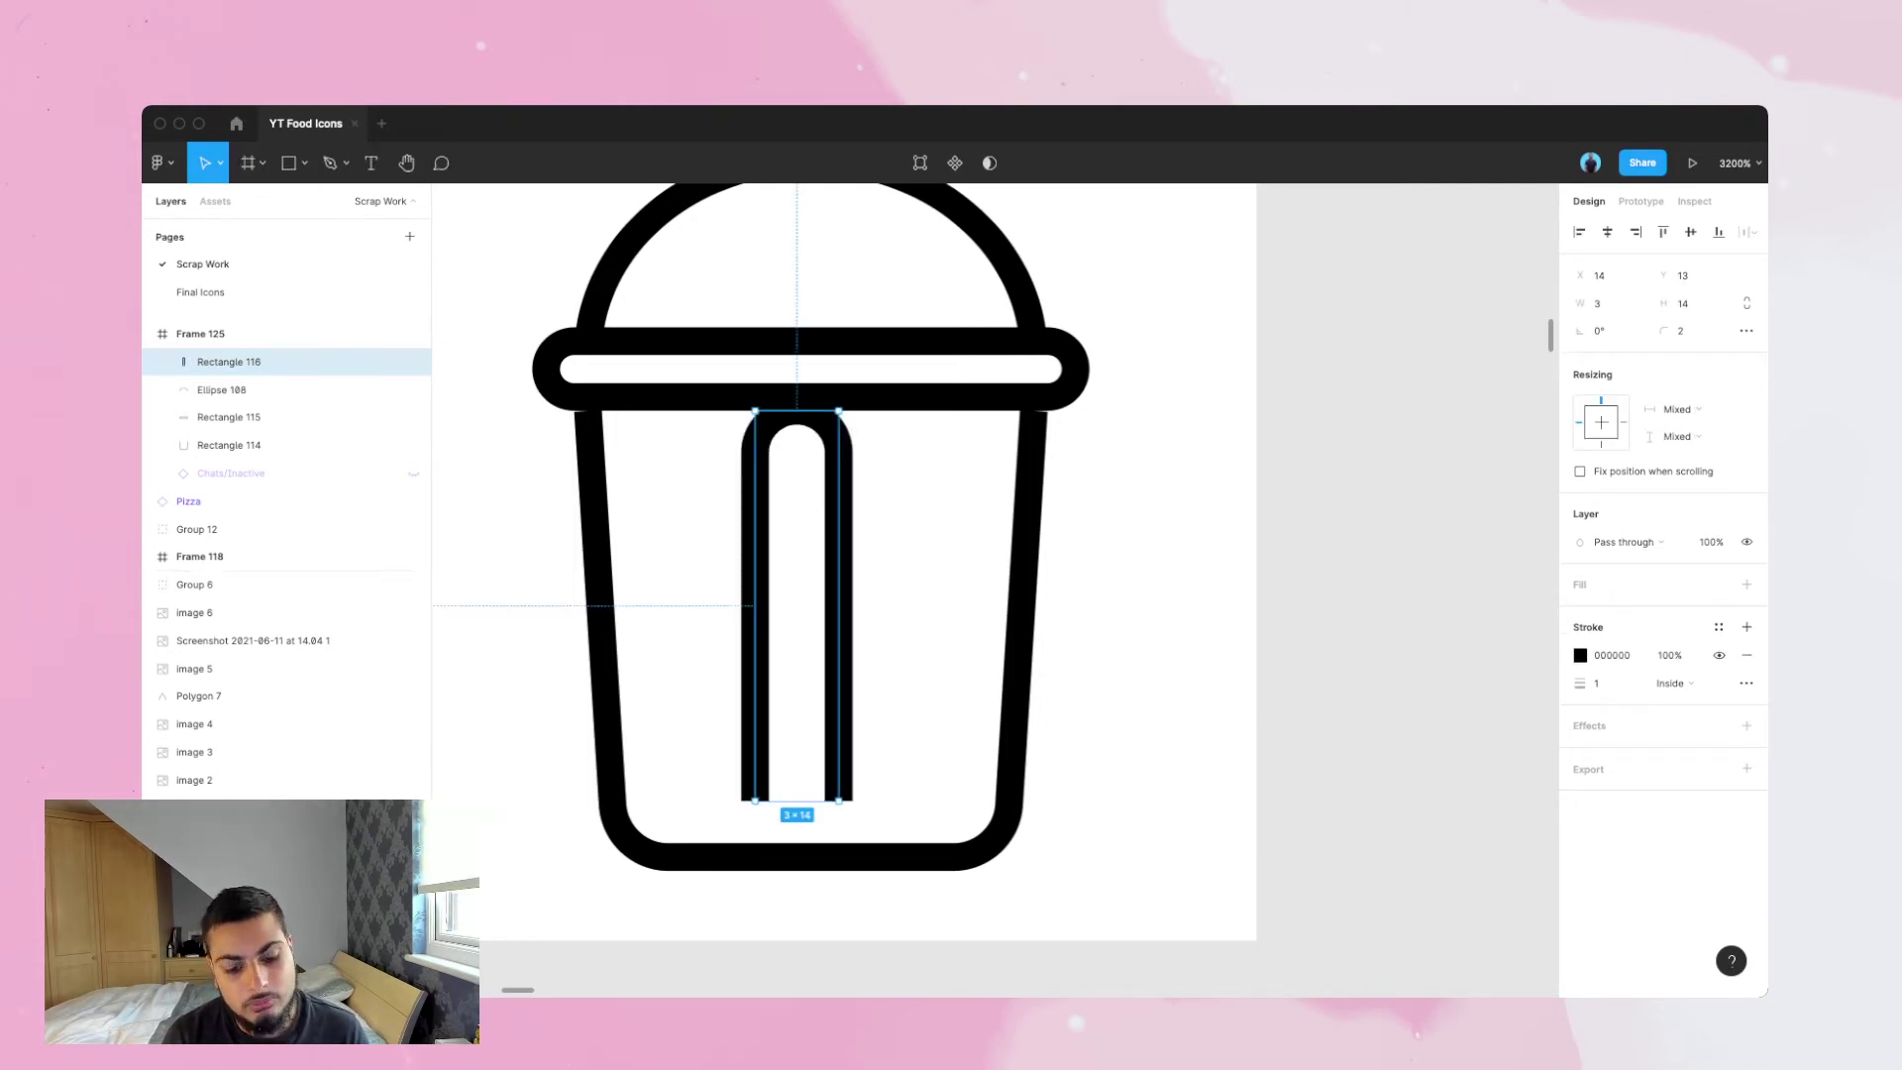
- Move the open-ended straw up to X 14, Y 1 over the dome and set its width to 2
{"action": "key", "text": "minus"}
{"action": "key", "text": "Escape"}
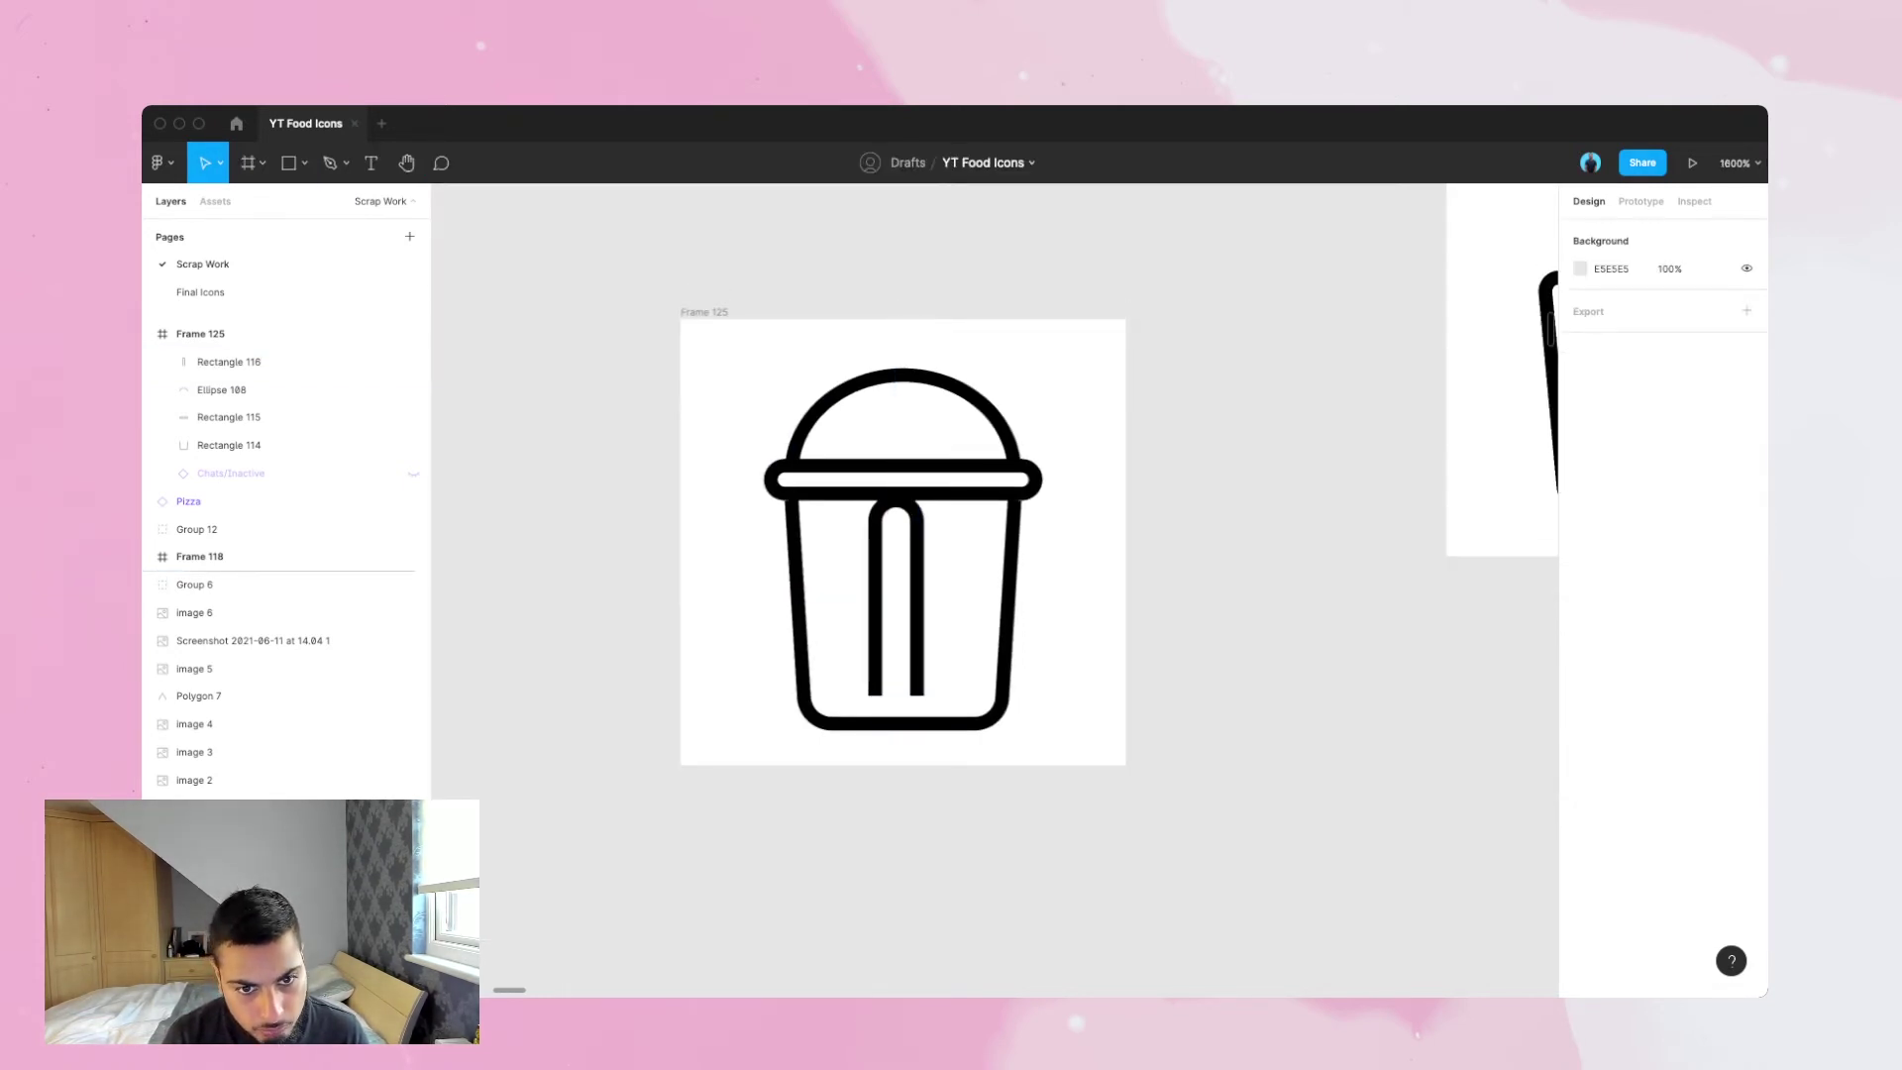
{"action": "scroll", "coordinate": [902, 590], "scroll_direction": "up", "scroll_amount": 1}
{"action": "scroll", "coordinate": [902, 631], "scroll_direction": "up", "scroll_amount": 1}
{"action": "left_click_drag", "start_coordinate": [917, 709], "coordinate": [874, 545]}
{"action": "left_click", "coordinate": [1617, 303]}
{"action": "key", "text": "Down"}
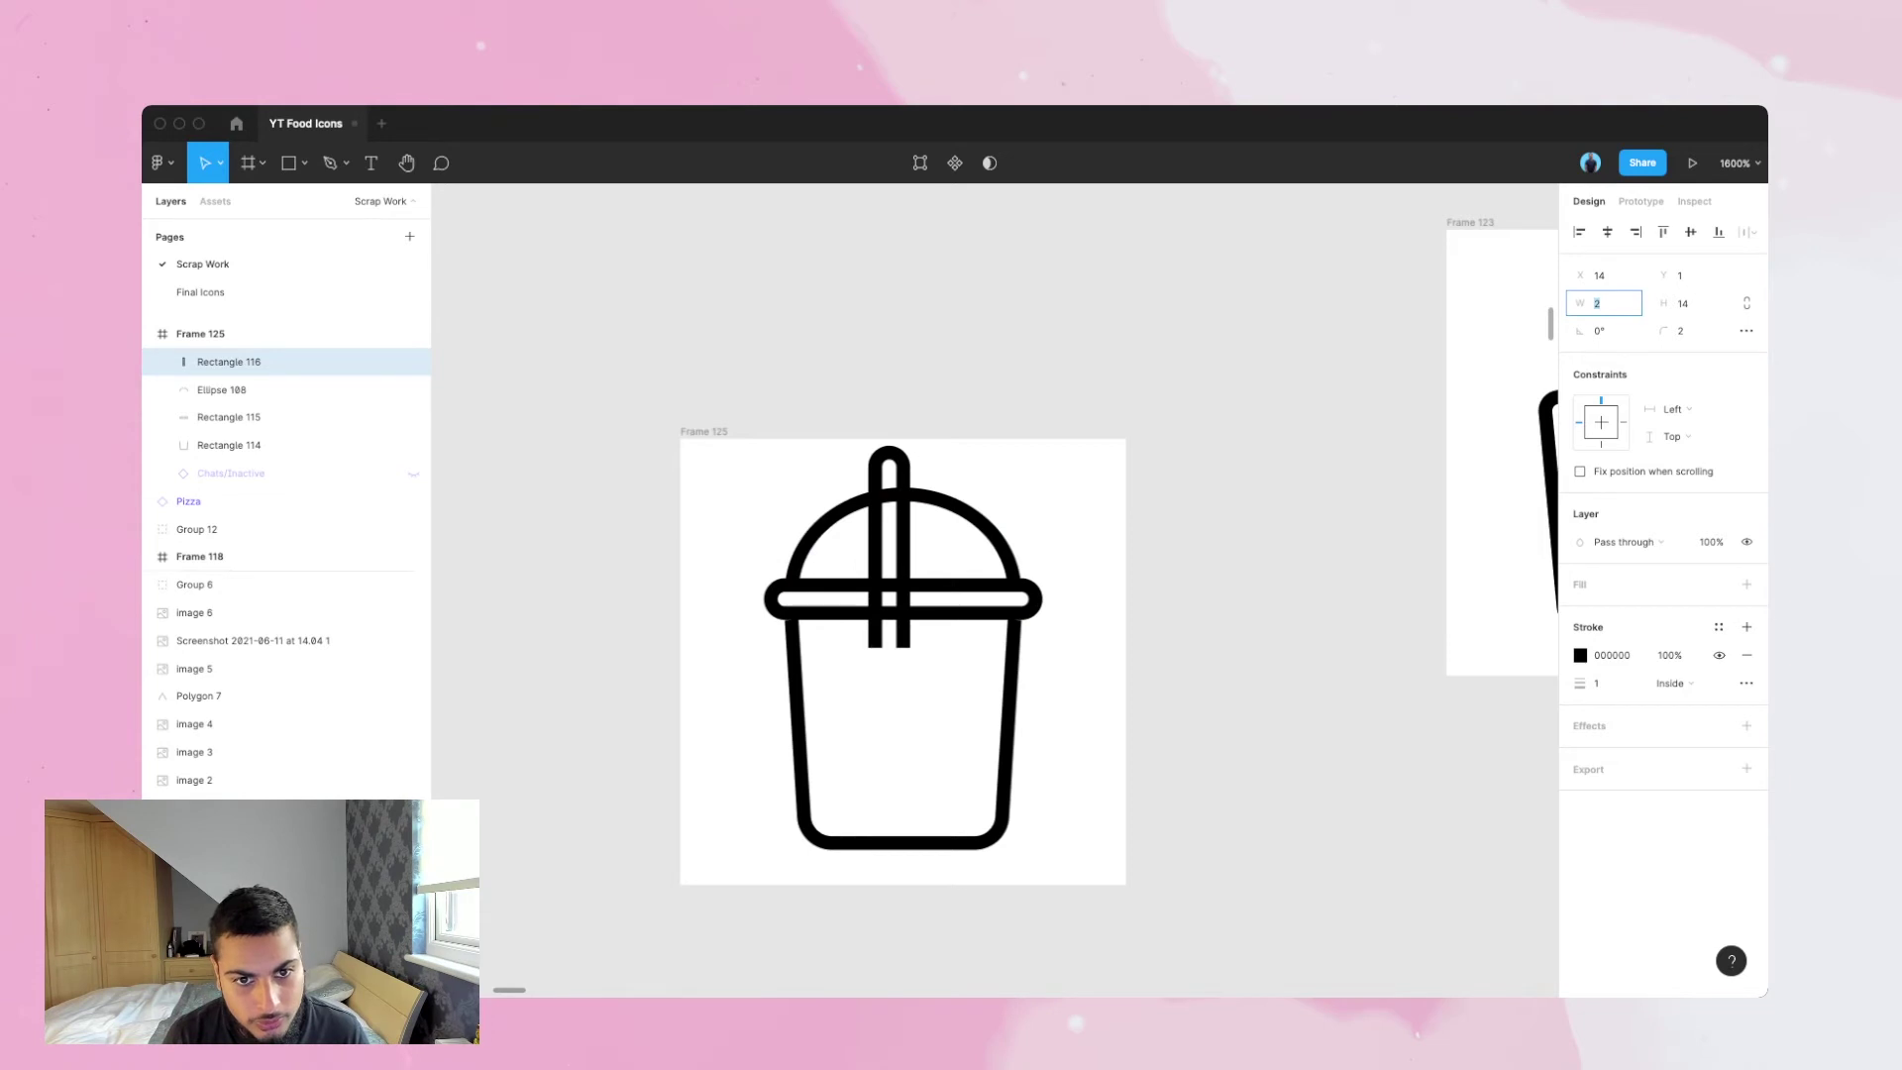
- Move the dome, lid and cup body together 1 px down
{"action": "left_click", "coordinate": [1092, 666]}
{"action": "left_click_drag", "start_coordinate": [1093, 665], "coordinate": [990, 526]}
{"action": "key", "text": "Down"}
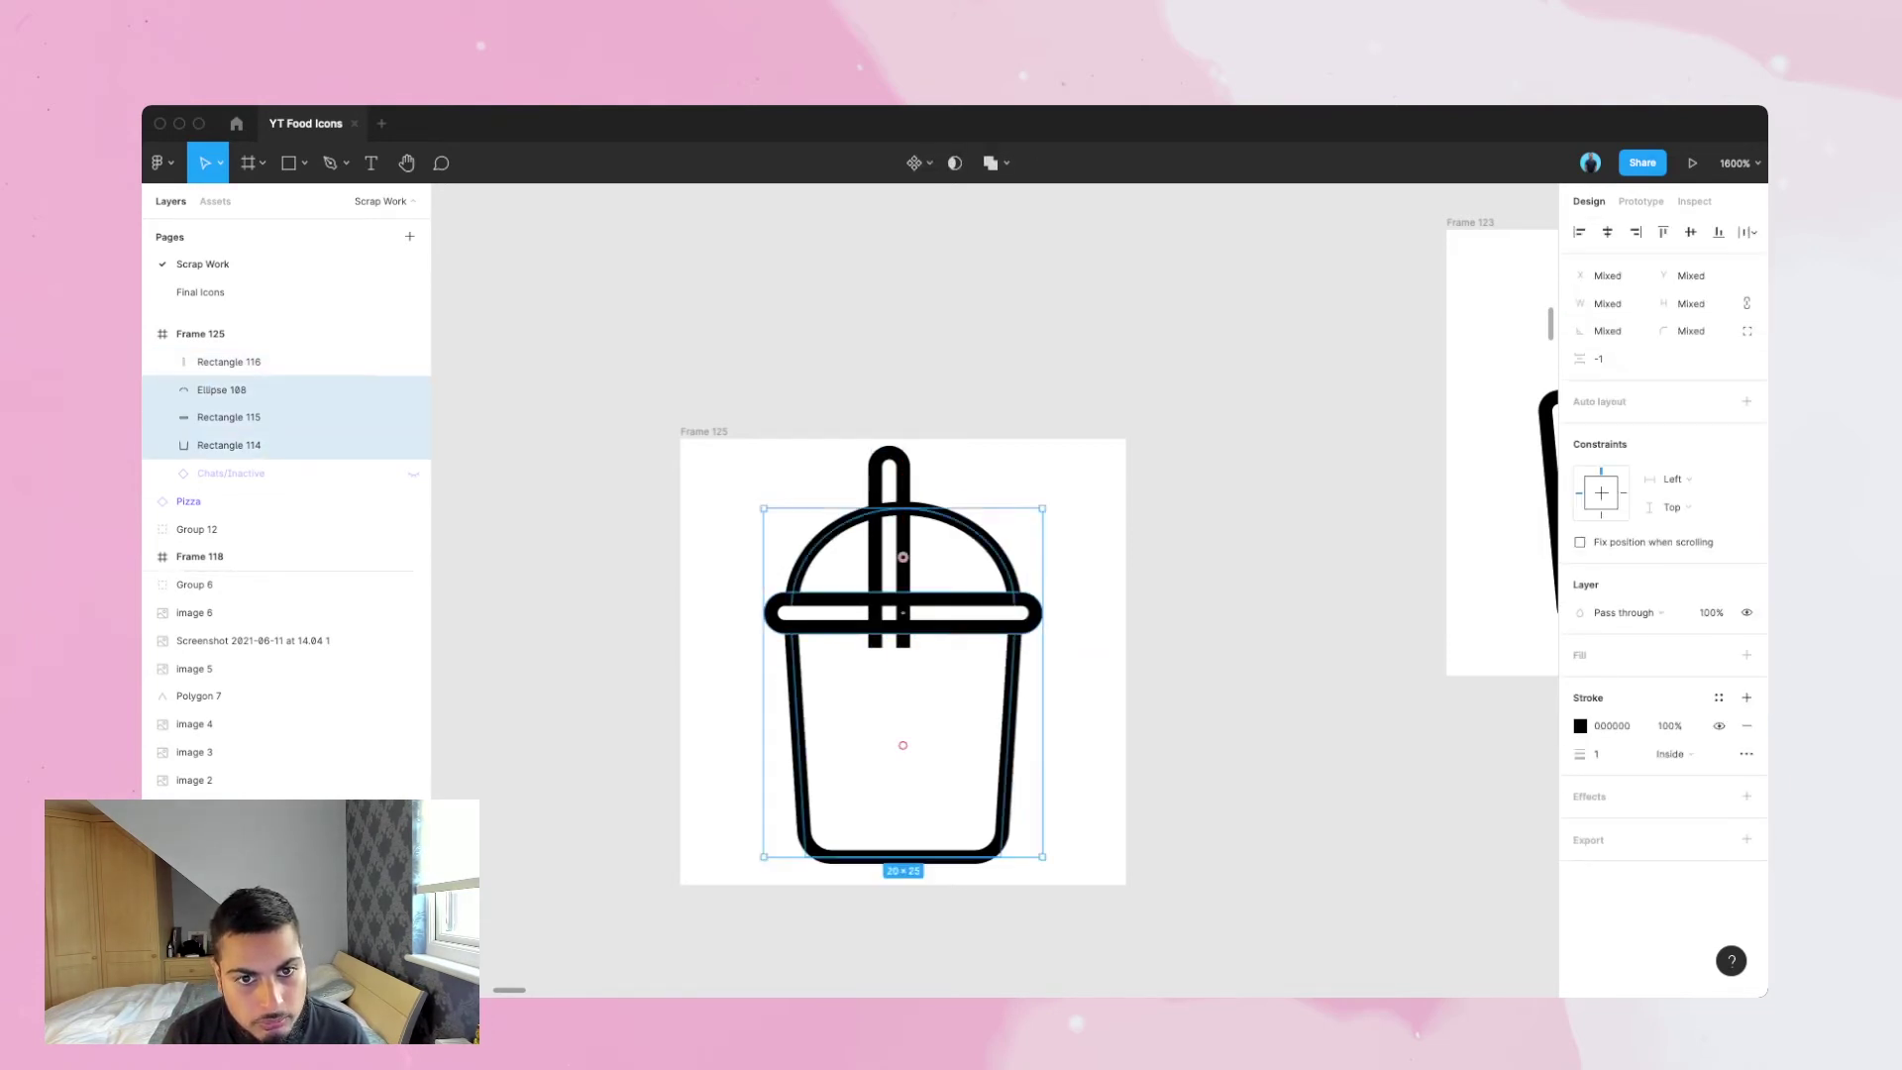
- Centre the straw on the cup at X 15 and shorten it equally at both ends to height 10, at Y 2
{"action": "left_click", "coordinate": [902, 545]}
{"action": "left_click_drag", "start_coordinate": [889, 548], "coordinate": [904, 534]}
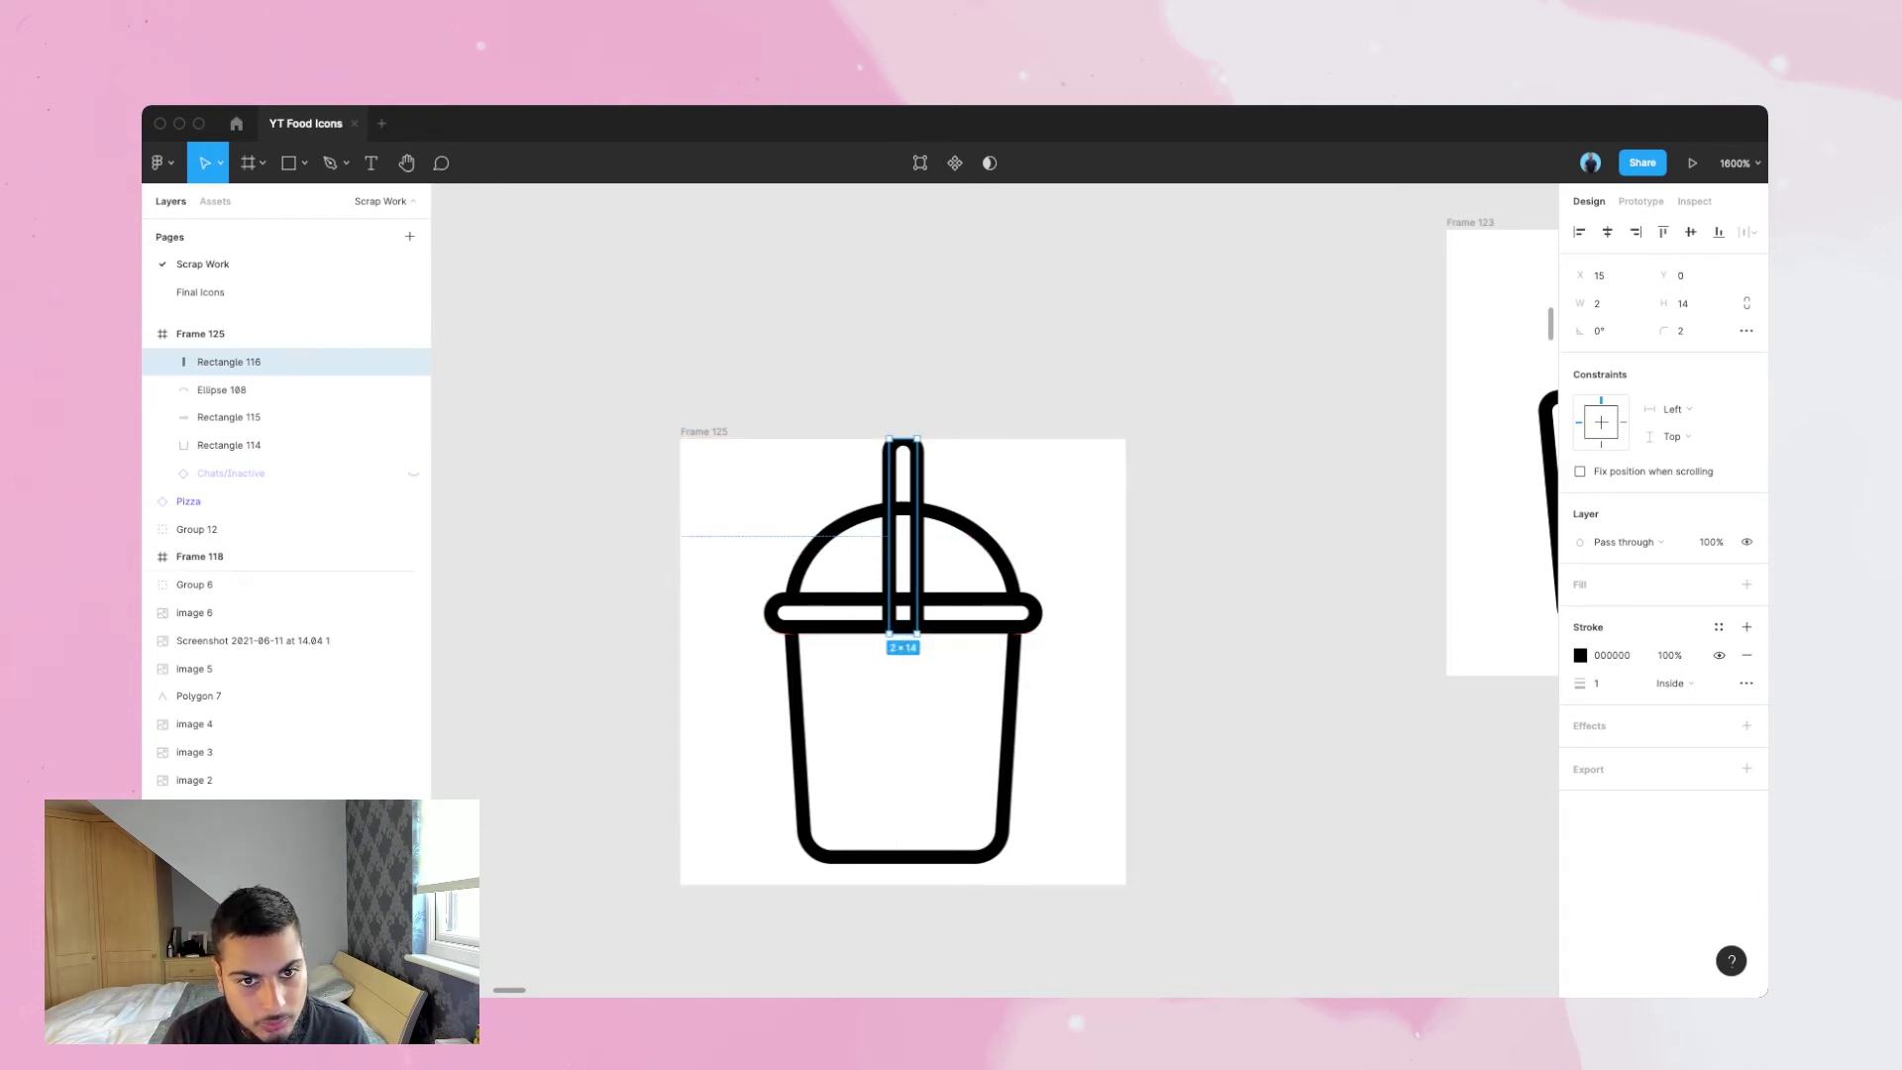
{"action": "left_click_drag", "start_coordinate": [903, 634], "coordinate": [902, 606]}
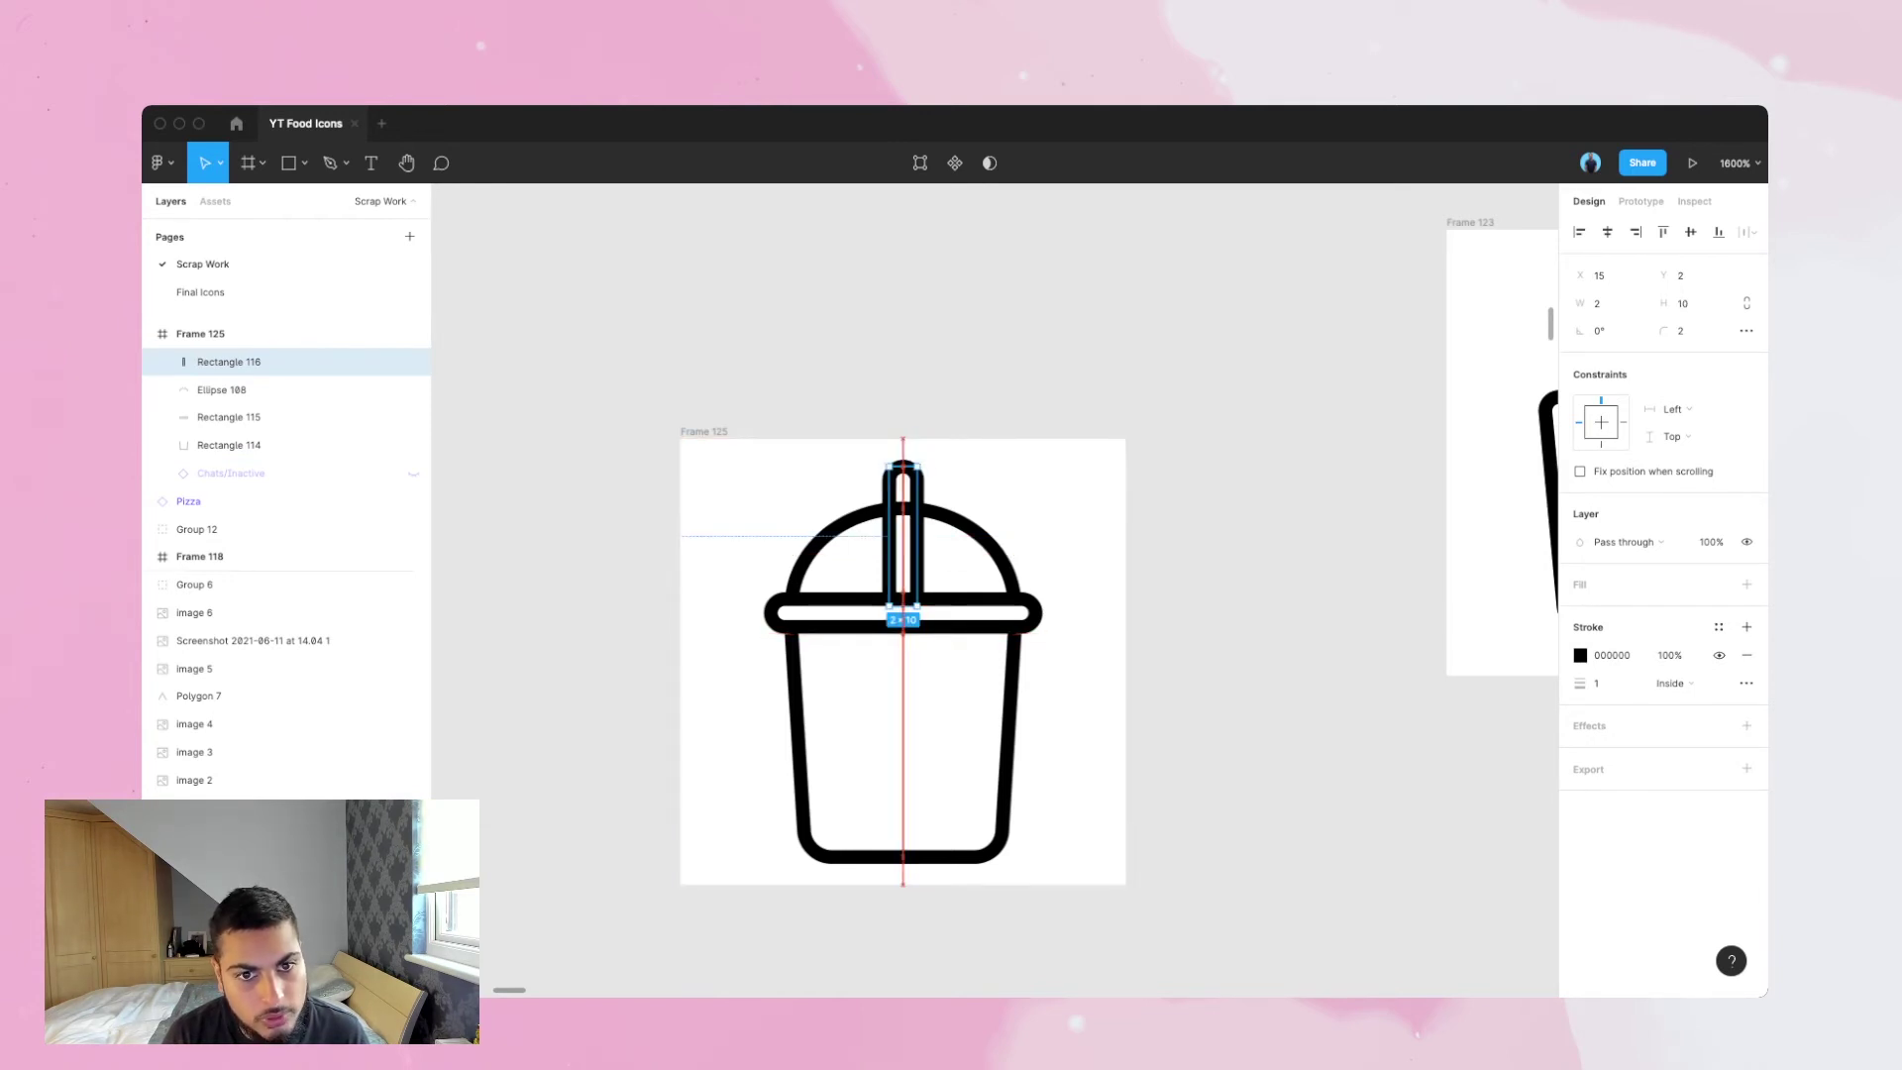
{"action": "key", "text": "Escape"}
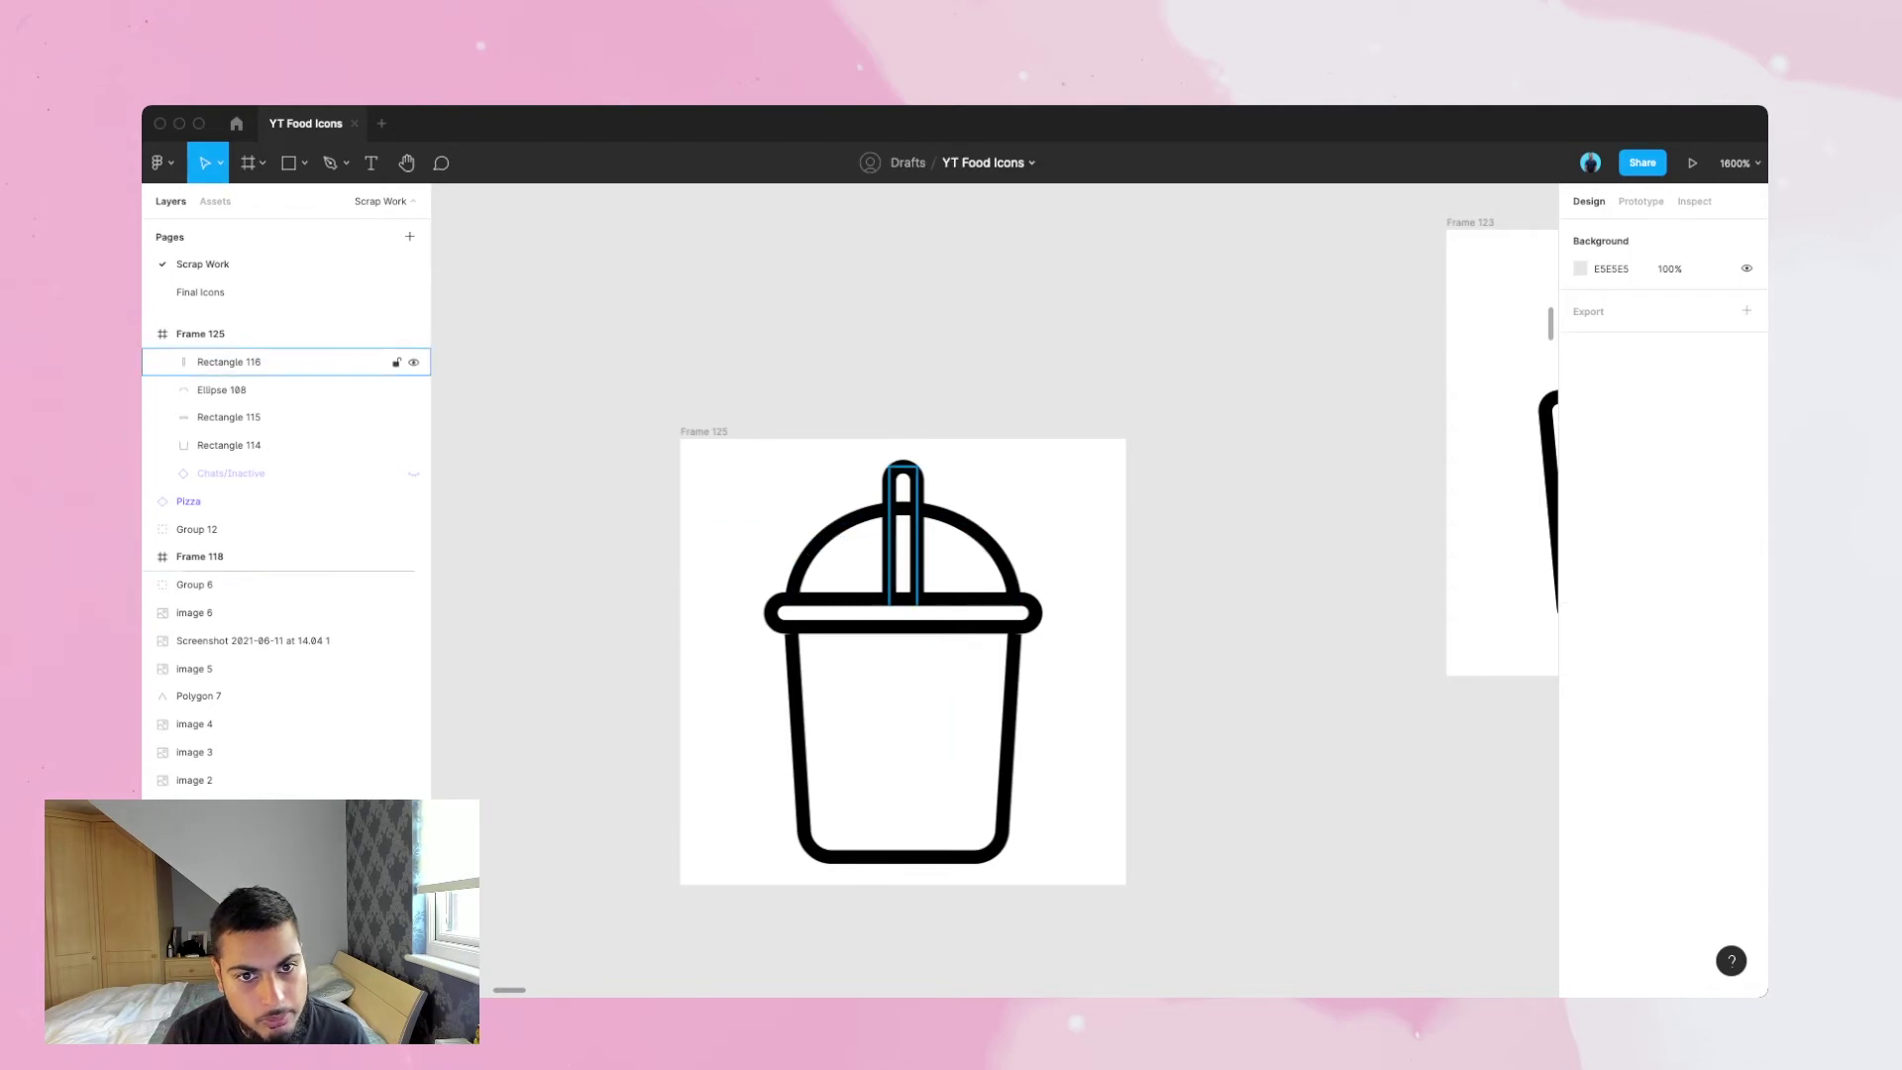
{"action": "left_click", "coordinate": [903, 545]}
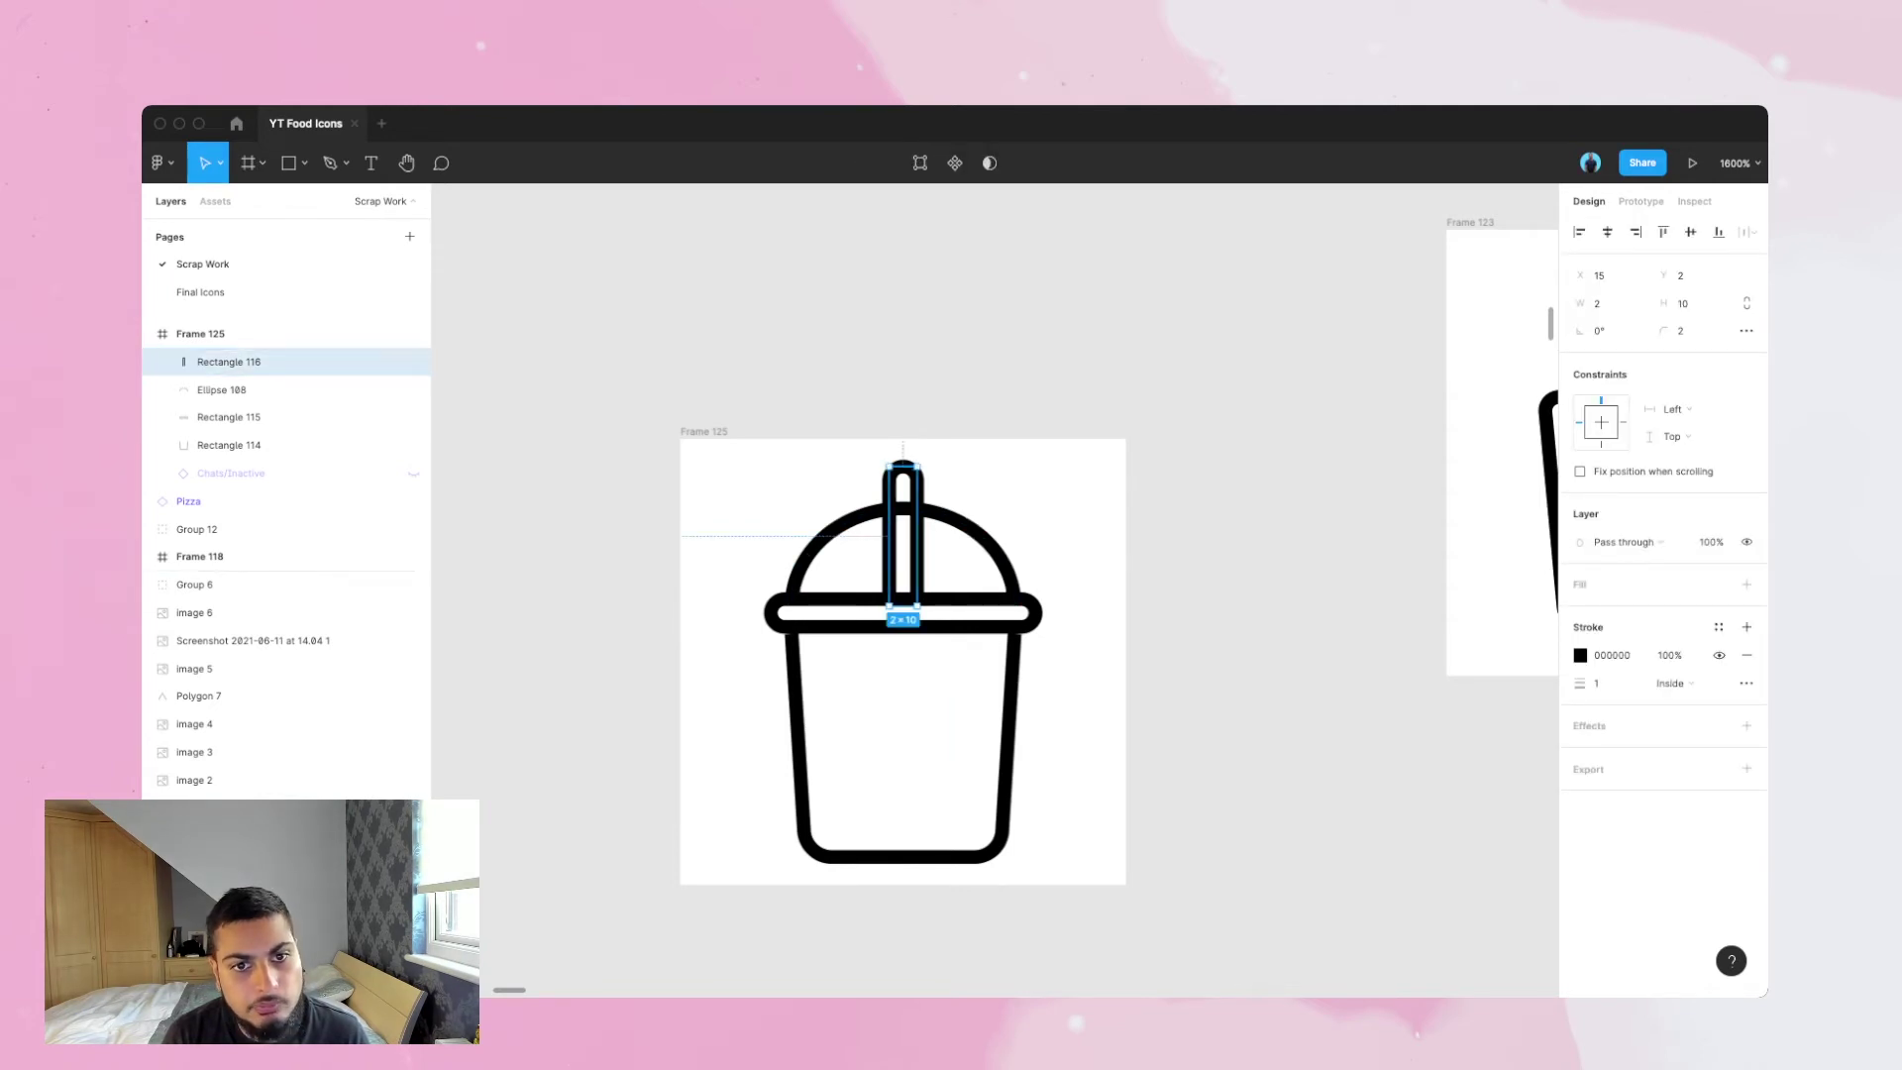
- Move the straw 1 px up so its lower end clears the lid's interior
{"action": "key", "text": "Escape"}
{"action": "key", "text": "minus"}
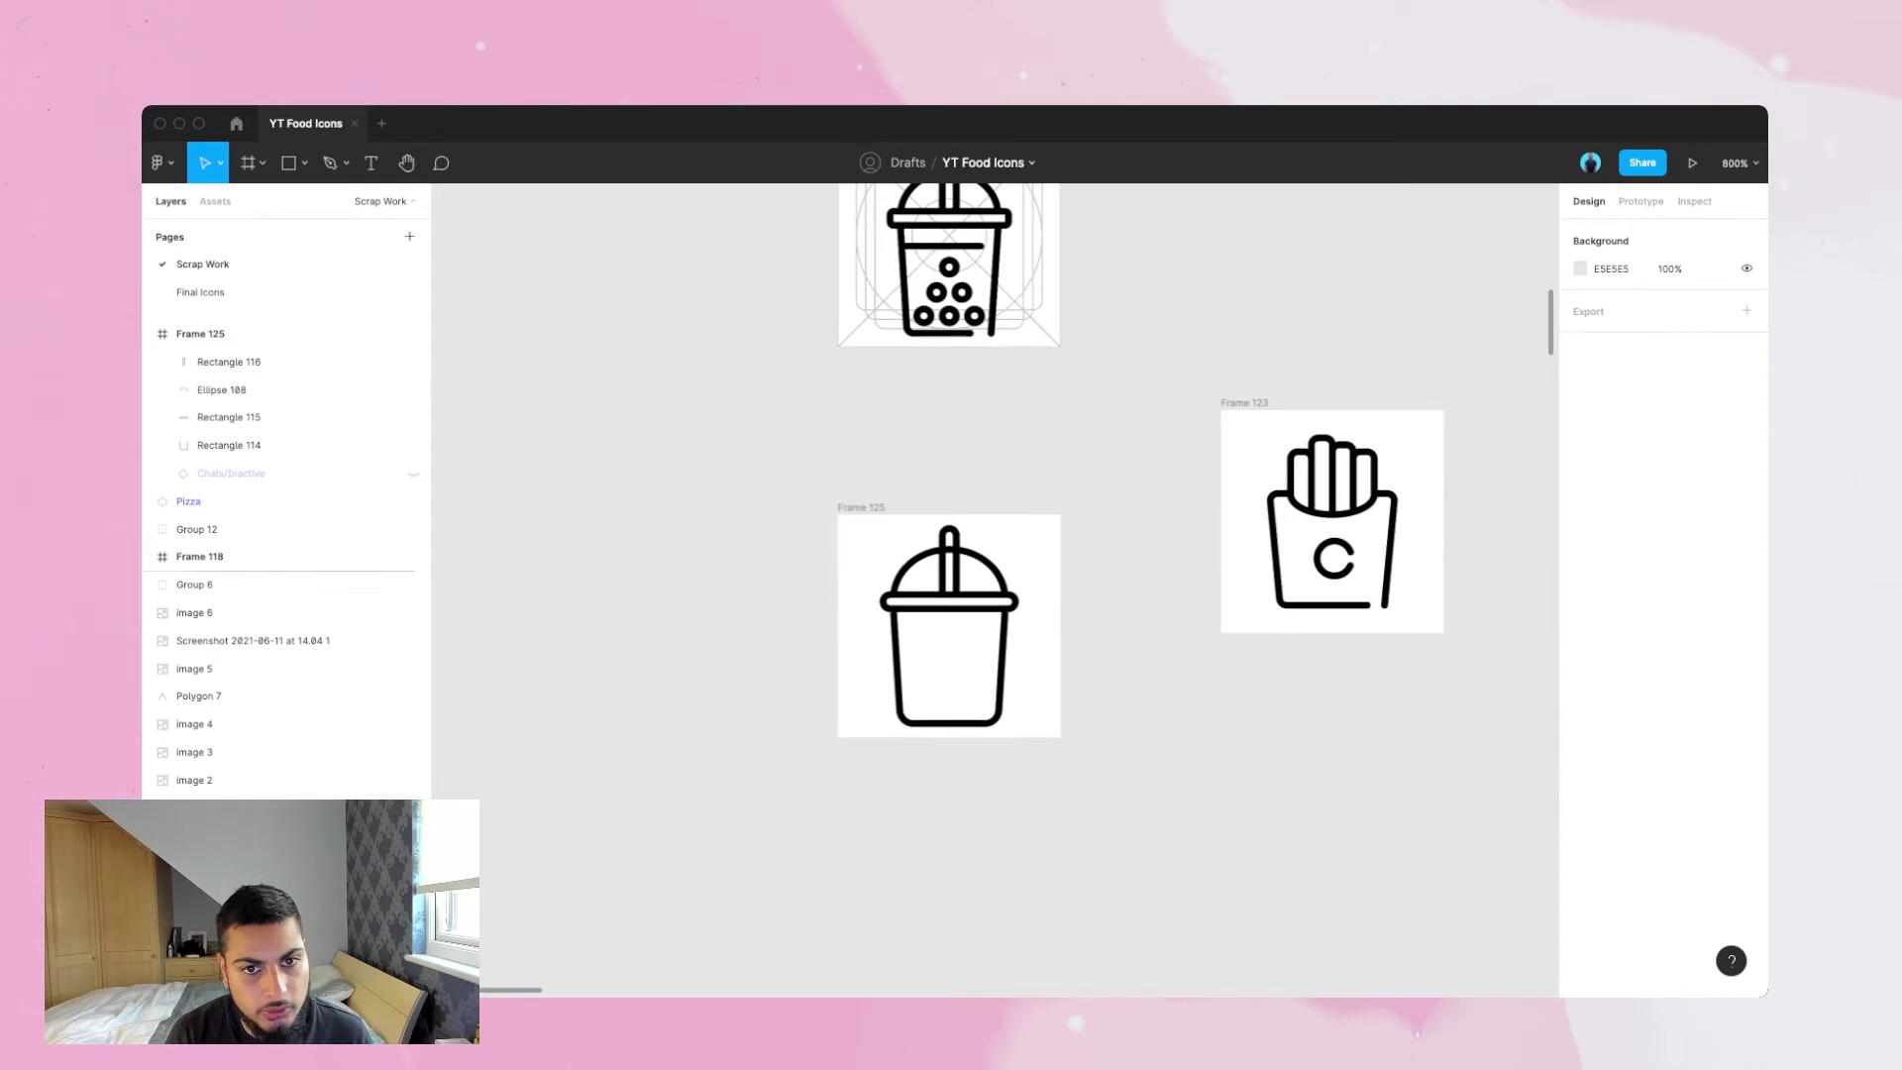
{"action": "scroll", "coordinate": [994, 590], "scroll_direction": "up", "scroll_amount": 2}
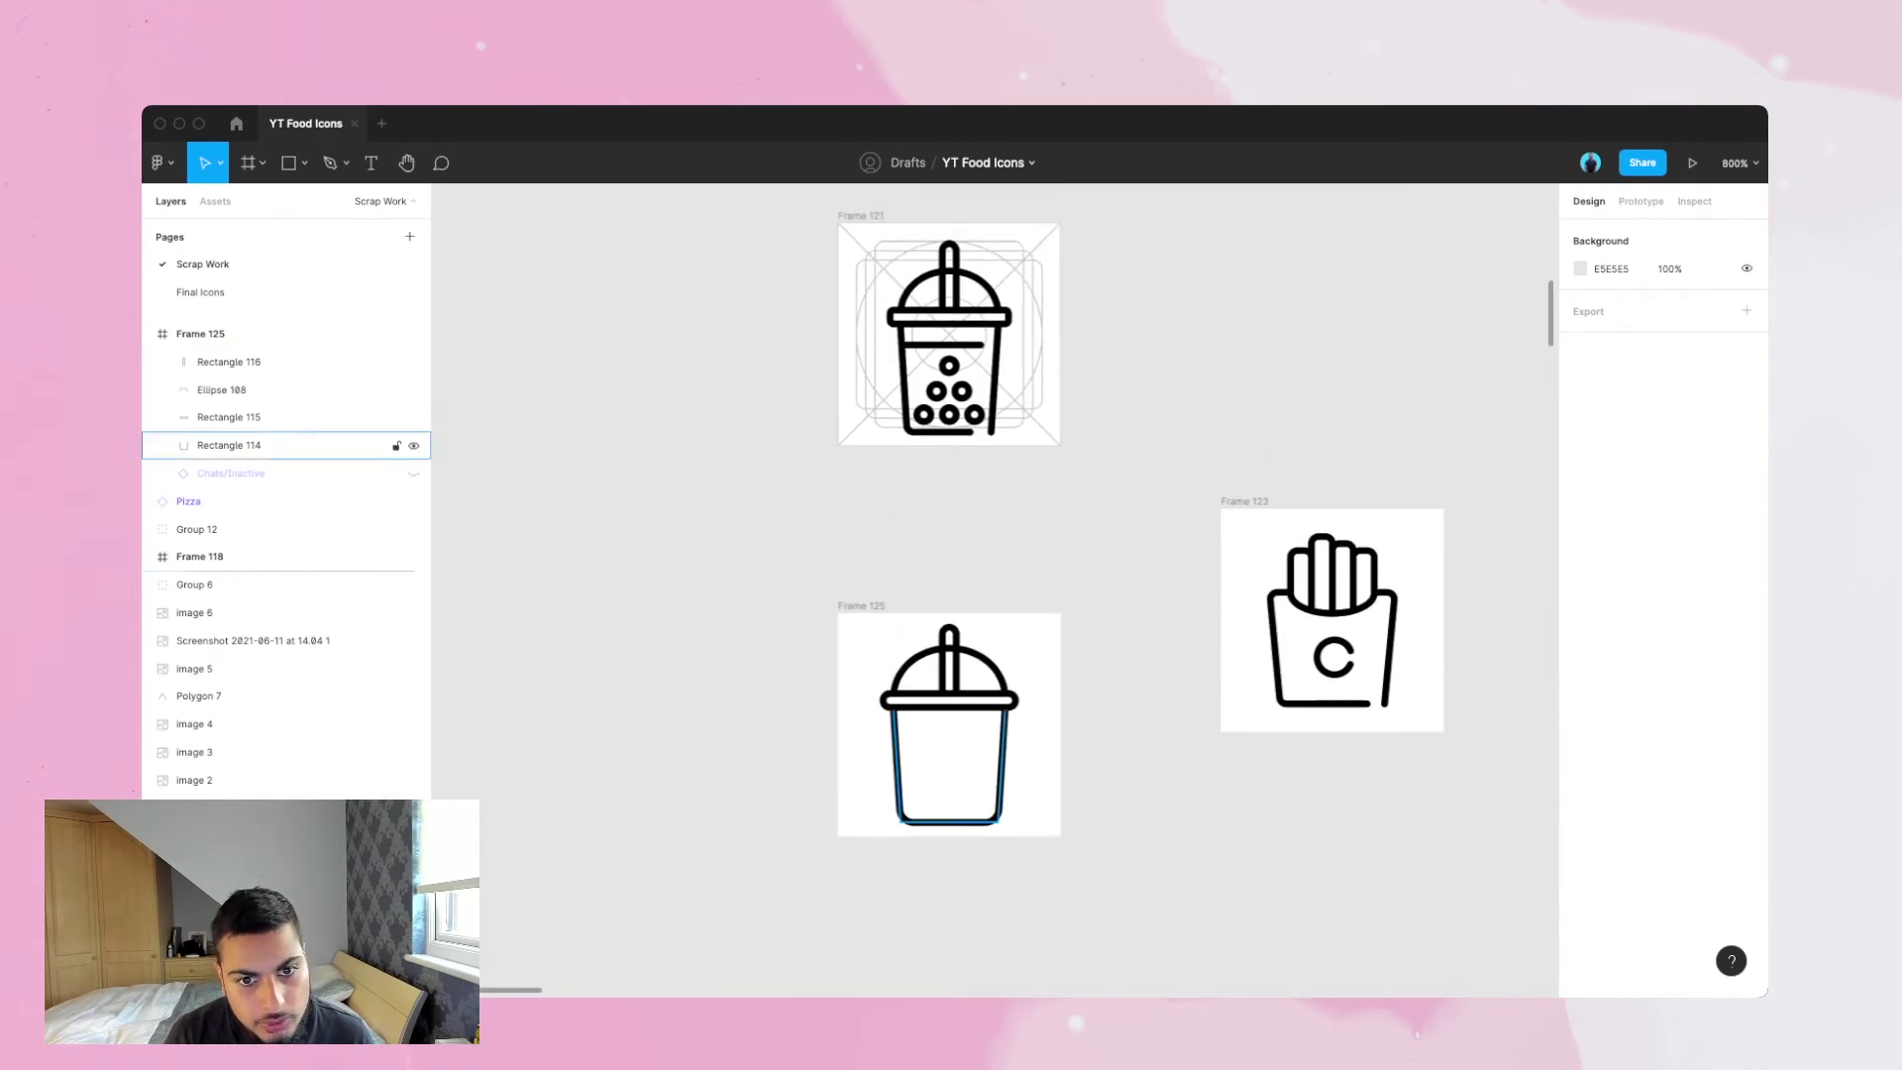
{"action": "left_click", "coordinate": [948, 662]}
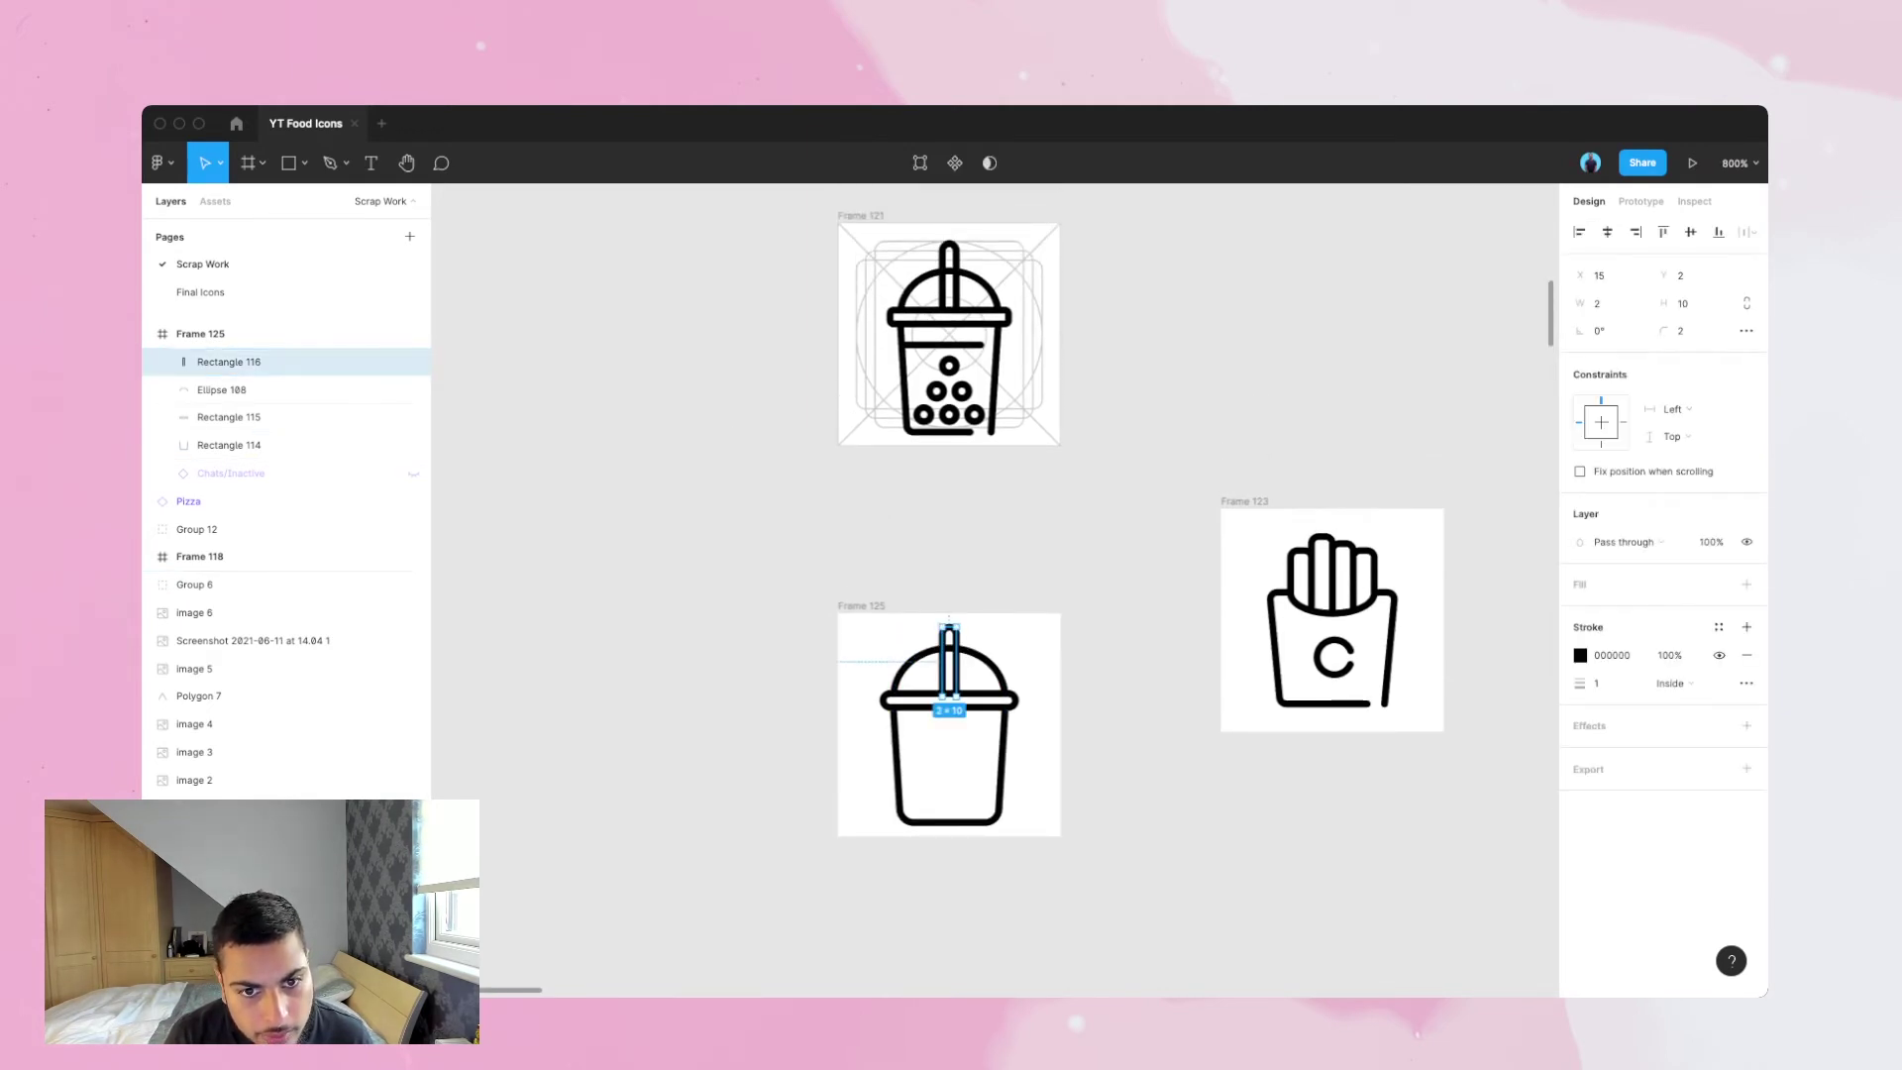
{"action": "key", "text": "Up"}
{"action": "key", "text": "Escape"}
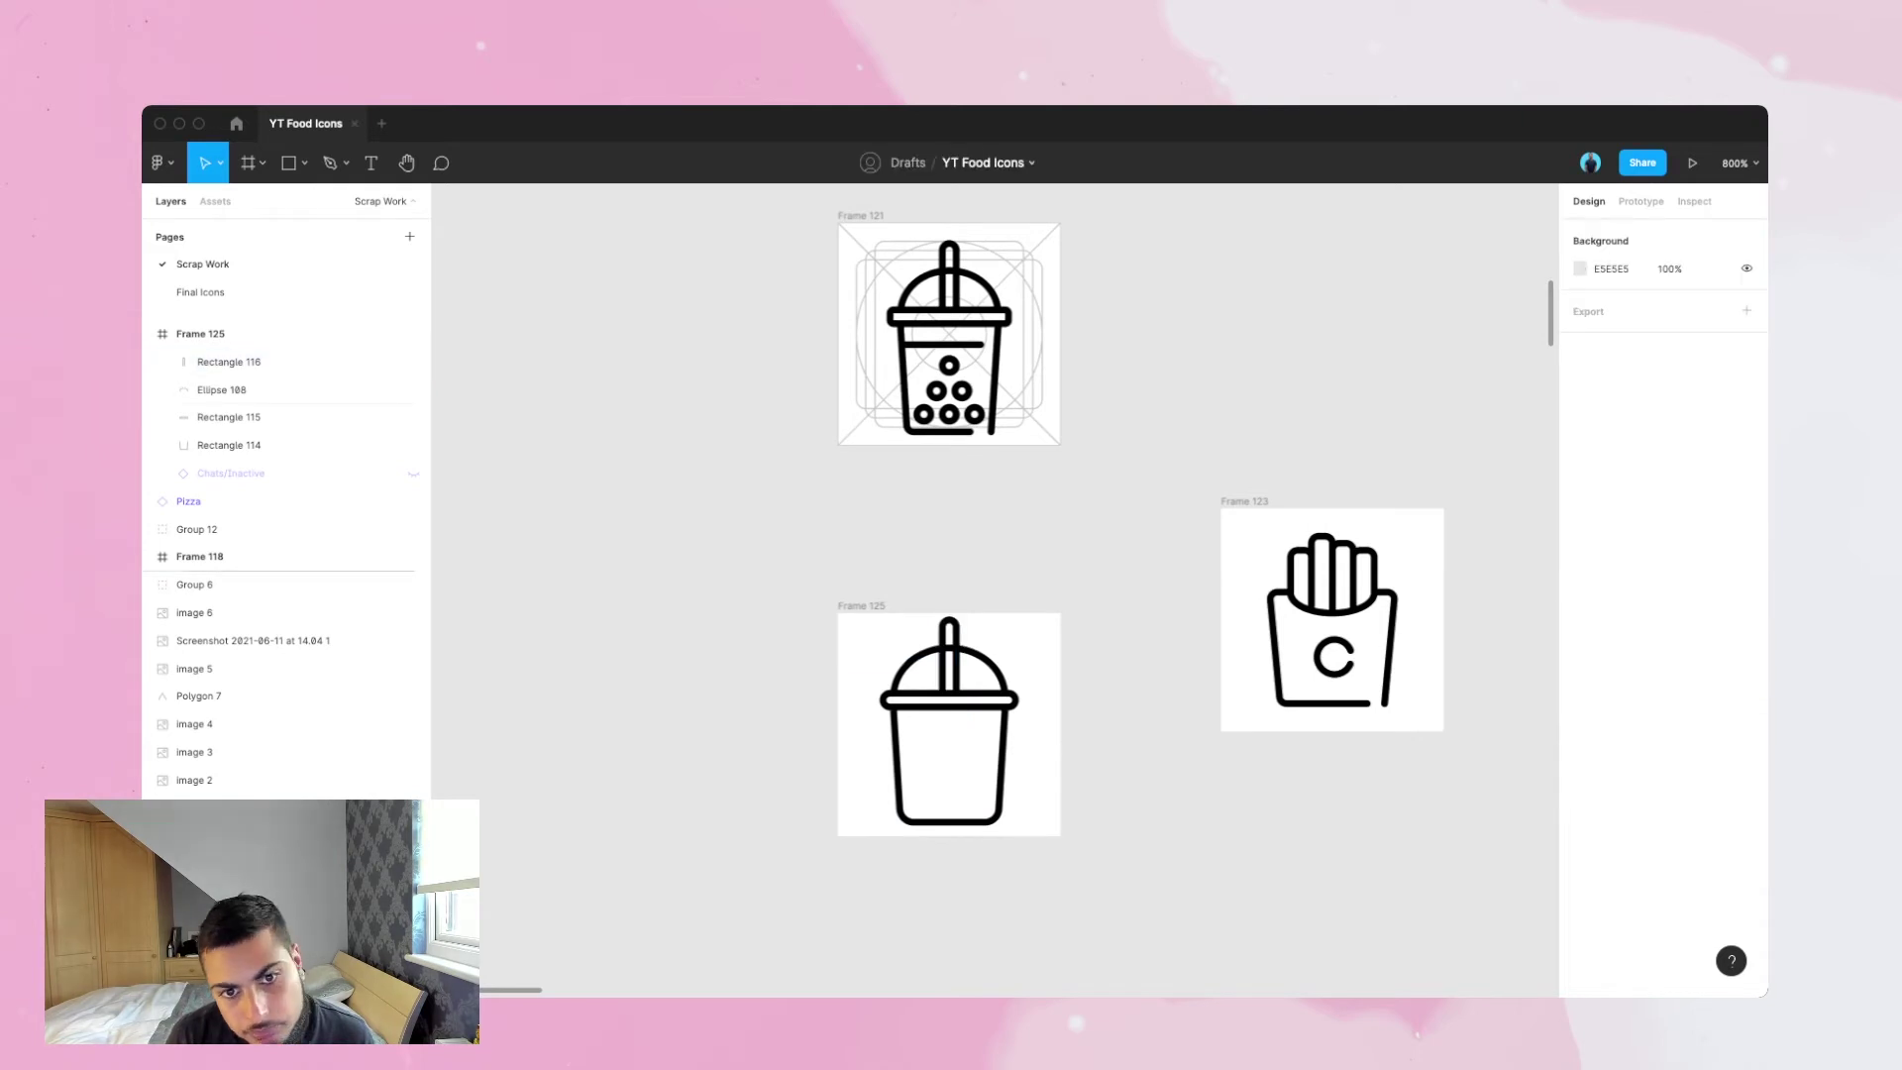
- Examine the dome's dimensions and the cup's placement in Frame 125 against the reference bubble tea icon in Frame 121
{"action": "scroll", "coordinate": [949, 530], "scroll_direction": "up", "scroll_amount": 1}
{"action": "left_click", "coordinate": [238, 389]}
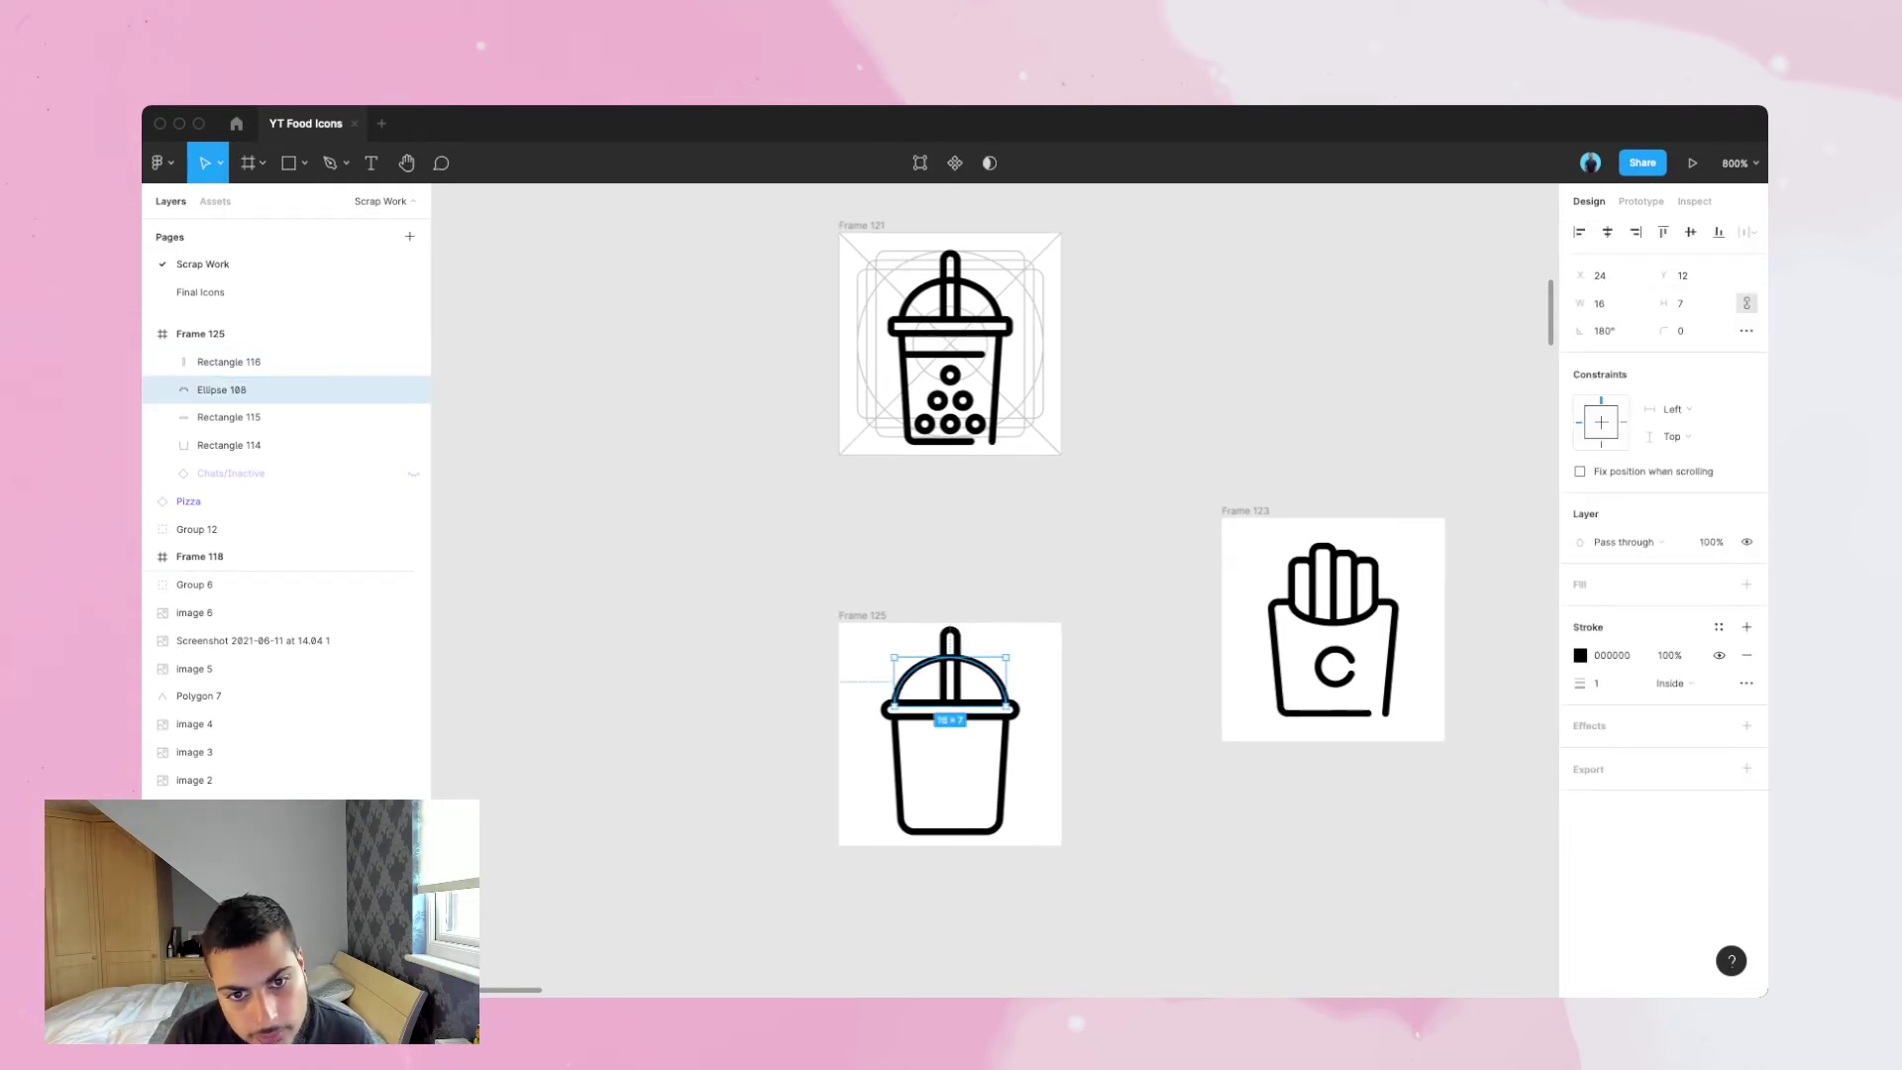
{"action": "key", "text": "Escape"}
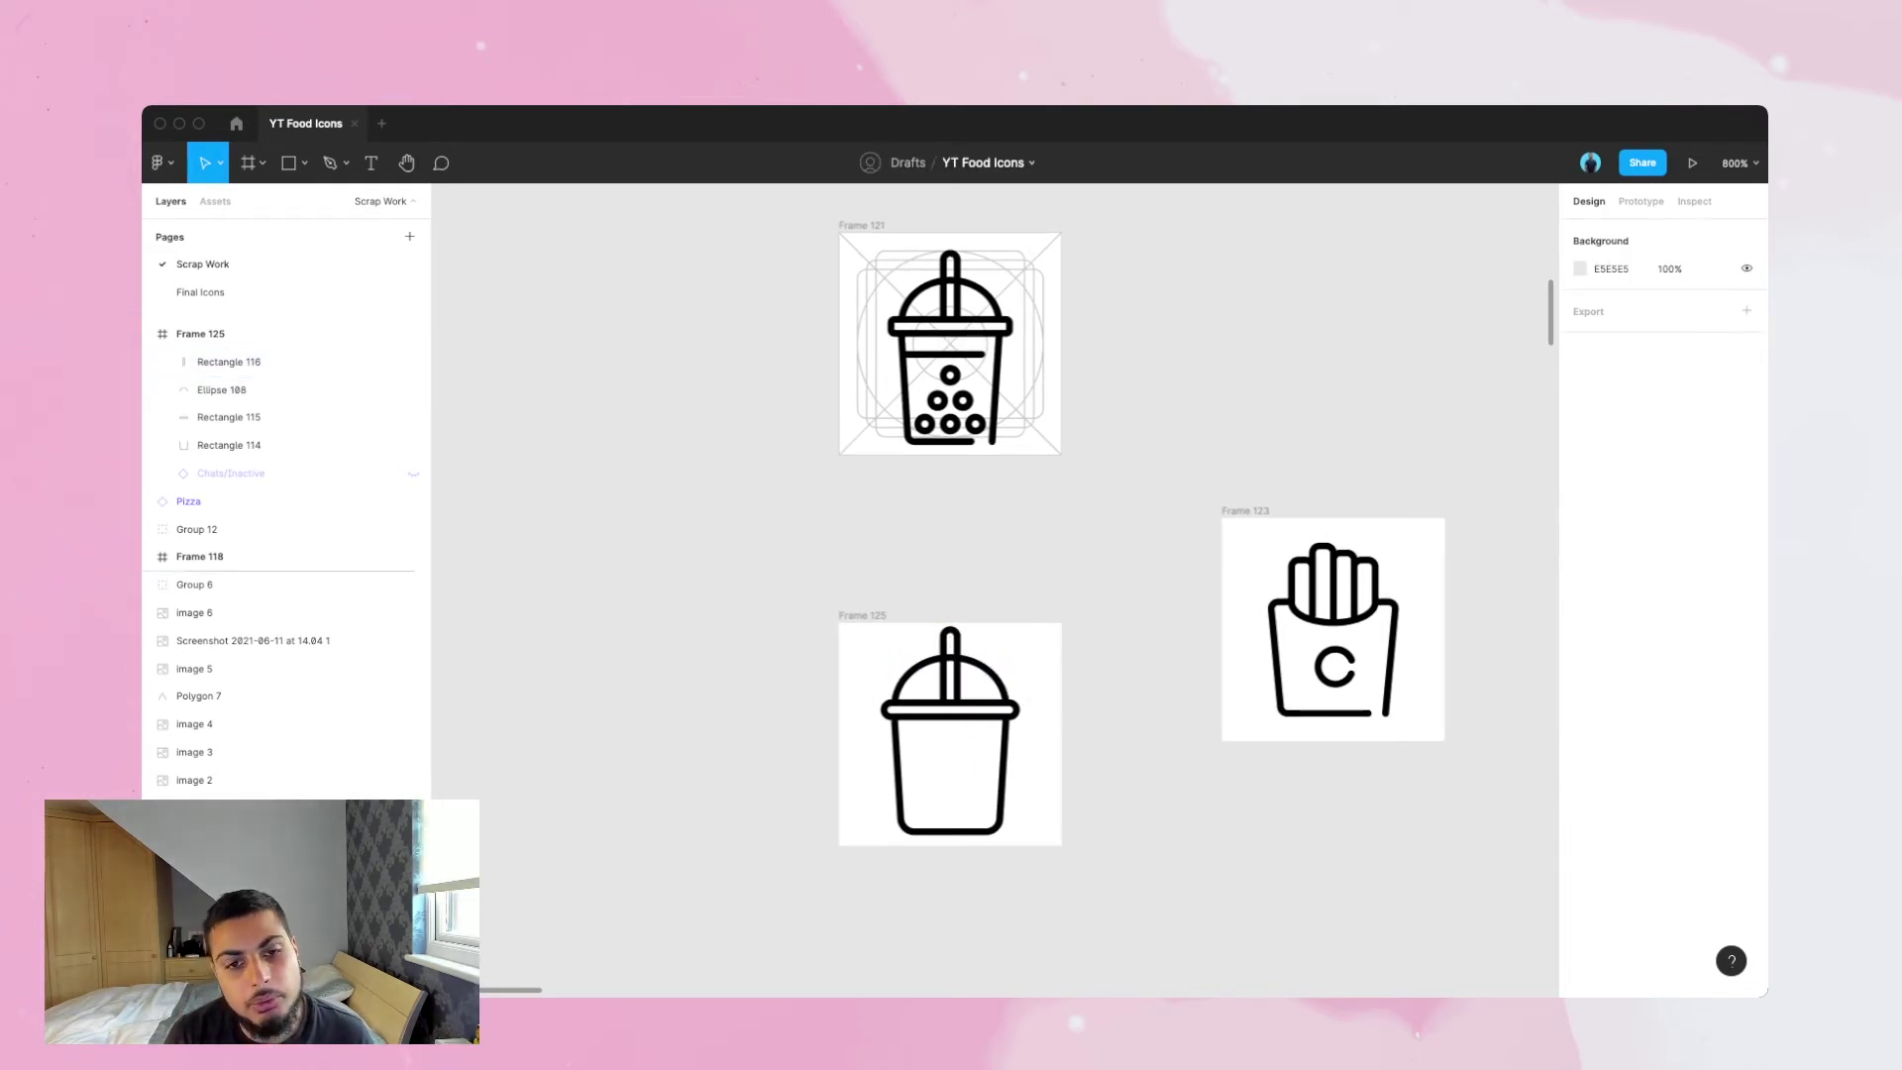
{"action": "scroll", "coordinate": [1089, 733], "scroll_direction": "down", "scroll_amount": 1}
{"action": "left_click_drag", "start_coordinate": [1059, 741], "coordinate": [892, 580]}
{"action": "key", "text": "alt"}
{"action": "key", "text": "Escape"}
{"action": "scroll", "coordinate": [994, 634], "scroll_direction": "up", "scroll_amount": 2}
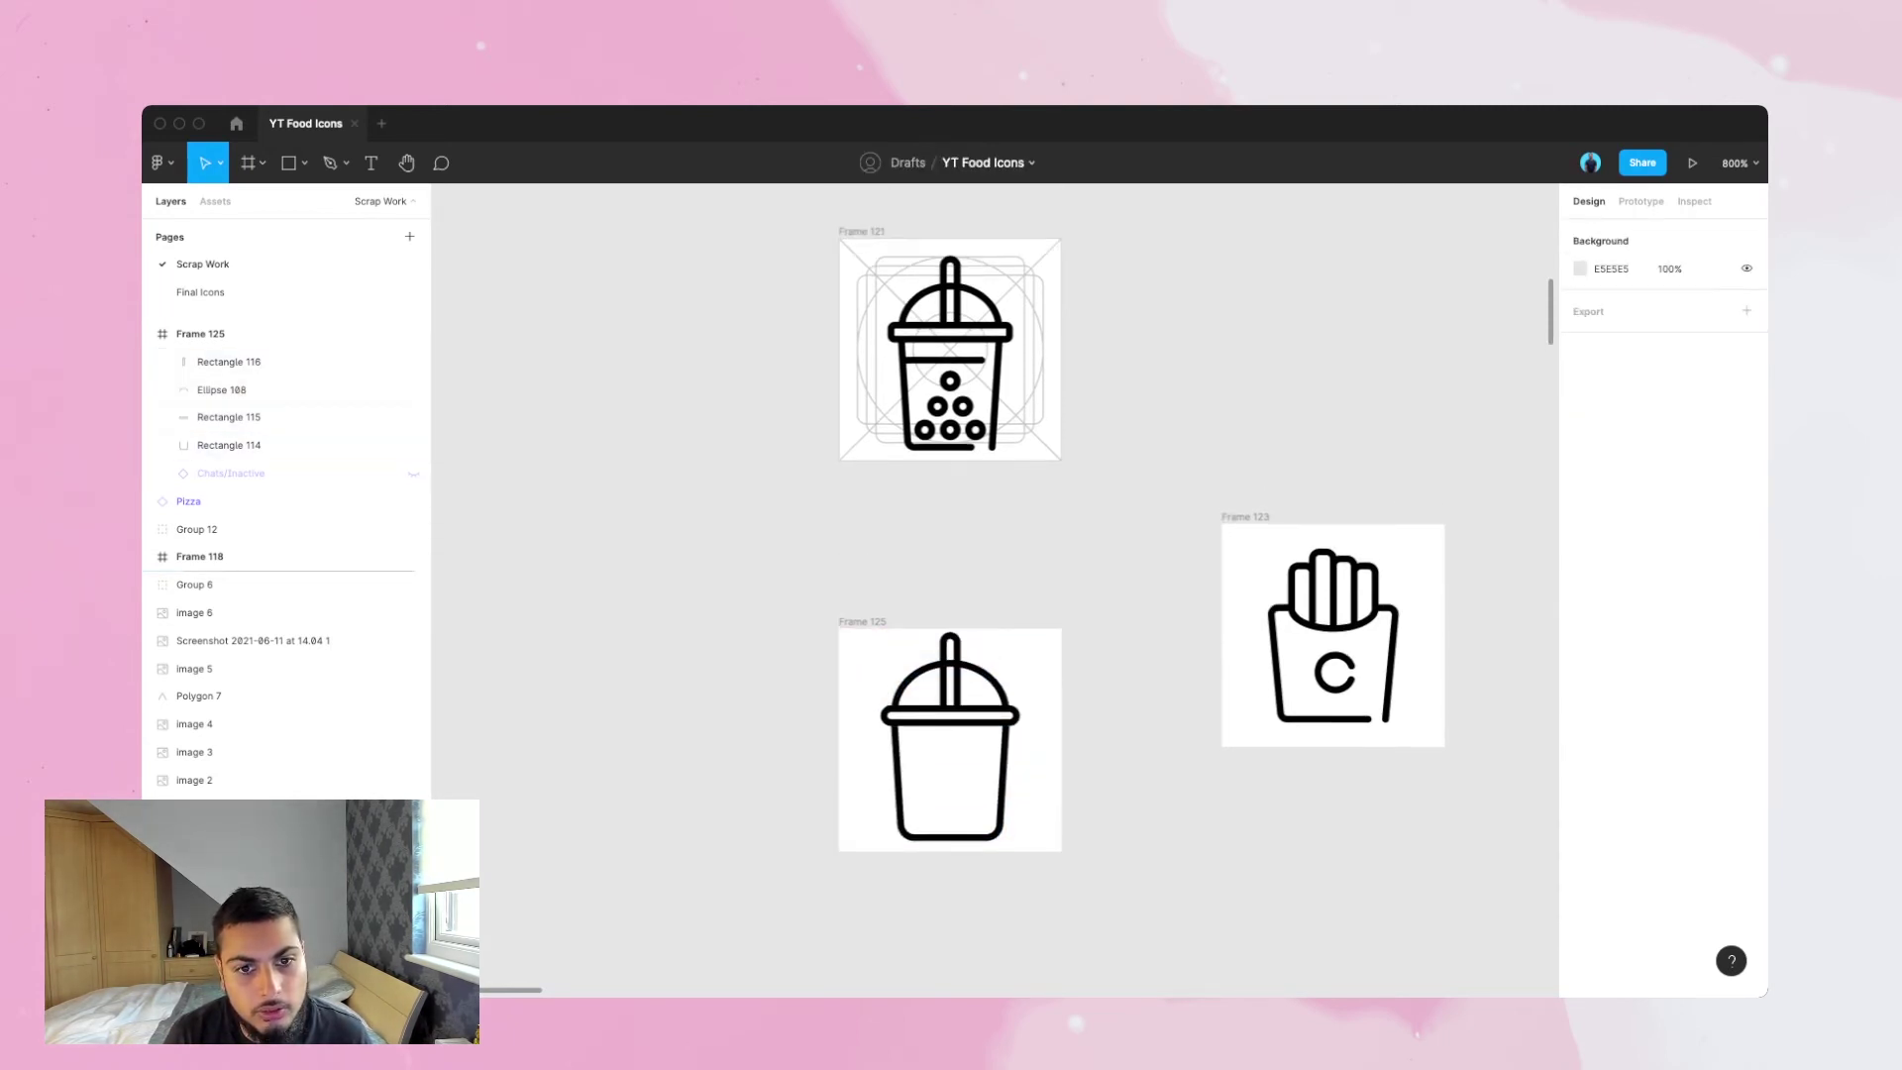
{"action": "scroll", "coordinate": [995, 634], "scroll_direction": "down", "scroll_amount": 1}
{"action": "scroll", "coordinate": [995, 589], "scroll_direction": "down", "scroll_amount": 3}
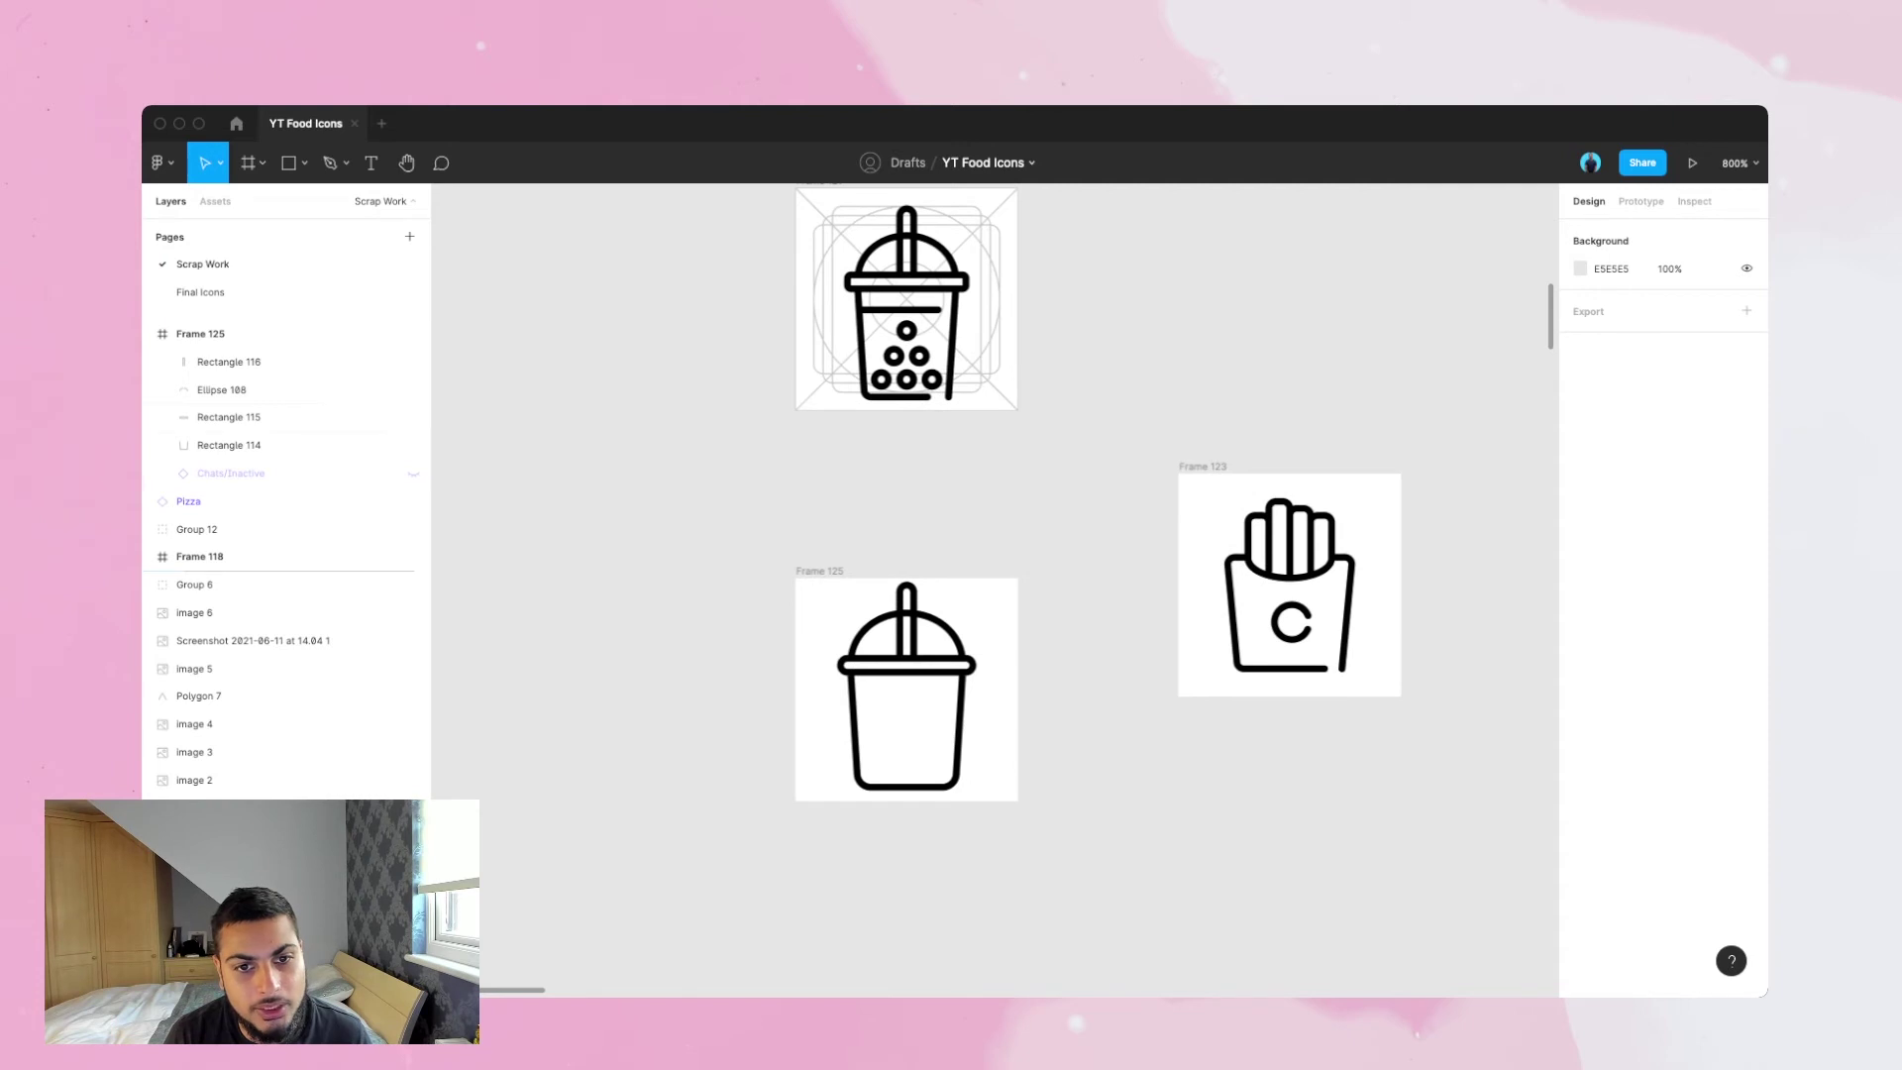
{"action": "scroll", "coordinate": [994, 590], "scroll_direction": "left", "scroll_amount": 1}
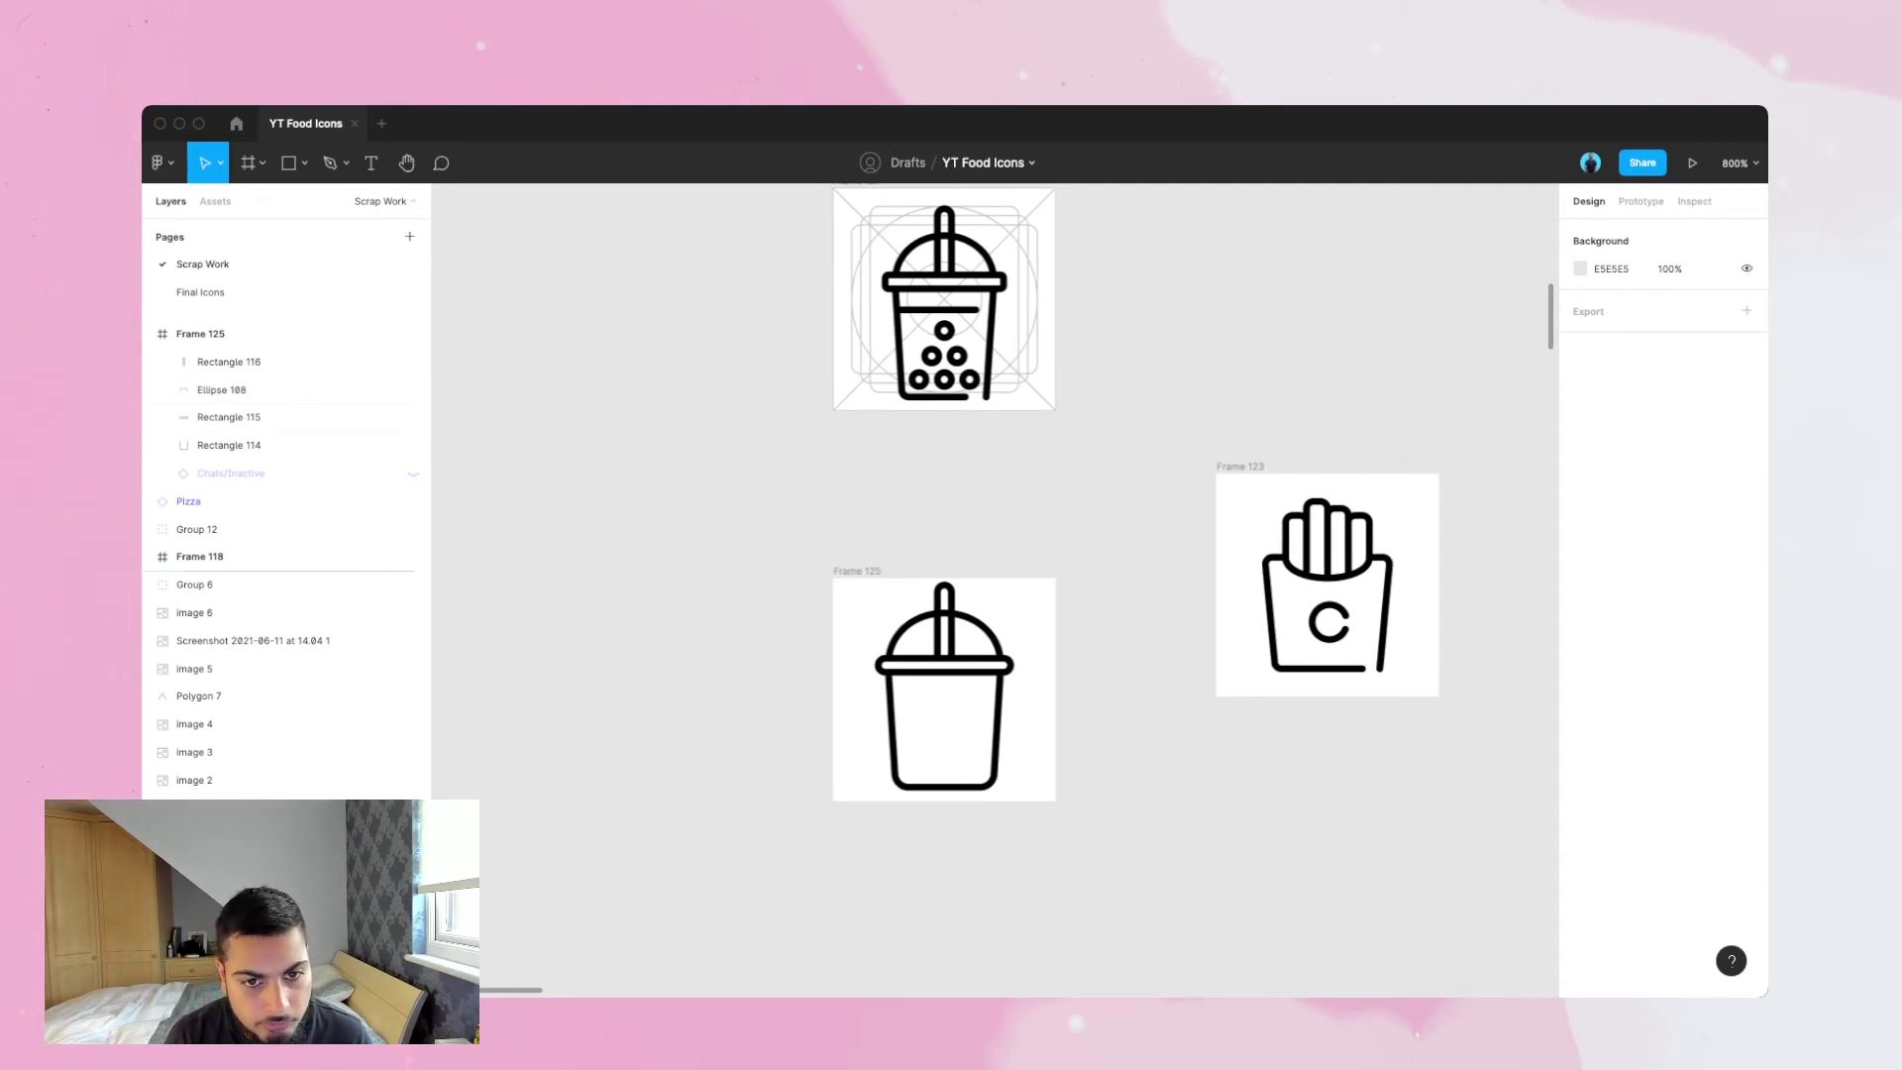
- Draw a 16 × 1 rectangle across the cup body at X 8, Y 18, with a 1 px black inside stroke and no fill
{"action": "key", "text": "r"}
{"action": "left_click_drag", "start_coordinate": [889, 703], "coordinate": [1001, 715]}
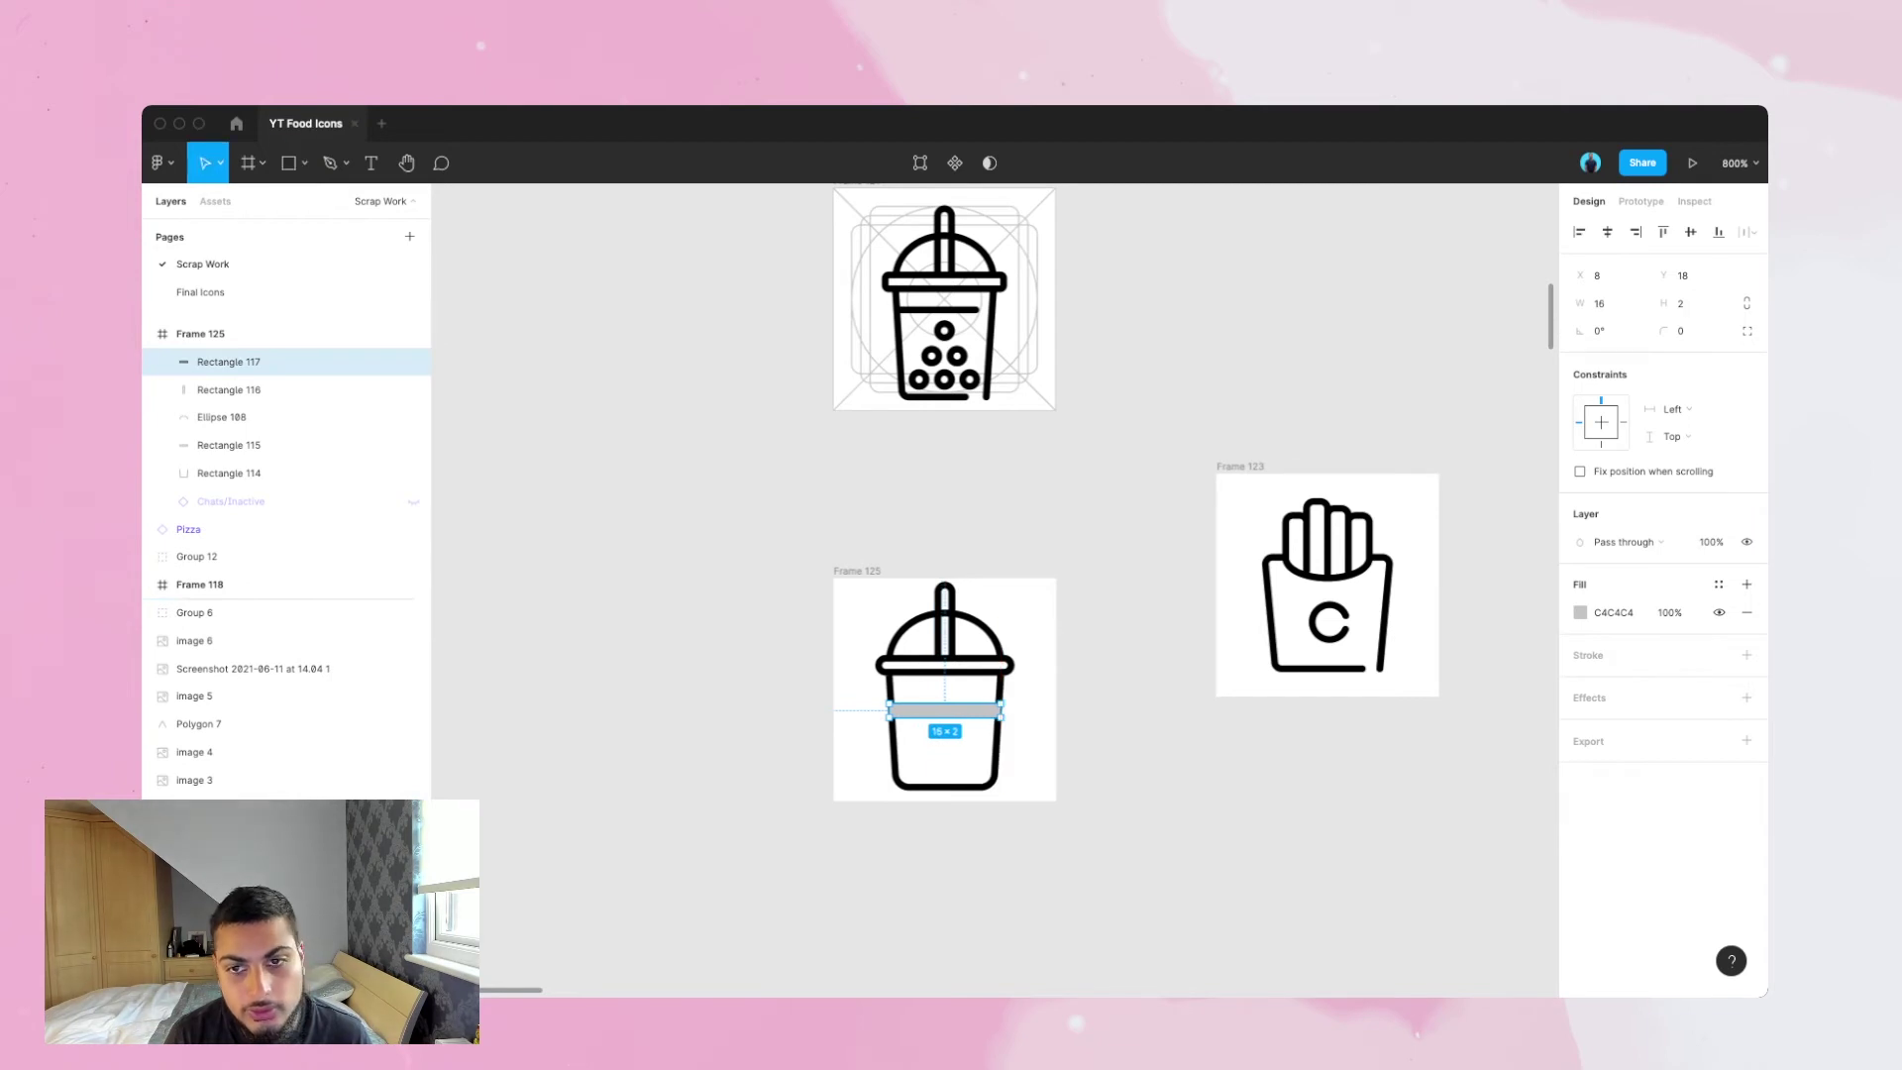
{"action": "left_click", "coordinate": [1686, 303]}
{"action": "type", "text": "1"}
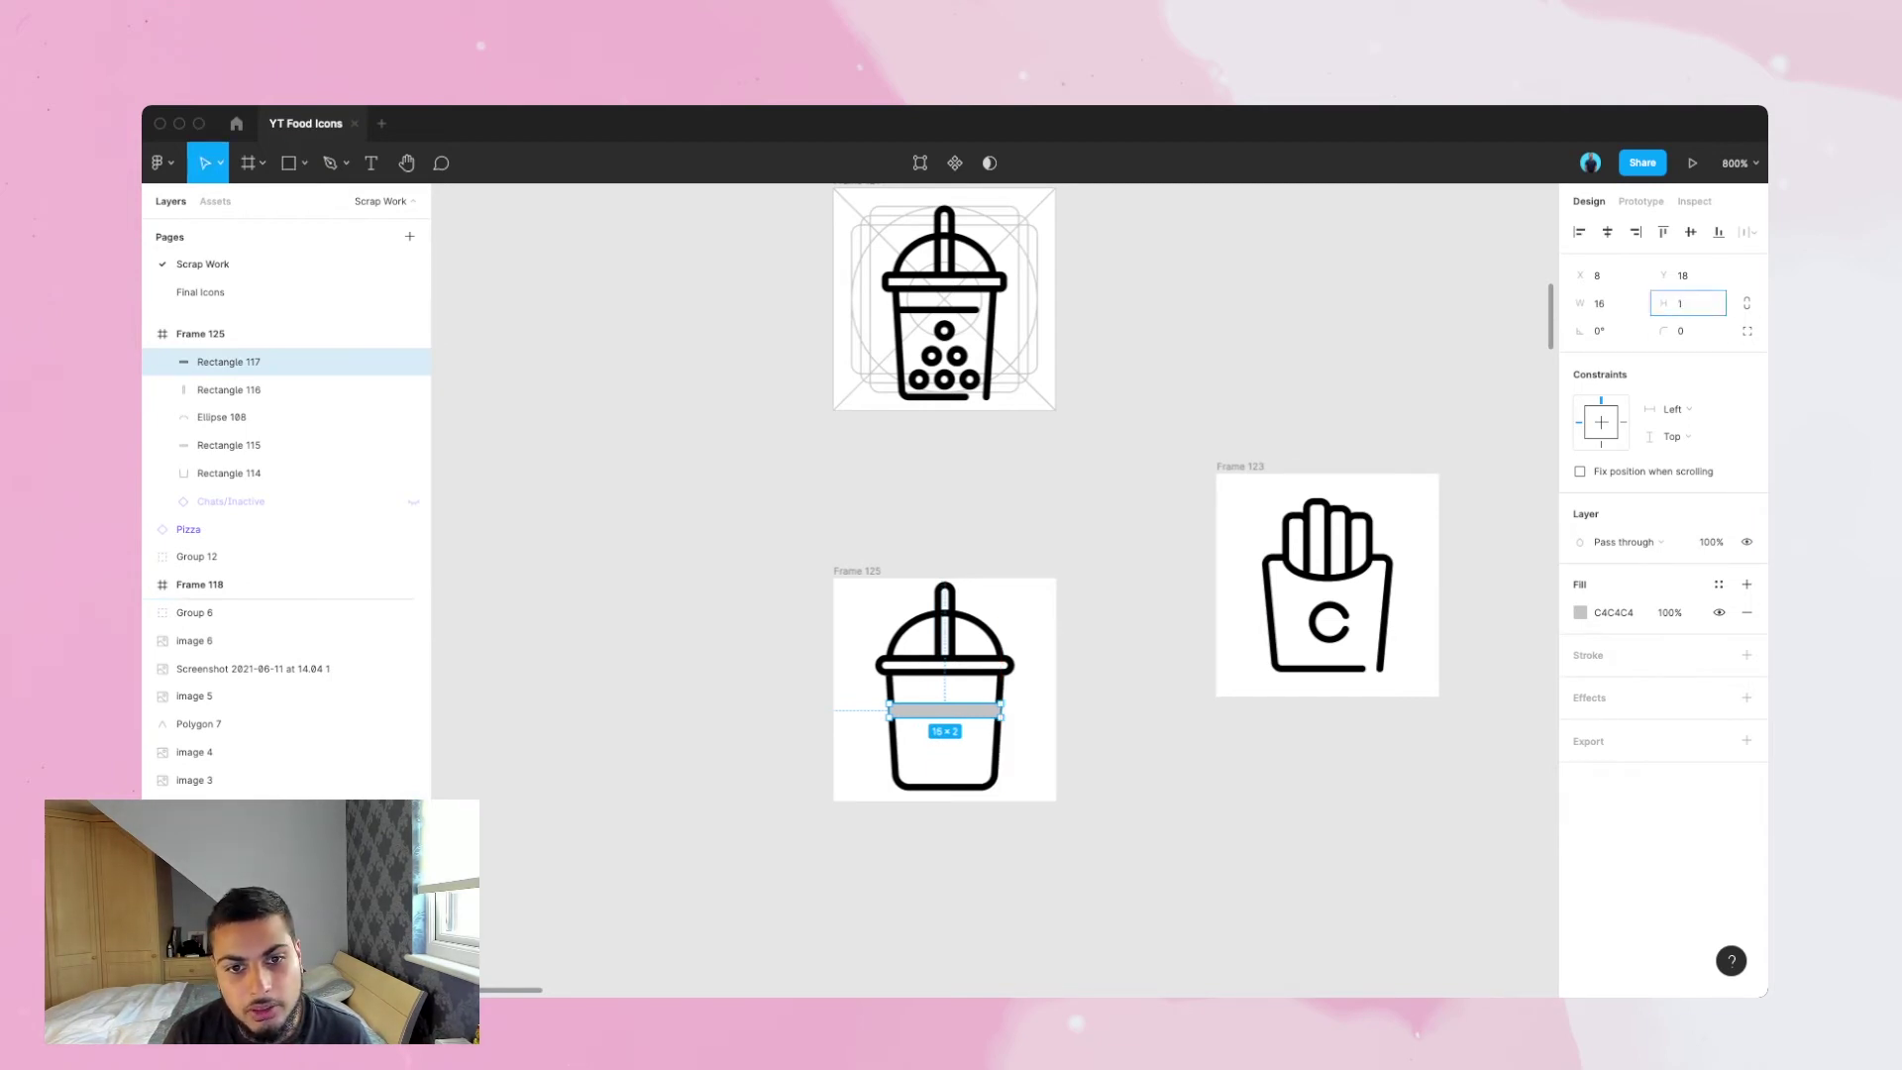
{"action": "left_click", "coordinate": [1120, 614]}
{"action": "left_click", "coordinate": [946, 707]}
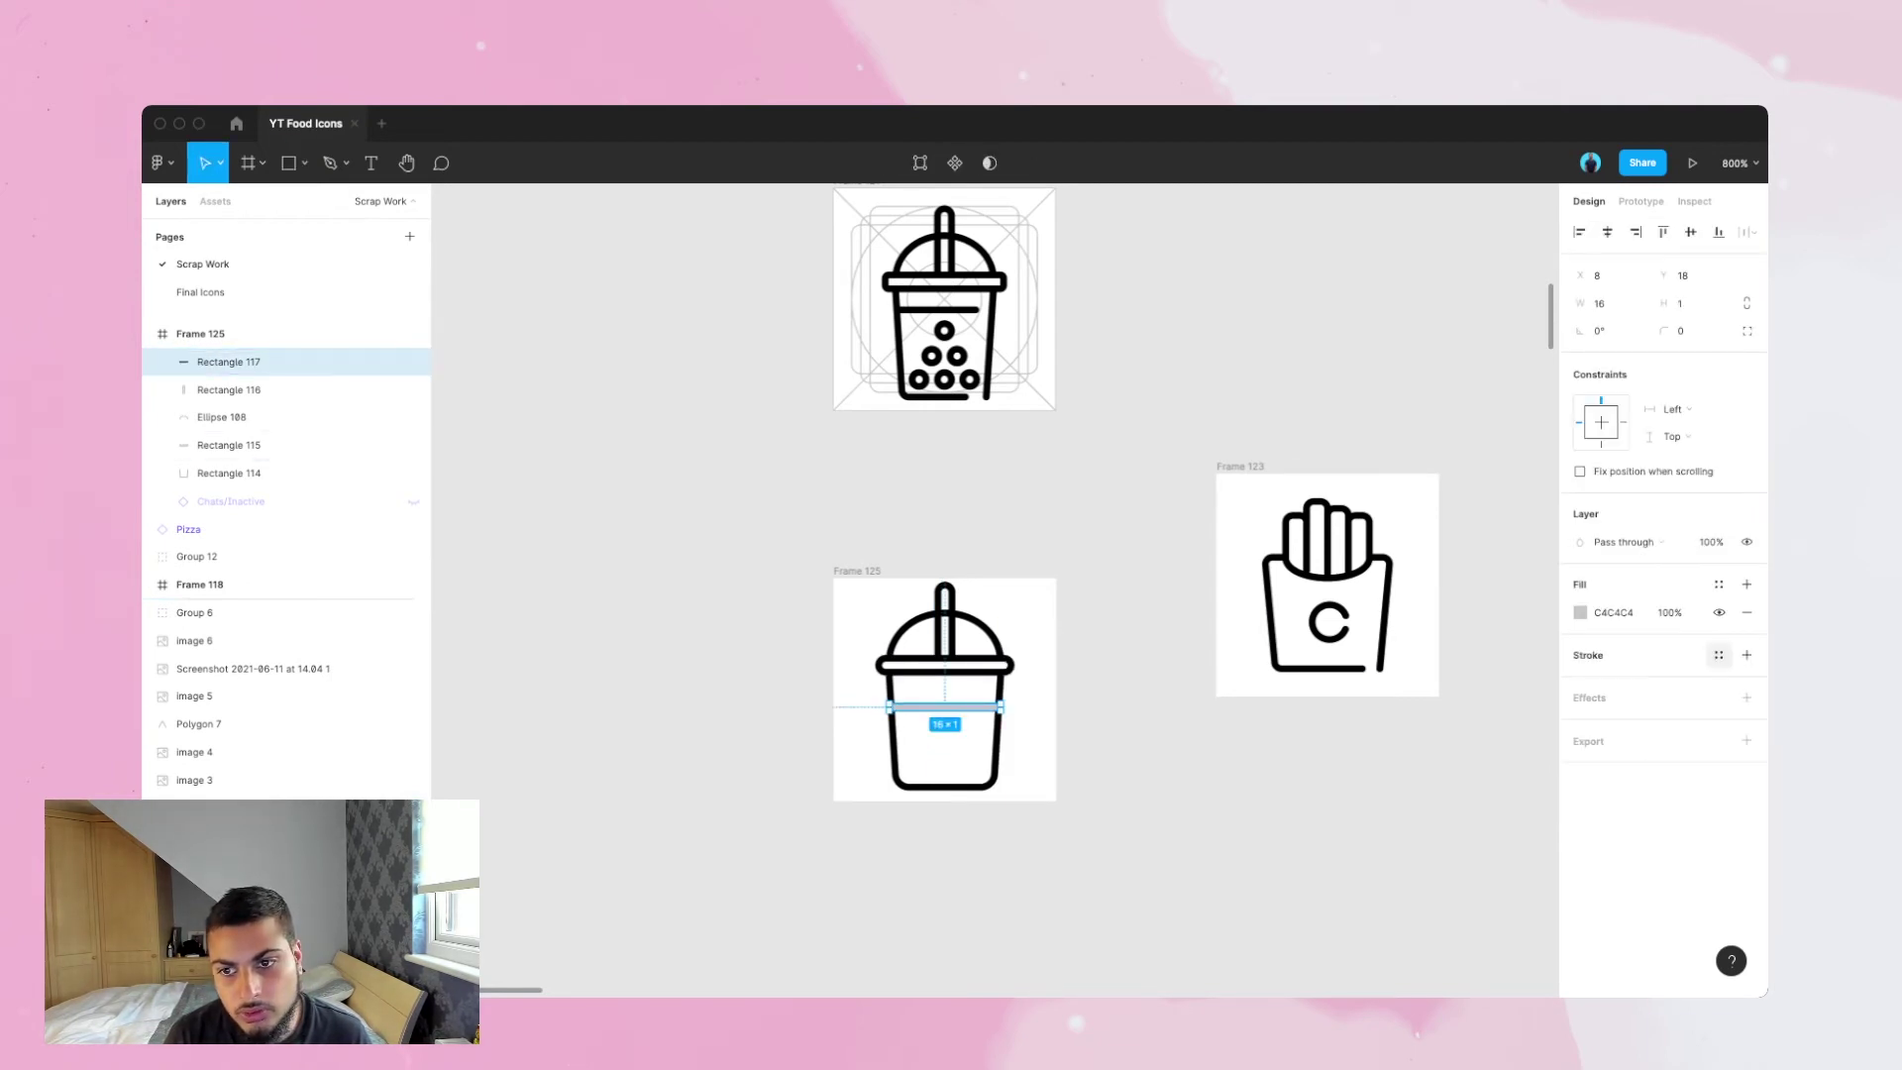
{"action": "left_click", "coordinate": [1746, 654]}
{"action": "left_click", "coordinate": [1746, 612]}
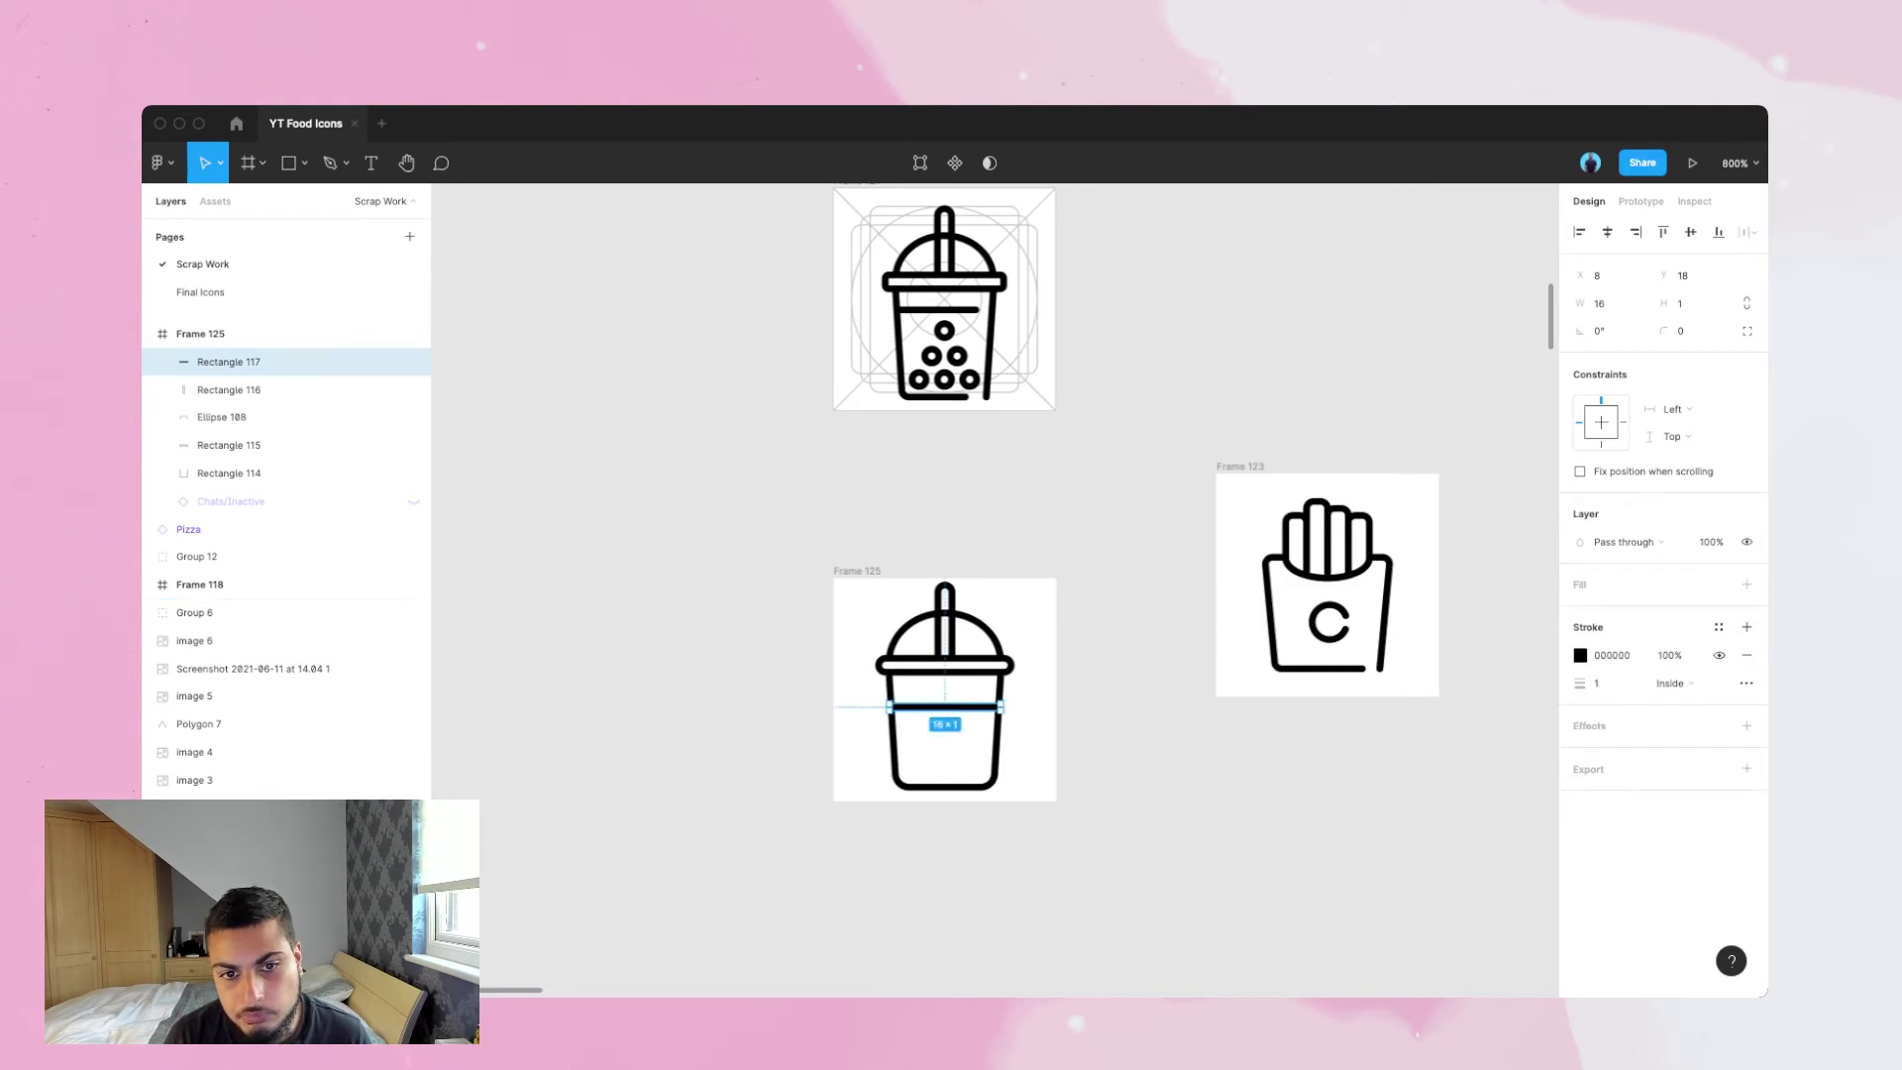
- Round the ends of the liquid line with a corner radius of 2
{"action": "left_click", "coordinate": [1746, 683]}
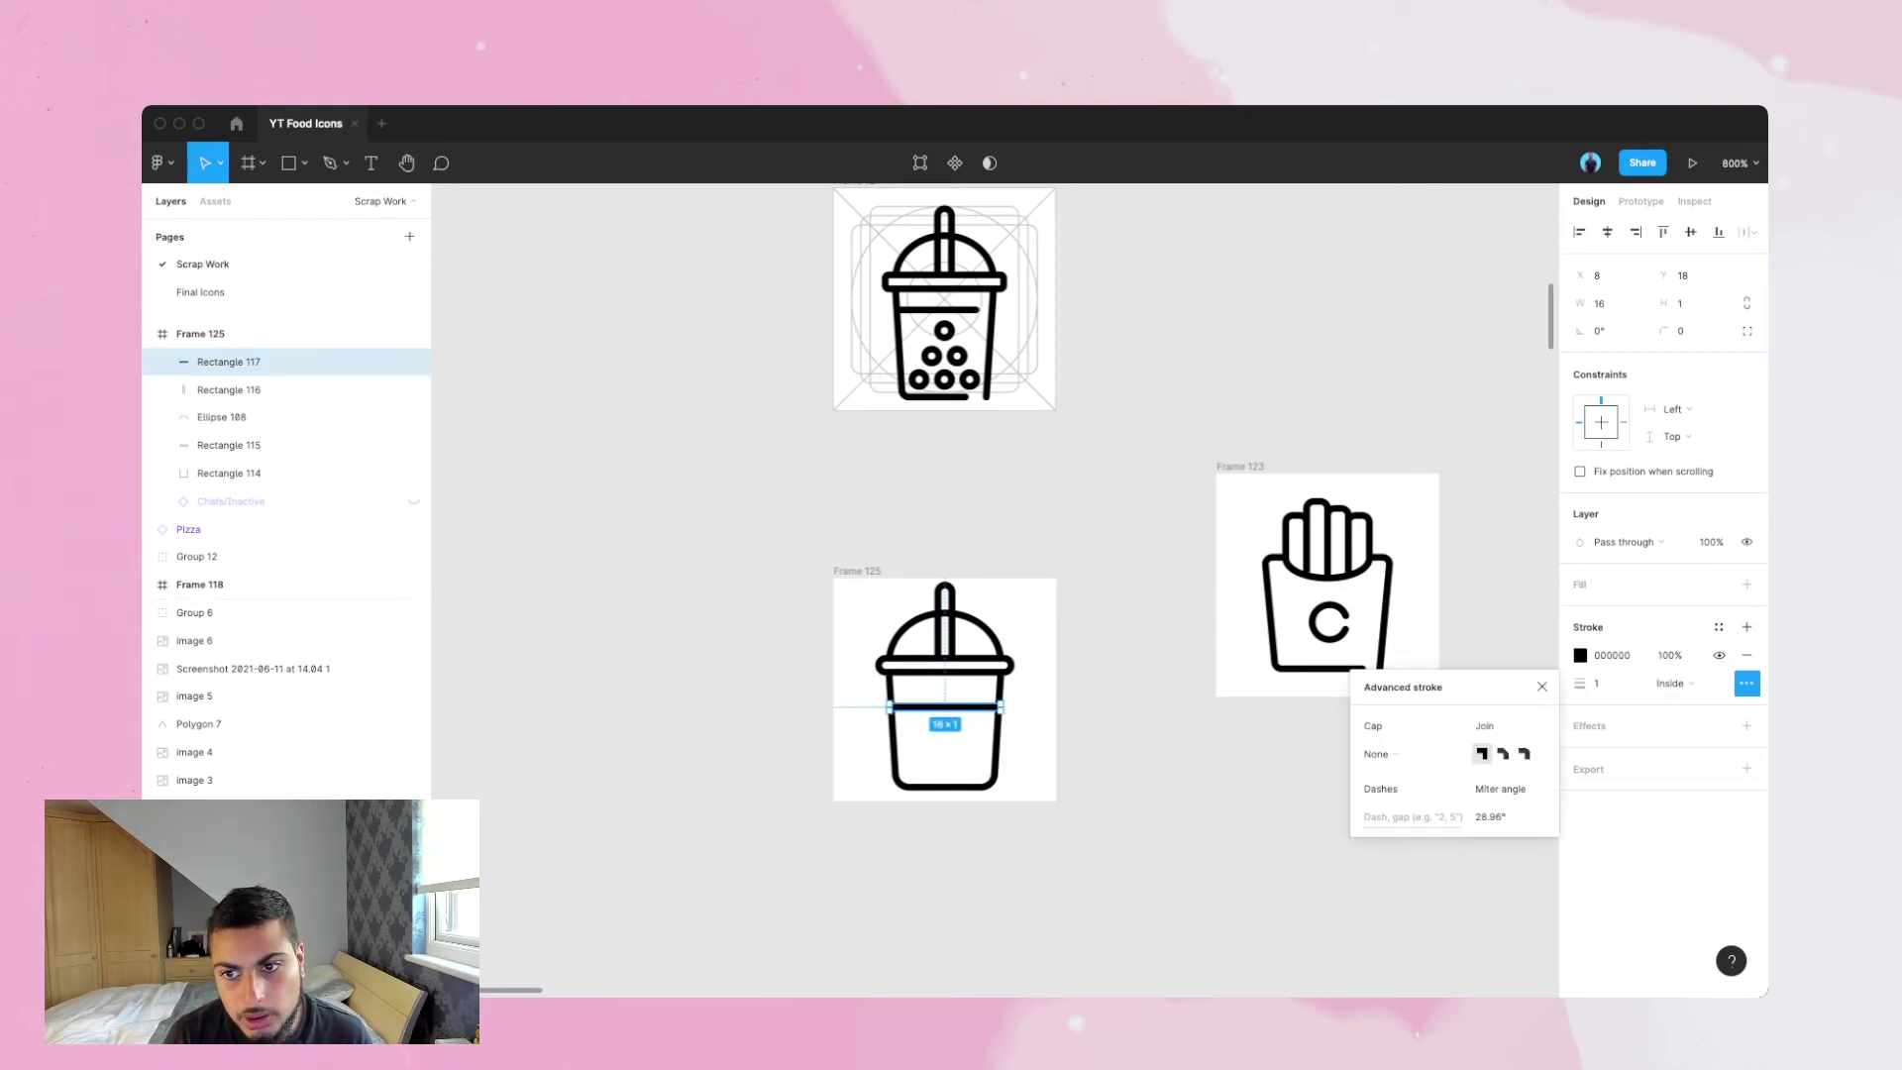
{"action": "left_click", "coordinate": [1687, 331]}
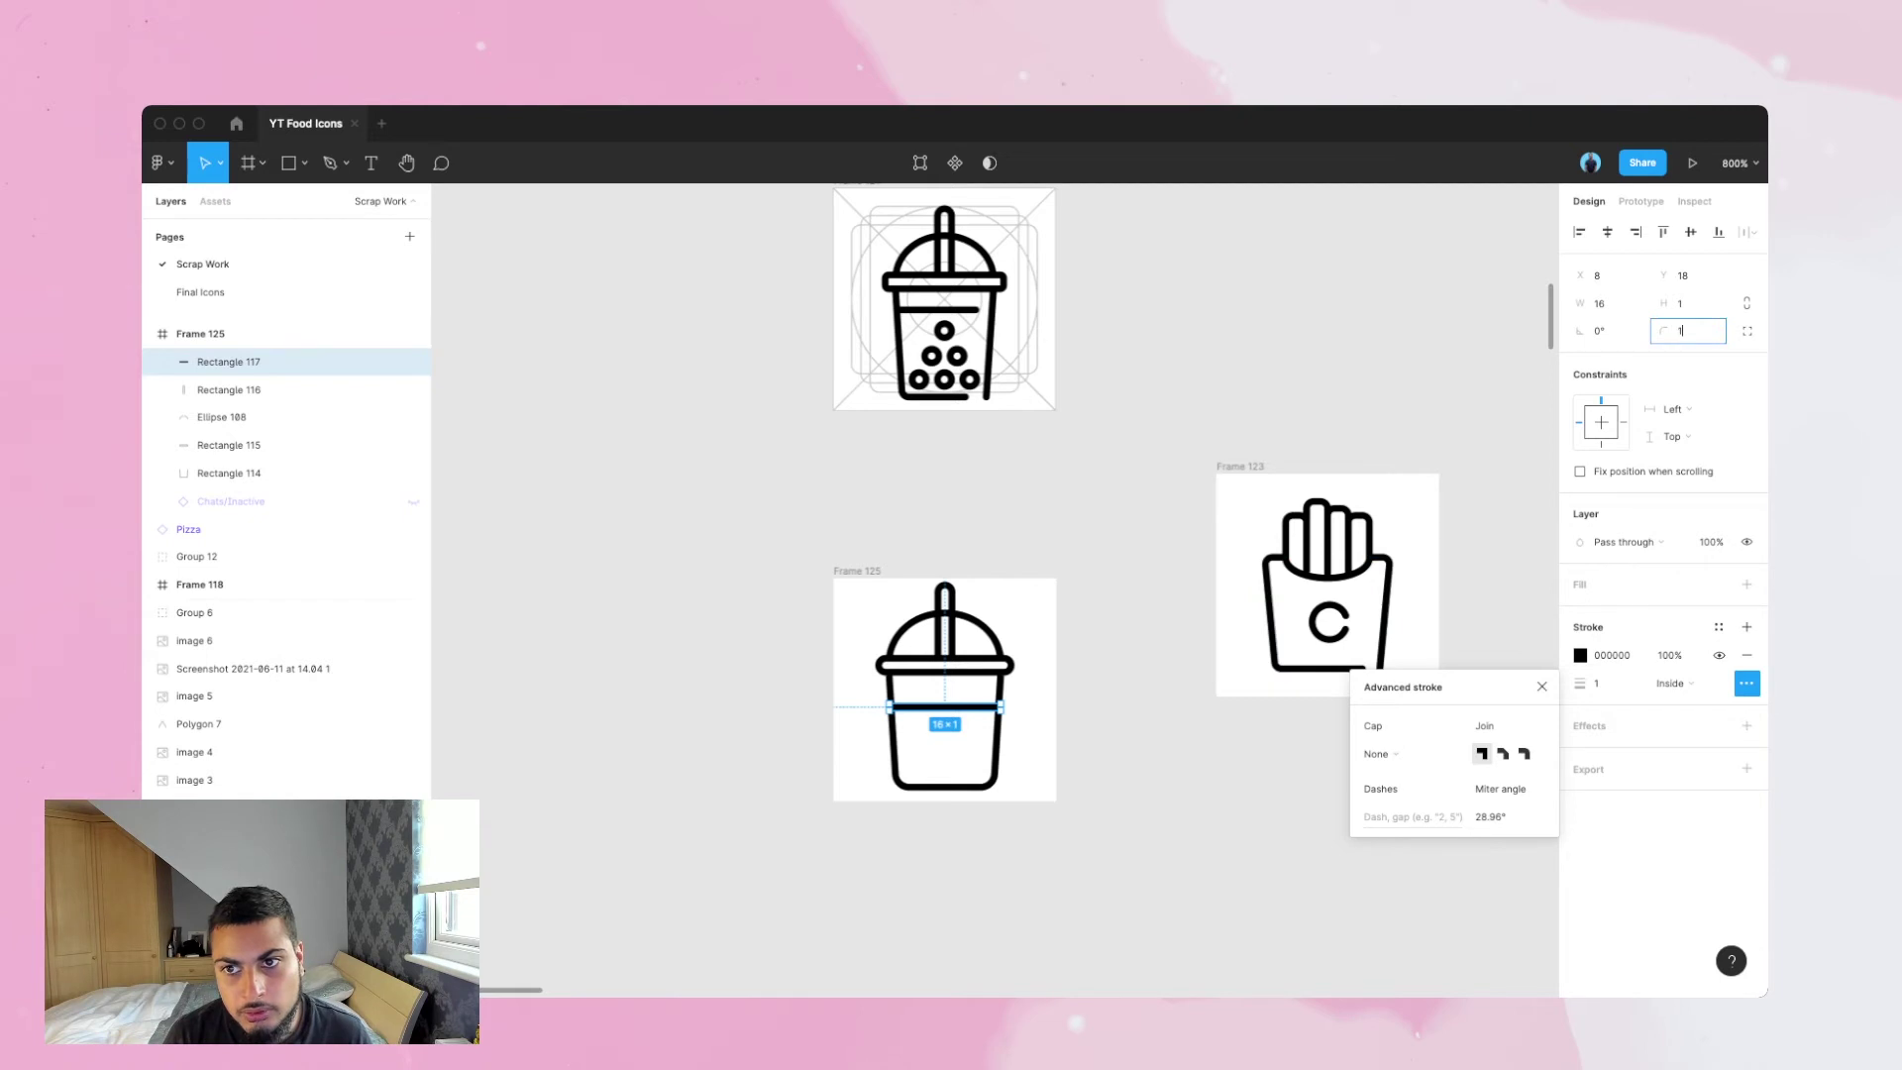
{"action": "key", "text": "Return"}
{"action": "key", "text": "Escape"}
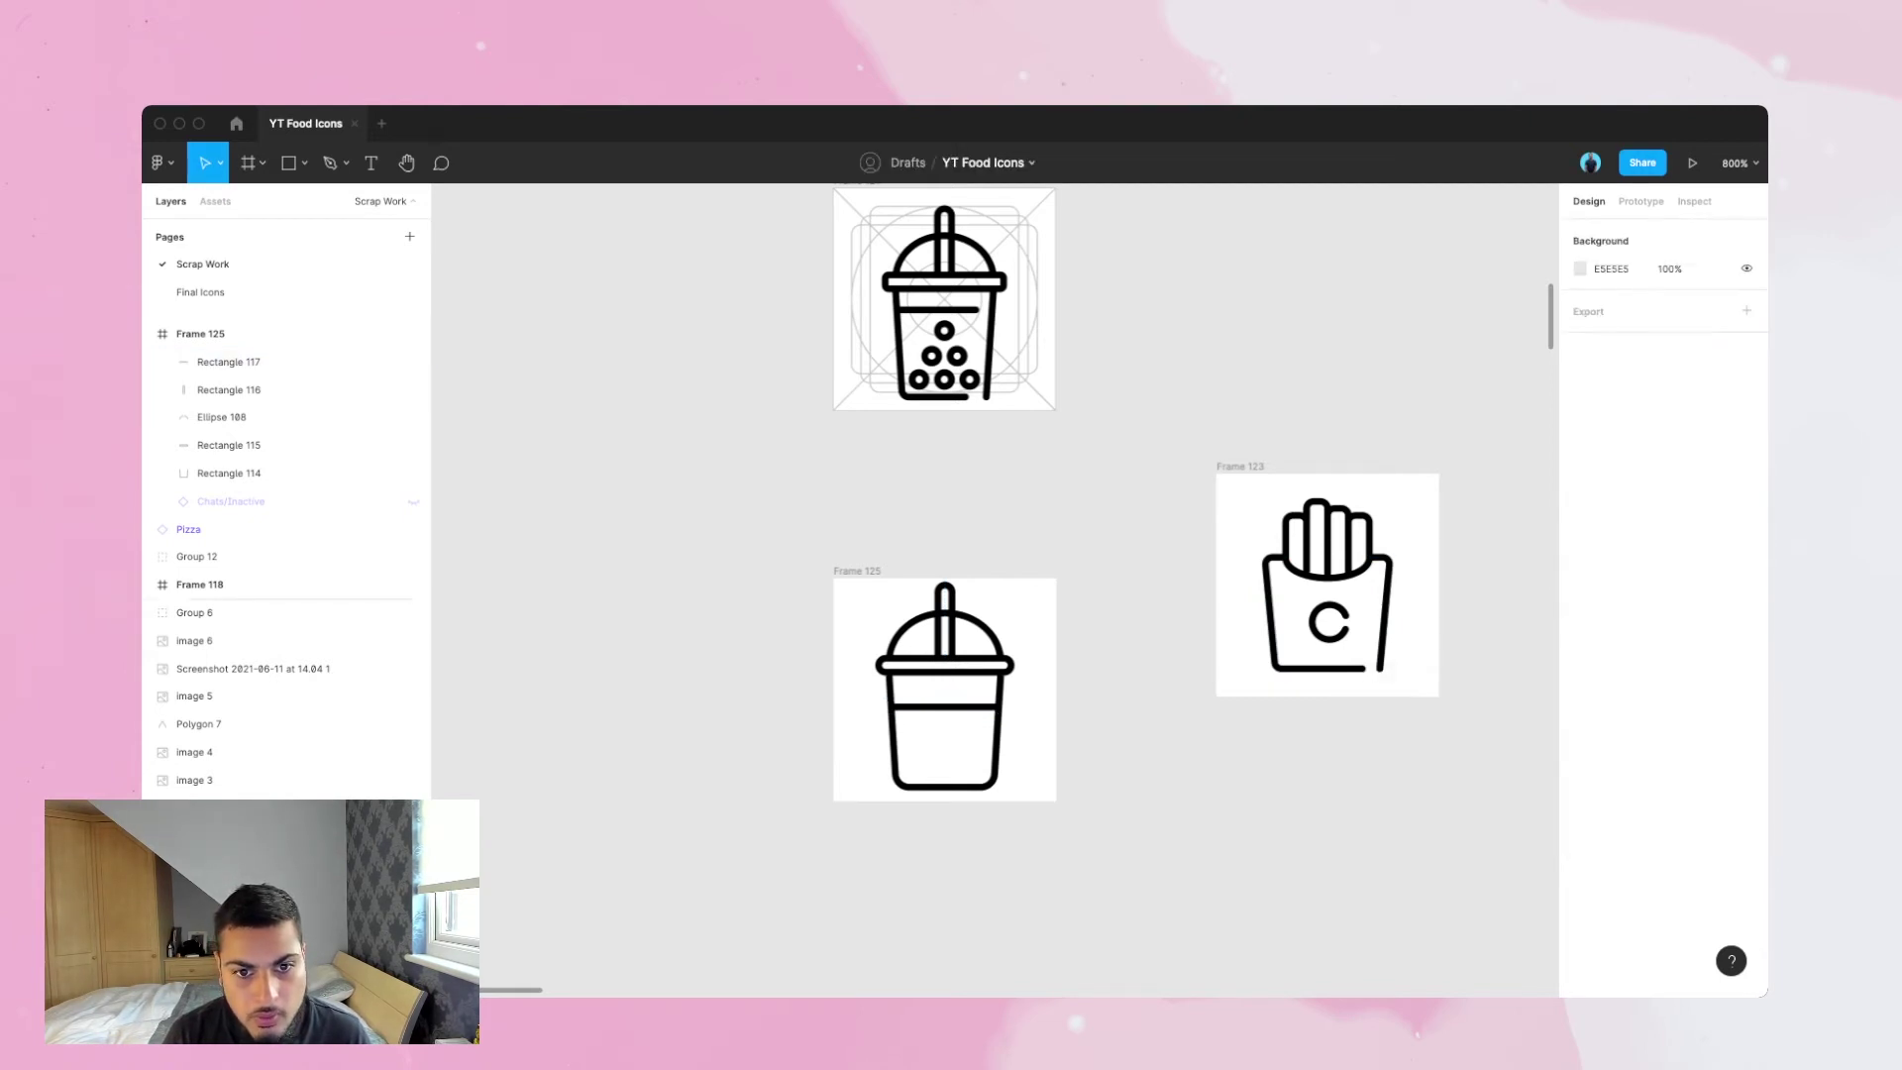
- Shorten the liquid line from its right end to a width of 10 and raise it to Y 17
{"action": "key", "text": "super+plus"}
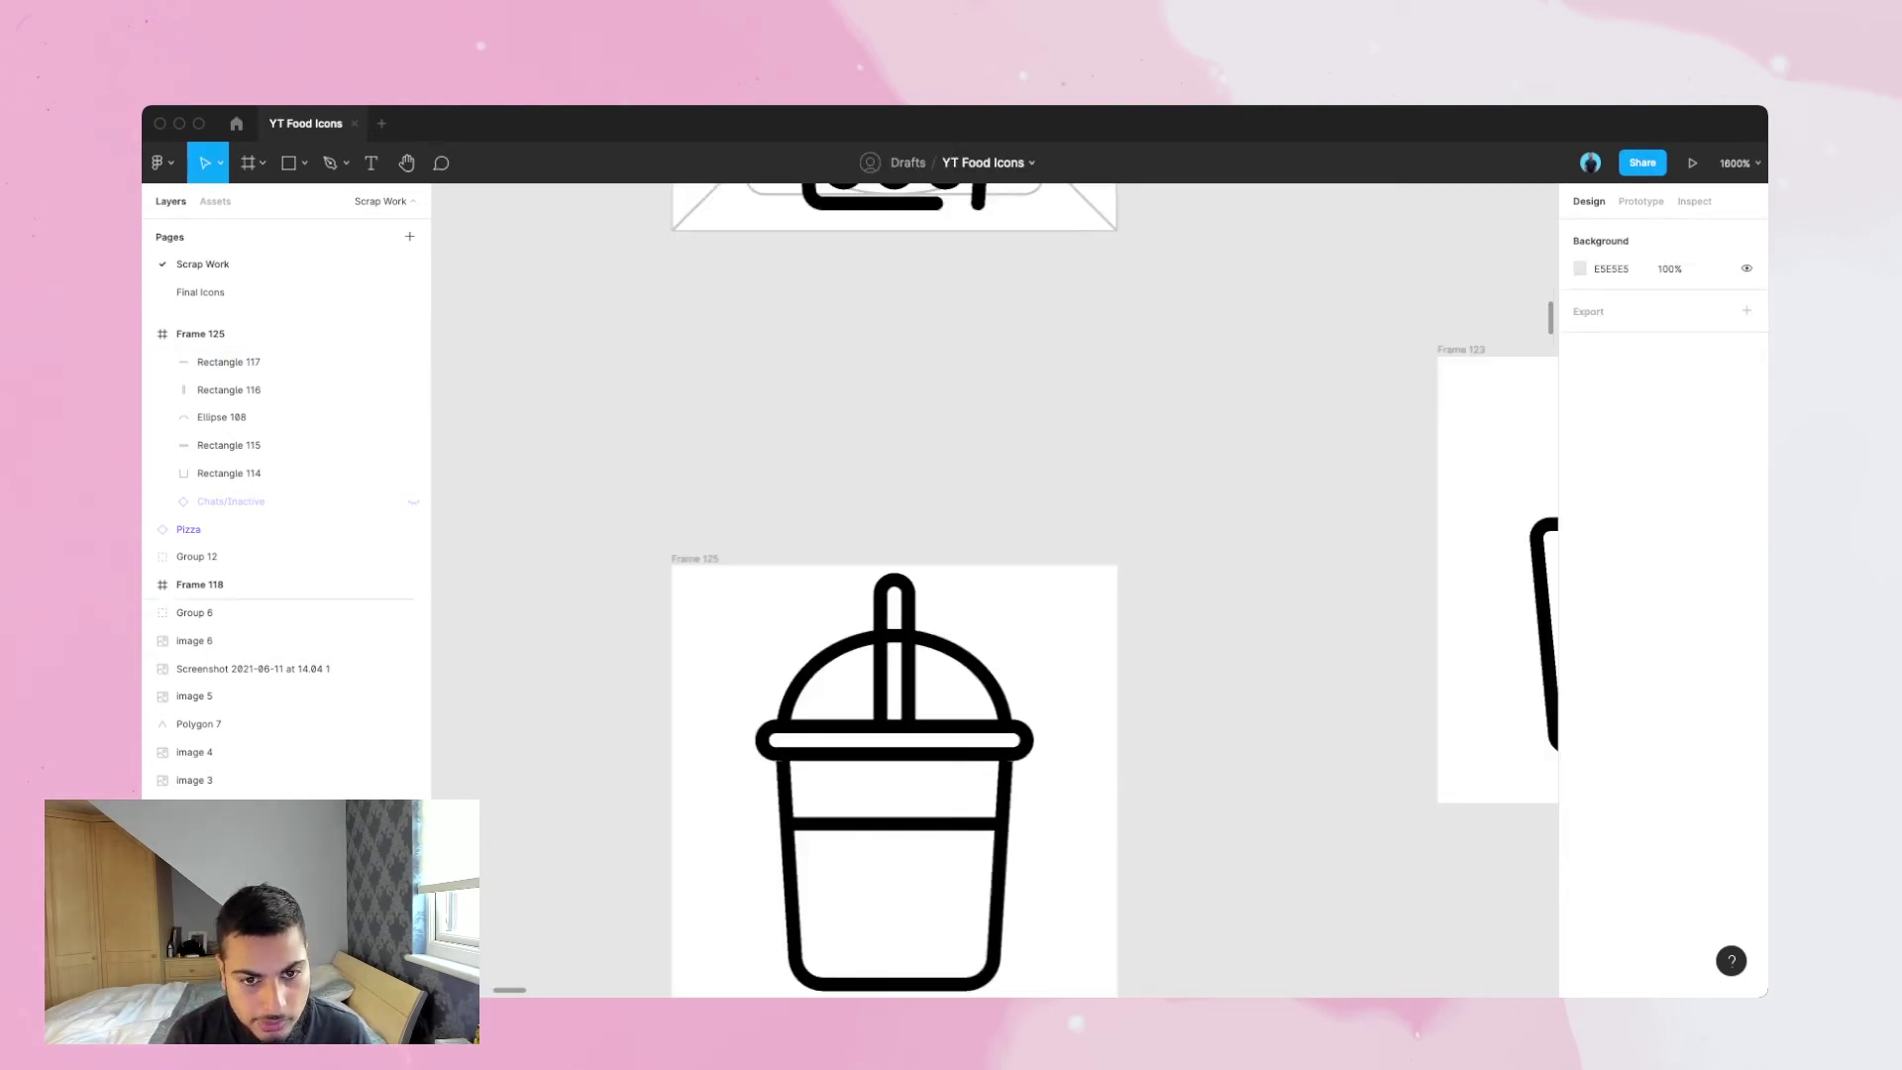
{"action": "left_click", "coordinate": [895, 824]}
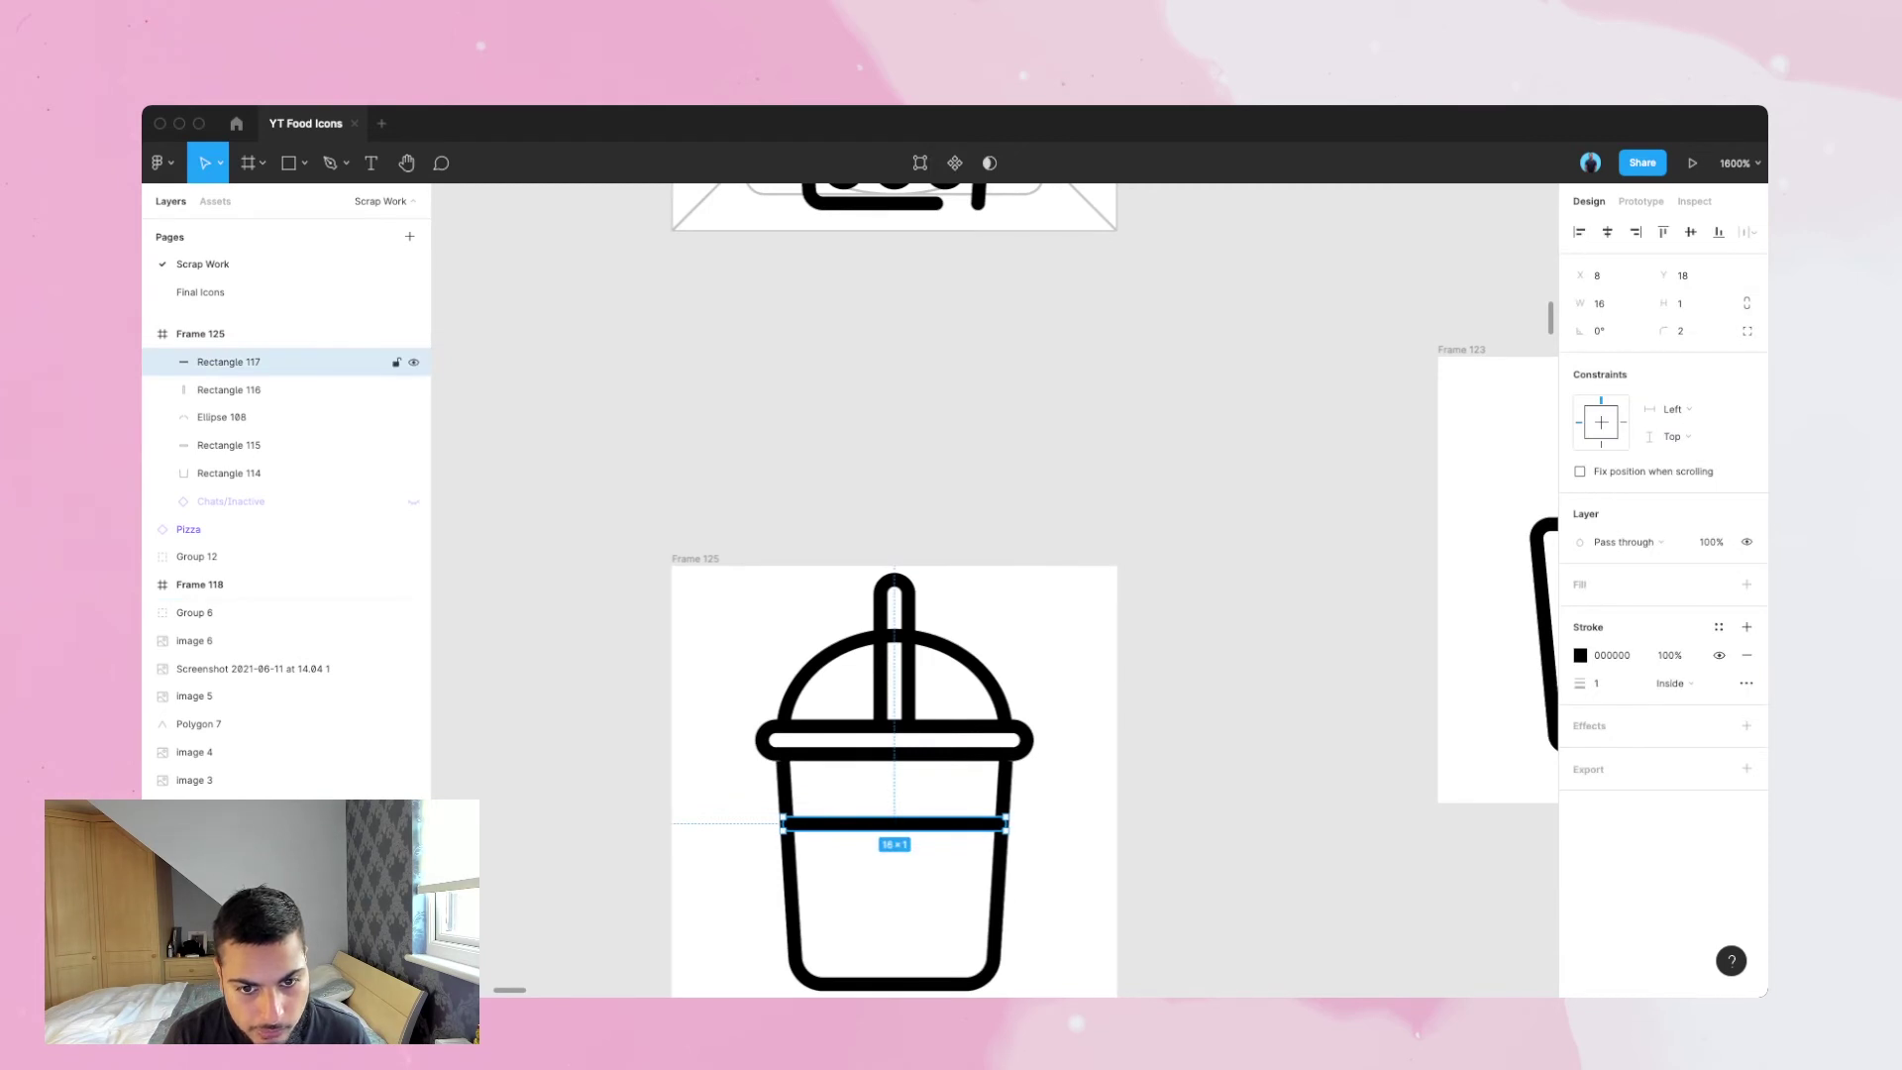
{"action": "left_click_drag", "start_coordinate": [1006, 823], "coordinate": [853, 810]}
{"action": "key", "text": "Escape"}
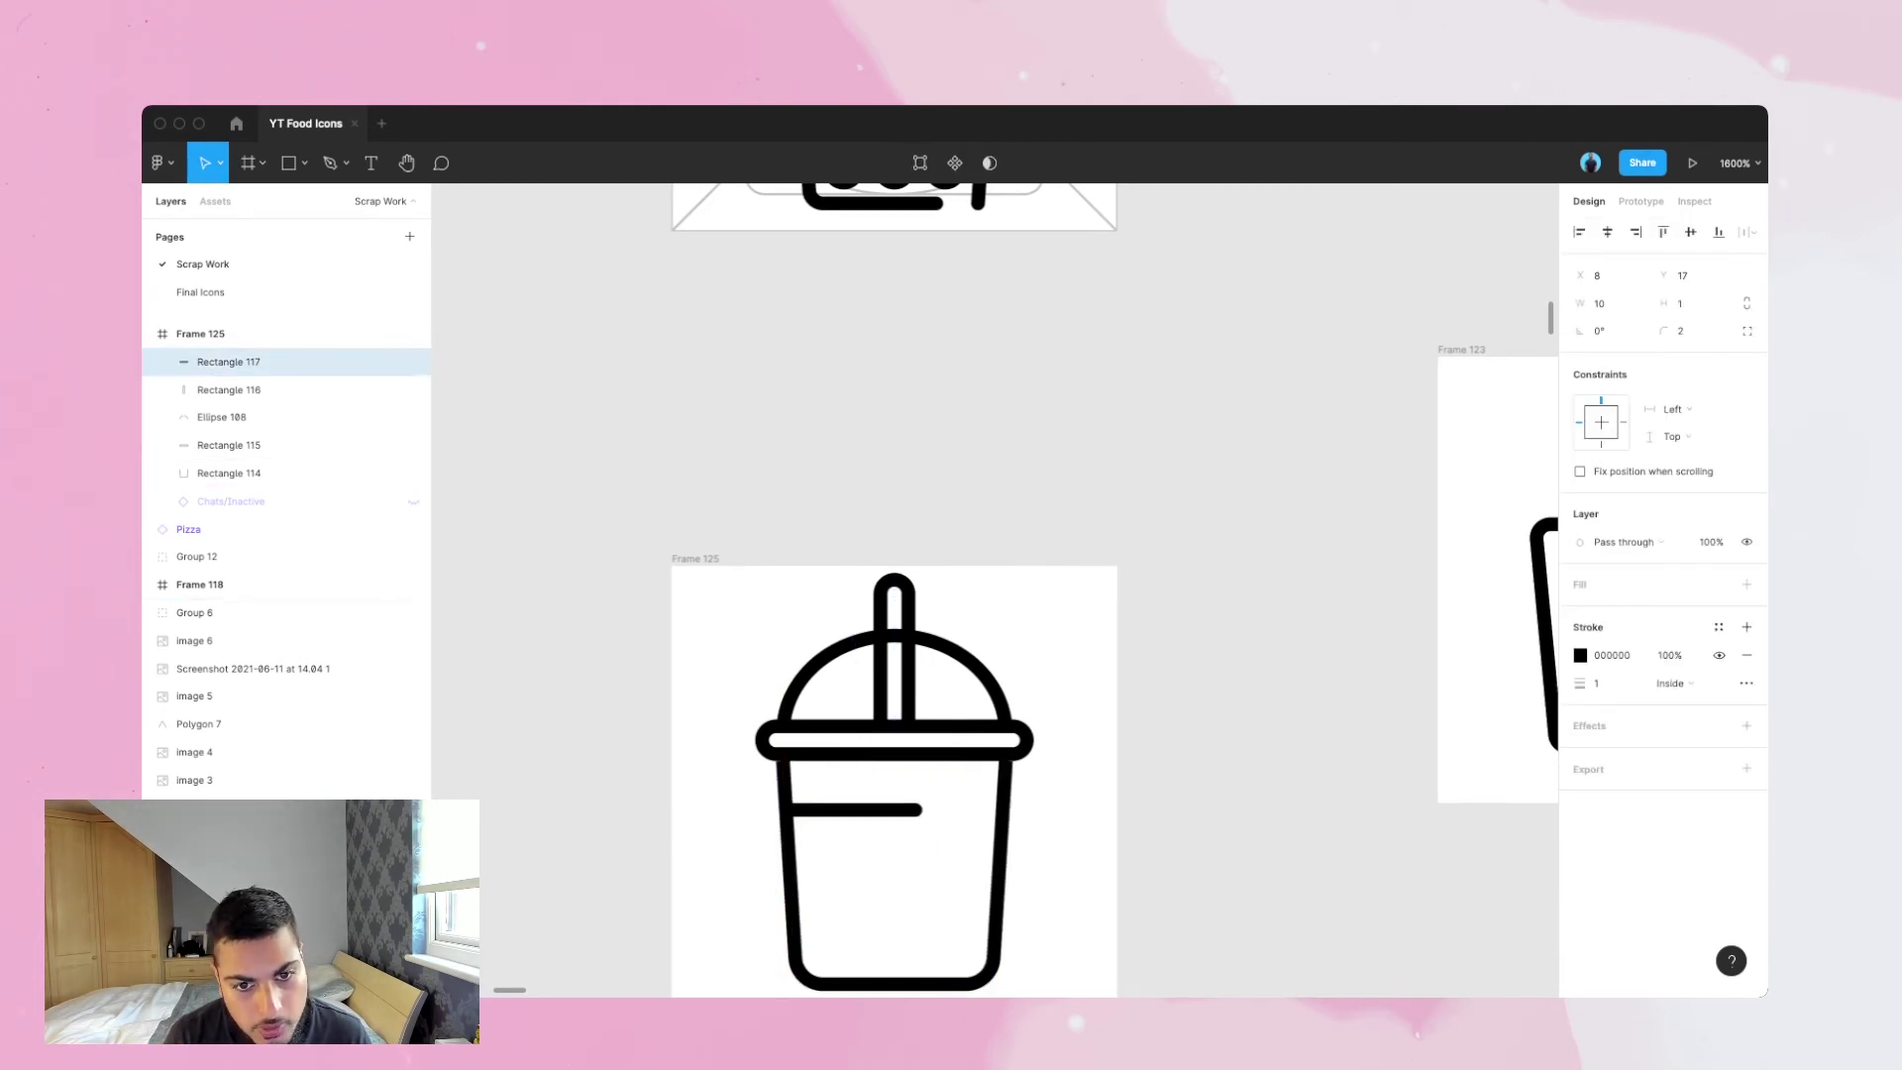
{"action": "key", "text": "Escape"}
- Compare the liquid line in Frame 125 with the reference bubble tea icon in Frame 121
{"action": "scroll", "coordinate": [892, 644], "scroll_direction": "down", "scroll_amount": 3}
{"action": "scroll", "coordinate": [995, 590], "scroll_direction": "up", "scroll_amount": 1}
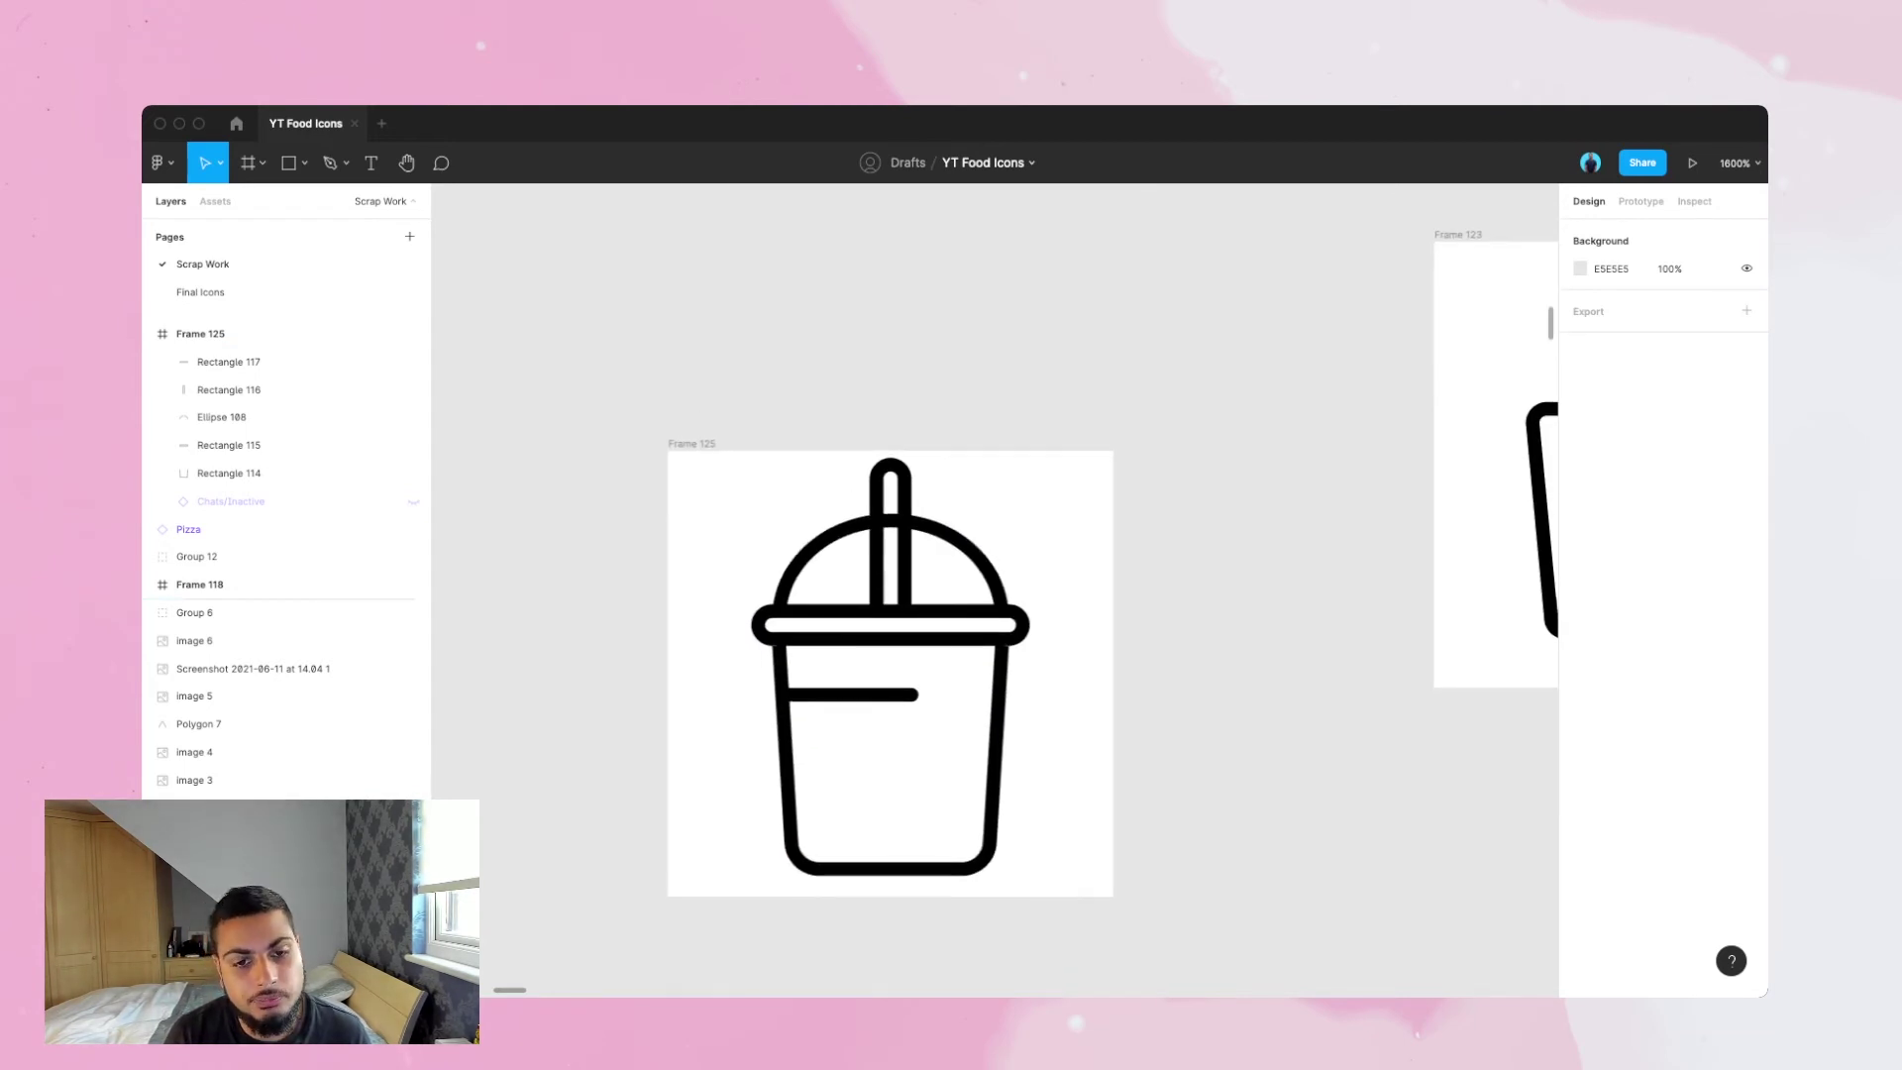
{"action": "key", "text": "super+minus"}
{"action": "scroll", "coordinate": [995, 590], "scroll_direction": "up", "scroll_amount": 3}
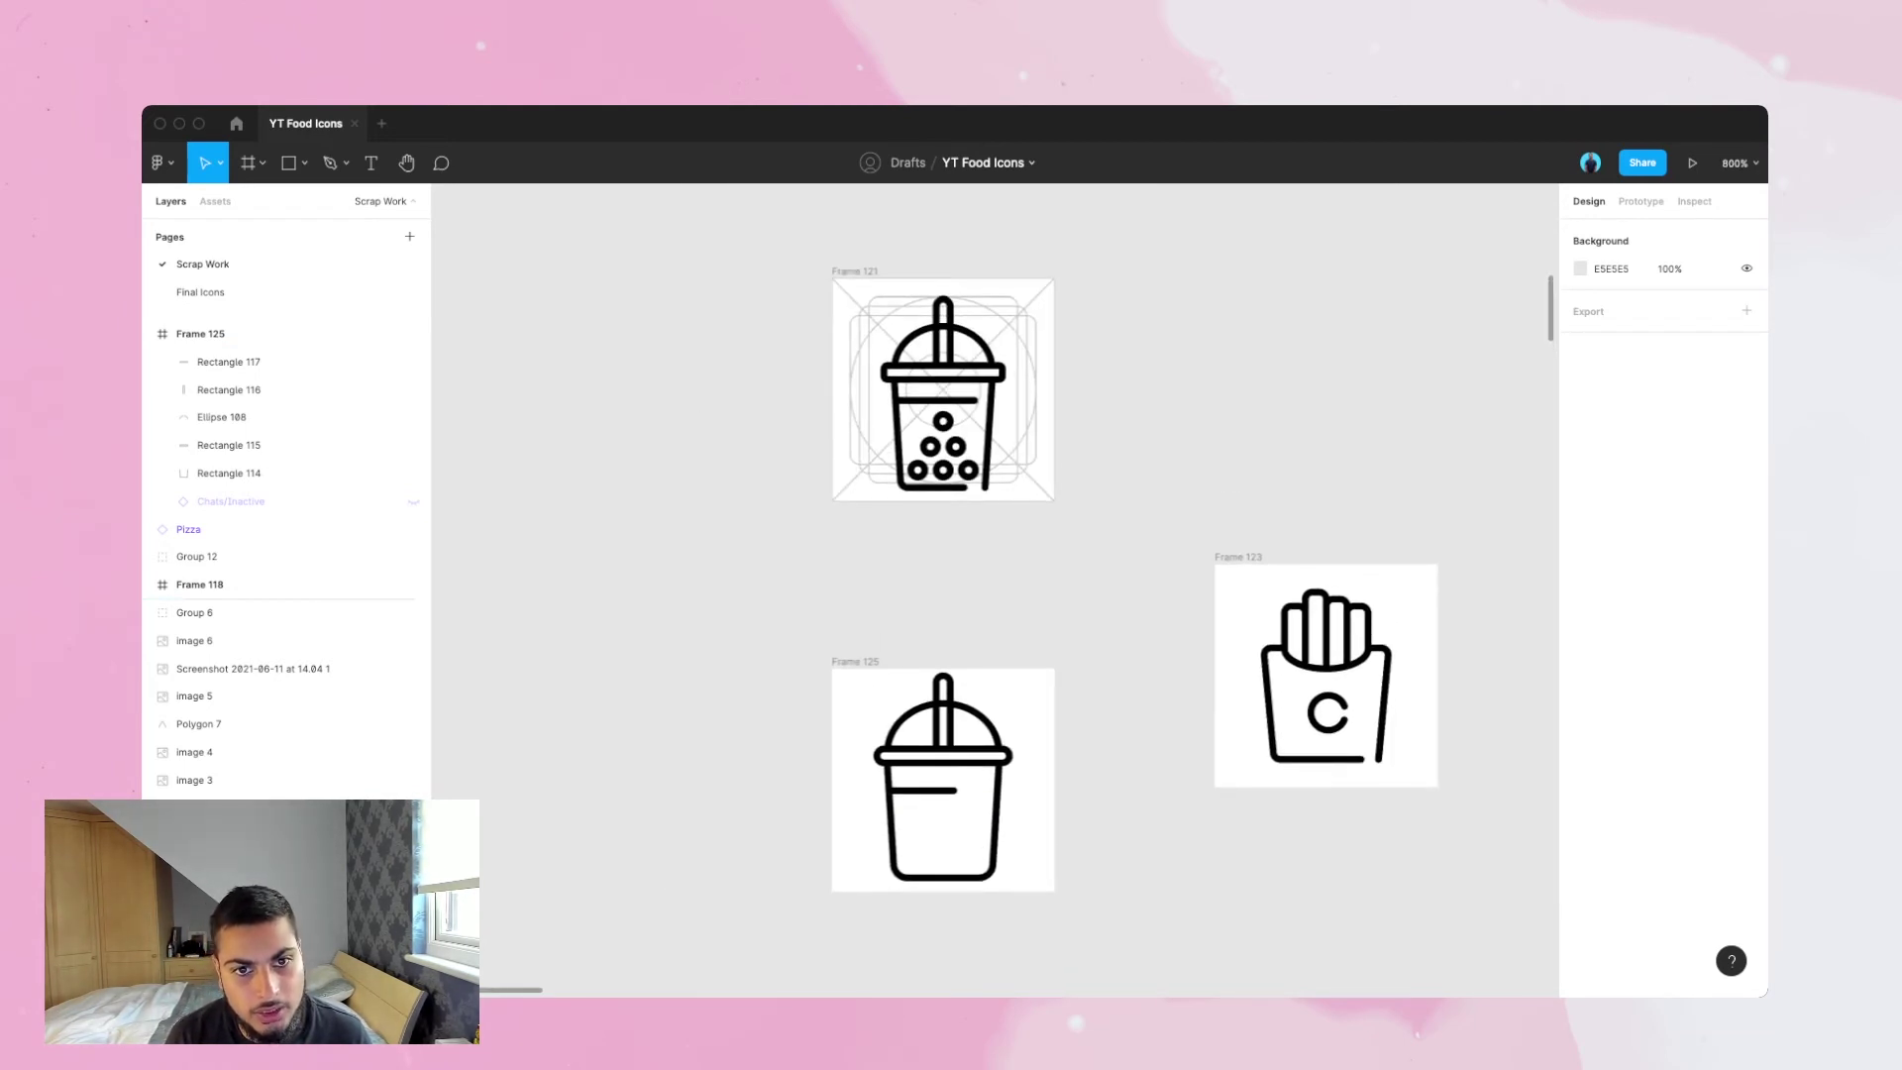
{"action": "scroll", "coordinate": [943, 654], "scroll_direction": "down", "scroll_amount": 2}
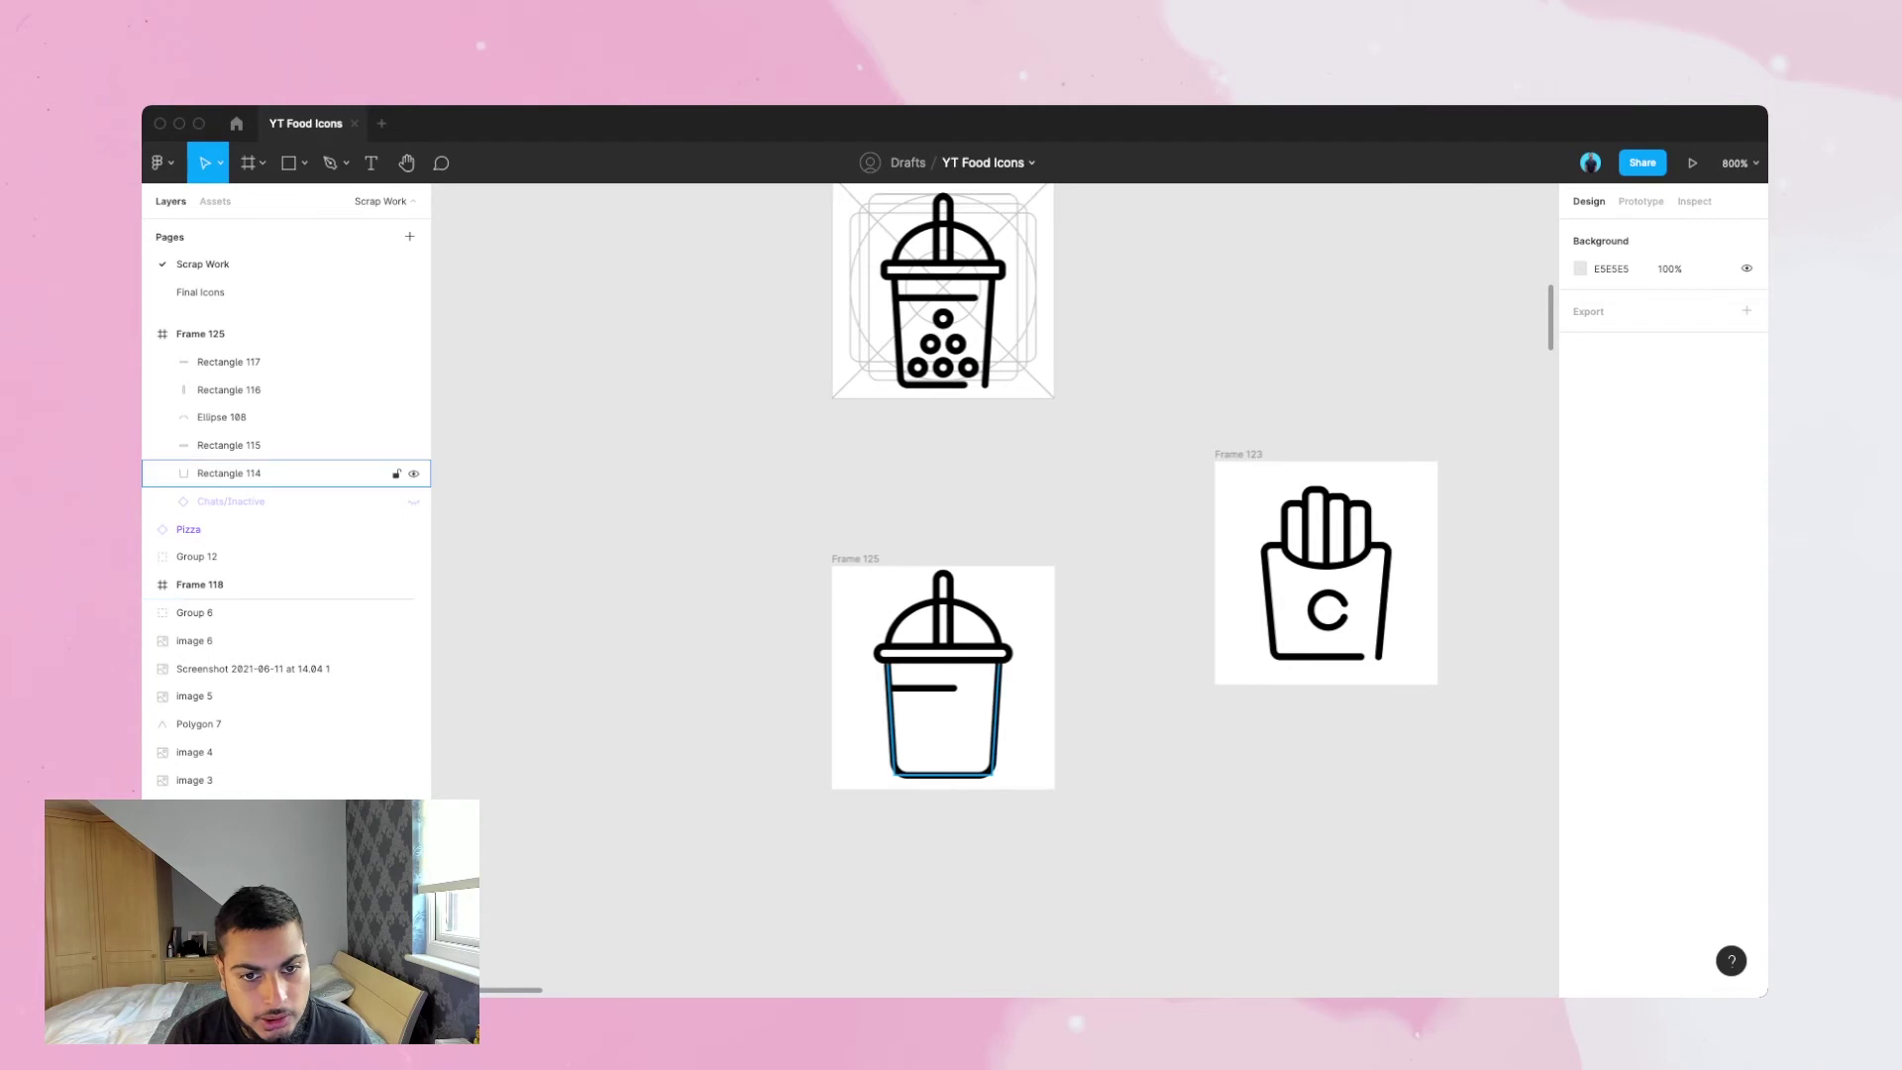
{"action": "scroll", "coordinate": [943, 654], "scroll_direction": "down", "scroll_amount": 2}
- Draw a 4 × 4 circle below the liquid line at X 13, Y 19, with a 1 px black inside stroke and no fill
{"action": "key", "text": "equal"}
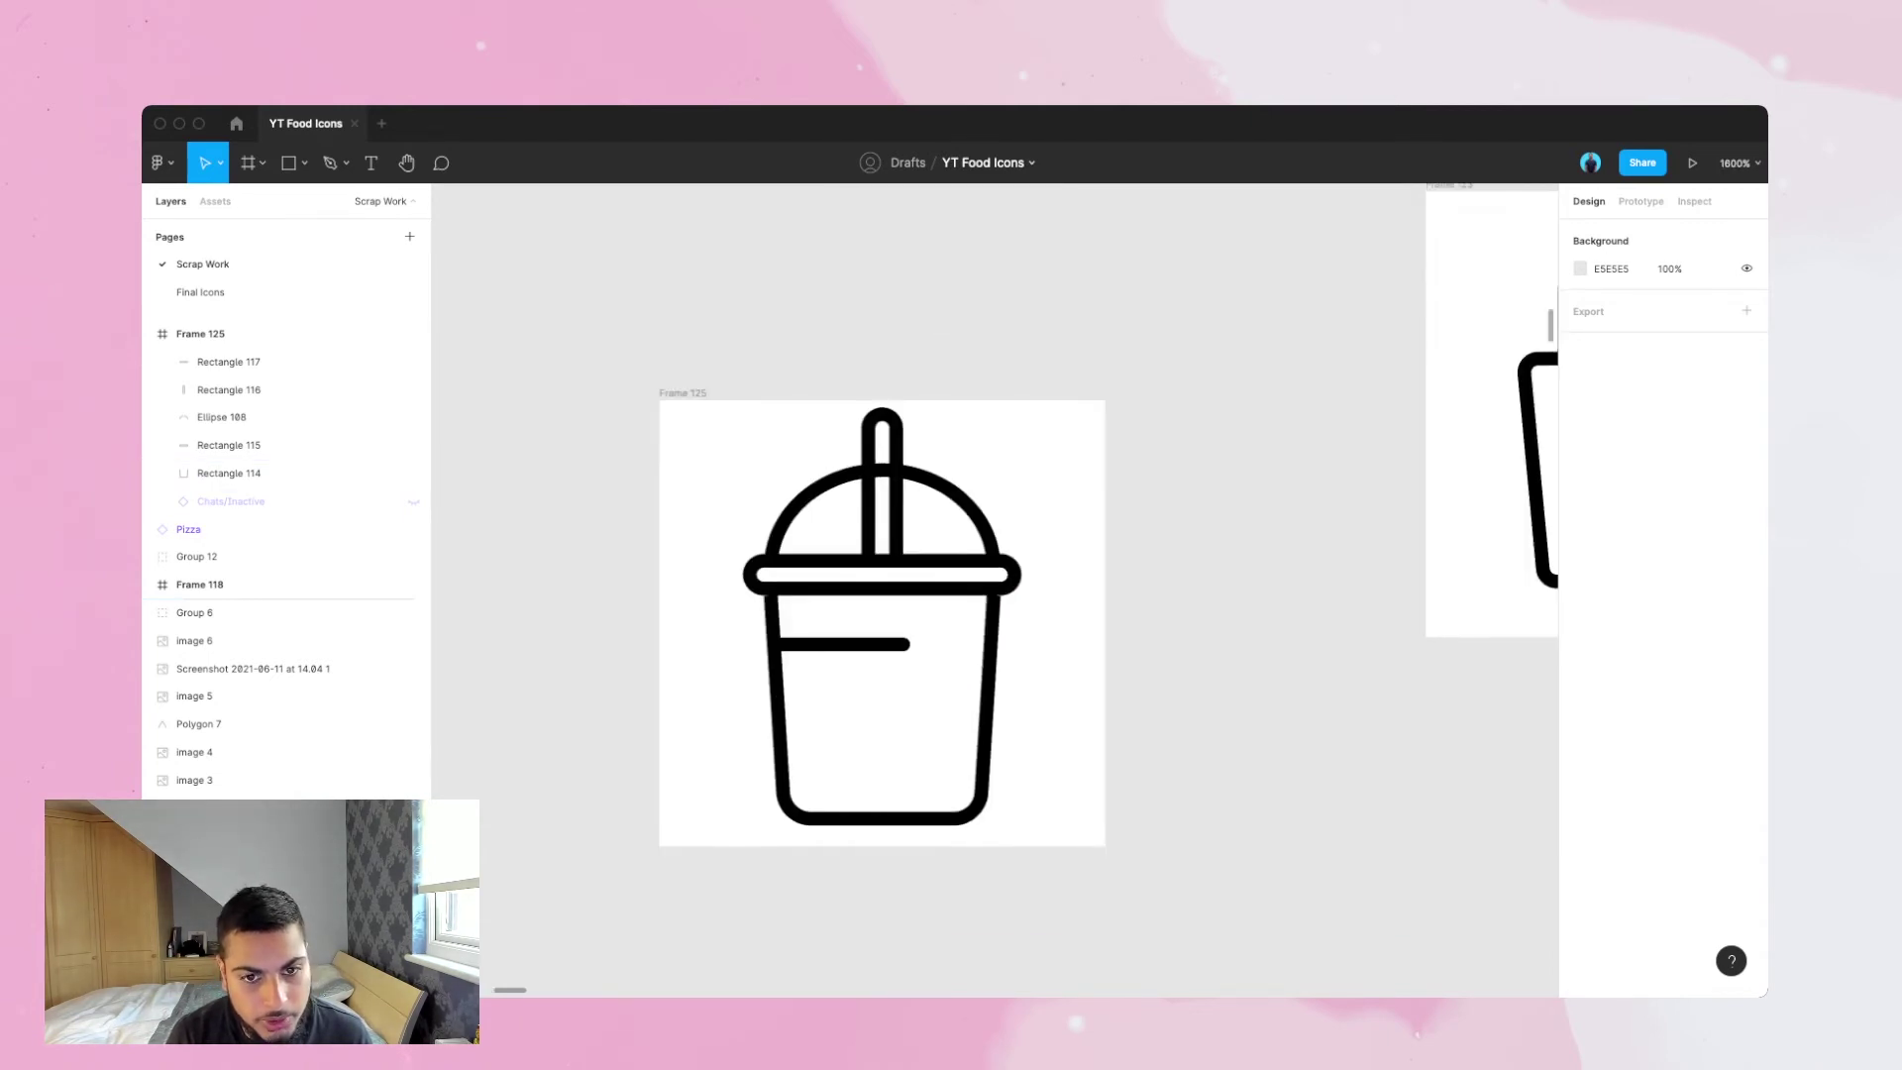
{"action": "key", "text": "p"}
{"action": "key", "text": "v"}
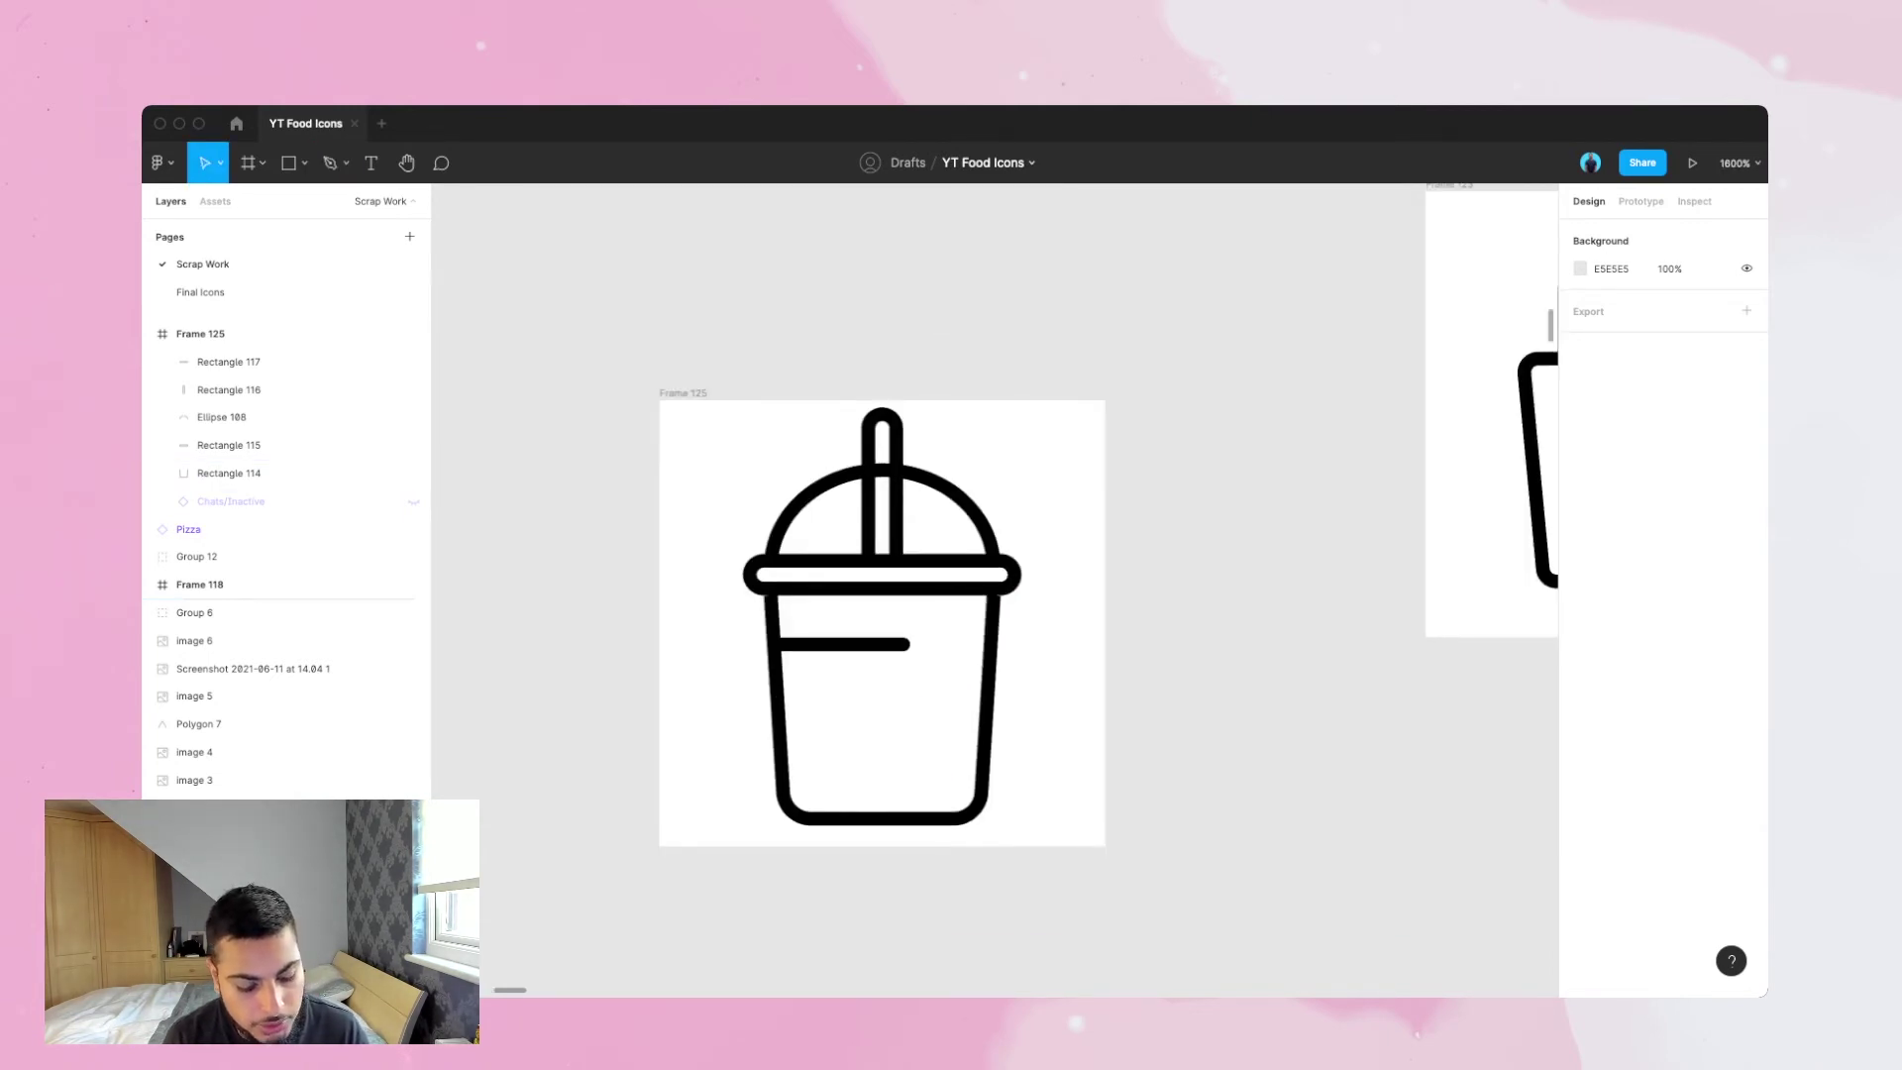
{"action": "key", "text": "o"}
{"action": "mouse_move", "coordinate": [826, 651]}
{"action": "left_mouse_down"}
{"action": "mouse_move", "coordinate": [909, 734]}
{"action": "mouse_move", "coordinate": [895, 720]}
{"action": "left_mouse_up"}
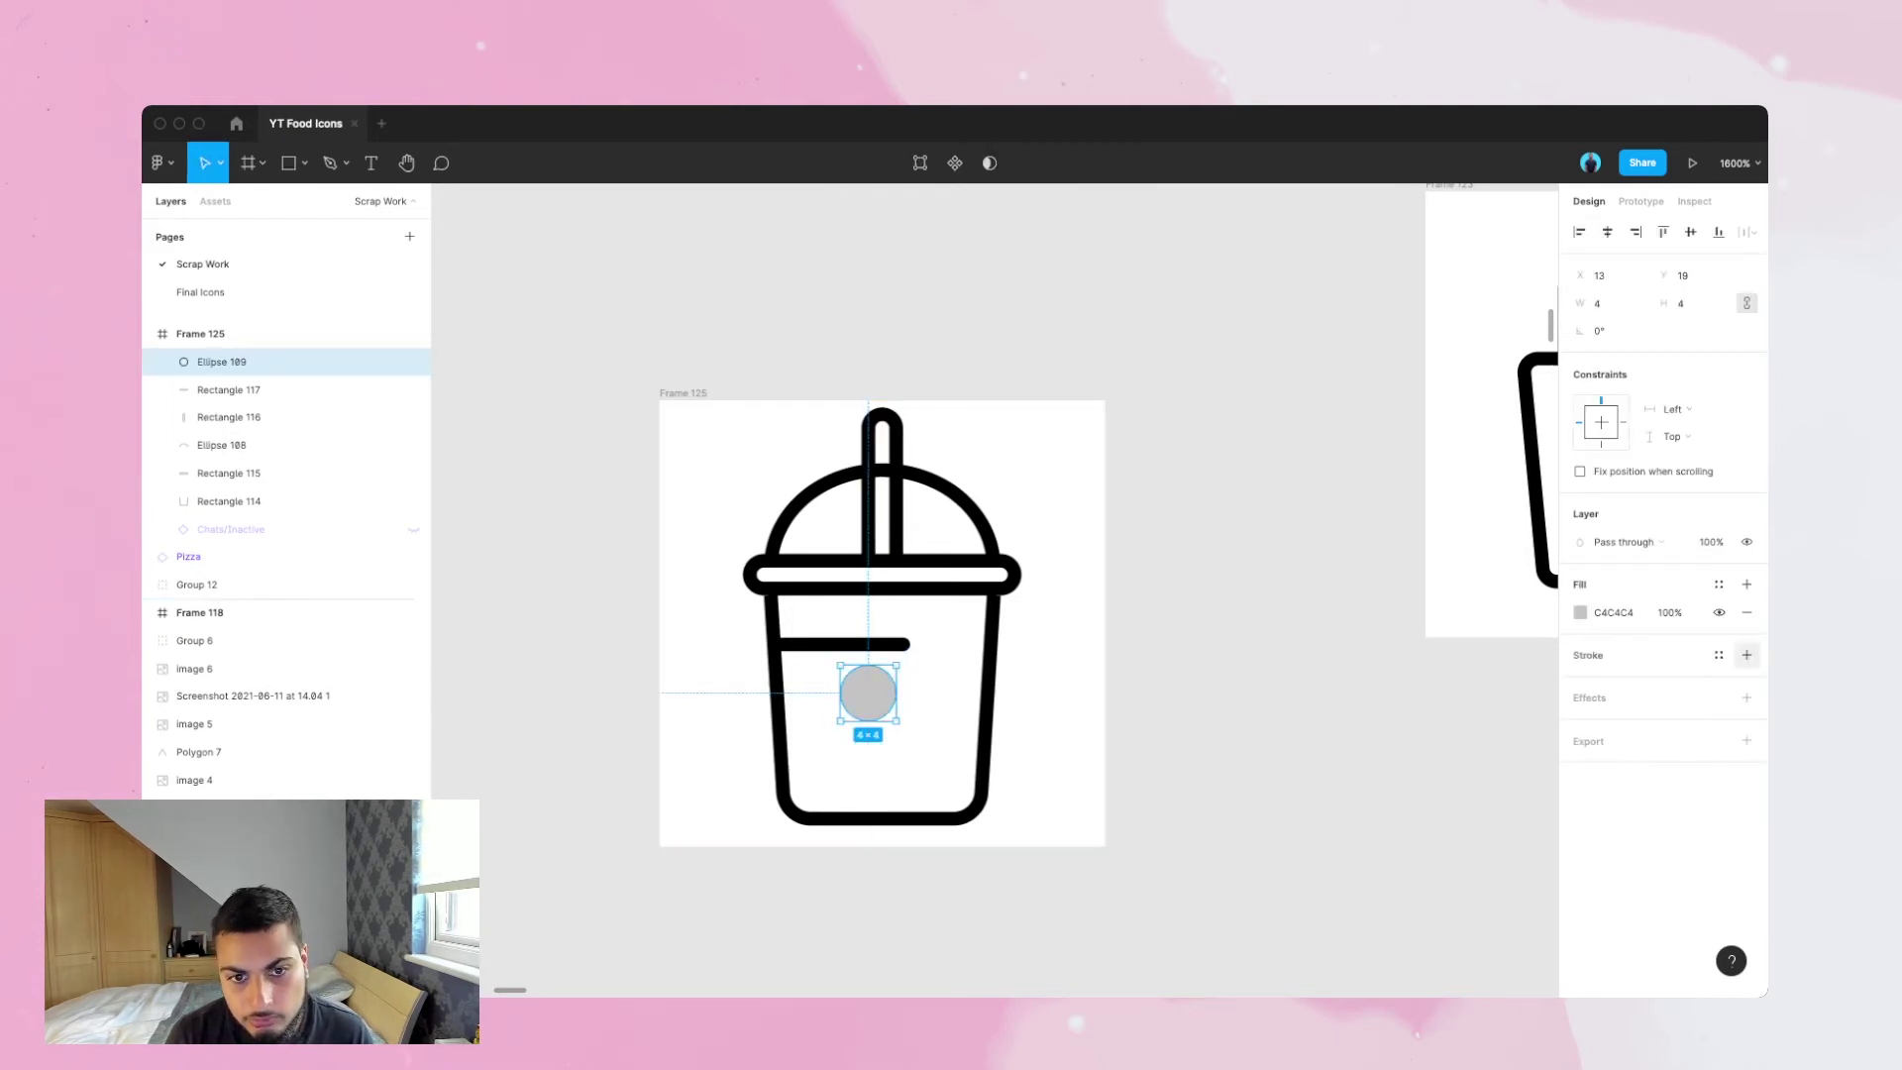
{"action": "left_click", "coordinate": [1746, 654]}
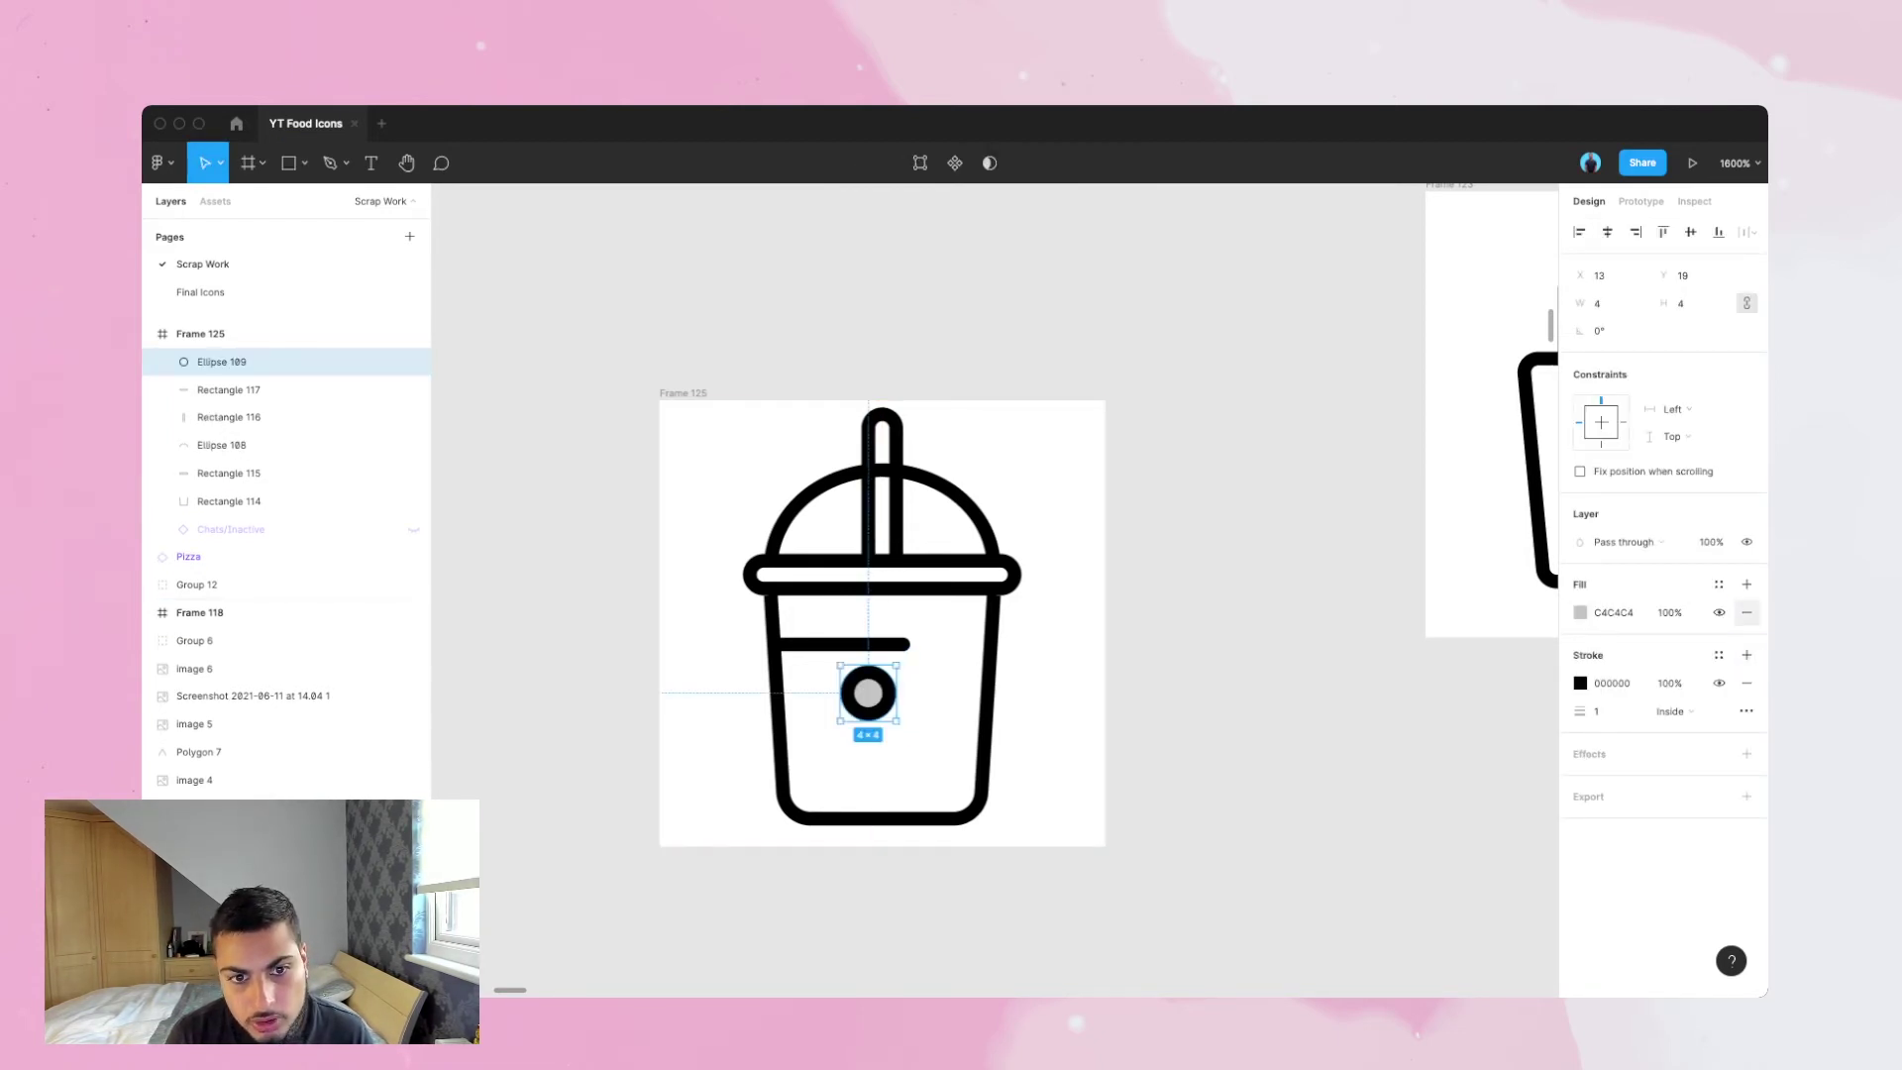
{"action": "left_click", "coordinate": [1746, 612]}
- Resize the circle to 3 × 3 and shift it 1 px right to X 14
{"action": "left_click", "coordinate": [1603, 303]}
{"action": "type", "text": "2"}
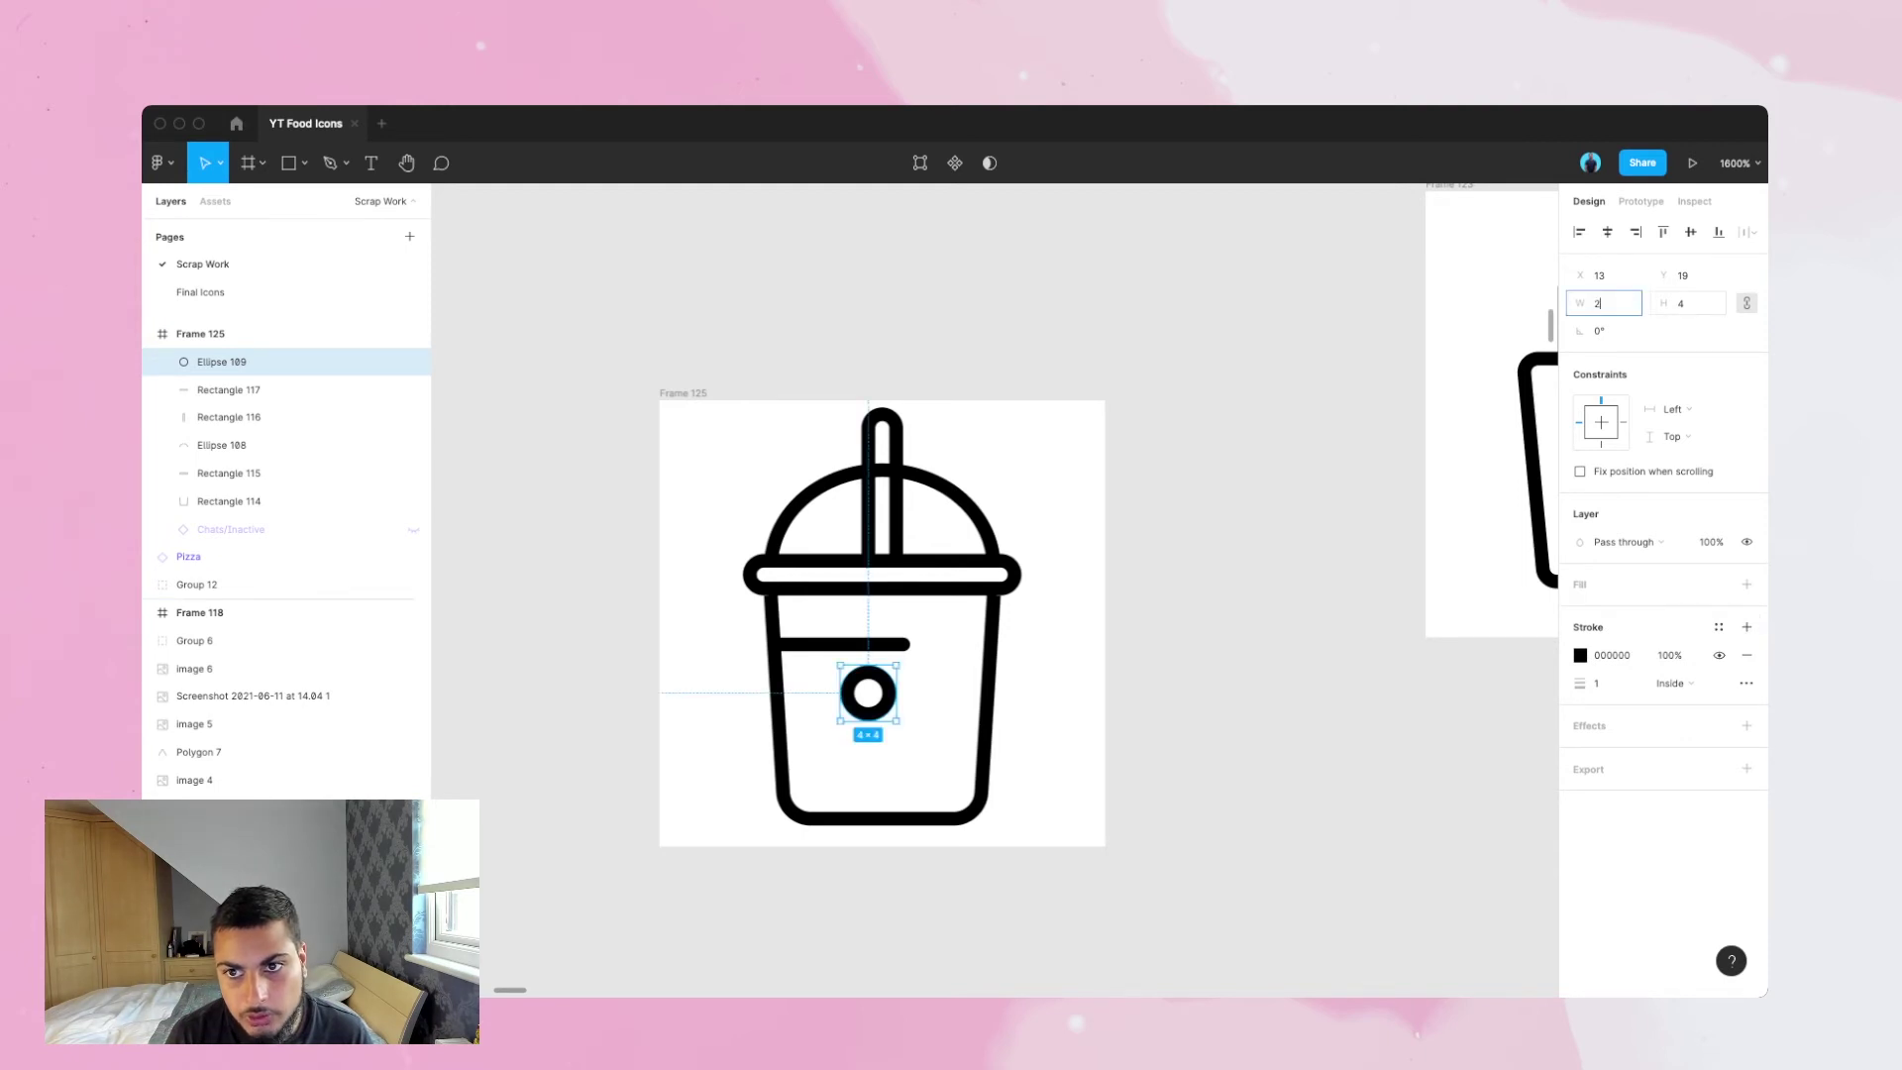
{"action": "left_click", "coordinate": [1688, 303]}
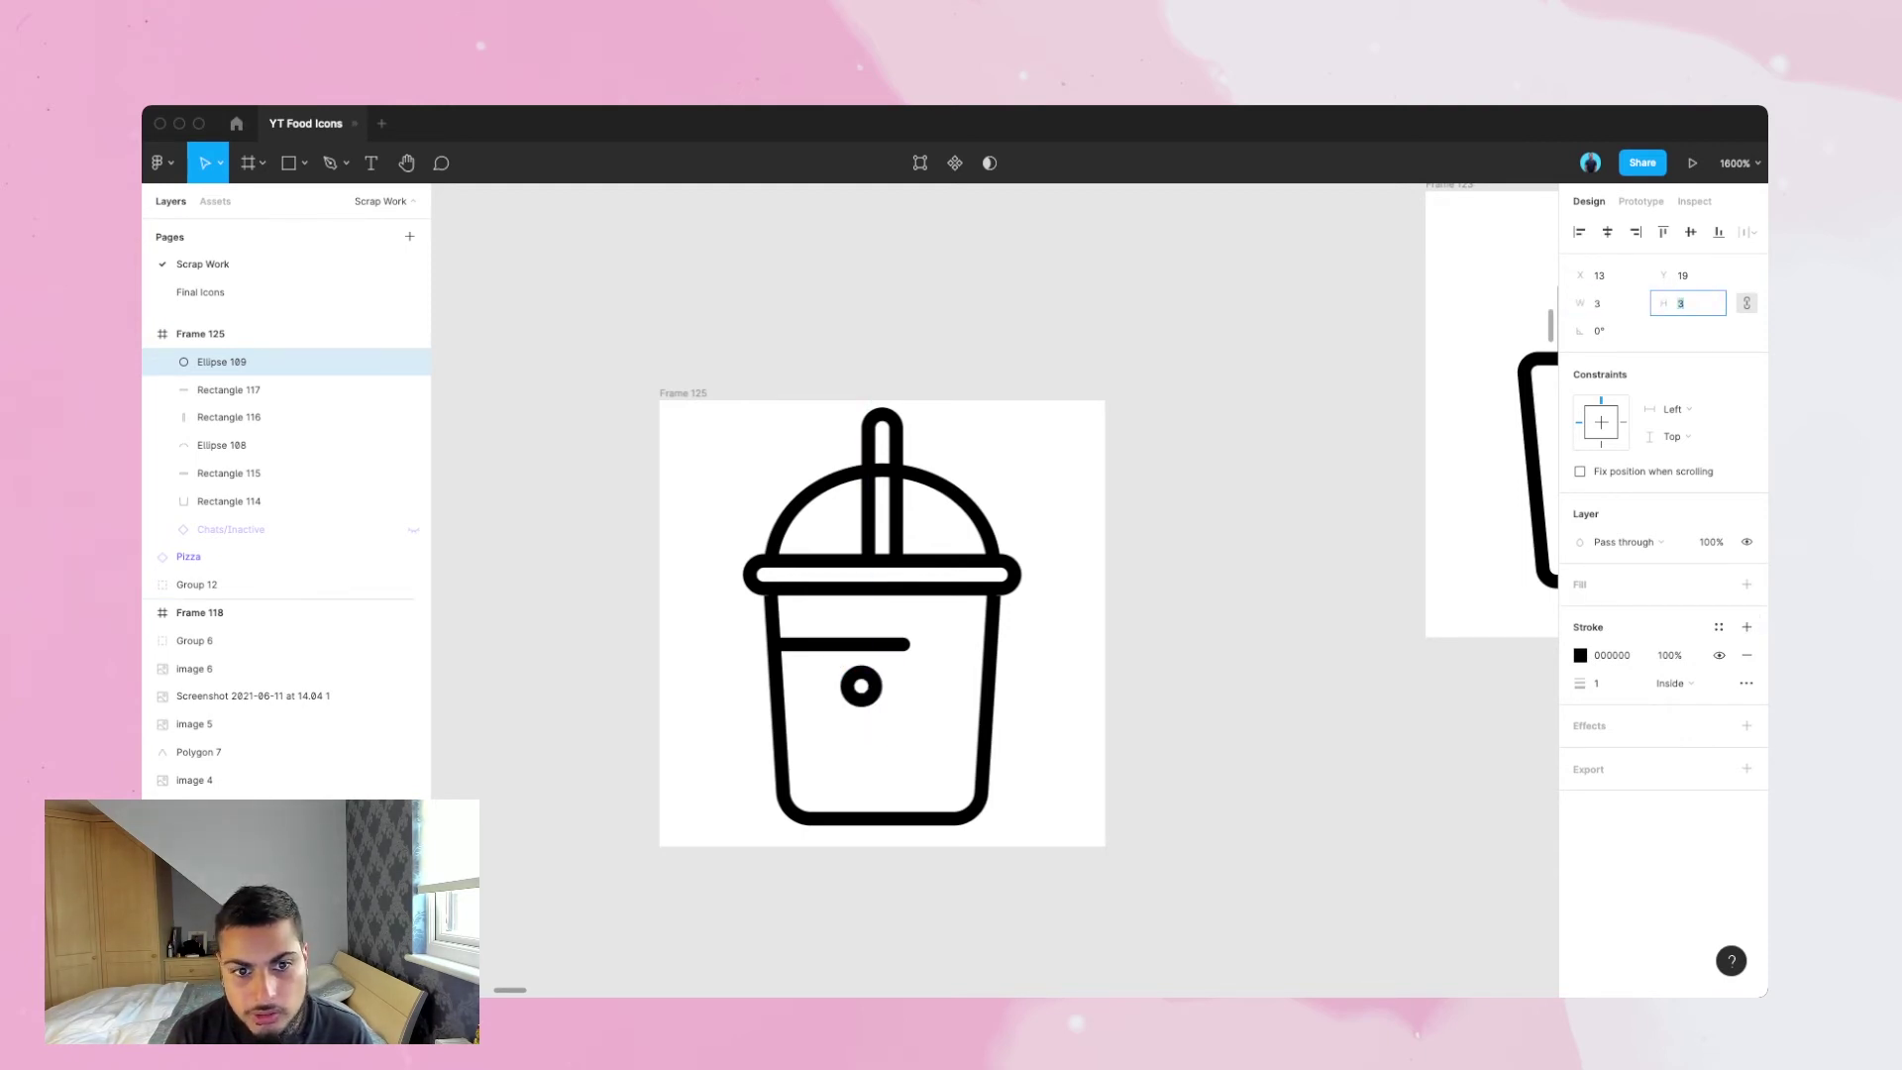
{"action": "left_click", "coordinate": [1248, 507]}
{"action": "left_click", "coordinate": [858, 697]}
- Duplicate the circle into a second row of two pearls at Y 23, at X 12 and X 16
{"action": "left_click_drag", "start_coordinate": [858, 698], "coordinate": [857, 753]}
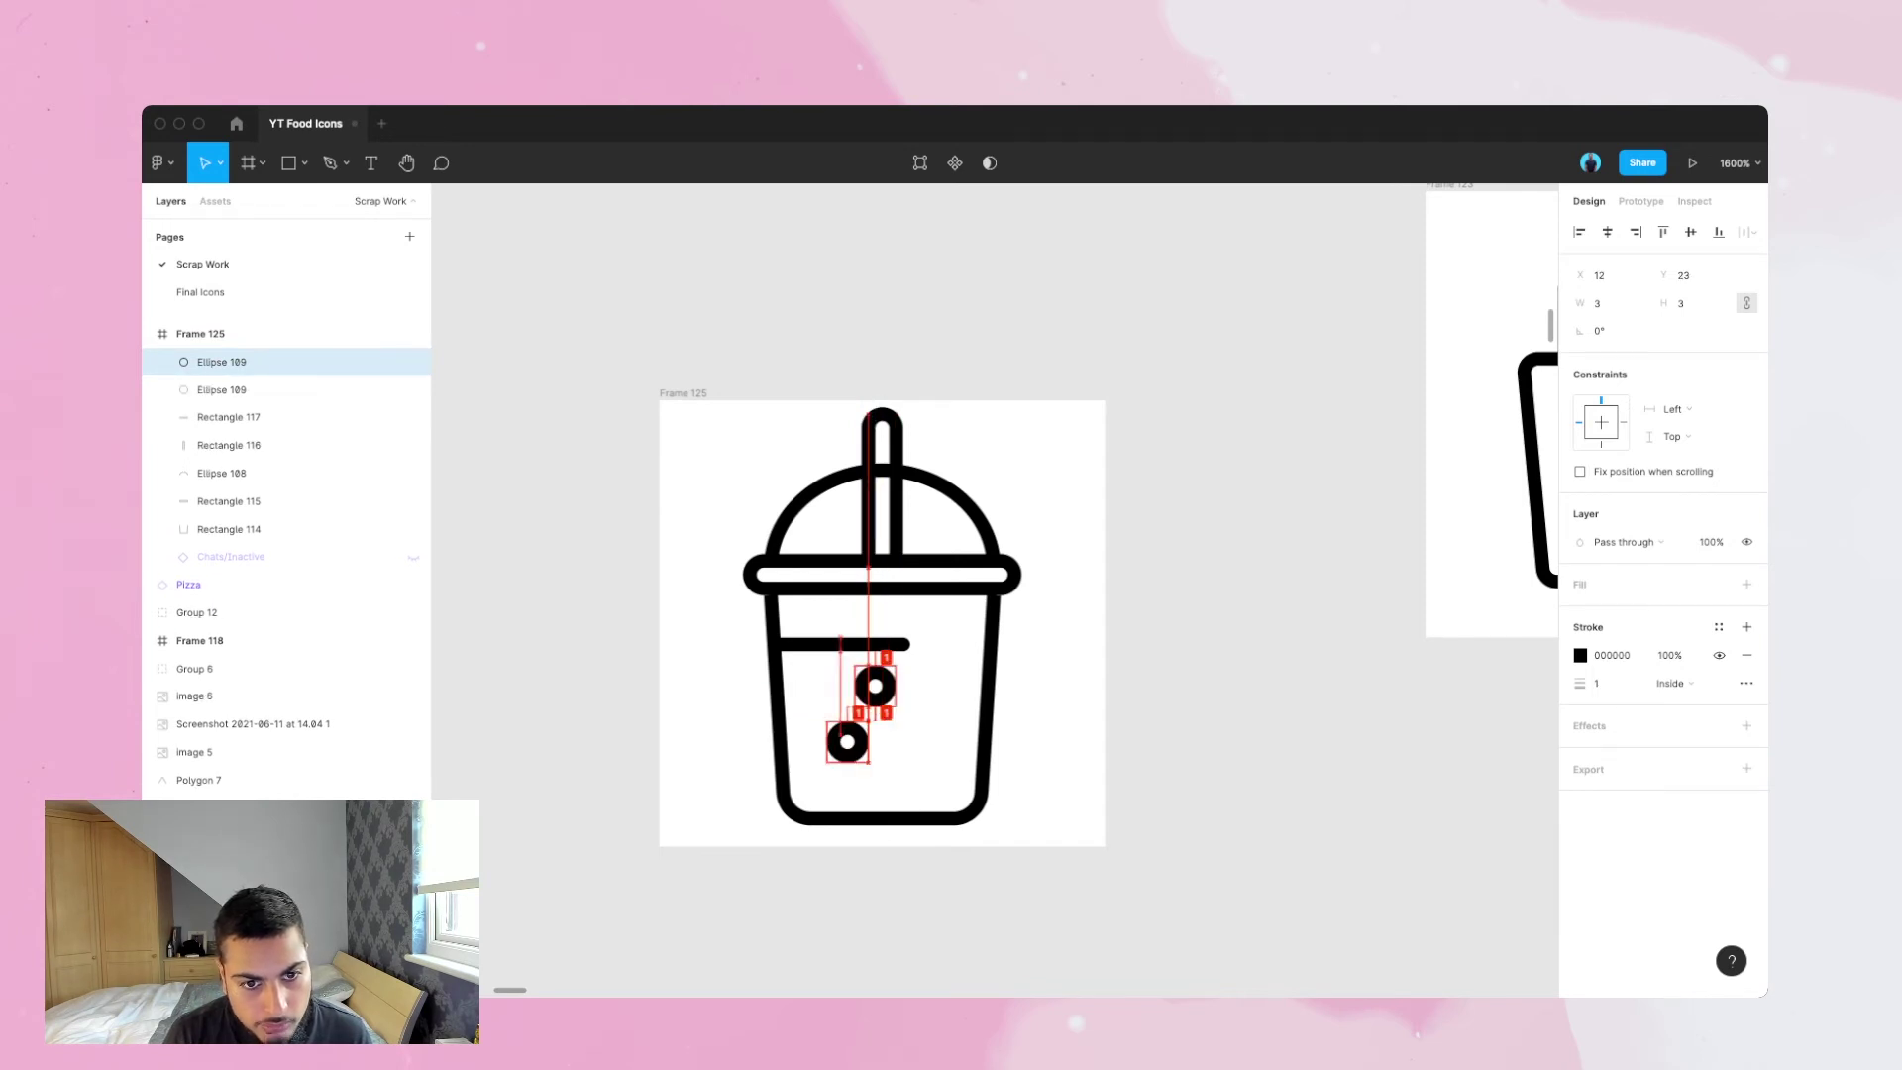
{"action": "key", "text": "ctrl+d"}
{"action": "key", "text": "Right"}
{"action": "key", "text": "Right"}
{"action": "key", "text": "Right"}
- Duplicate the pearl into a lower row of three at Y 26, at X 10, 14 and 18
{"action": "left_click_drag", "start_coordinate": [900, 751], "coordinate": [817, 793]}
{"action": "left_click_drag", "start_coordinate": [819, 793], "coordinate": [847, 792]}
{"action": "key", "text": "Right"}
{"action": "key", "text": "Right"}
{"action": "key", "text": "Right"}
{"action": "key", "text": "ctrl+d"}
{"action": "key", "text": "Right"}
{"action": "key", "text": "Right"}
{"action": "key", "text": "Right"}
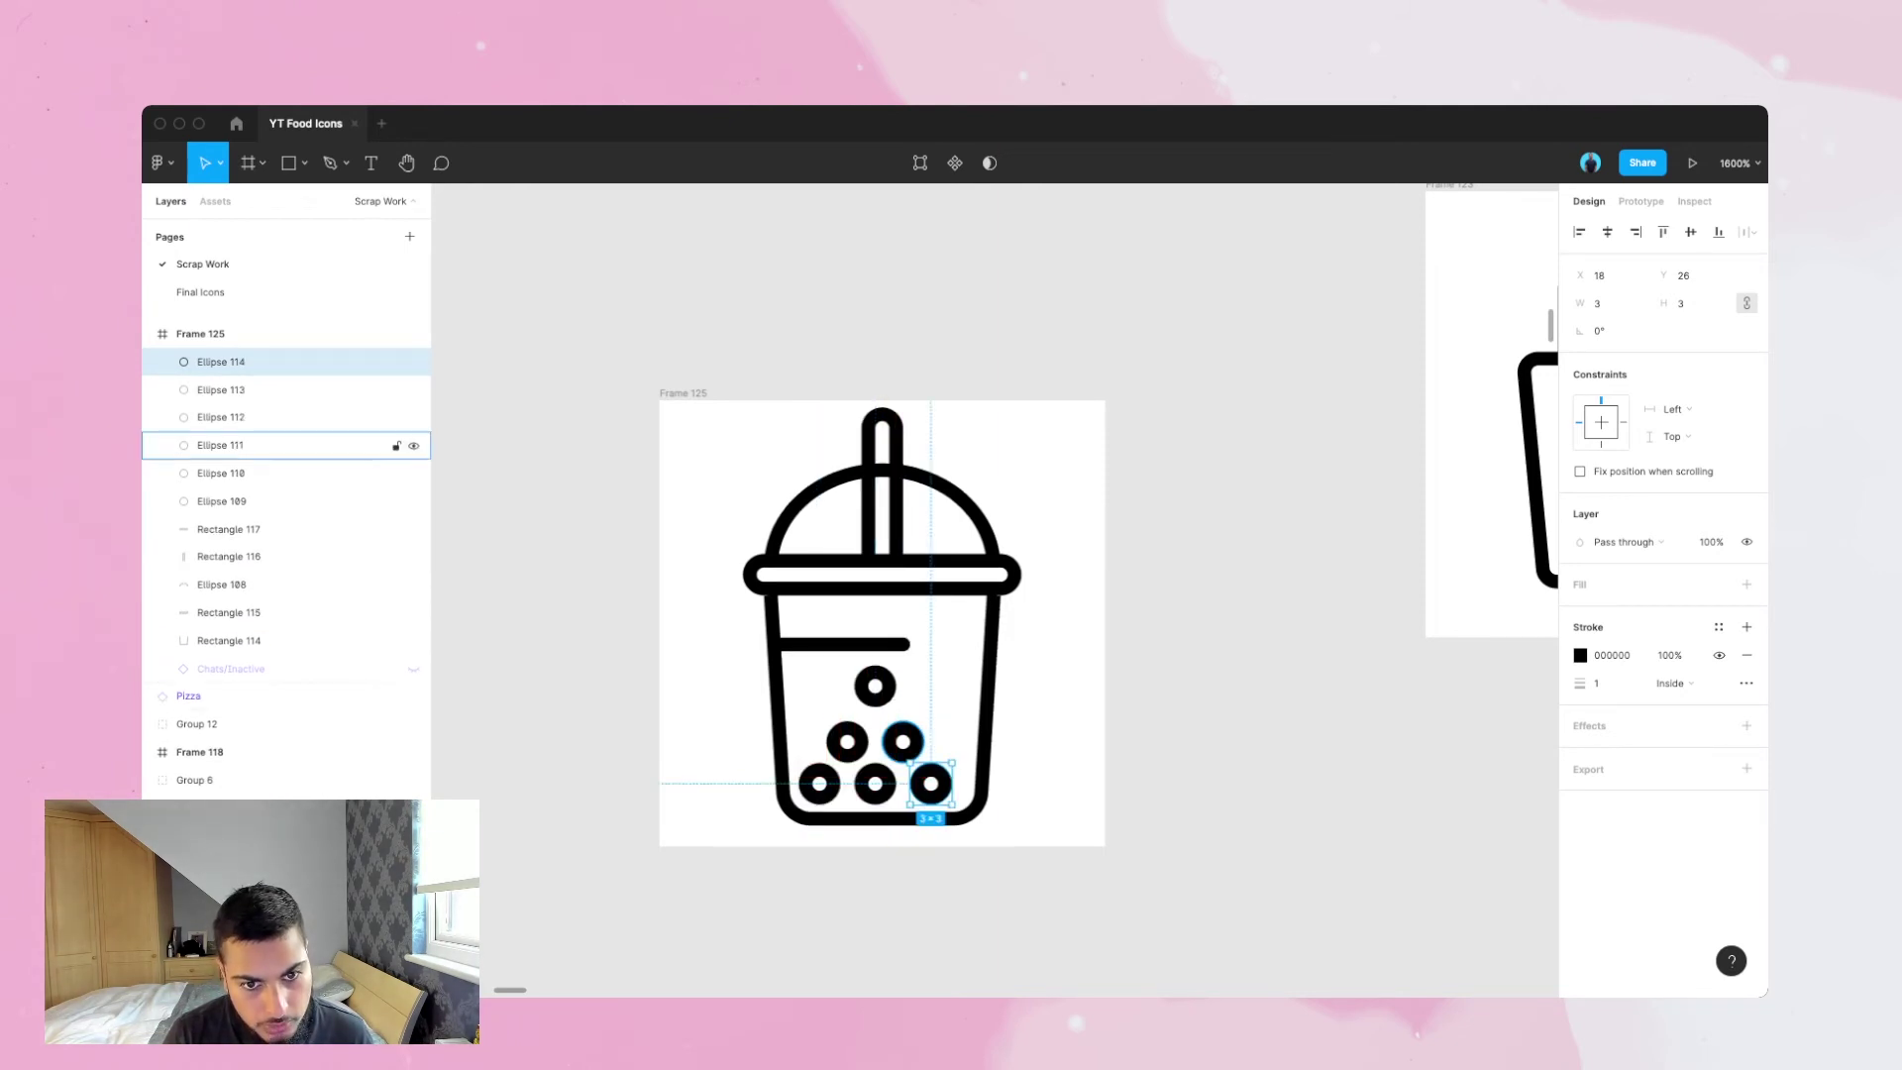
- Move the upper three pearls up 1 px so the rows are evenly spaced
{"action": "left_click", "coordinate": [899, 743]}
{"action": "left_click", "coordinate": [848, 743]}
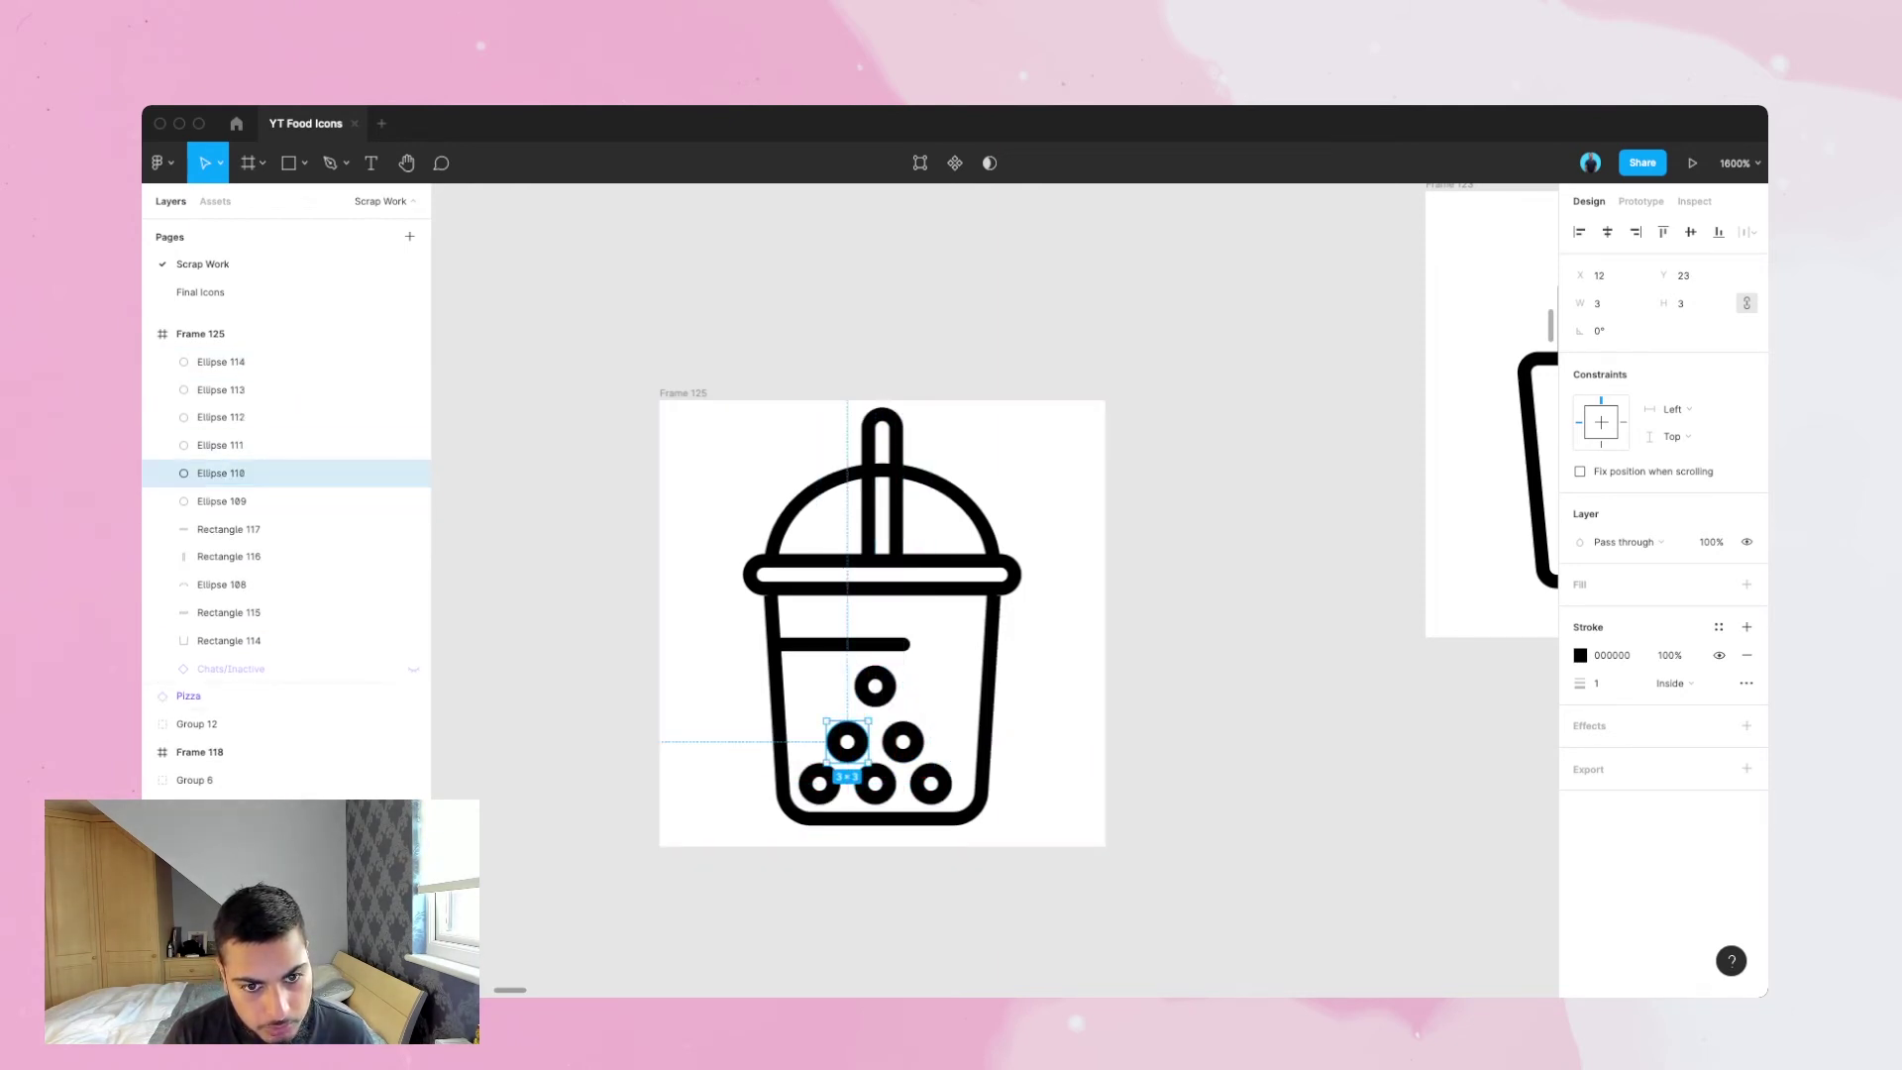
{"action": "left_click", "coordinate": [902, 741], "text": "shift"}
{"action": "left_click", "coordinate": [874, 685], "text": "shift"}
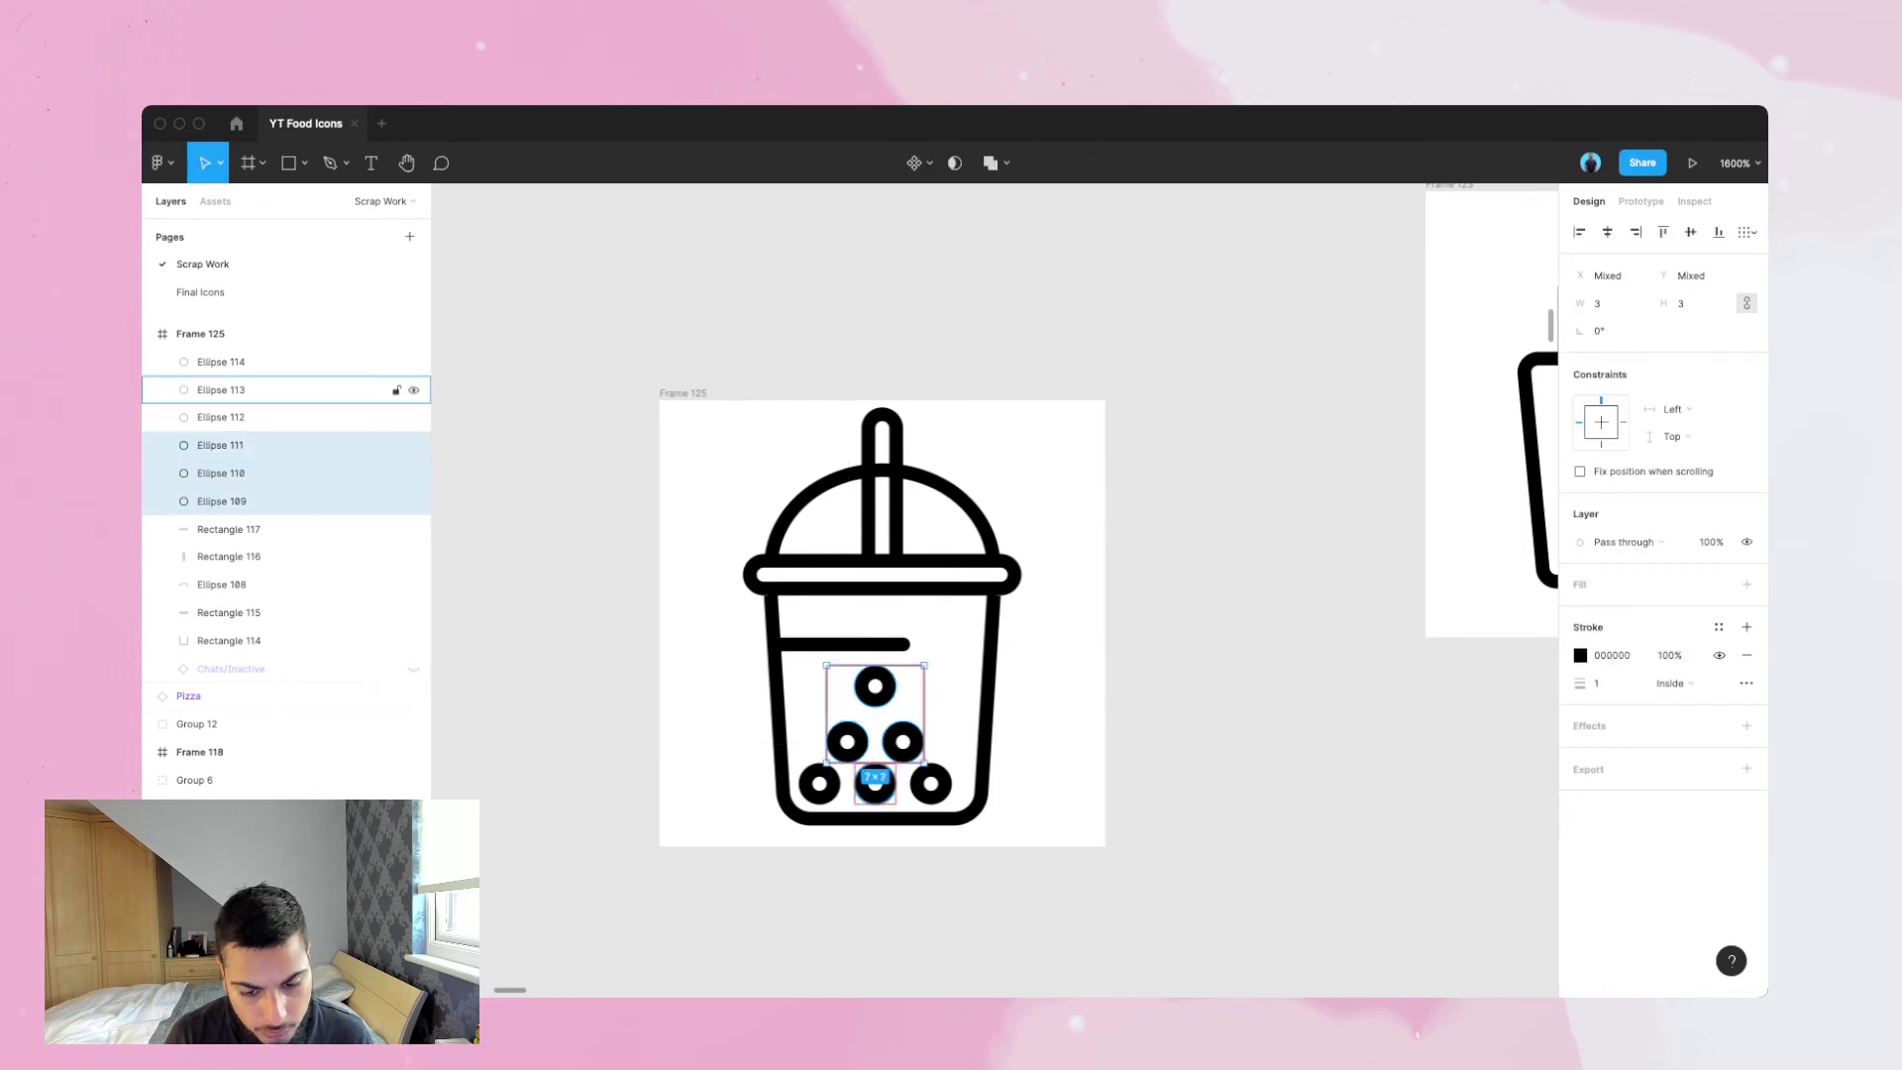
{"action": "key", "text": "Up"}
{"action": "key", "text": "Escape"}
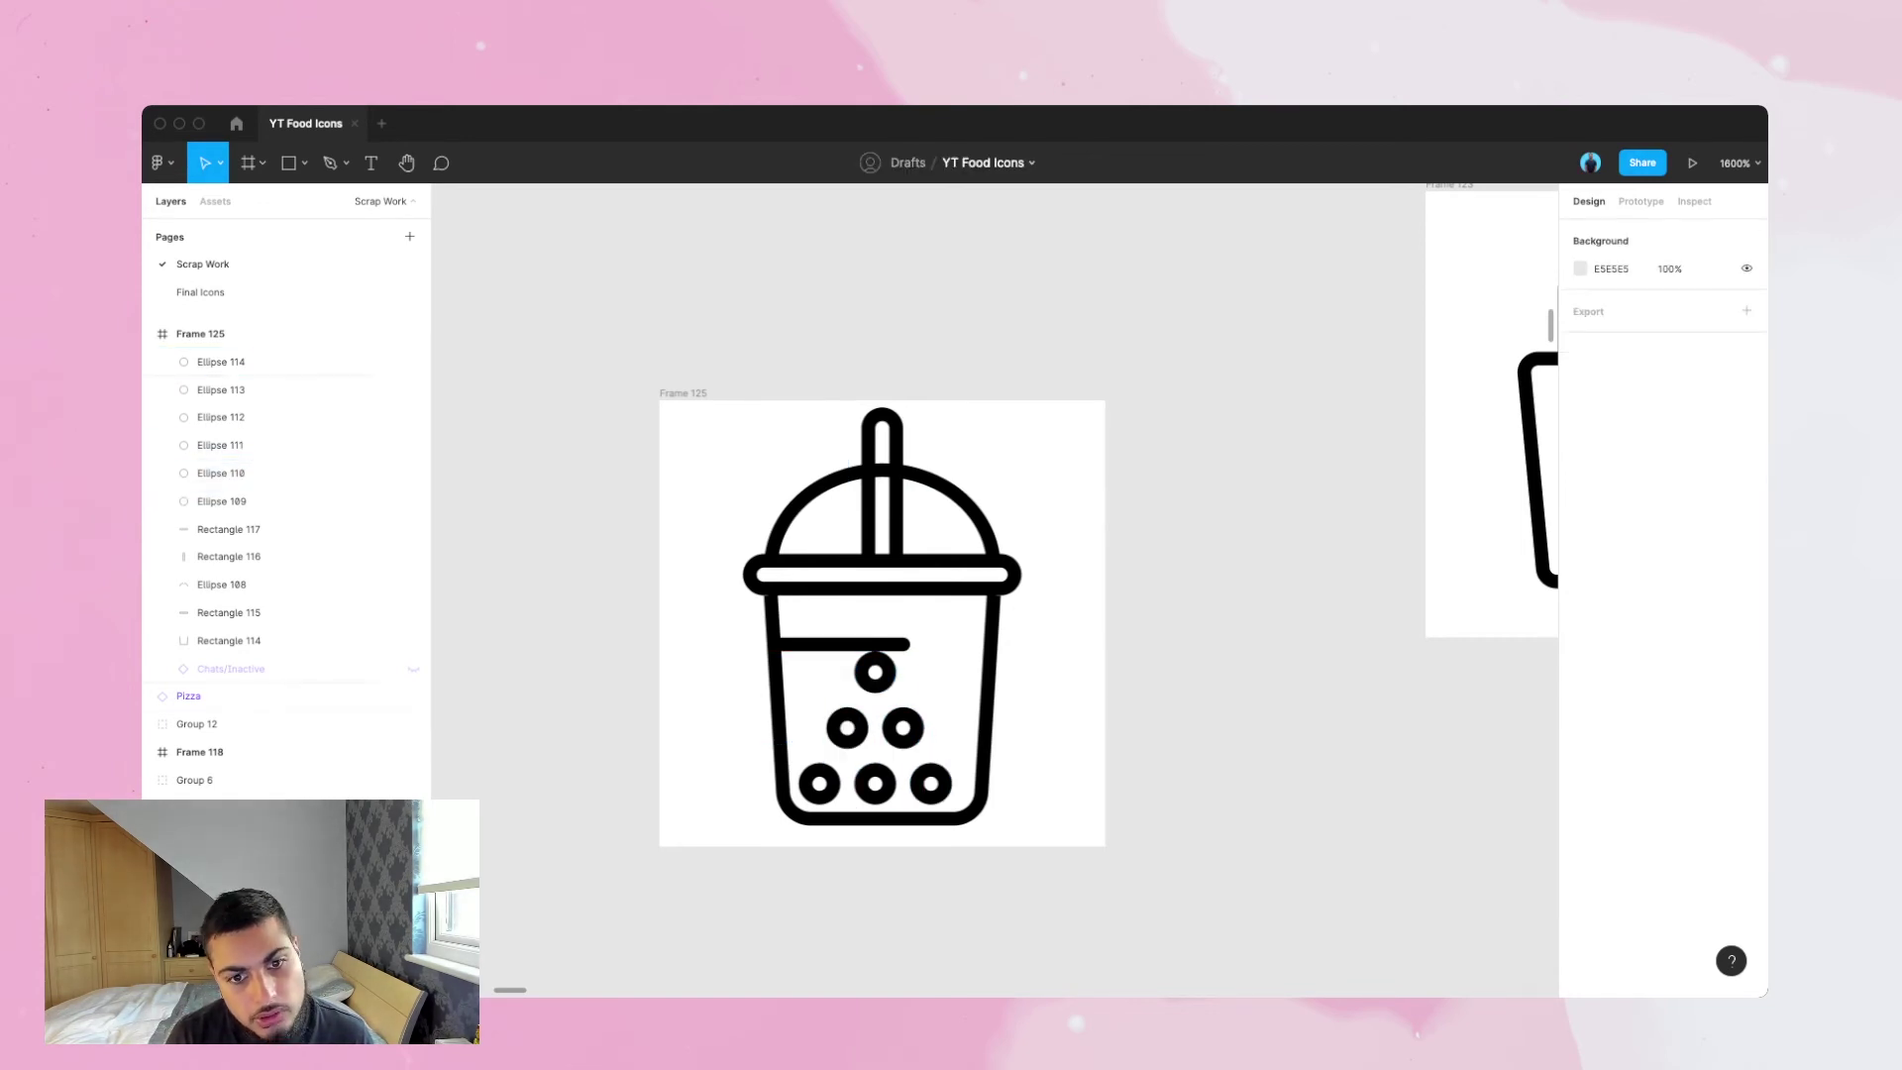
- Group all six pearls and measure the group's distance to the cup body's edges
{"action": "left_click", "coordinate": [931, 783]}
{"action": "left_click", "coordinate": [875, 783], "text": "shift"}
{"action": "left_click", "coordinate": [819, 784], "text": "shift"}
{"action": "left_click", "coordinate": [847, 728], "text": "shift"}
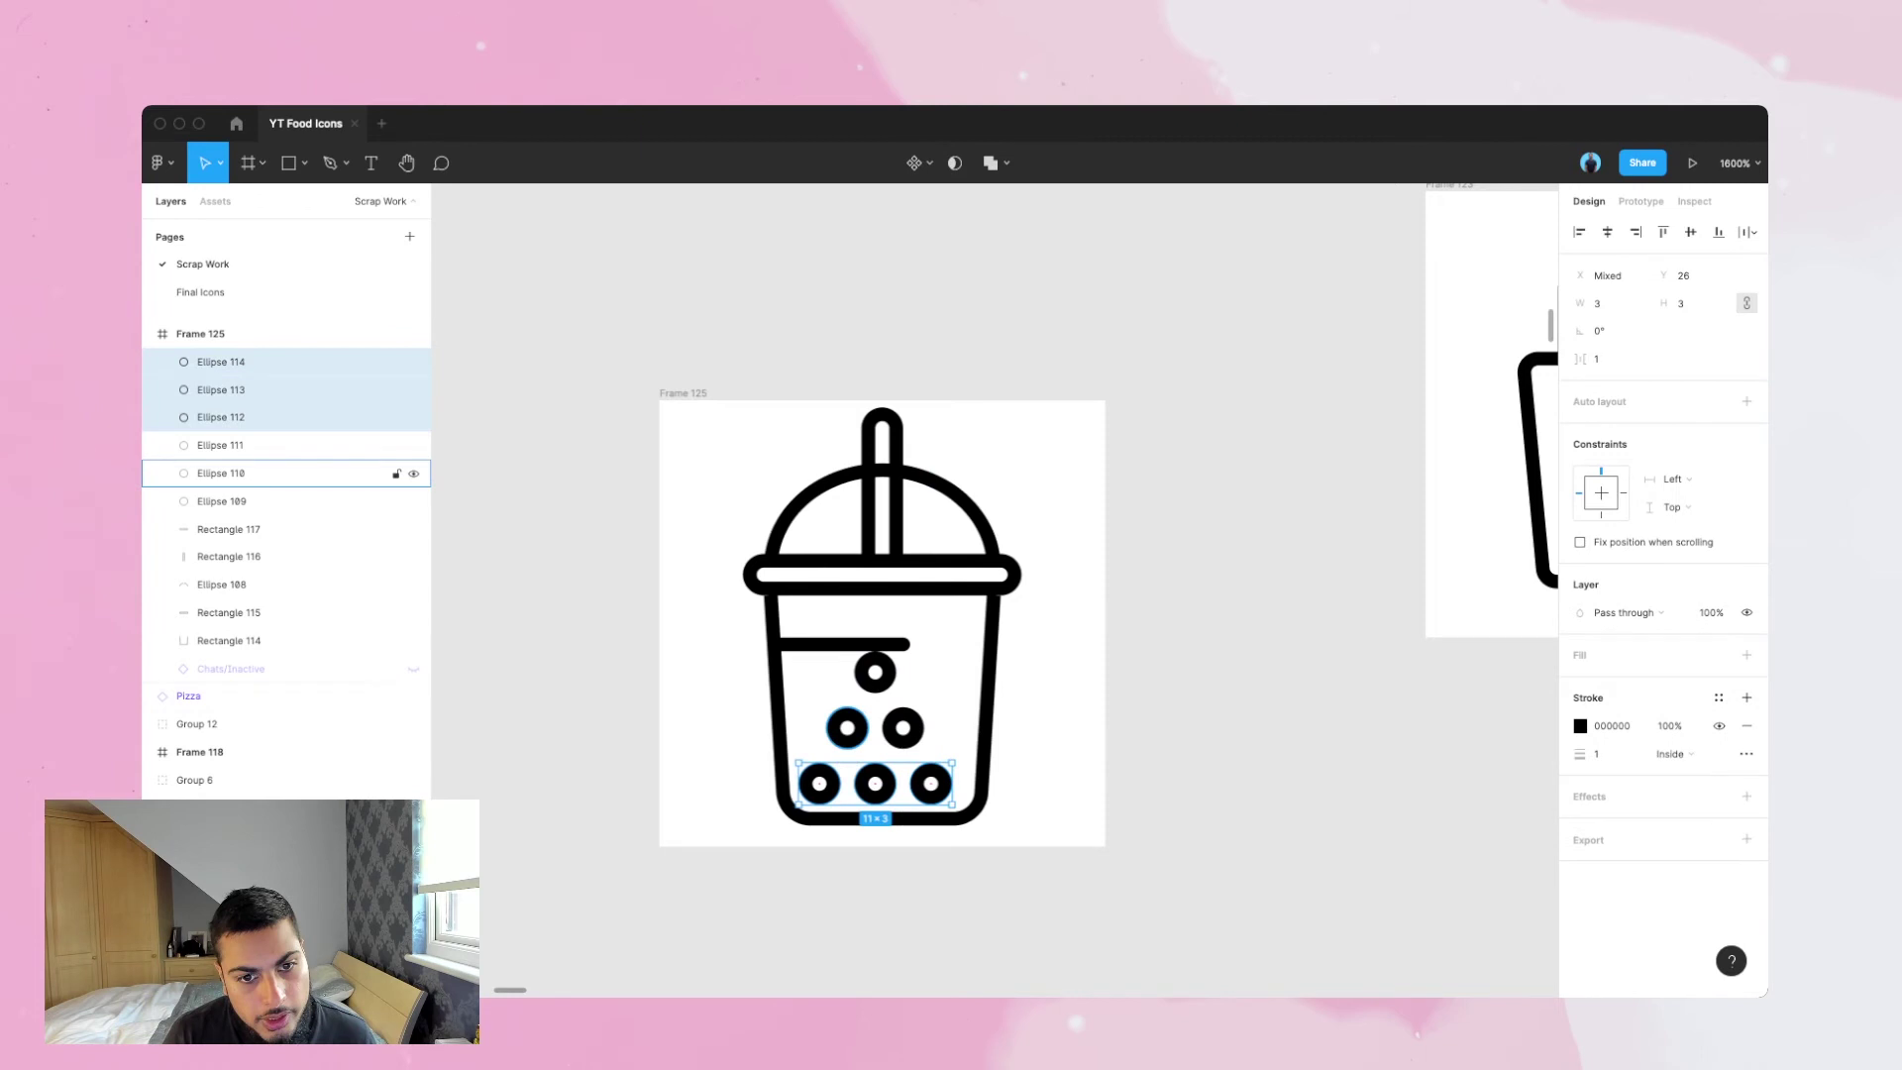
{"action": "left_click", "coordinate": [902, 728], "text": "shift"}
{"action": "left_click", "coordinate": [902, 728], "text": "shift"}
{"action": "left_click", "coordinate": [875, 673], "text": "shift"}
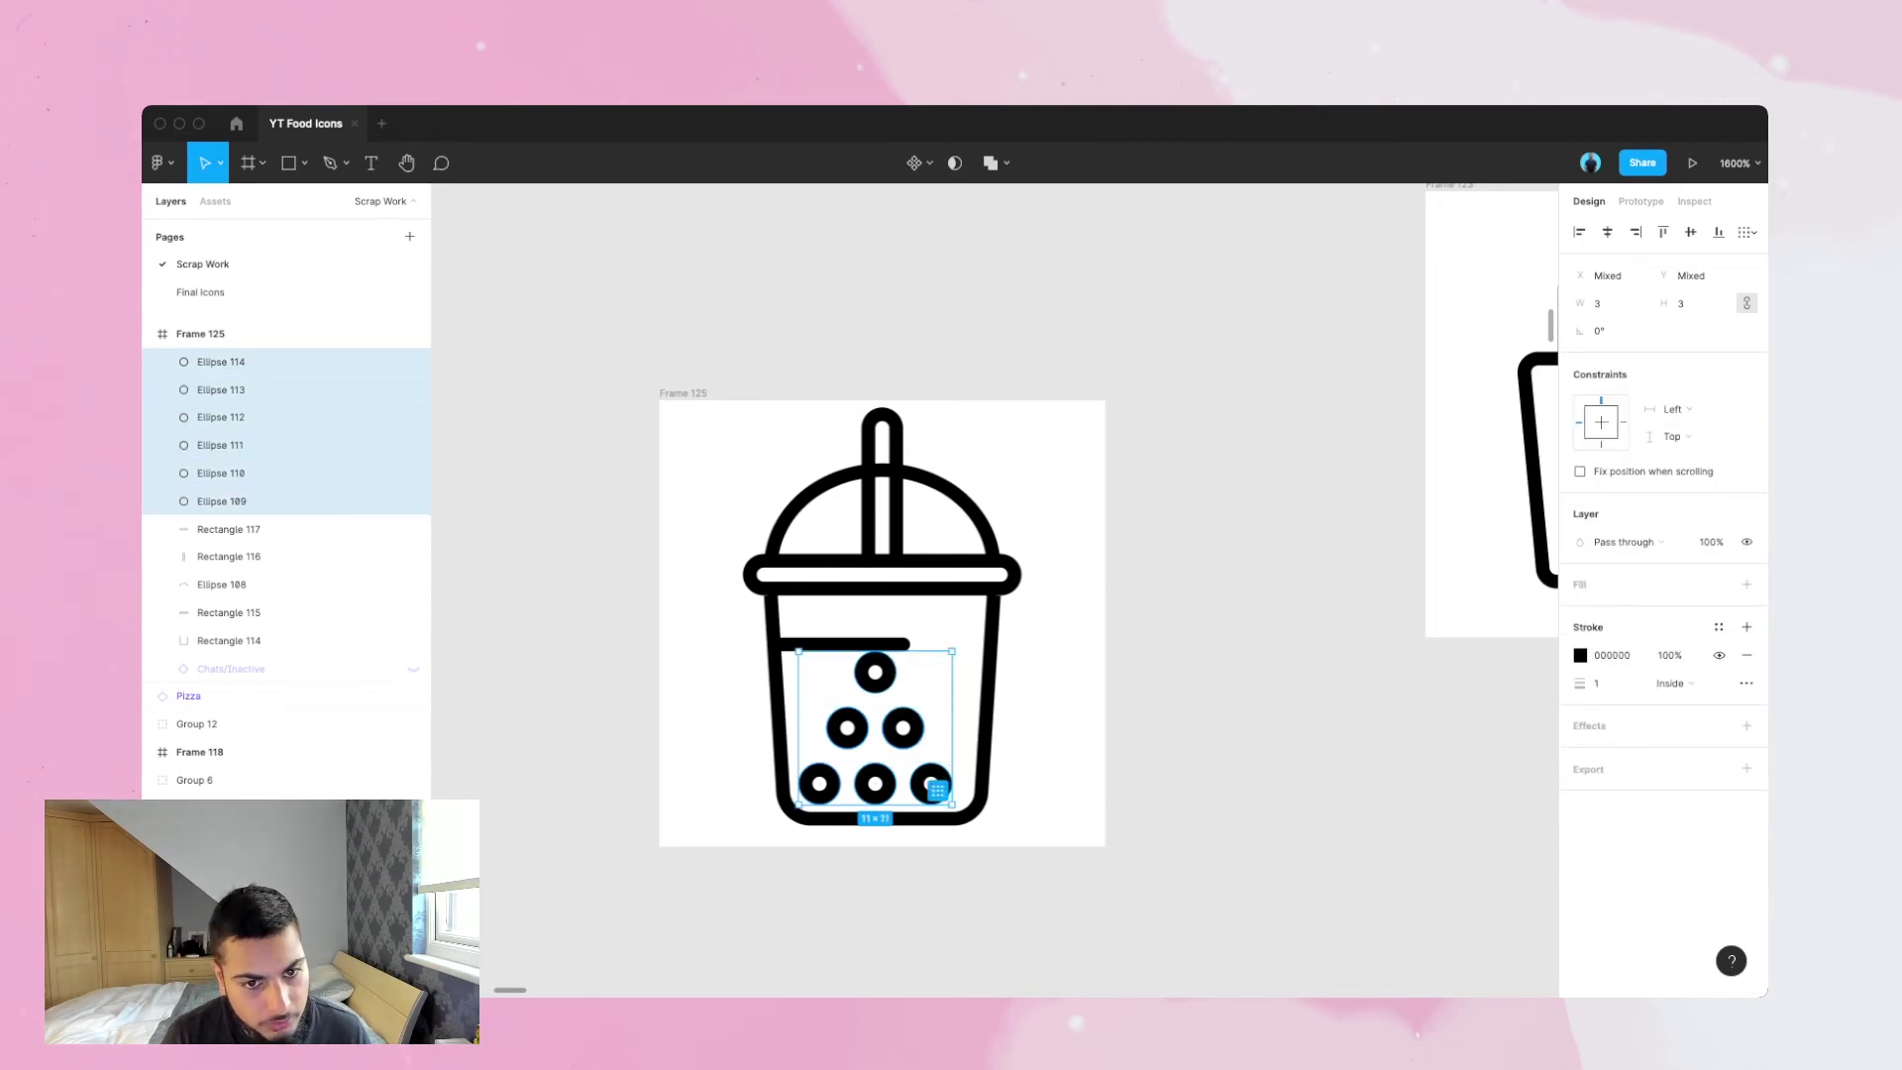
{"action": "key", "text": "super+g"}
{"action": "key", "text": "alt"}
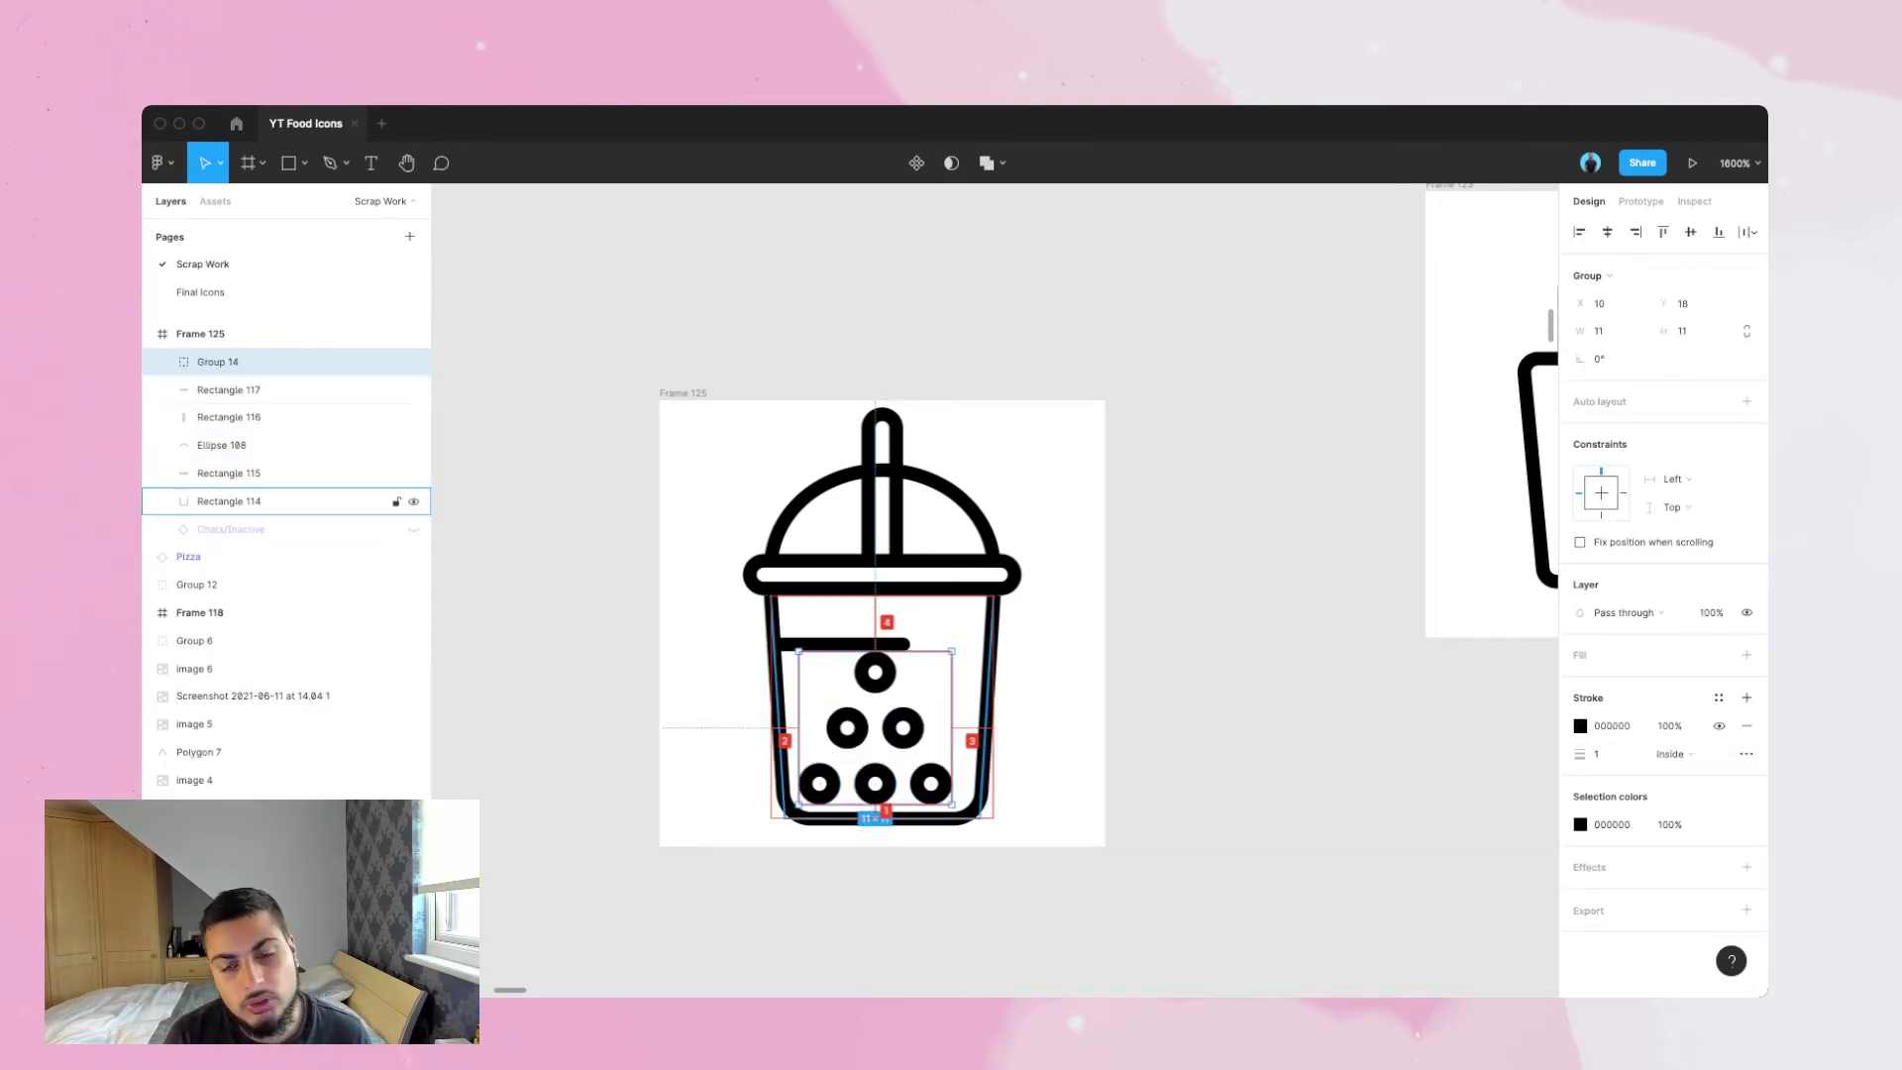
- Centre the pearl group in the cup by setting its X to 10.5, and check its side spacing
{"action": "left_click", "coordinate": [1608, 303]}
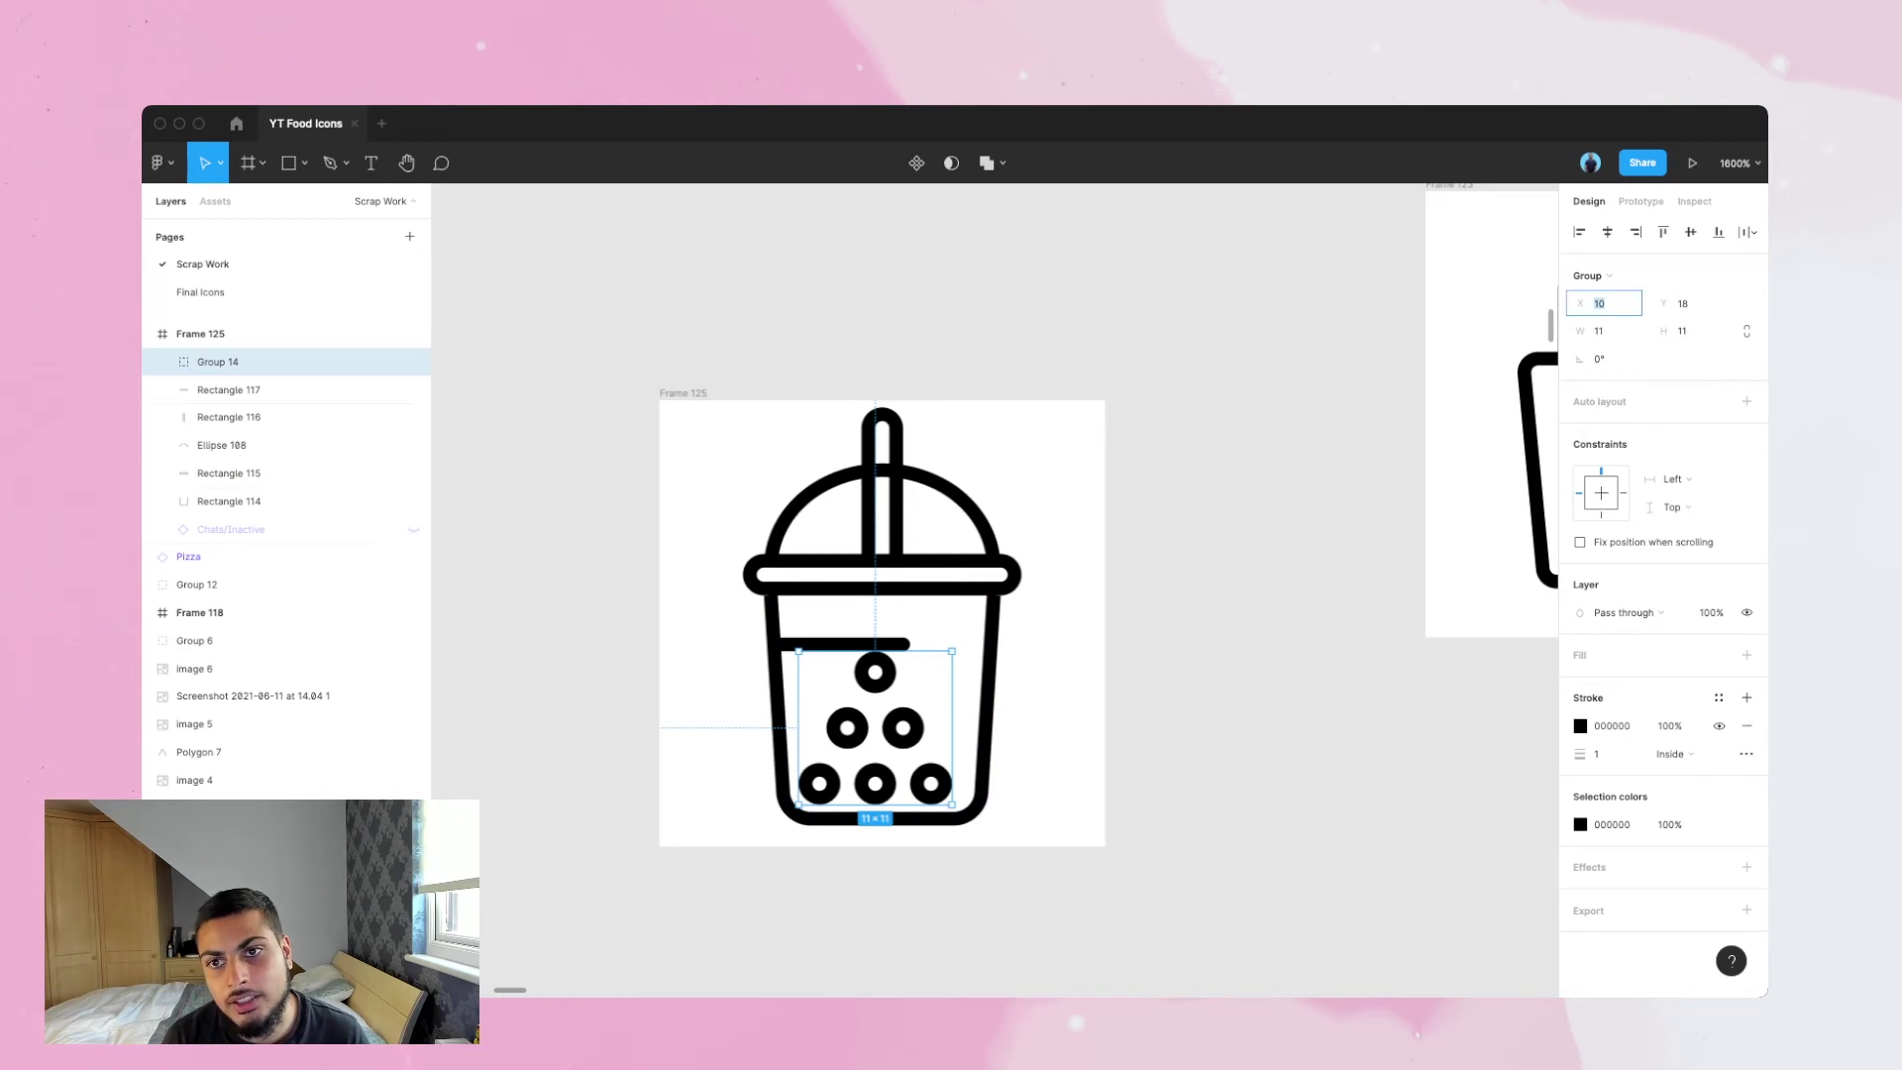
{"action": "type", "text": "10"}
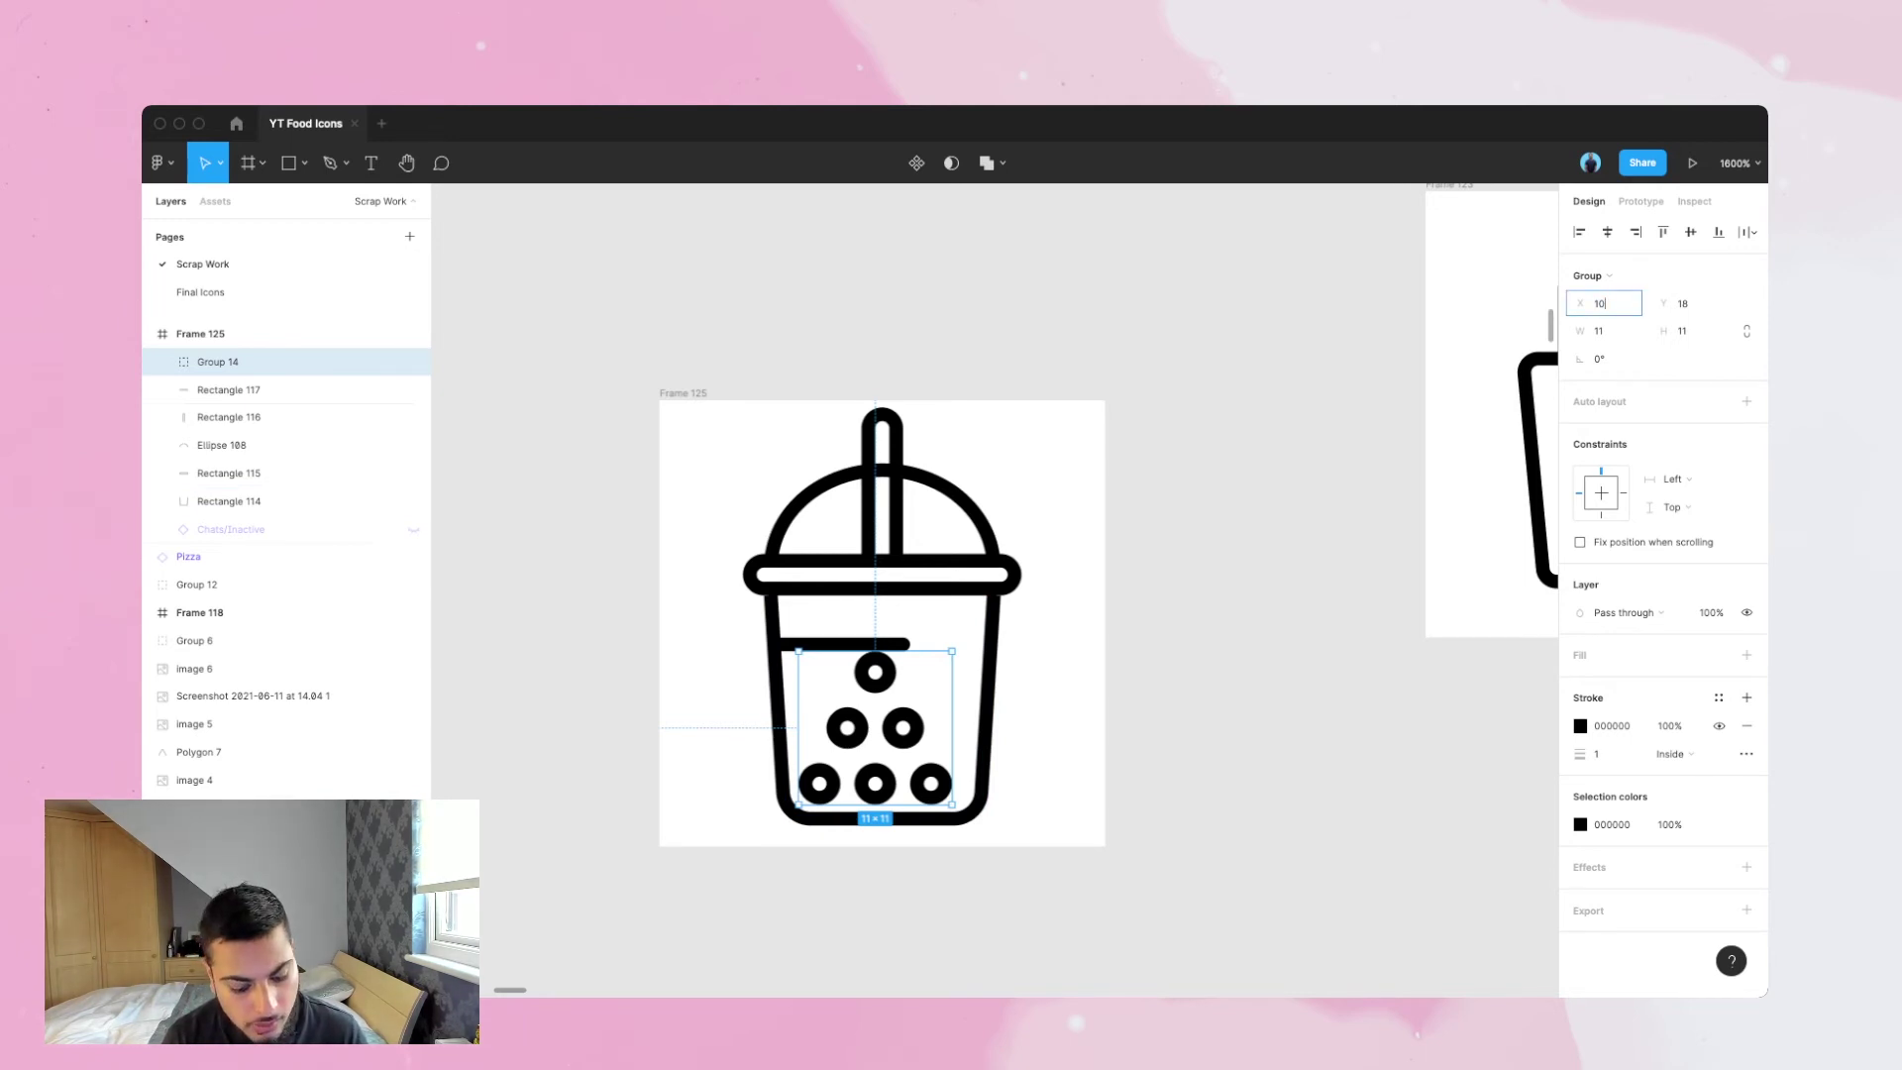
{"action": "type", "text": ".5"}
{"action": "key", "text": "Return"}
{"action": "key", "text": "alt"}
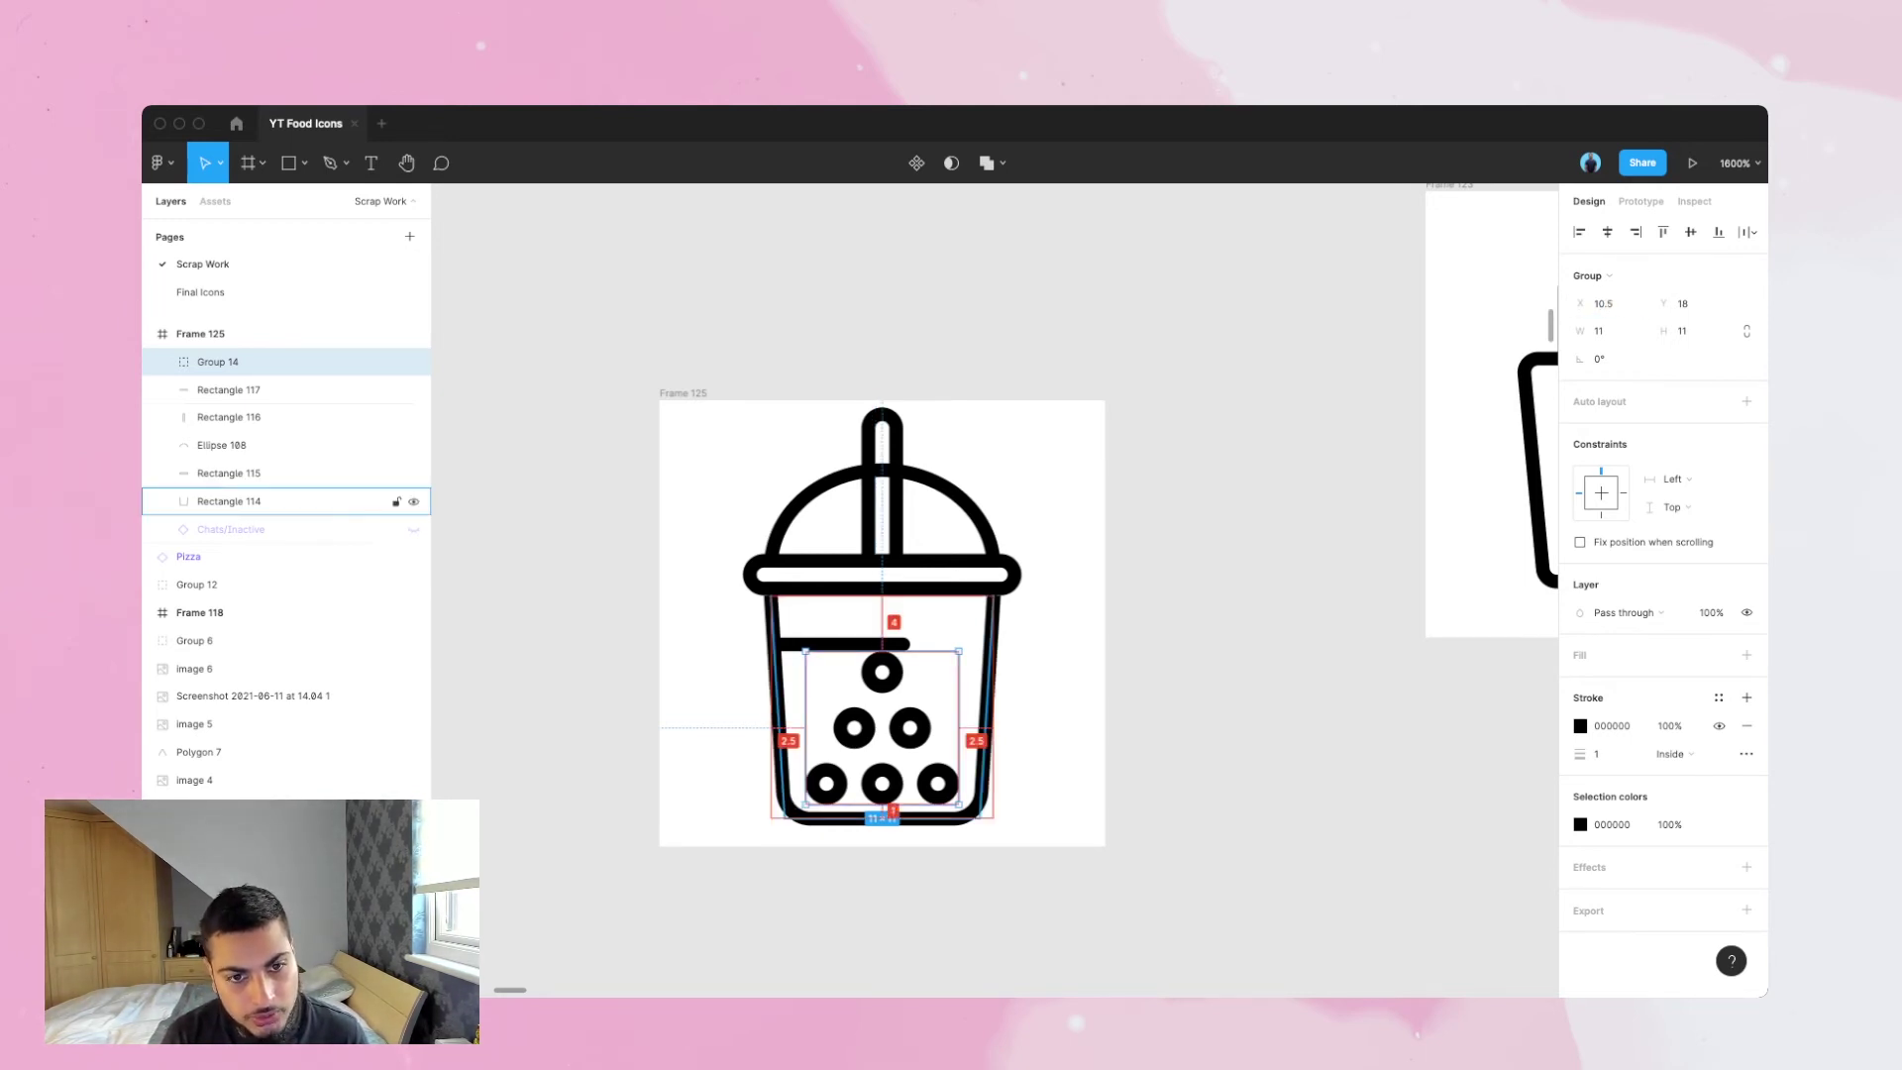
{"action": "key", "text": "Escape"}
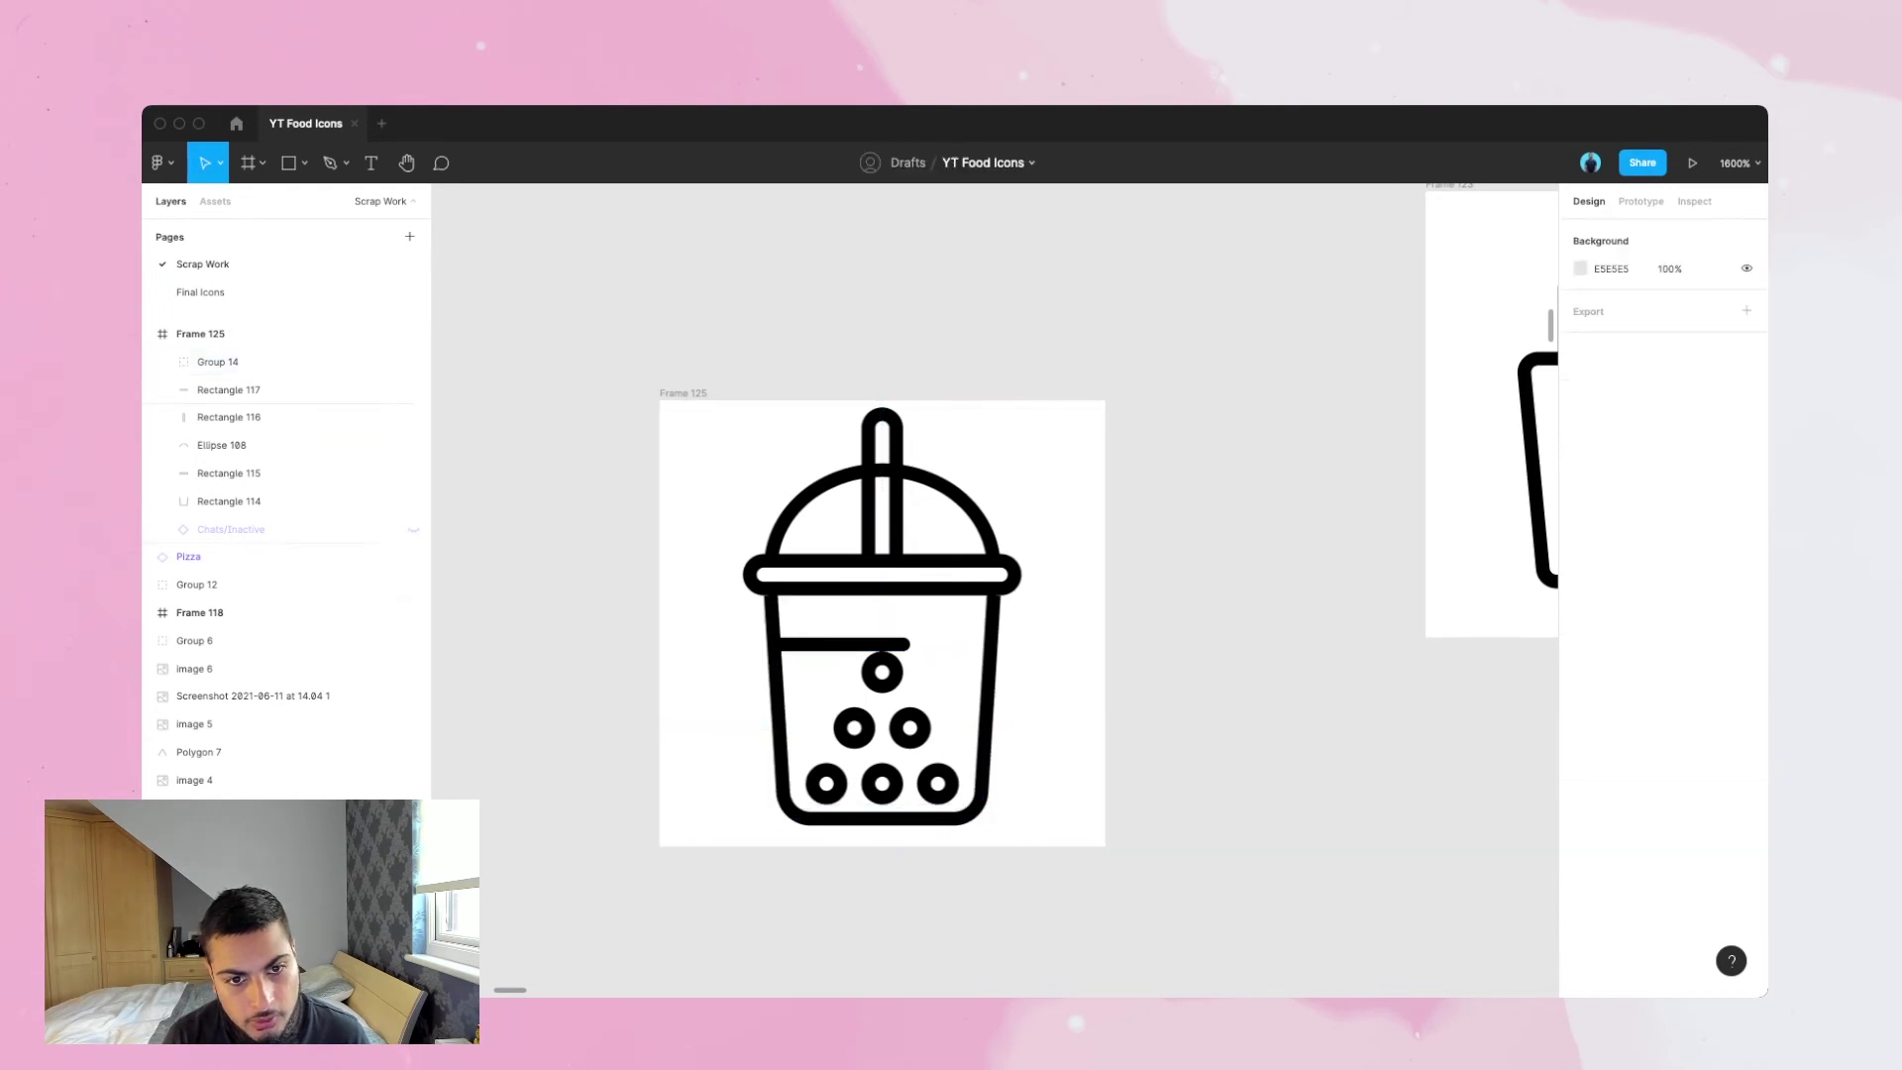
- Move the liquid line up 1 px to Y 16, clear of the top pearl
{"action": "left_click_drag", "start_coordinate": [840, 644], "coordinate": [840, 630]}
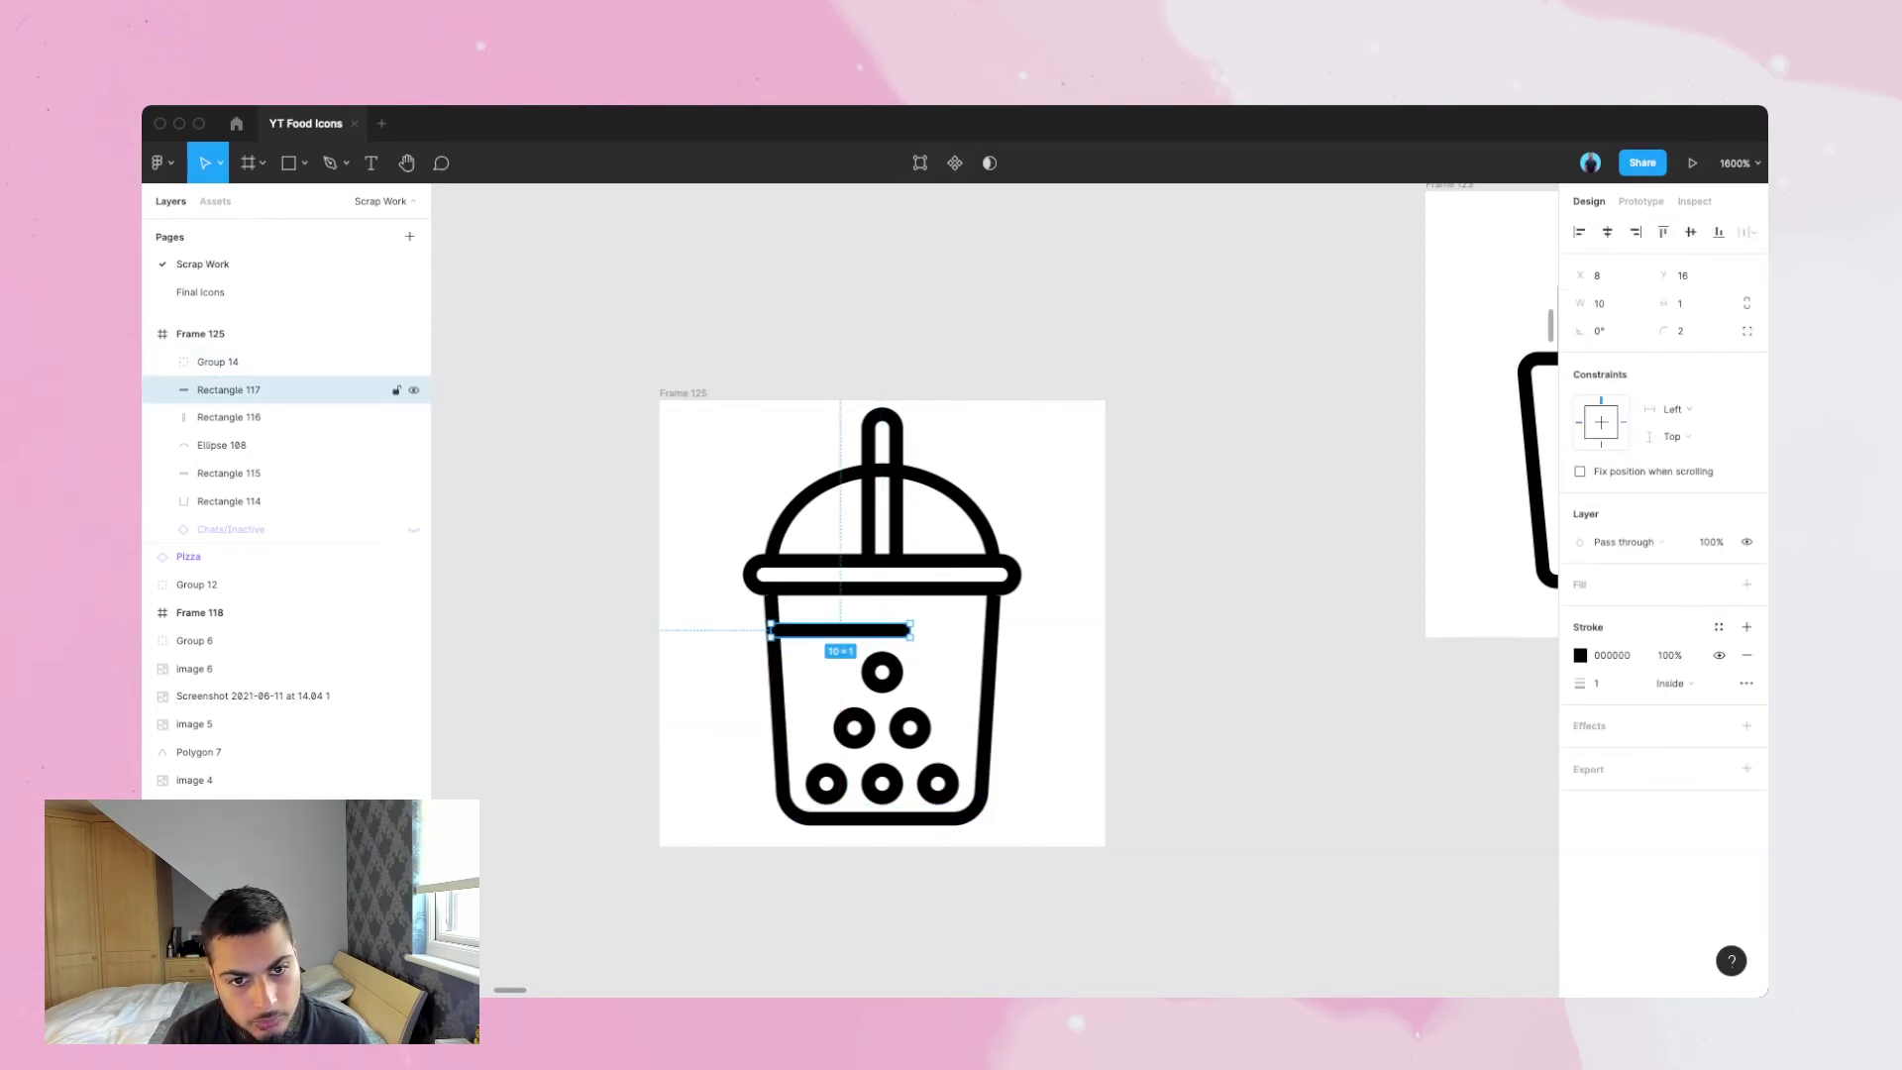
{"action": "key", "text": "Escape"}
{"action": "key", "text": "minus"}
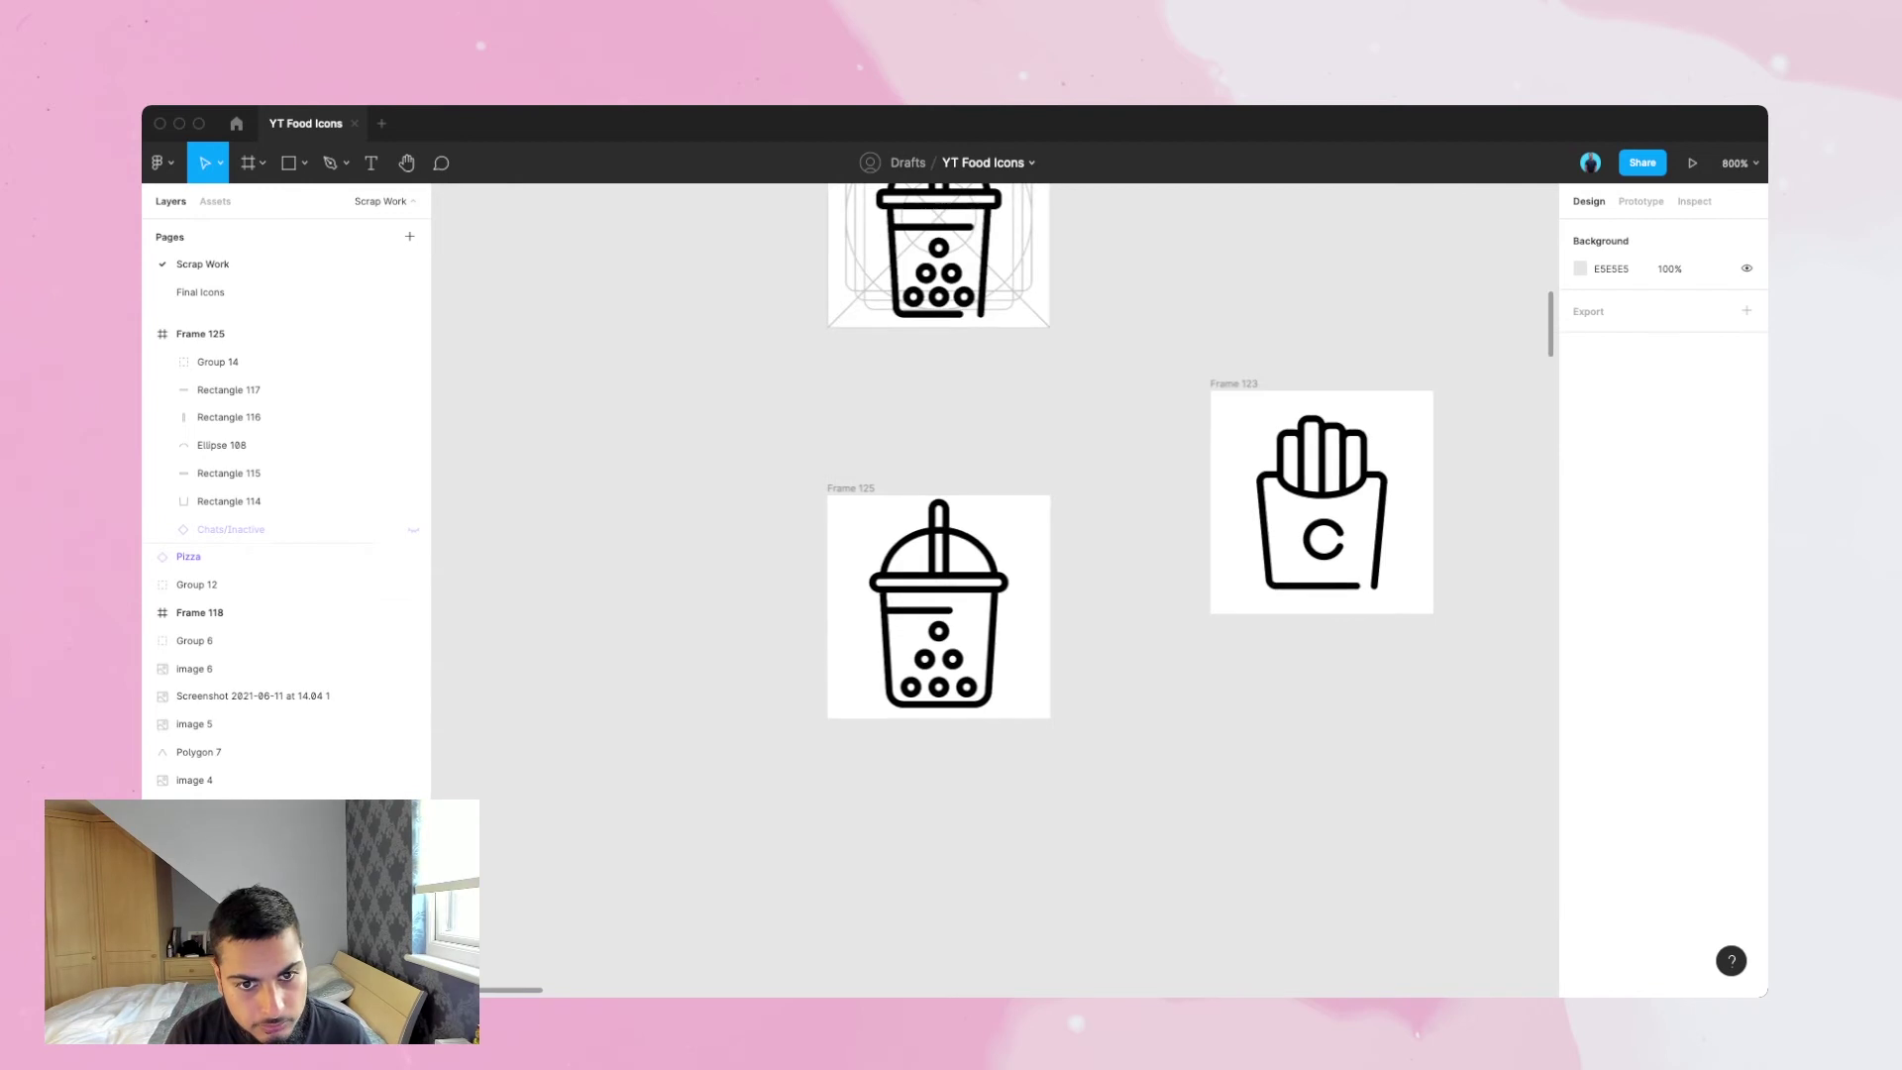
{"action": "scroll", "coordinate": [991, 584], "scroll_direction": "up", "scroll_amount": 1}
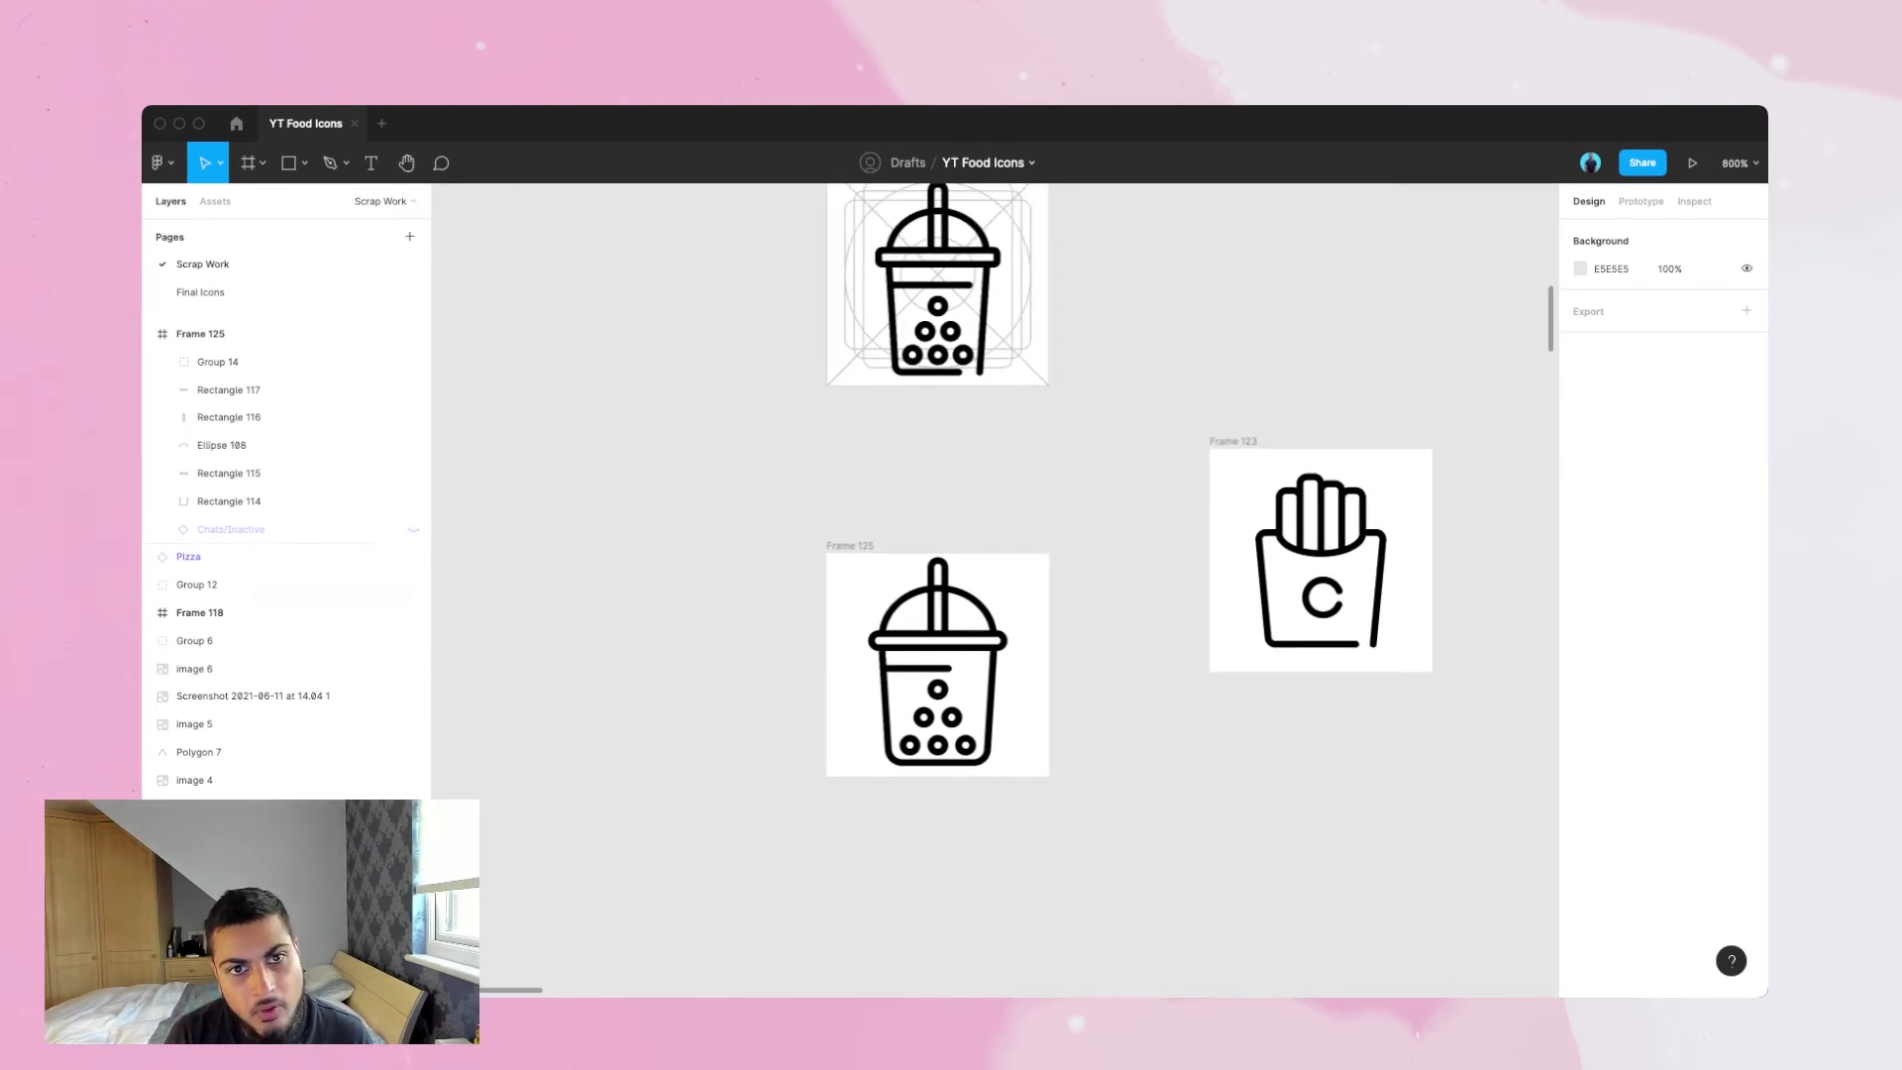
{"action": "scroll", "coordinate": [990, 584], "scroll_direction": "up", "scroll_amount": 1}
{"action": "scroll", "coordinate": [990, 584], "scroll_direction": "up", "scroll_amount": 1}
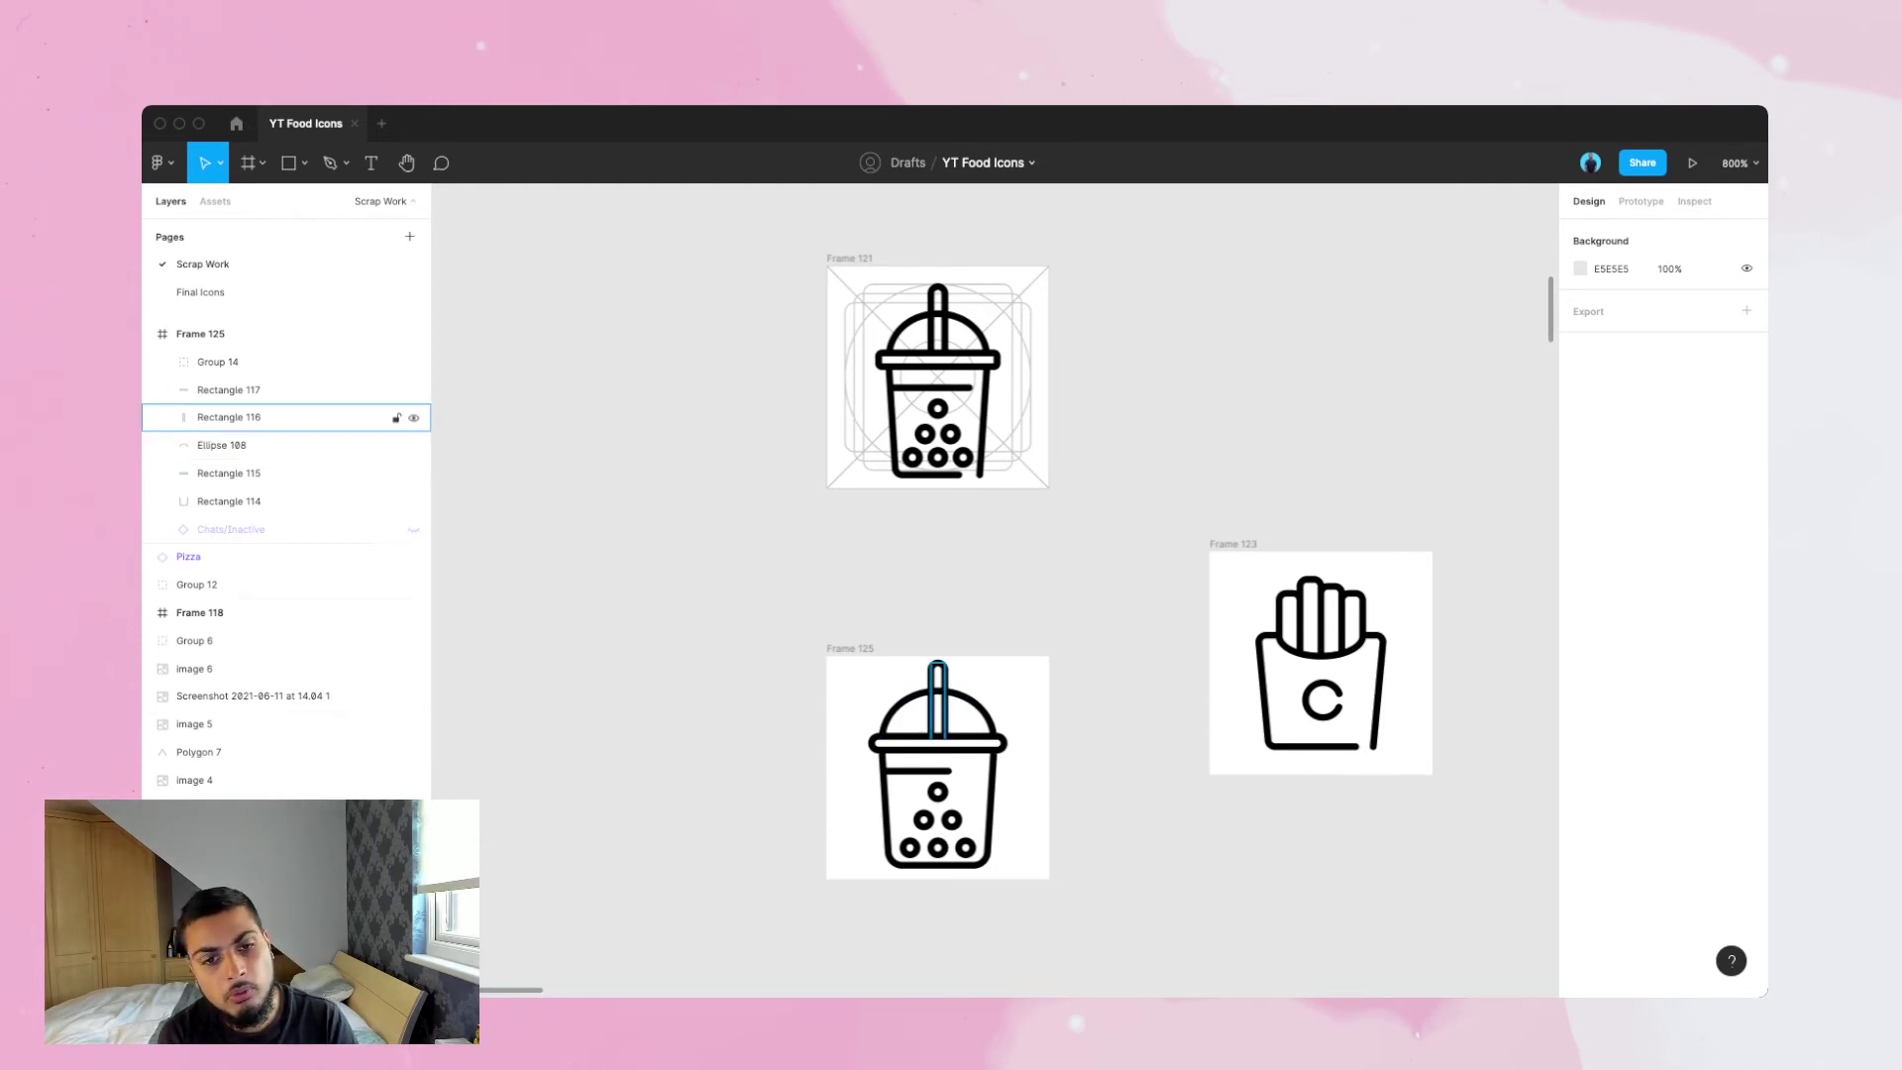
- Show the hidden Chats/Inactive keyline layer in Frame 125
{"action": "left_click", "coordinate": [201, 334]}
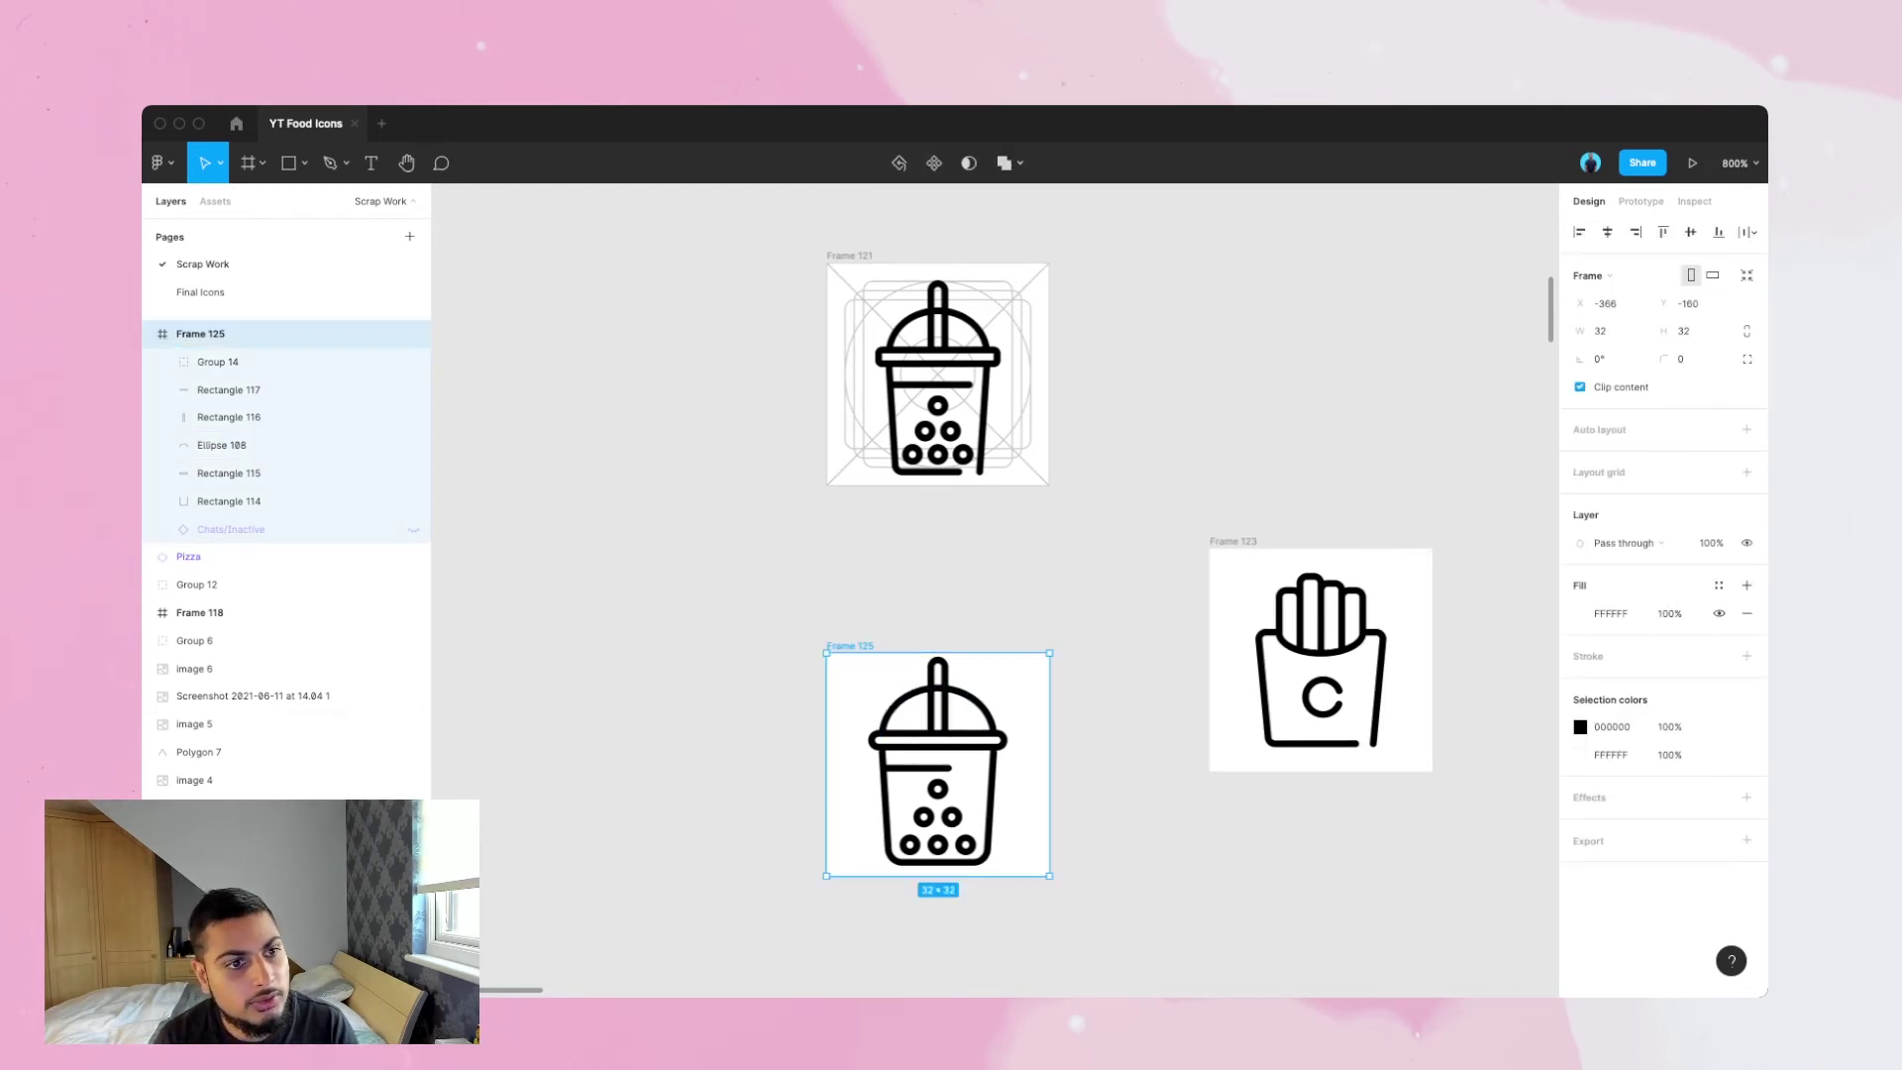
{"action": "left_click", "coordinate": [414, 529]}
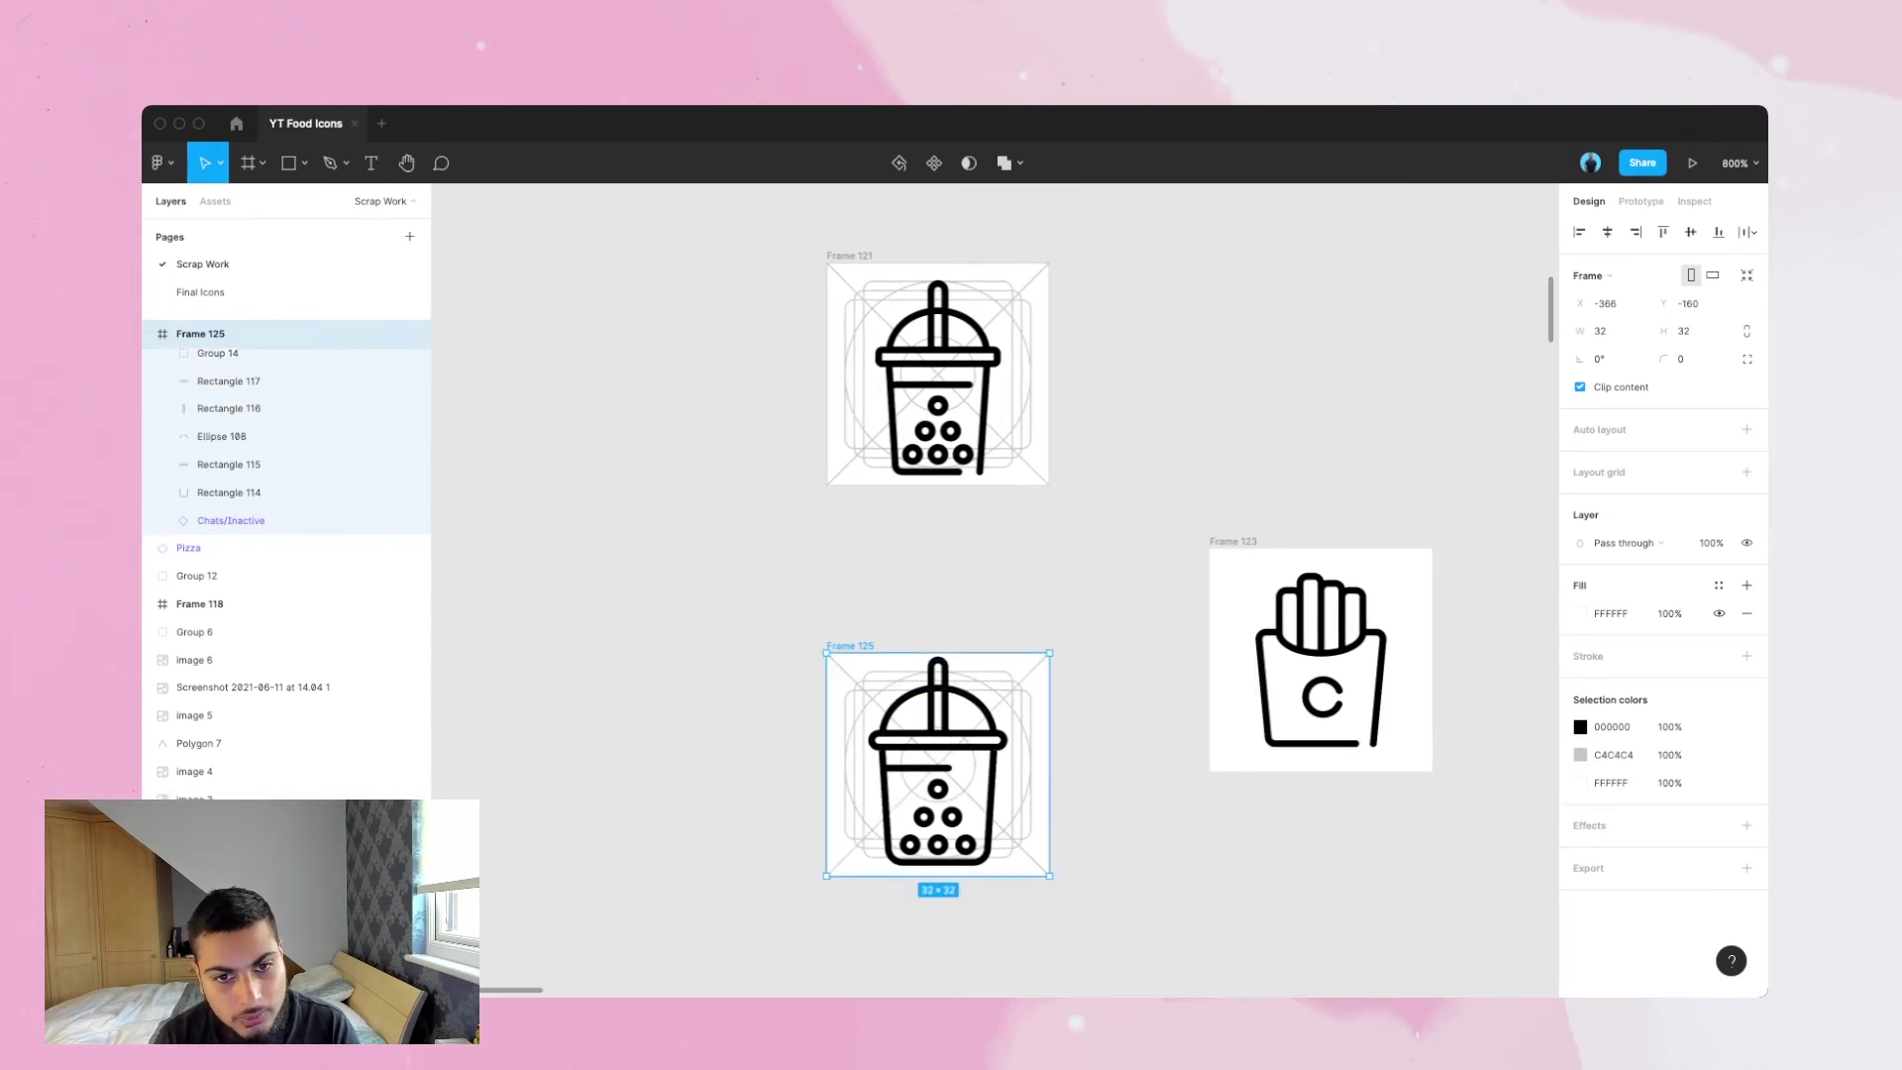
{"action": "left_click", "coordinate": [938, 762]}
{"action": "scroll", "coordinate": [938, 763], "scroll_direction": "up", "scroll_amount": 1}
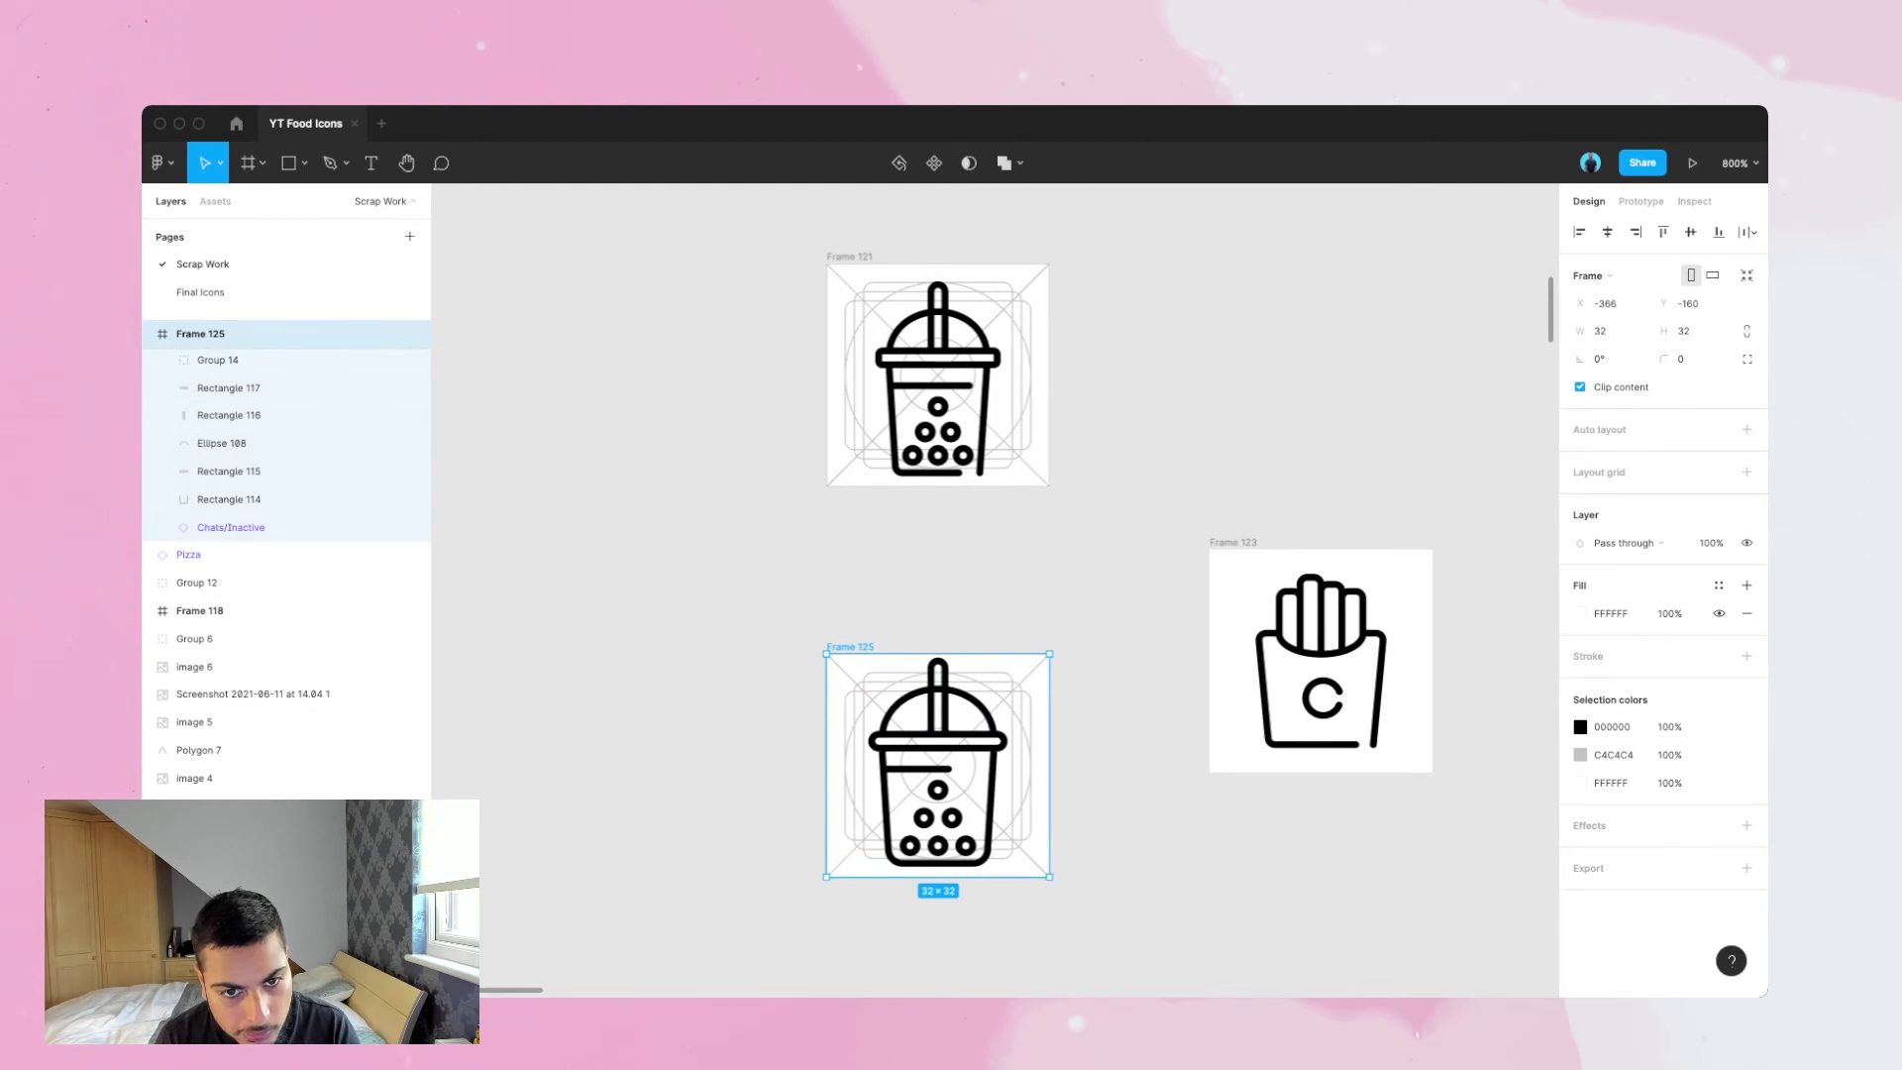
{"action": "left_click_drag", "start_coordinate": [938, 653], "coordinate": [937, 674]}
{"action": "scroll", "coordinate": [938, 674], "scroll_direction": "down", "scroll_amount": 1}
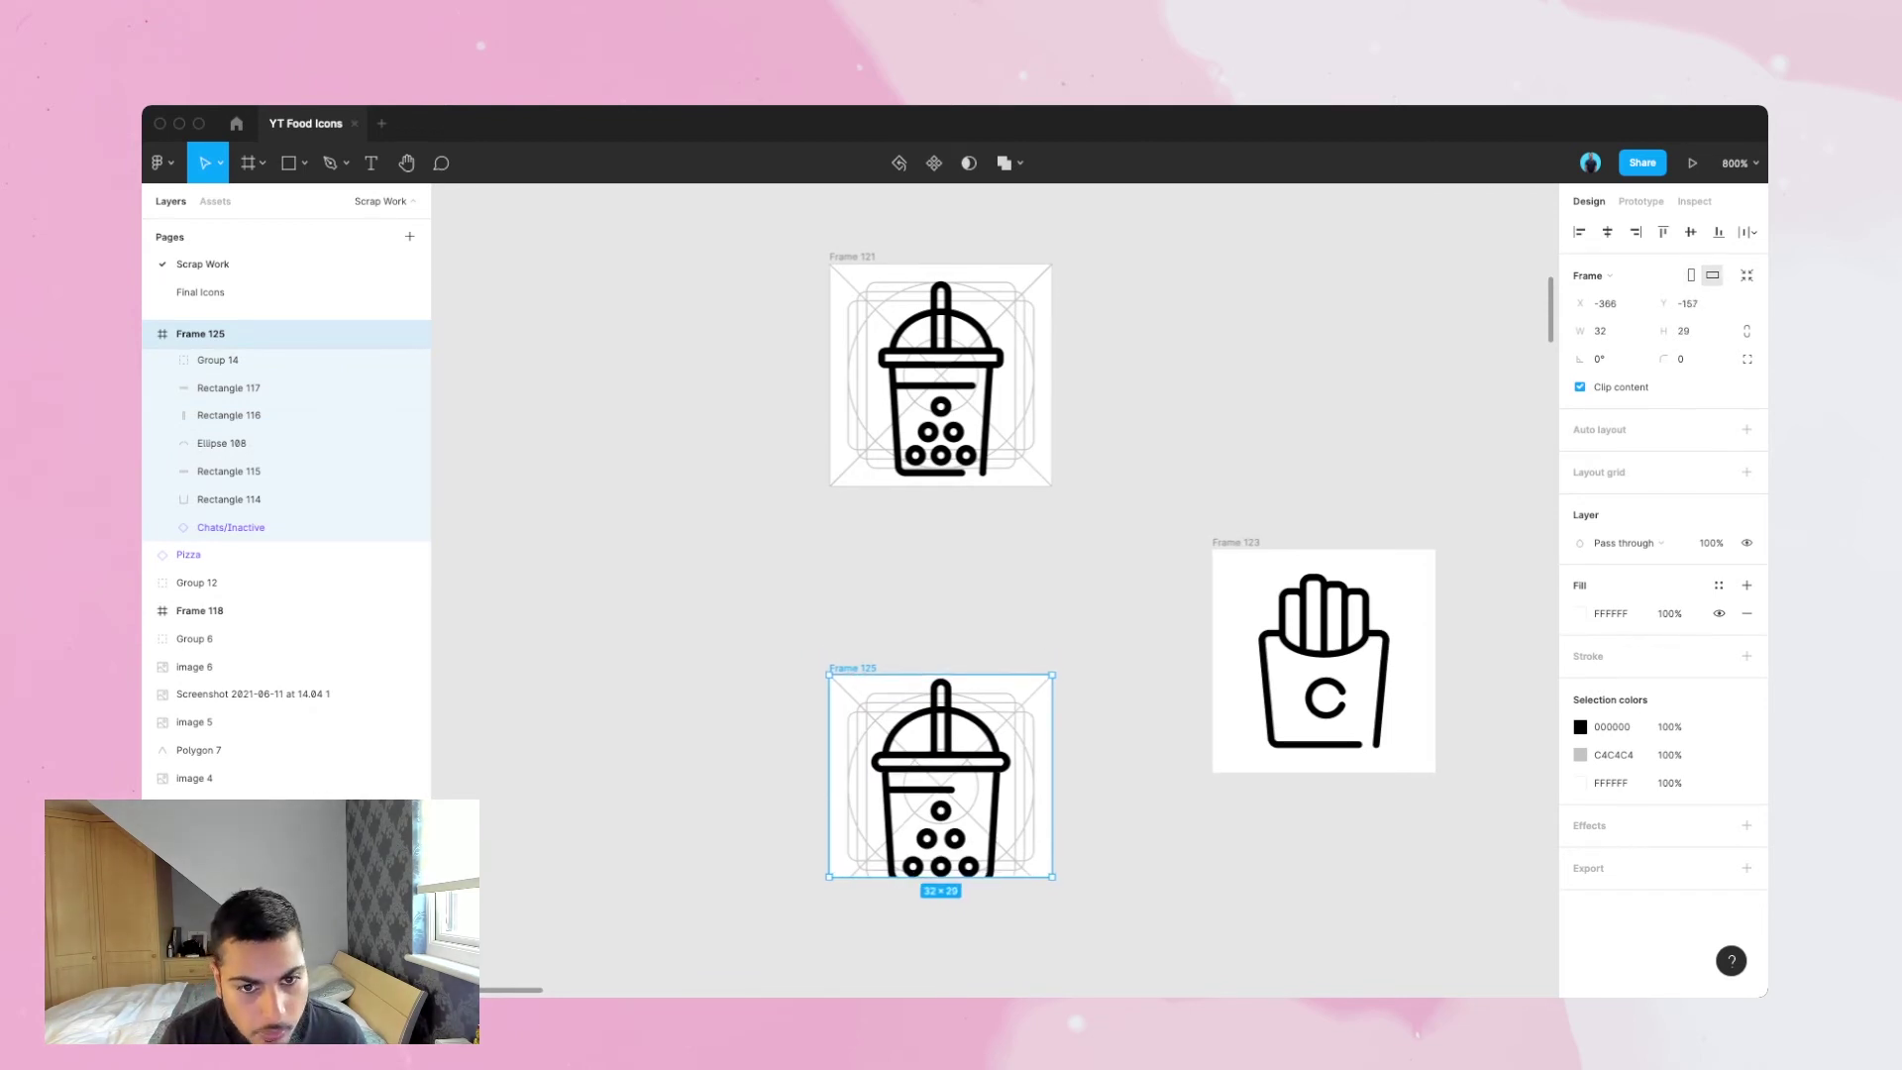
{"action": "key", "text": "super+z"}
- Shorten the cup's straw in Frame 125 to 10 px high, with its top end at Y 2
{"action": "left_click", "coordinate": [951, 619]}
{"action": "left_click", "coordinate": [940, 698]}
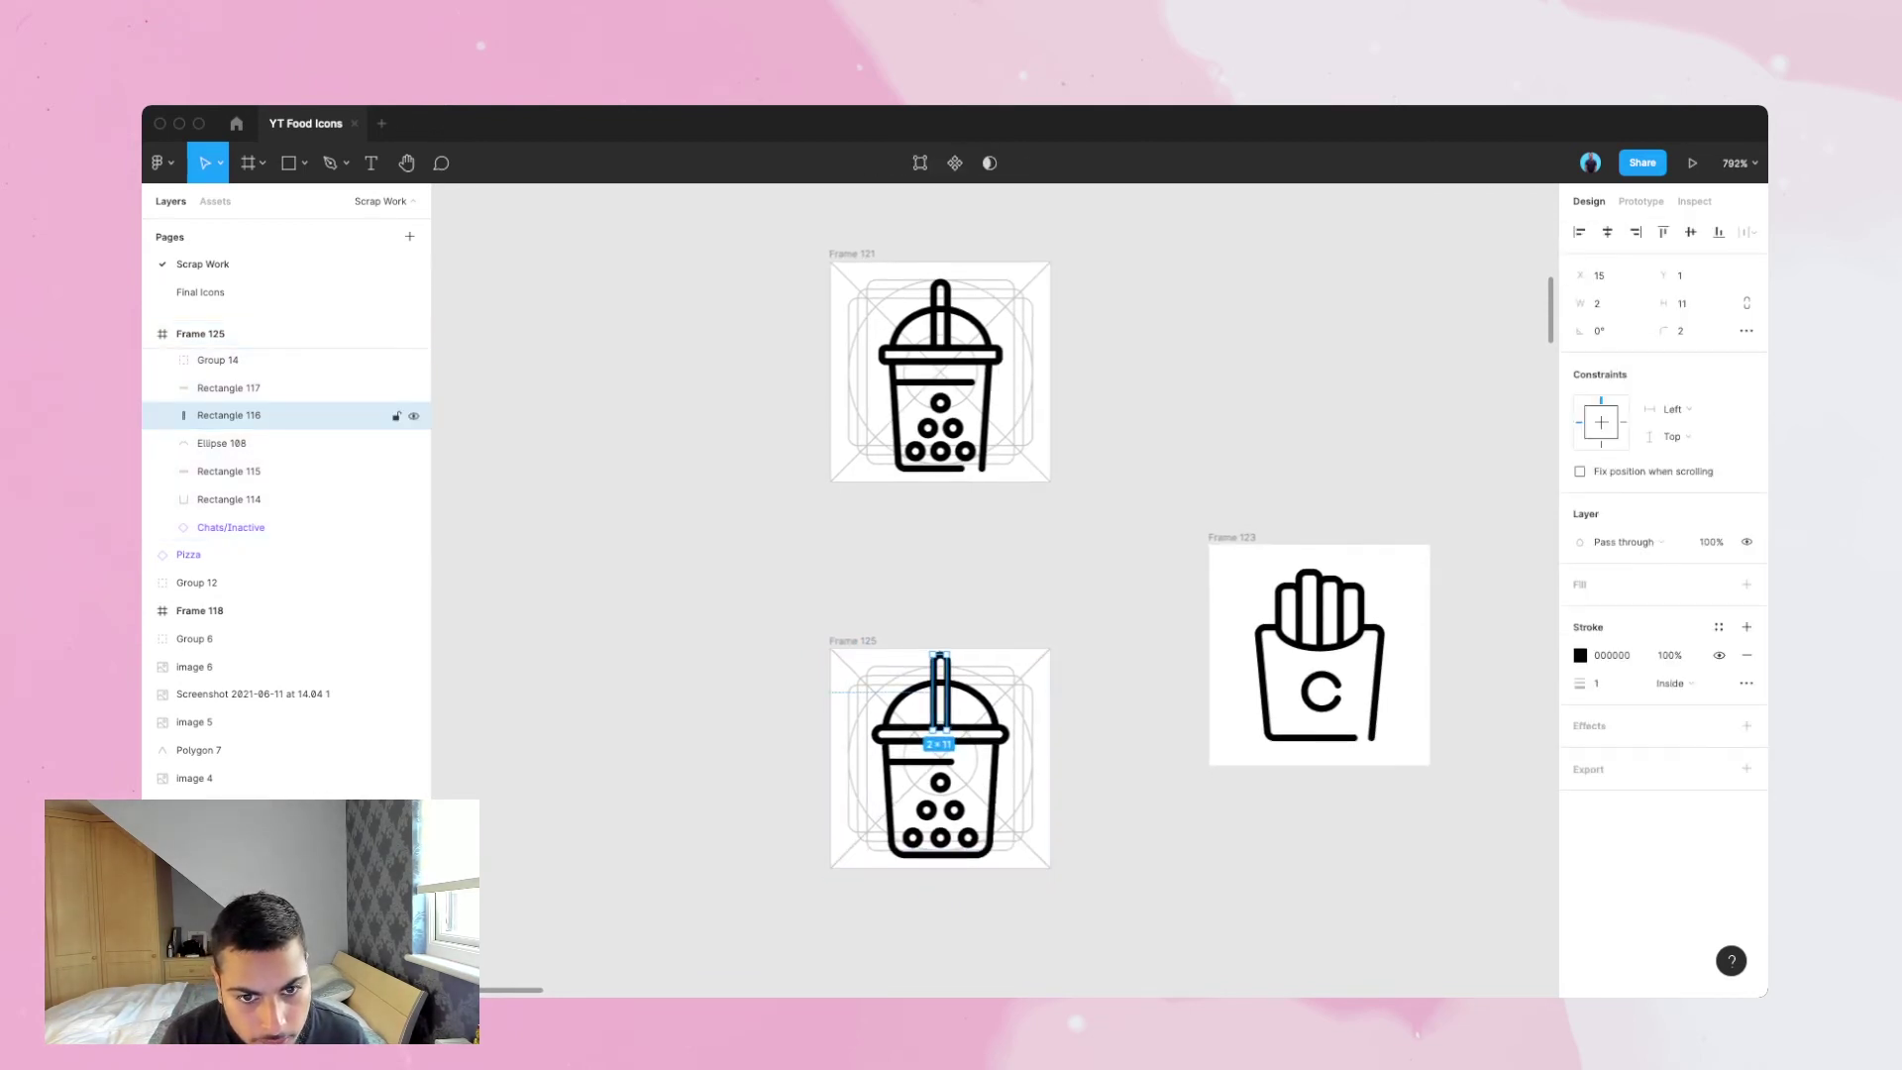
{"action": "scroll", "coordinate": [940, 683], "scroll_direction": "down", "scroll_amount": 1}
{"action": "left_click", "coordinate": [882, 624]}
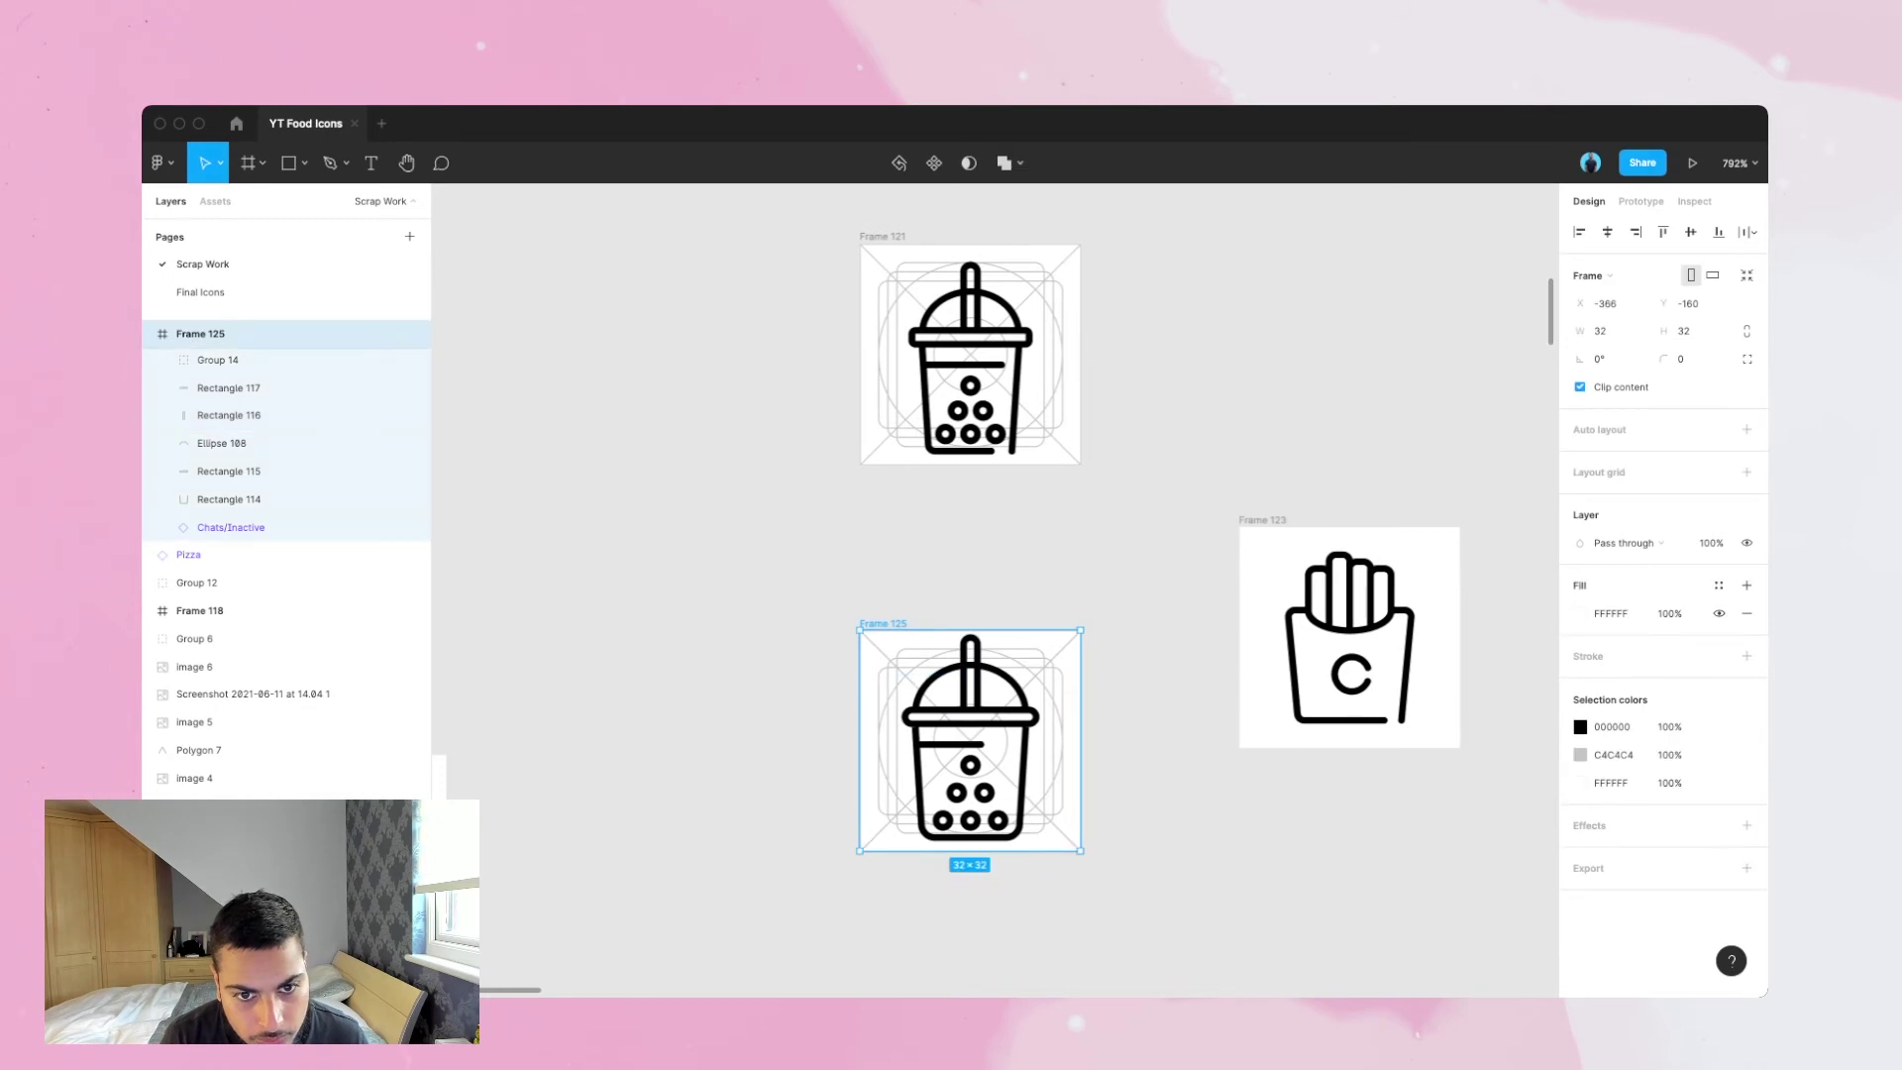
{"action": "left_click", "coordinate": [229, 415]}
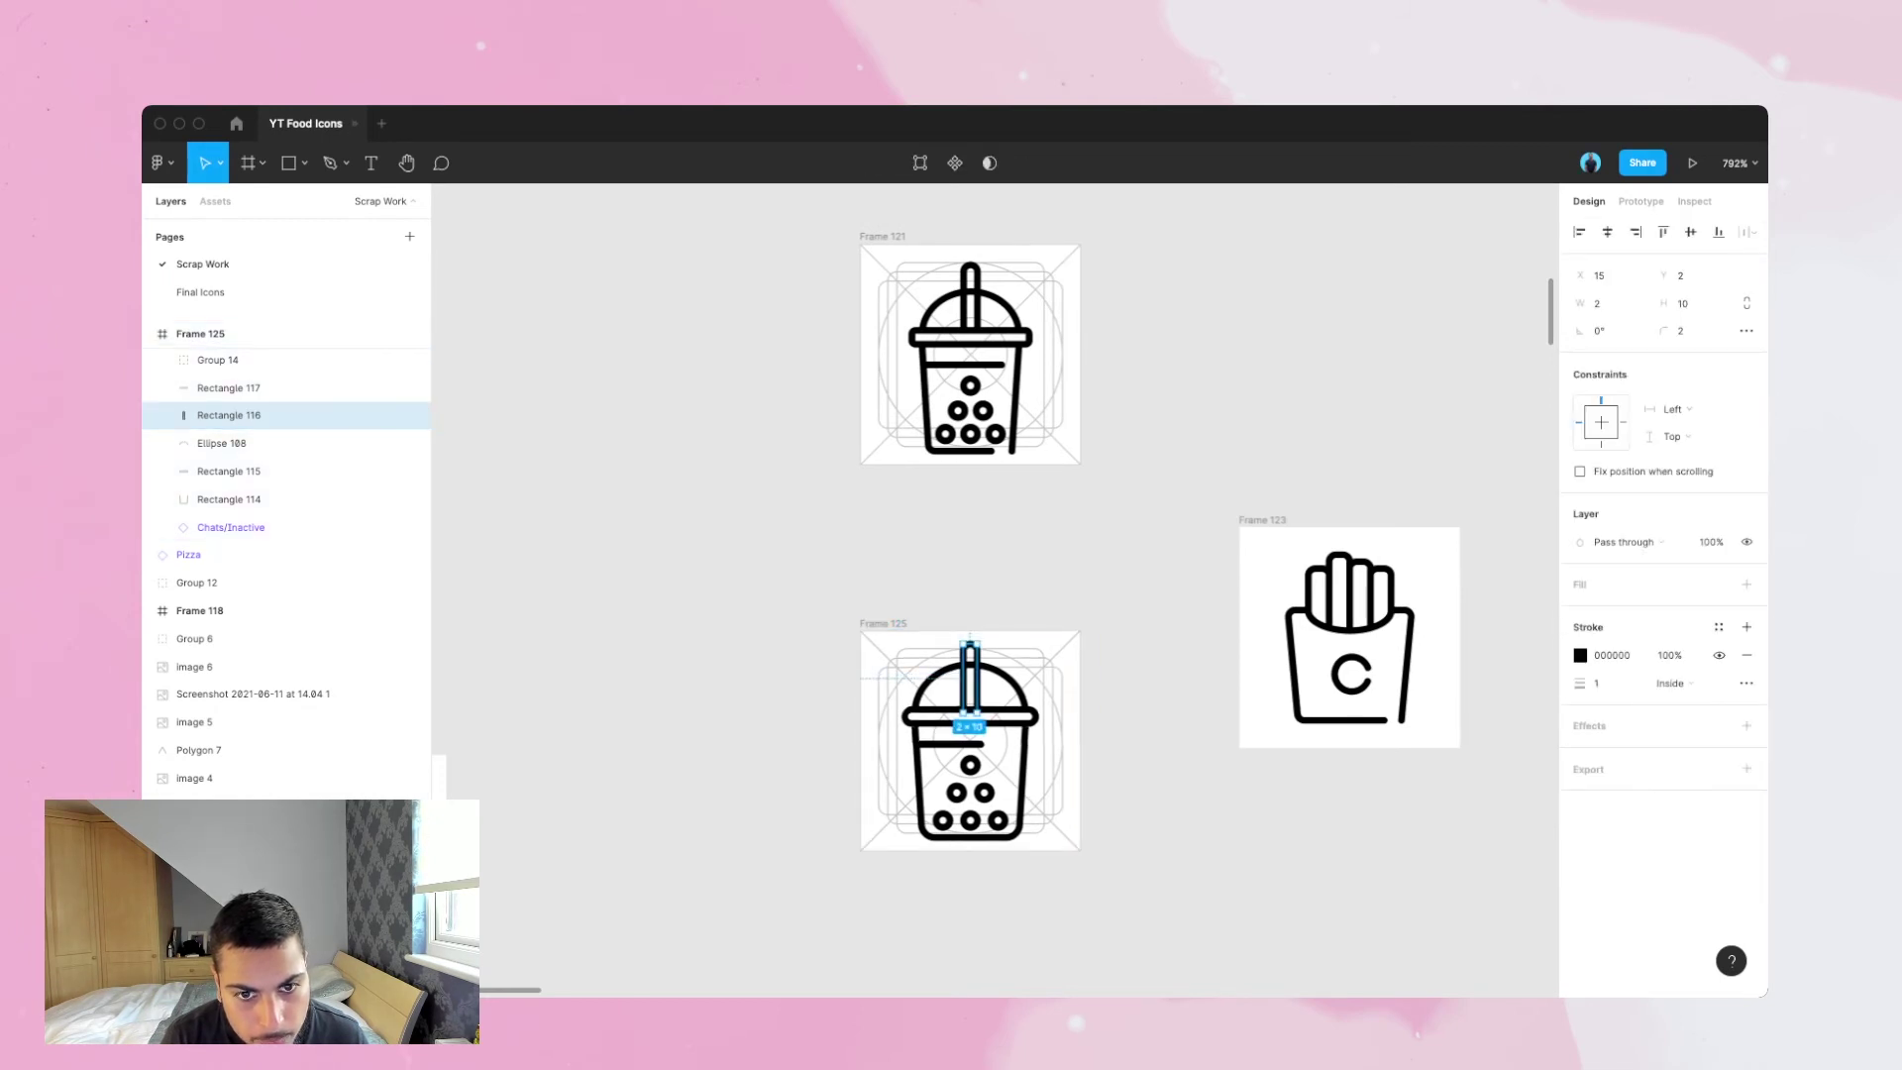
{"action": "scroll", "coordinate": [753, 515], "scroll_direction": "down", "scroll_amount": 2}
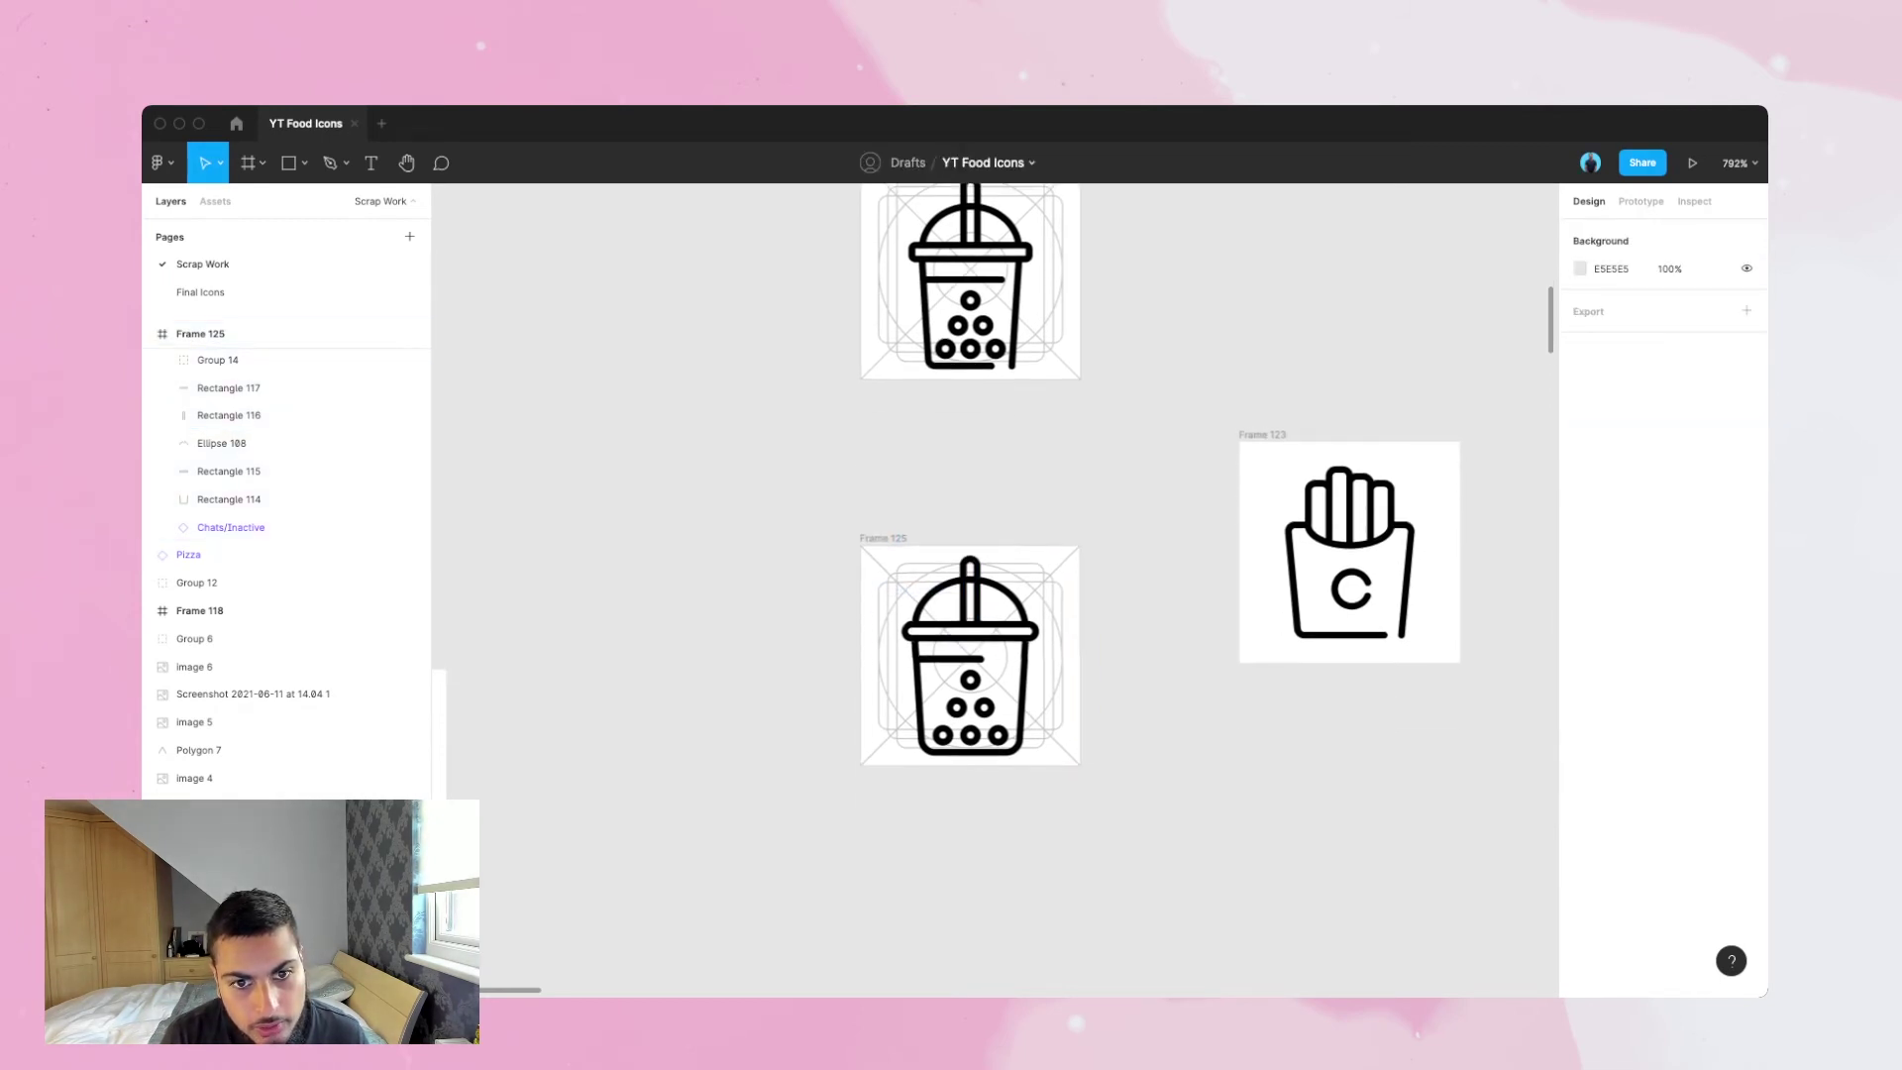
- Check the lid dome's distances to the edges of Frame 125 and review the finished cup against the keylines
{"action": "left_click", "coordinate": [222, 443]}
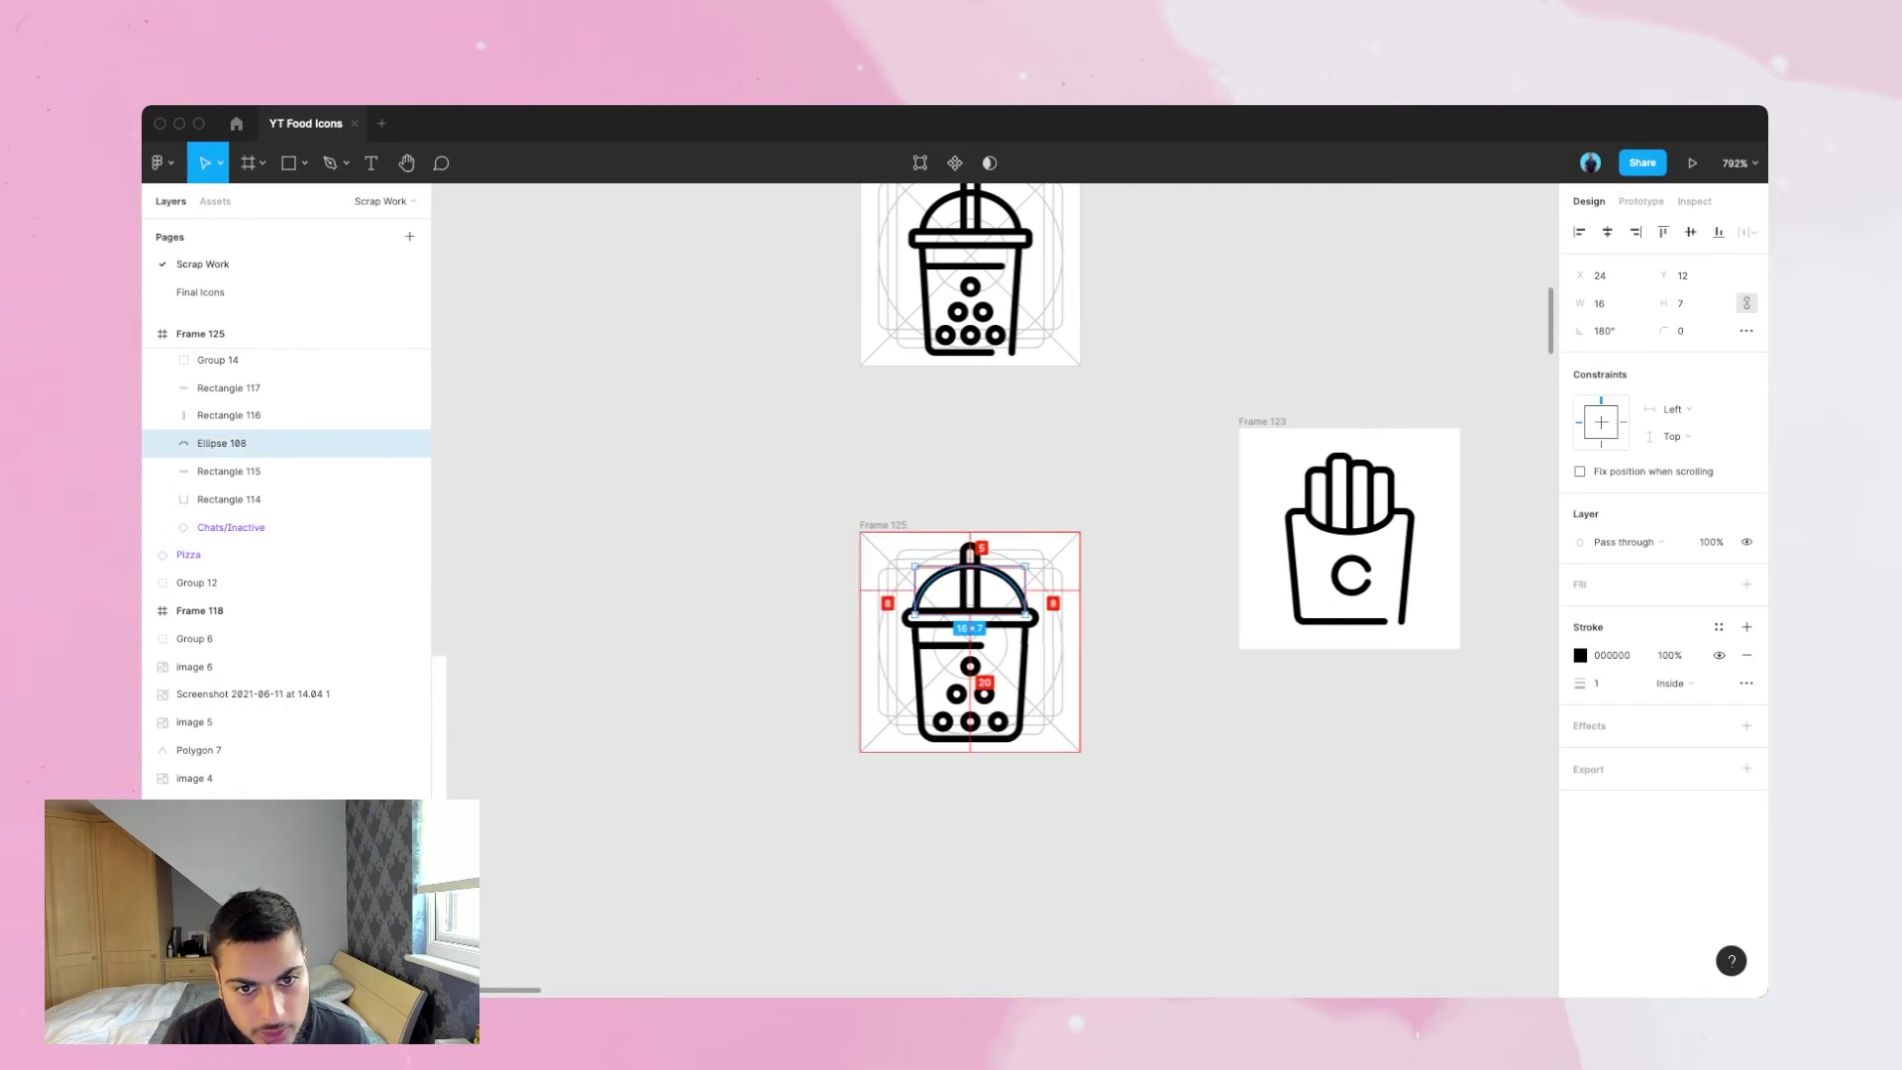
{"action": "key", "text": "Escape"}
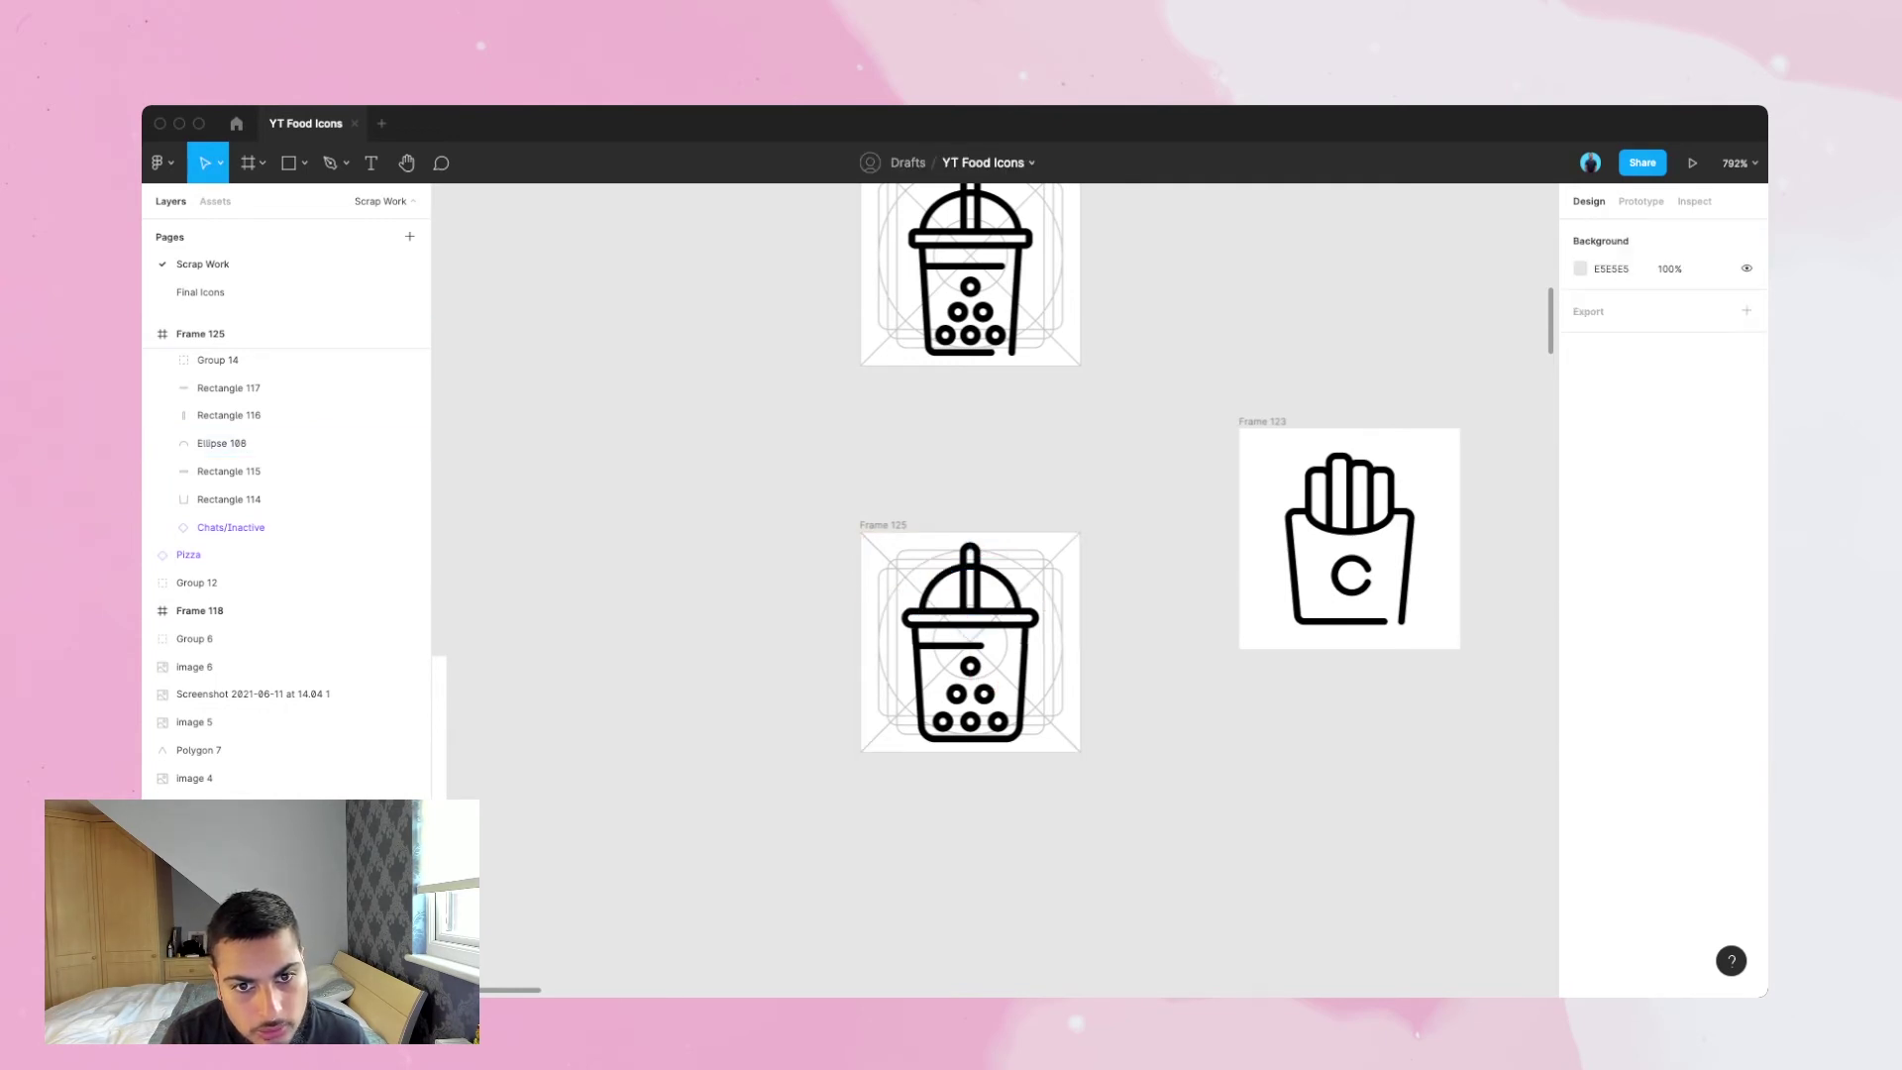
{"action": "left_click", "coordinate": [1005, 580]}
{"action": "key", "text": "Escape"}
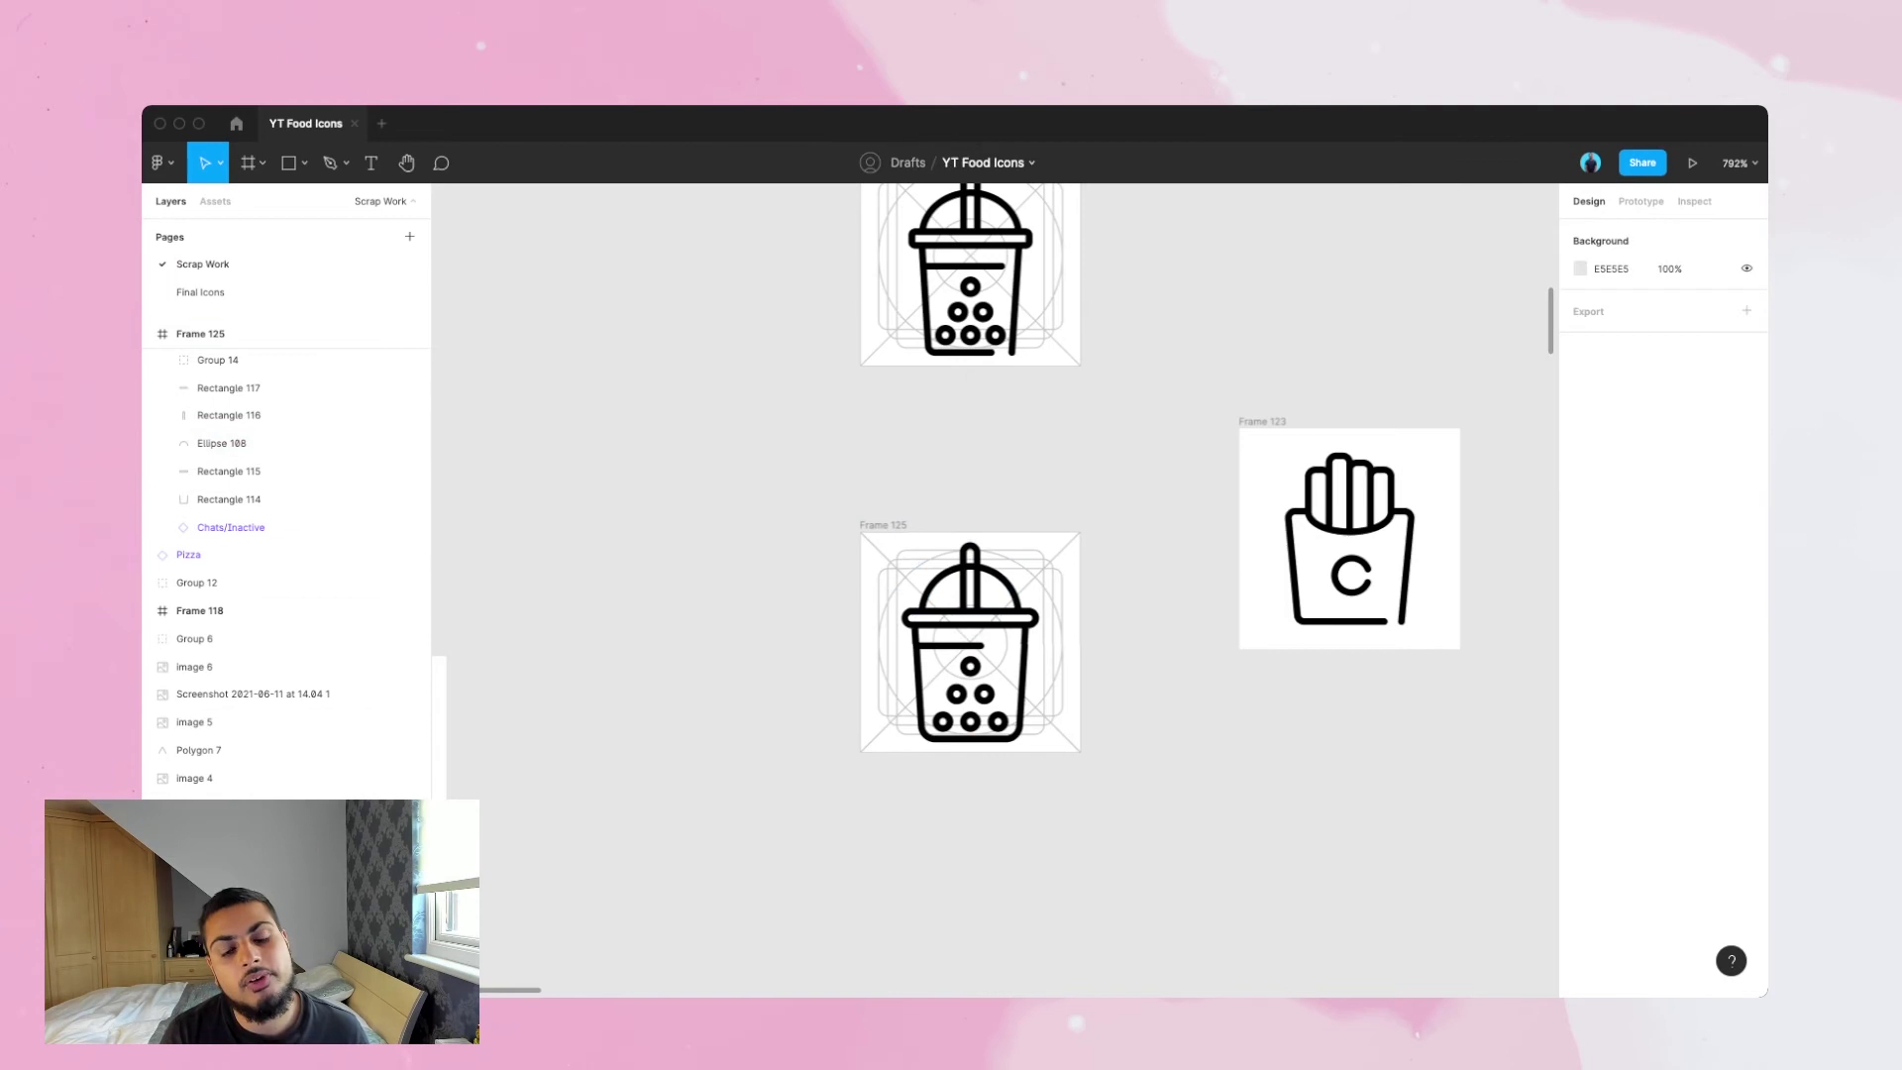
{"action": "scroll", "coordinate": [971, 476], "scroll_direction": "up", "scroll_amount": 2}
{"action": "scroll", "coordinate": [971, 475], "scroll_direction": "right", "scroll_amount": 1}
{"action": "scroll", "coordinate": [1090, 525], "scroll_direction": "right", "scroll_amount": 1}
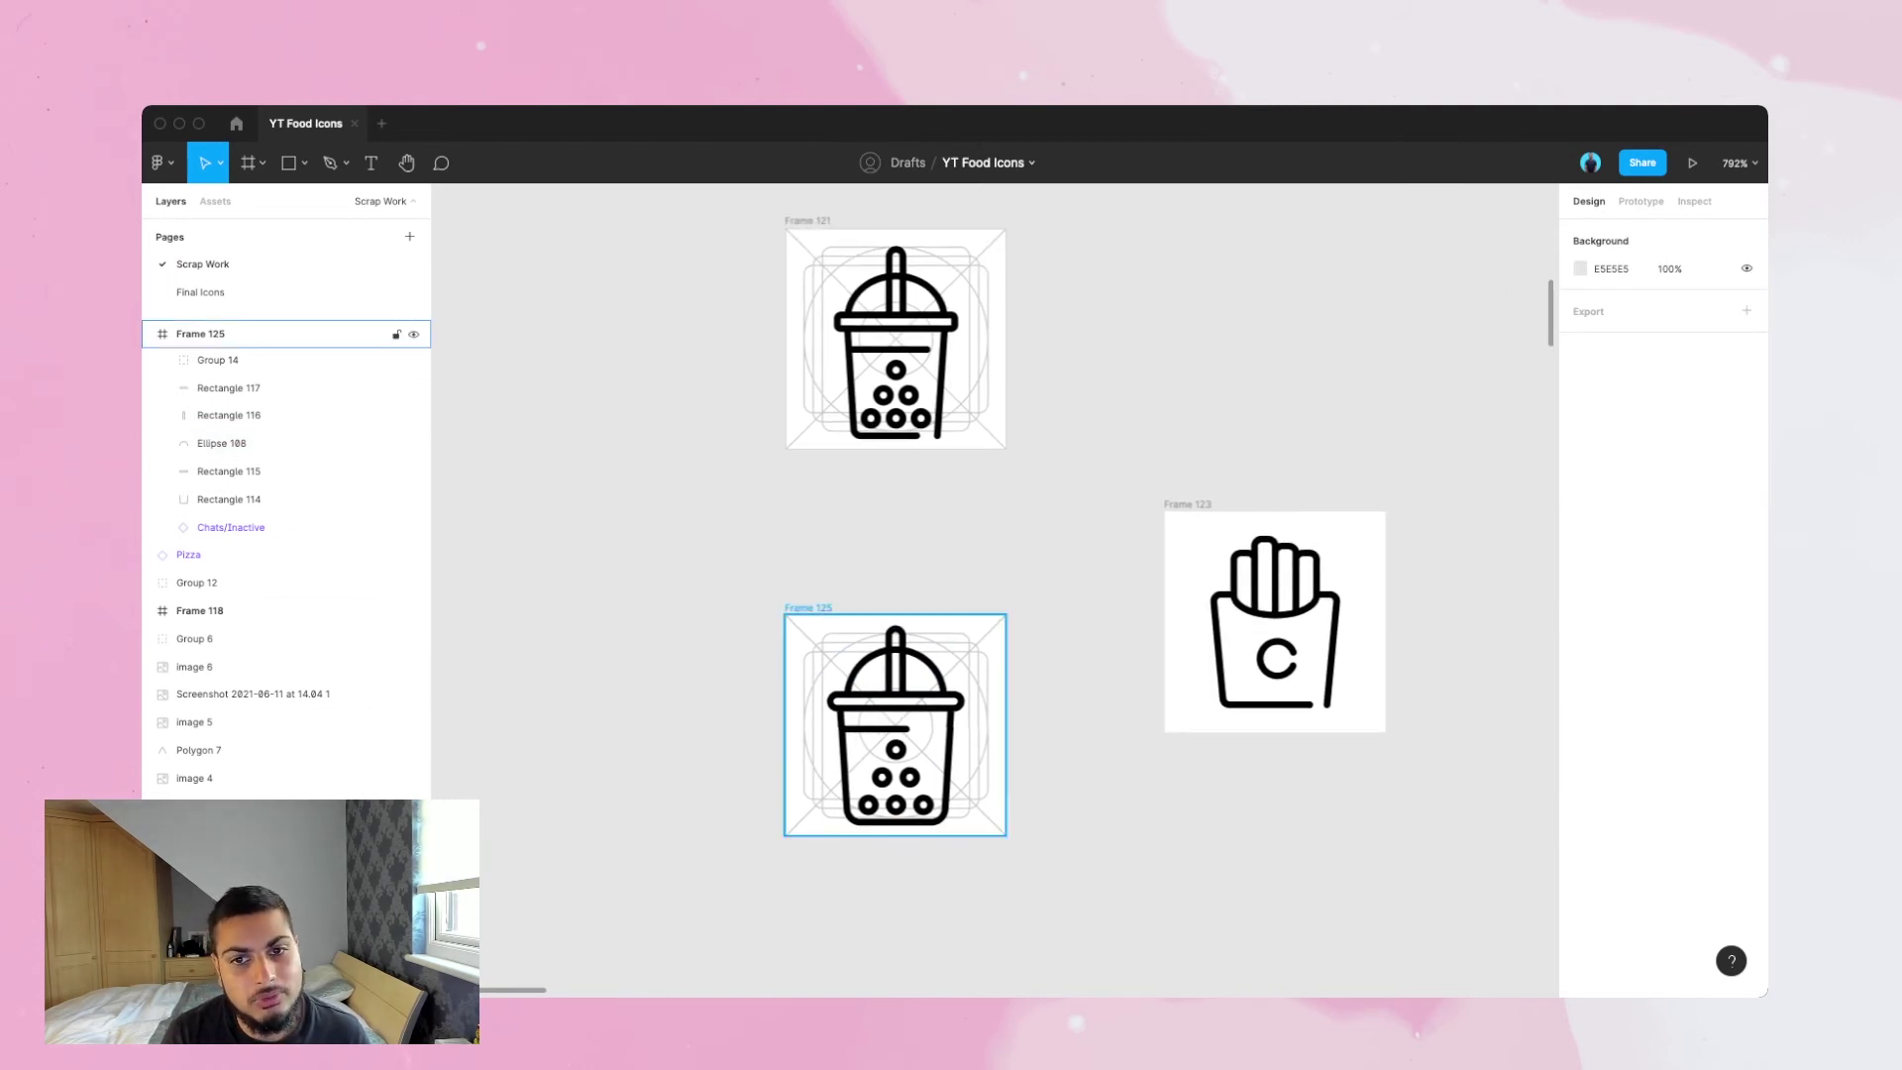
{"action": "scroll", "coordinate": [1069, 525], "scroll_direction": "right", "scroll_amount": 1}
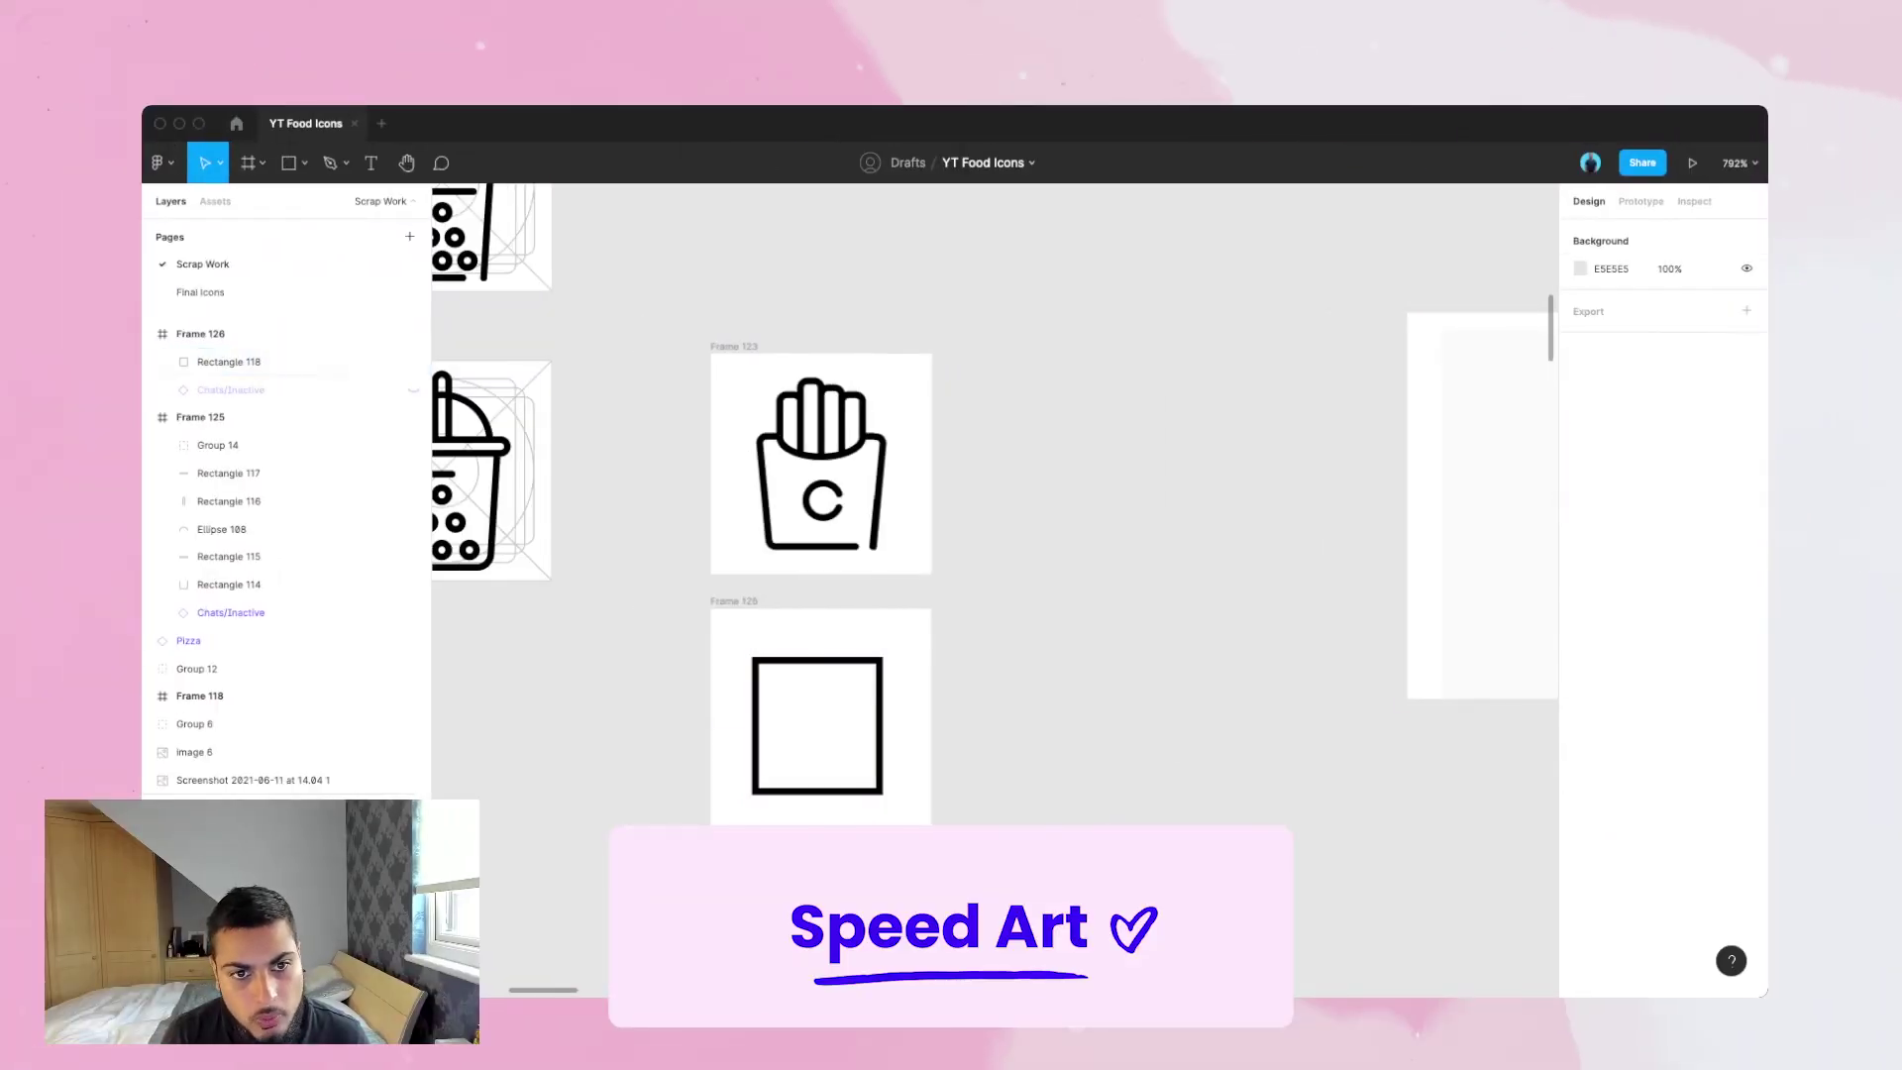
- Round the corners of the square outline in Frame 126 with a radius of 2
{"action": "left_click", "coordinate": [817, 660]}
{"action": "left_click", "coordinate": [1689, 330]}
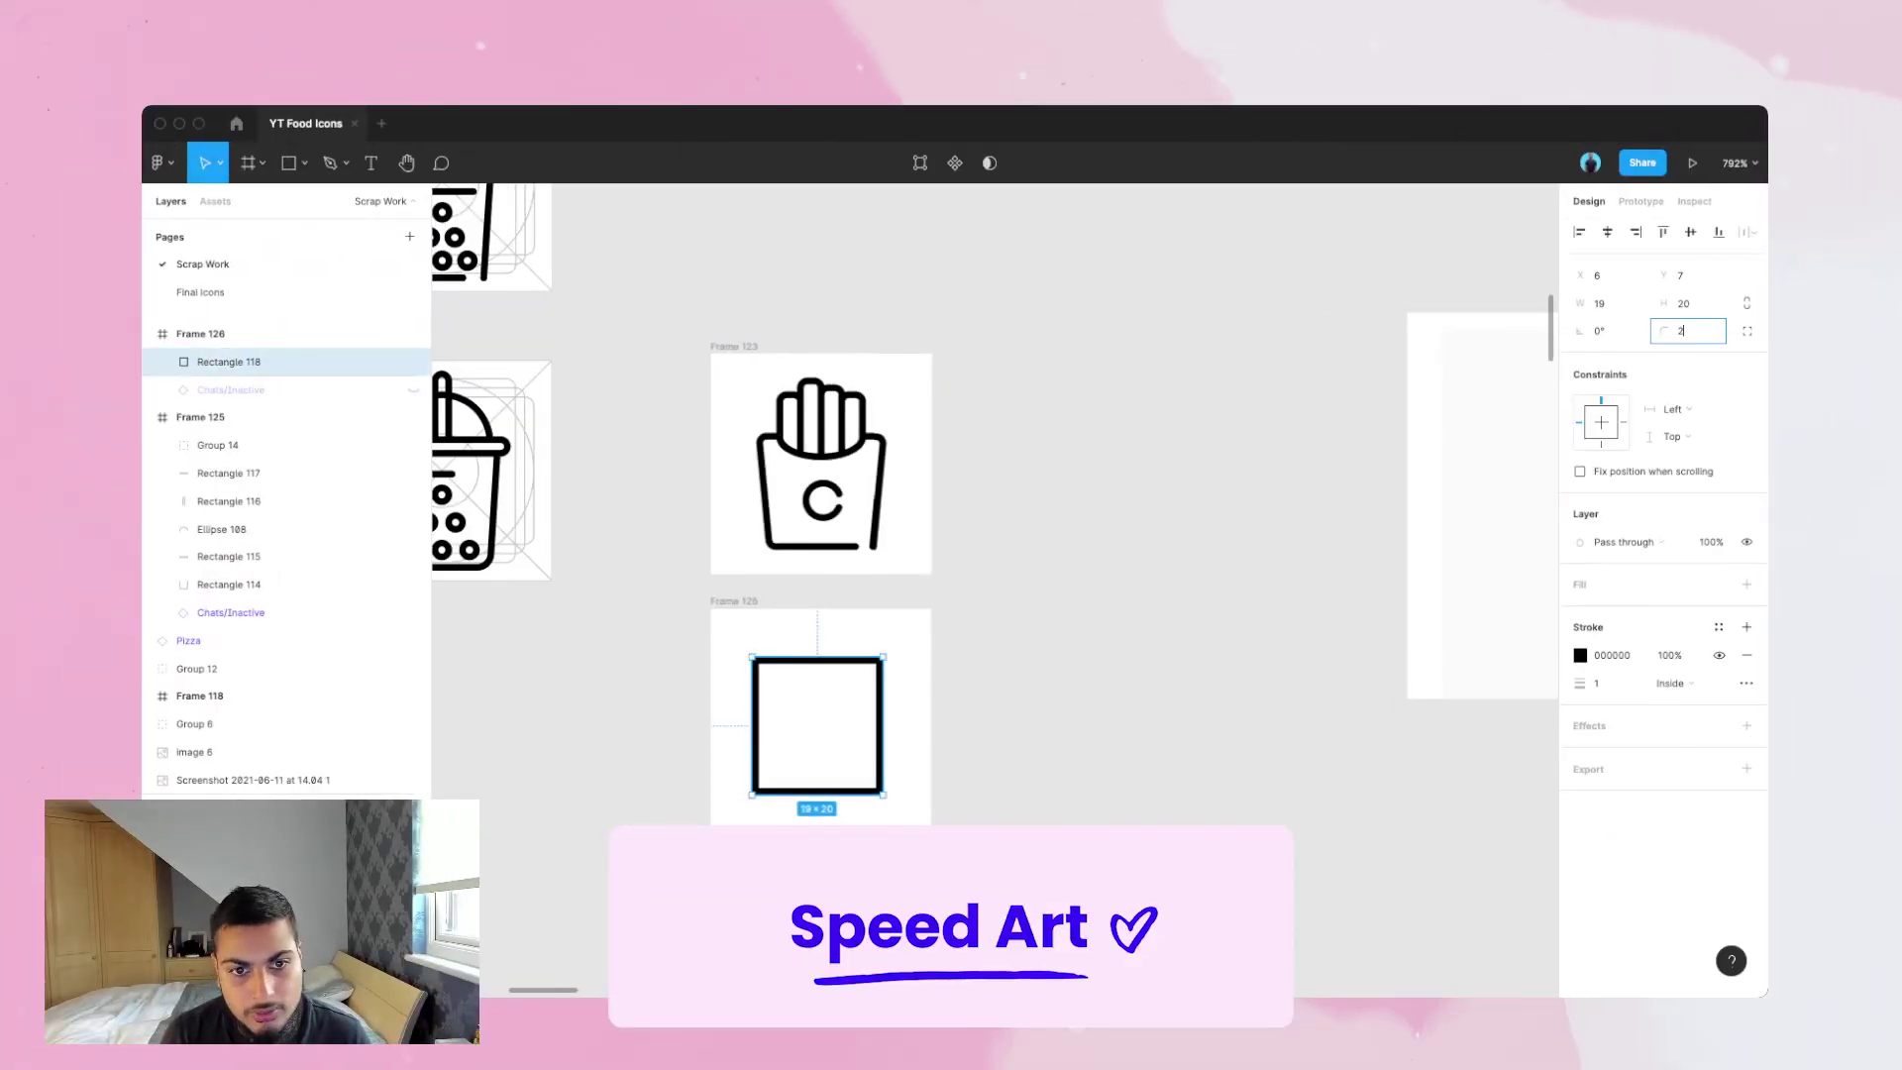
{"action": "type", "text": "2"}
{"action": "left_click", "coordinate": [1089, 594]}
{"action": "scroll", "coordinate": [991, 594], "scroll_direction": "down", "scroll_amount": 2}
{"action": "scroll", "coordinate": [990, 594], "scroll_direction": "up", "scroll_amount": 1}
- Move the rounded box down 2 px and spread its top corner points outward so the sides taper toward the base
{"action": "left_click", "coordinate": [761, 649]}
{"action": "key", "text": "Down"}
{"action": "key", "text": "Down"}
{"action": "key", "text": "Return"}
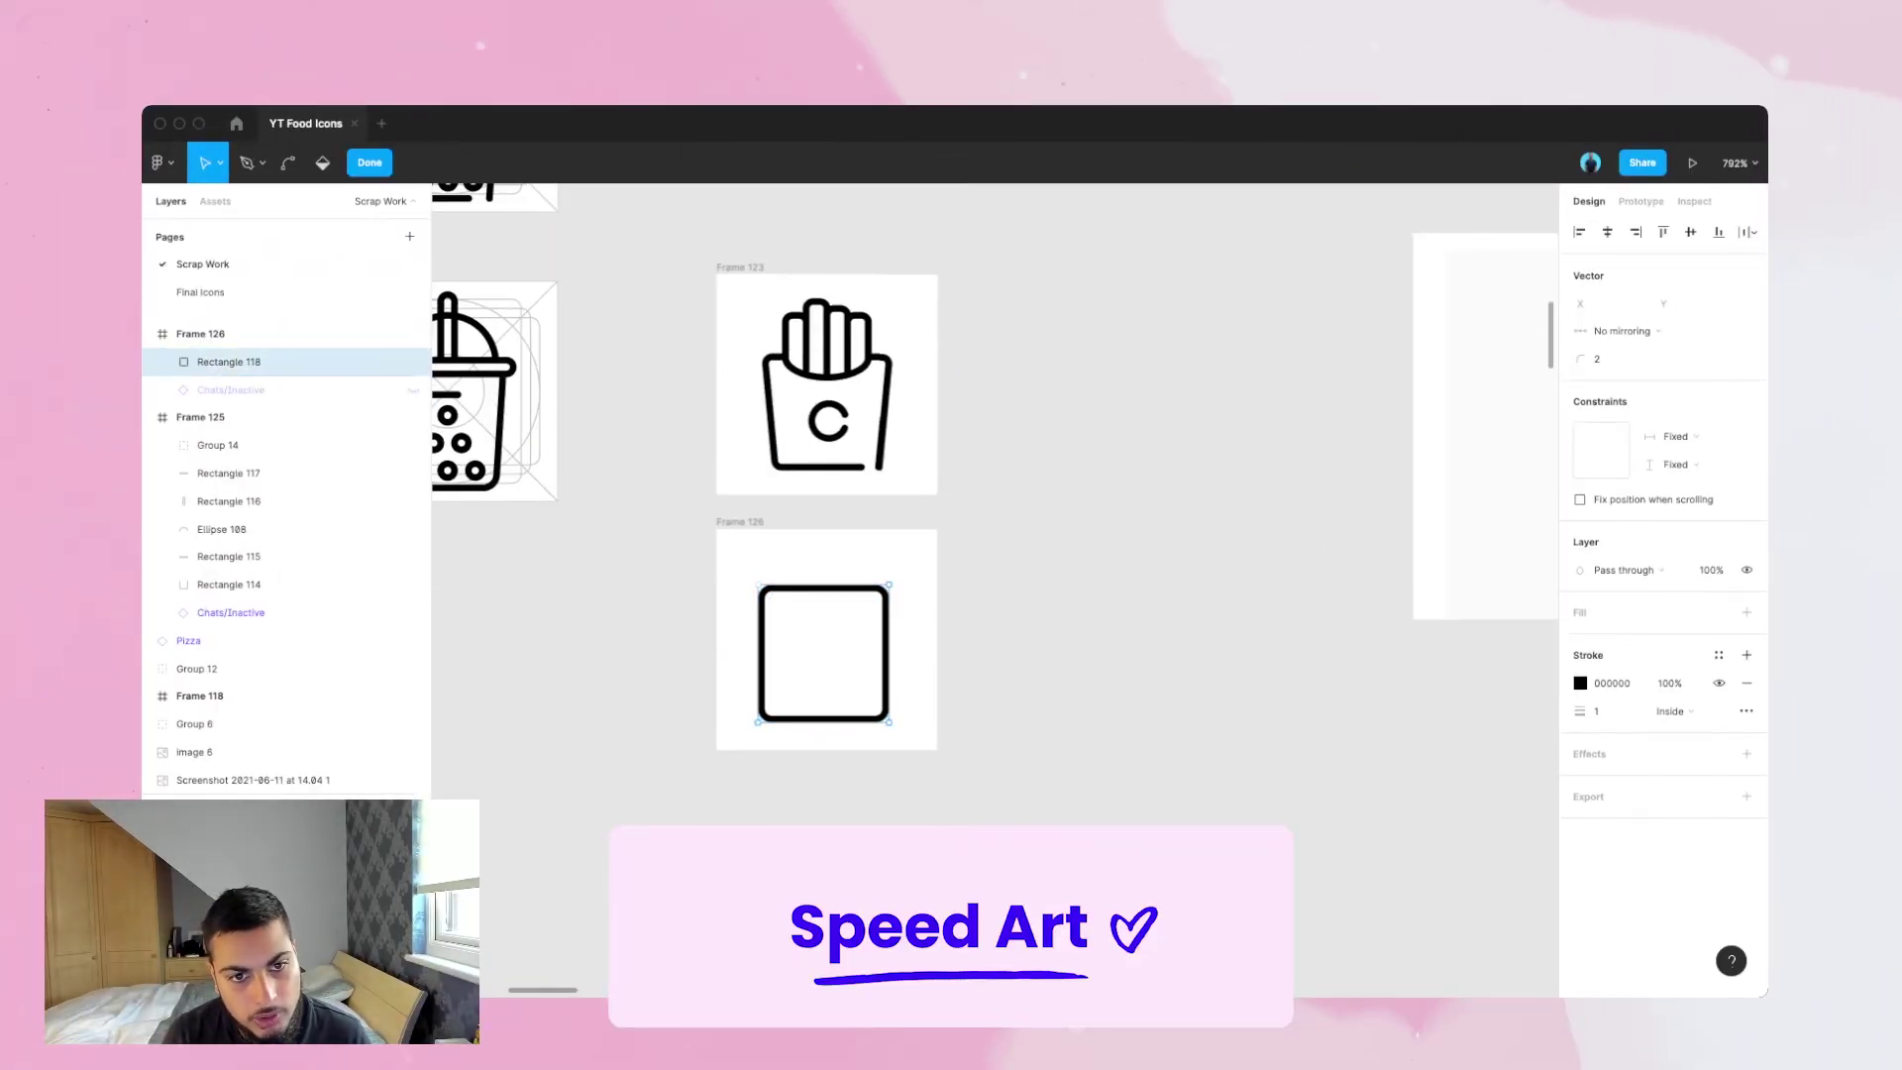
{"action": "left_click", "coordinate": [888, 584]}
{"action": "key", "text": "Right"}
{"action": "key", "text": "Escape"}
{"action": "key", "text": "Escape"}
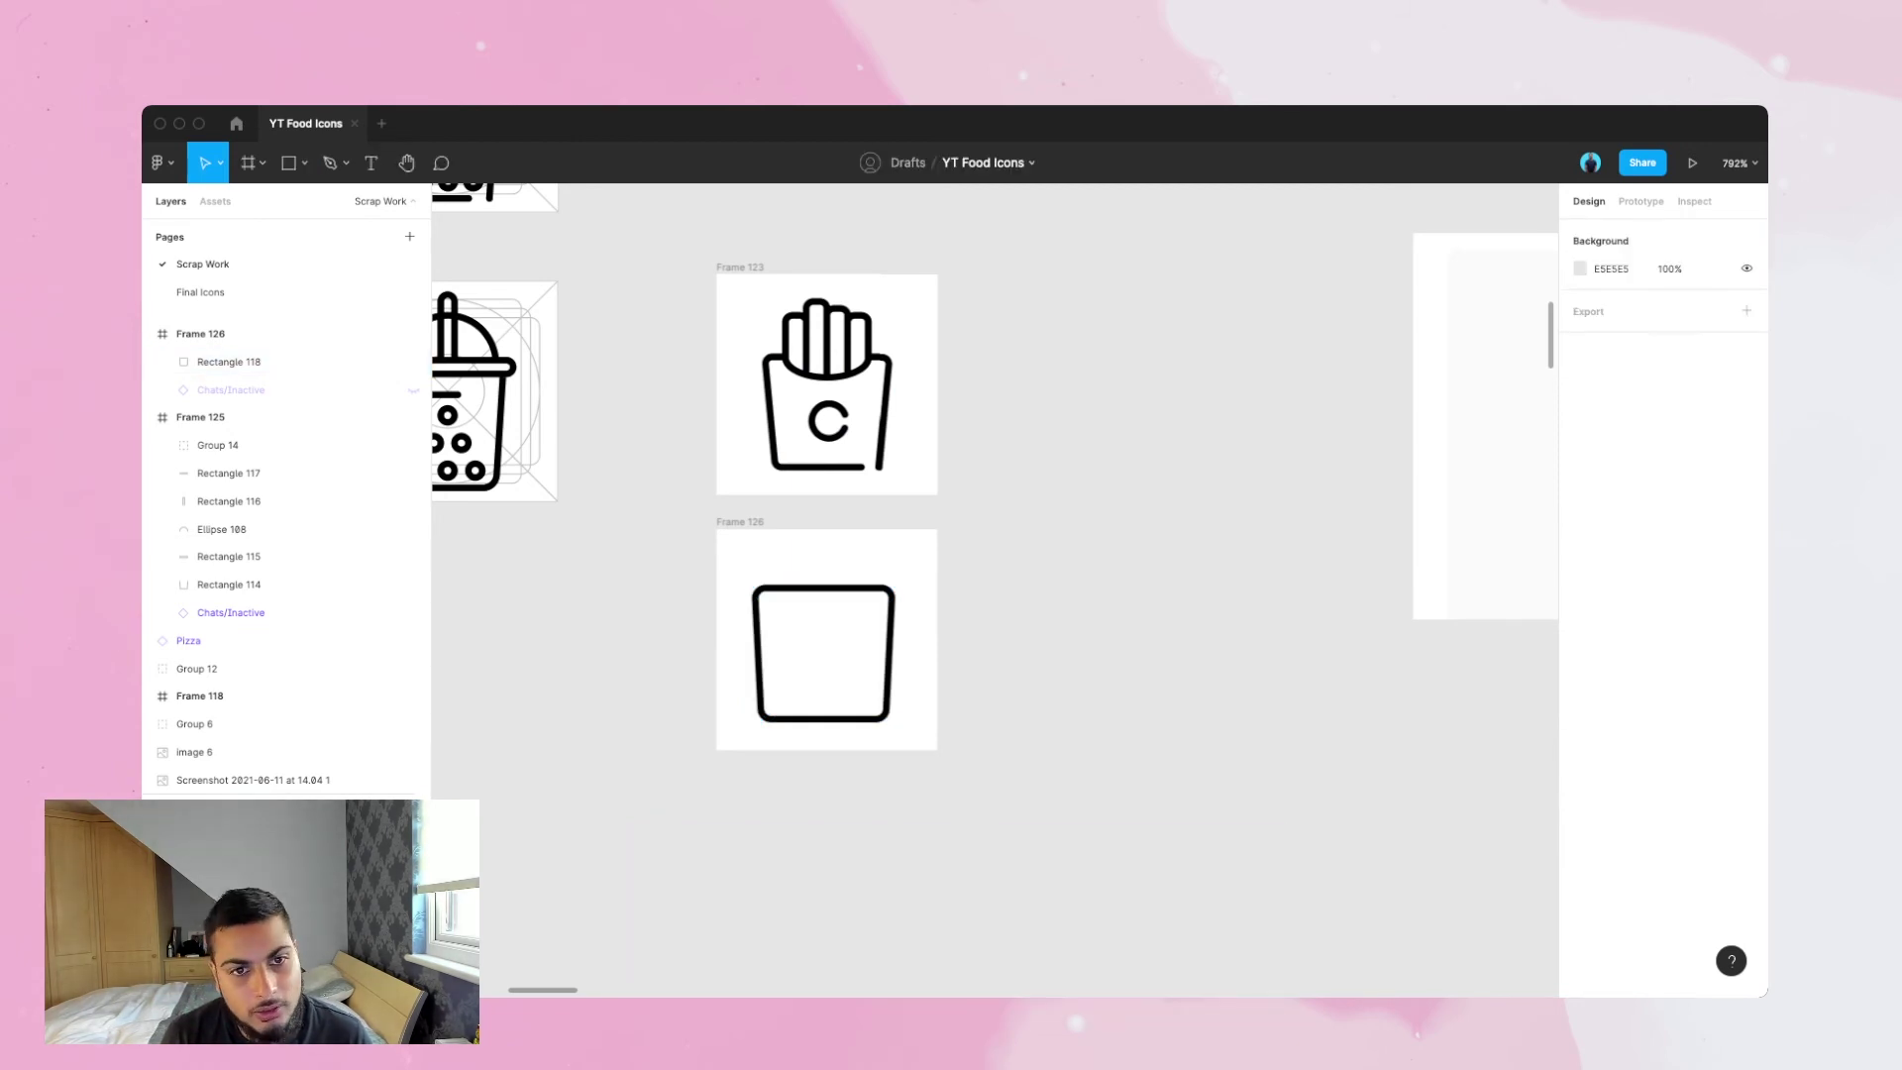
- Reduce the tapered box's width and height and nudge its corner points to refine the taper
{"action": "left_click", "coordinate": [891, 649]}
{"action": "left_click", "coordinate": [1530, 307]}
{"action": "key", "text": "super+z"}
{"action": "left_click_drag", "start_coordinate": [1580, 303], "coordinate": [1556, 303]}
{"action": "key", "text": "Return"}
{"action": "key", "text": "Right"}
{"action": "key", "text": "Down"}
{"action": "key", "text": "Escape"}
{"action": "scroll", "coordinate": [827, 634], "scroll_direction": "up", "scroll_amount": 1}
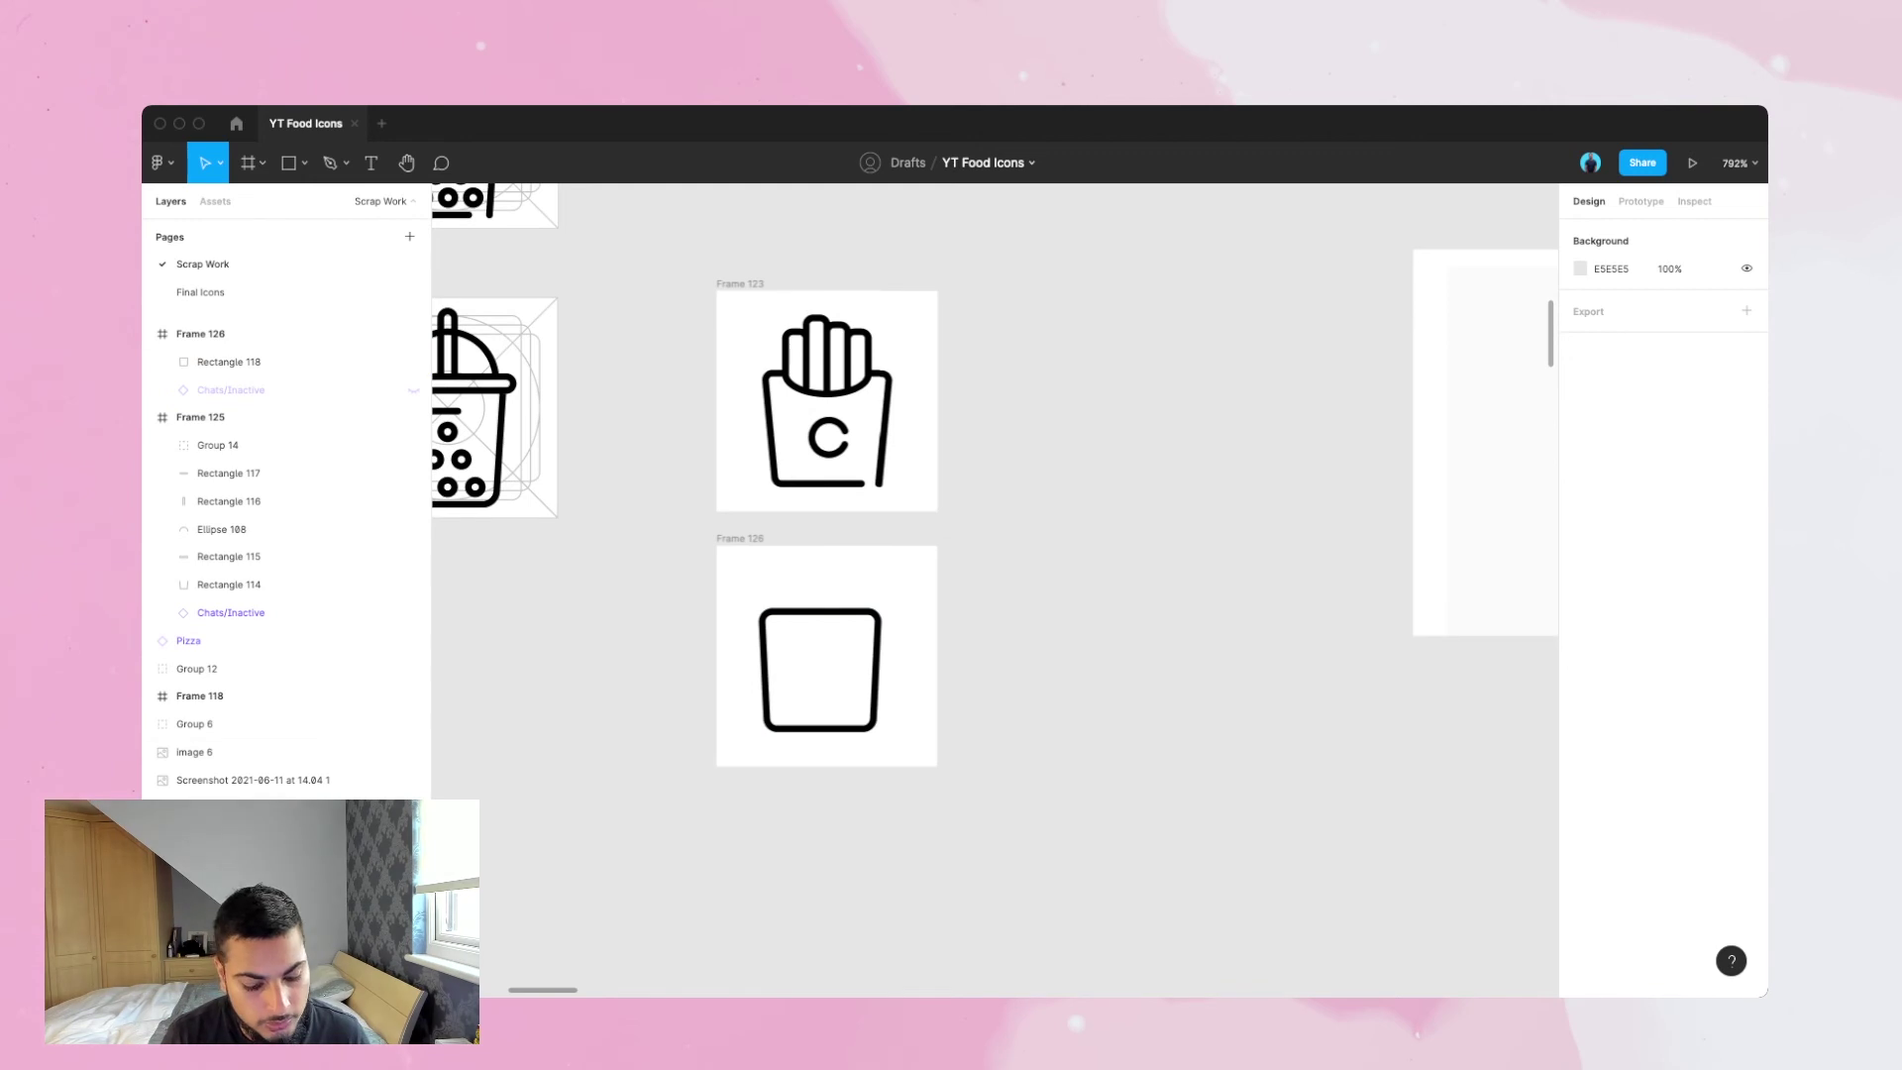
- Draw a circle over the box's top edge, outline it without a fill, and scale it down to fit the opening
{"action": "left_click_drag", "start_coordinate": [757, 573], "coordinate": [896, 711]}
{"action": "left_click", "coordinate": [1746, 654]}
{"action": "left_click", "coordinate": [1746, 612]}
{"action": "mouse_move", "coordinate": [883, 641]}
{"action": "left_mouse_down"}
{"action": "mouse_move", "coordinate": [772, 642]}
{"action": "mouse_move", "coordinate": [827, 631]}
{"action": "left_mouse_up"}
{"action": "key", "text": "Escape"}
{"action": "left_click_drag", "start_coordinate": [897, 699], "coordinate": [869, 670]}
{"action": "key", "text": "Escape"}
{"action": "scroll", "coordinate": [793, 498], "scroll_direction": "up", "scroll_amount": 5}
- Enlarge the box slightly, then reposition and enlarge the circle on its top edge
{"action": "left_click_drag", "start_coordinate": [861, 769], "coordinate": [847, 741]}
{"action": "scroll", "coordinate": [847, 741], "scroll_direction": "down", "scroll_amount": 1}
{"action": "left_click", "coordinate": [848, 925]}
{"action": "left_click_drag", "start_coordinate": [971, 932], "coordinate": [985, 946]}
{"action": "left_click", "coordinate": [847, 771]}
{"action": "key", "text": "Up"}
{"action": "left_click_drag", "start_coordinate": [931, 765], "coordinate": [945, 779]}
{"action": "key", "text": "Escape"}
- Delete the circle's top point so only its lower half arc is left
{"action": "double_click", "coordinate": [847, 688]}
{"action": "left_click", "coordinate": [847, 681]}
{"action": "key", "text": "Delete"}
{"action": "key", "text": "Escape"}
{"action": "key", "text": "Escape"}
{"action": "scroll", "coordinate": [862, 683], "scroll_direction": "down", "scroll_amount": 2}
{"action": "scroll", "coordinate": [862, 683], "scroll_direction": "up", "scroll_amount": 3}
{"action": "scroll", "coordinate": [861, 783], "scroll_direction": "down", "scroll_amount": 1}
{"action": "scroll", "coordinate": [862, 783], "scroll_direction": "up", "scroll_amount": 1}
- Add points on the box's top edge and delete the middle section above the arc to open the box
{"action": "double_click", "coordinate": [864, 793]}
{"action": "key", "text": "p"}
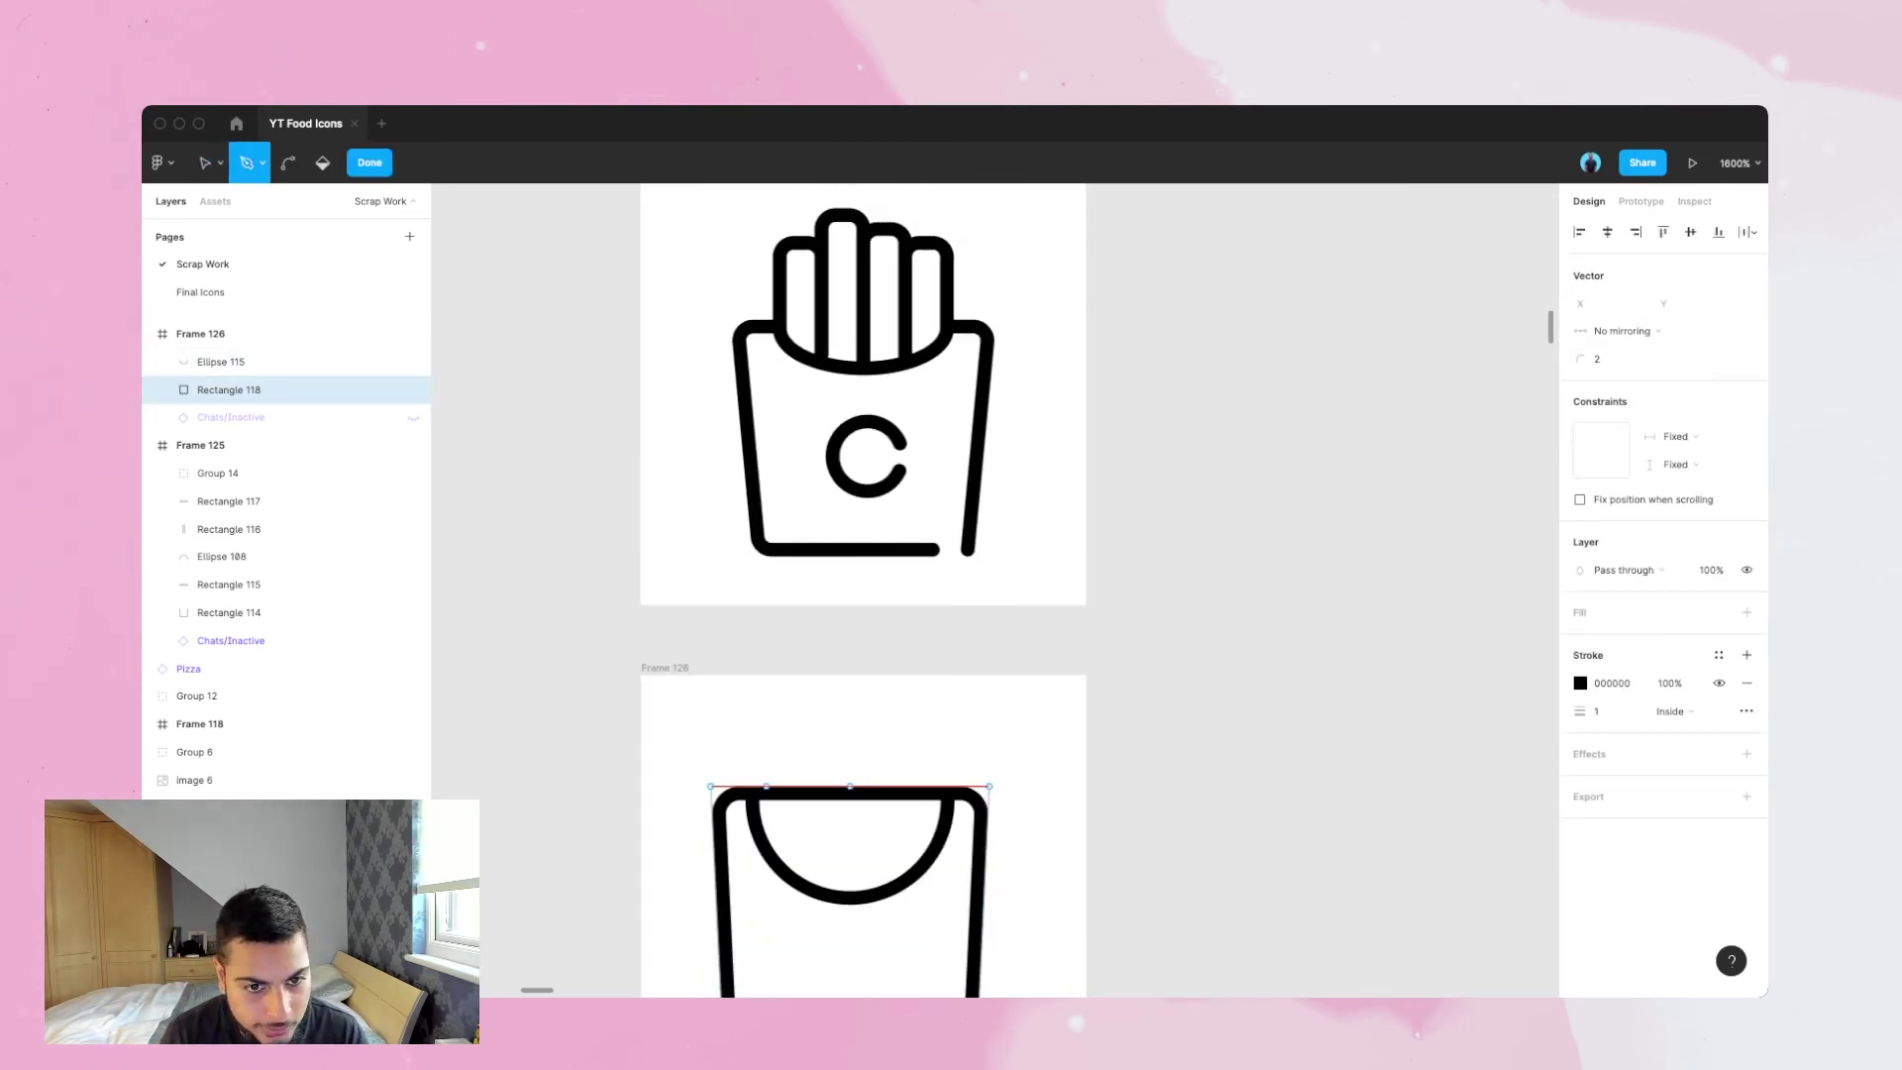
{"action": "key", "text": "Escape"}
{"action": "key", "text": "Escape"}
{"action": "double_click", "coordinate": [857, 791]}
{"action": "left_click", "coordinate": [857, 787]}
{"action": "key", "text": "Delete"}
{"action": "scroll", "coordinate": [857, 787], "scroll_direction": "down", "scroll_amount": 3}
{"action": "key", "text": "Escape"}
{"action": "key", "text": "Escape"}
- Move the arc and the rim's end points toward each other and change the stroke's advanced options
{"action": "left_click", "coordinate": [760, 611]}
{"action": "left_click_drag", "start_coordinate": [792, 611], "coordinate": [758, 625]}
{"action": "double_click", "coordinate": [763, 625]}
{"action": "key", "text": "Escape"}
{"action": "mouse_move", "coordinate": [947, 625]}
{"action": "left_mouse_down"}
{"action": "mouse_move", "coordinate": [849, 639]}
{"action": "mouse_move", "coordinate": [934, 625]}
{"action": "left_mouse_up"}
{"action": "left_click", "coordinate": [1746, 683]}
{"action": "left_click", "coordinate": [1493, 723]}
{"action": "left_click", "coordinate": [1498, 746]}
{"action": "key", "text": "Escape"}
{"action": "key", "text": "Escape"}
- Nudge the arc up and adjust the end points so the arc joins the box's rim on both sides
{"action": "double_click", "coordinate": [850, 722]}
{"action": "key", "text": "Escape"}
{"action": "key", "text": "Up"}
{"action": "key", "text": "Escape"}
{"action": "double_click", "coordinate": [945, 625]}
{"action": "left_click_drag", "start_coordinate": [758, 625], "coordinate": [766, 625]}
{"action": "key", "text": "Escape"}
{"action": "key", "text": "Escape"}
{"action": "scroll", "coordinate": [864, 633], "scroll_direction": "up", "scroll_amount": 2}
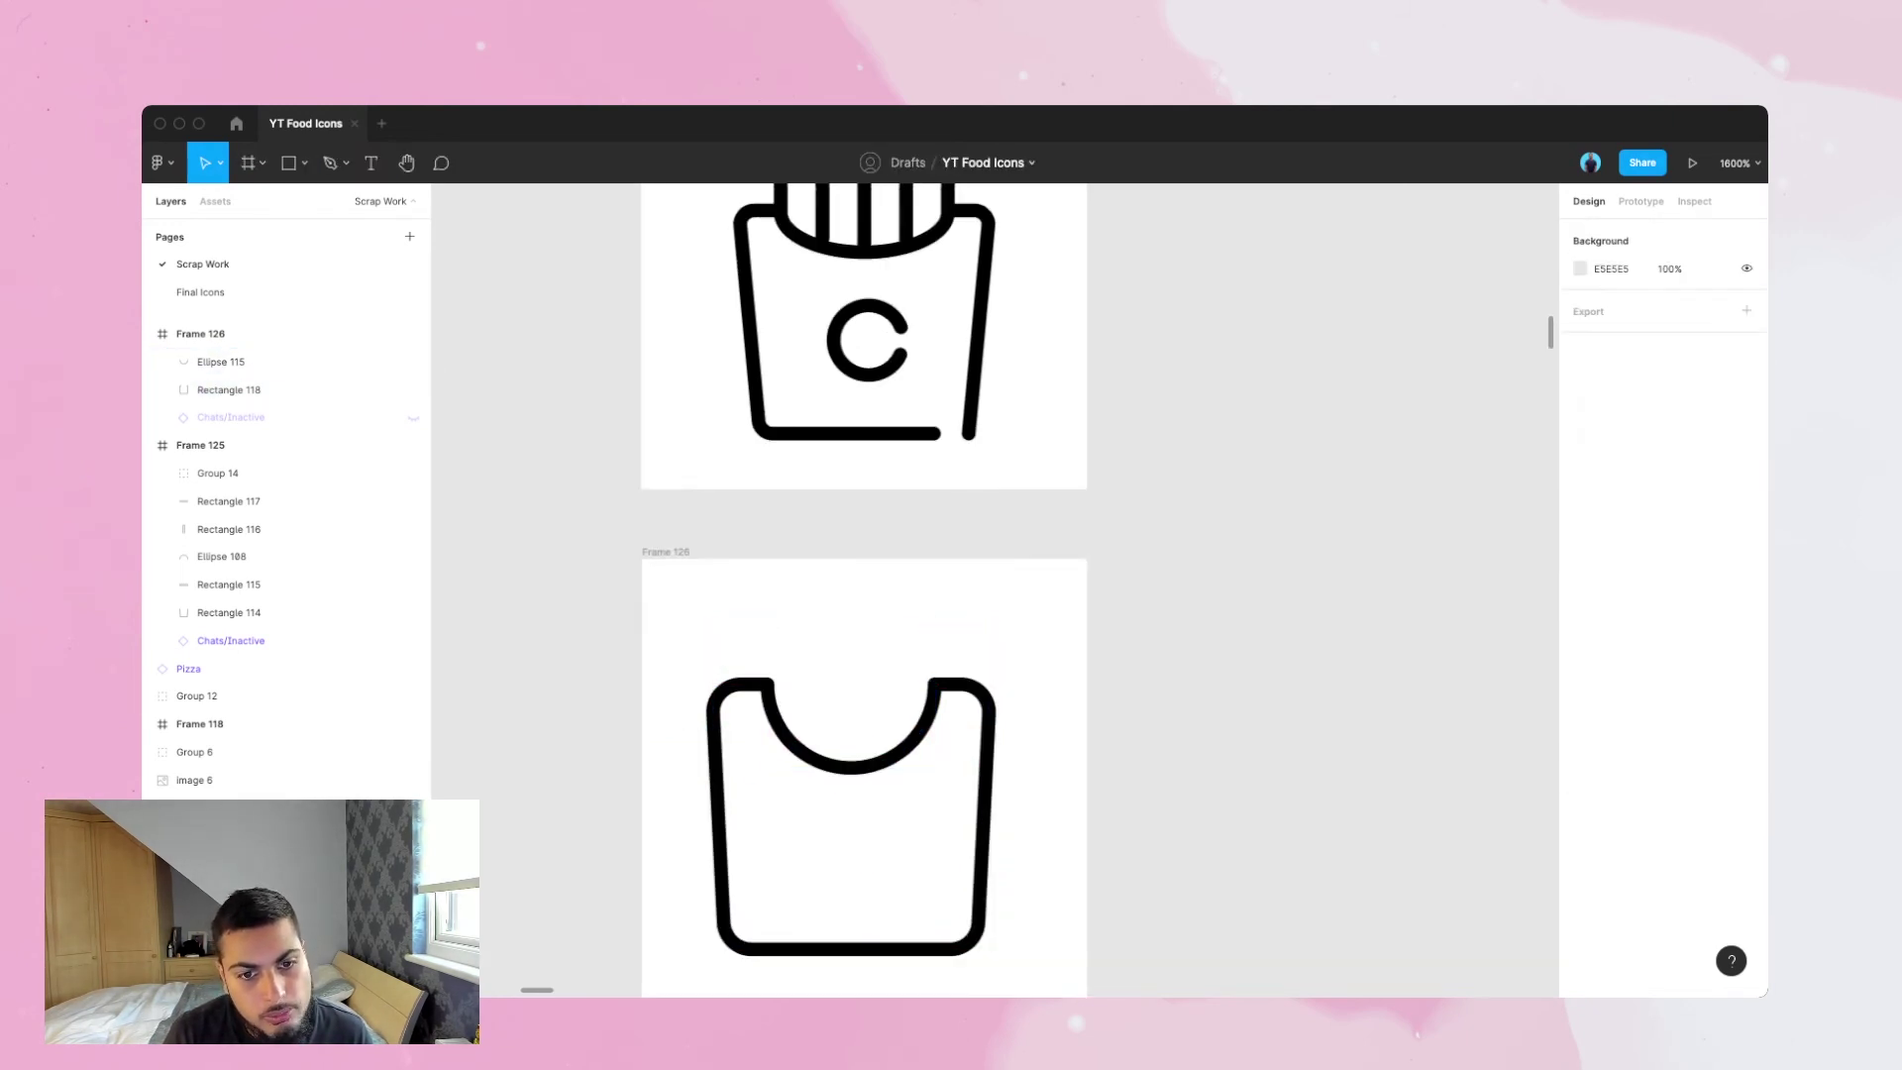
- Draw a fry rectangle about 3 × 9 px above the arc's left side, with a stroke and no fill
{"action": "scroll", "coordinate": [864, 634], "scroll_direction": "down", "scroll_amount": 2}
{"action": "scroll", "coordinate": [864, 634], "scroll_direction": "up", "scroll_amount": 1}
{"action": "key", "text": "r"}
{"action": "mouse_move", "coordinate": [790, 607]}
{"action": "left_mouse_down"}
{"action": "mouse_move", "coordinate": [846, 719]}
{"action": "mouse_move", "coordinate": [832, 733]}
{"action": "left_mouse_up"}
{"action": "left_click", "coordinate": [1746, 655]}
{"action": "left_click", "coordinate": [1746, 612]}
{"action": "left_click_drag", "start_coordinate": [811, 669], "coordinate": [811, 670]}
{"action": "left_click_drag", "start_coordinate": [832, 733], "coordinate": [846, 774]}
{"action": "key", "text": "super+z"}
- Place a second fry to the right of the first and make the first fry about 11 px tall
{"action": "left_click_drag", "start_coordinate": [811, 670], "coordinate": [798, 733]}
{"action": "left_click", "coordinate": [812, 669]}
{"action": "key", "text": "Escape"}
{"action": "left_click", "coordinate": [797, 641]}
{"action": "key", "text": "Escape"}
- Pull two fries out of the Frame 123 icon to examine how they are built, and undo both moves
{"action": "scroll", "coordinate": [874, 594], "scroll_direction": "up", "scroll_amount": 3}
{"action": "left_click", "coordinate": [796, 460]}
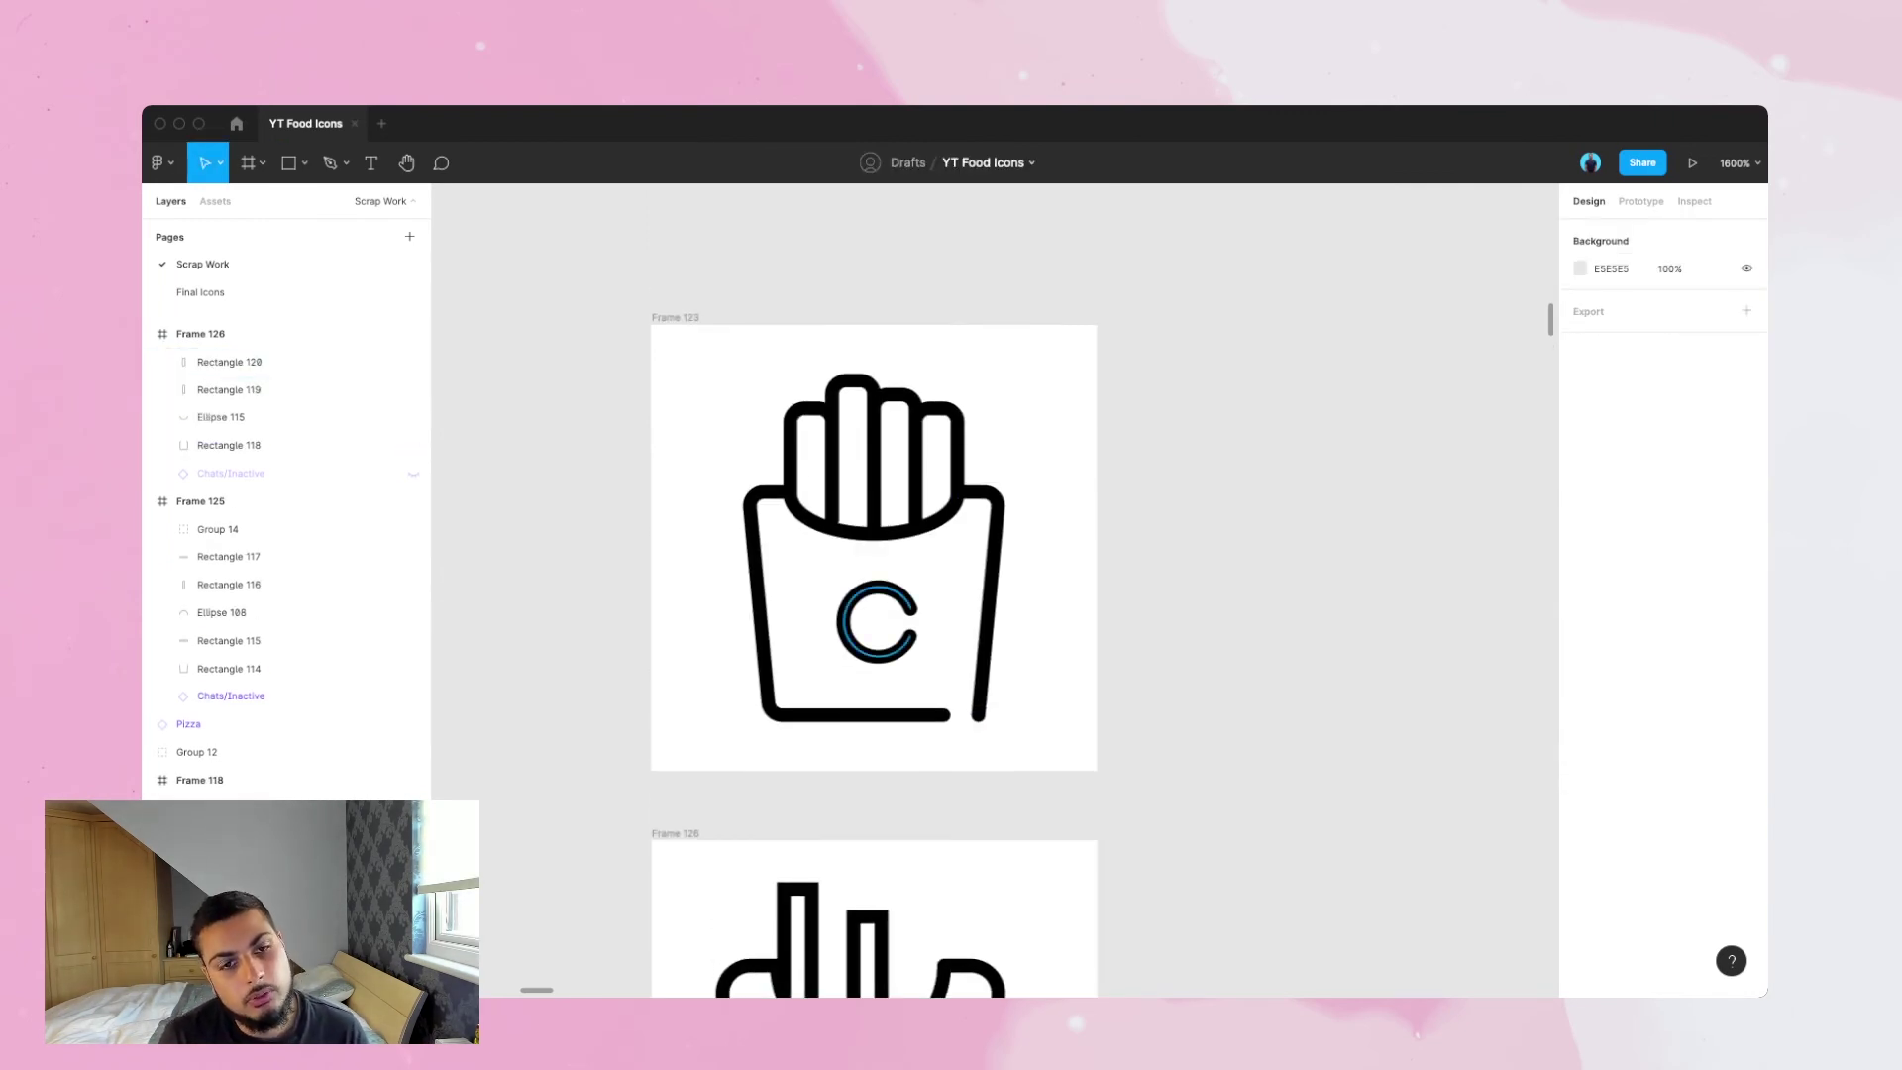
{"action": "left_click_drag", "start_coordinate": [796, 460], "coordinate": [1338, 460]}
{"action": "left_click_drag", "start_coordinate": [853, 381], "coordinate": [1233, 401]}
{"action": "key", "text": "super+z"}
{"action": "key", "text": "super+z"}
- Add a point on the first fry's left edge at X 9, Y 11, near the box's rim
{"action": "scroll", "coordinate": [874, 644], "scroll_direction": "down", "scroll_amount": 3}
{"action": "double_click", "coordinate": [792, 644]}
{"action": "key", "text": "p"}
{"action": "left_click", "coordinate": [783, 676]}
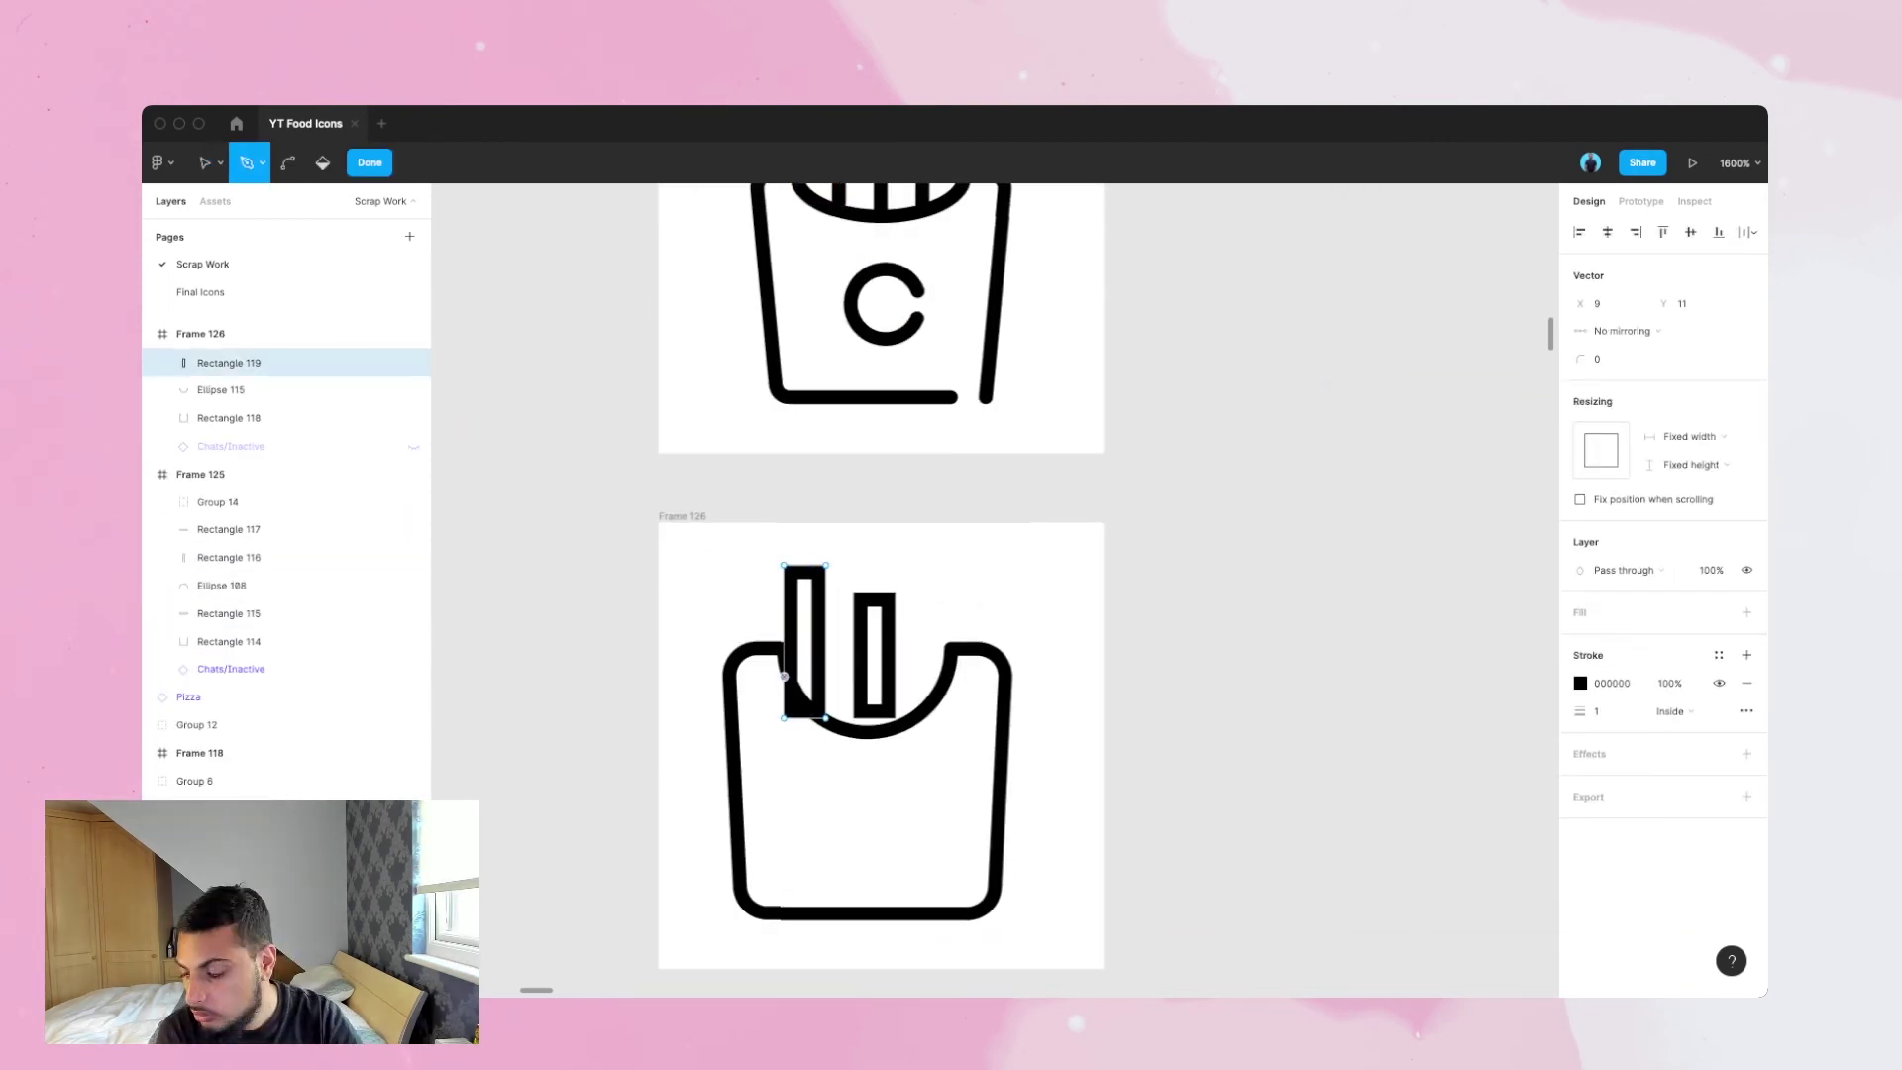
{"action": "key", "text": "Escape"}
{"action": "key", "text": "Escape"}
- Delete the left edge of the first fry's outline
{"action": "key", "text": "super+minus"}
{"action": "key", "text": "super+minus"}
{"action": "key", "text": "super+minus"}
{"action": "key", "text": "super+plus"}
{"action": "key", "text": "Escape"}
{"action": "scroll", "coordinate": [994, 590], "scroll_direction": "right", "scroll_amount": 1}
{"action": "scroll", "coordinate": [897, 634], "scroll_direction": "up", "scroll_amount": 1}
{"action": "key", "text": "super+plus"}
{"action": "key", "text": "super+plus"}
{"action": "scroll", "coordinate": [897, 634], "scroll_direction": "down", "scroll_amount": 2}
{"action": "scroll", "coordinate": [882, 614], "scroll_direction": "left", "scroll_amount": 2}
{"action": "double_click", "coordinate": [826, 565]}
{"action": "key", "text": "BackSpace"}
{"action": "scroll", "coordinate": [901, 589], "scroll_direction": "up", "scroll_amount": 2}
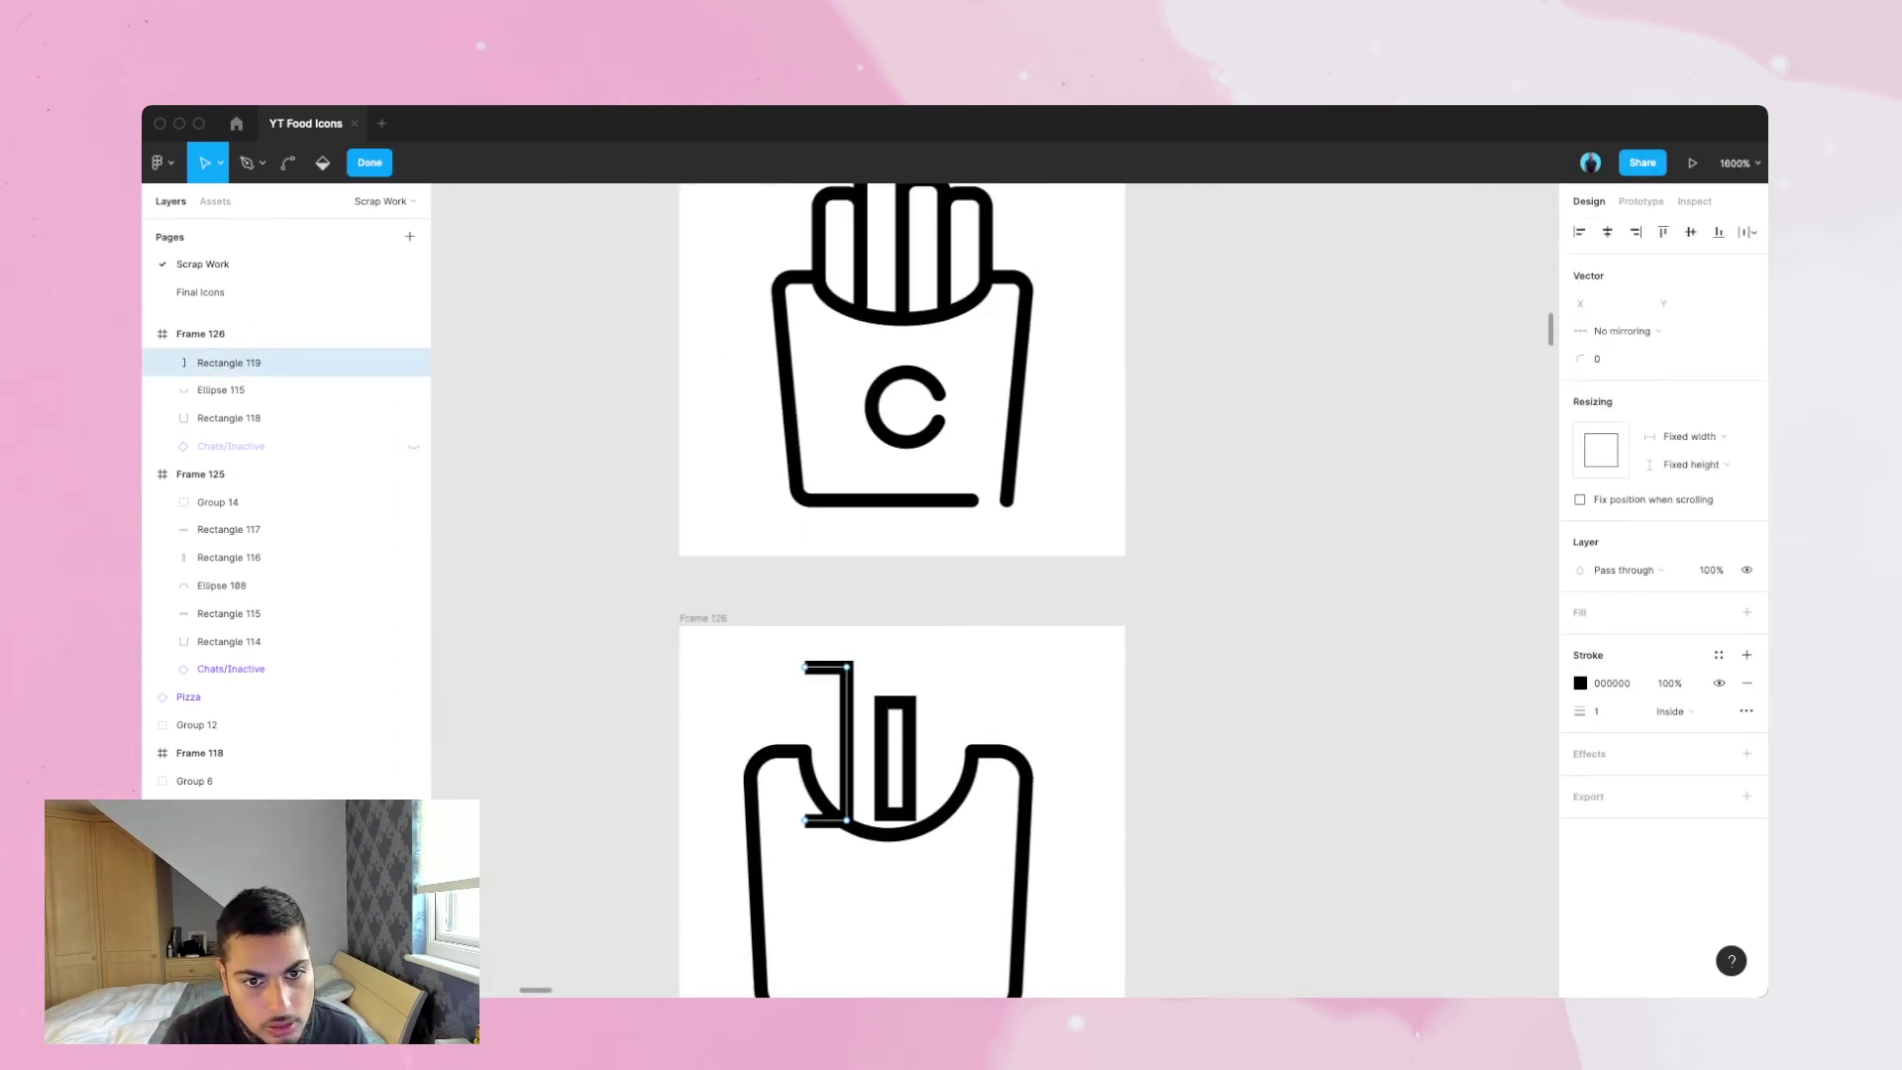
{"action": "key", "text": "Escape"}
- Move the second fry about 2 px right and 2 px up, and round the first fry's corners with radius 1
{"action": "left_click_drag", "start_coordinate": [881, 757], "coordinate": [909, 730]}
{"action": "key", "text": "Escape"}
{"action": "left_click", "coordinate": [825, 813]}
{"action": "key", "text": "Escape"}
- Rework the first fry's outline so its left side ends at the box's rim, and remove its bottom edge
{"action": "left_click", "coordinate": [229, 389]}
{"action": "key", "text": "Return"}
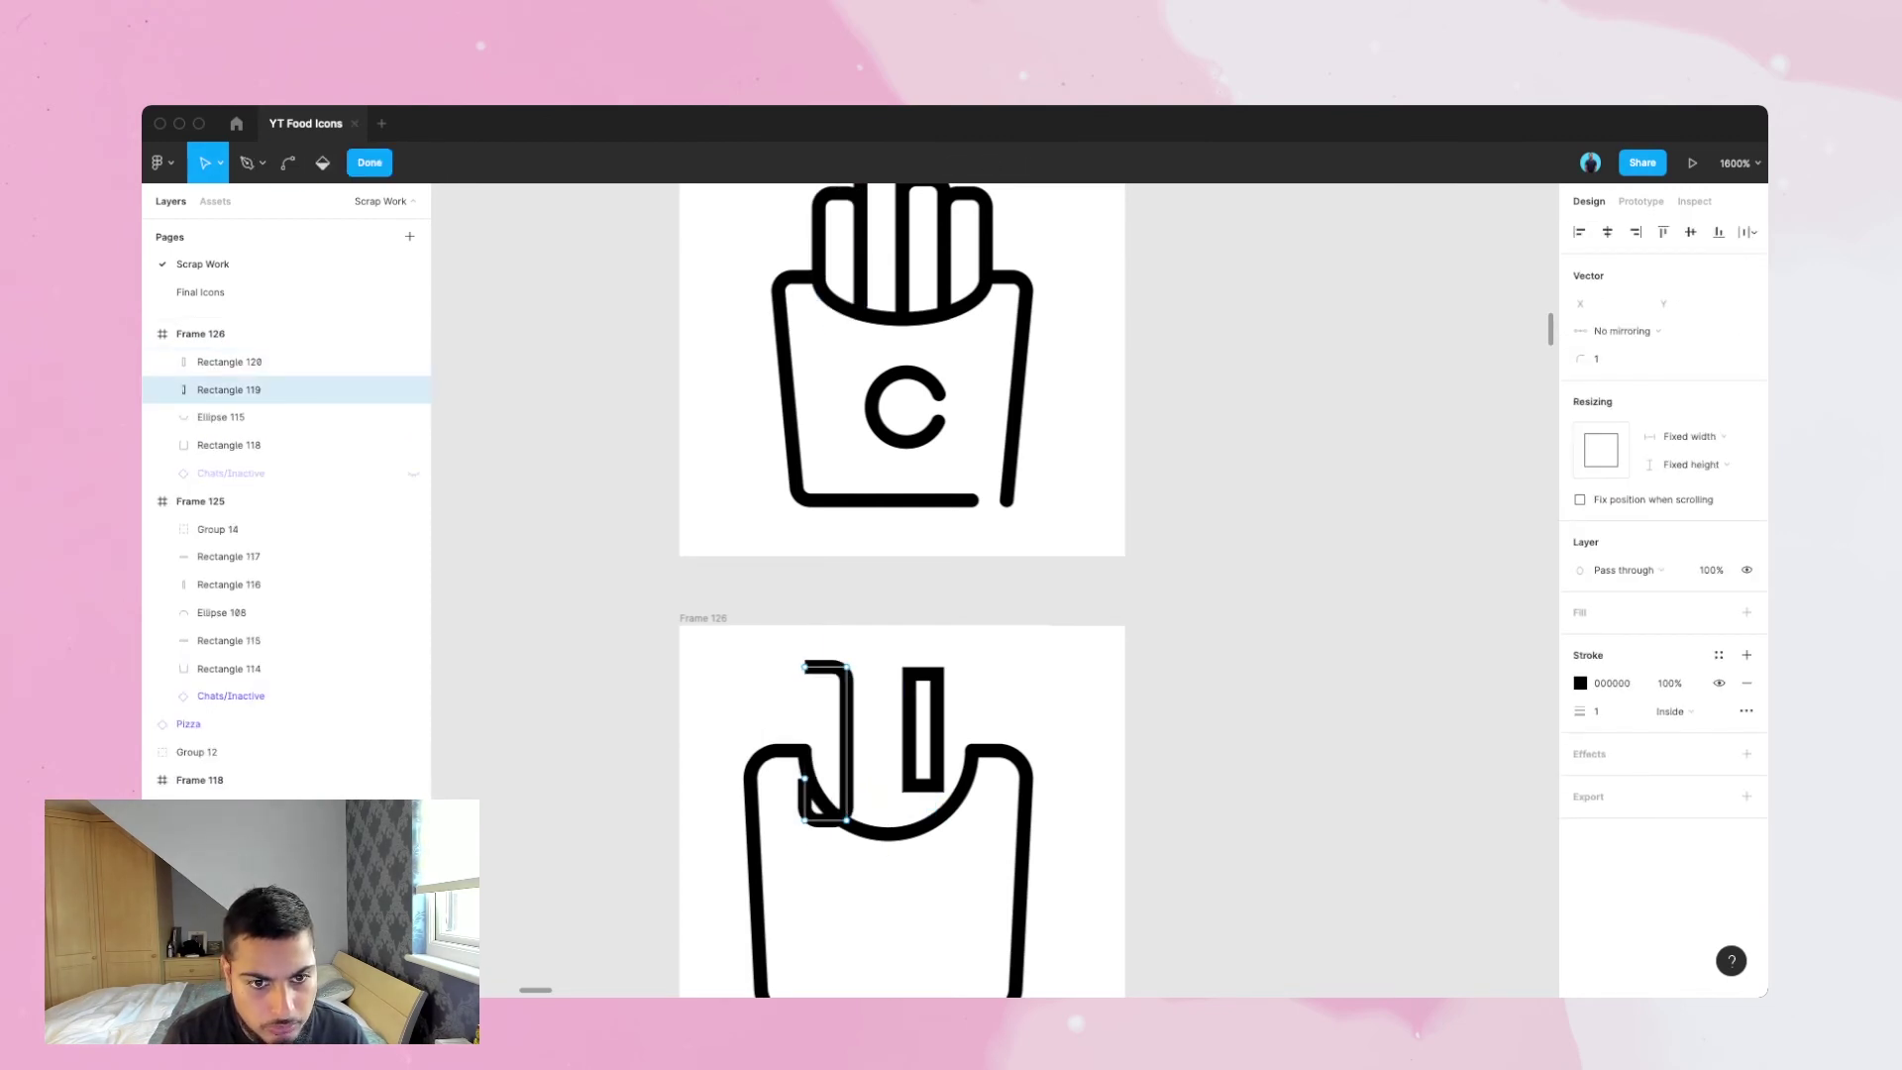
{"action": "key", "text": "p"}
{"action": "key", "text": "Escape"}
{"action": "key", "text": "Return"}
{"action": "left_click", "coordinate": [805, 750]}
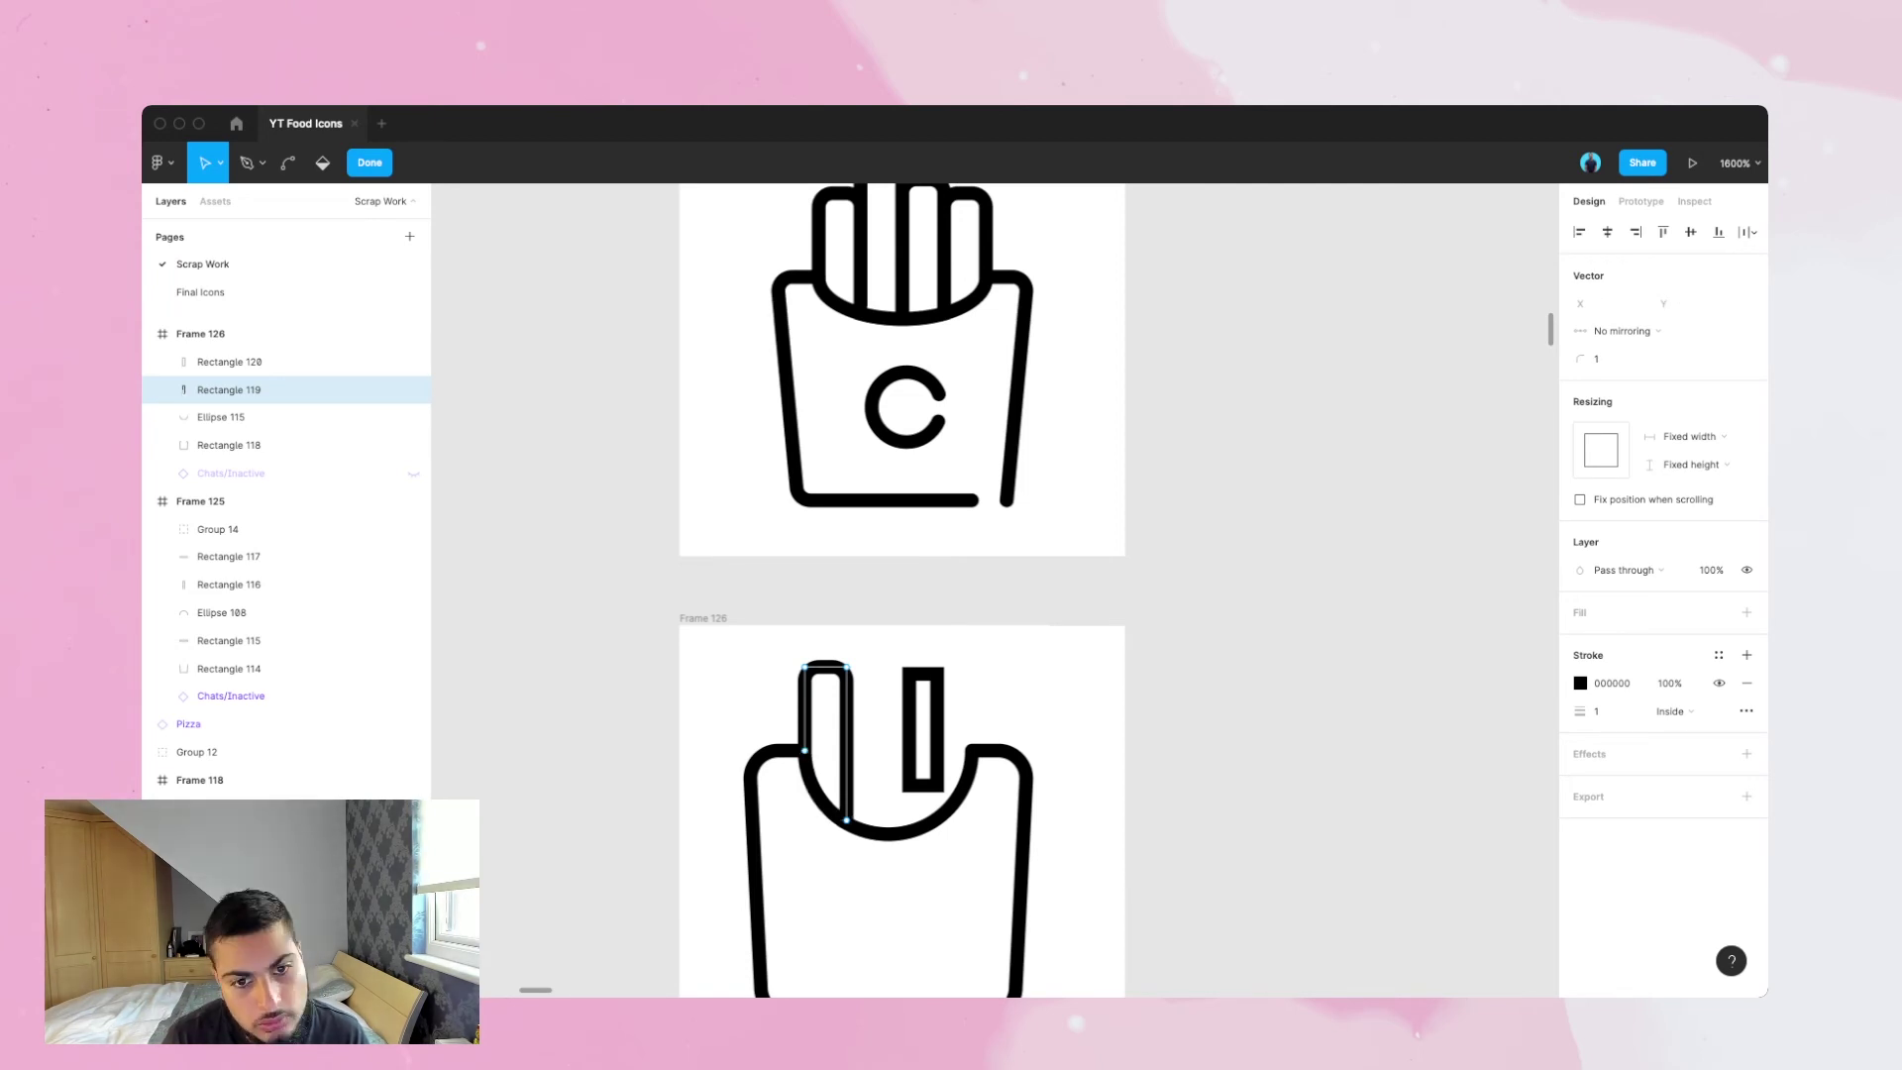
{"action": "key", "text": "Escape"}
- Place the second fry beside the first at X 12, Y 2 with corner radius 2, and stretch it down to the box's rim
{"action": "left_click", "coordinate": [867, 738]}
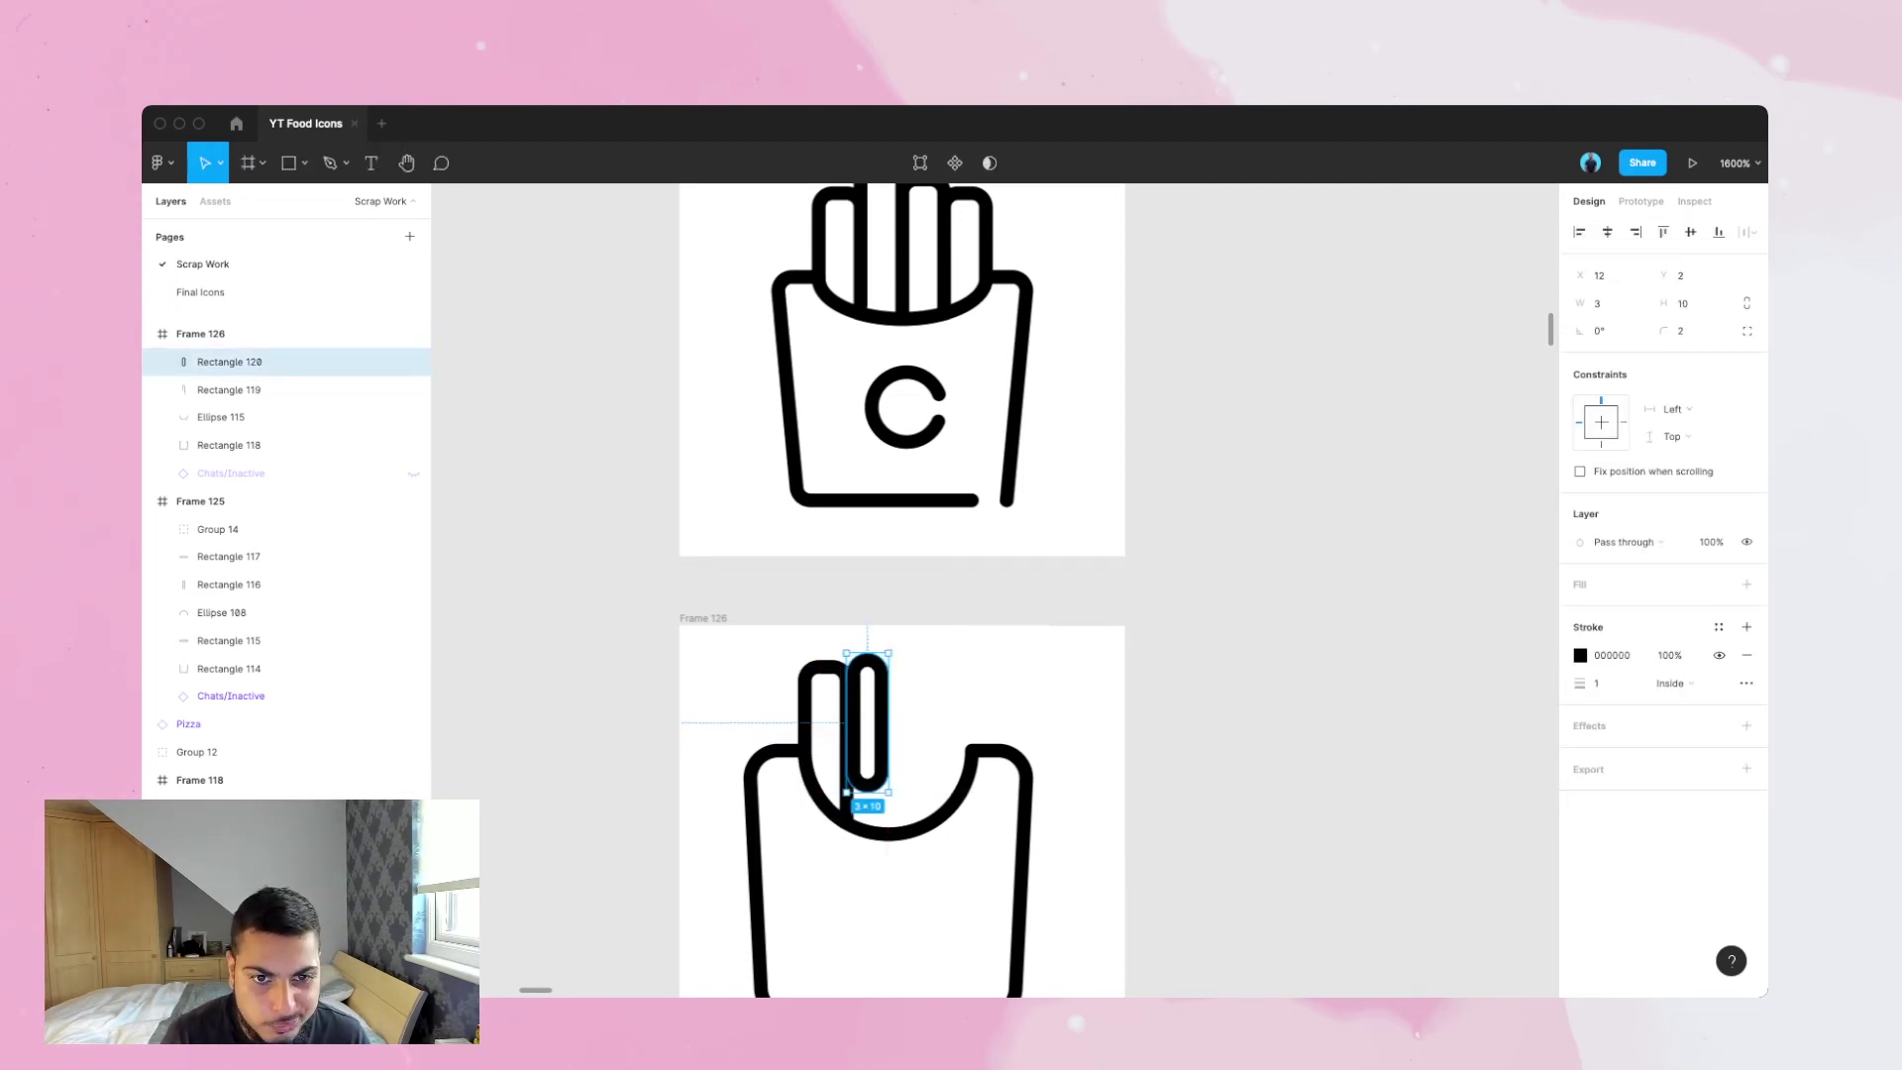
{"action": "left_click_drag", "start_coordinate": [867, 792], "coordinate": [866, 834]}
{"action": "left_click", "coordinate": [826, 743]}
{"action": "left_click", "coordinate": [866, 751]}
- Trim the lower part of the second fry's outline and bring its right edge down to the box's curved rim
{"action": "key", "text": "Return"}
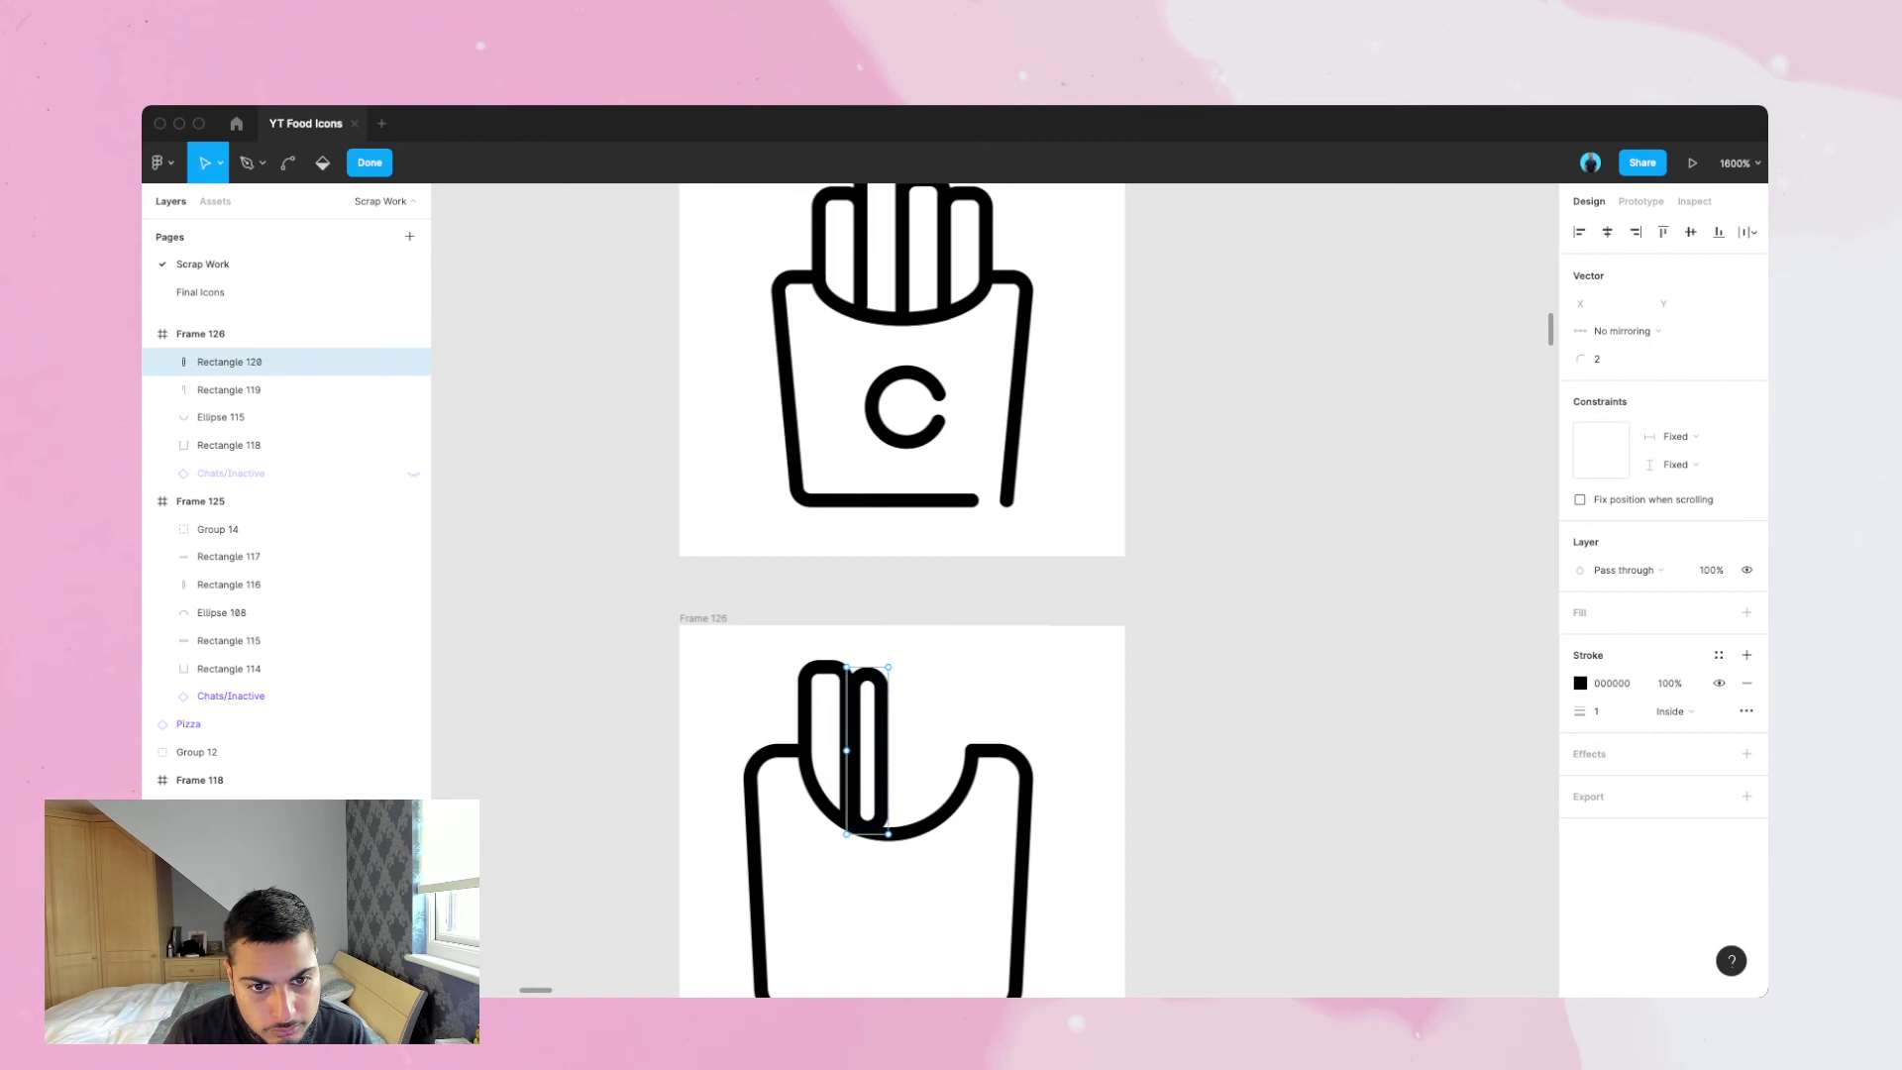
{"action": "key", "text": "Escape"}
{"action": "key", "text": "Escape"}
{"action": "mouse_move", "coordinate": [882, 751]}
{"action": "left_mouse_down"}
{"action": "mouse_move", "coordinate": [910, 750]}
{"action": "mouse_move", "coordinate": [868, 743]}
{"action": "left_mouse_up"}
{"action": "key", "text": "Delete"}
{"action": "left_click", "coordinate": [826, 743]}
{"action": "key", "text": "Return"}
{"action": "left_click_drag", "start_coordinate": [888, 820], "coordinate": [889, 834]}
{"action": "key", "text": "Escape"}
{"action": "key", "text": "Escape"}
- Delete the left edge of the second fry's outline, where it overlaps the first fry
{"action": "double_click", "coordinate": [888, 743]}
{"action": "left_click", "coordinate": [847, 750]}
{"action": "key", "text": "Delete"}
{"action": "key", "text": "Escape"}
{"action": "key", "text": "Escape"}
- Raise the second fry's top edge by about 1 px
{"action": "scroll", "coordinate": [888, 743], "scroll_direction": "up", "scroll_amount": 1}
{"action": "left_click", "coordinate": [889, 772]}
{"action": "left_click_drag", "start_coordinate": [867, 720], "coordinate": [867, 706]}
{"action": "key", "text": "Escape"}
{"action": "double_click", "coordinate": [888, 772]}
{"action": "key", "text": "Escape"}
{"action": "key", "text": "Escape"}
{"action": "left_click", "coordinate": [888, 773]}
{"action": "key", "text": "Return"}
{"action": "key", "text": "Escape"}
- Add mirrored copies of the two fries in the right half of the box's opening
{"action": "left_click_drag", "start_coordinate": [866, 773], "coordinate": [949, 763]}
{"action": "left_click", "coordinate": [804, 762]}
{"action": "left_click", "coordinate": [928, 772]}
- Shorten the outer edge of the fourth fry so it ends at the box's rim
{"action": "left_click", "coordinate": [970, 772]}
{"action": "key", "text": "Return"}
{"action": "left_click_drag", "start_coordinate": [970, 872], "coordinate": [970, 817]}
{"action": "key", "text": "Escape"}
{"action": "key", "text": "Escape"}
{"action": "double_click", "coordinate": [928, 772]}
{"action": "key", "text": "Escape"}
{"action": "key", "text": "Escape"}
{"action": "left_click", "coordinate": [969, 772]}
{"action": "key", "text": "Return"}
{"action": "key", "text": "Escape"}
{"action": "key", "text": "Escape"}
- Nudge the outer fries down 1 px so they sit lower than the two middle fries
{"action": "key", "text": "super+minus"}
{"action": "scroll", "coordinate": [921, 694], "scroll_direction": "up", "scroll_amount": 1}
{"action": "left_click", "coordinate": [908, 705]}
{"action": "key", "text": "Down"}
{"action": "left_click", "coordinate": [972, 700]}
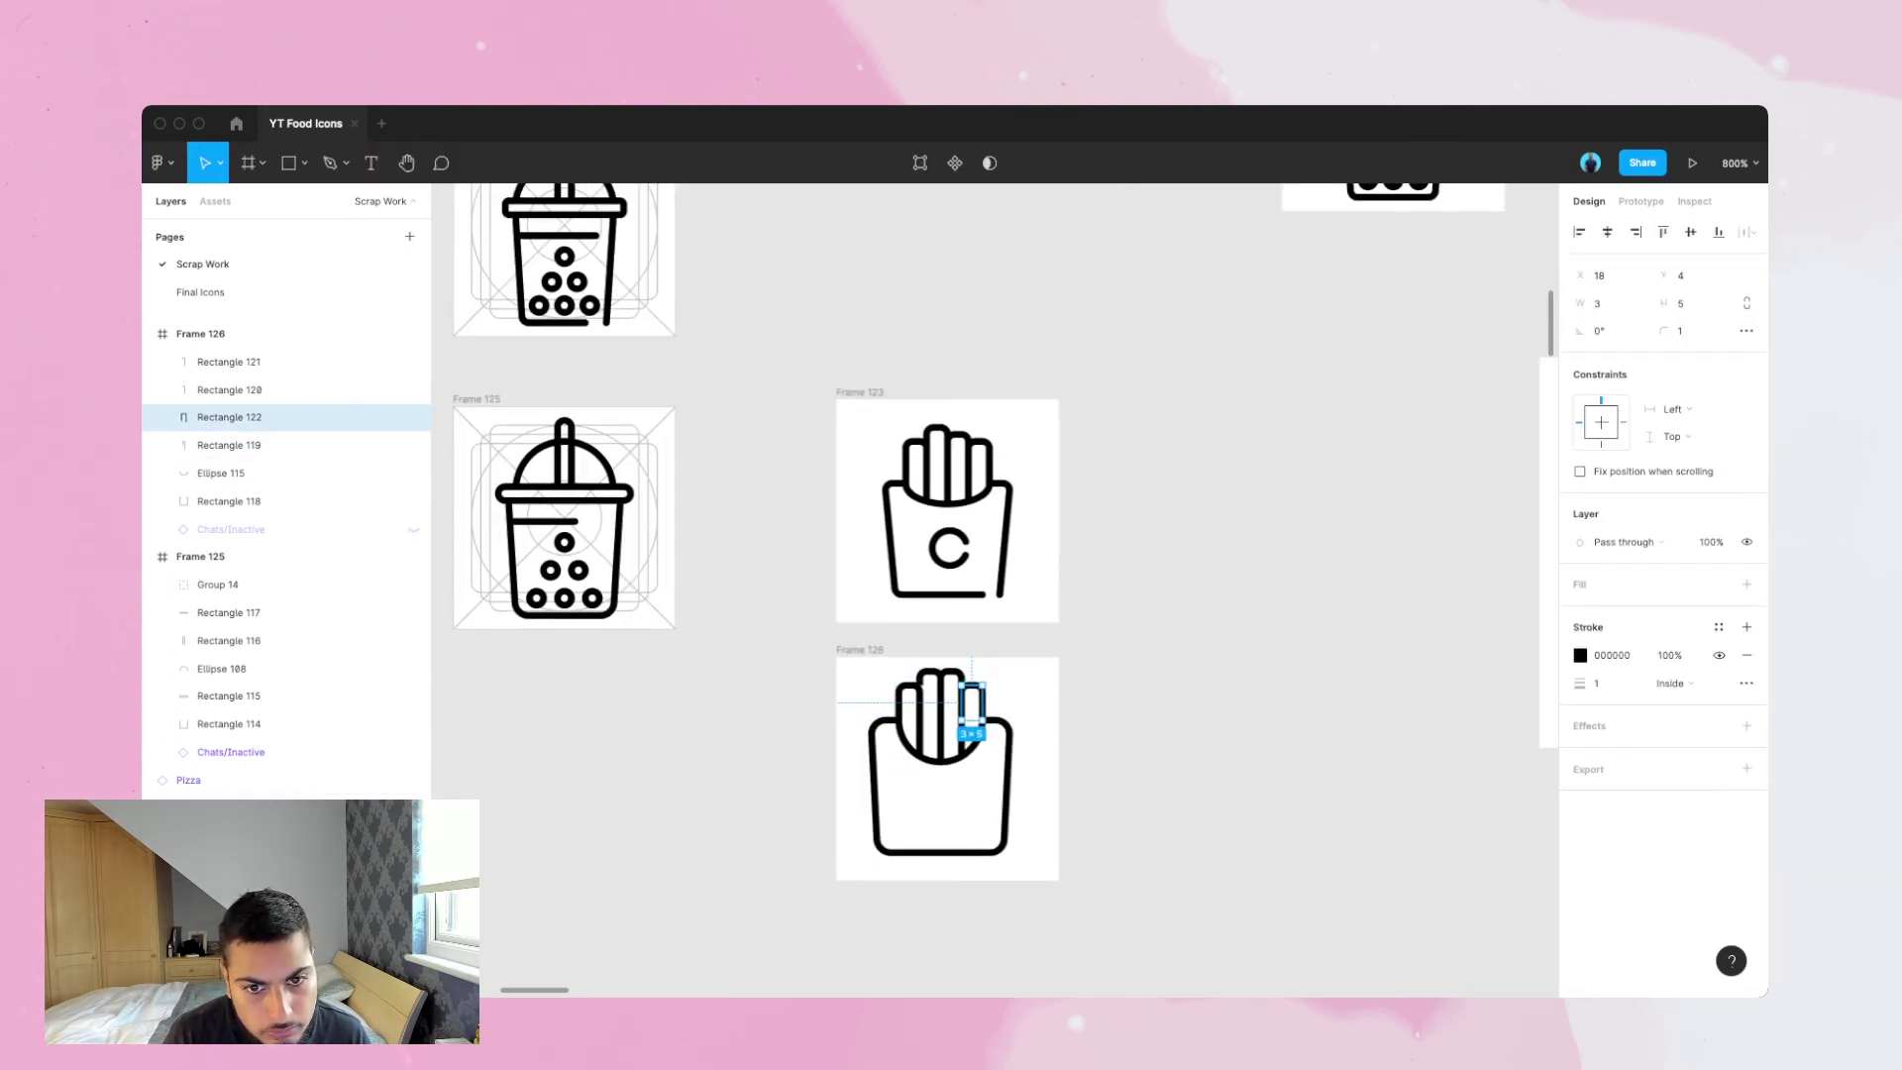
{"action": "key", "text": "Escape"}
- Raise the lower end of the first fry's right edge by about 1 px to meet the box's rim
{"action": "key", "text": "super+equal"}
{"action": "double_click", "coordinate": [868, 804]}
{"action": "left_click_drag", "start_coordinate": [848, 986], "coordinate": [848, 971]}
{"action": "key", "text": "Escape"}
{"action": "key", "text": "Escape"}
- Nudge the whole fries icon in Frame 126 down 1 px and right 1 px
{"action": "scroll", "coordinate": [871, 792], "scroll_direction": "down", "scroll_amount": 3}
{"action": "left_click_drag", "start_coordinate": [619, 507], "coordinate": [1134, 921]}
{"action": "key", "text": "alt"}
{"action": "key", "text": "Down"}
{"action": "key", "text": "Right"}
{"action": "key", "text": "Escape"}
- Draw a circle on the front of the fries box in Frame 126 and set its size to 7
{"action": "scroll", "coordinate": [903, 595], "scroll_direction": "up", "scroll_amount": 2}
{"action": "scroll", "coordinate": [903, 594], "scroll_direction": "down", "scroll_amount": 2}
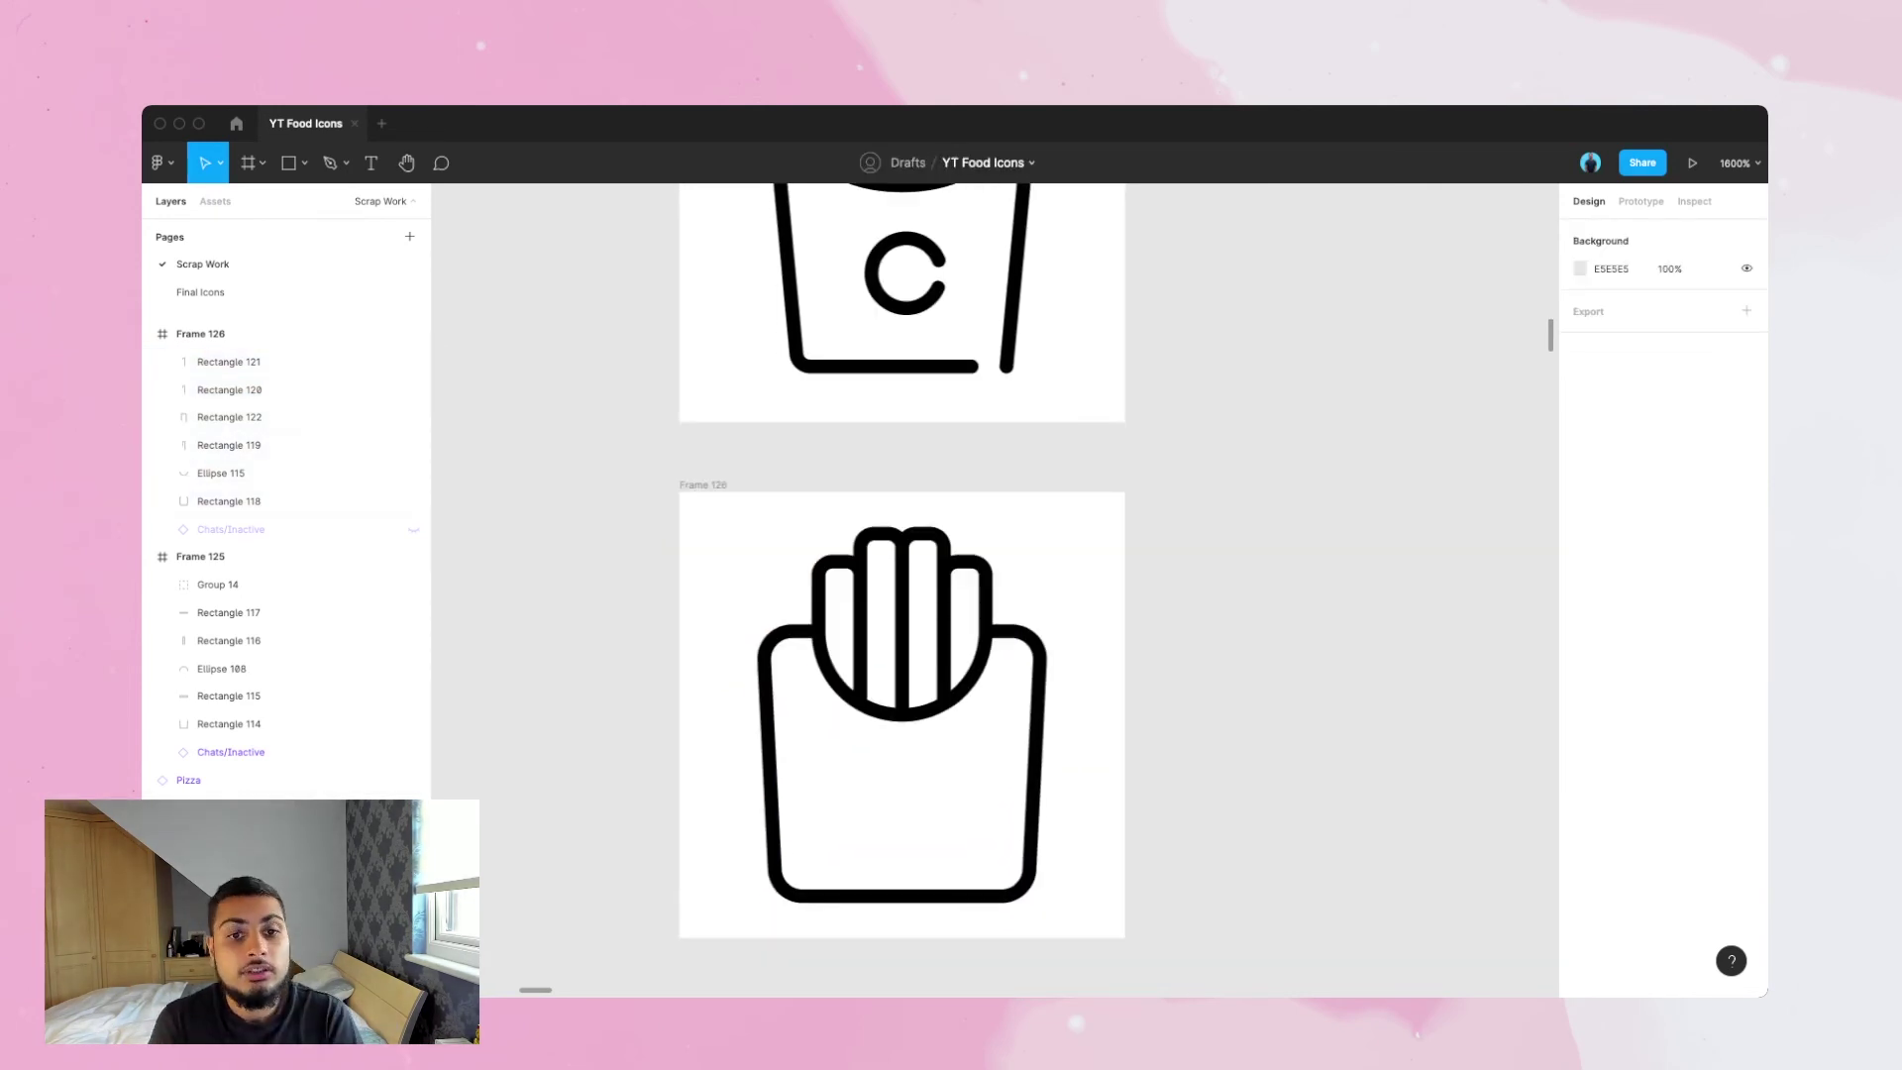
{"action": "scroll", "coordinate": [902, 594], "scroll_direction": "up", "scroll_amount": 2}
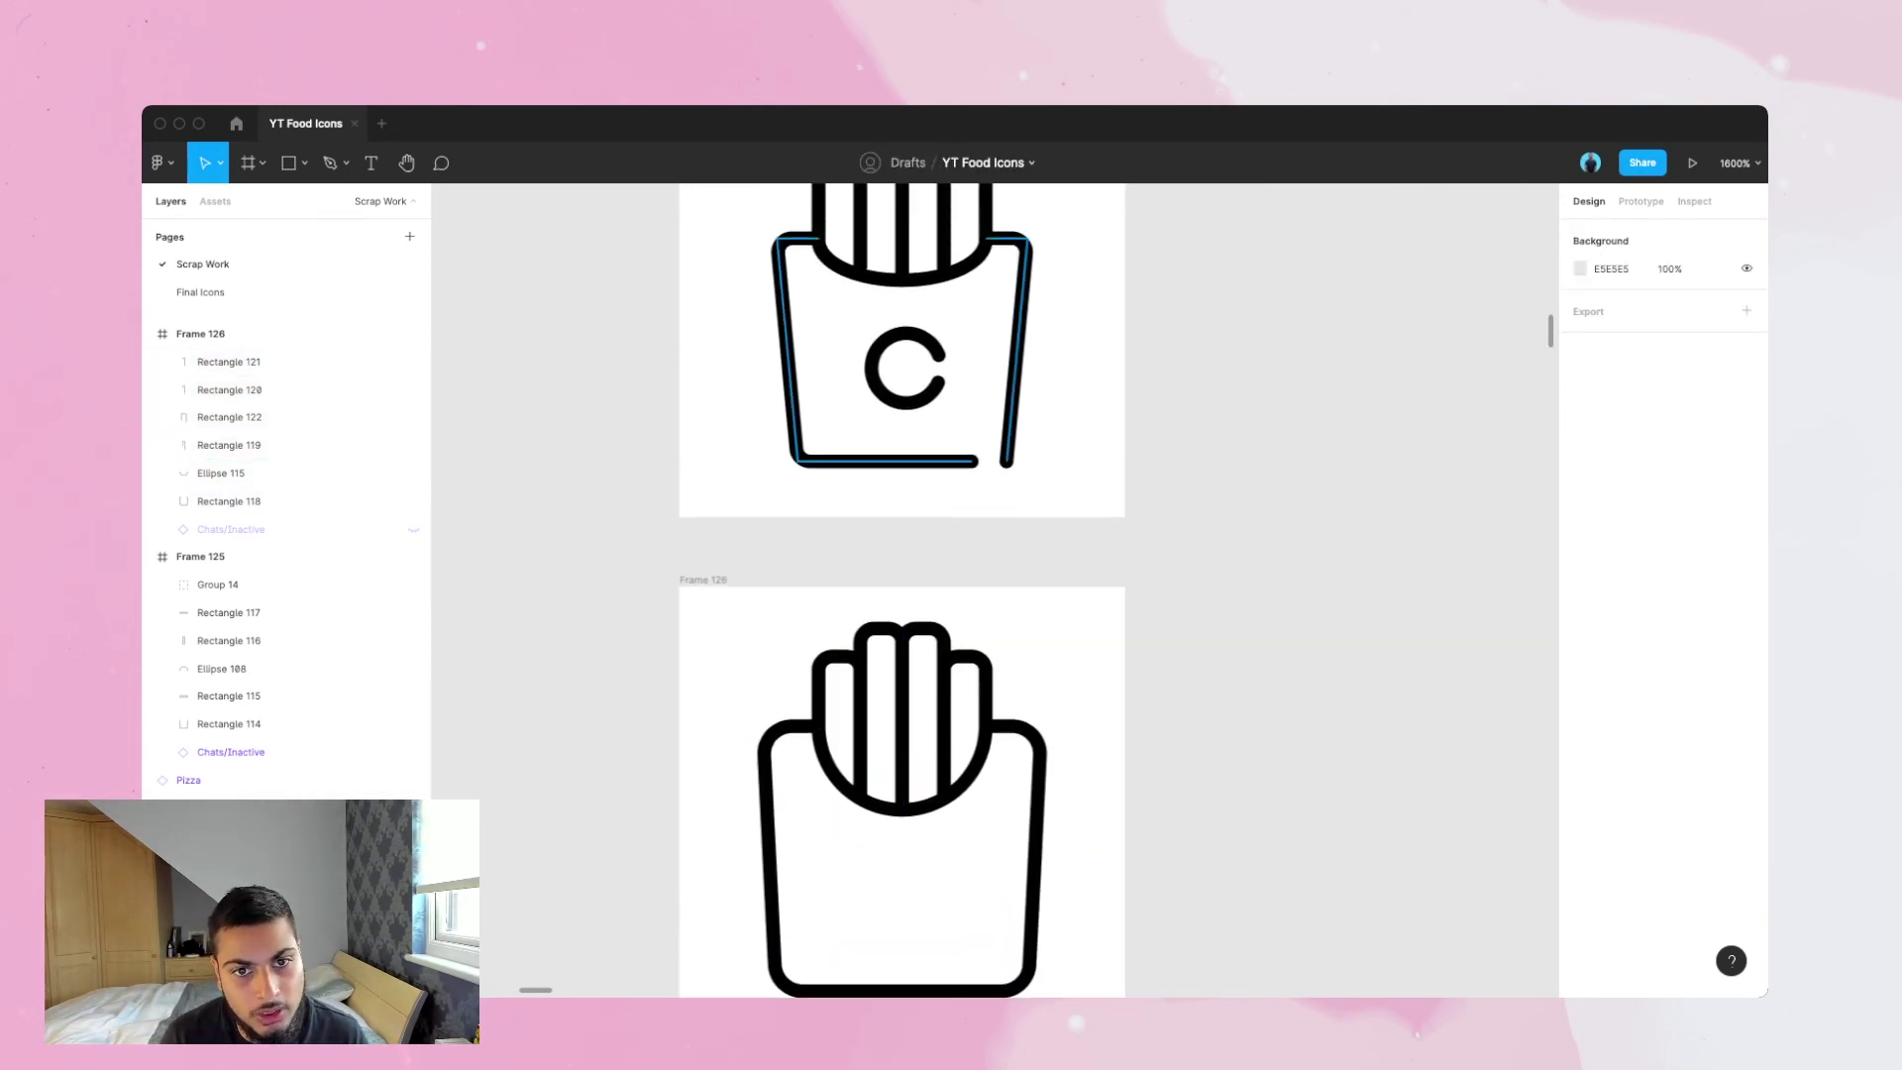
{"action": "scroll", "coordinate": [902, 594], "scroll_direction": "down", "scroll_amount": 3}
{"action": "key", "text": "o"}
{"action": "mouse_move", "coordinate": [902, 751]}
{"action": "left_mouse_down"}
{"action": "mouse_move", "coordinate": [958, 806]}
{"action": "mouse_move", "coordinate": [909, 784]}
{"action": "left_mouse_up"}
{"action": "type", "text": "7"}
{"action": "key", "text": "Return"}
{"action": "left_click", "coordinate": [1228, 683]}
- Nudge the circle down and set its X position to 12.5
{"action": "key", "text": "alt"}
{"action": "key", "text": "Down"}
{"action": "left_click", "coordinate": [1599, 275]}
{"action": "type", "text": "12.5"}
{"action": "key", "text": "Return"}
{"action": "key", "text": "alt"}
{"action": "key", "text": "Escape"}
- Add two points to the circle's outline, just above and just below its rightmost anchor
{"action": "scroll", "coordinate": [903, 842], "scroll_direction": "up", "scroll_amount": 2}
{"action": "double_click", "coordinate": [902, 870]}
{"action": "key", "text": "super+plus"}
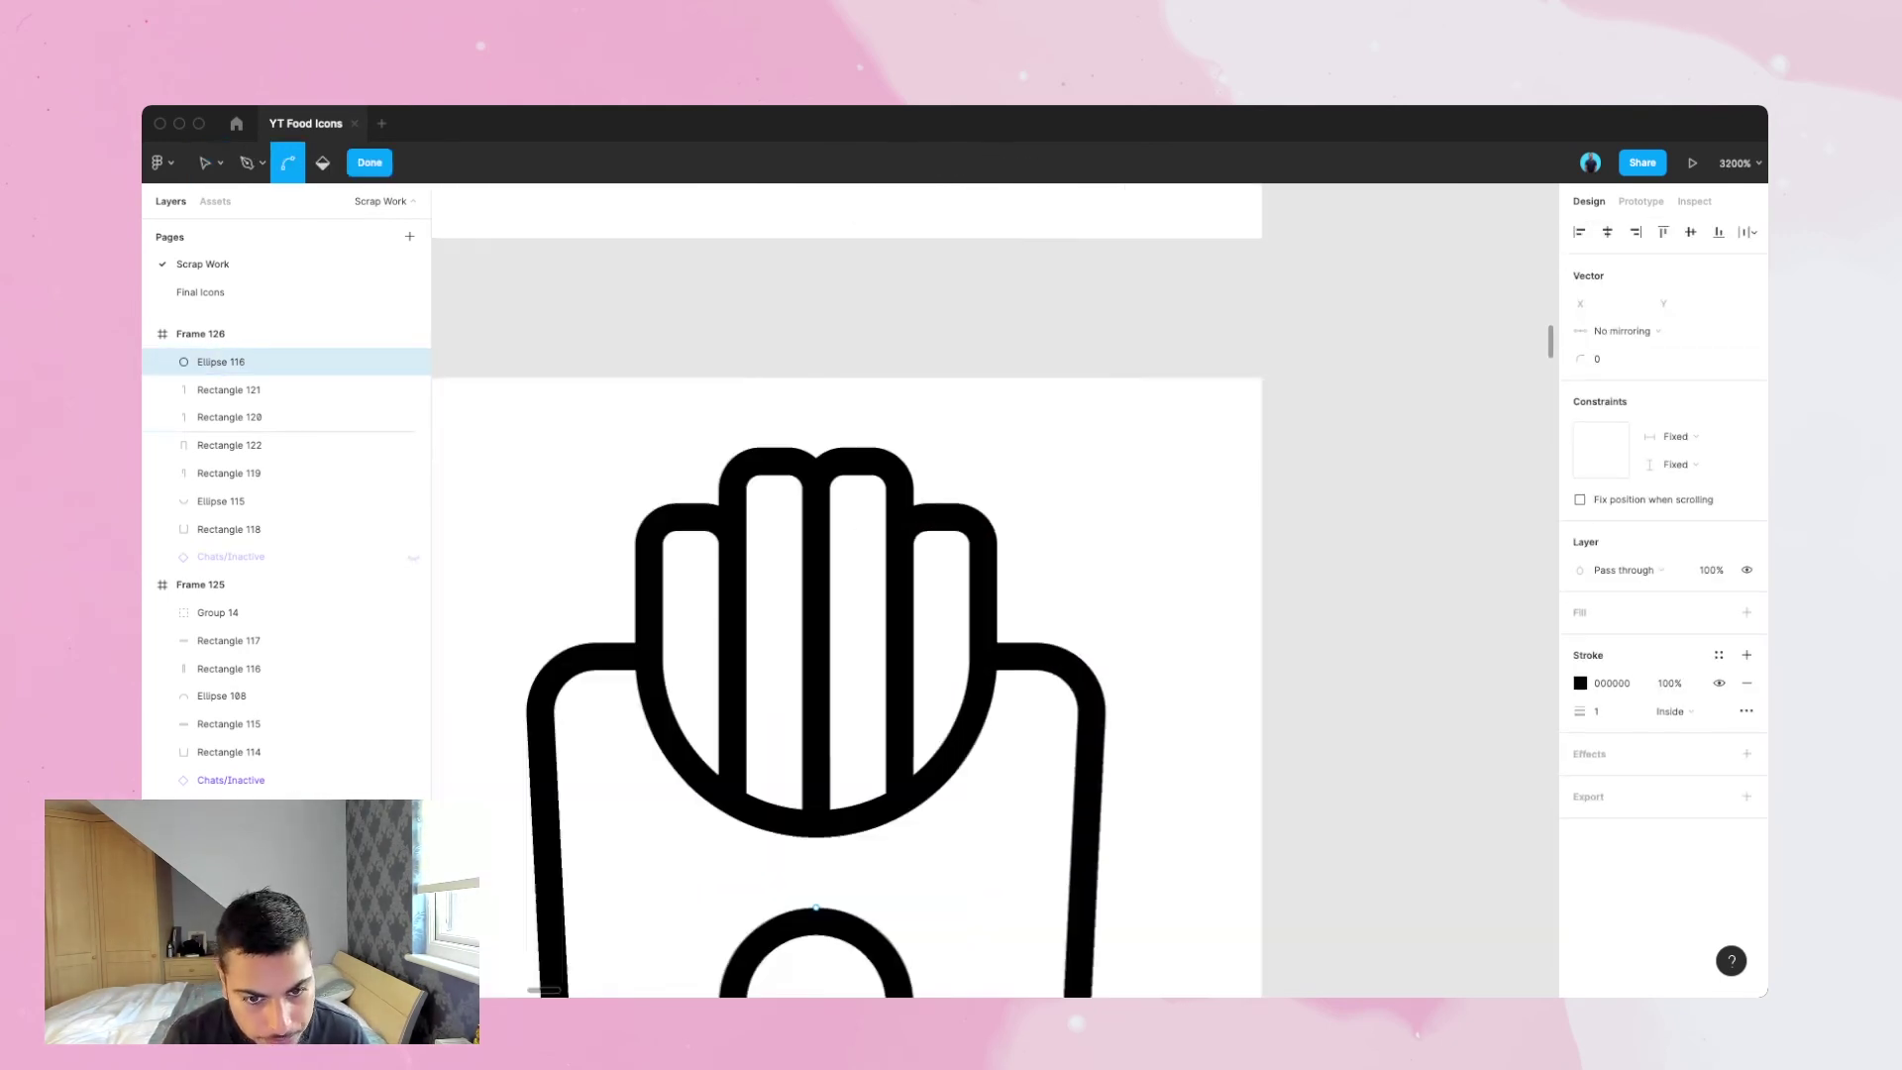
{"action": "scroll", "coordinate": [903, 842], "scroll_direction": "down", "scroll_amount": 3}
{"action": "key", "text": "p"}
{"action": "left_click", "coordinate": [907, 830]}
{"action": "key", "text": "super+plus"}
{"action": "scroll", "coordinate": [909, 812], "scroll_direction": "down", "scroll_amount": 4}
{"action": "left_click", "coordinate": [821, 588]}
- Delete the circle's rightmost anchor to open a gap, and set the stroke cap to Round
{"action": "key", "text": "v"}
{"action": "left_click", "coordinate": [824, 616]}
{"action": "key", "text": "Delete"}
{"action": "left_click", "coordinate": [1746, 711]}
{"action": "left_click", "coordinate": [1382, 783]}
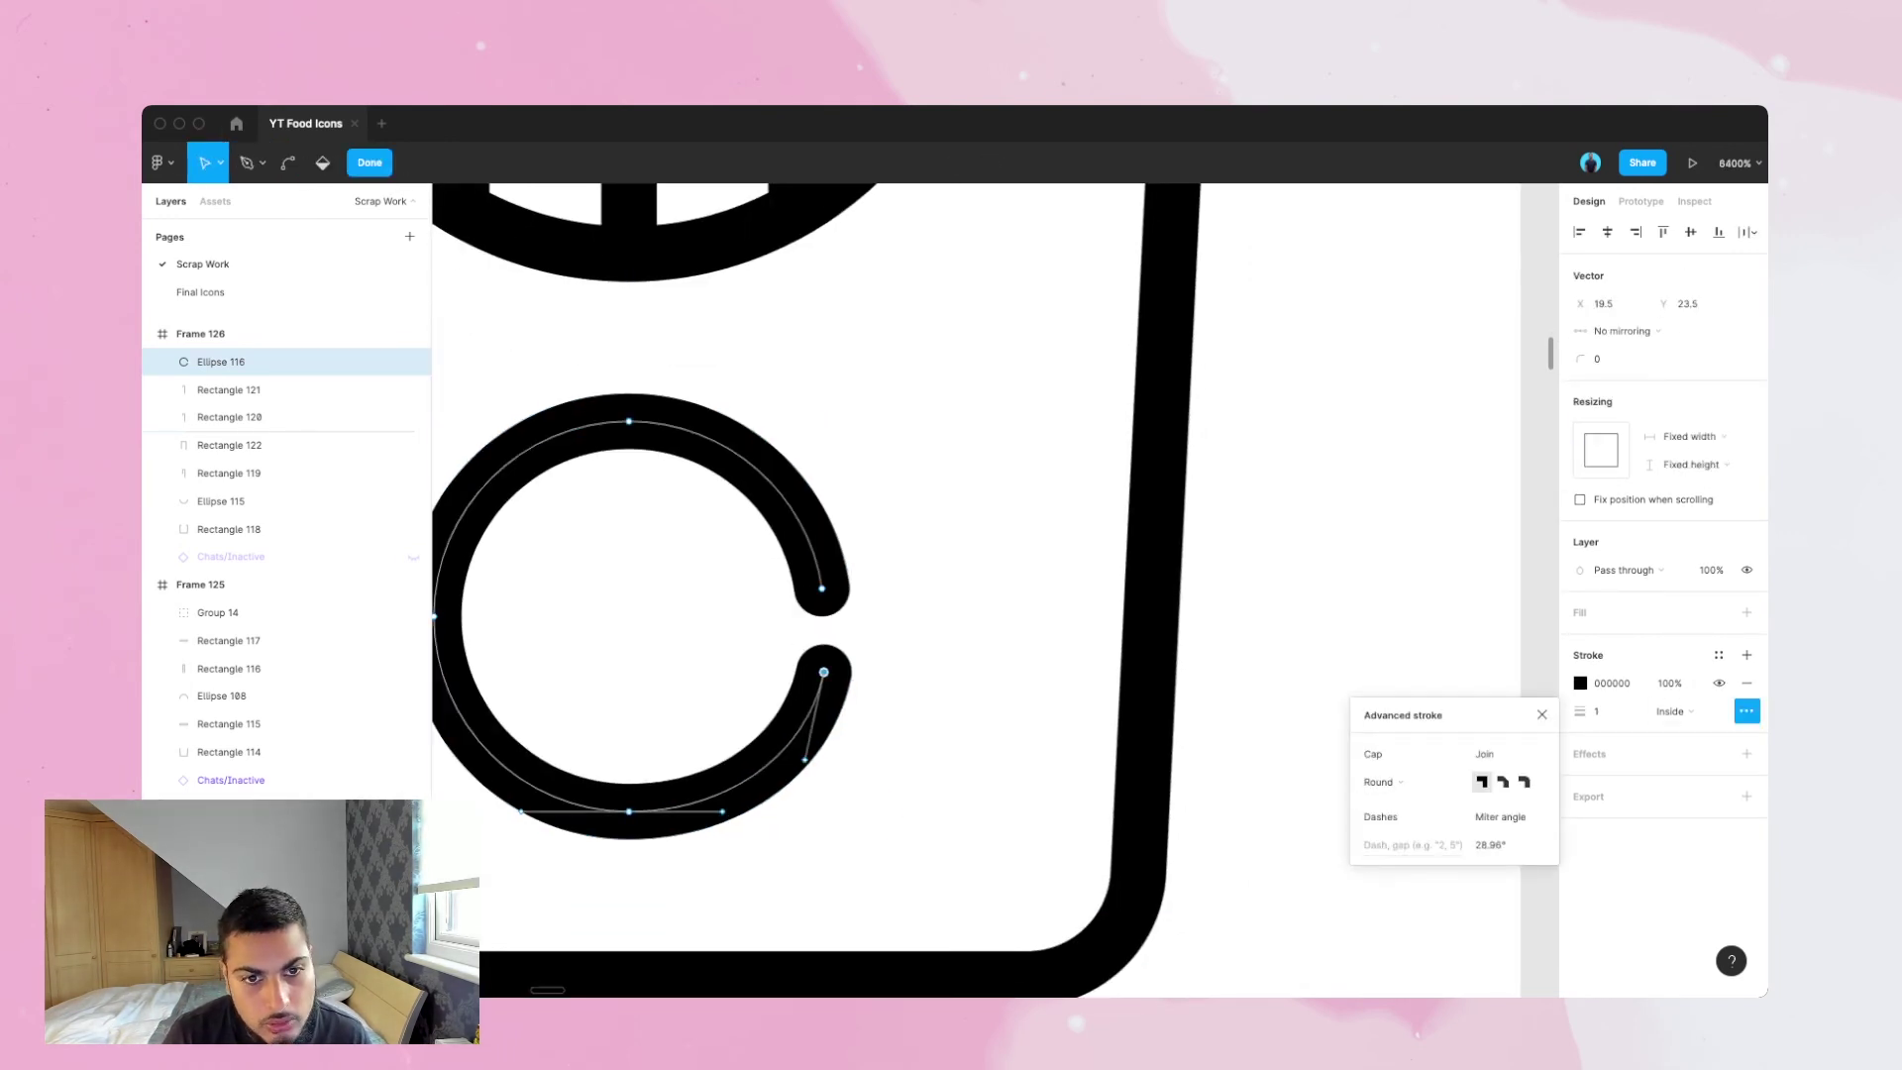
- Undo the last three changes to the circle's outline and stroke
{"action": "key", "text": "Escape"}
{"action": "key", "text": "Escape"}
{"action": "key", "text": "minus"}
{"action": "key", "text": "minus"}
{"action": "key", "text": "minus"}
{"action": "key", "text": "super+plus"}
{"action": "key", "text": "super+plus"}
{"action": "key", "text": "super+z"}
{"action": "key", "text": "super+z"}
{"action": "key", "text": "super+z"}
- Try to move the outline point above the circle's rightmost anchor slightly up, and undo the attempt
{"action": "key", "text": "super+plus"}
{"action": "double_click", "coordinate": [818, 594]}
{"action": "left_click_drag", "start_coordinate": [820, 591], "coordinate": [818, 570]}
{"action": "key", "text": "super+z"}
{"action": "left_click", "coordinate": [824, 616]}
{"action": "key", "text": "super+z"}
{"action": "key", "text": "super+z"}
- Remove the circle's rightmost anchor to form a C shape, and give the open ends Round stroke caps
{"action": "left_click", "coordinate": [824, 616]}
{"action": "key", "text": "Delete"}
{"action": "key", "text": "Escape"}
{"action": "key", "text": "Escape"}
{"action": "key", "text": "super+minus"}
{"action": "key", "text": "super+minus"}
{"action": "left_click", "coordinate": [856, 659]}
{"action": "left_click", "coordinate": [1746, 684]}
{"action": "left_click", "coordinate": [1488, 726]}
{"action": "left_click", "coordinate": [1487, 751]}
- Open the fries box's outline for editing and add a point near the right end of its bottom edge
{"action": "double_click", "coordinate": [1037, 614]}
{"action": "scroll", "coordinate": [902, 594], "scroll_direction": "down", "scroll_amount": 1}
{"action": "key", "text": "Escape"}
{"action": "key", "text": "super+plus"}
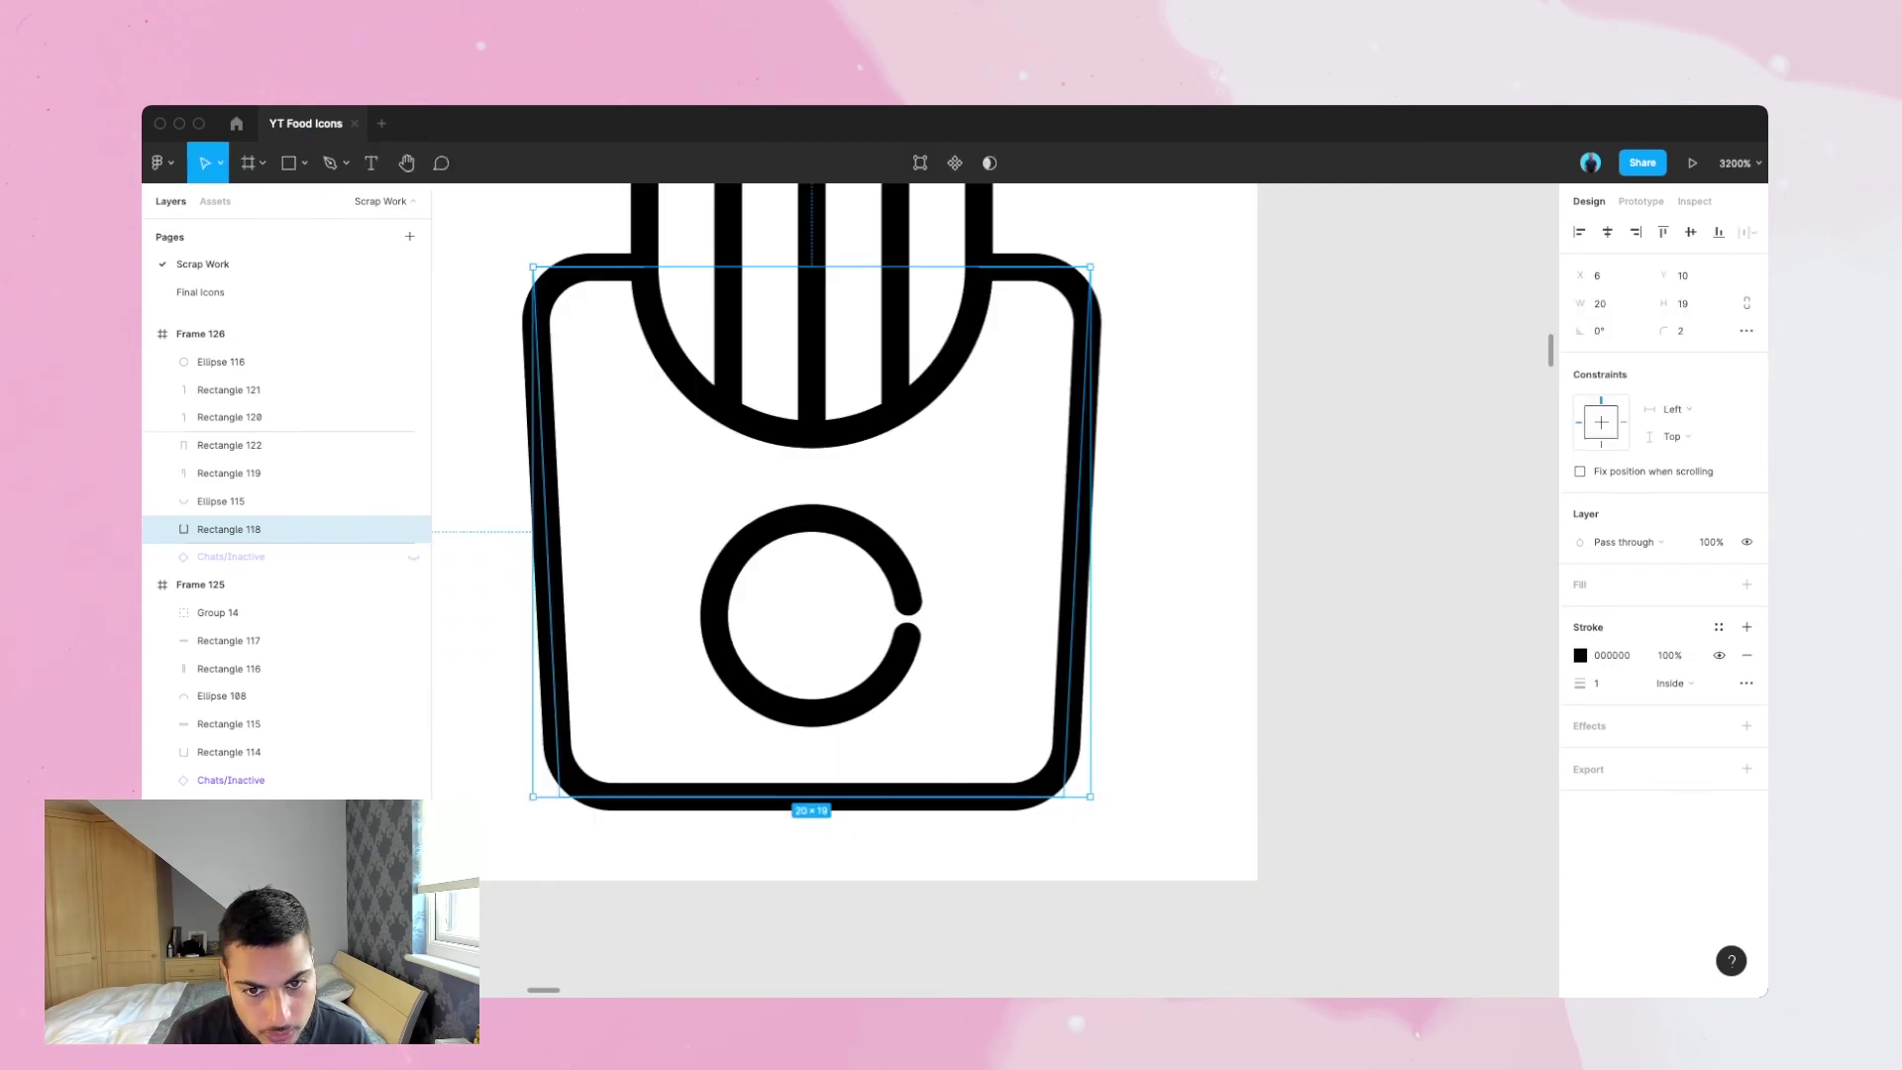
{"action": "key", "text": "Return"}
{"action": "scroll", "coordinate": [843, 589], "scroll_direction": "up", "scroll_amount": 5}
{"action": "scroll", "coordinate": [844, 590], "scroll_direction": "down", "scroll_amount": 6}
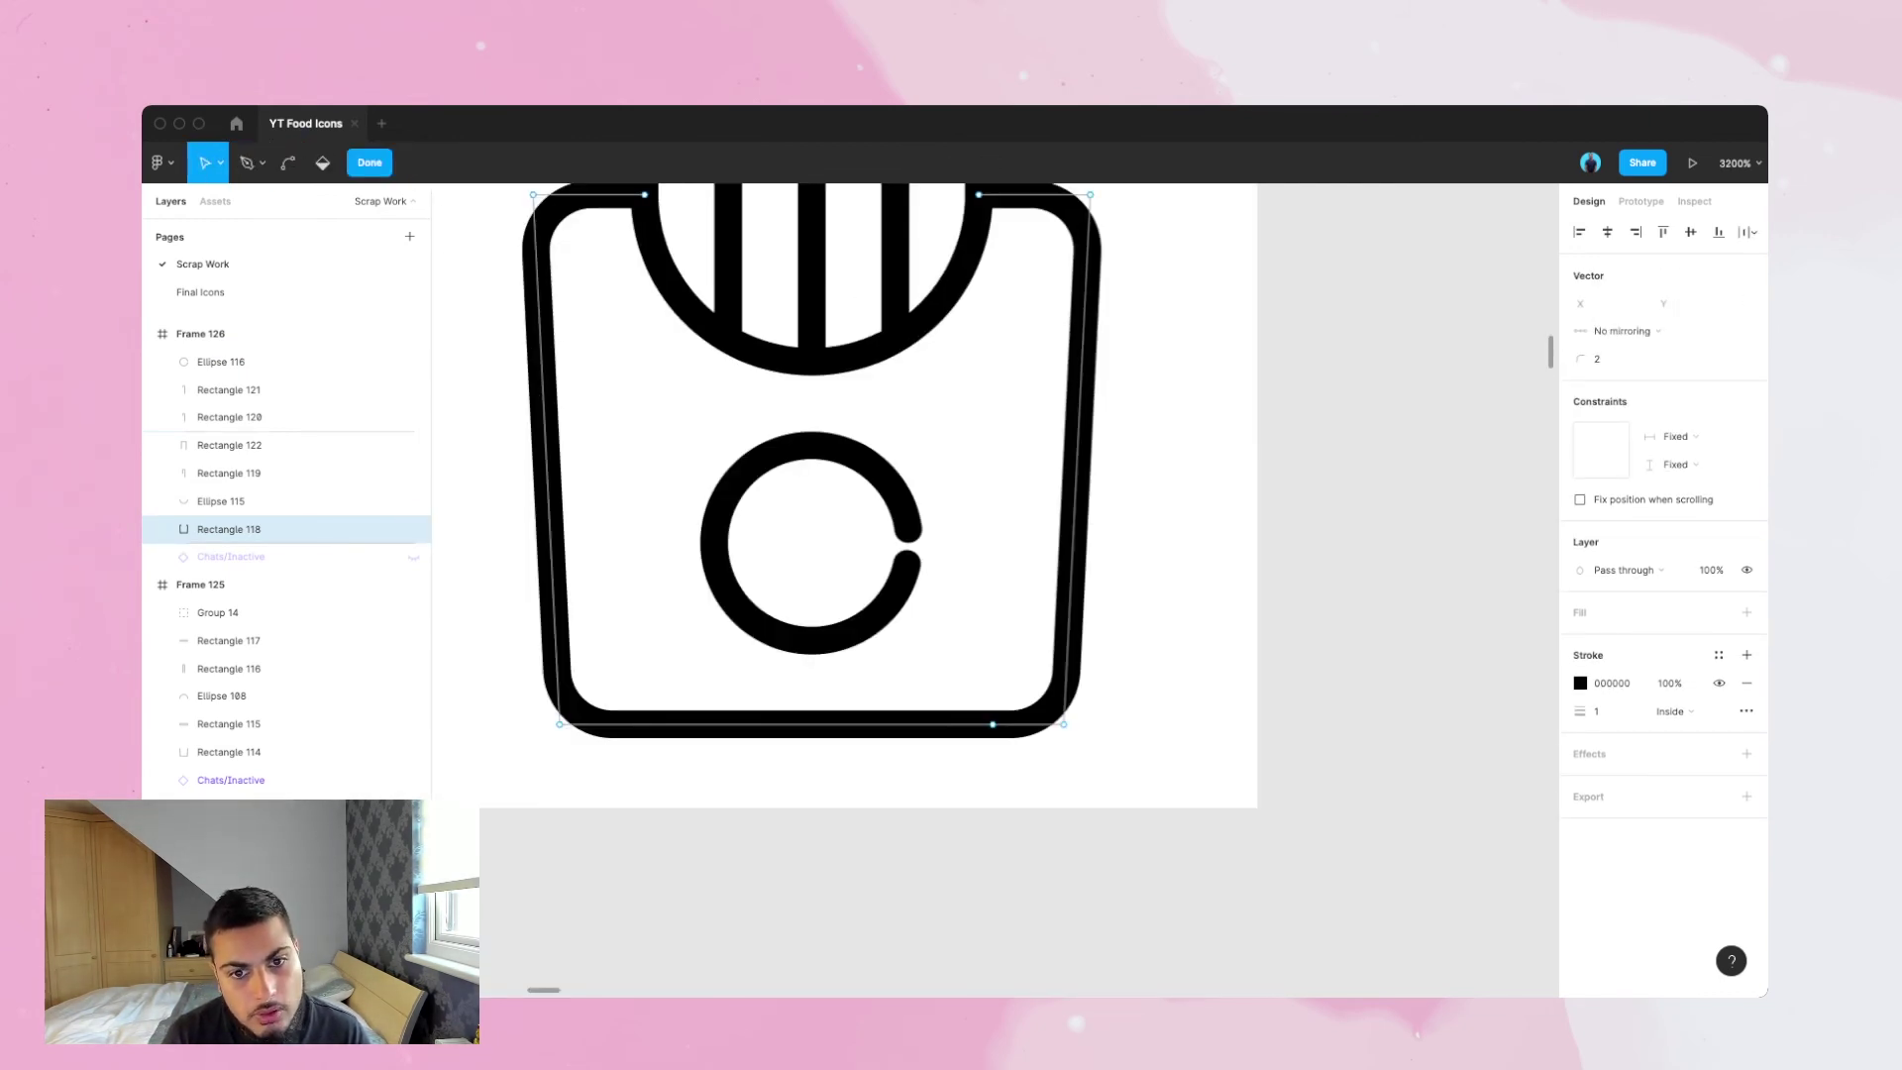
- Add a second point on the box's bottom edge and delete the neighbouring one to leave a gap near the right corner
{"action": "left_click", "coordinate": [951, 724]}
{"action": "key", "text": "v"}
{"action": "left_click", "coordinate": [992, 724]}
{"action": "key", "text": "Delete"}
{"action": "key", "text": "Escape"}
{"action": "key", "text": "Escape"}
{"action": "scroll", "coordinate": [993, 693], "scroll_direction": "up", "scroll_amount": 5}
{"action": "key", "text": "super+minus"}
{"action": "key", "text": "super+minus"}
{"action": "key", "text": "super+minus"}
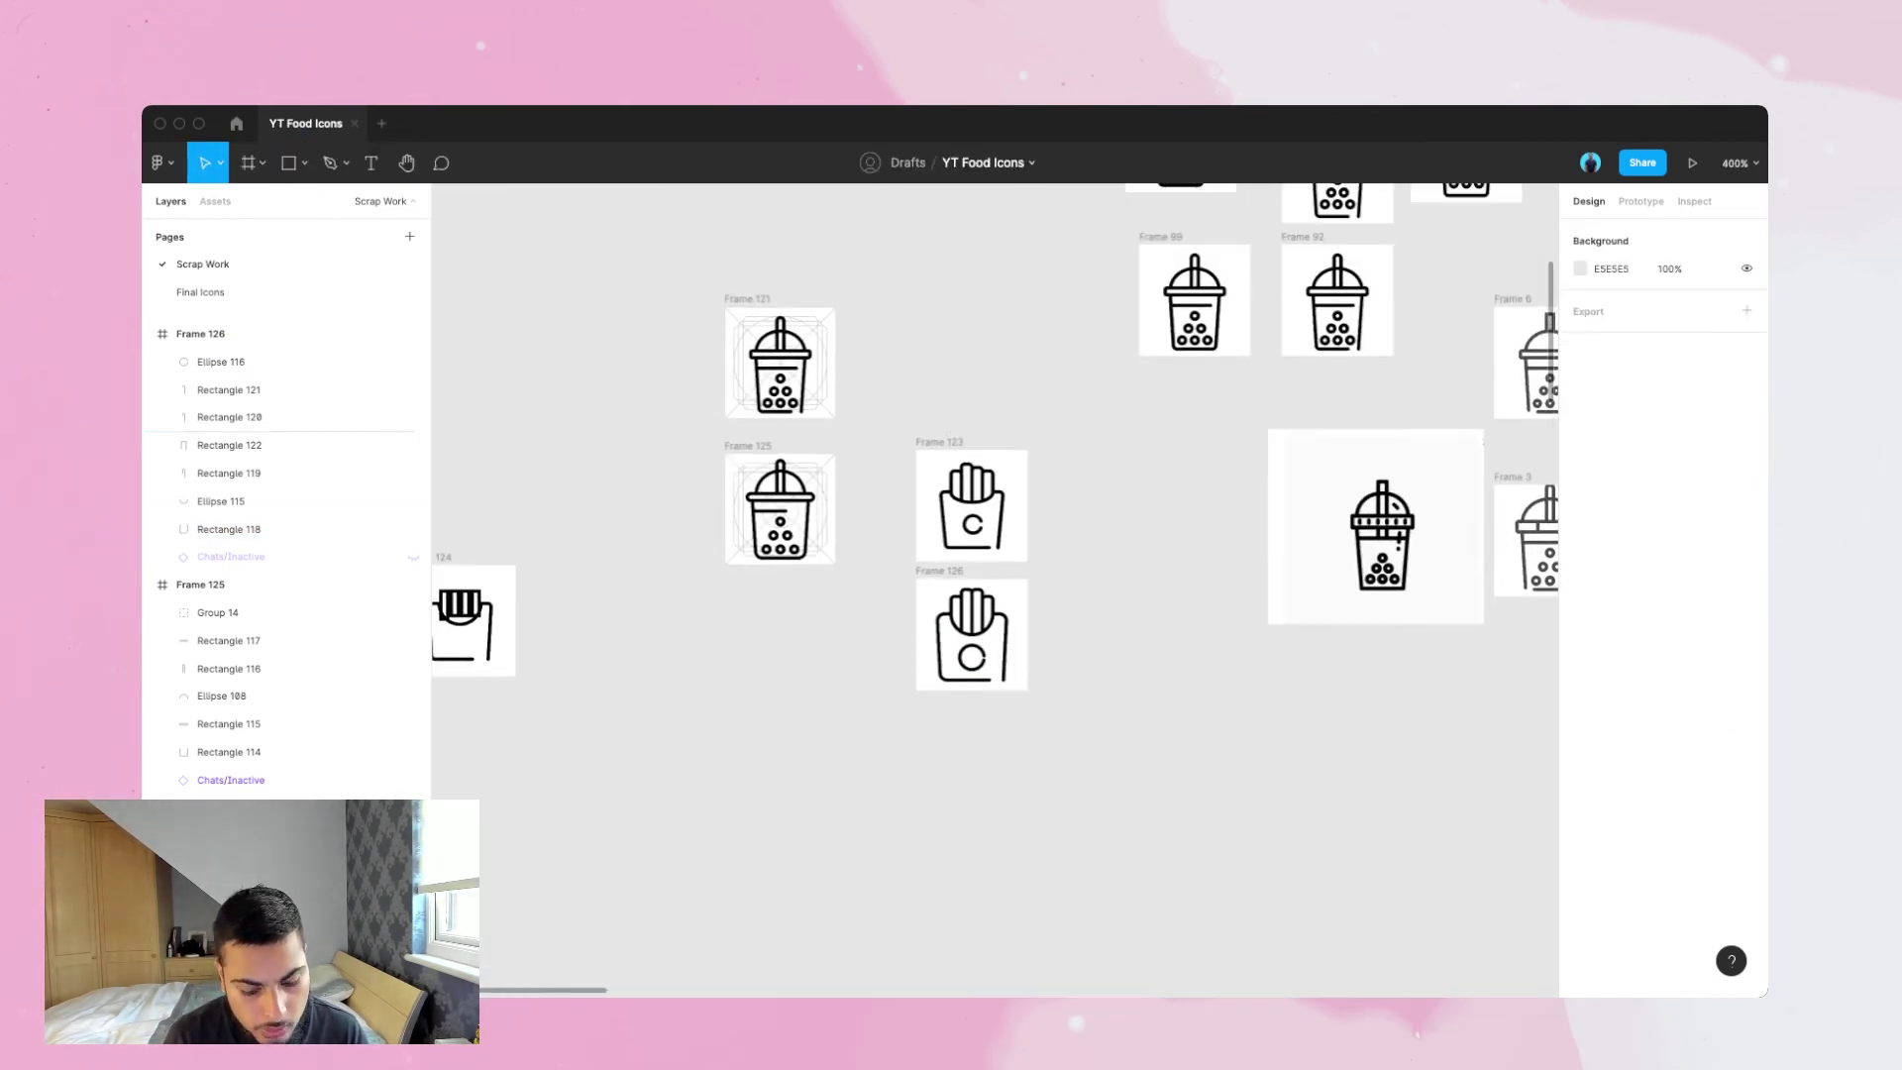
{"action": "key", "text": "super+plus"}
{"action": "scroll", "coordinate": [991, 554], "scroll_direction": "right", "scroll_amount": 2}
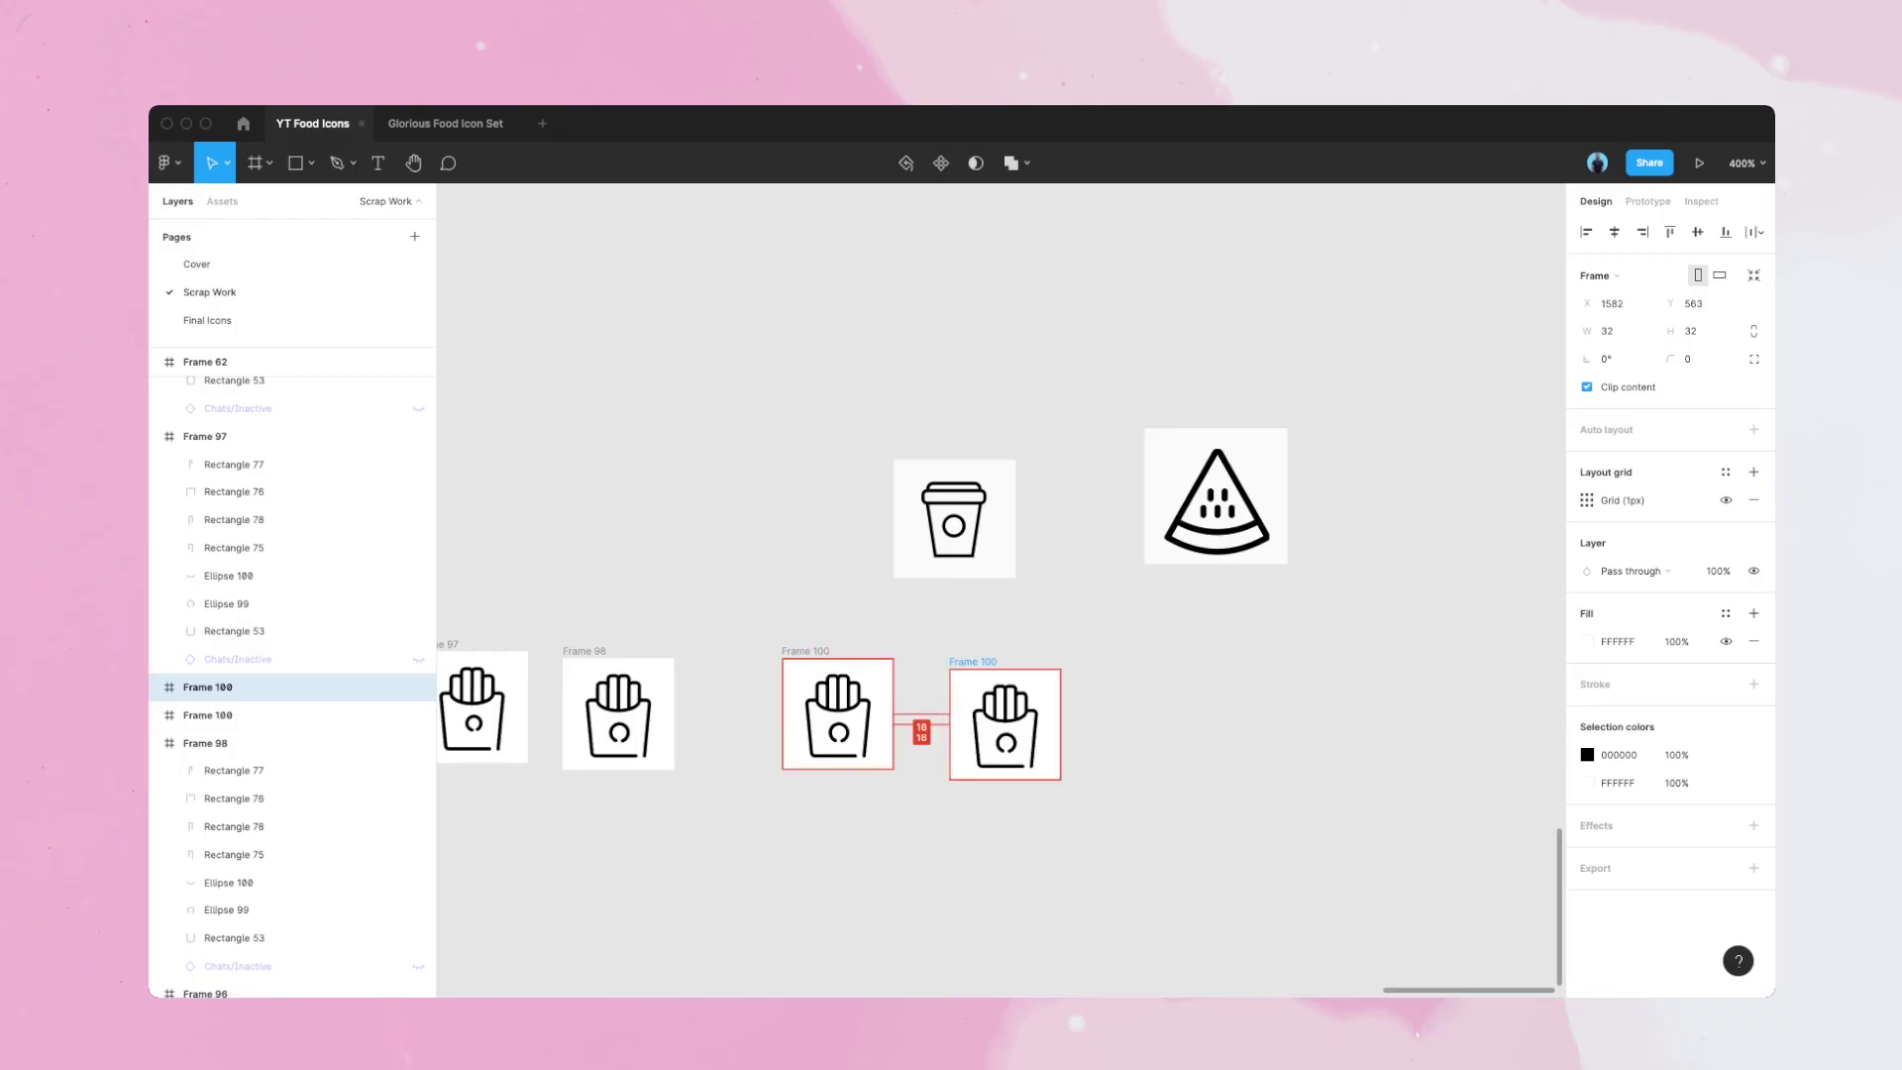
- Clear the fries artwork from the duplicated frame and move the empty frame level with Frame 100
{"action": "key", "text": "Delete"}
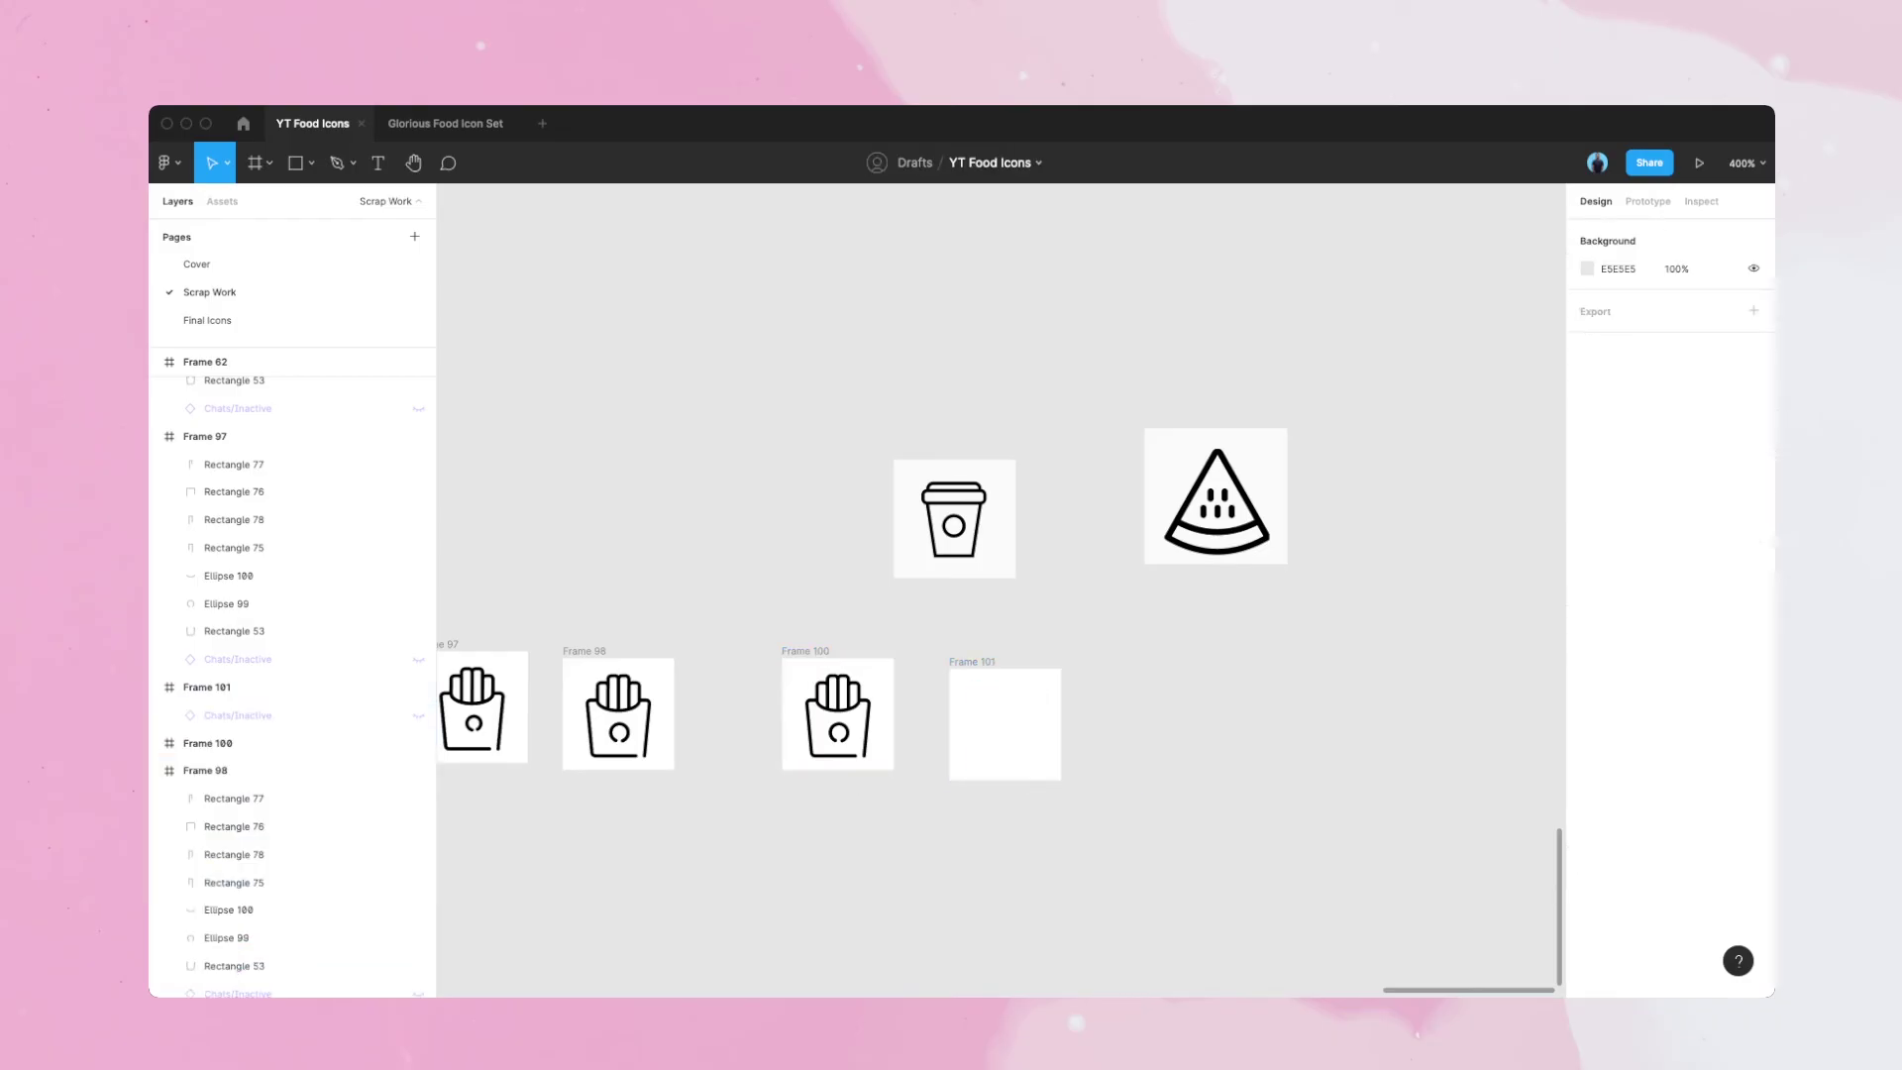
{"action": "left_click_drag", "start_coordinate": [972, 661], "coordinate": [972, 652]}
- Draw a 17 × 21 px rectangle in Frame 101 at X 7, Y 7 with no fill and a 1 px black inside stroke
{"action": "key", "text": "super+plus"}
{"action": "scroll", "coordinate": [991, 634], "scroll_direction": "right", "scroll_amount": 2}
{"action": "key", "text": "r"}
{"action": "left_click_drag", "start_coordinate": [796, 740], "coordinate": [914, 887]}
{"action": "left_click", "coordinate": [1753, 655]}
{"action": "left_click", "coordinate": [1753, 612]}
{"action": "key", "text": "Left"}
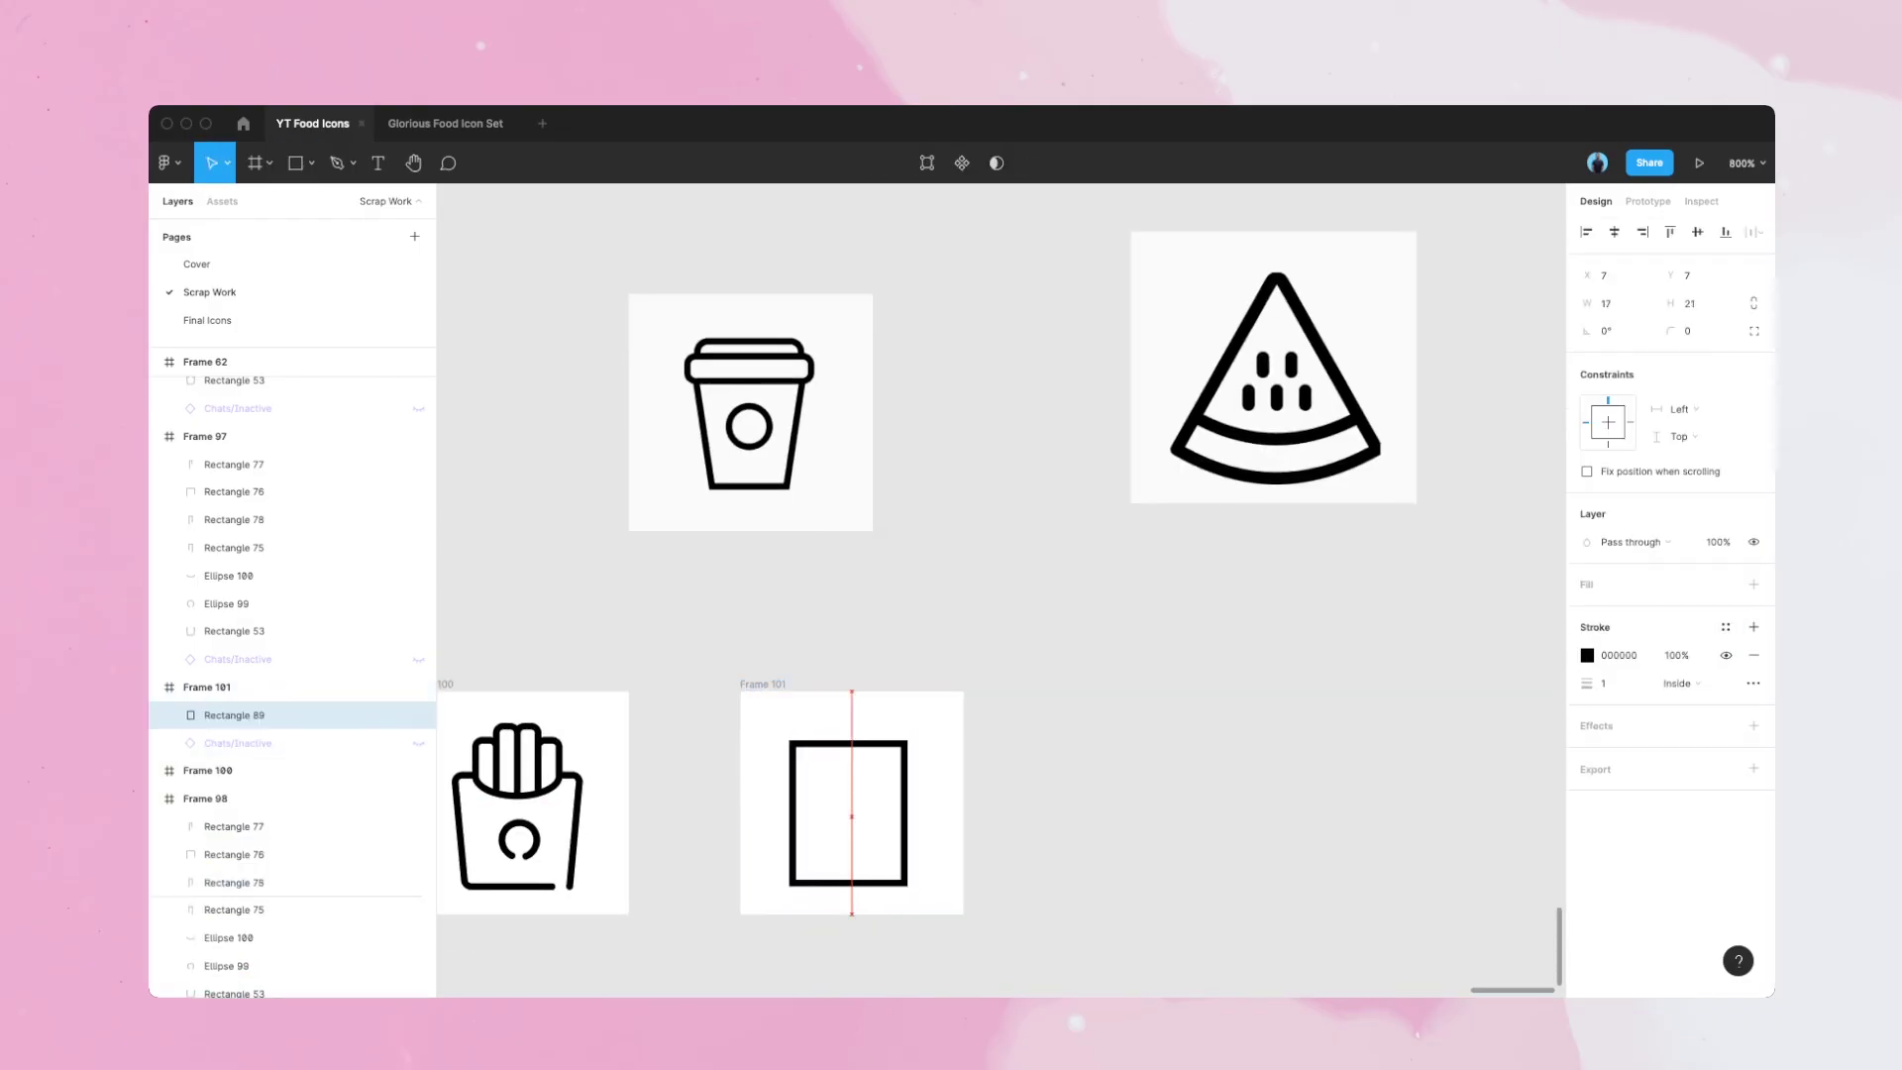
- Reshape the rectangle into an open-topped cup body tapering downward, 16 × 19 px, with corner radius 1
{"action": "key", "text": "Return"}
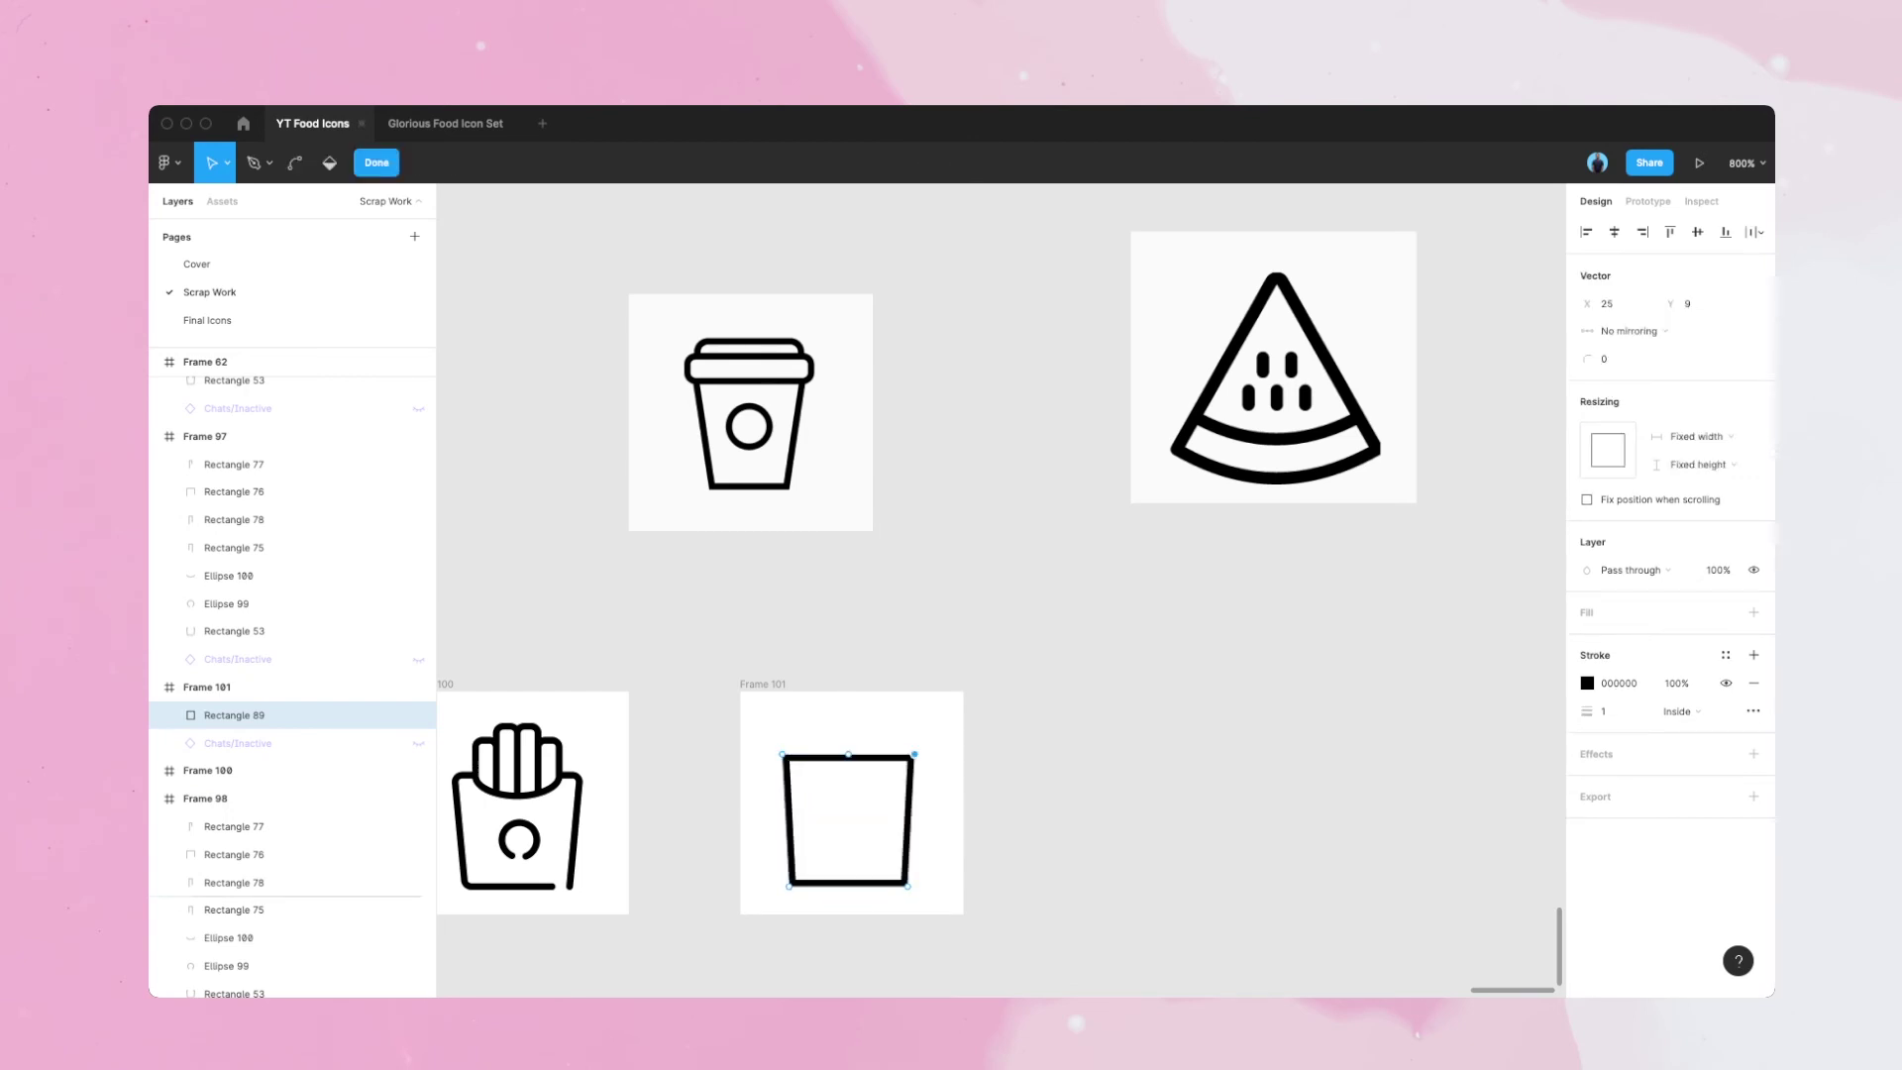
{"action": "key", "text": "Escape"}
{"action": "scroll", "coordinate": [1001, 585], "scroll_direction": "down", "scroll_amount": 2}
{"action": "scroll", "coordinate": [1001, 584], "scroll_direction": "left", "scroll_amount": 2}
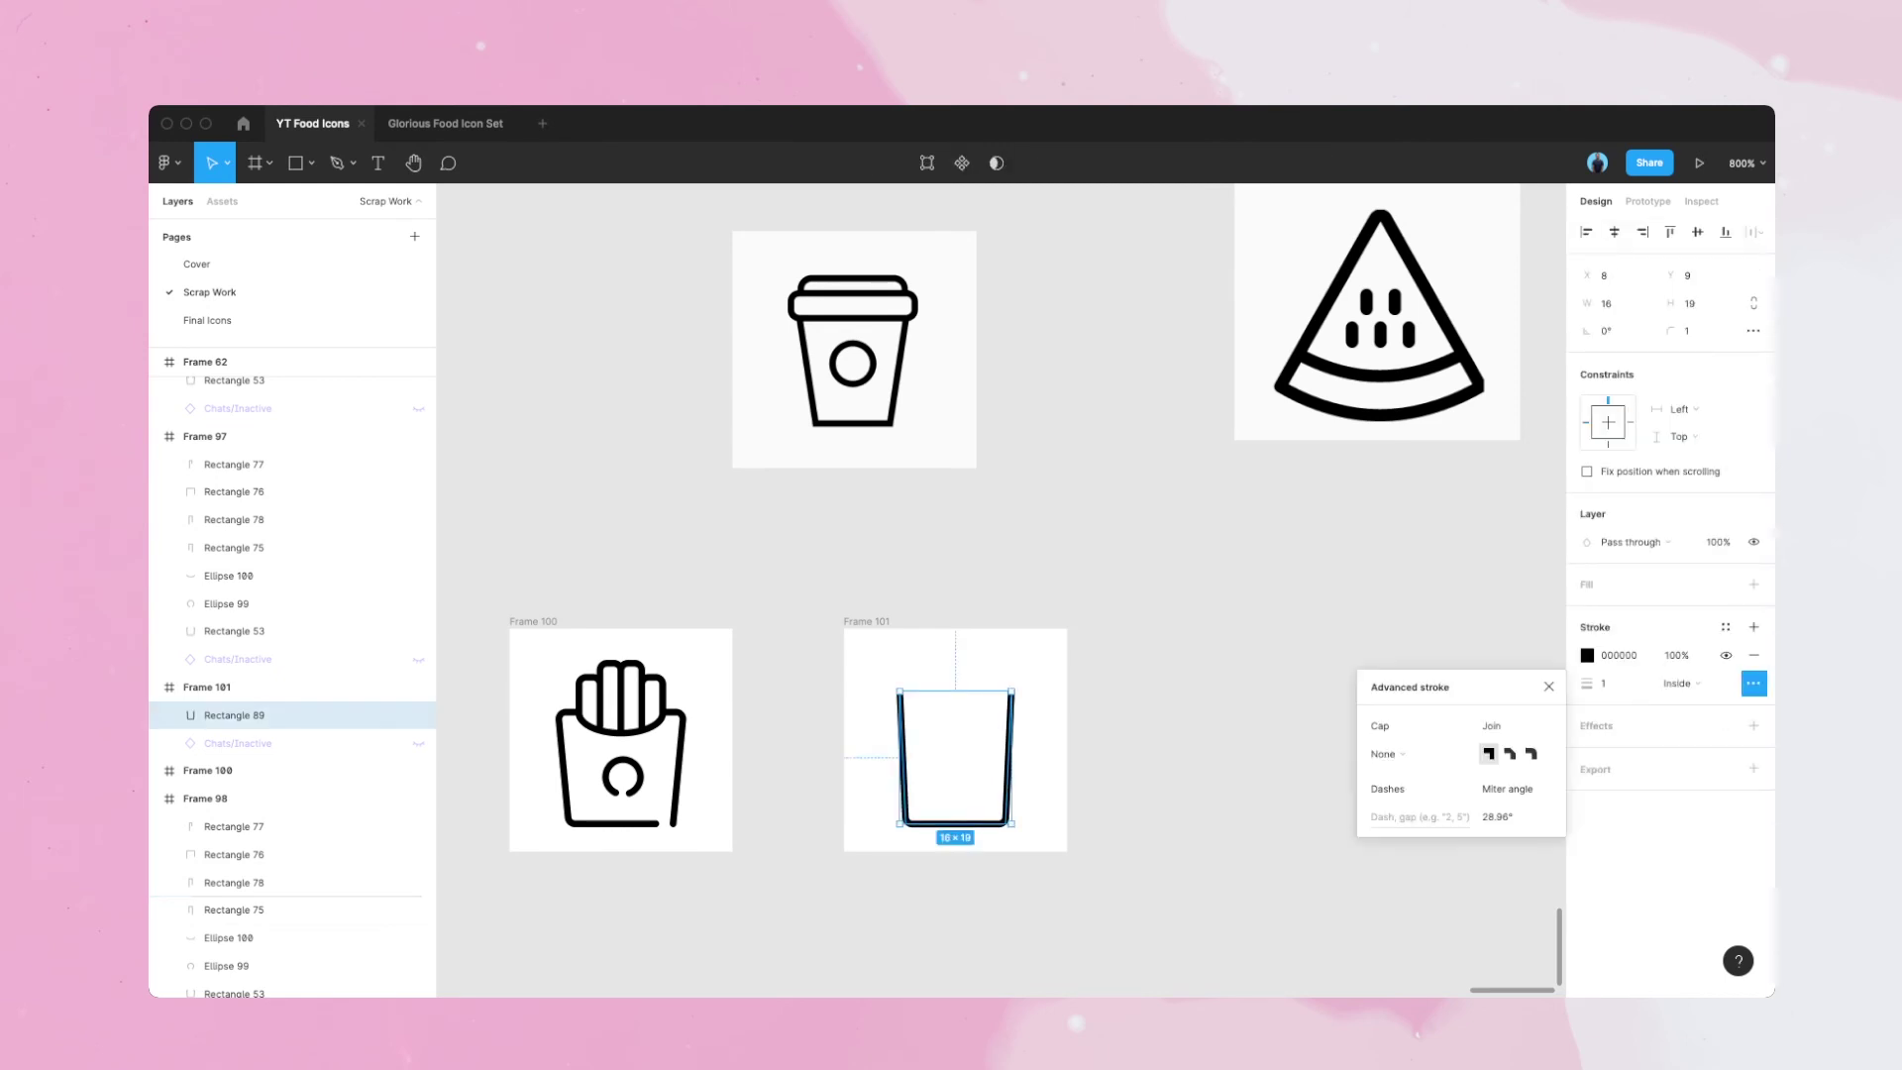
- Add a rounded lid band 20 px wide across the top of the cup body in Frame 101
{"action": "key", "text": "Escape"}
{"action": "key", "text": "Escape"}
{"action": "scroll", "coordinate": [1000, 590], "scroll_direction": "right", "scroll_amount": 1}
{"action": "left_click", "coordinate": [1007, 782]}
{"action": "left_click", "coordinate": [866, 622]}
{"action": "left_click", "coordinate": [418, 743]}
{"action": "left_click", "coordinate": [418, 743]}
{"action": "left_click", "coordinate": [1007, 783]}
{"action": "left_click_drag", "start_coordinate": [955, 823], "coordinate": [955, 817]}
{"action": "key", "text": "Escape"}
{"action": "mouse_move", "coordinate": [885, 656]}
{"action": "left_mouse_down"}
{"action": "mouse_move", "coordinate": [1017, 690]}
{"action": "mouse_move", "coordinate": [997, 687]}
{"action": "left_mouse_up"}
{"action": "left_click", "coordinate": [1115, 693]}
{"action": "key", "text": "Escape"}
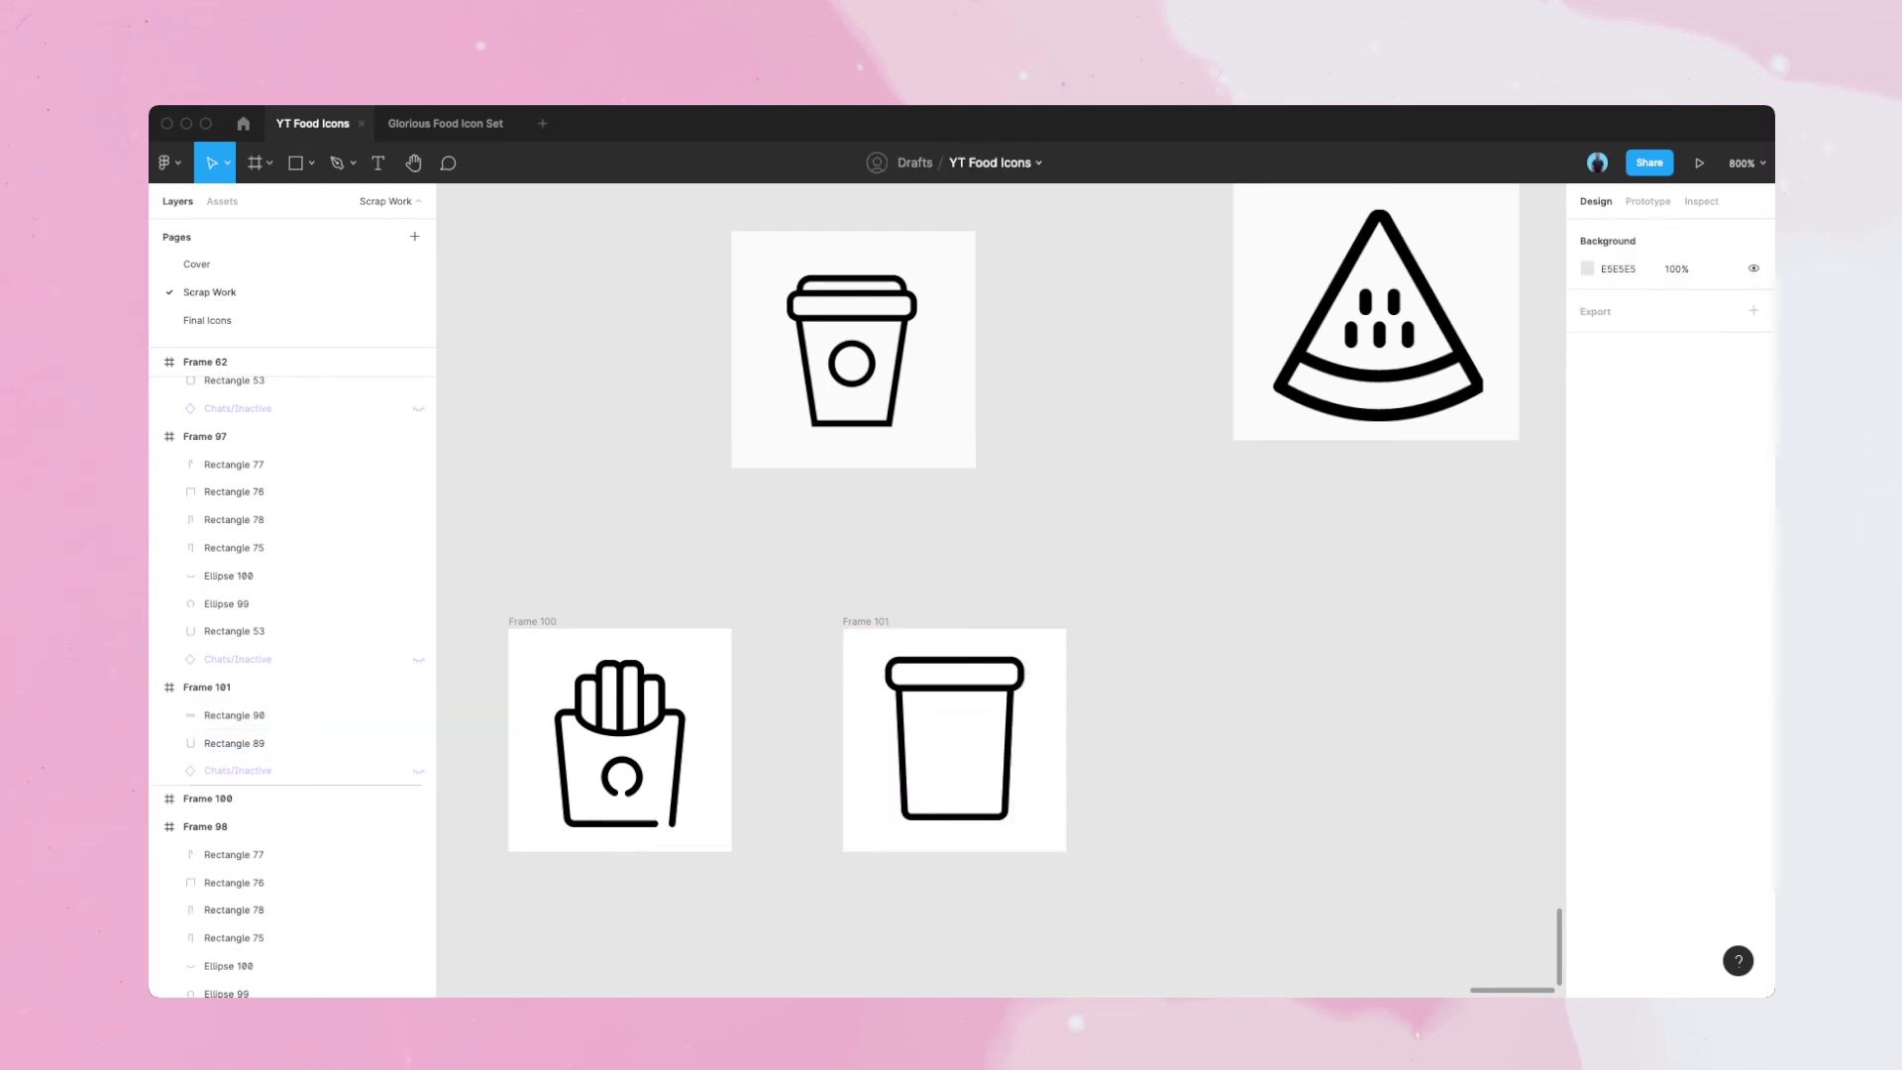
- Duplicate the lid band as a 16 × 4 px upper lid piece at X 8, Y 3 with radius 2, and nudge the cup body down
{"action": "left_click", "coordinate": [233, 714]}
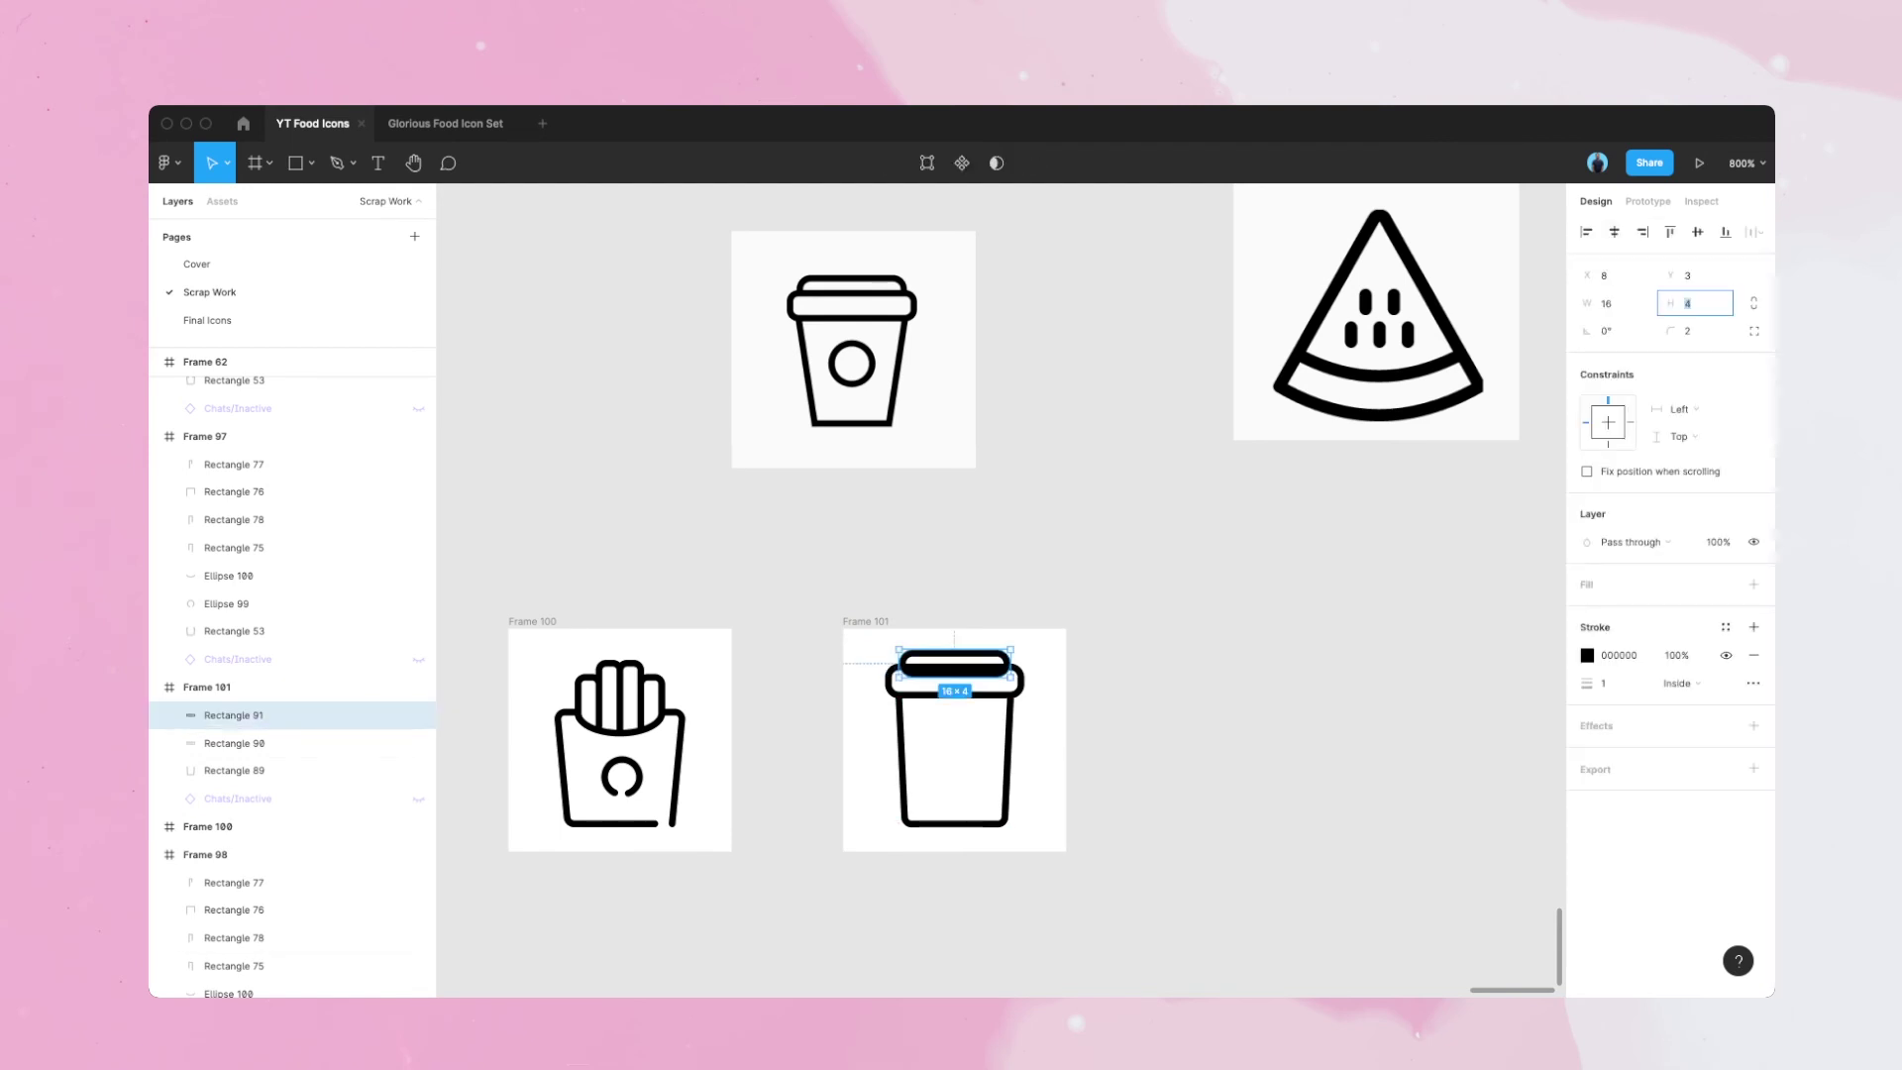
{"action": "key", "text": "Escape"}
{"action": "left_click_drag", "start_coordinate": [1035, 767], "coordinate": [945, 658]}
{"action": "key", "text": "Down"}
{"action": "key", "text": "Escape"}
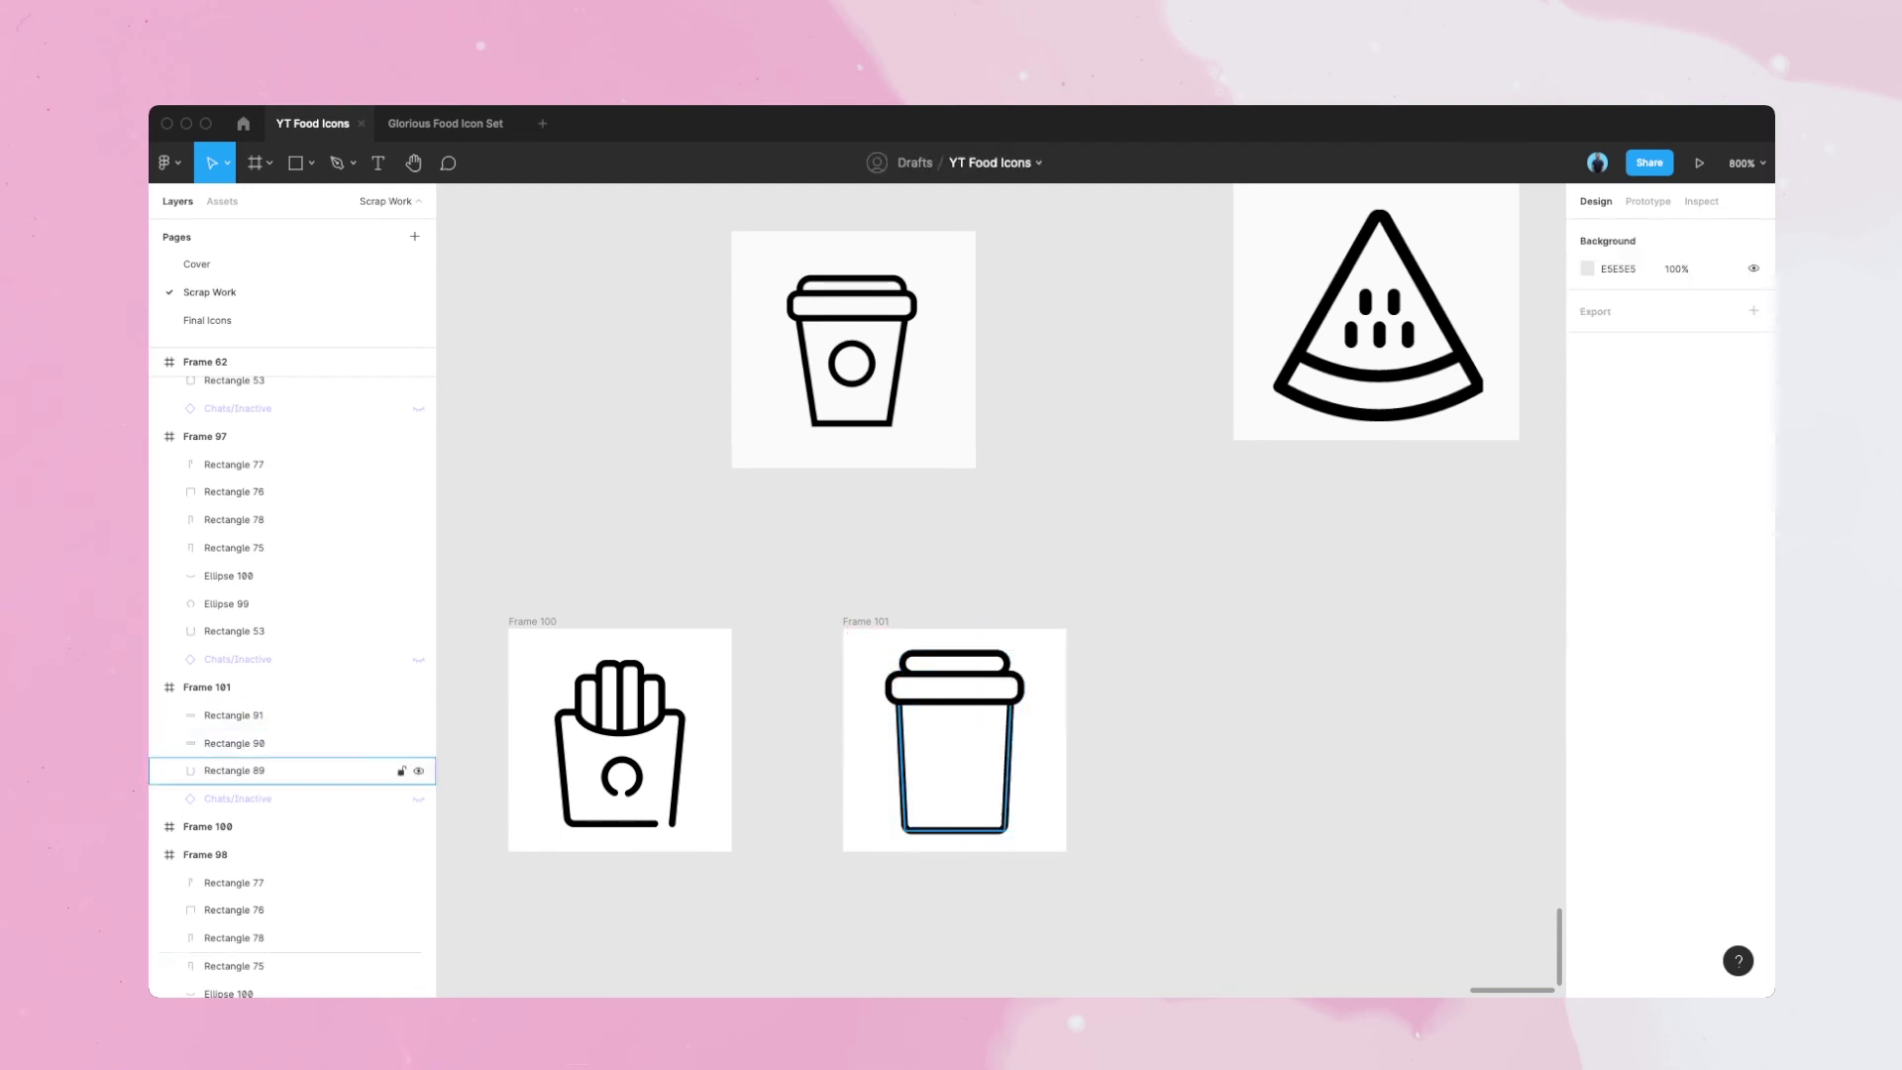
- Adjust the cup body's top corners under the lid, centre the three cup shapes horizontally and move them down 1 px
{"action": "double_click", "coordinate": [900, 715]}
{"action": "left_click", "coordinate": [899, 705]}
{"action": "key", "text": "Right"}
{"action": "key", "text": "Escape"}
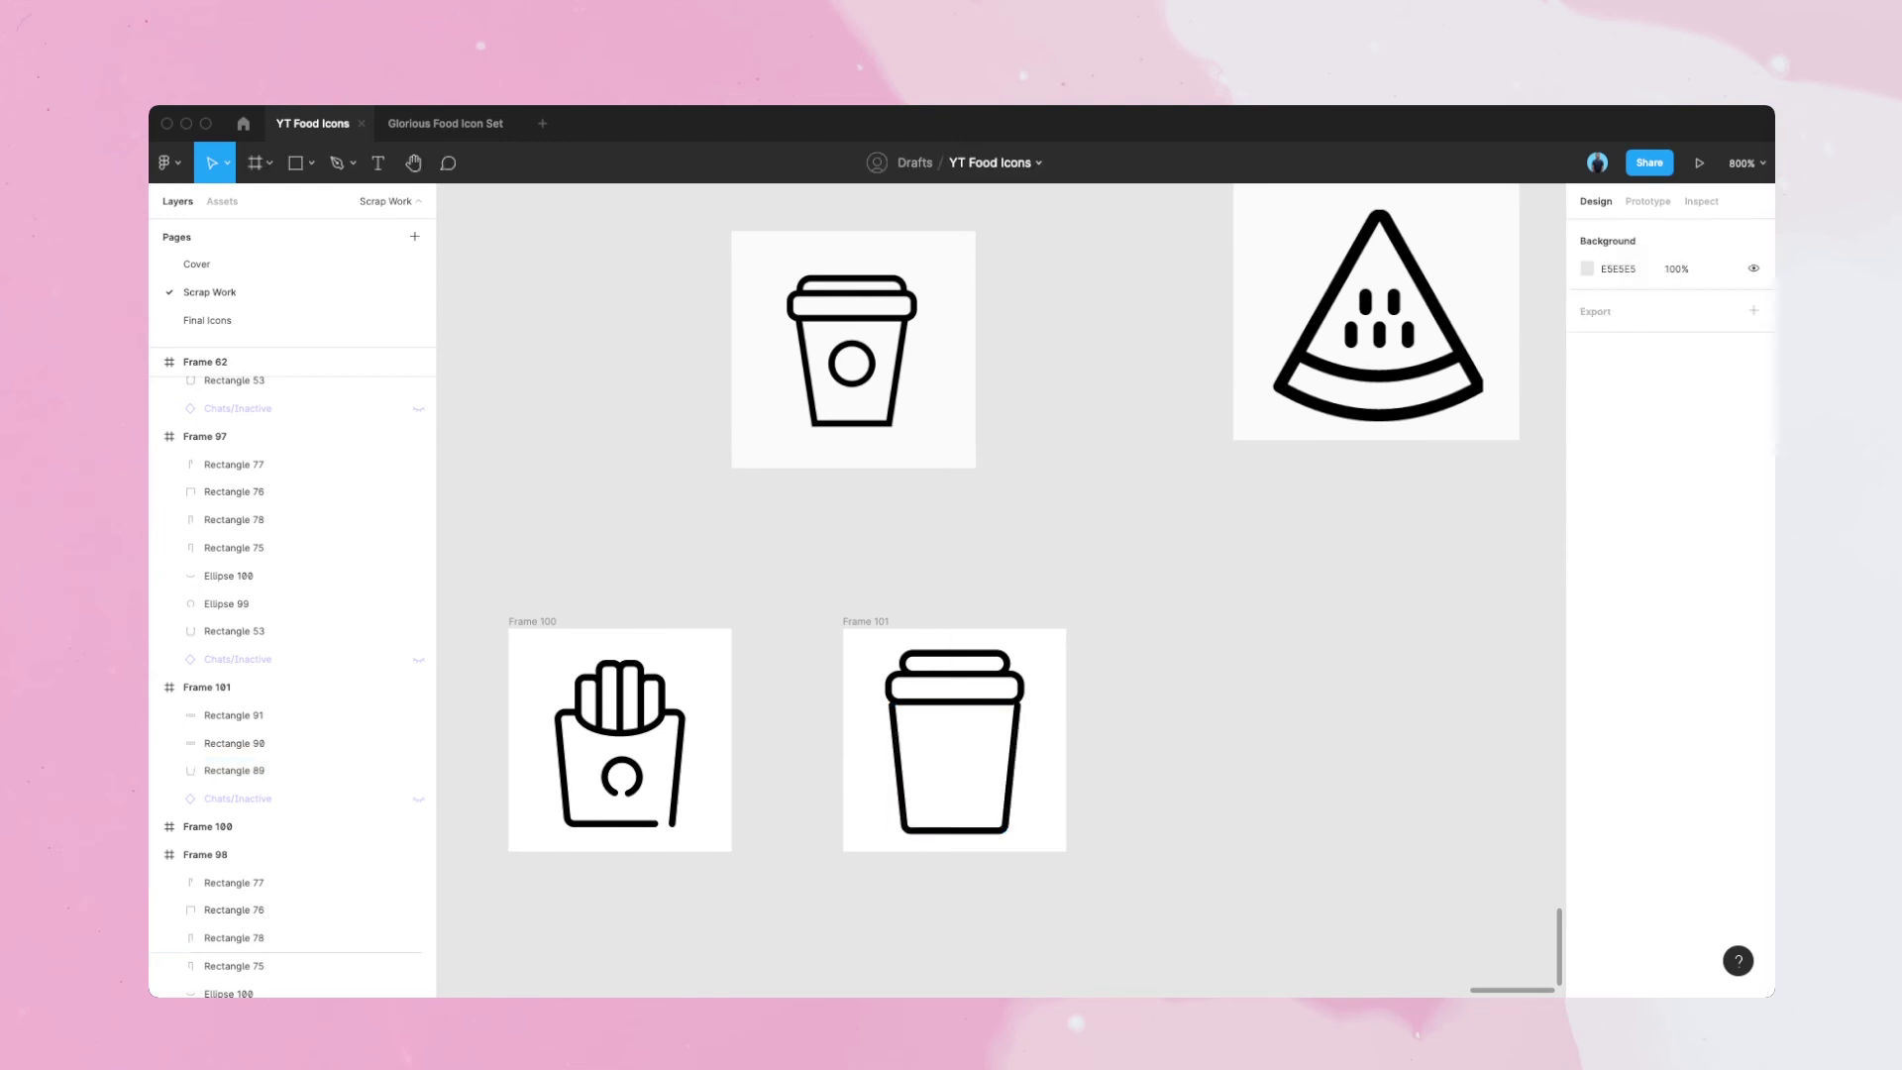
{"action": "left_click_drag", "start_coordinate": [1096, 777], "coordinate": [941, 658]}
{"action": "key", "text": "alt+h"}
{"action": "left_click_drag", "start_coordinate": [1040, 778], "coordinate": [946, 658]}
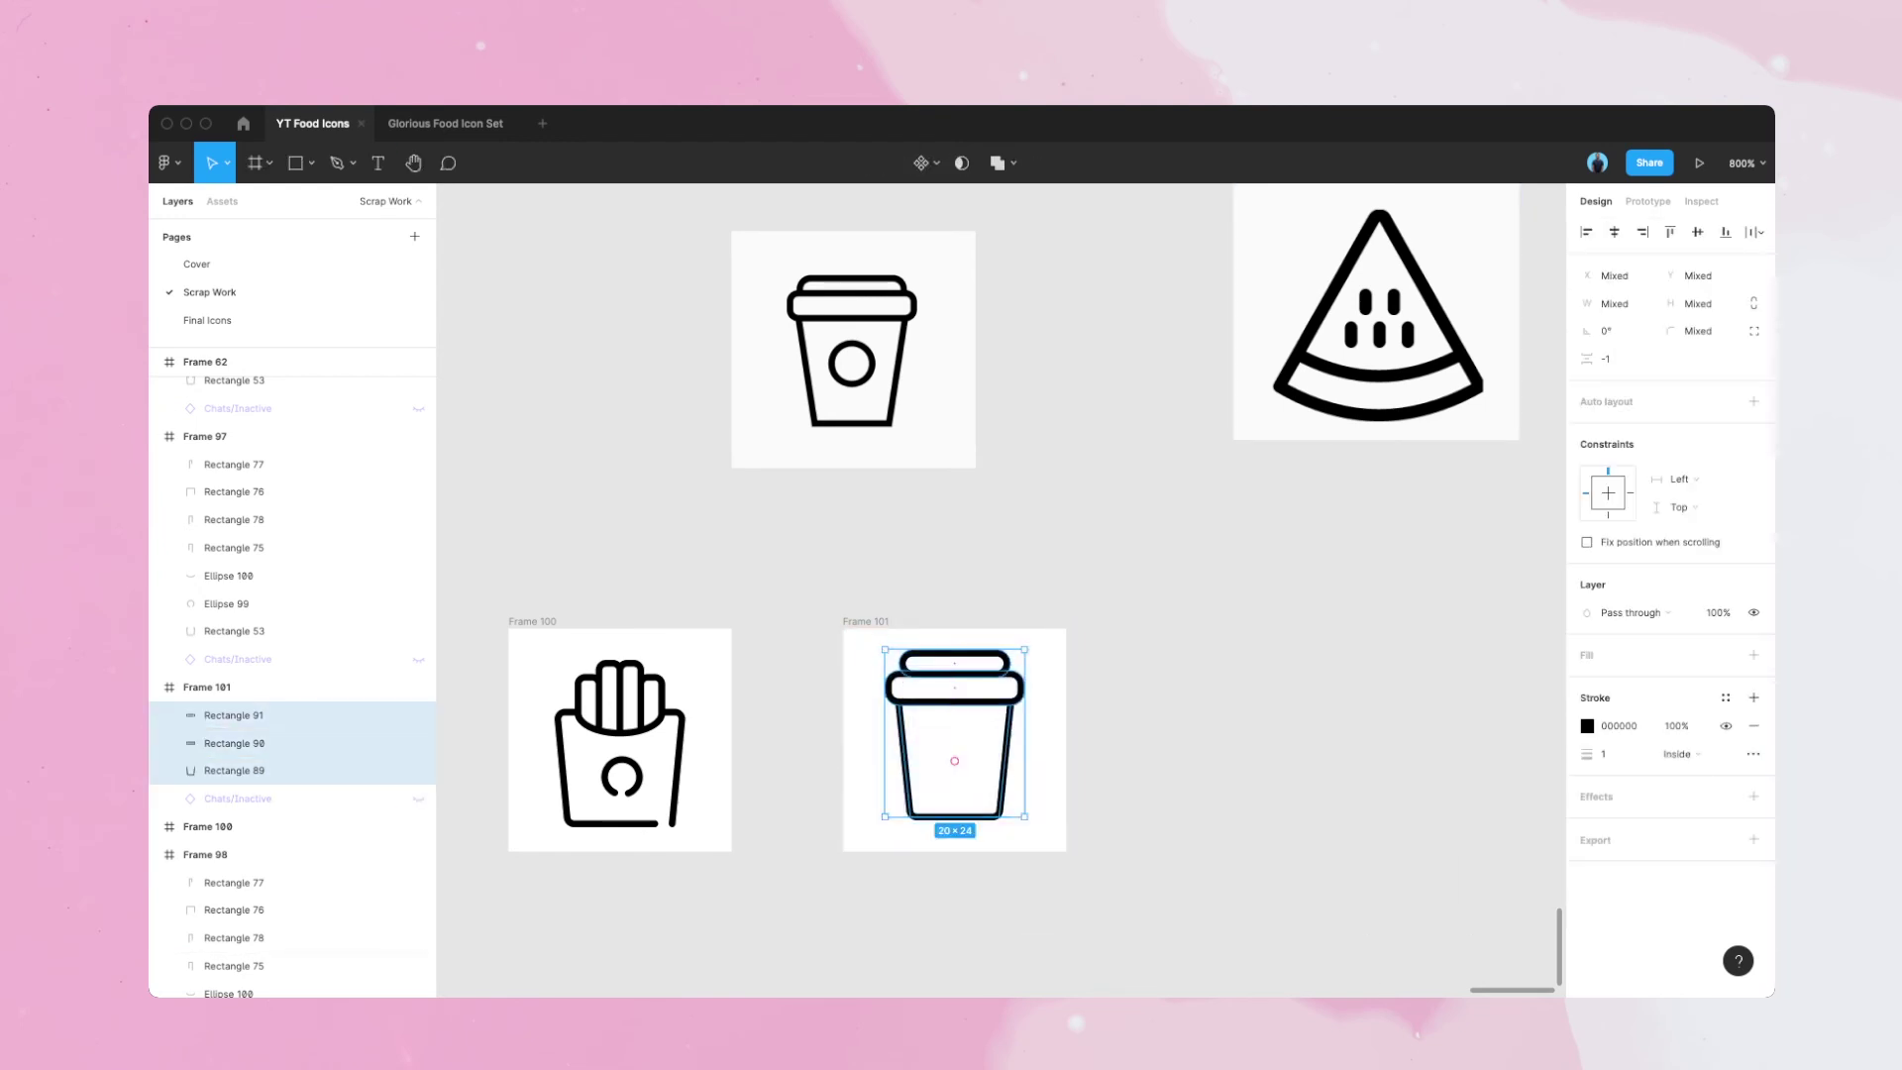
{"action": "key", "text": "Down"}
- Try a 3 px tall upper lid piece nudged down against the lid band
{"action": "left_click", "coordinate": [955, 661]}
{"action": "left_click", "coordinate": [1697, 304]}
{"action": "type", "text": "3"}
{"action": "key", "text": "super+plus"}
{"action": "scroll", "coordinate": [1000, 634], "scroll_direction": "down", "scroll_amount": 2}
{"action": "left_click", "coordinate": [907, 607]}
{"action": "key", "text": "Down"}
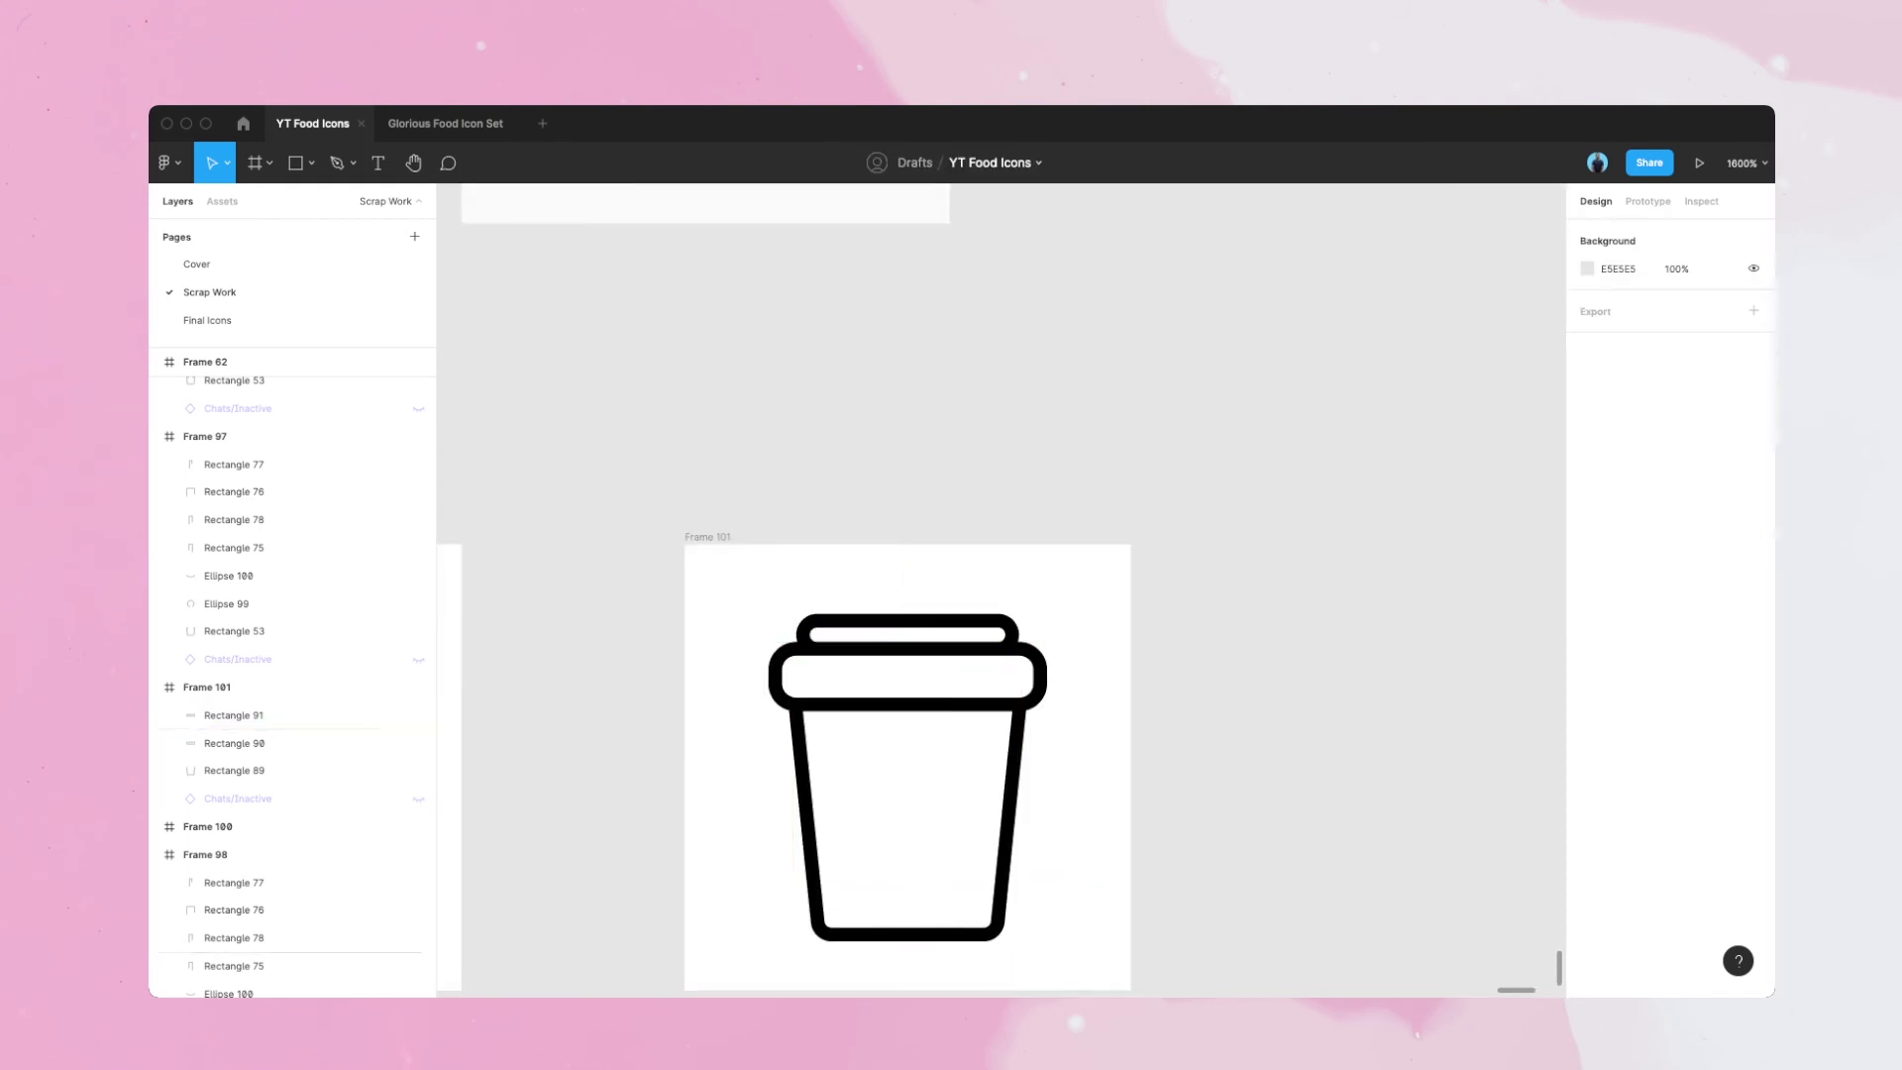
{"action": "key", "text": "minus"}
{"action": "left_click", "coordinate": [955, 606]}
{"action": "left_click", "coordinate": [1695, 304]}
{"action": "key", "text": "Up"}
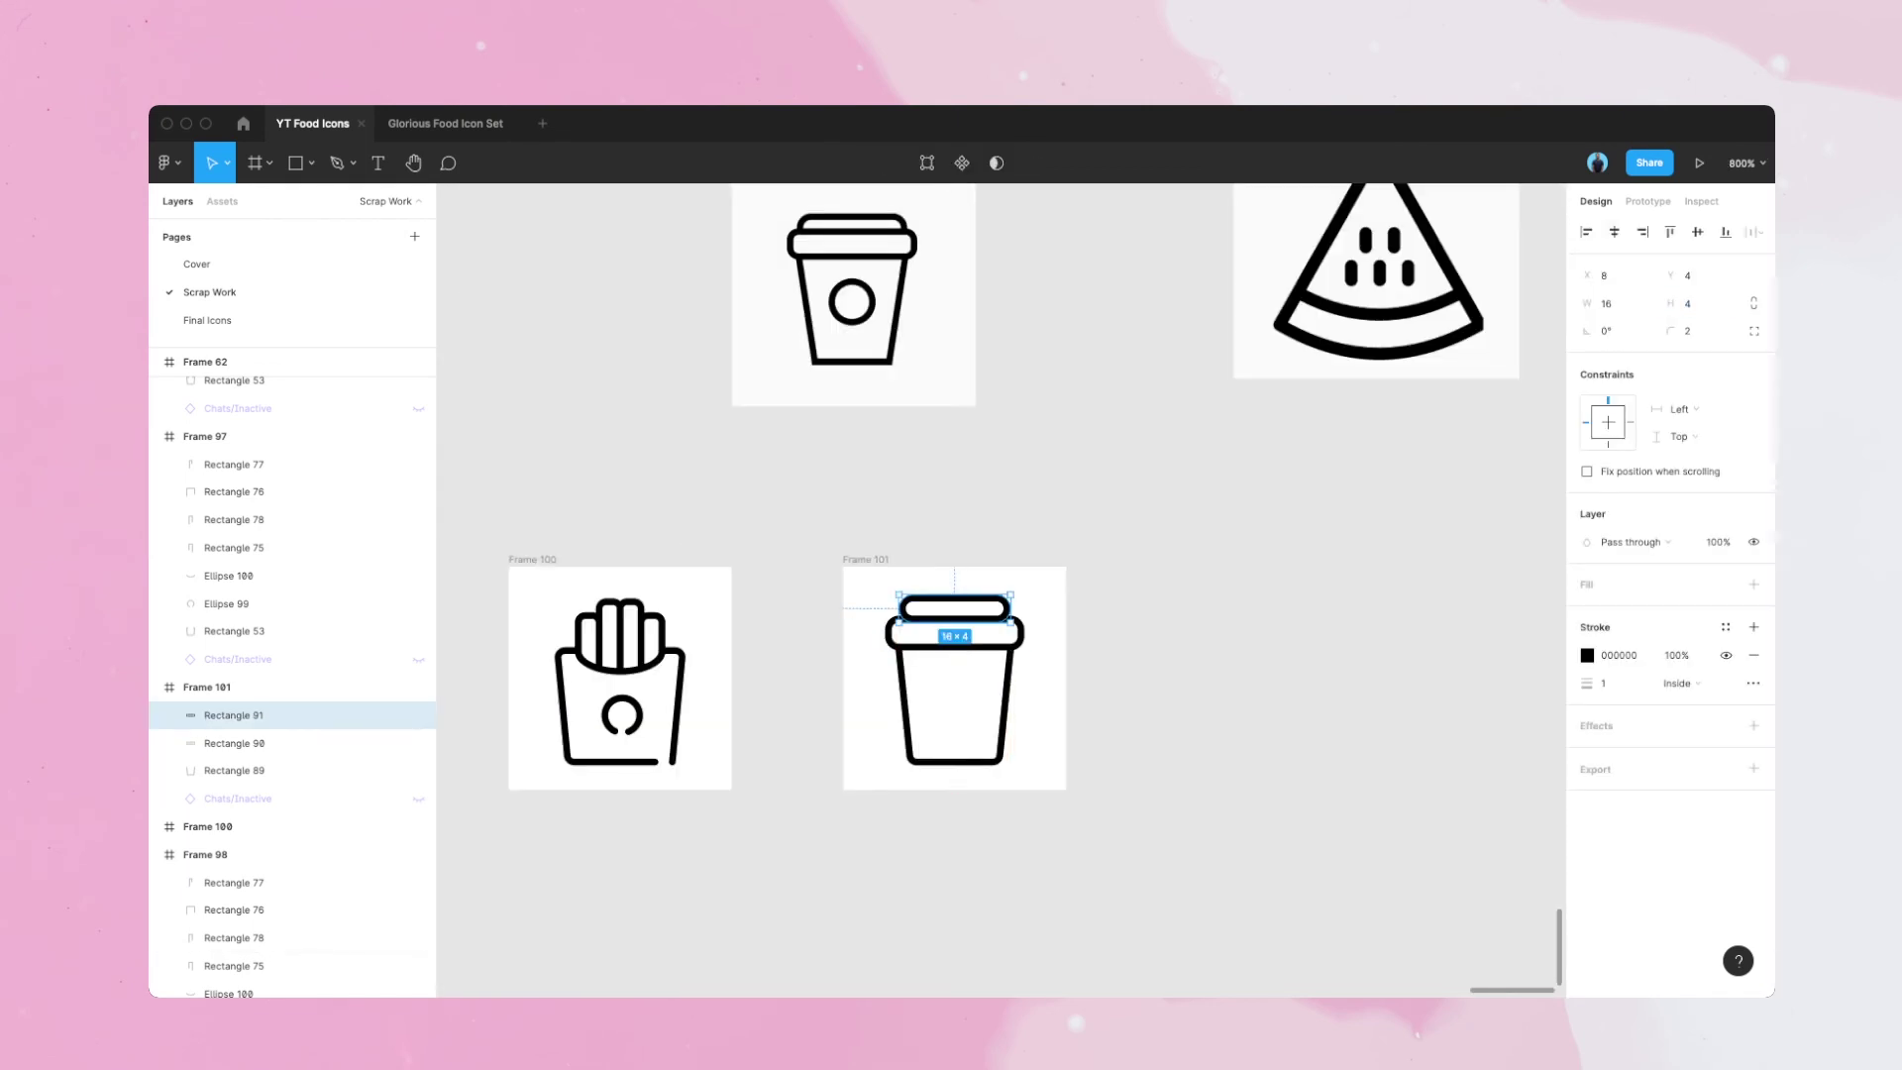
- Remove the upper lid piece's bottom edge to form an open arch, set its height to 2 px and seat it on the lid band
{"action": "key", "text": "Return"}
{"action": "key", "text": "Escape"}
{"action": "left_click", "coordinate": [1695, 304]}
{"action": "key", "text": "Down"}
{"action": "left_click_drag", "start_coordinate": [955, 595], "coordinate": [954, 603]}
{"action": "left_click", "coordinate": [1149, 614]}
{"action": "scroll", "coordinate": [991, 594], "scroll_direction": "up", "scroll_amount": 1}
{"action": "left_click", "coordinate": [954, 622]}
{"action": "left_click", "coordinate": [1696, 304]}
{"action": "key", "text": "Down"}
{"action": "left_click", "coordinate": [1149, 614]}
{"action": "left_click", "coordinate": [955, 622]}
{"action": "key", "text": "Down"}
{"action": "left_click", "coordinate": [1695, 304]}
{"action": "type", "text": "2"}
{"action": "key", "text": "Return"}
{"action": "key", "text": "Escape"}
{"action": "scroll", "coordinate": [993, 509], "scroll_direction": "up", "scroll_amount": 2}
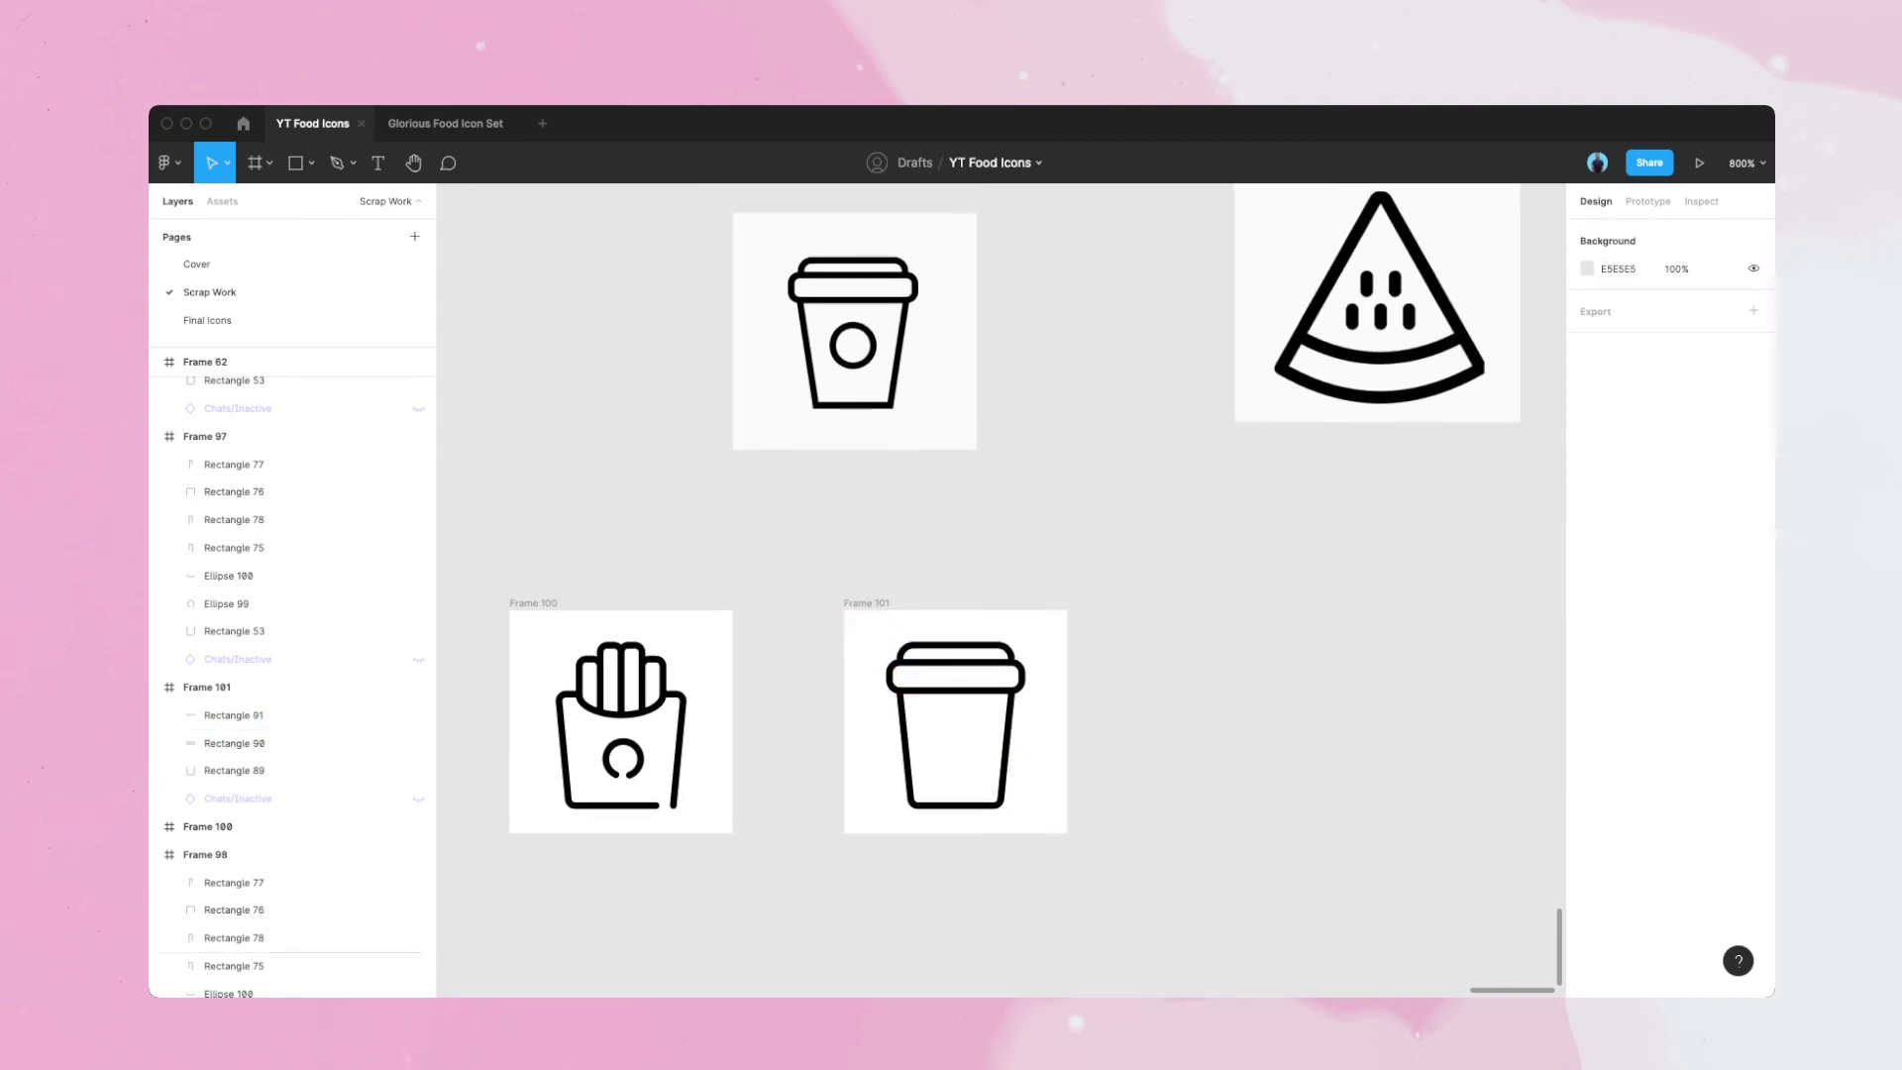
- Draw a 6 × 6 px circle on the cup body at X 13 with no fill and a 1 px black inside stroke
{"action": "scroll", "coordinate": [993, 509], "scroll_direction": "right", "scroll_amount": 3}
{"action": "key", "text": "o"}
{"action": "mouse_move", "coordinate": [877, 700]}
{"action": "left_mouse_down"}
{"action": "mouse_move", "coordinate": [933, 756]}
{"action": "mouse_move", "coordinate": [912, 742]}
{"action": "left_mouse_up"}
{"action": "left_click", "coordinate": [1753, 654]}
{"action": "left_click", "coordinate": [1753, 612]}
{"action": "key", "text": "Escape"}
{"action": "left_click", "coordinate": [912, 719]}
{"action": "left_click", "coordinate": [1604, 304]}
{"action": "type", "text": "6"}
{"action": "key", "text": "Return"}
{"action": "key", "text": "Escape"}
{"action": "left_click", "coordinate": [906, 719]}
{"action": "key", "text": "Right"}
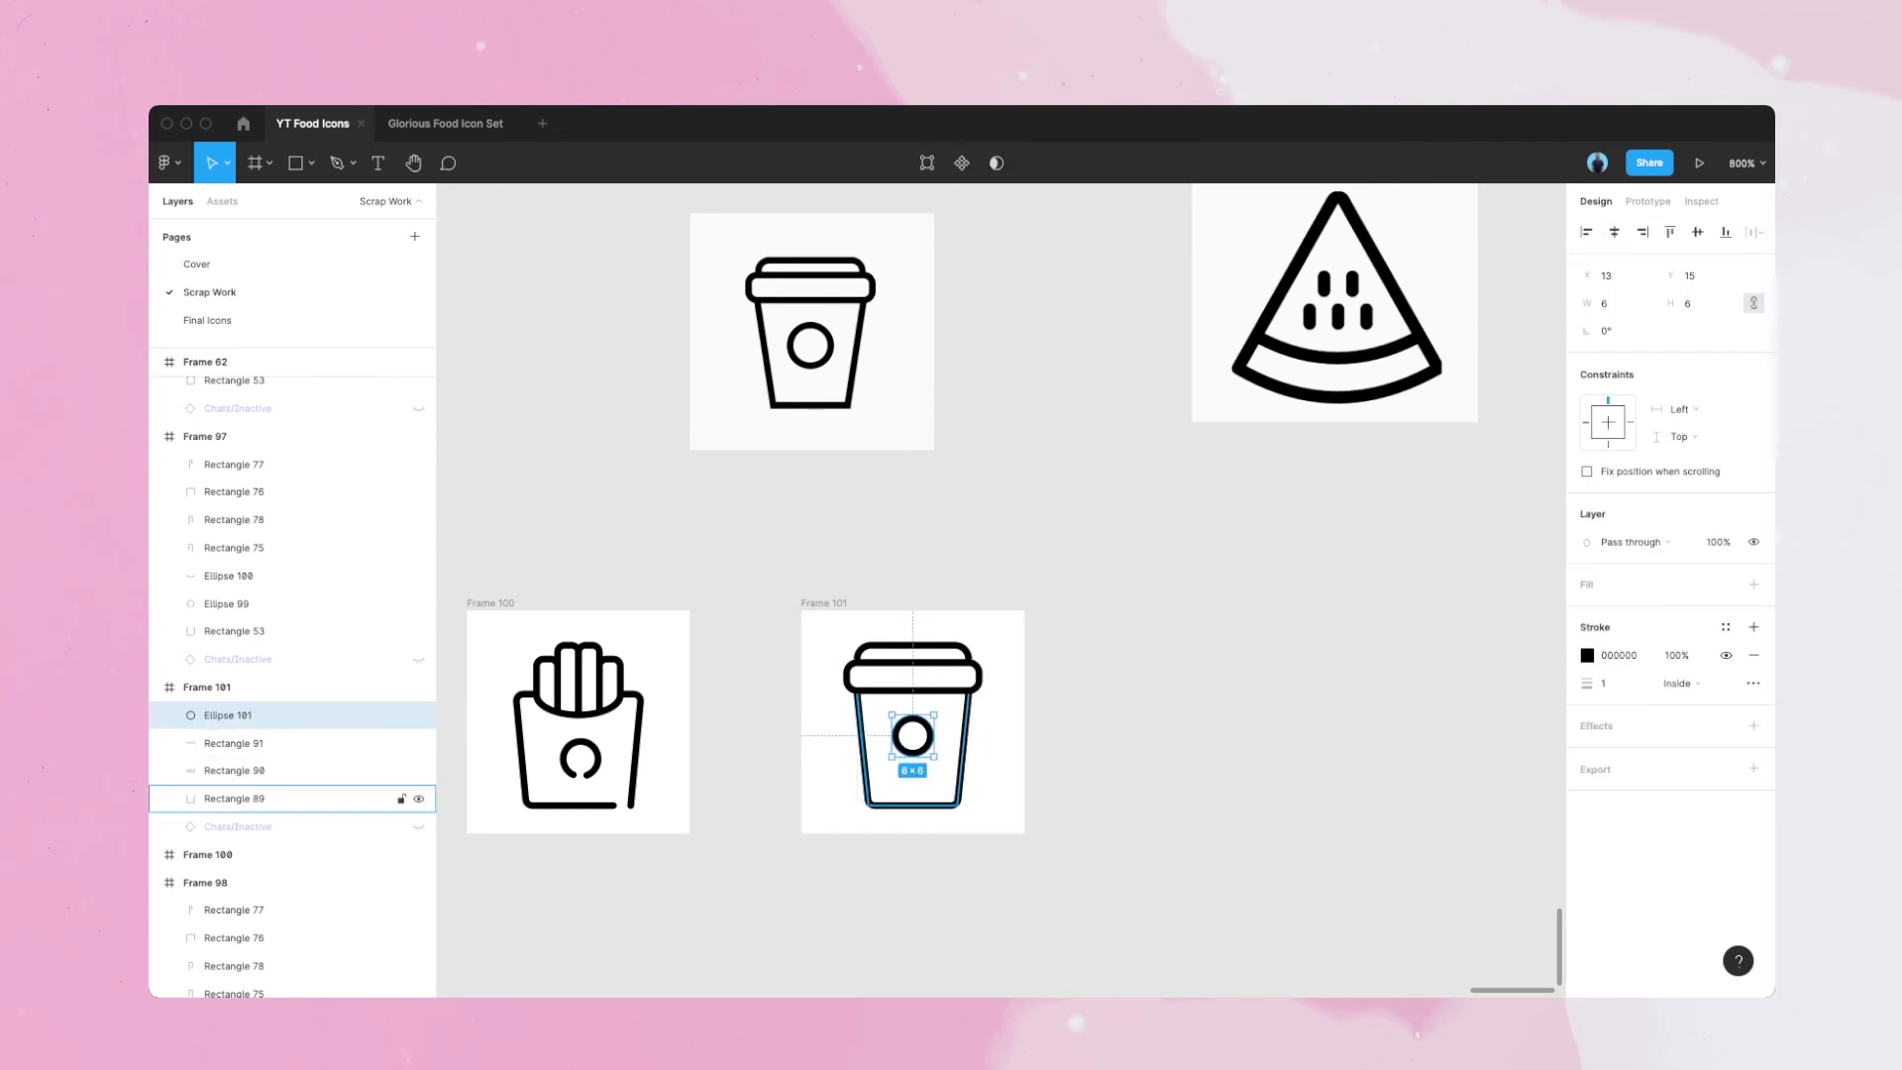
- Nudge the circle down to Y 16 so it sits midway on the cup body
{"action": "key", "text": "super+equal"}
{"action": "key", "text": "Down"}
{"action": "key", "text": "Down"}
{"action": "key", "text": "Escape"}
{"action": "left_click", "coordinate": [829, 788]}
{"action": "key", "text": "Up"}
{"action": "key", "text": "Escape"}
- Check the cup body's distances to the frame edges and the circle's placement on it
{"action": "key", "text": "super+minus"}
{"action": "key", "text": "super+minus"}
{"action": "key", "text": "super+equal"}
{"action": "left_click", "coordinate": [915, 763]}
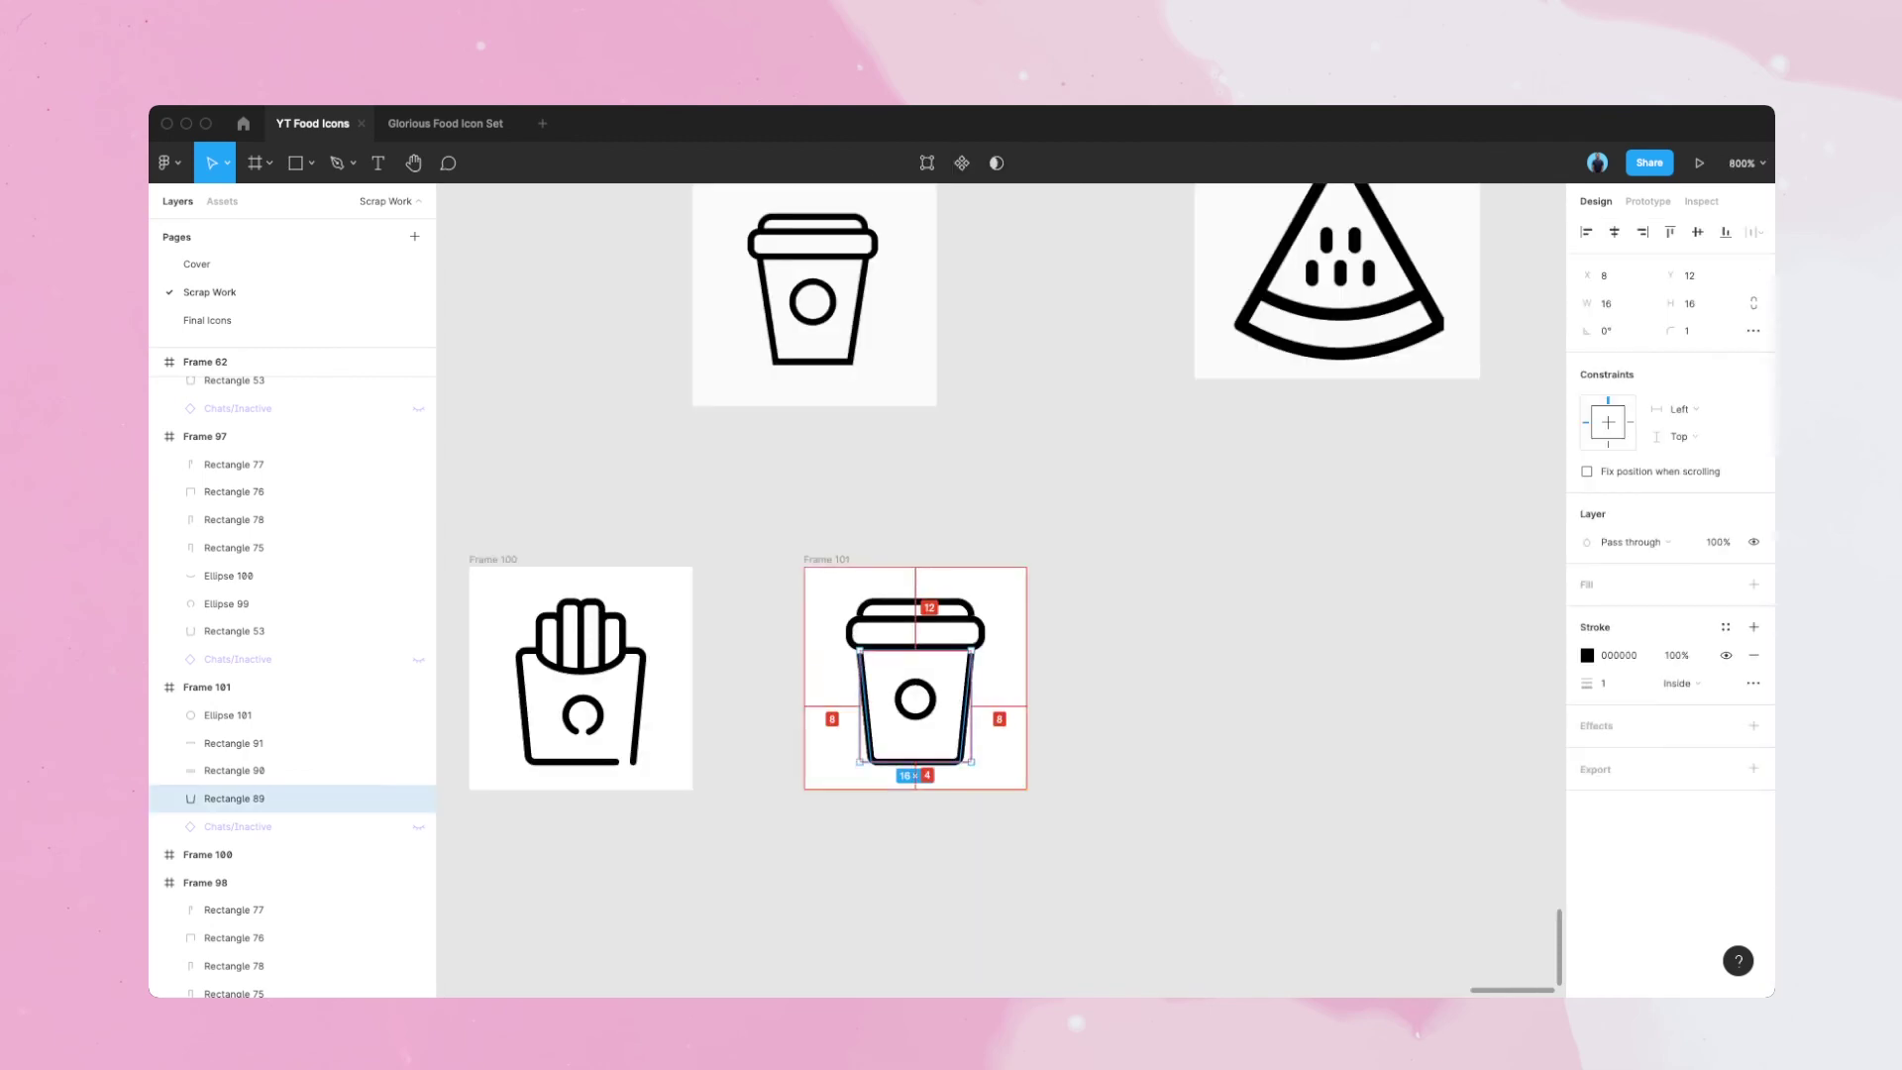
{"action": "scroll", "coordinate": [915, 763], "scroll_direction": "up", "scroll_amount": 1}
{"action": "key", "text": "Escape"}
{"action": "left_click", "coordinate": [916, 766]}
{"action": "scroll", "coordinate": [916, 766], "scroll_direction": "right", "scroll_amount": 1}
{"action": "key", "text": "super+equal"}
{"action": "scroll", "coordinate": [916, 766], "scroll_direction": "down", "scroll_amount": 1}
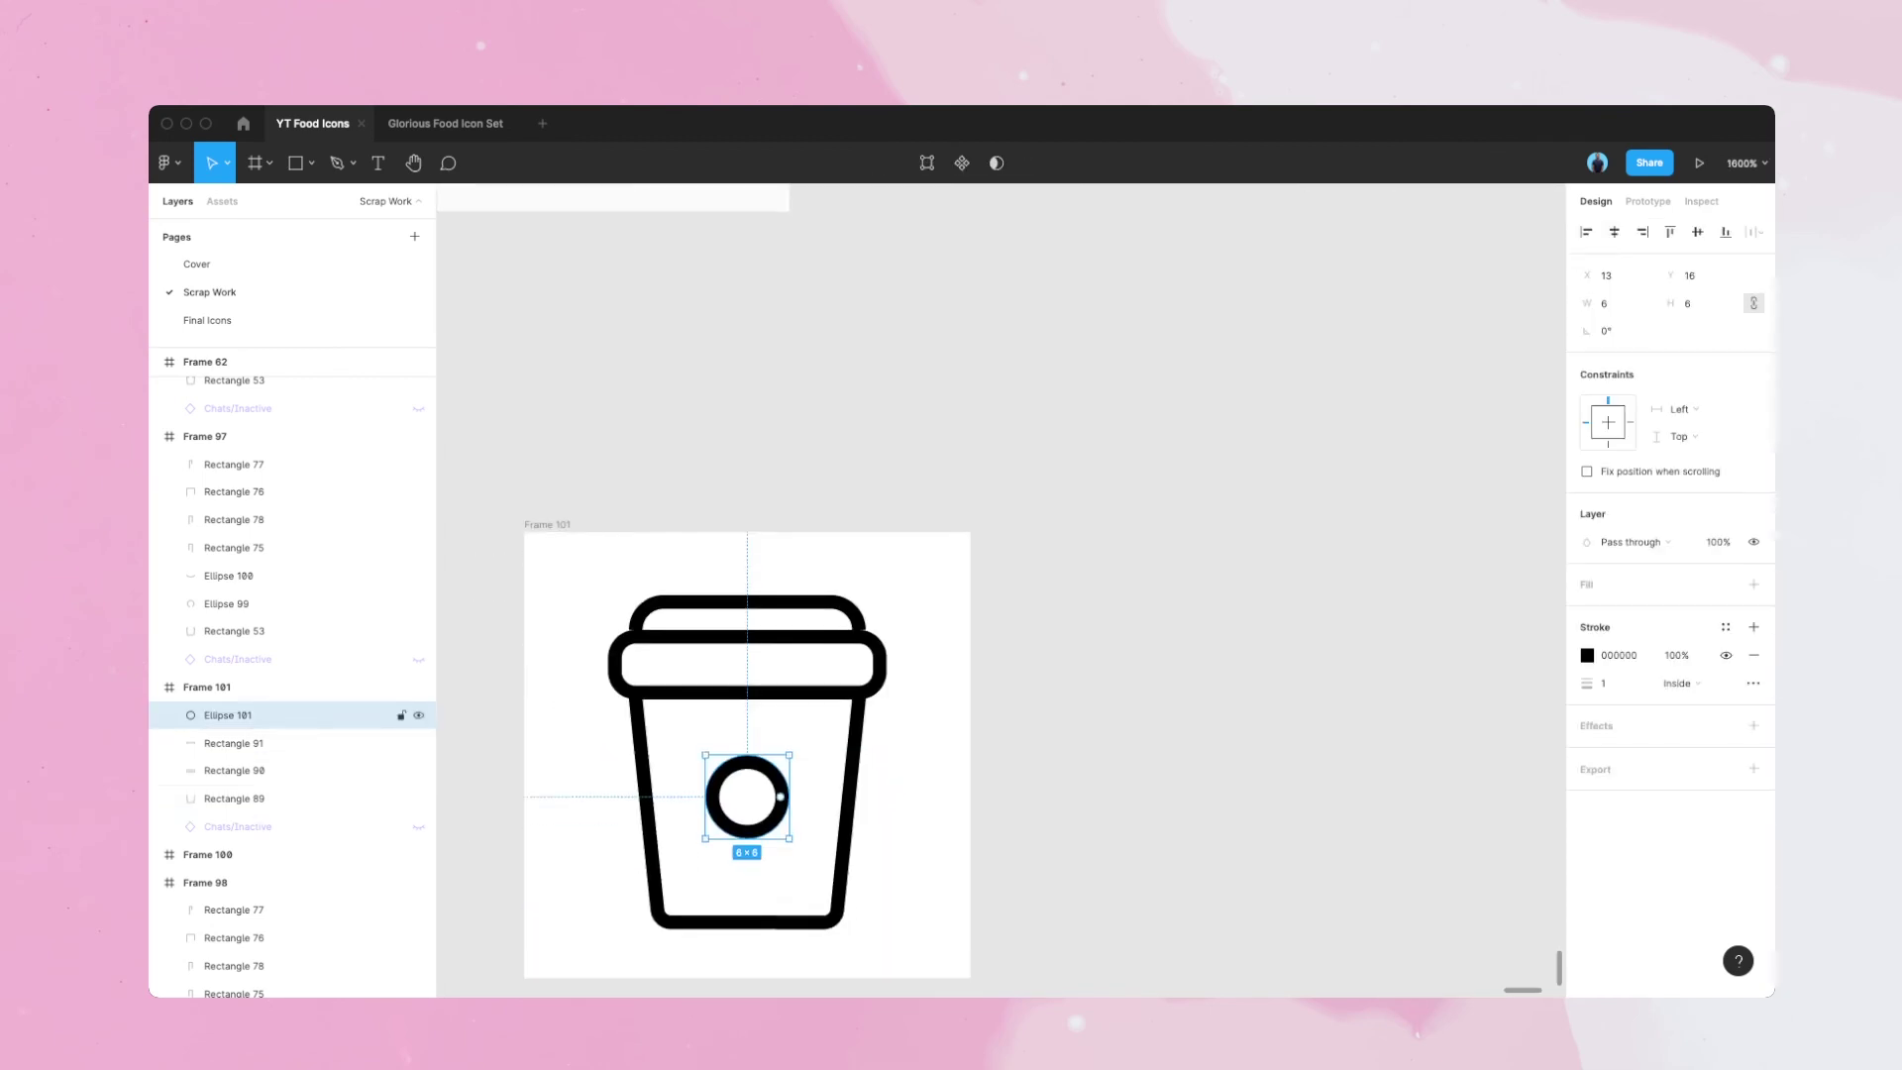
- Add a point on each side of the circle's bottom point and delete the bottom point to open a gap
{"action": "key", "text": "Return"}
{"action": "key", "text": "p"}
{"action": "key", "text": "plus"}
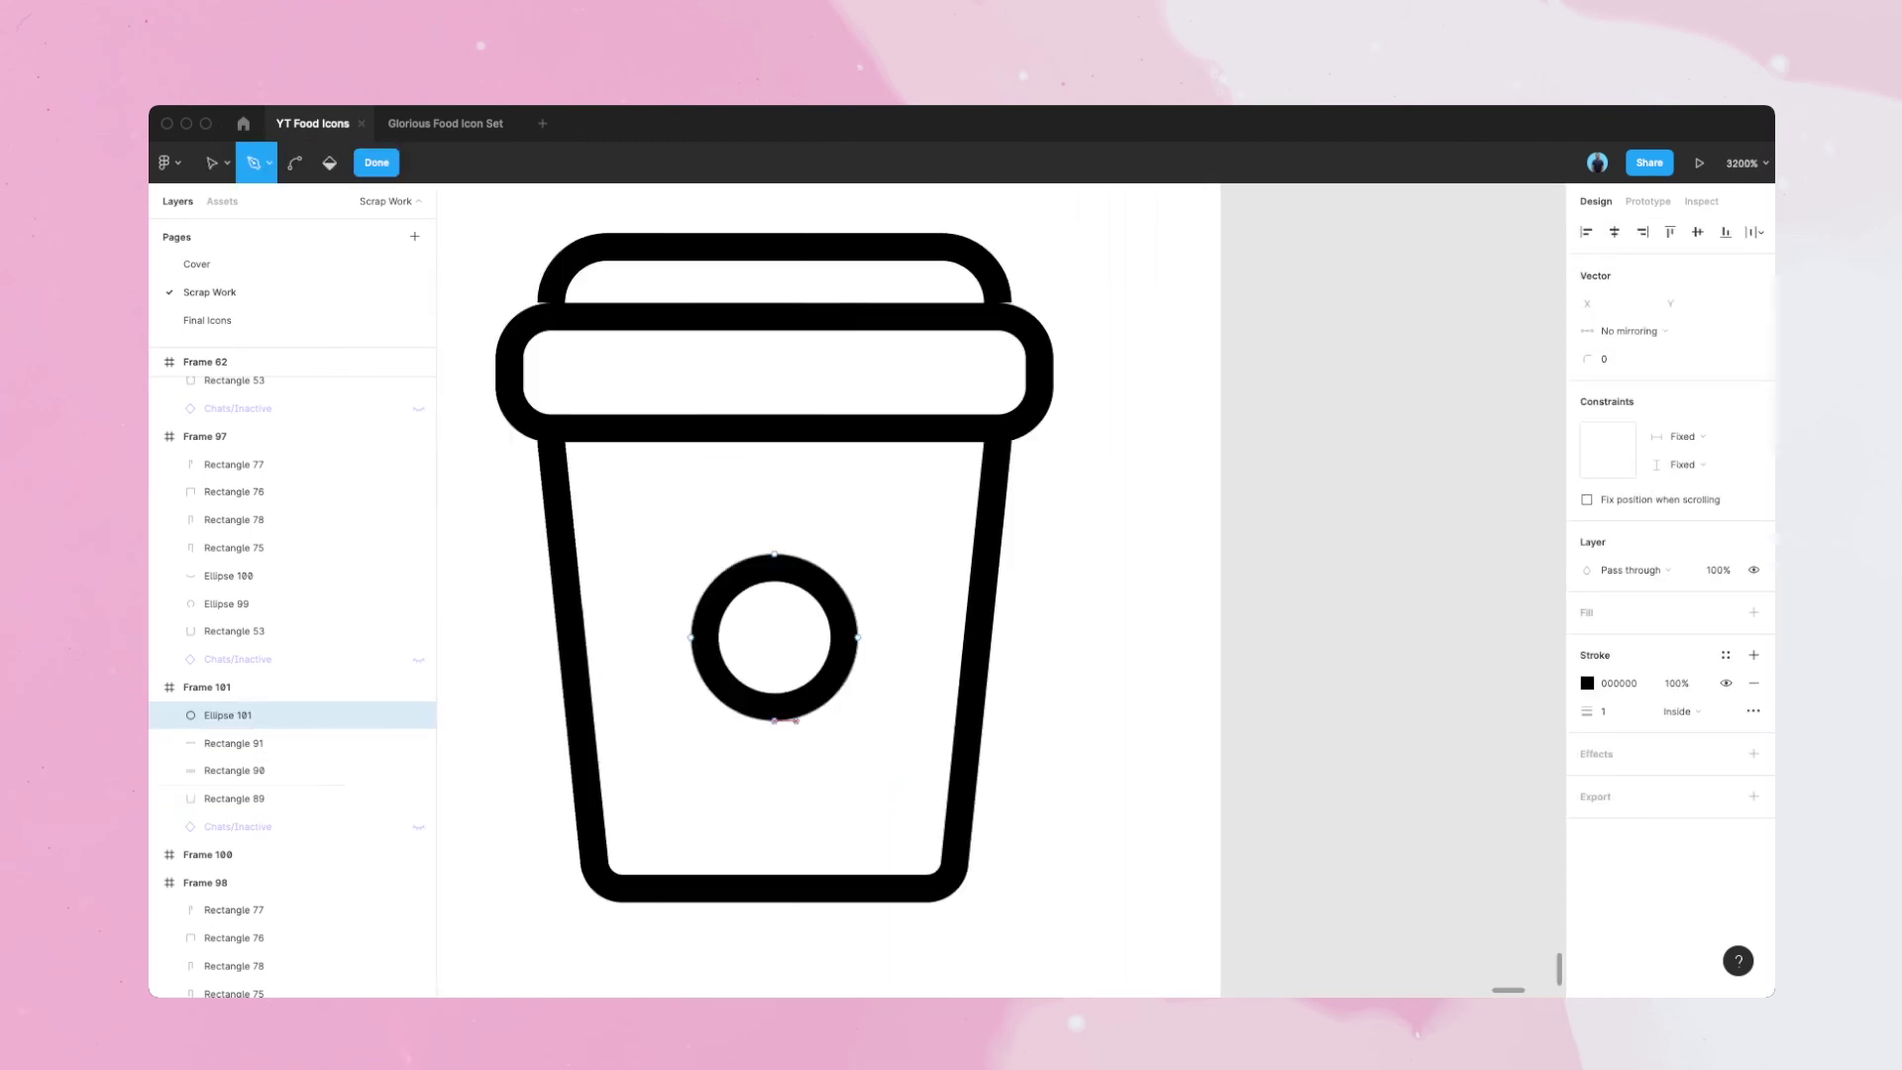
{"action": "key", "text": "plus"}
{"action": "key", "text": "v"}
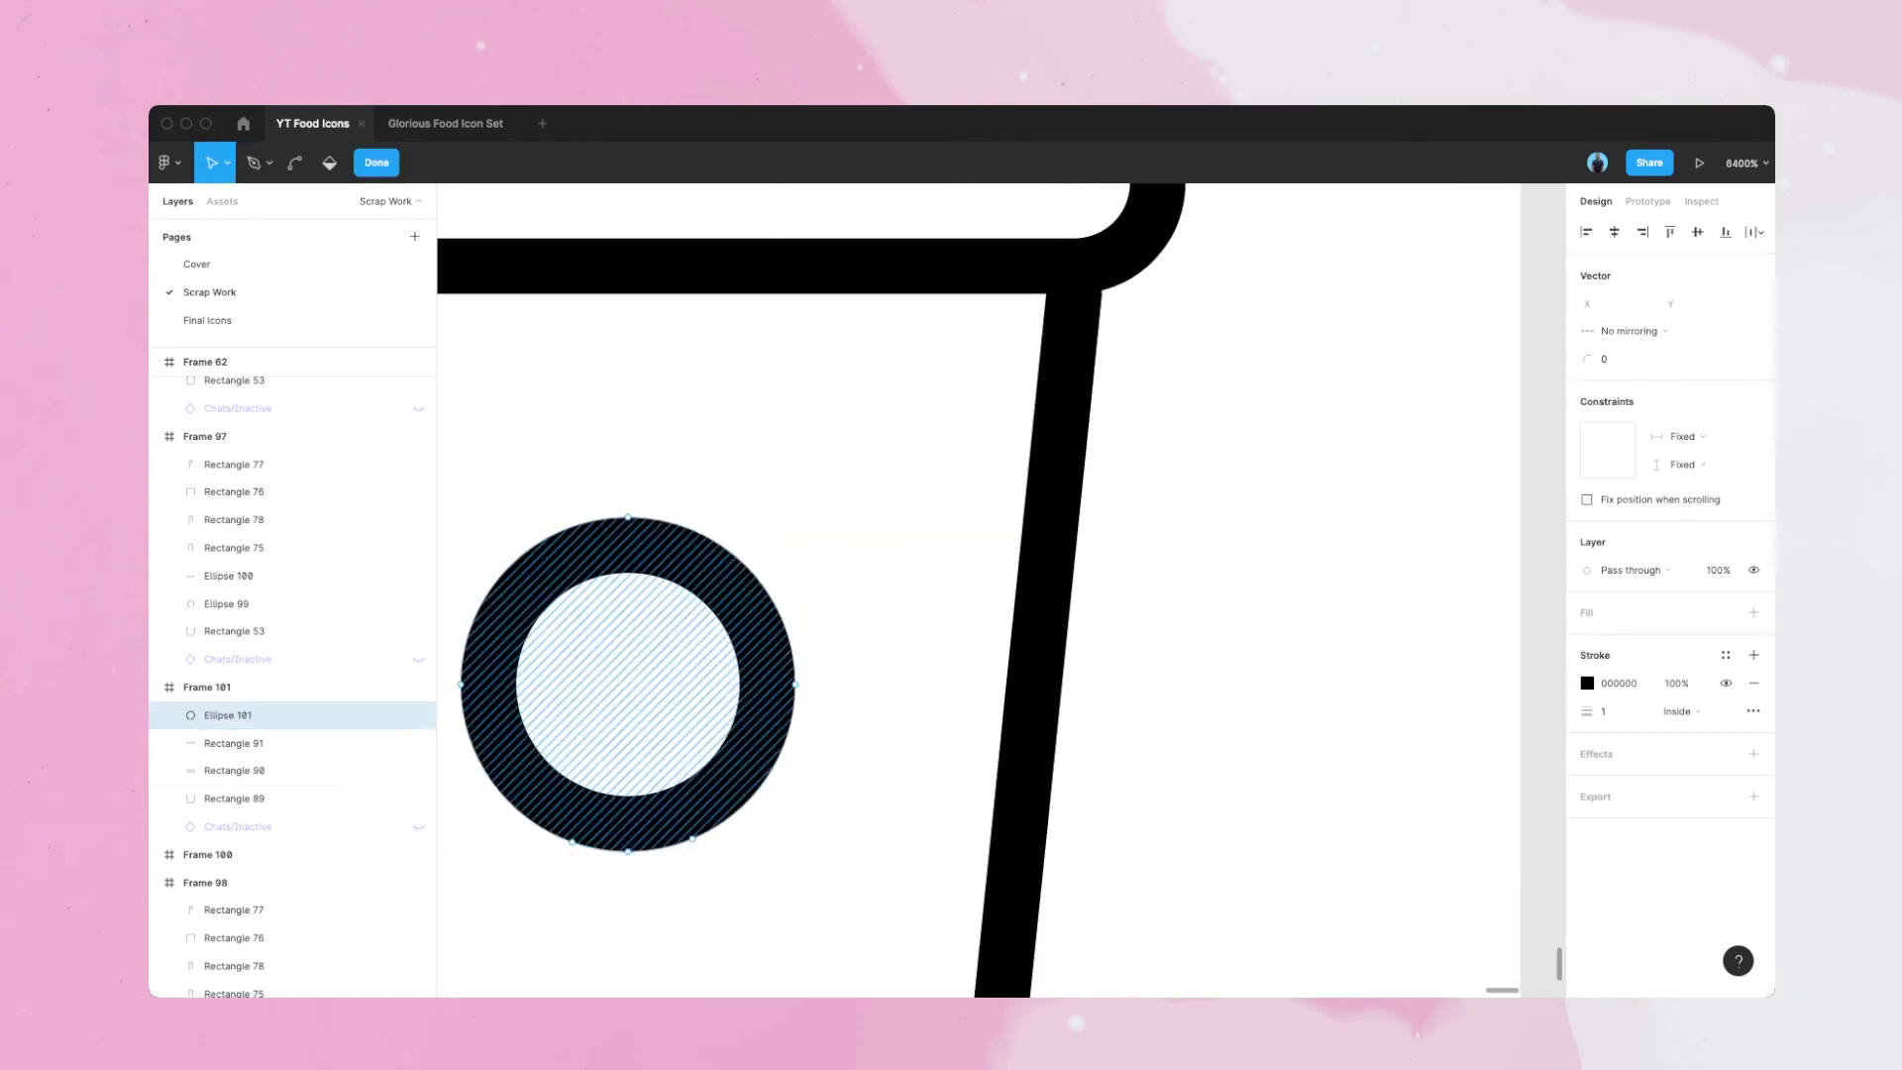
{"action": "left_click", "coordinate": [628, 850]}
{"action": "key", "text": "Delete"}
- Give the opened circle round stroke caps, set its height to 6 px and nudge it into place on the cup
{"action": "left_click", "coordinate": [1753, 711]}
{"action": "left_click", "coordinate": [1507, 755]}
{"action": "key", "text": "Return"}
{"action": "left_click", "coordinate": [1688, 303]}
{"action": "type", "text": "6"}
{"action": "key", "text": "Return"}
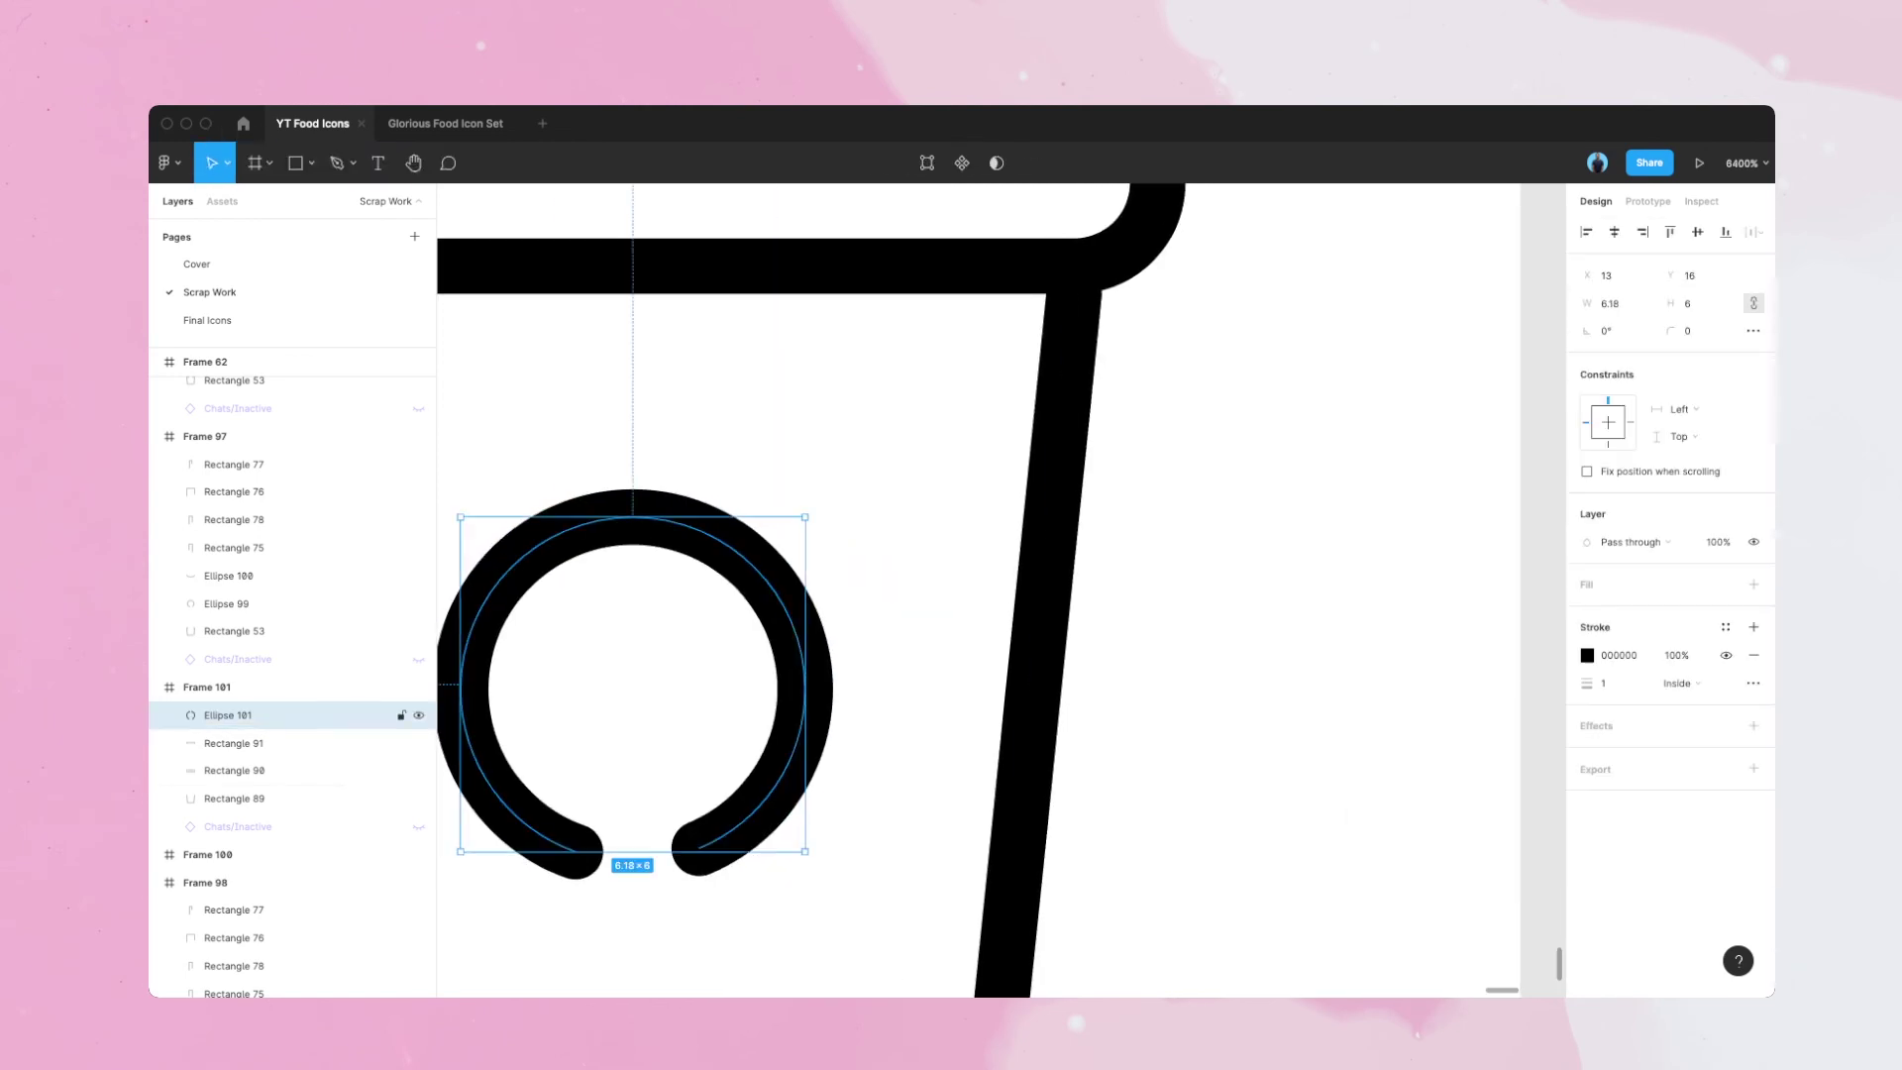
{"action": "key", "text": "minus"}
{"action": "key", "text": "minus"}
{"action": "key", "text": "minus"}
{"action": "key", "text": "Down"}
{"action": "scroll", "coordinate": [948, 653], "scroll_direction": "up", "scroll_amount": 1}
{"action": "key", "text": "Escape"}
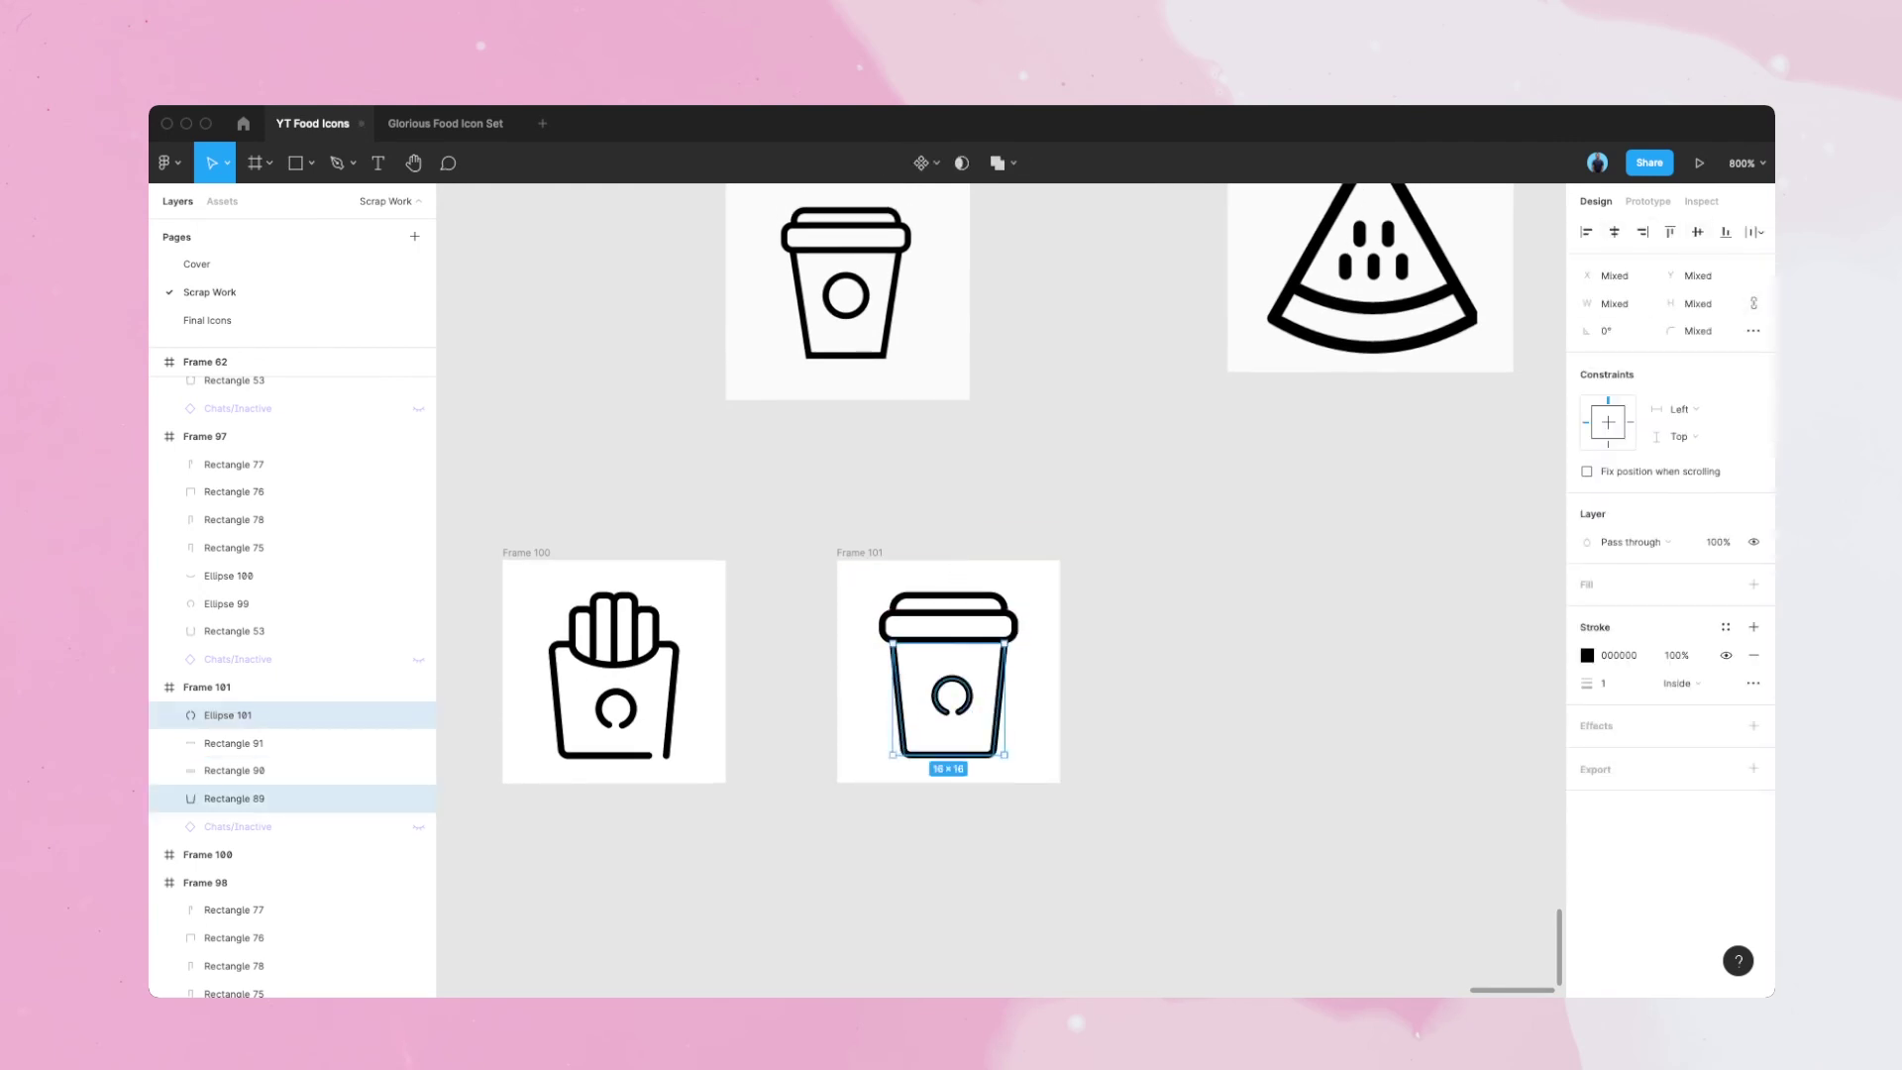
- Duplicate Frame 101 with the finished cup beside the original
{"action": "scroll", "coordinate": [860, 588], "scroll_direction": "up", "scroll_amount": 1}
{"action": "left_click_drag", "start_coordinate": [860, 588], "coordinate": [1138, 588]}
{"action": "scroll", "coordinate": [1138, 589], "scroll_direction": "right", "scroll_amount": 3}
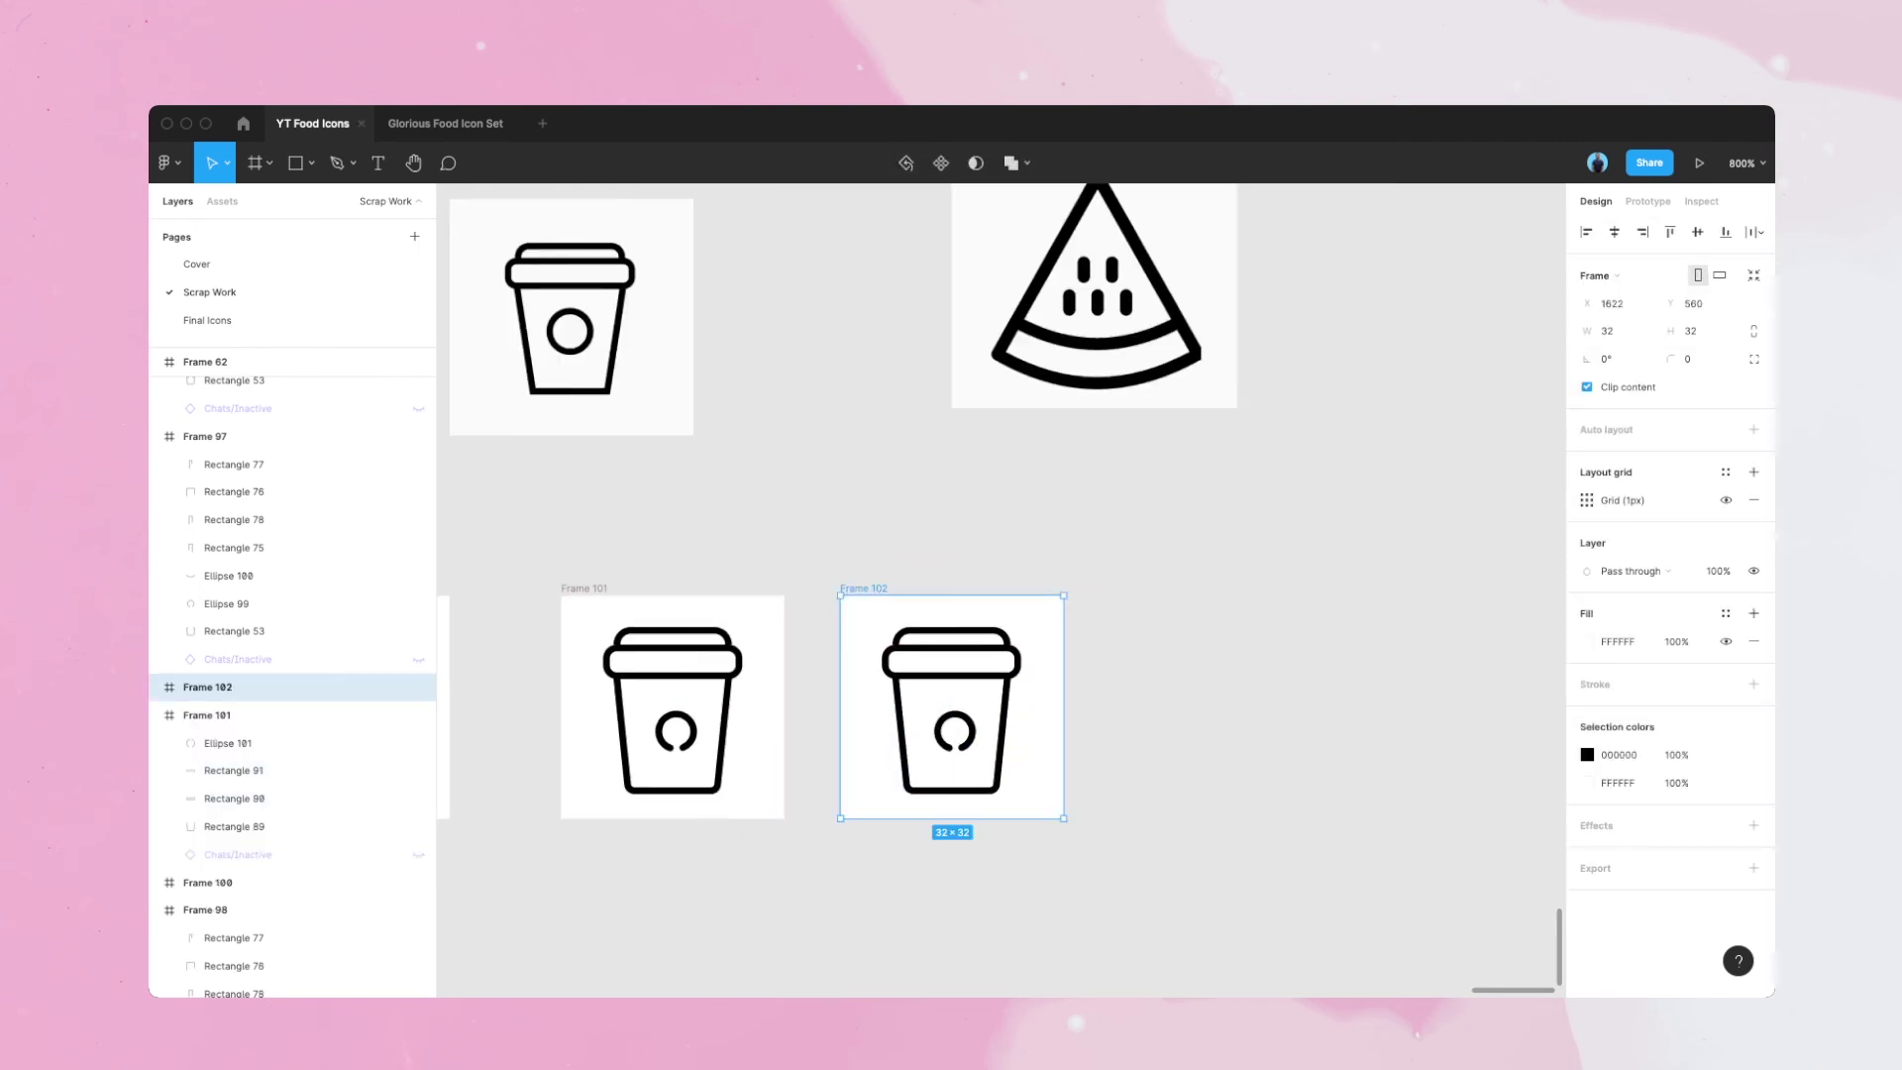
{"action": "scroll", "coordinate": [1001, 590], "scroll_direction": "right", "scroll_amount": 1}
{"action": "key", "text": "super+plus"}
{"action": "scroll", "coordinate": [892, 693], "scroll_direction": "down", "scroll_amount": 3}
{"action": "double_click", "coordinate": [814, 743]}
{"action": "key", "text": "super+plus"}
{"action": "key", "text": "p"}
{"action": "key", "text": "Escape"}
{"action": "key", "text": "Return"}
{"action": "key", "text": "Delete"}
{"action": "key", "text": "super+z"}
- Add a point on the duplicated cup body's bottom edge and delete the neighbouring segment to leave a gap near the right corner
{"action": "scroll", "coordinate": [842, 792], "scroll_direction": "left", "scroll_amount": 1}
{"action": "key", "text": "p"}
{"action": "left_click", "coordinate": [846, 897]}
{"action": "key", "text": "v"}
{"action": "key", "text": "Delete"}
{"action": "left_click_drag", "start_coordinate": [775, 897], "coordinate": [827, 897]}
{"action": "key", "text": "Escape"}
{"action": "key", "text": "Escape"}
{"action": "key", "text": "Escape"}
{"action": "key", "text": "super+minus"}
{"action": "key", "text": "super+minus"}
{"action": "key", "text": "super+minus"}
{"action": "scroll", "coordinate": [1001, 590], "scroll_direction": "up", "scroll_amount": 1}
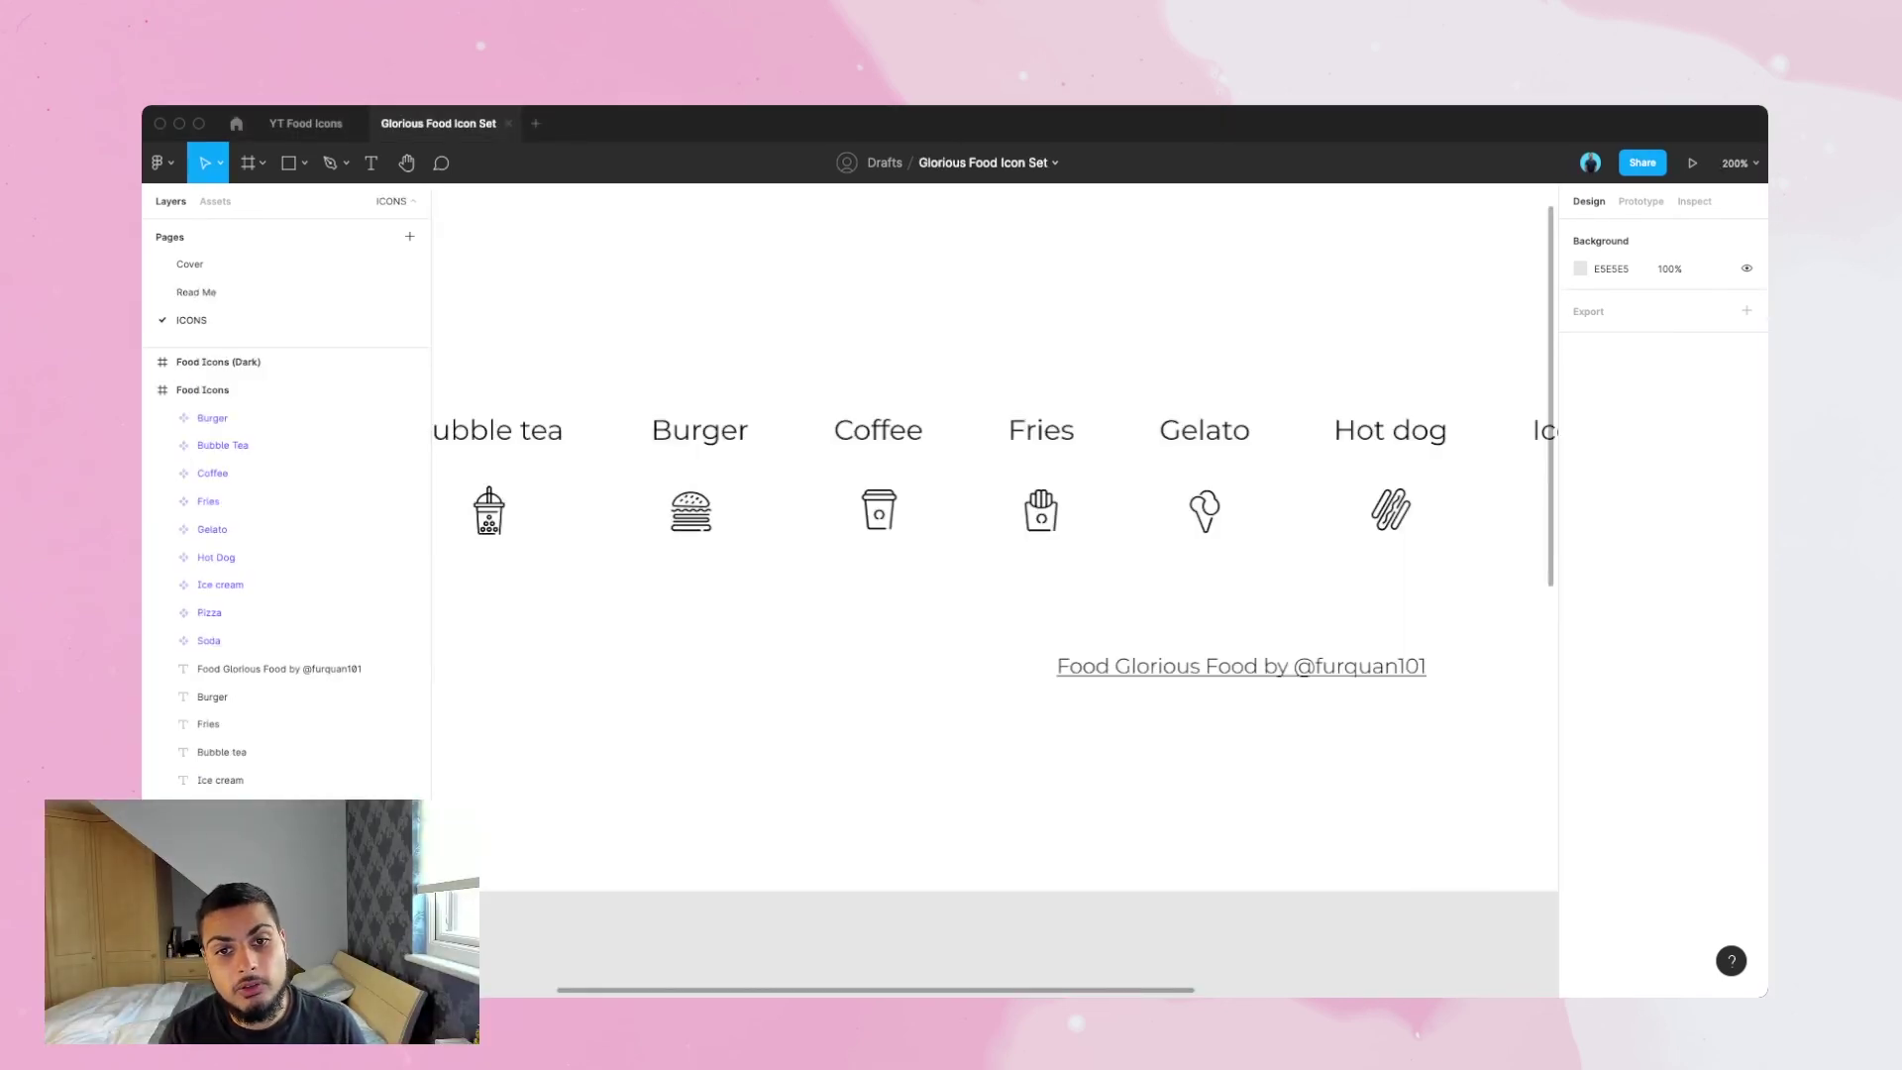
- Paste the fries icon frame into the Food Icons board of the Glorious Food Icon Set file, below the icon row
{"action": "scroll", "coordinate": [994, 590], "scroll_direction": "left", "scroll_amount": 1}
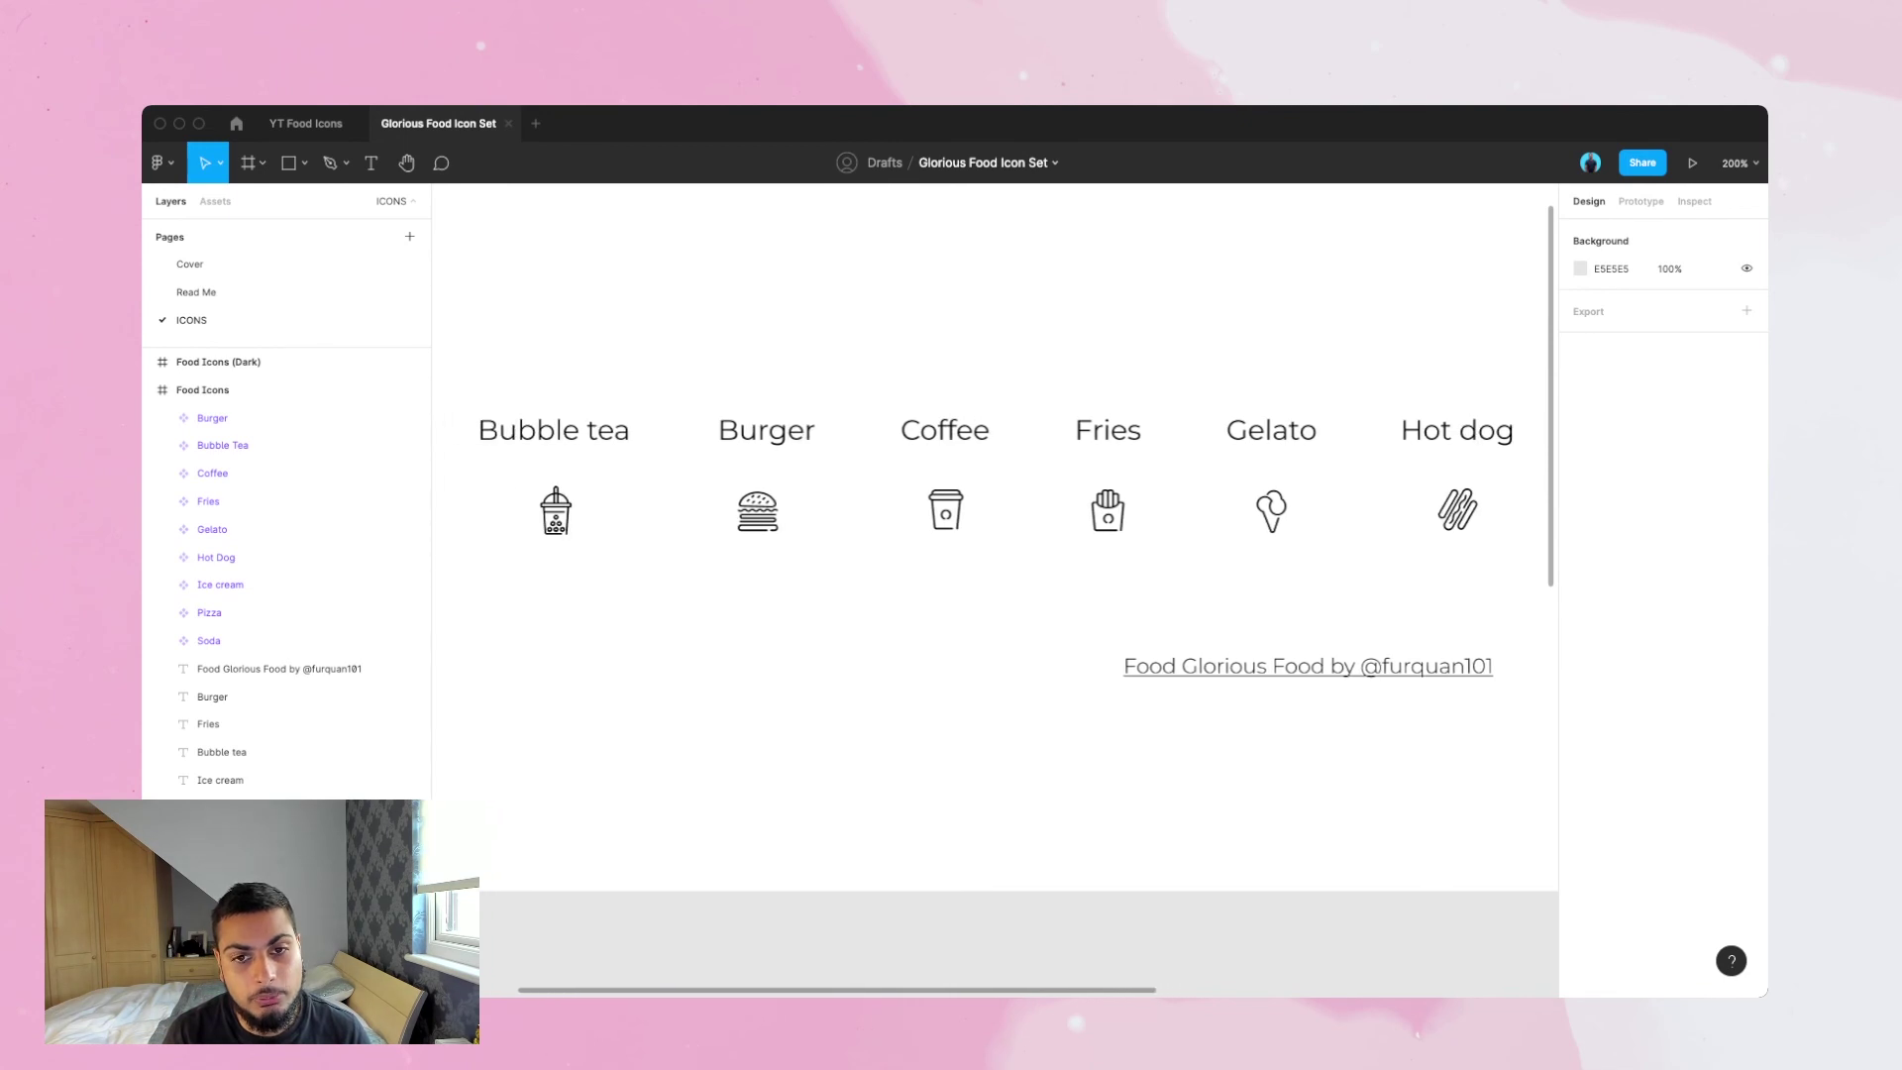
{"action": "scroll", "coordinate": [994, 590], "scroll_direction": "up", "scroll_amount": 1}
{"action": "scroll", "coordinate": [994, 591], "scroll_direction": "right", "scroll_amount": 1}
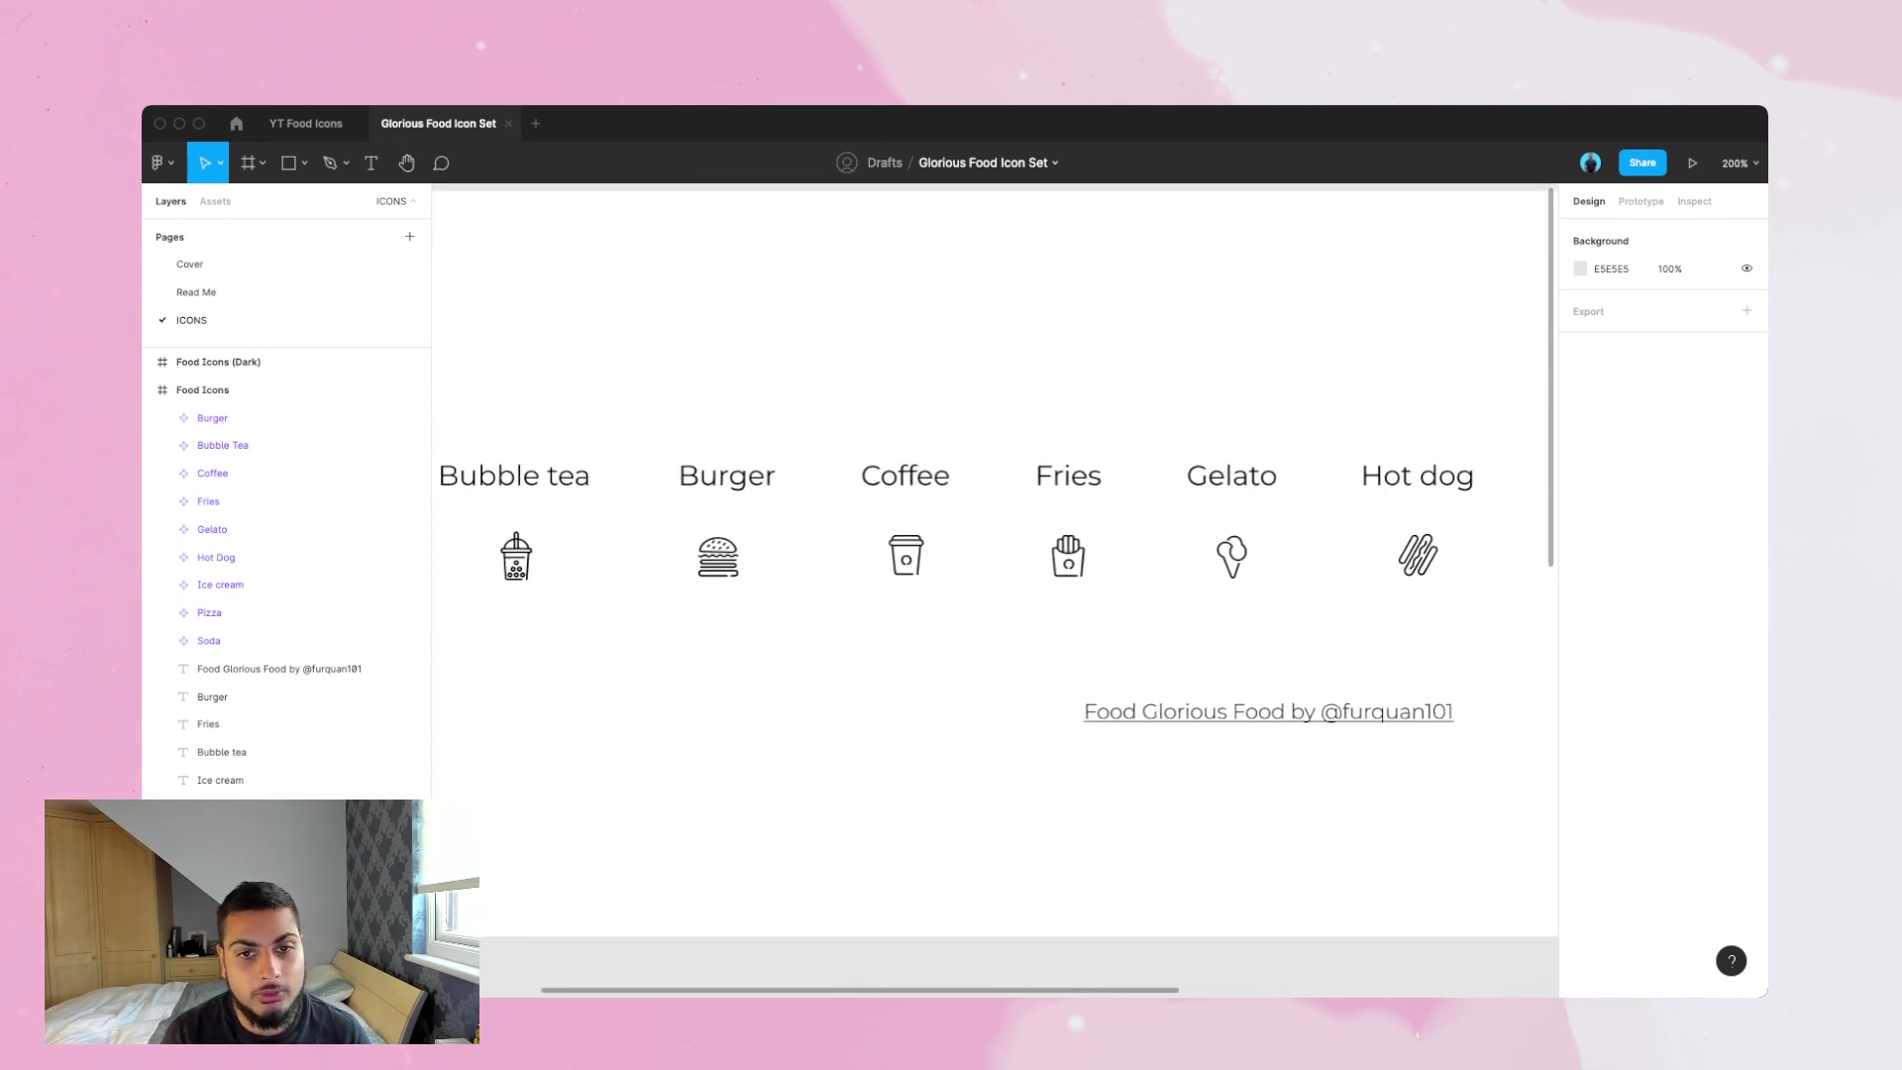
{"action": "scroll", "coordinate": [991, 585], "scroll_direction": "right", "scroll_amount": 1}
{"action": "scroll", "coordinate": [990, 584], "scroll_direction": "up", "scroll_amount": 3}
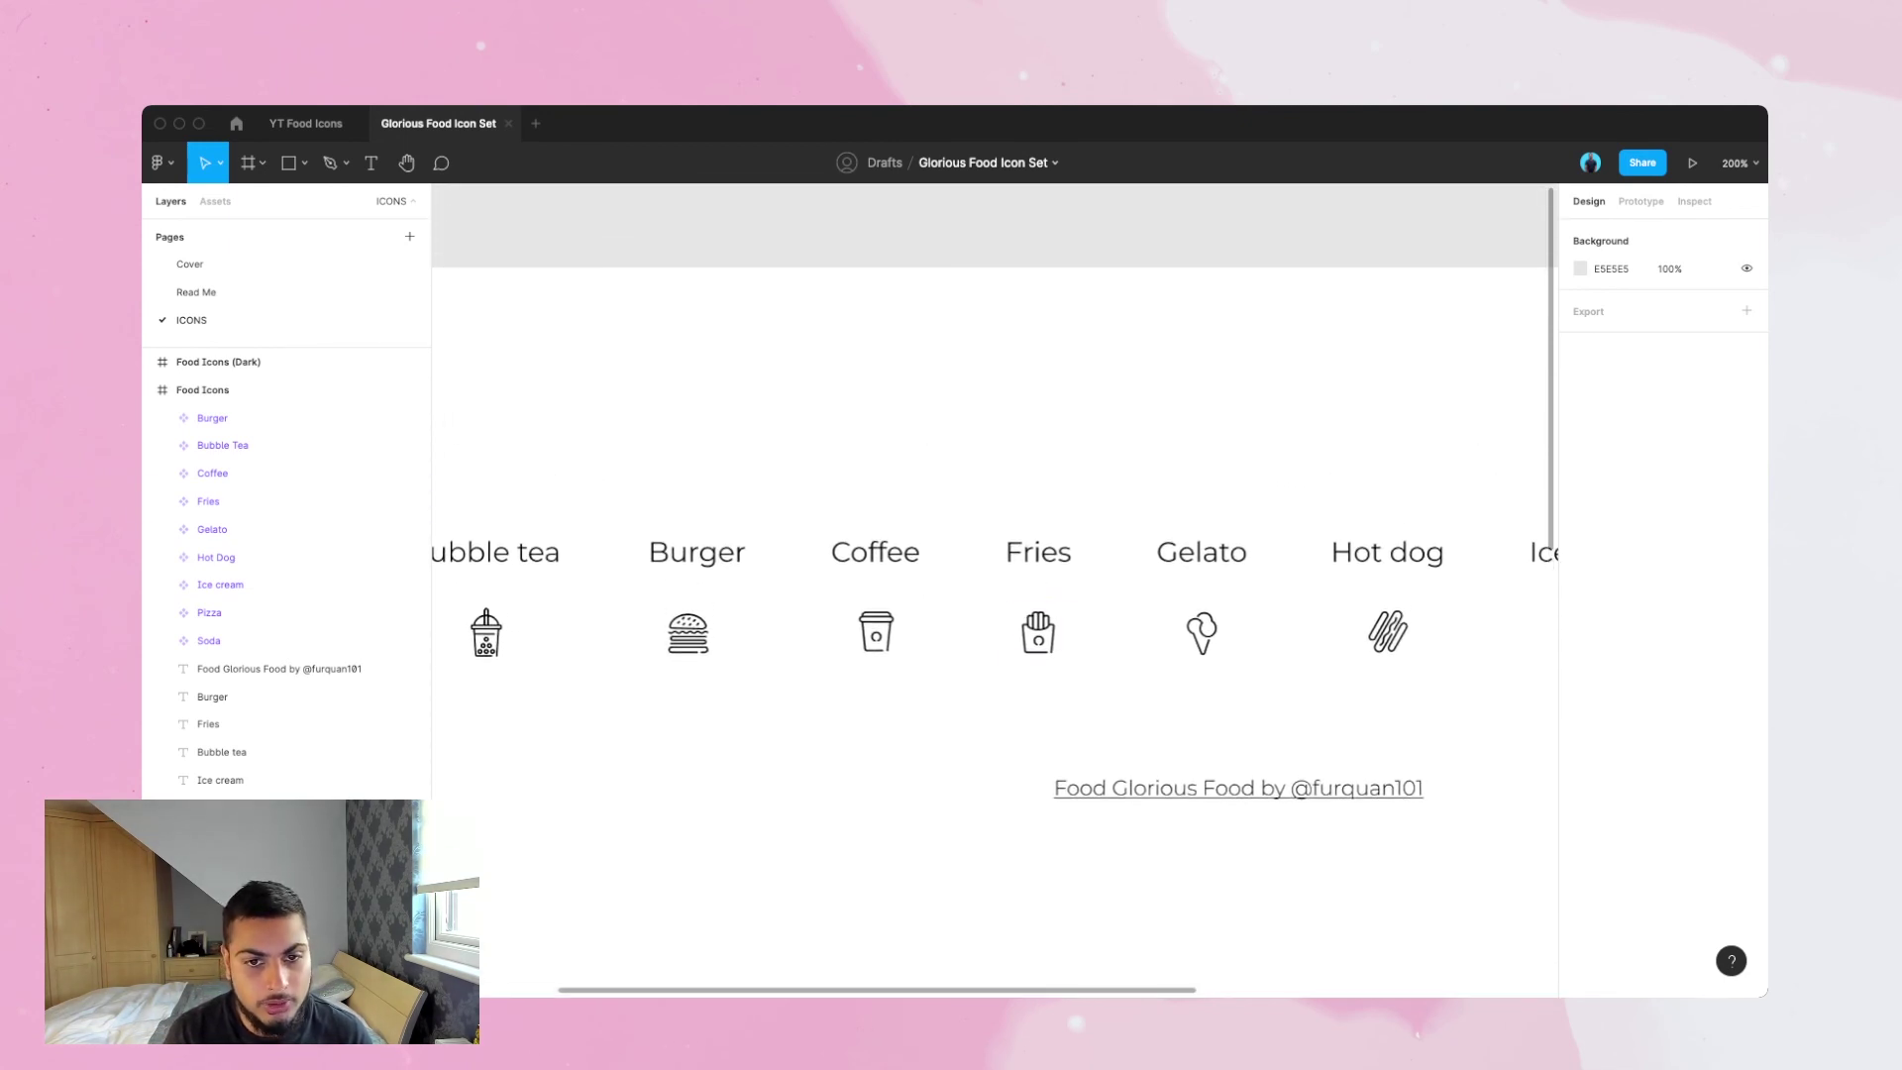
{"action": "key", "text": "super+v"}
{"action": "left_click_drag", "start_coordinate": [995, 590], "coordinate": [969, 724]}
- Compare the existing Fries component with the pasted fries frame and its separate shape layers
{"action": "left_click", "coordinate": [208, 529]}
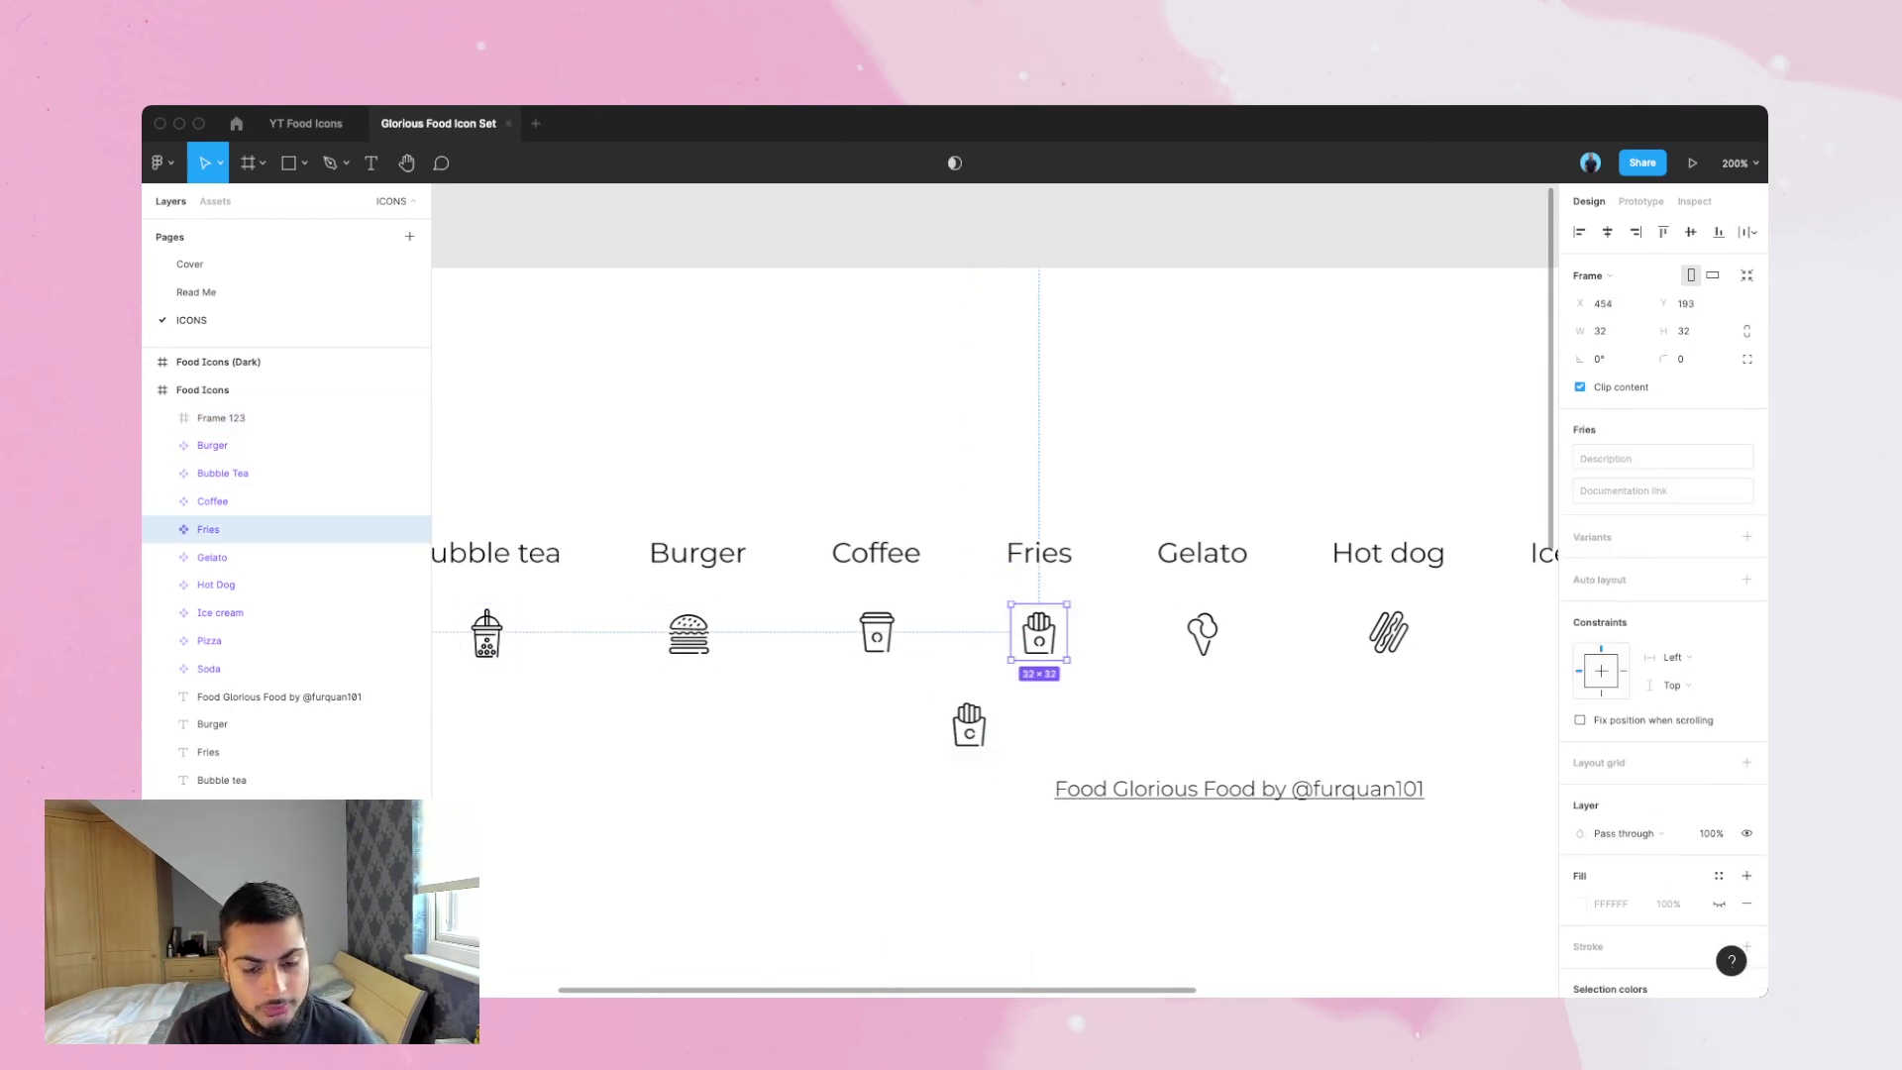
{"action": "key", "text": "plus"}
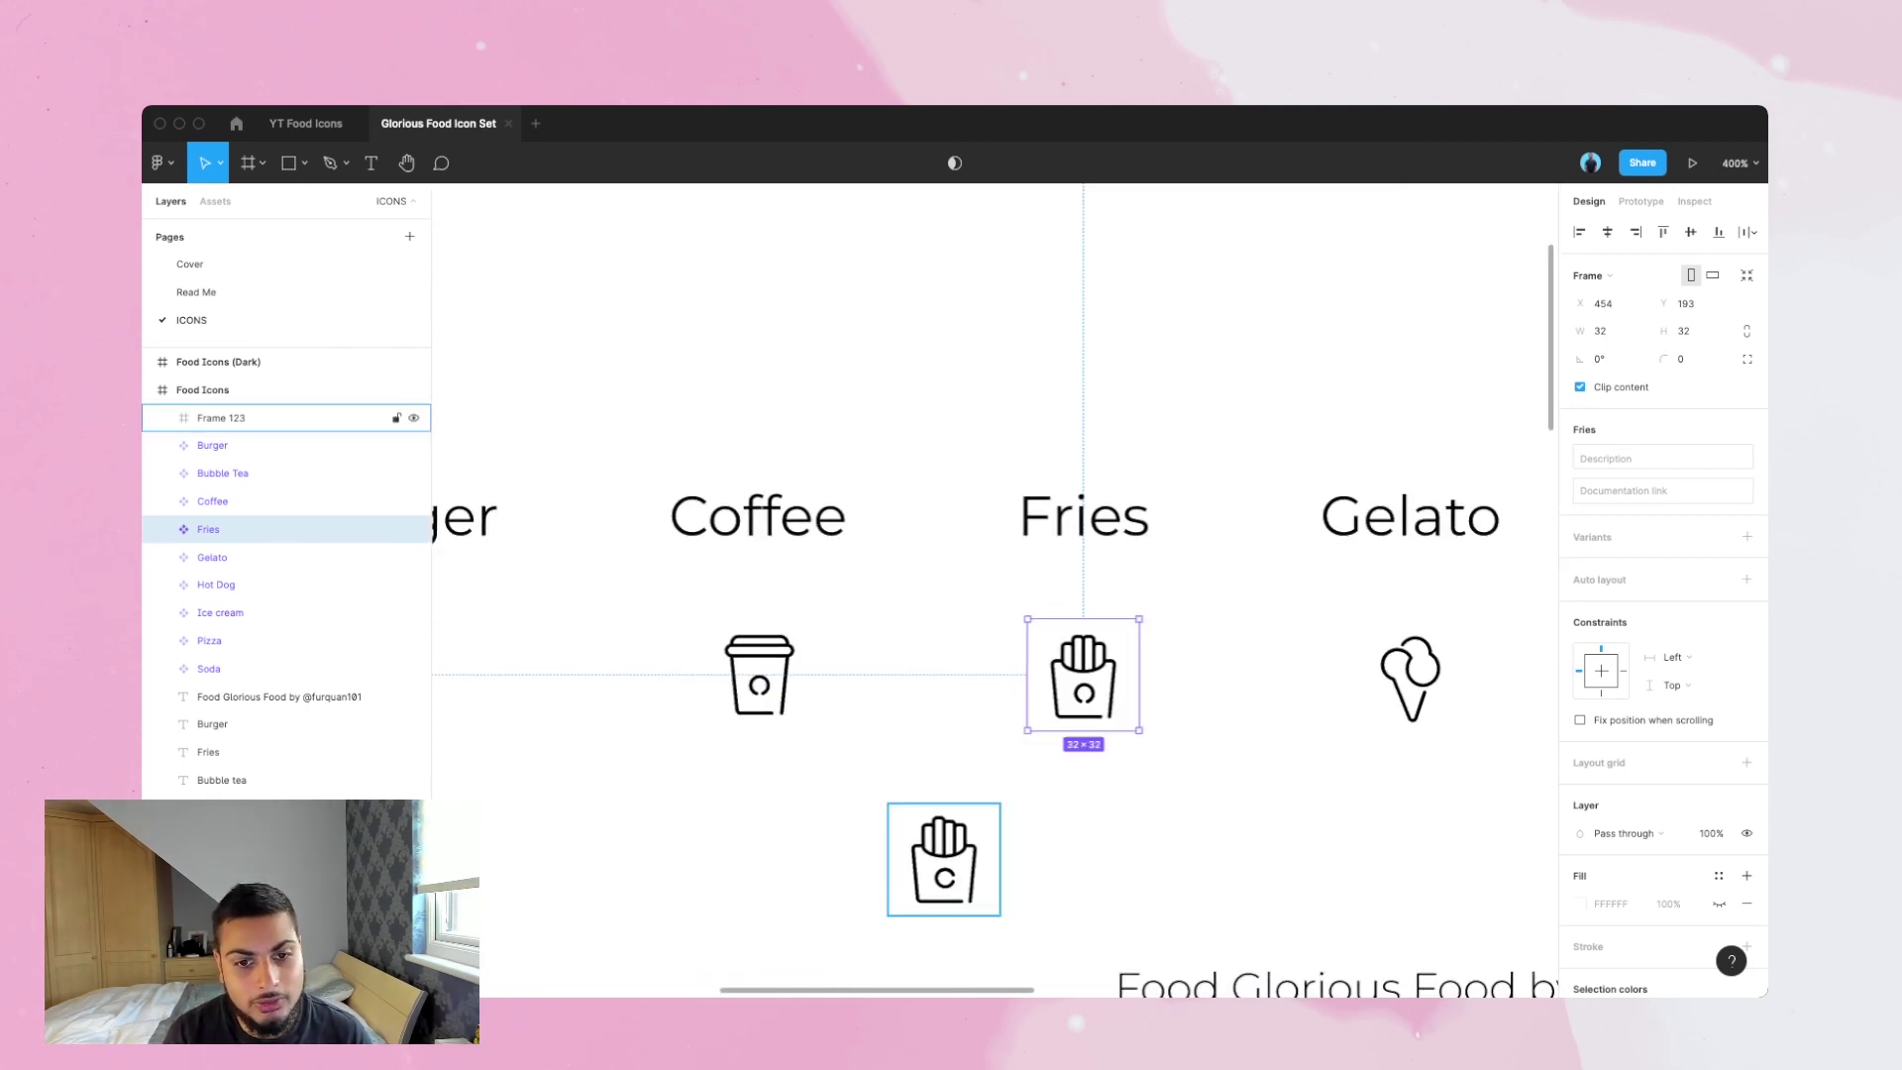
{"action": "left_click", "coordinate": [221, 417]}
{"action": "double_click", "coordinate": [948, 837]}
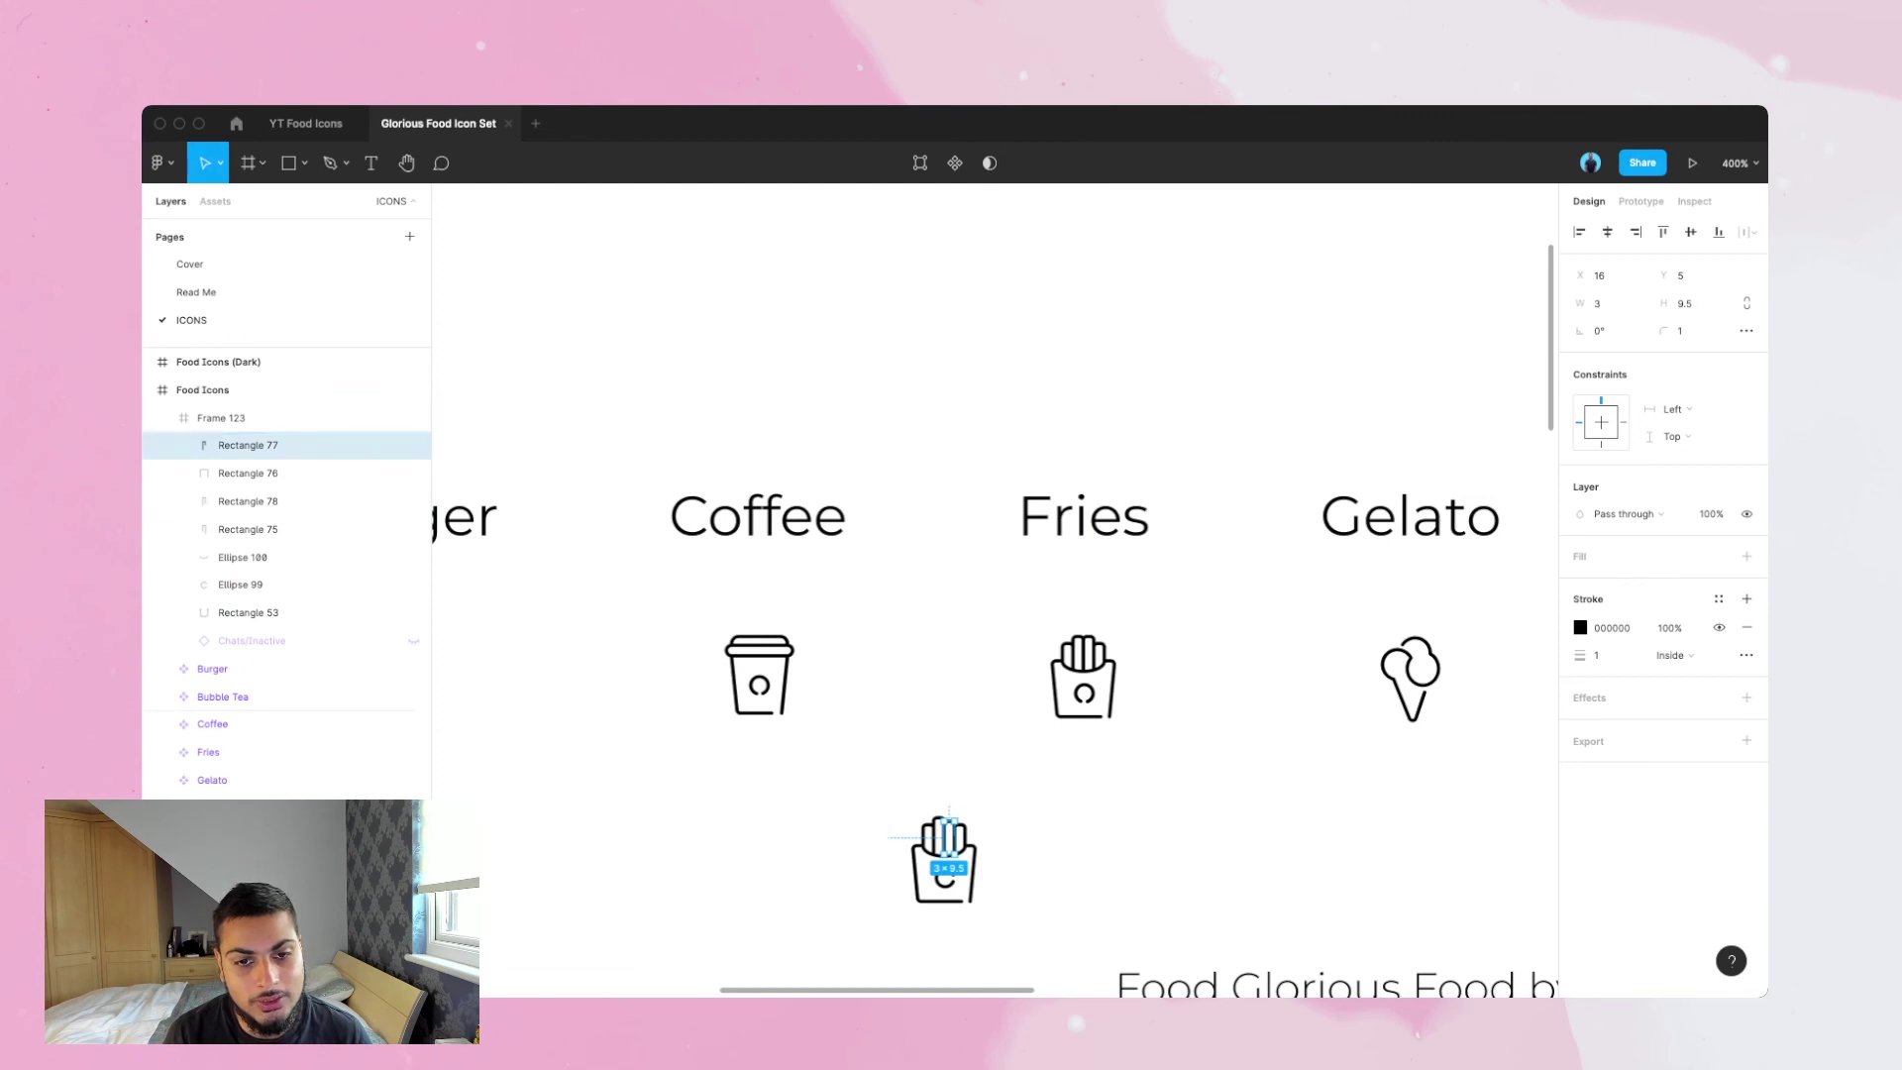
{"action": "scroll", "coordinate": [996, 684], "scroll_direction": "down", "scroll_amount": 3}
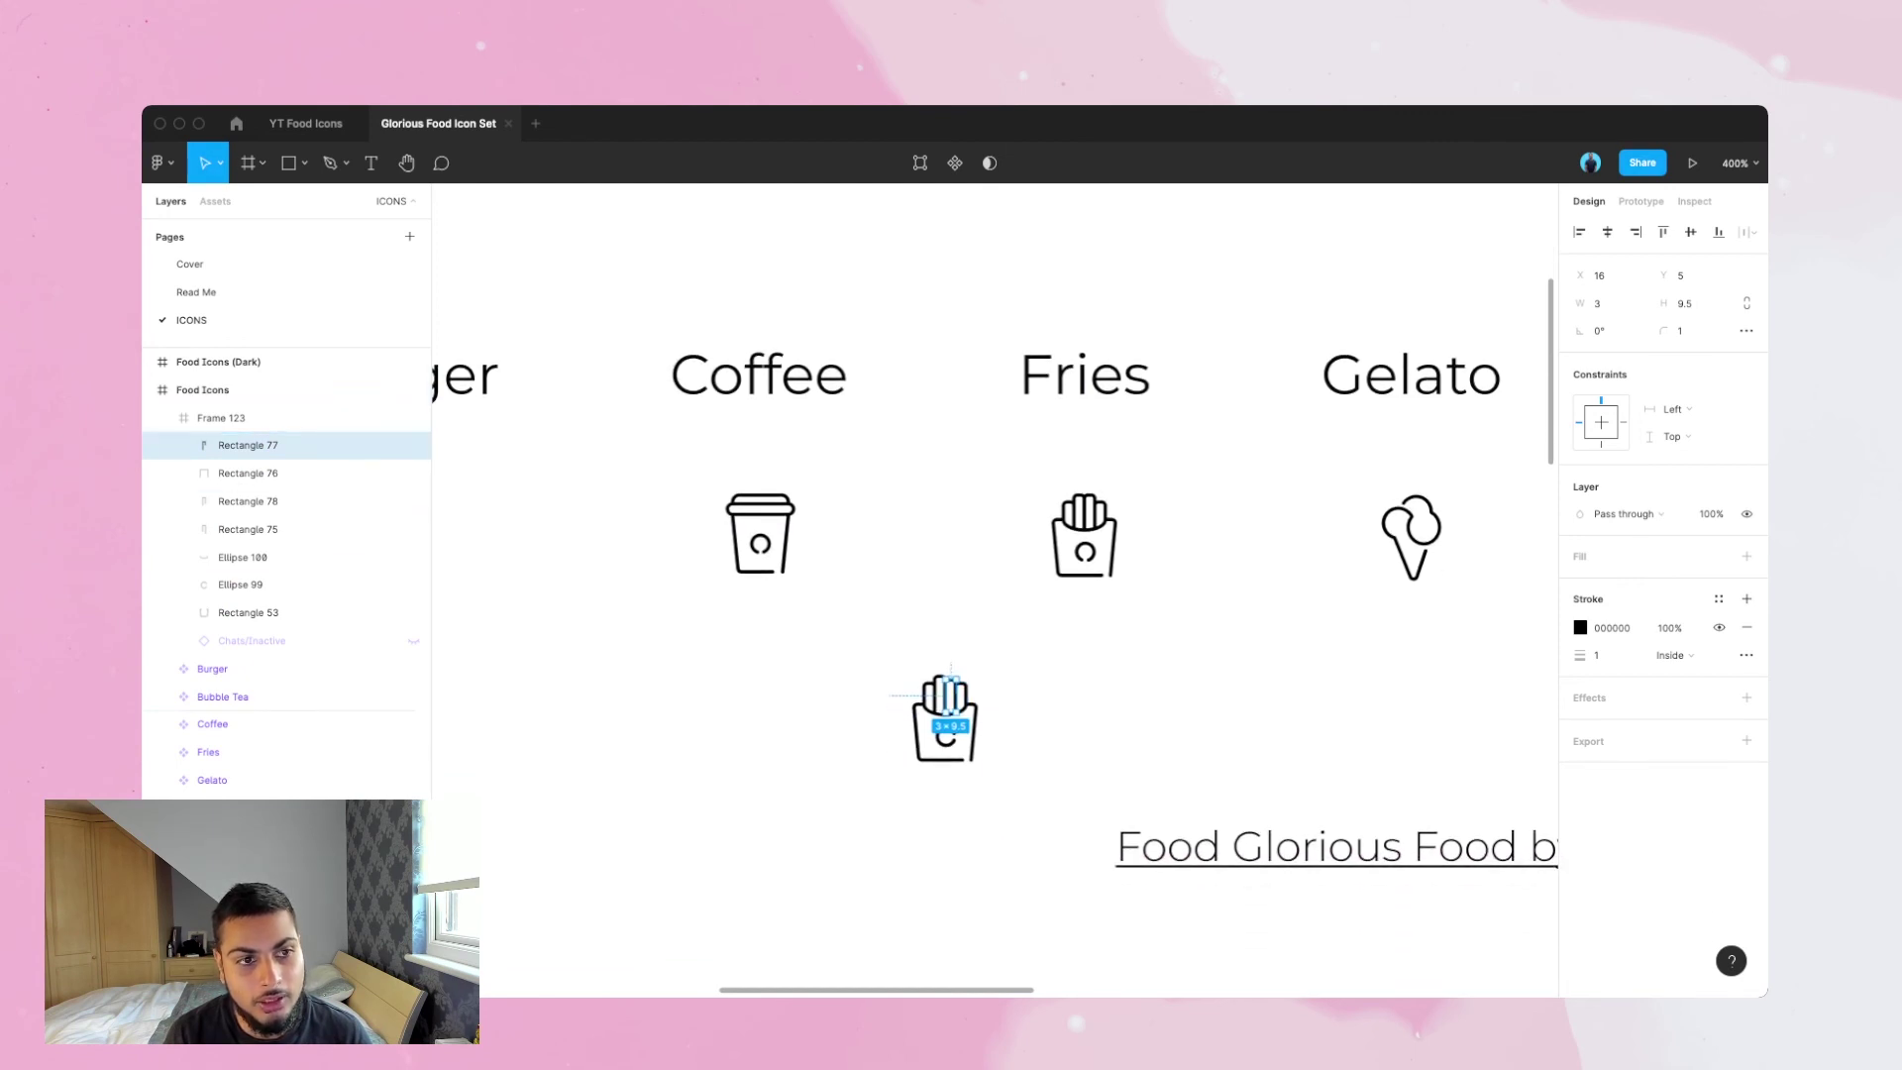
{"action": "key", "text": "Escape"}
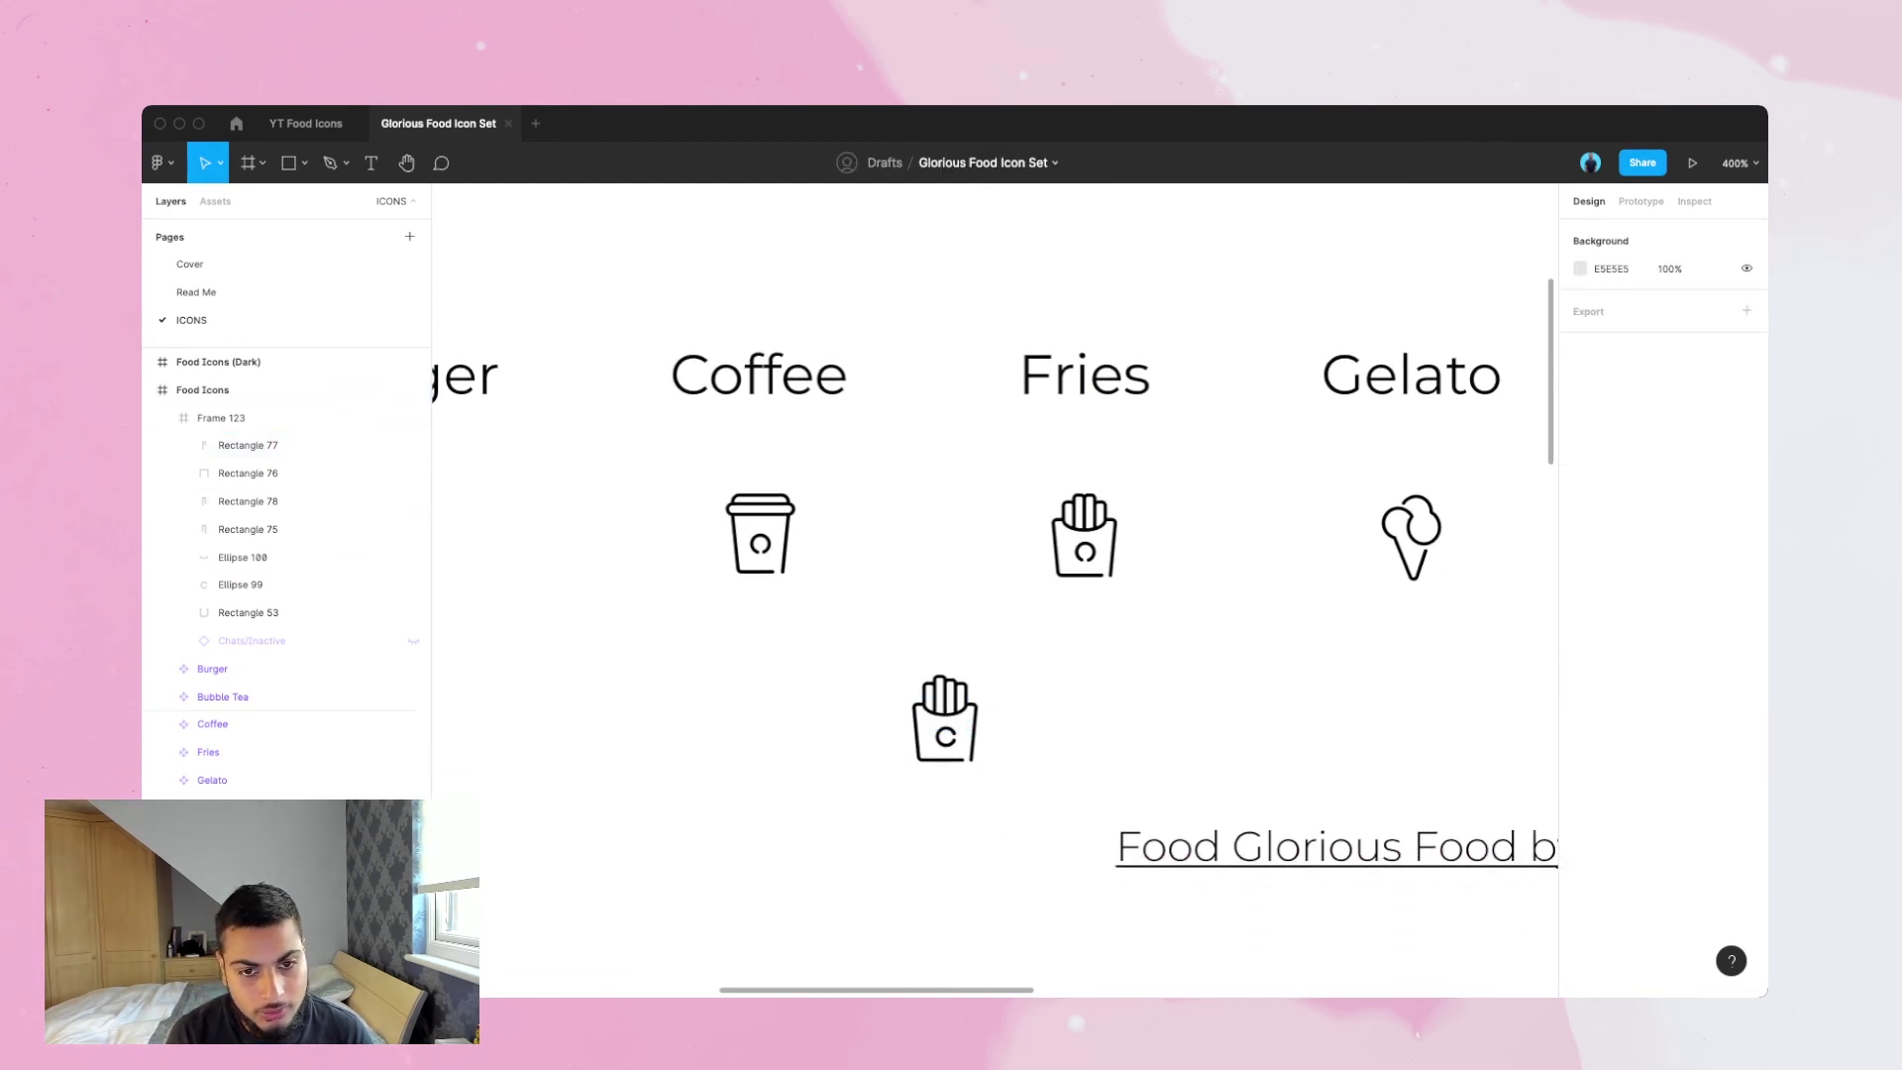
- Combine the four fry rectangles of the pasted icon into one shape with Union selection
{"action": "key", "text": "super+equal"}
{"action": "left_click", "coordinate": [862, 792]}
{"action": "double_click", "coordinate": [862, 792]}
{"action": "left_click", "coordinate": [884, 783], "text": "shift"}
{"action": "left_click", "coordinate": [907, 782], "text": "shift"}
{"action": "left_click", "coordinate": [928, 787], "text": "shift"}
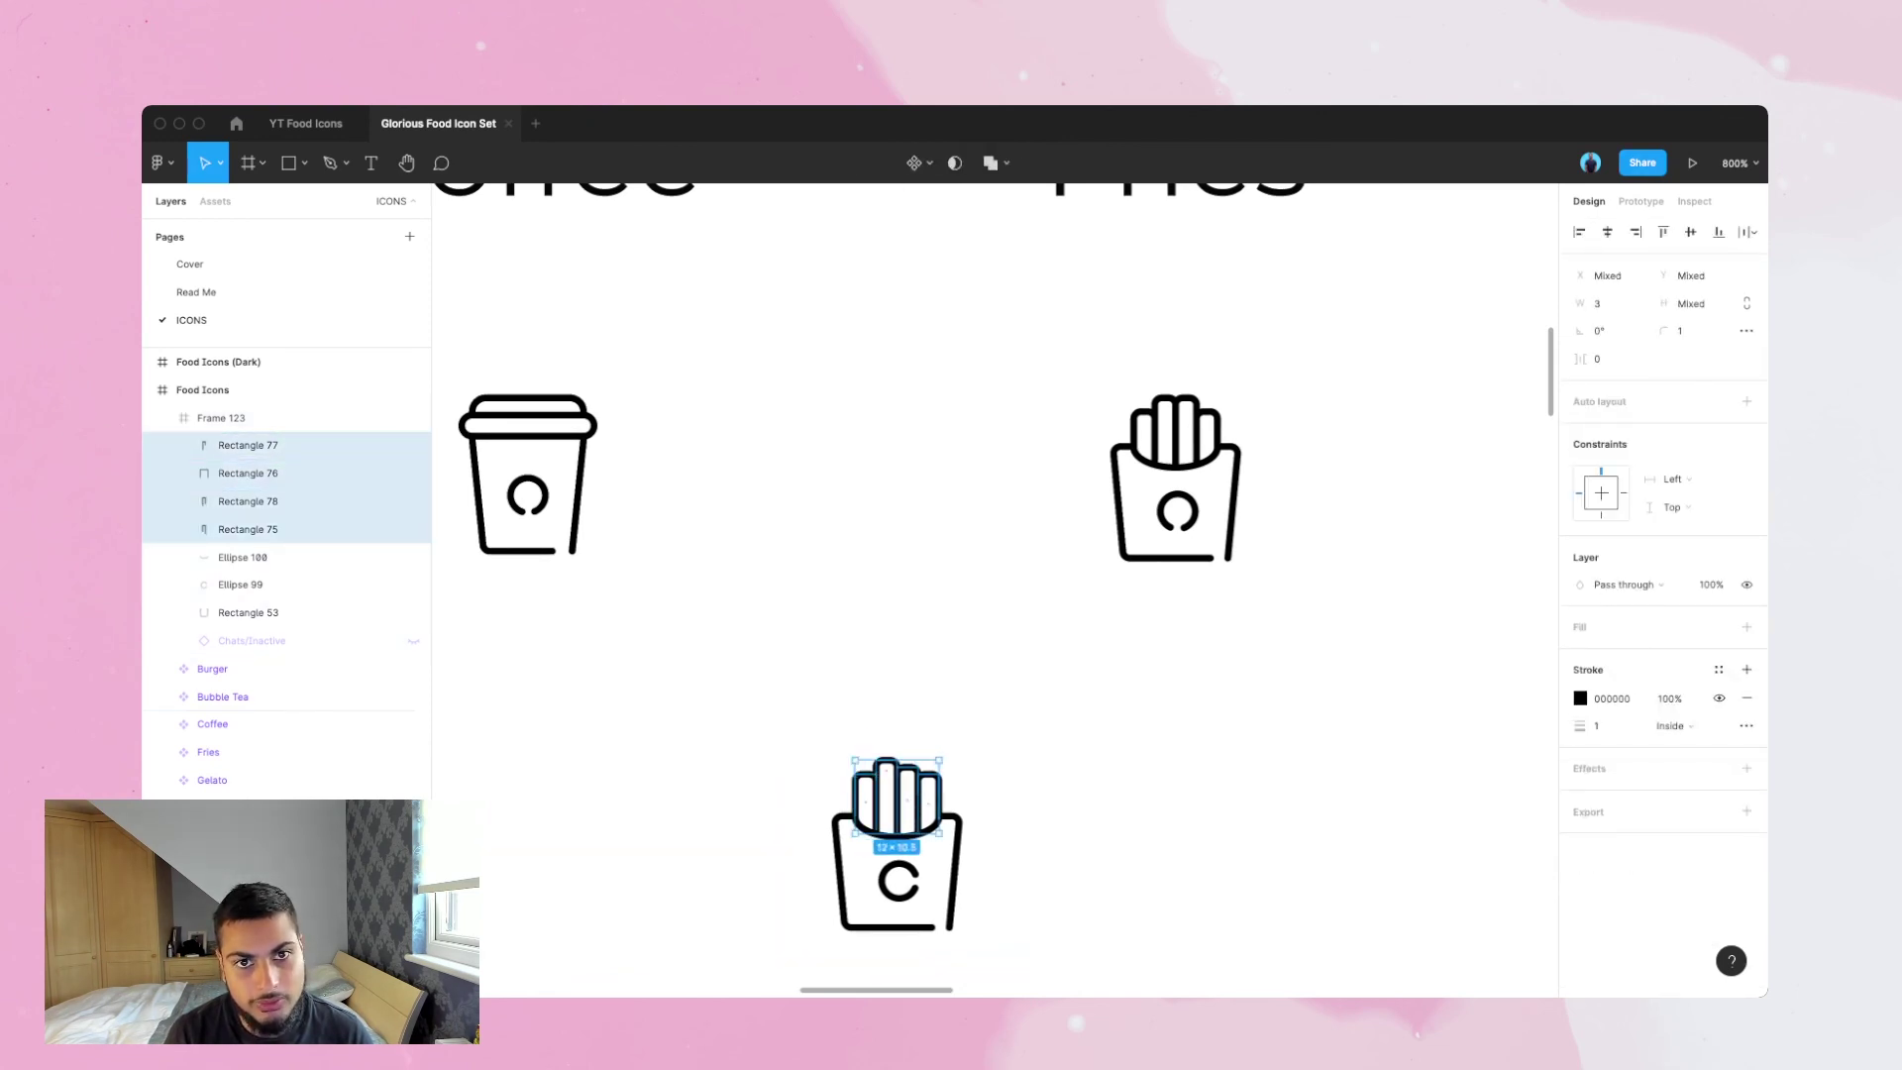
{"action": "left_click", "coordinate": [993, 162]}
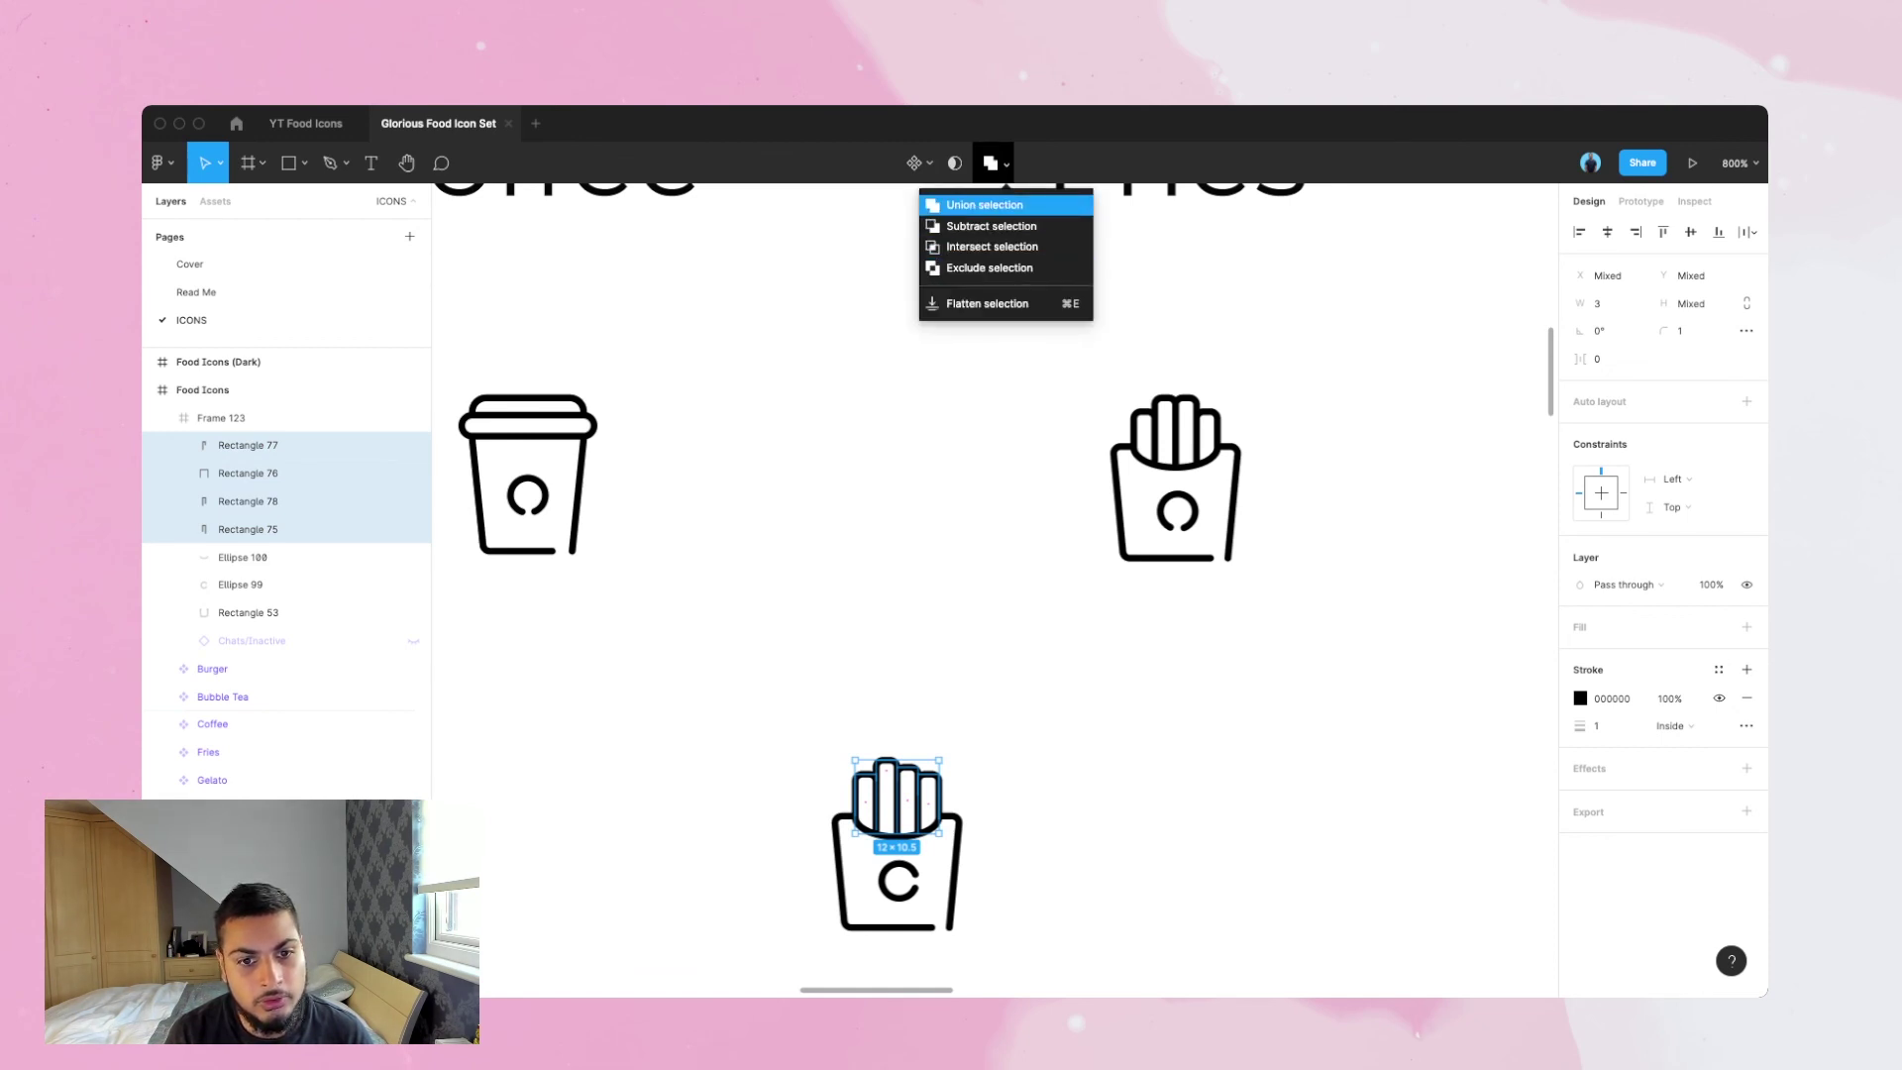
{"action": "left_click", "coordinate": [984, 204]}
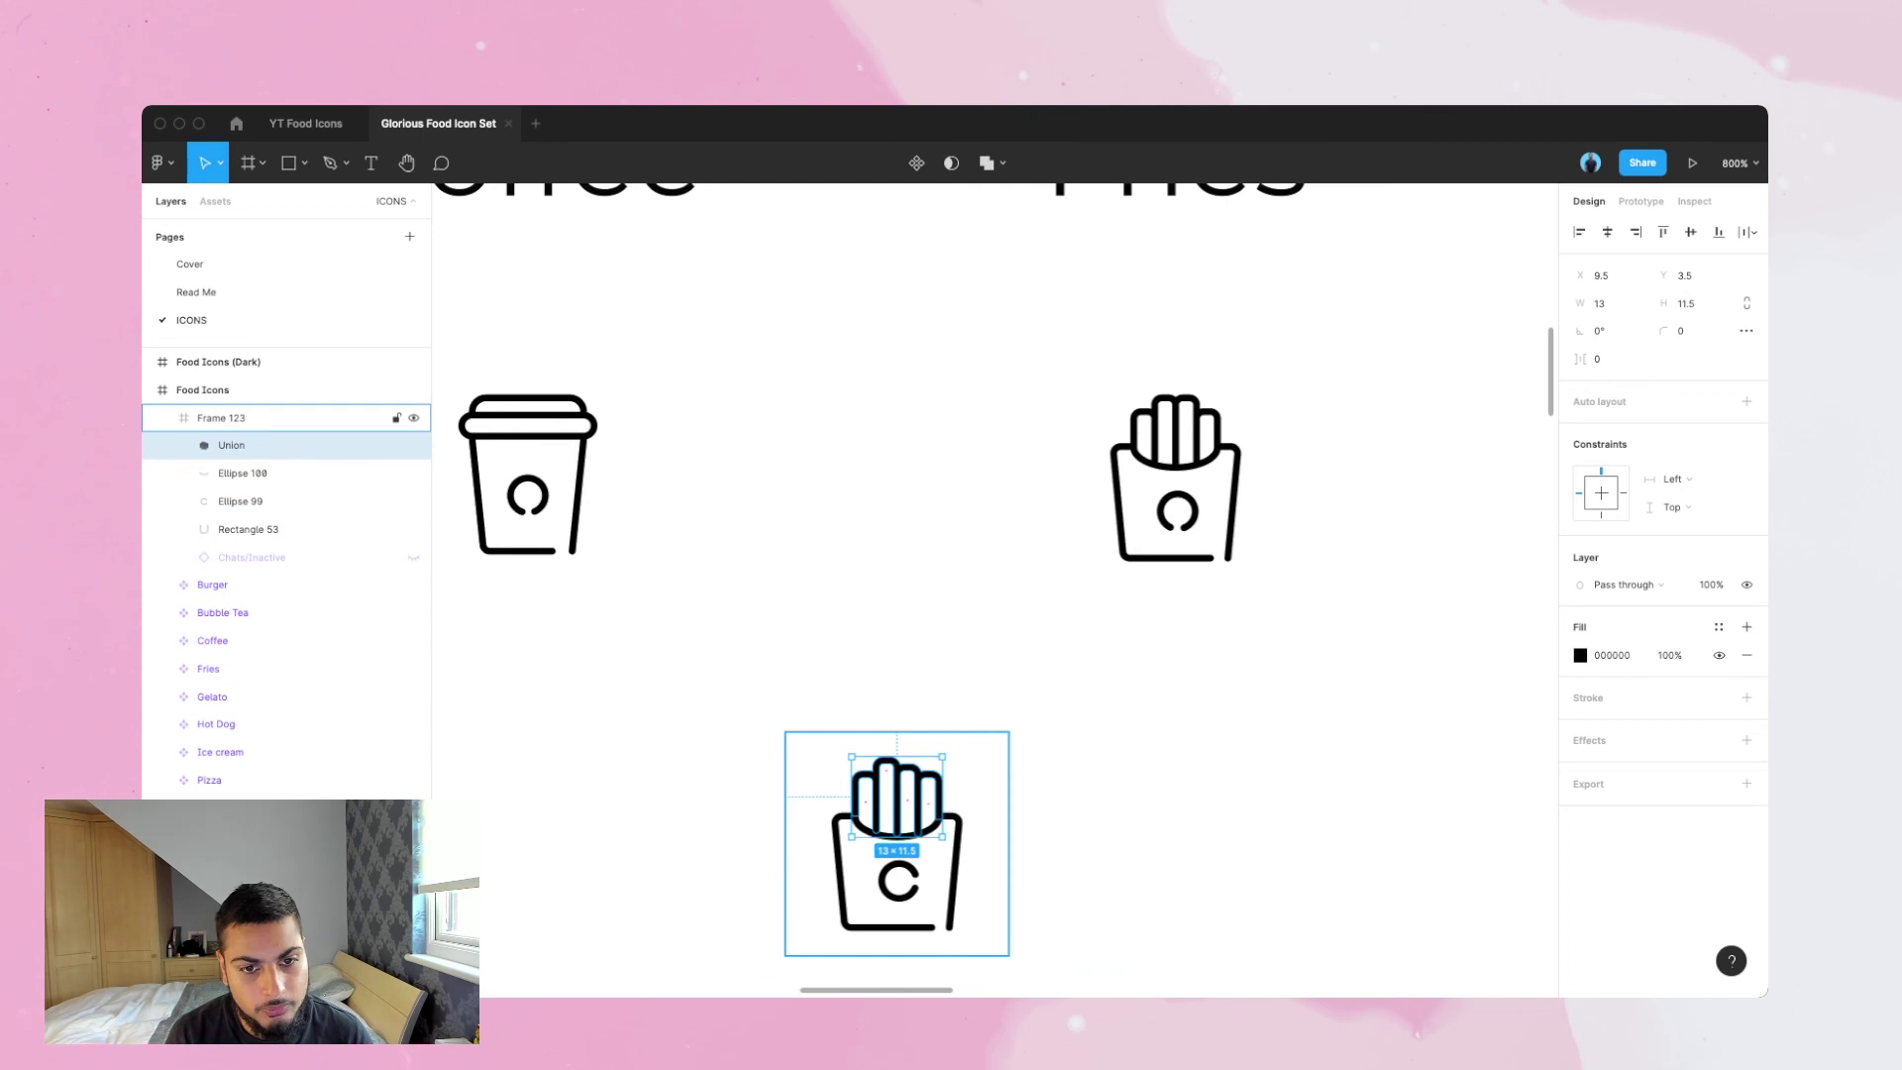
- Unite the fries box outline with its curved rim, and unite the C-shaped logo with the result
{"action": "left_click", "coordinate": [247, 529]}
{"action": "left_click", "coordinate": [243, 472], "text": "shift"}
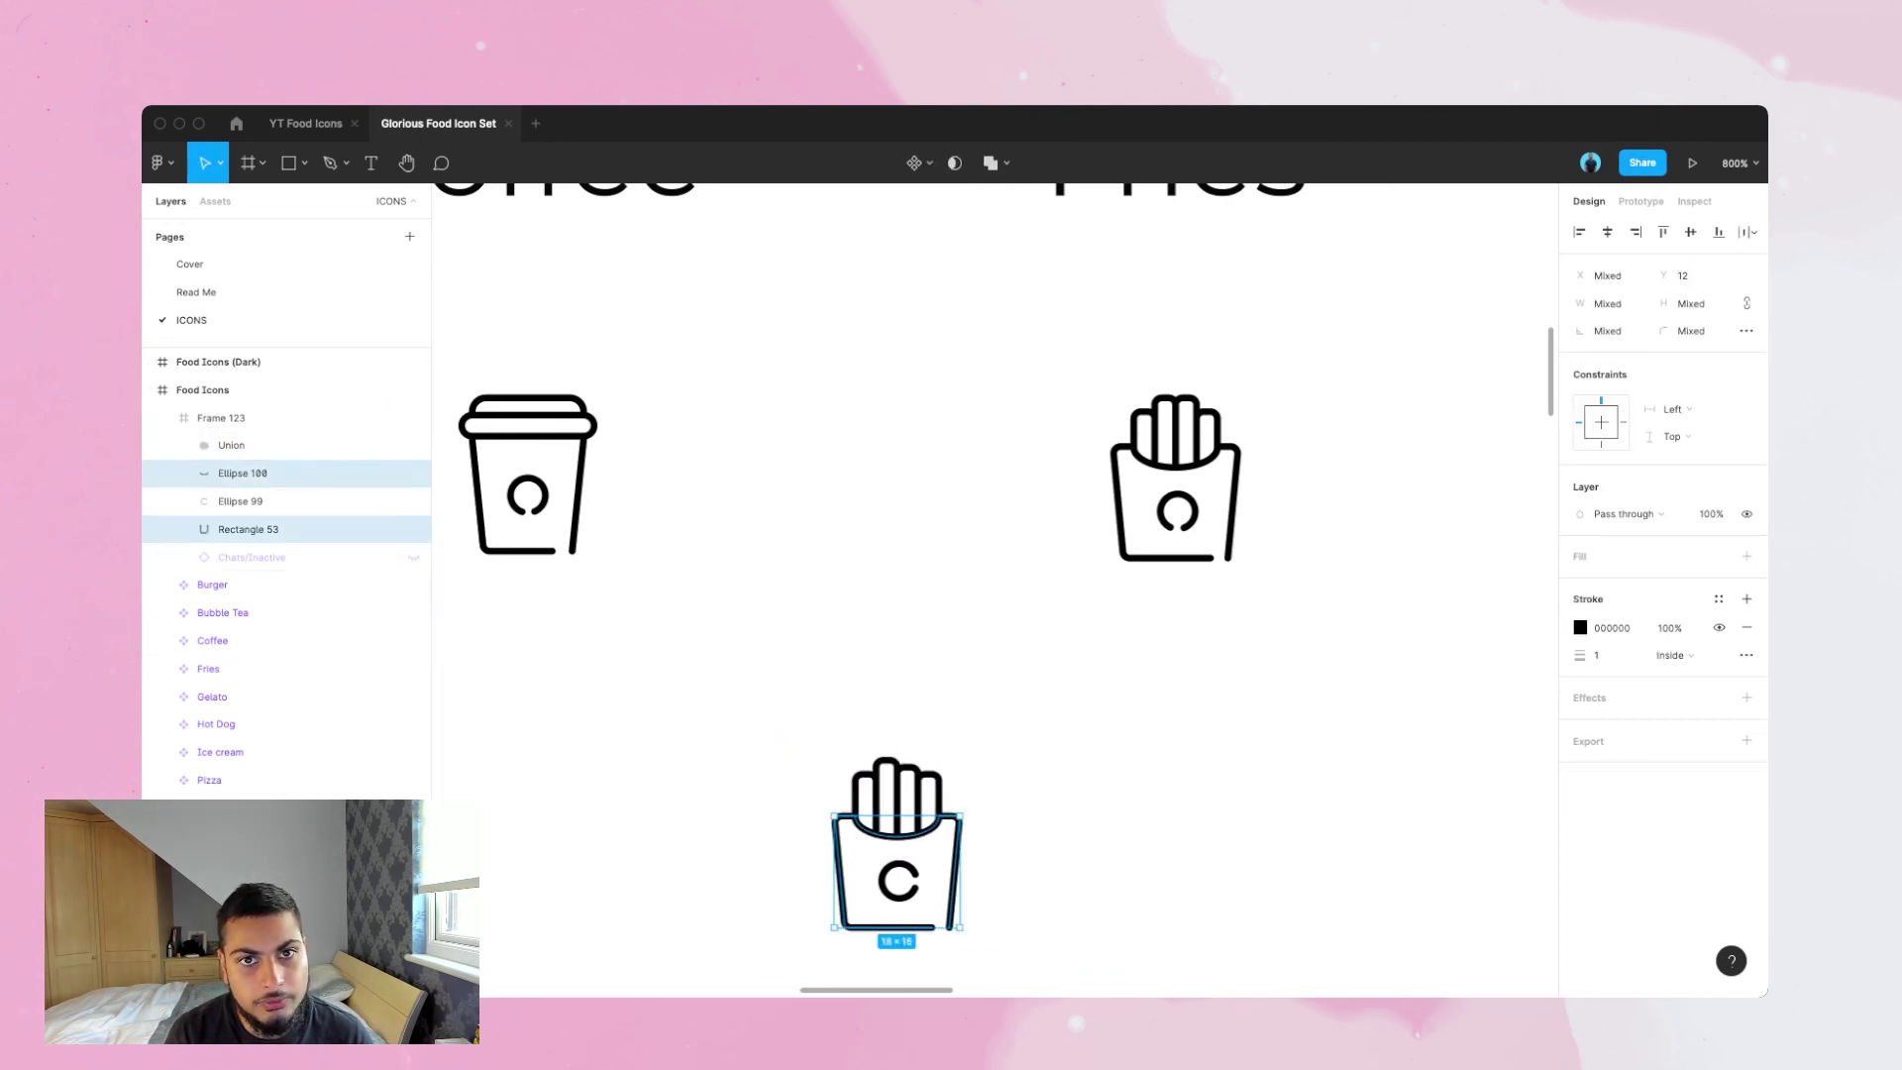
{"action": "left_click", "coordinate": [987, 162]}
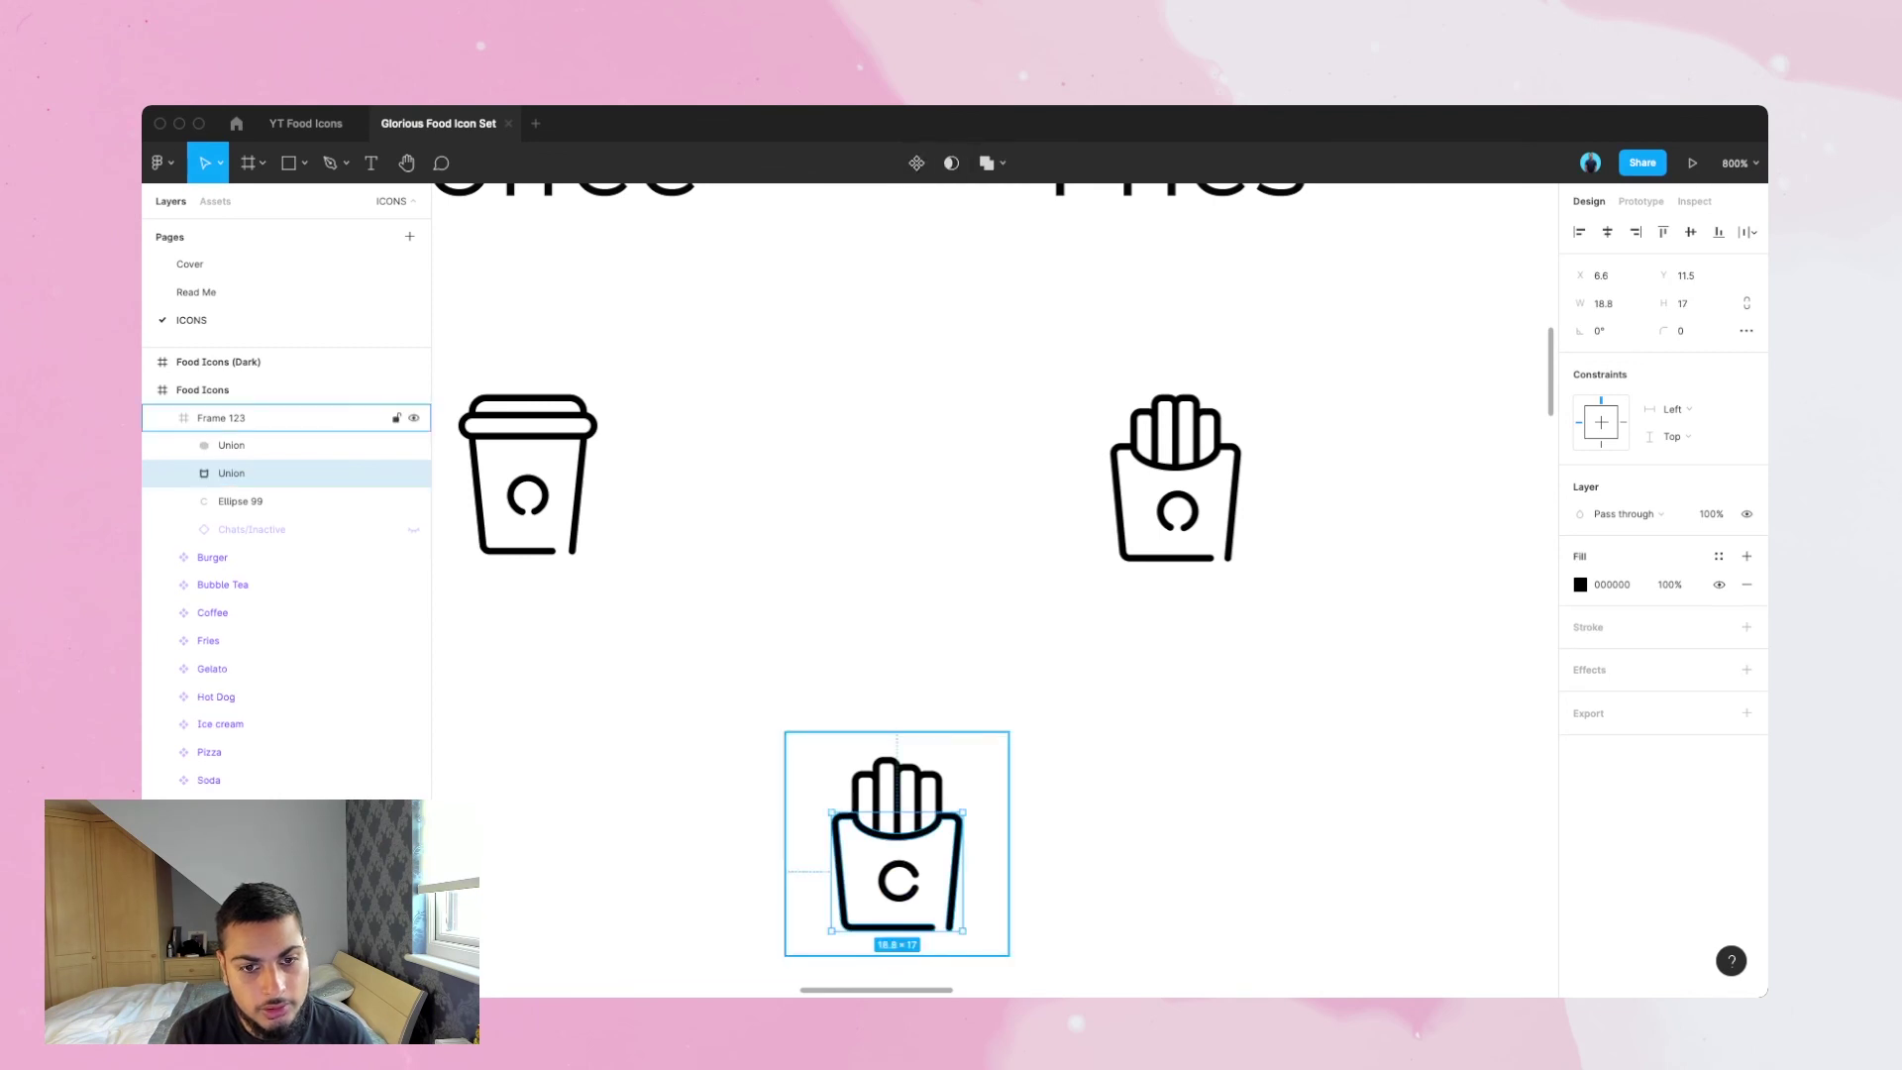
{"action": "left_click", "coordinate": [898, 881]}
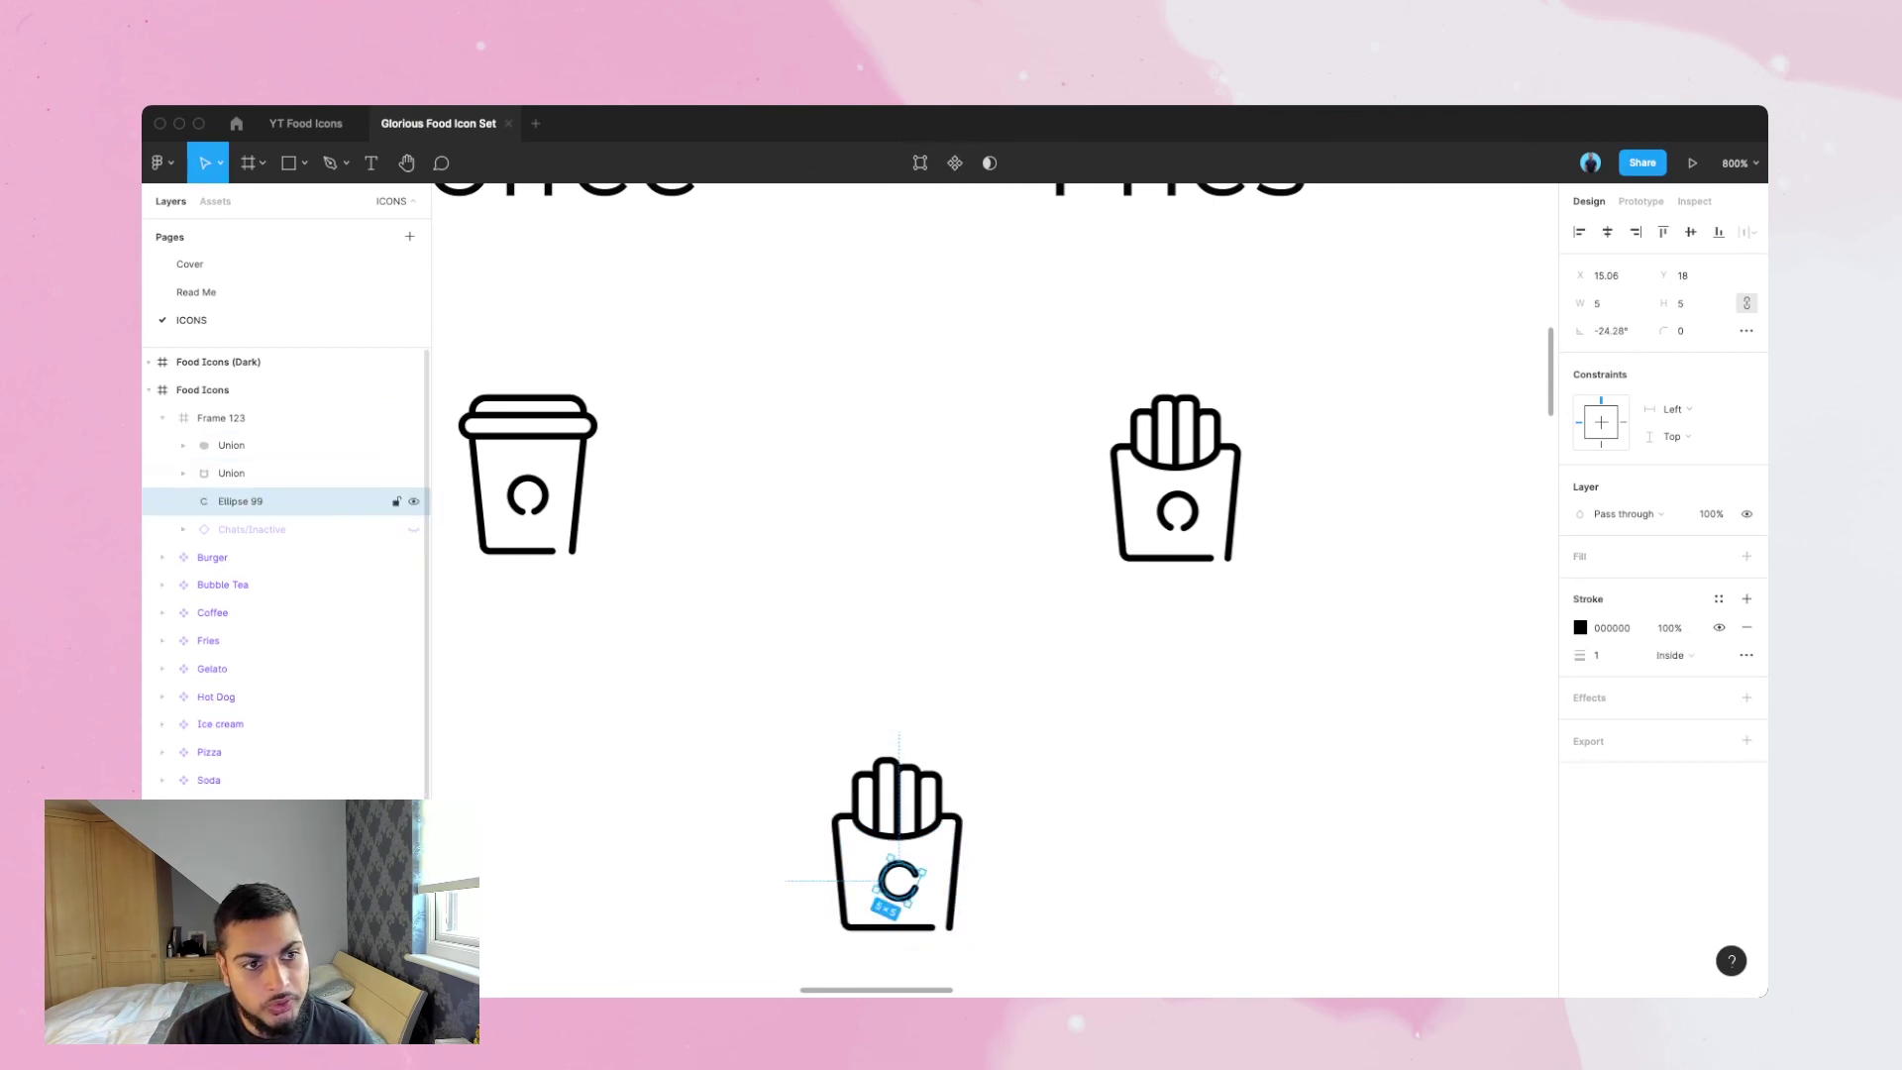
{"action": "left_click", "coordinate": [243, 472], "text": "shift"}
{"action": "left_click", "coordinate": [990, 163]}
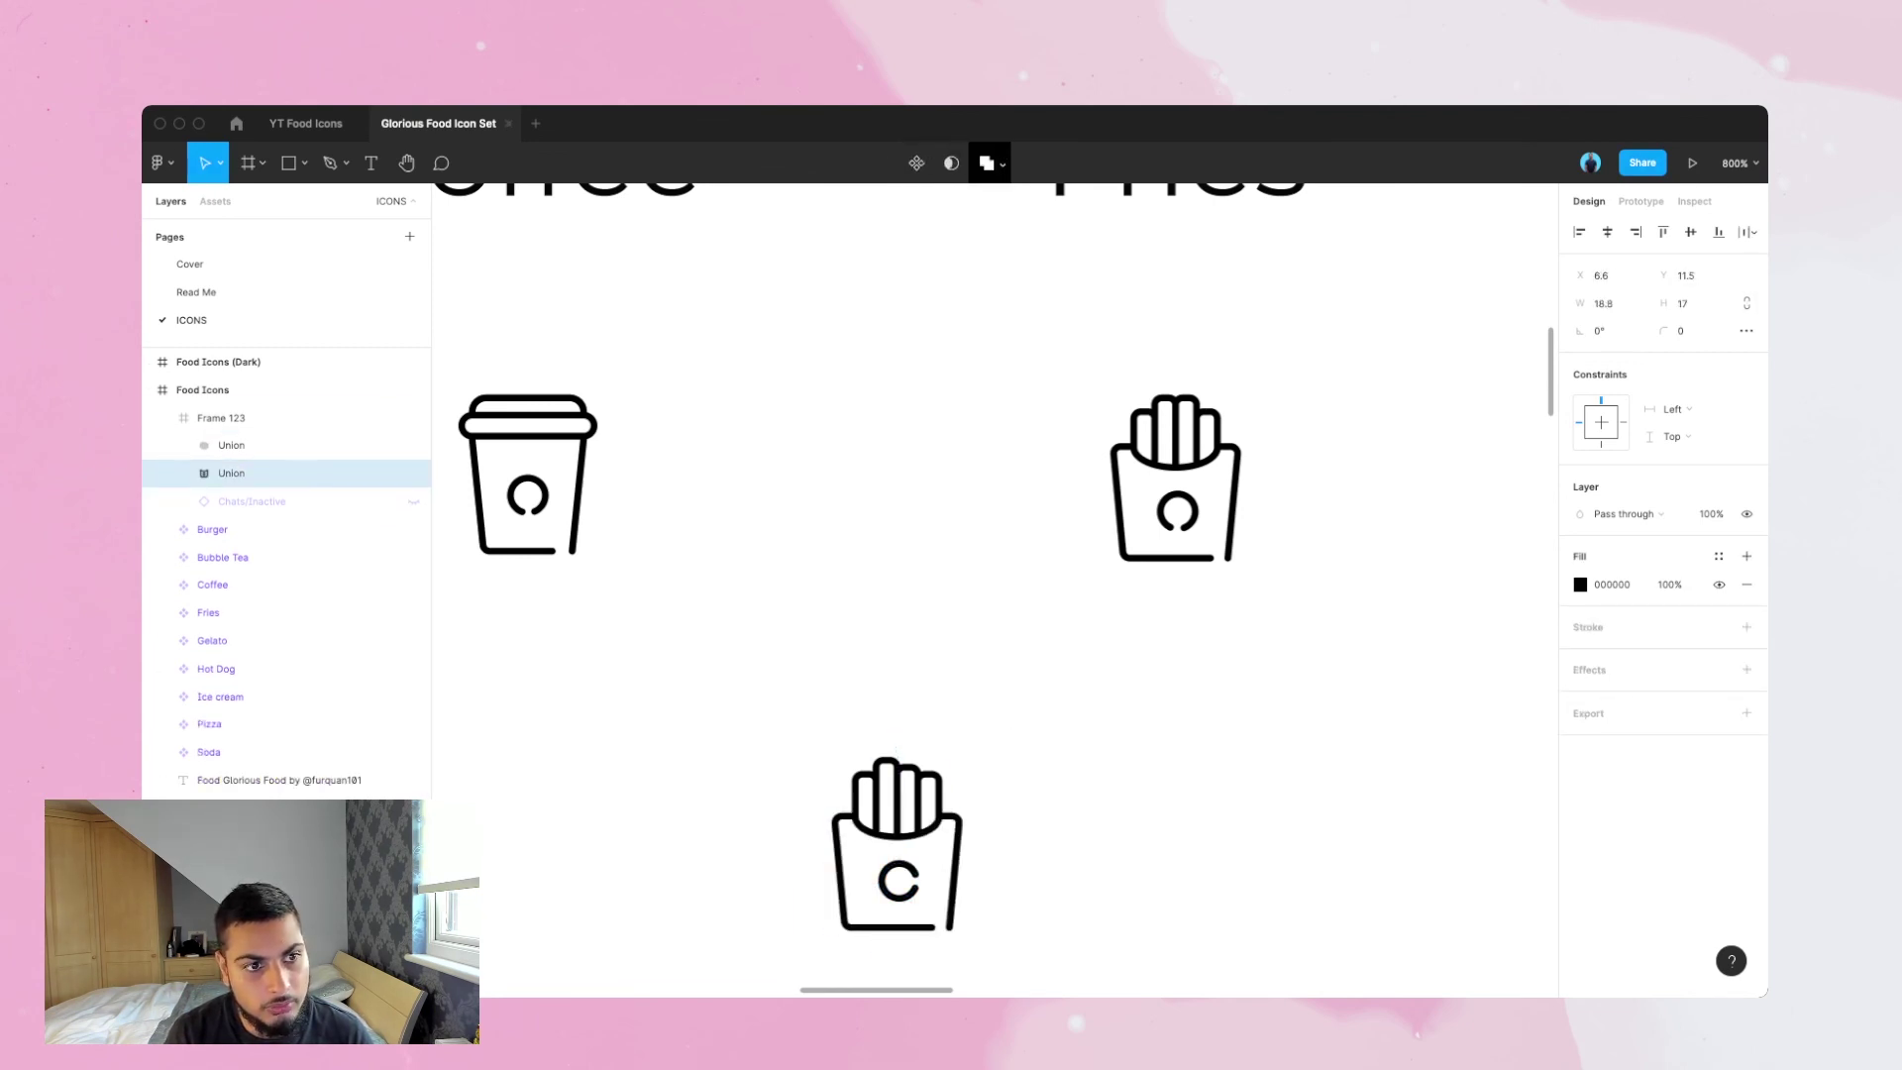
- Unite the fries shape with the box shape of the pasted icon and flatten the result into a single vector
{"action": "left_click", "coordinate": [232, 445], "text": "shift"}
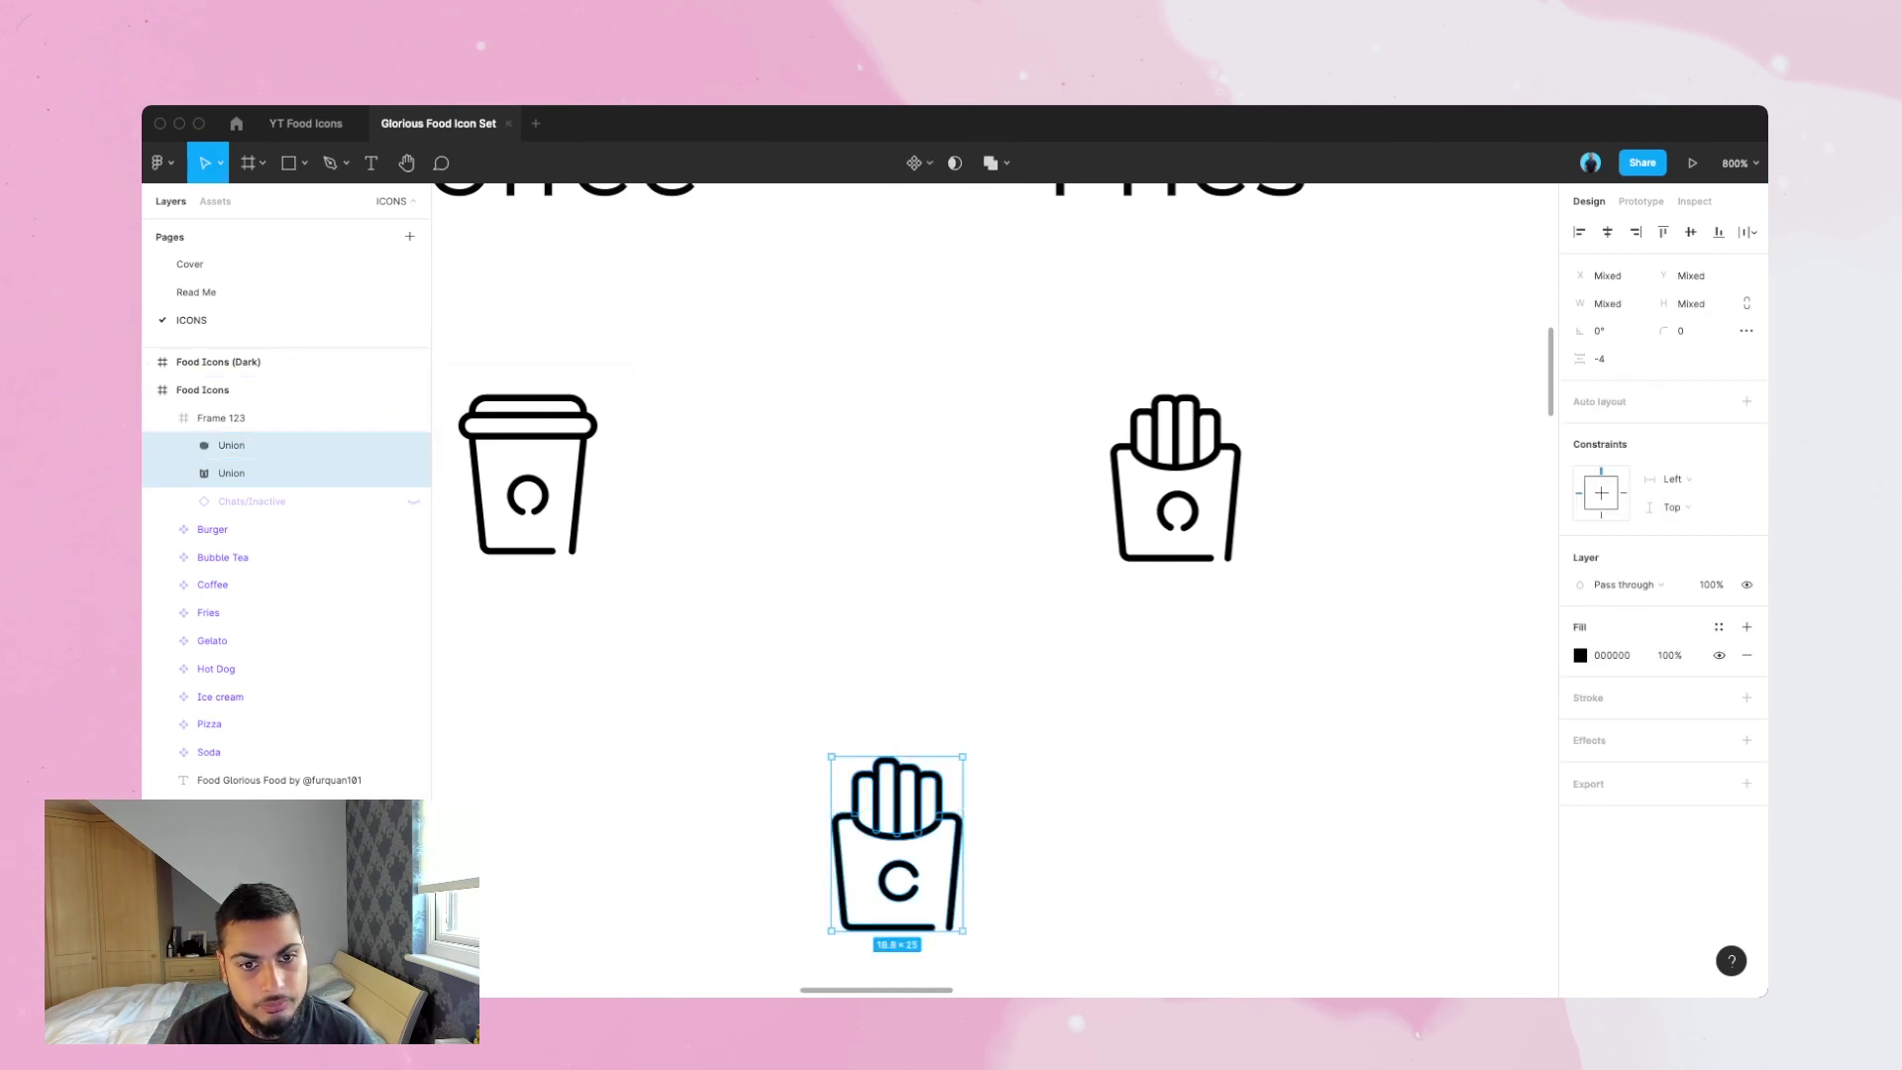
{"action": "left_click", "coordinate": [987, 162]}
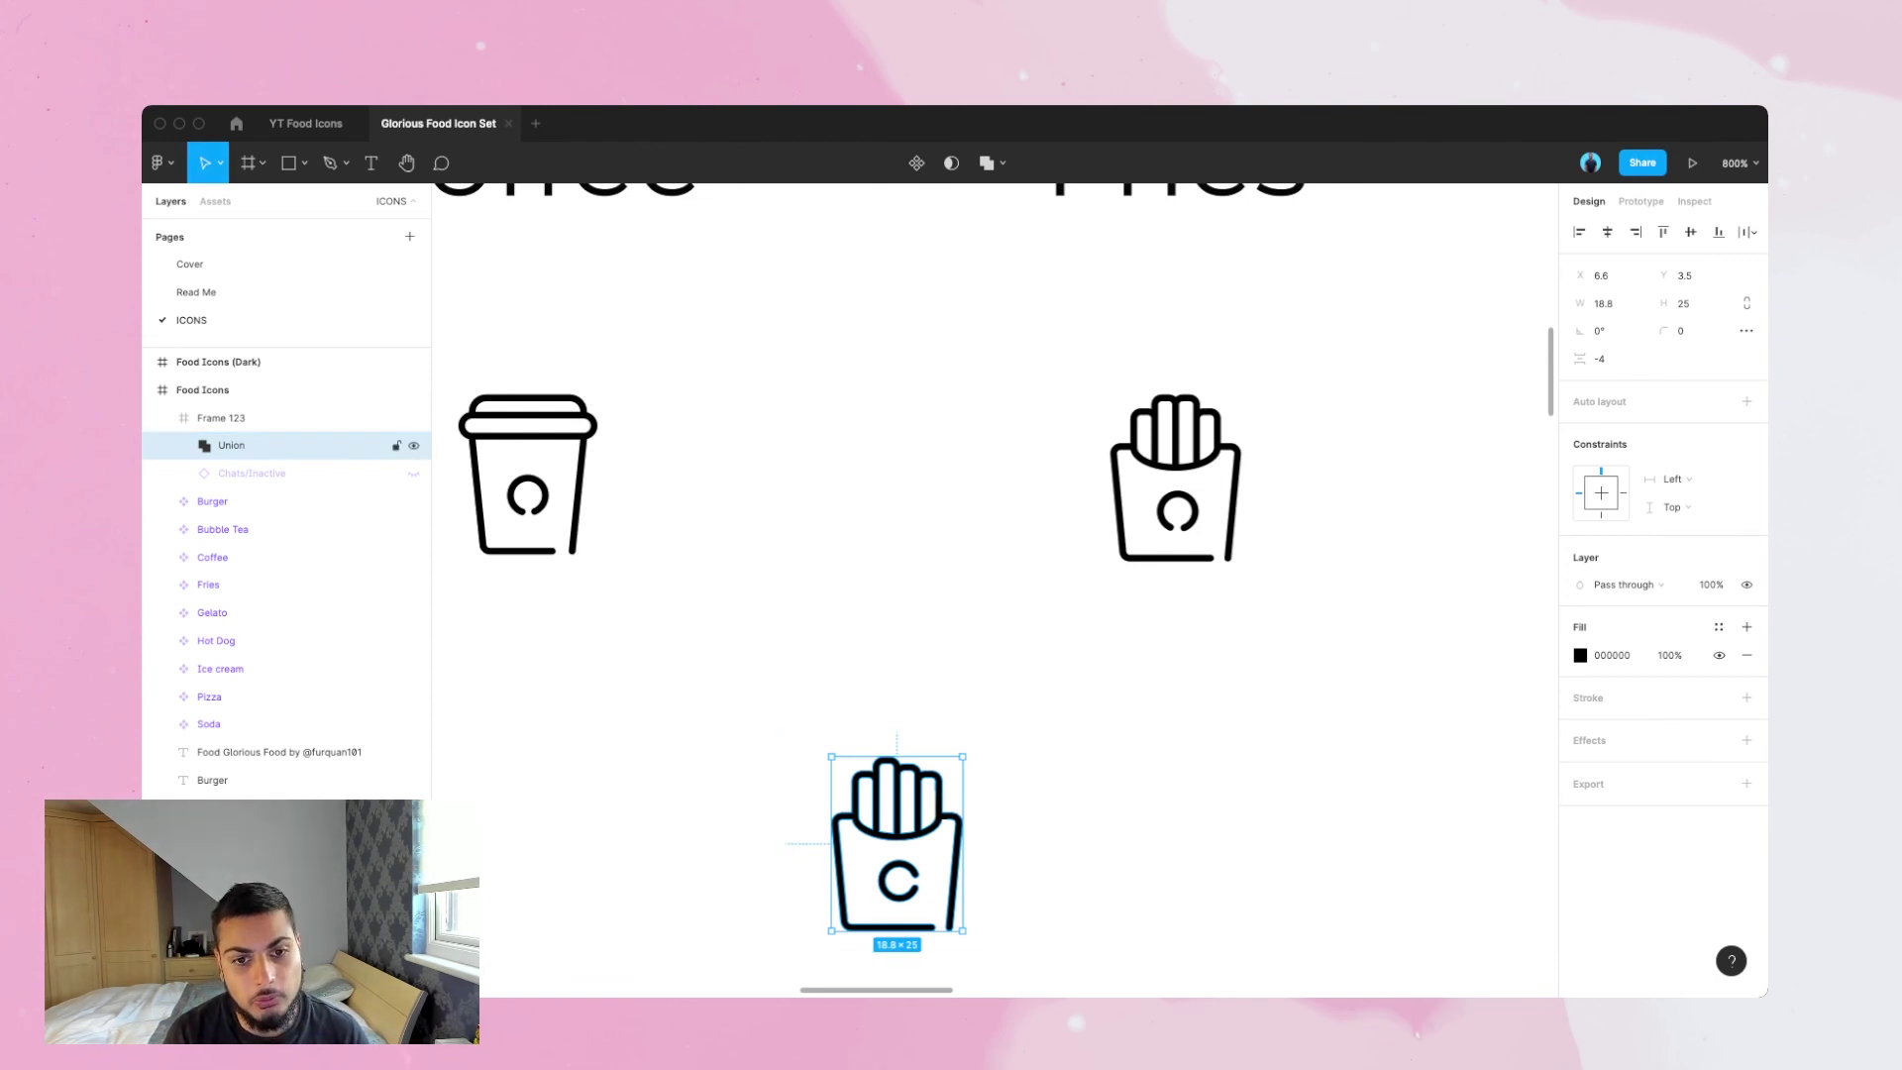
{"action": "right_click", "coordinate": [898, 842]}
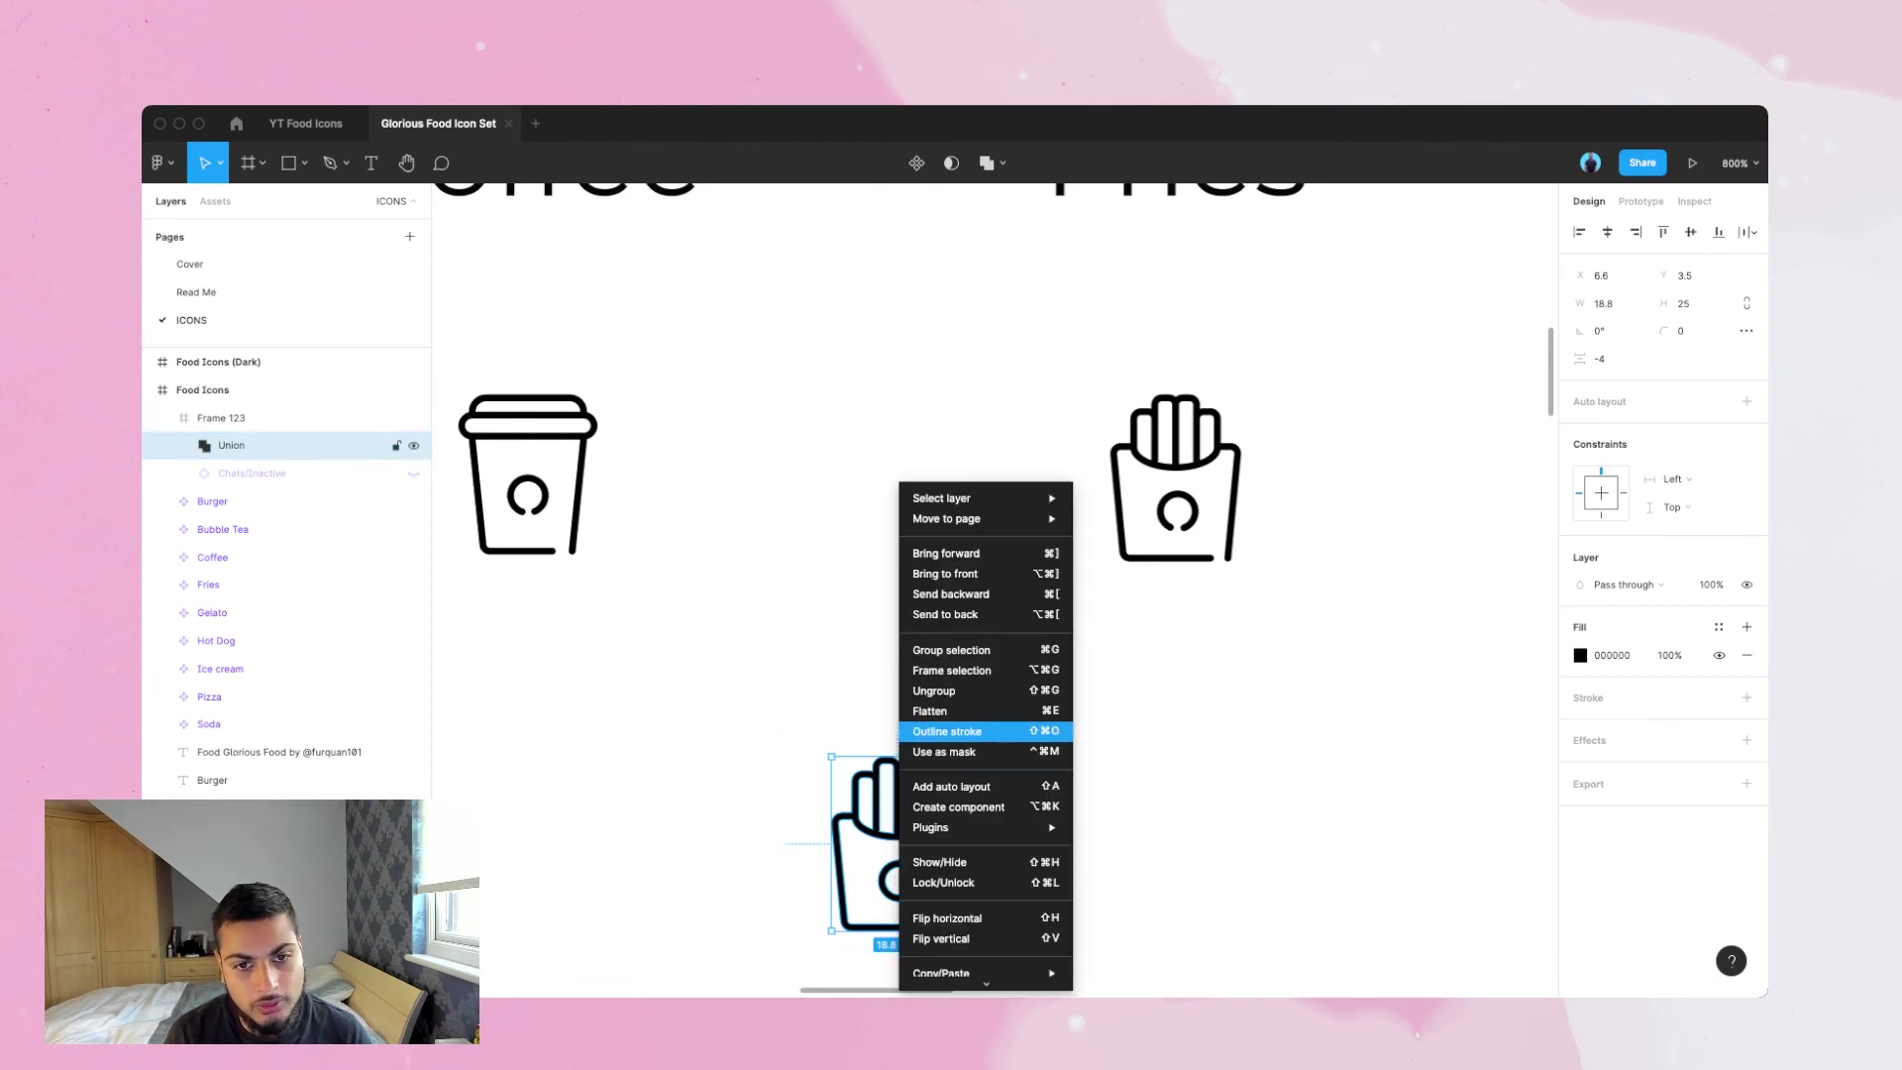
{"action": "left_click", "coordinate": [936, 710]}
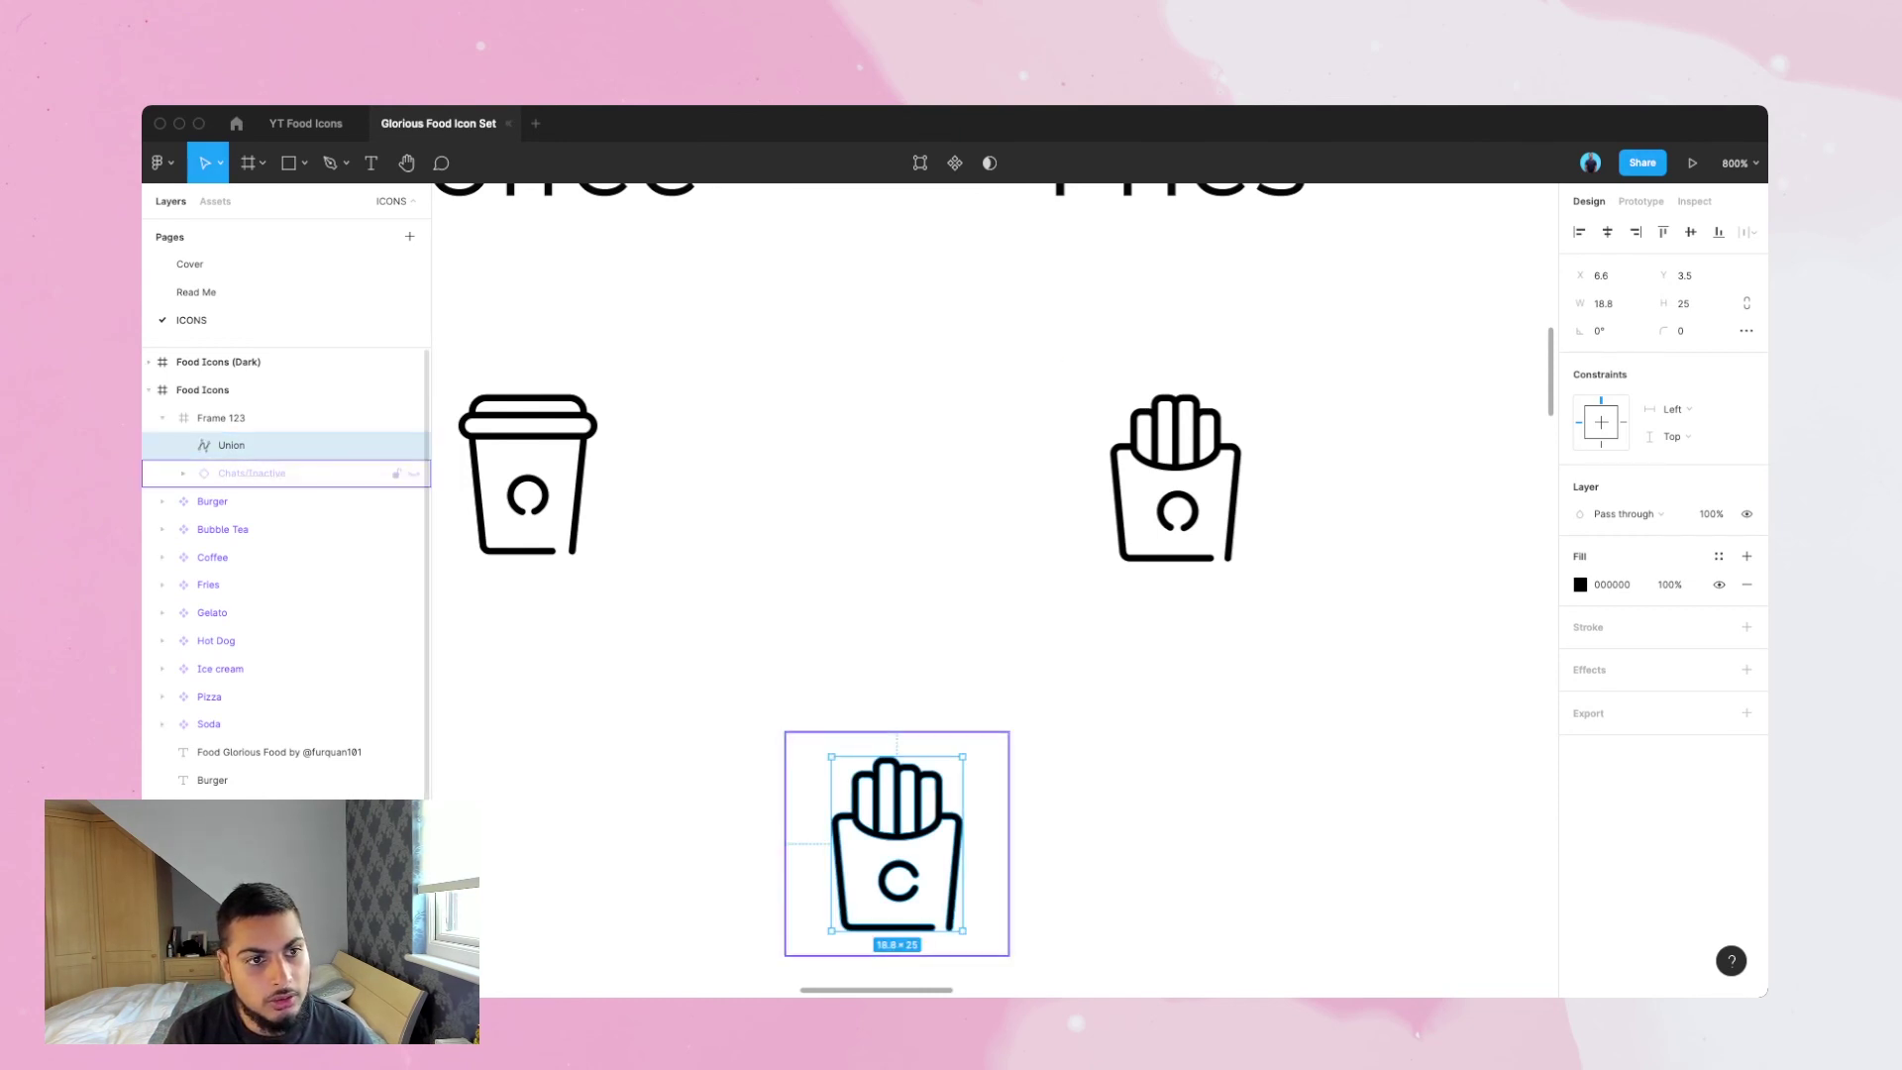
- Delete the hidden component layer from the pasted icon's frame and rename the frame Fries 2
{"action": "left_click", "coordinate": [297, 474]}
{"action": "key", "text": "Delete"}
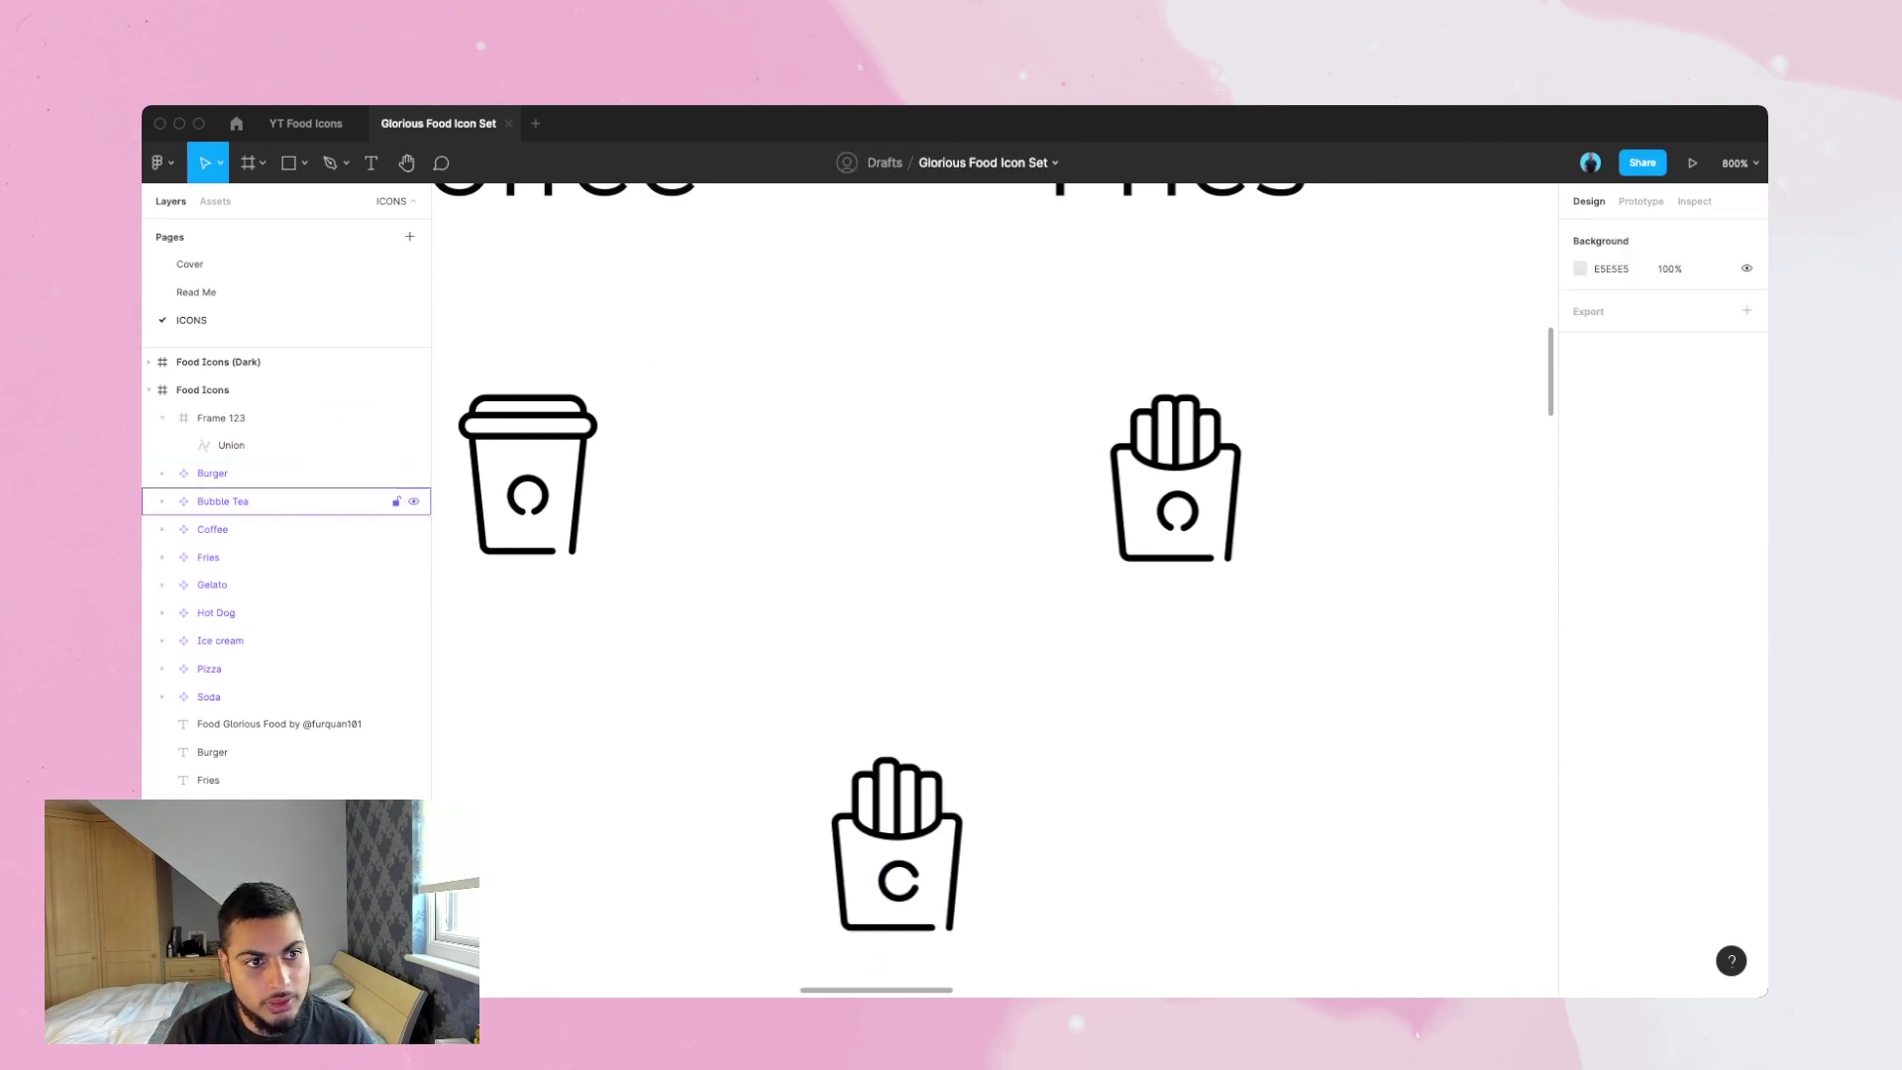
{"action": "left_click", "coordinate": [287, 446]}
{"action": "double_click", "coordinate": [221, 417]}
{"action": "type", "text": "F"}
{"action": "key", "text": "Return"}
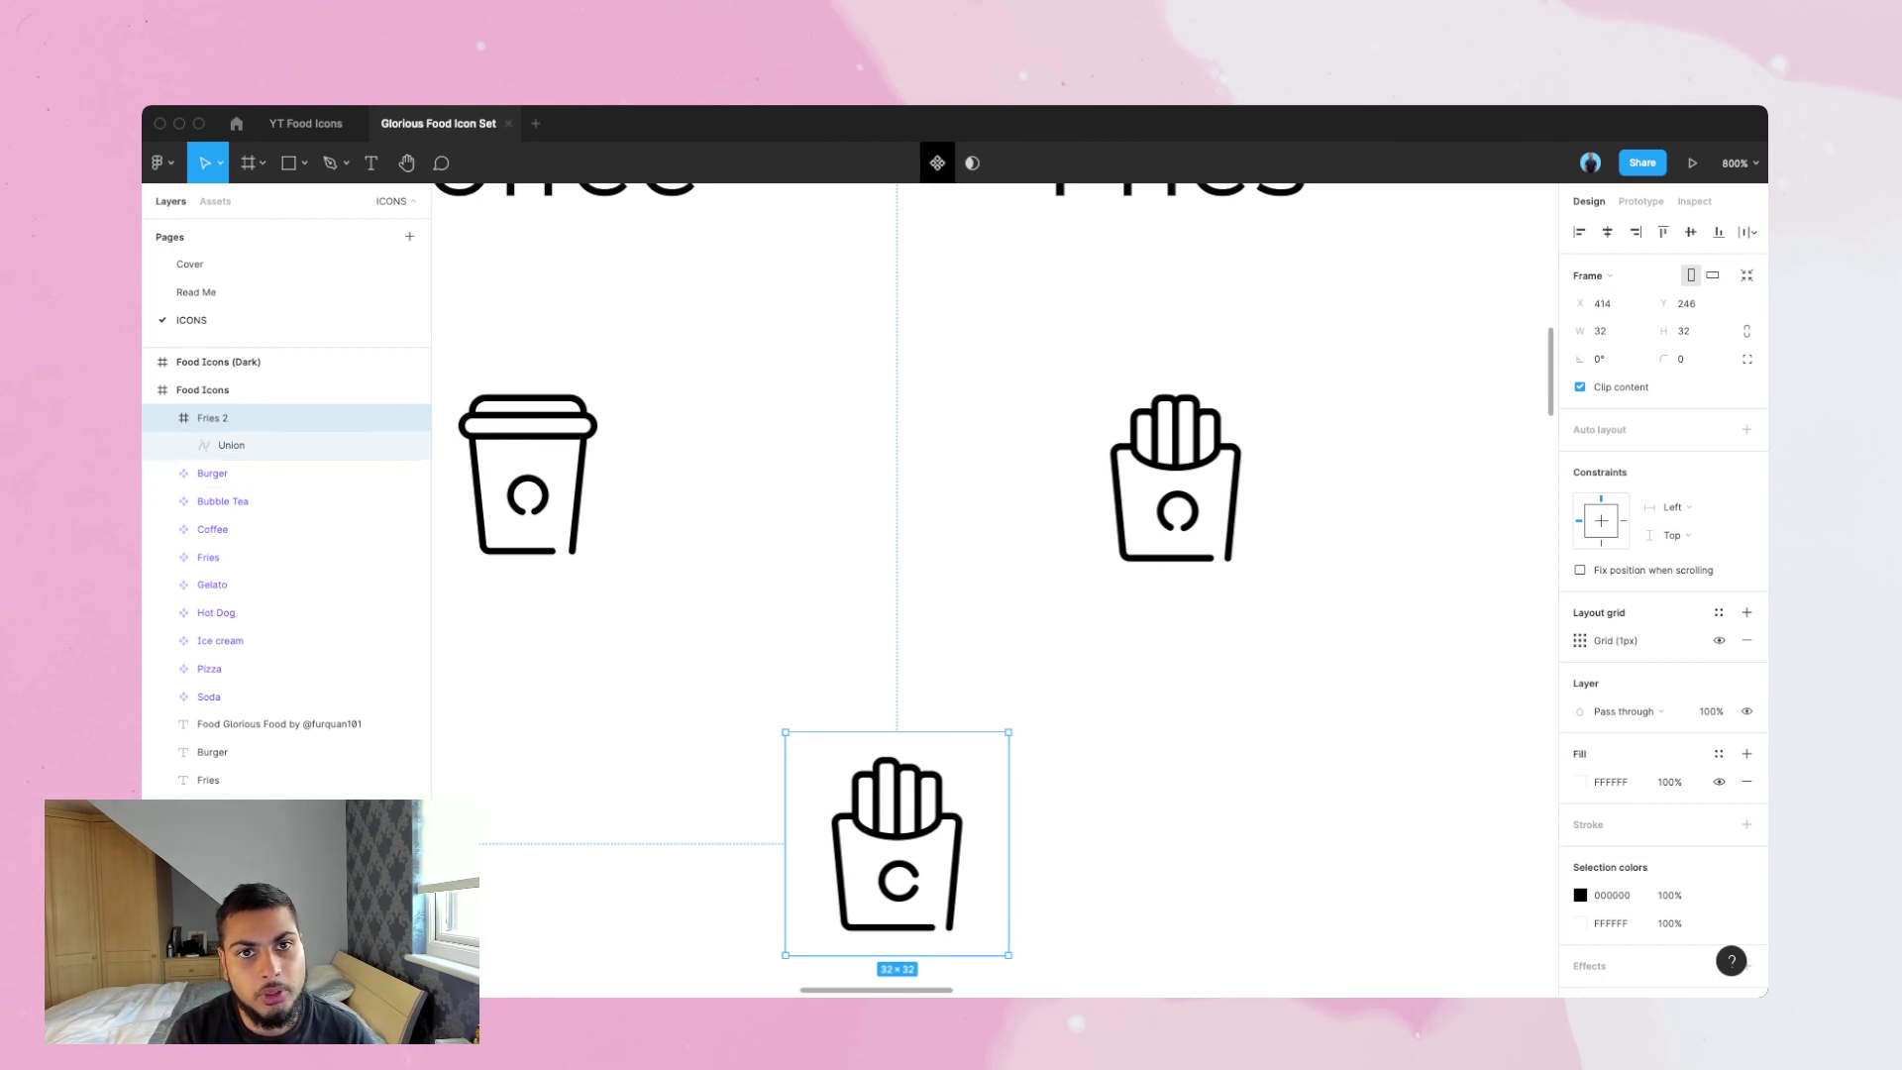
- Turn the Fries 2 frame into a component and move it directly beneath the existing Fries icon
{"action": "left_click", "coordinate": [937, 162]}
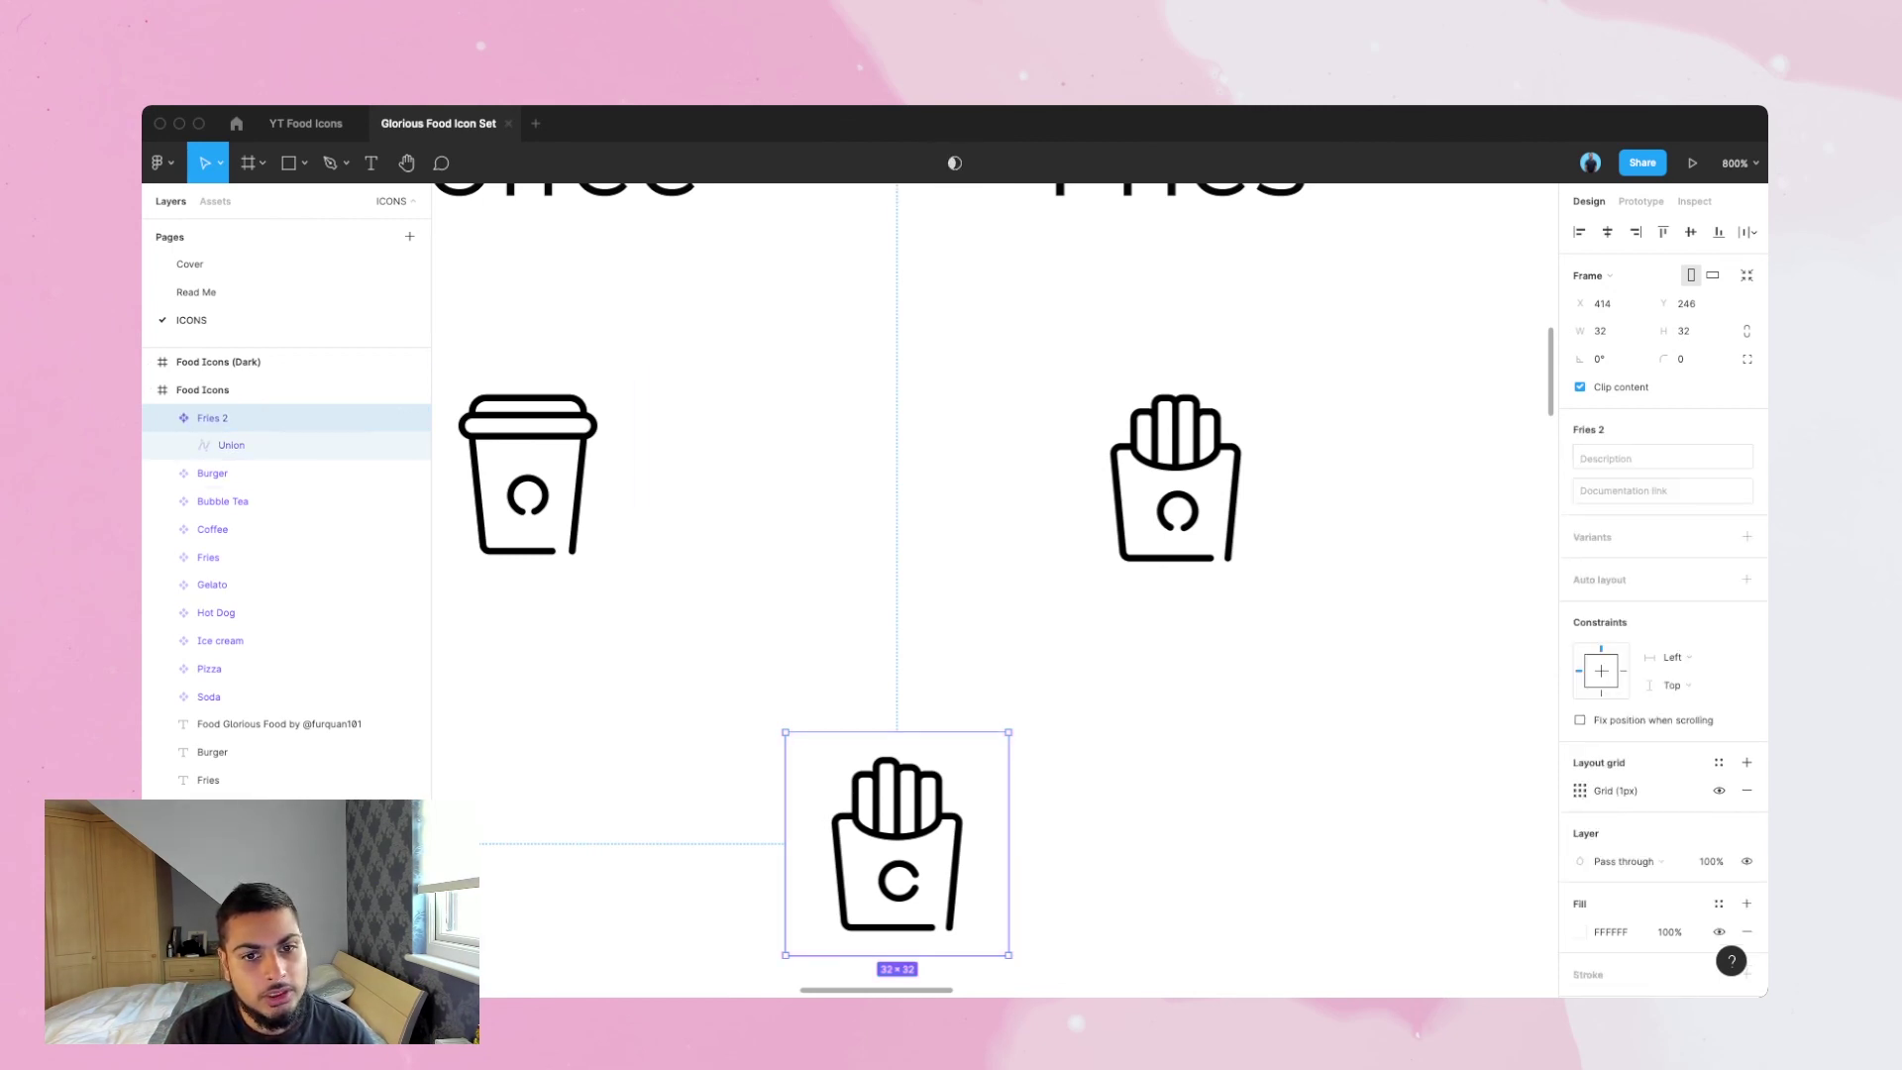
{"action": "key", "text": "Escape"}
{"action": "key", "text": "super+minus"}
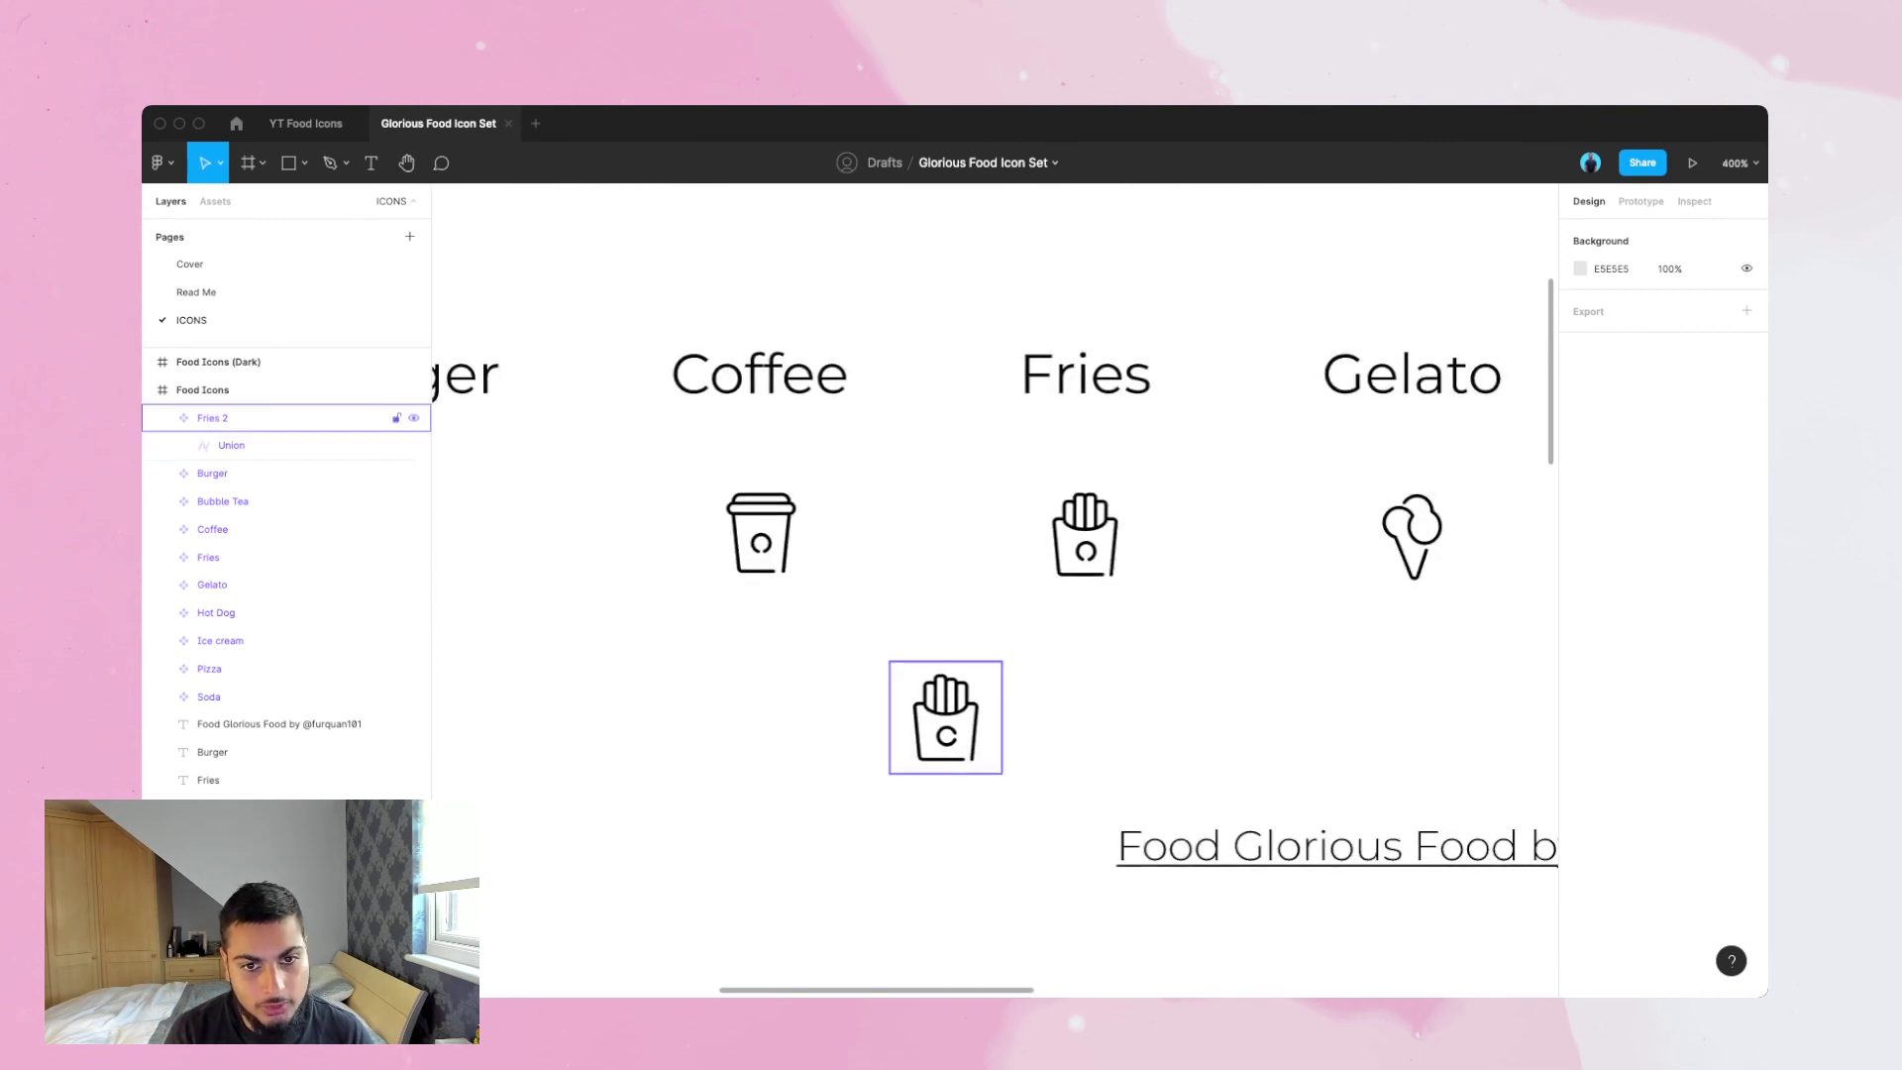
{"action": "scroll", "coordinate": [903, 763], "scroll_direction": "up", "scroll_amount": 1}
{"action": "left_click_drag", "start_coordinate": [903, 773], "coordinate": [1046, 770]}
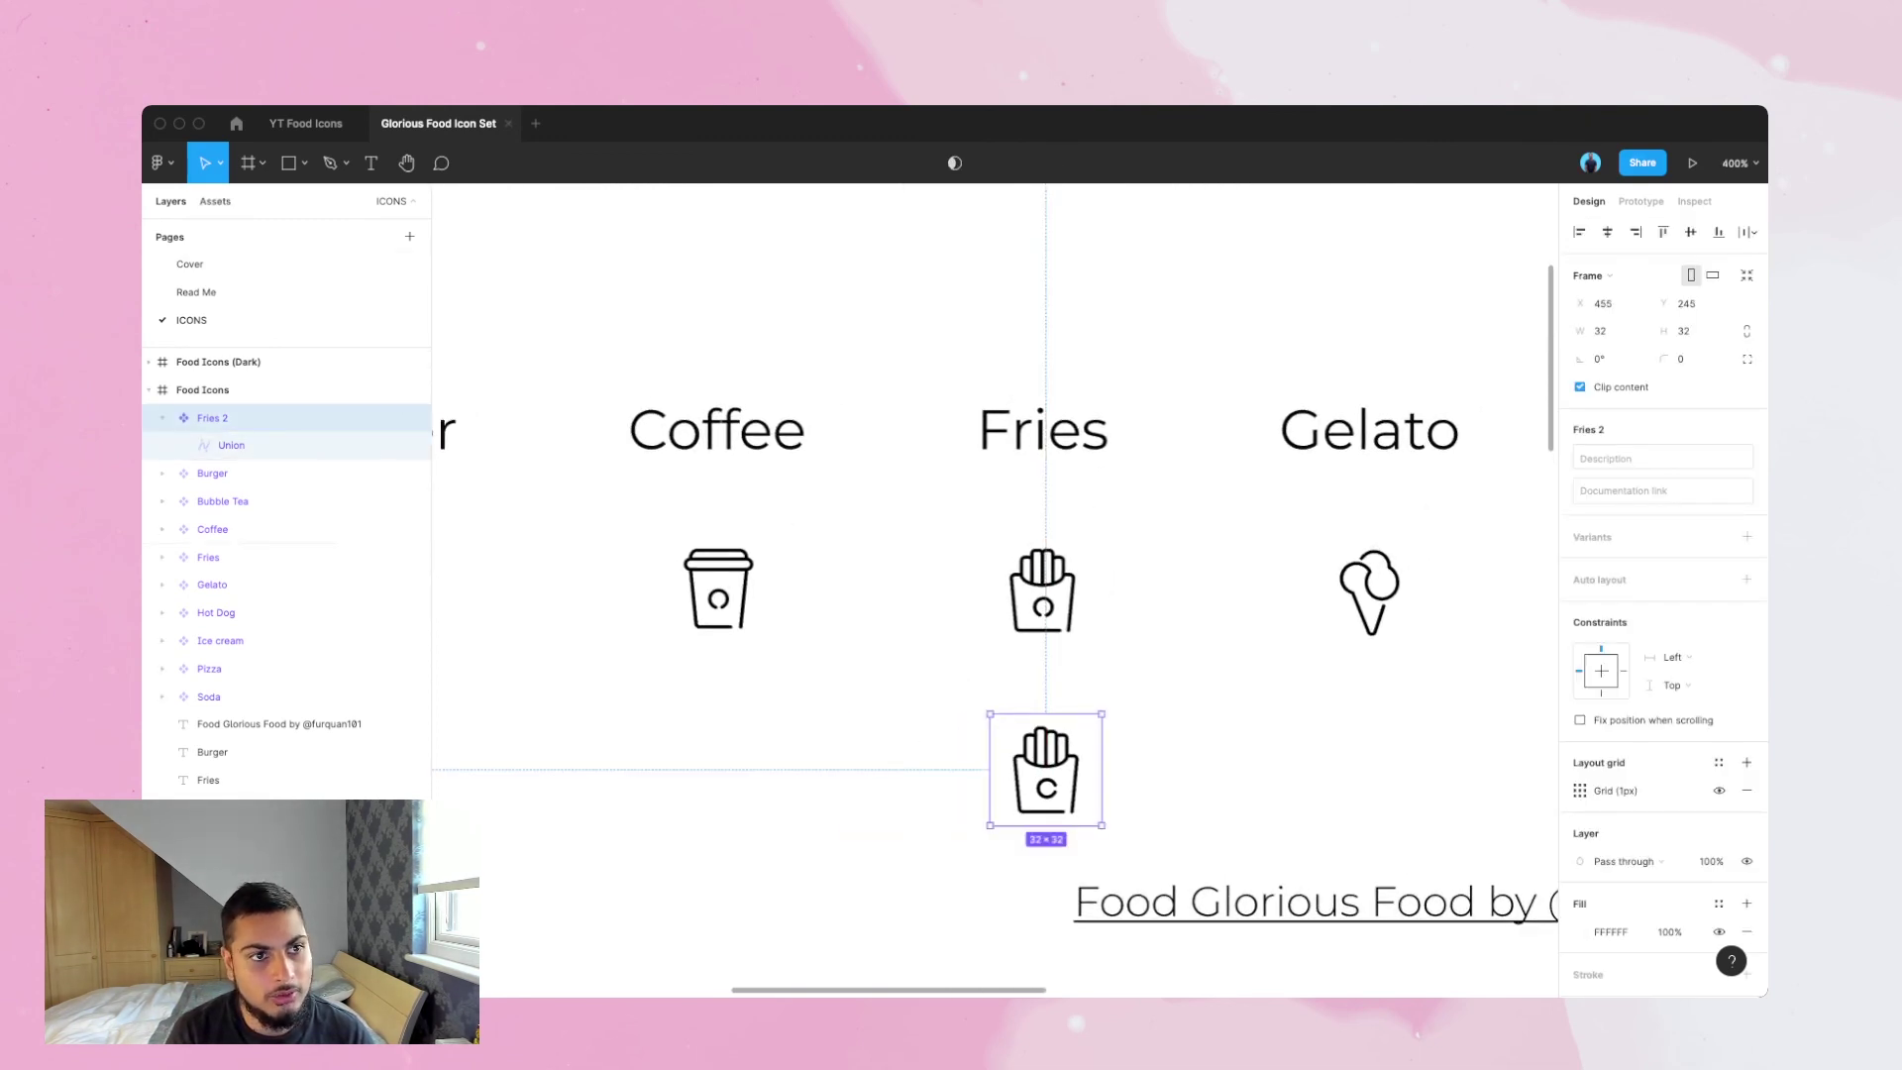
- Check the file's local component assets against the Coffee and Fries 2 icons on the board
{"action": "left_click", "coordinate": [215, 201]}
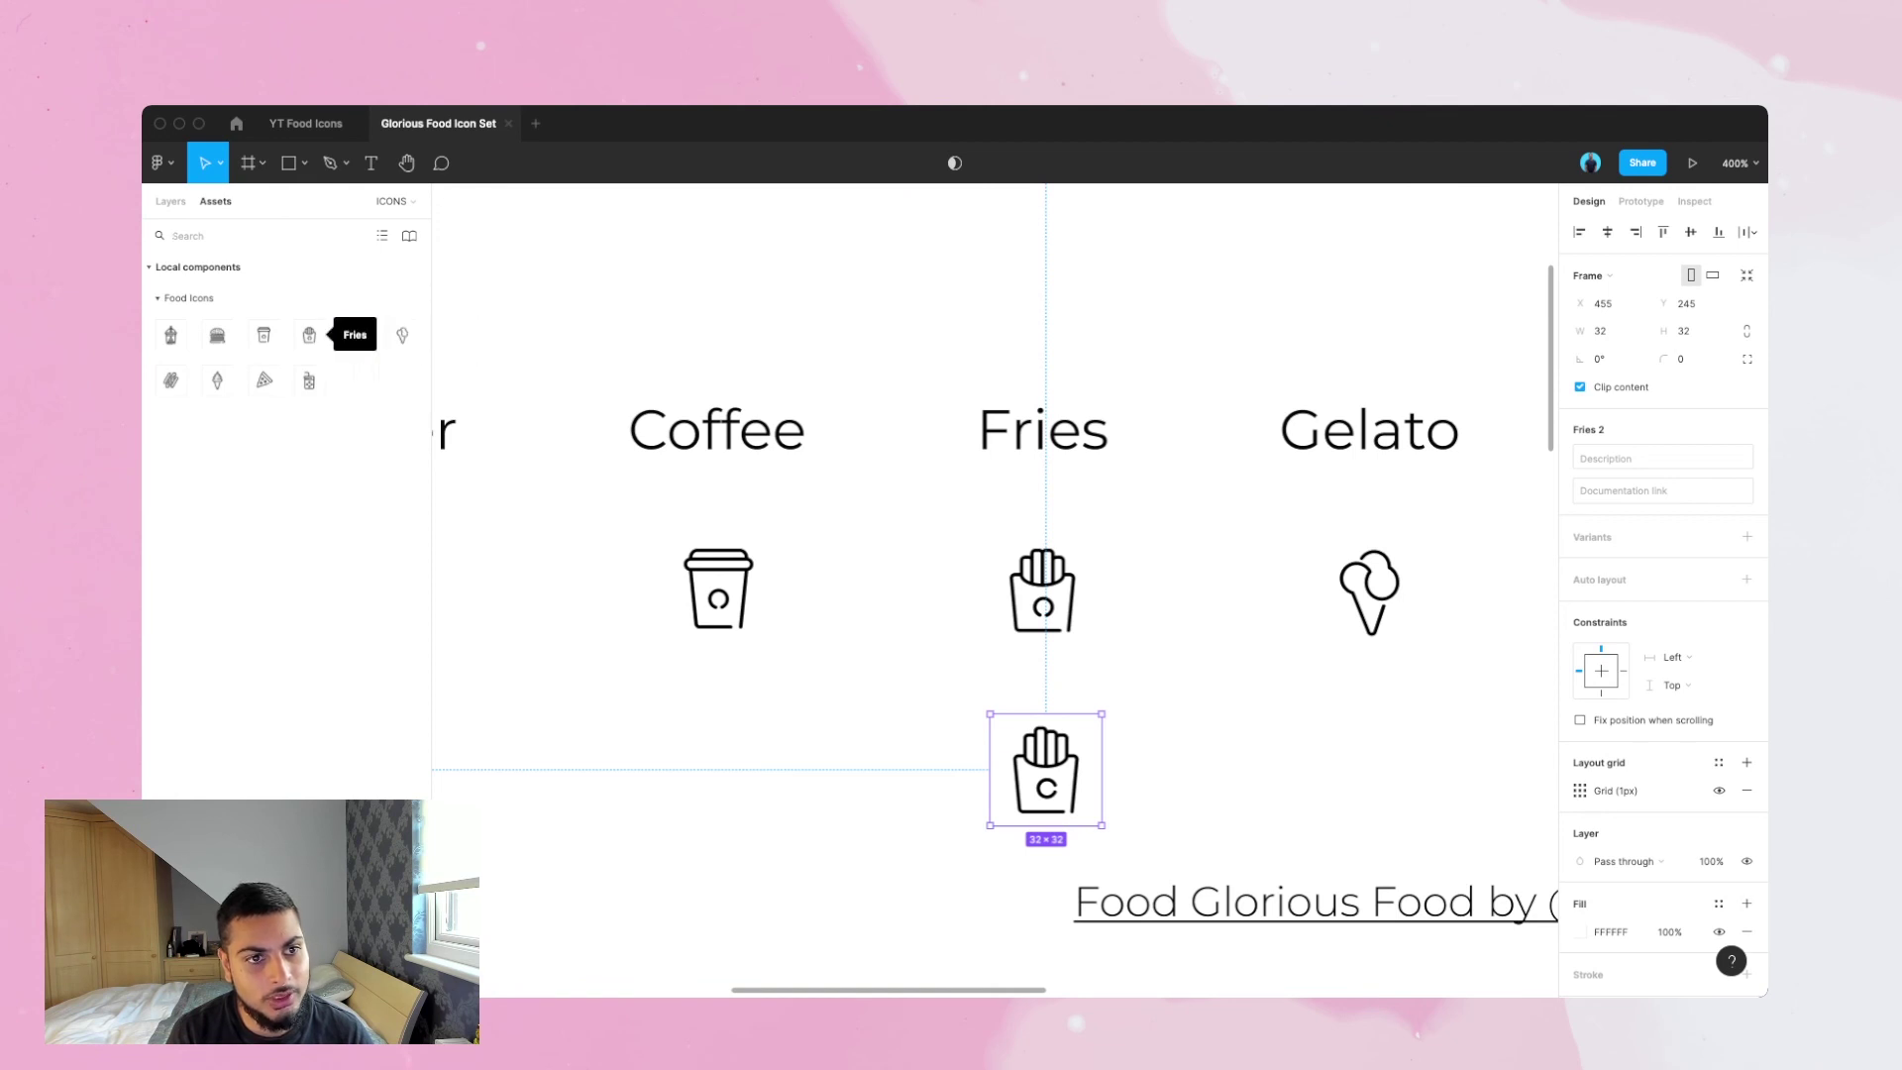
{"action": "scroll", "coordinate": [896, 590], "scroll_direction": "left", "scroll_amount": 2}
{"action": "left_click", "coordinate": [897, 590]}
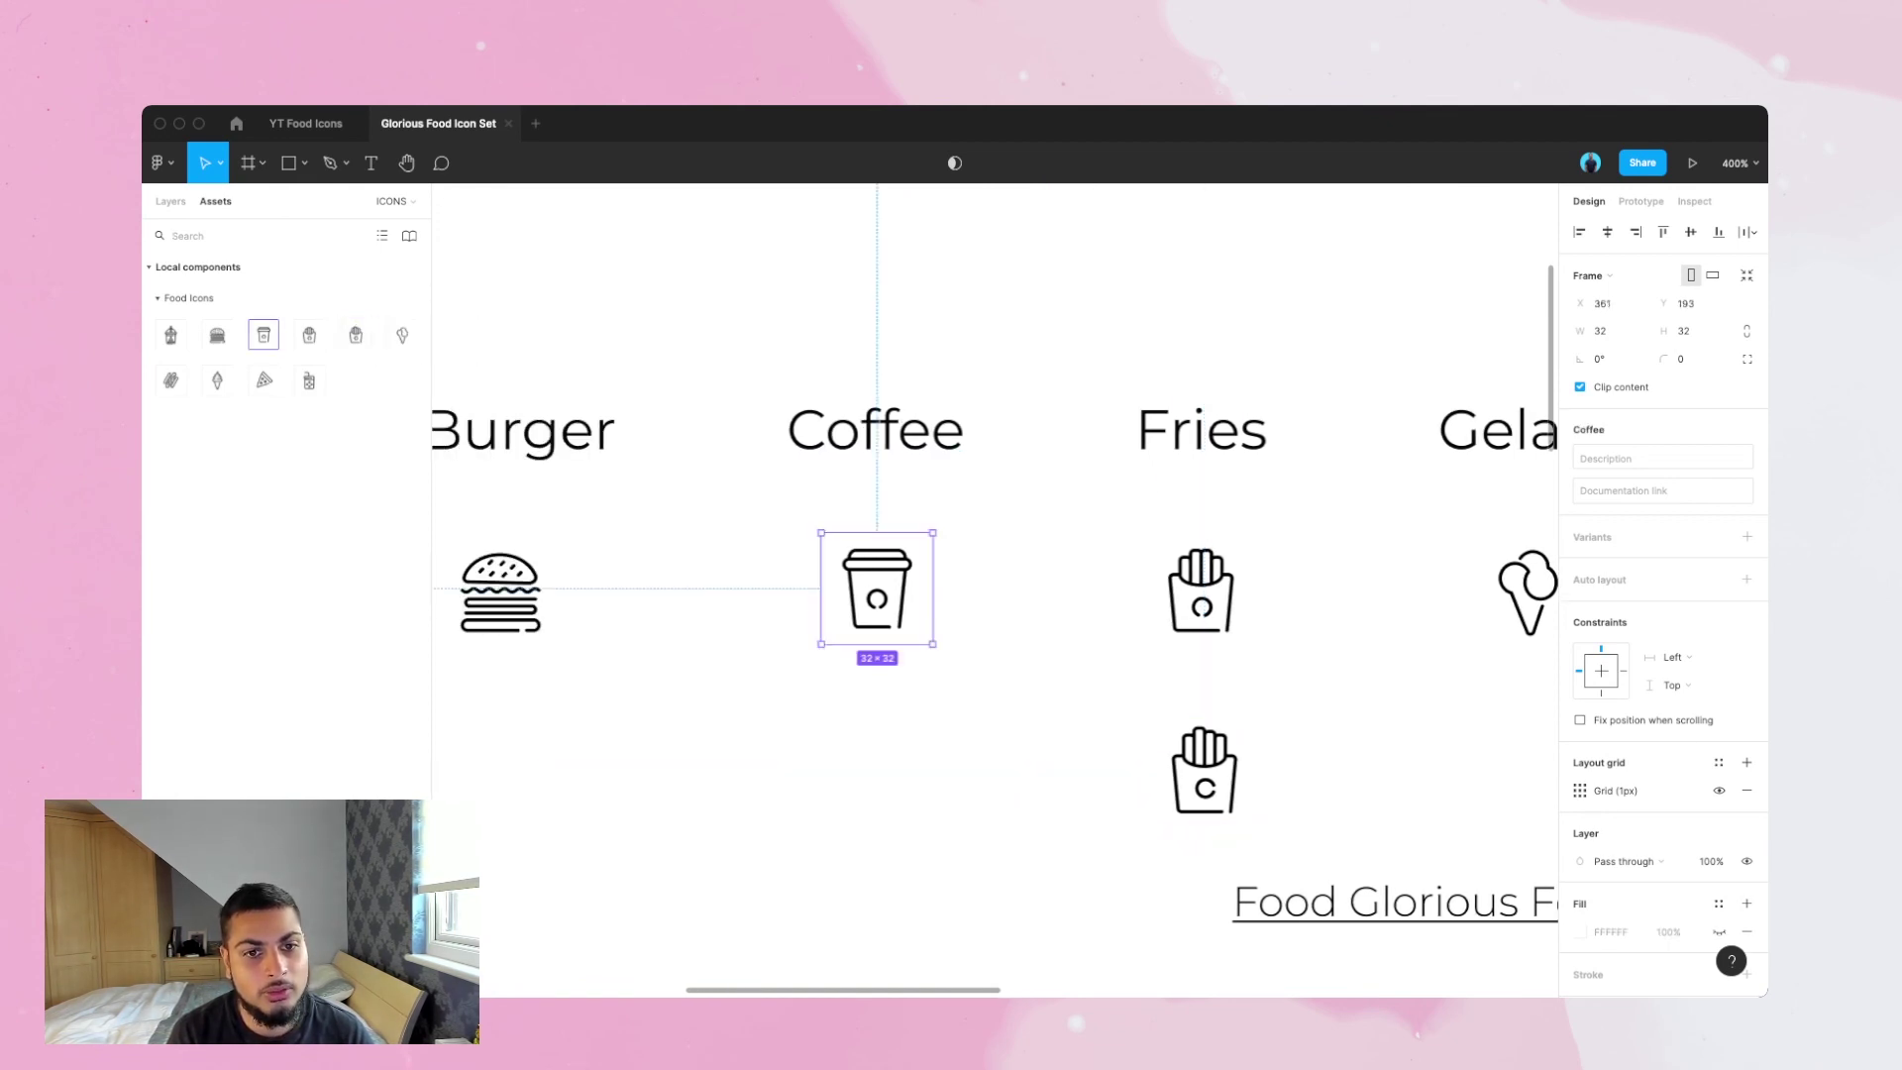
{"action": "scroll", "coordinate": [906, 591], "scroll_direction": "left", "scroll_amount": 5}
{"action": "scroll", "coordinate": [1010, 653], "scroll_direction": "right", "scroll_amount": 5}
{"action": "left_click", "coordinate": [1113, 771]}
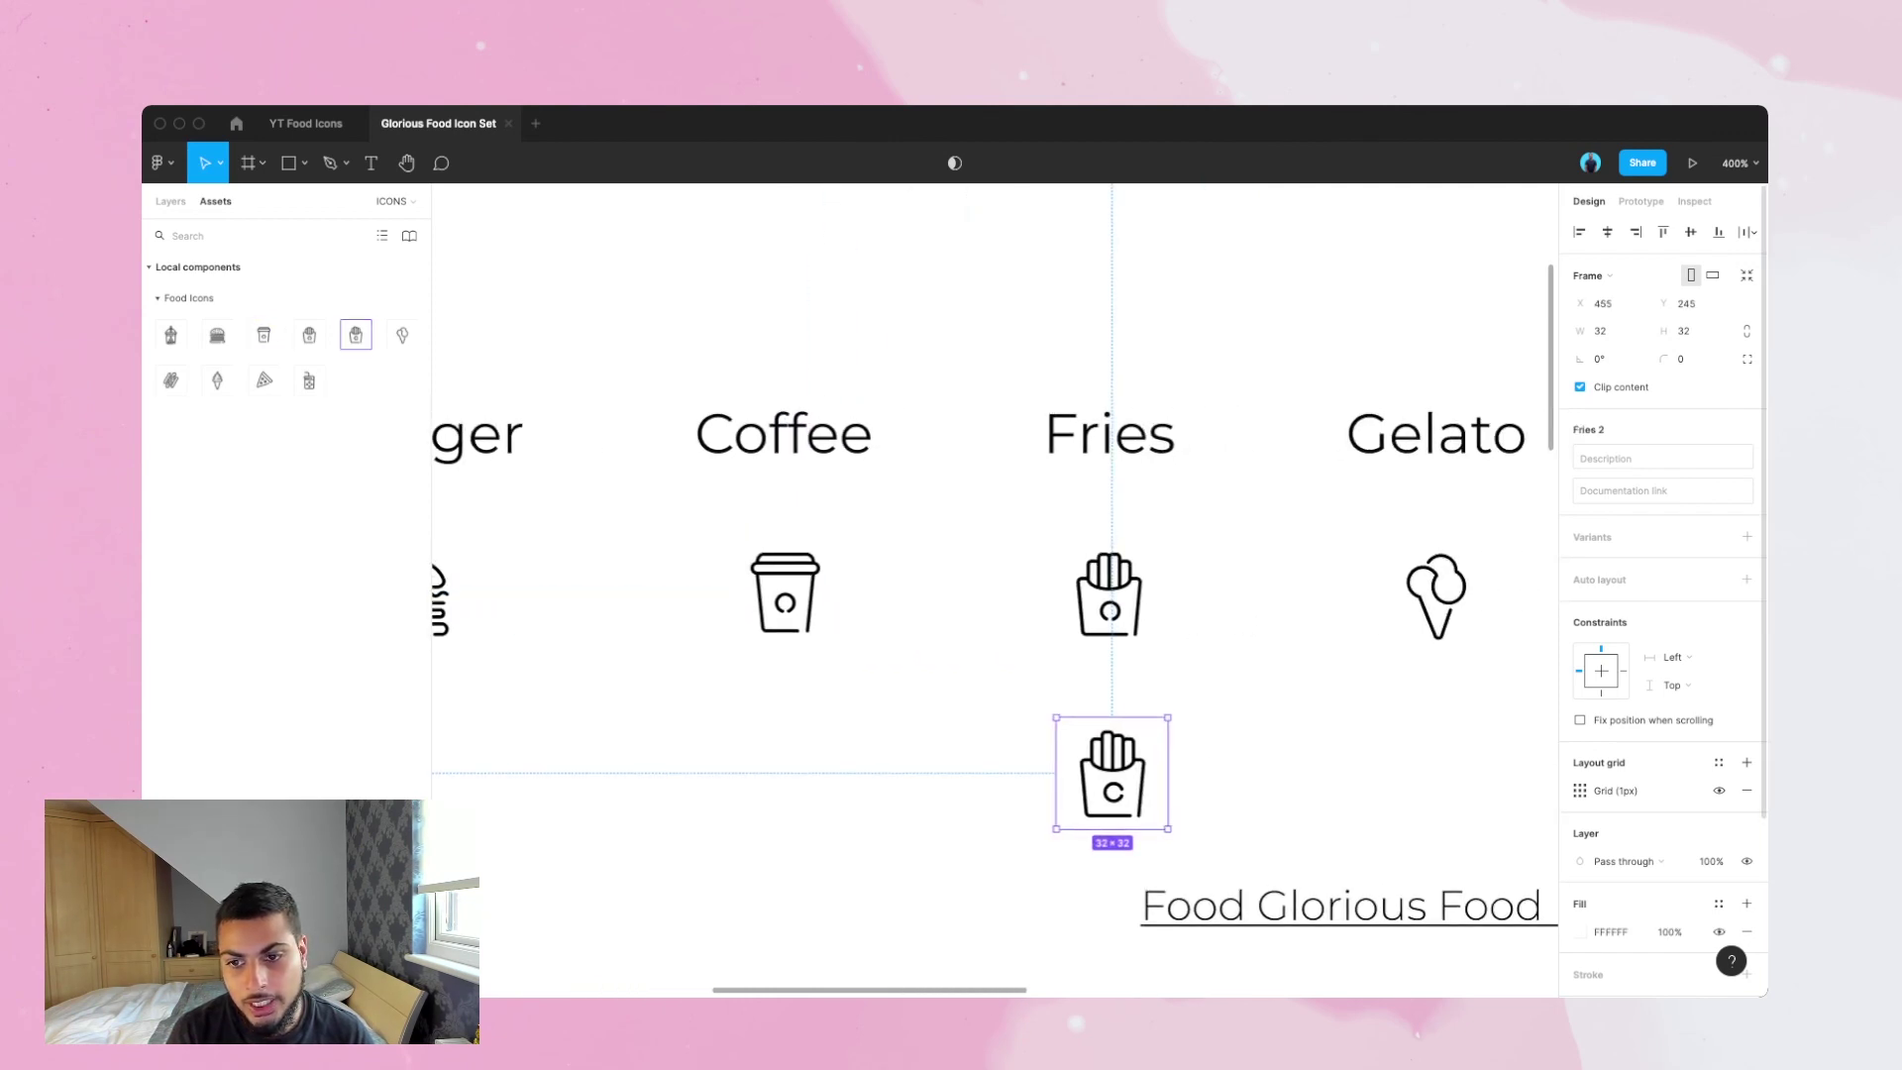
- Add an export setting to the Fries 2 component and review the available file formats
{"action": "scroll", "coordinate": [1664, 594], "scroll_direction": "down", "scroll_amount": 4}
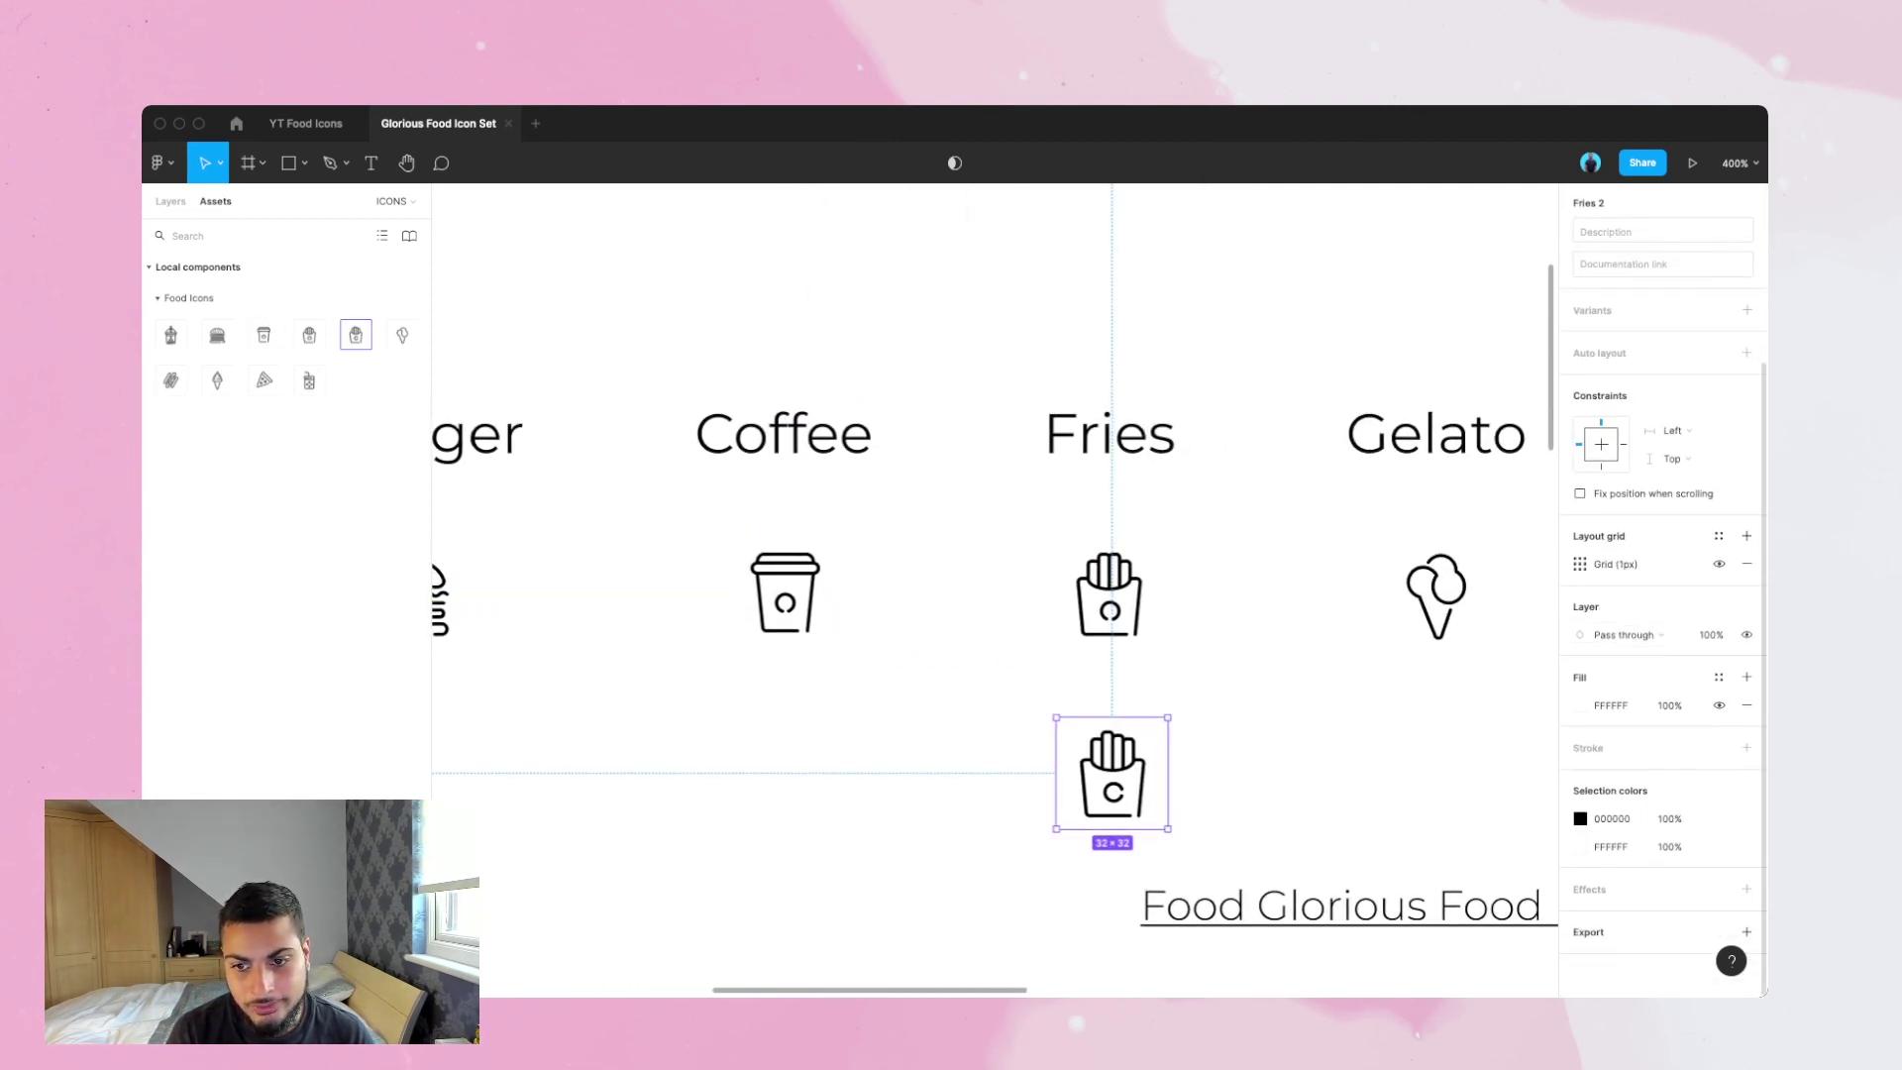
{"action": "left_click", "coordinate": [1746, 931]}
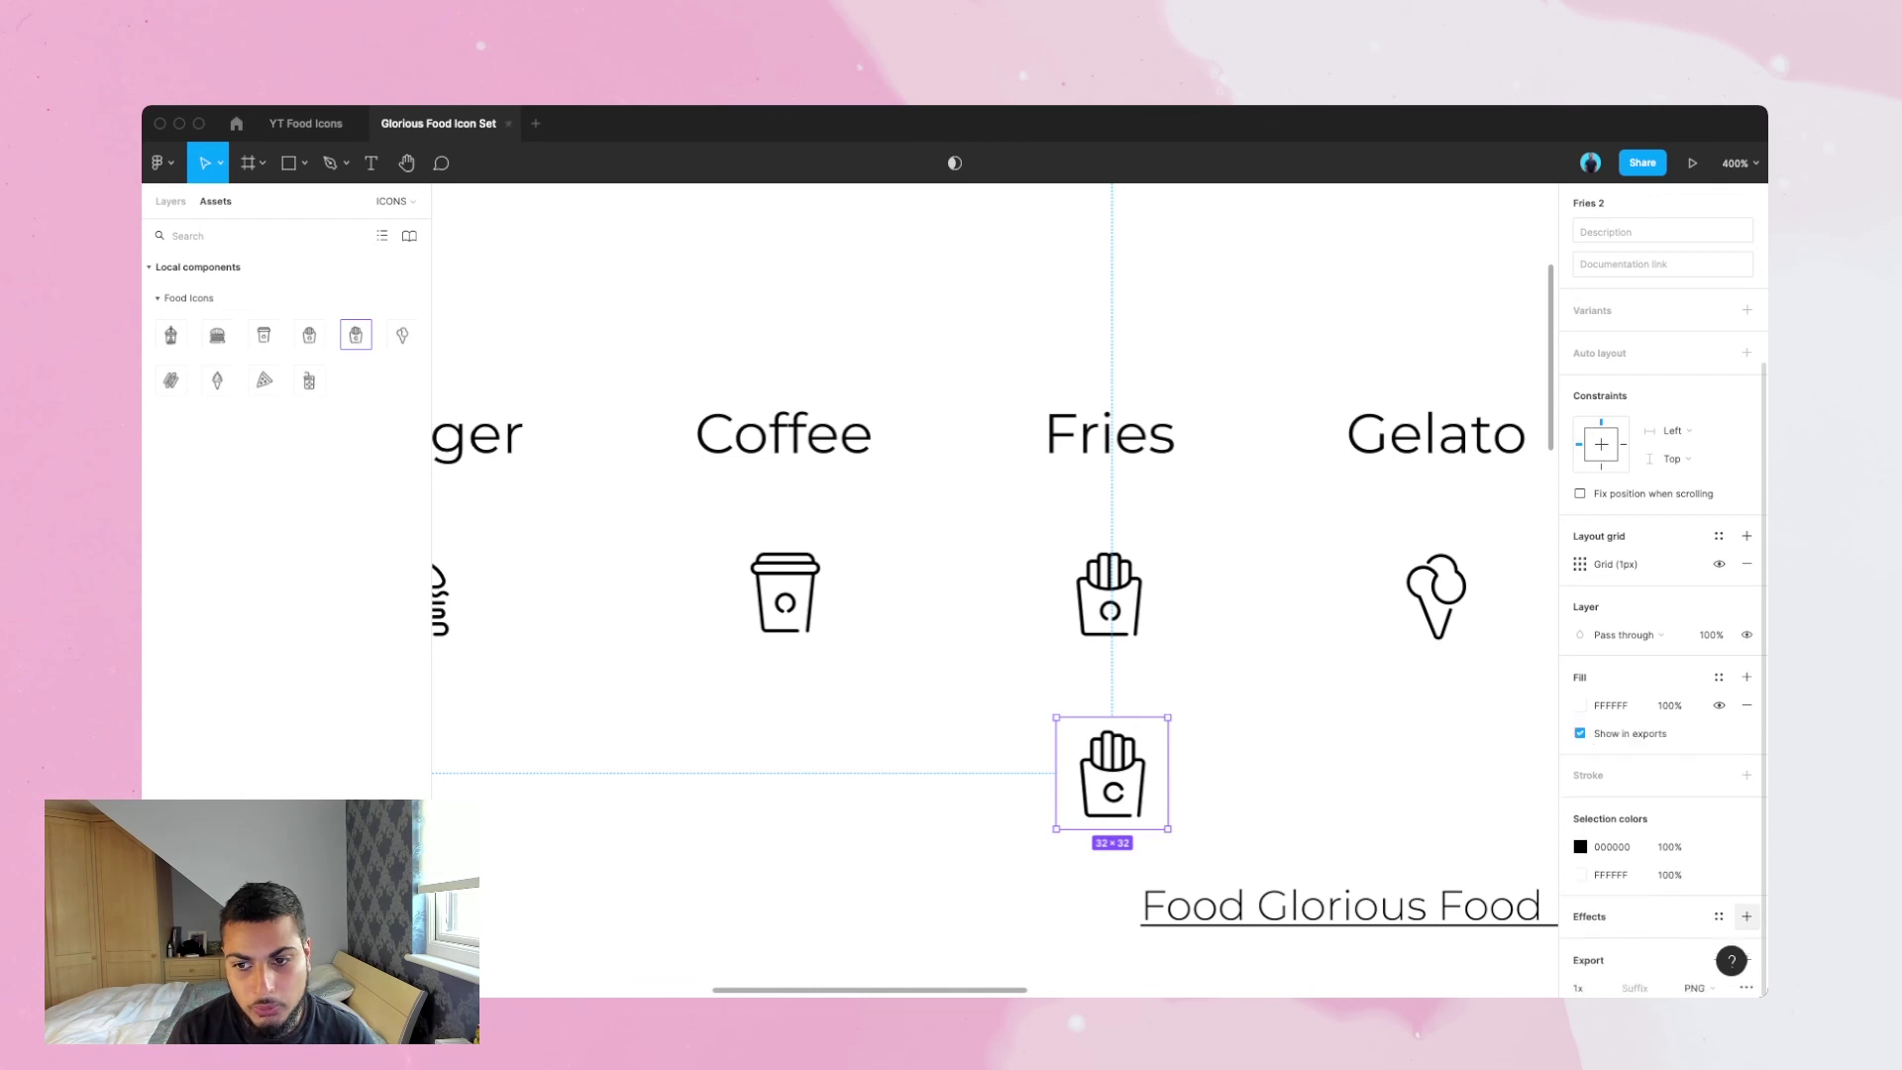
{"action": "scroll", "coordinate": [1746, 891], "scroll_direction": "down", "scroll_amount": 2}
{"action": "left_click", "coordinate": [1699, 863]}
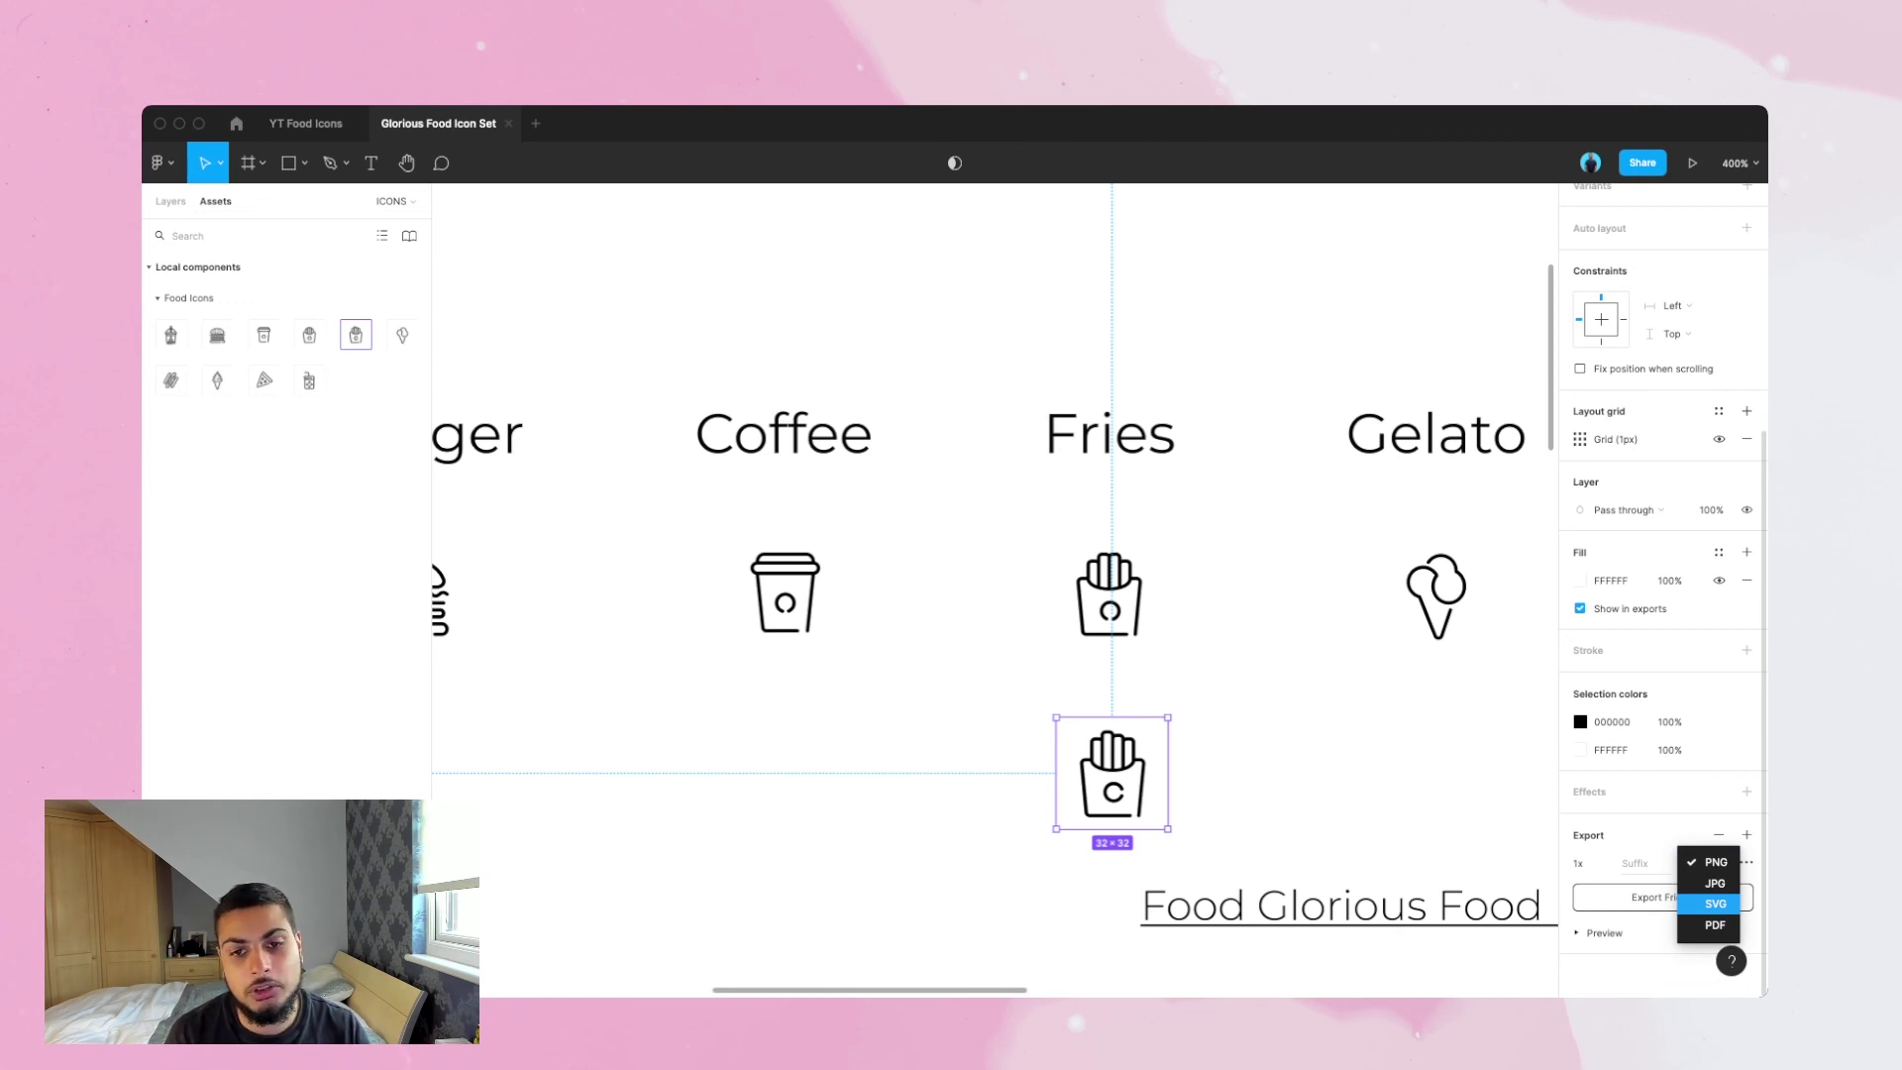
{"action": "key", "text": "Escape"}
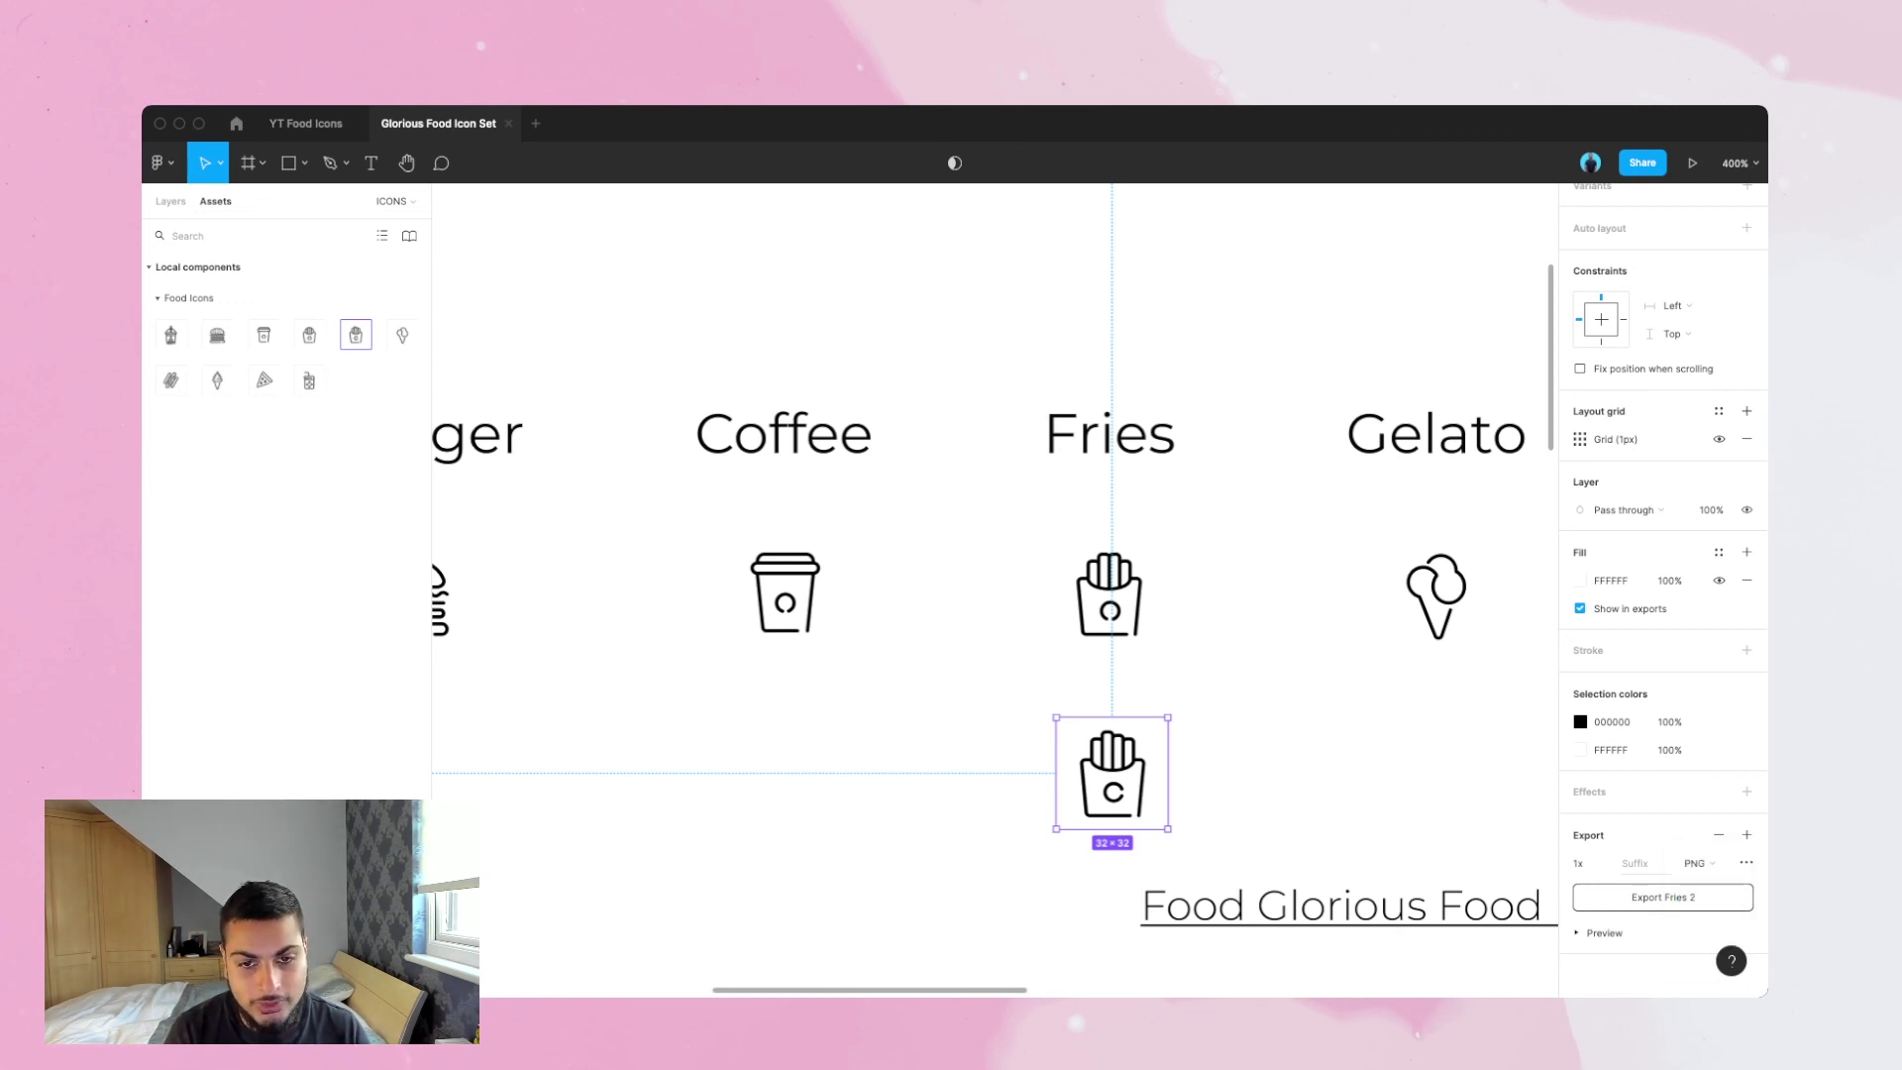
- Delete the Fries 2 component and select the original Fries component in the icon row
{"action": "key", "text": "Delete"}
{"action": "left_click", "coordinate": [1108, 594]}
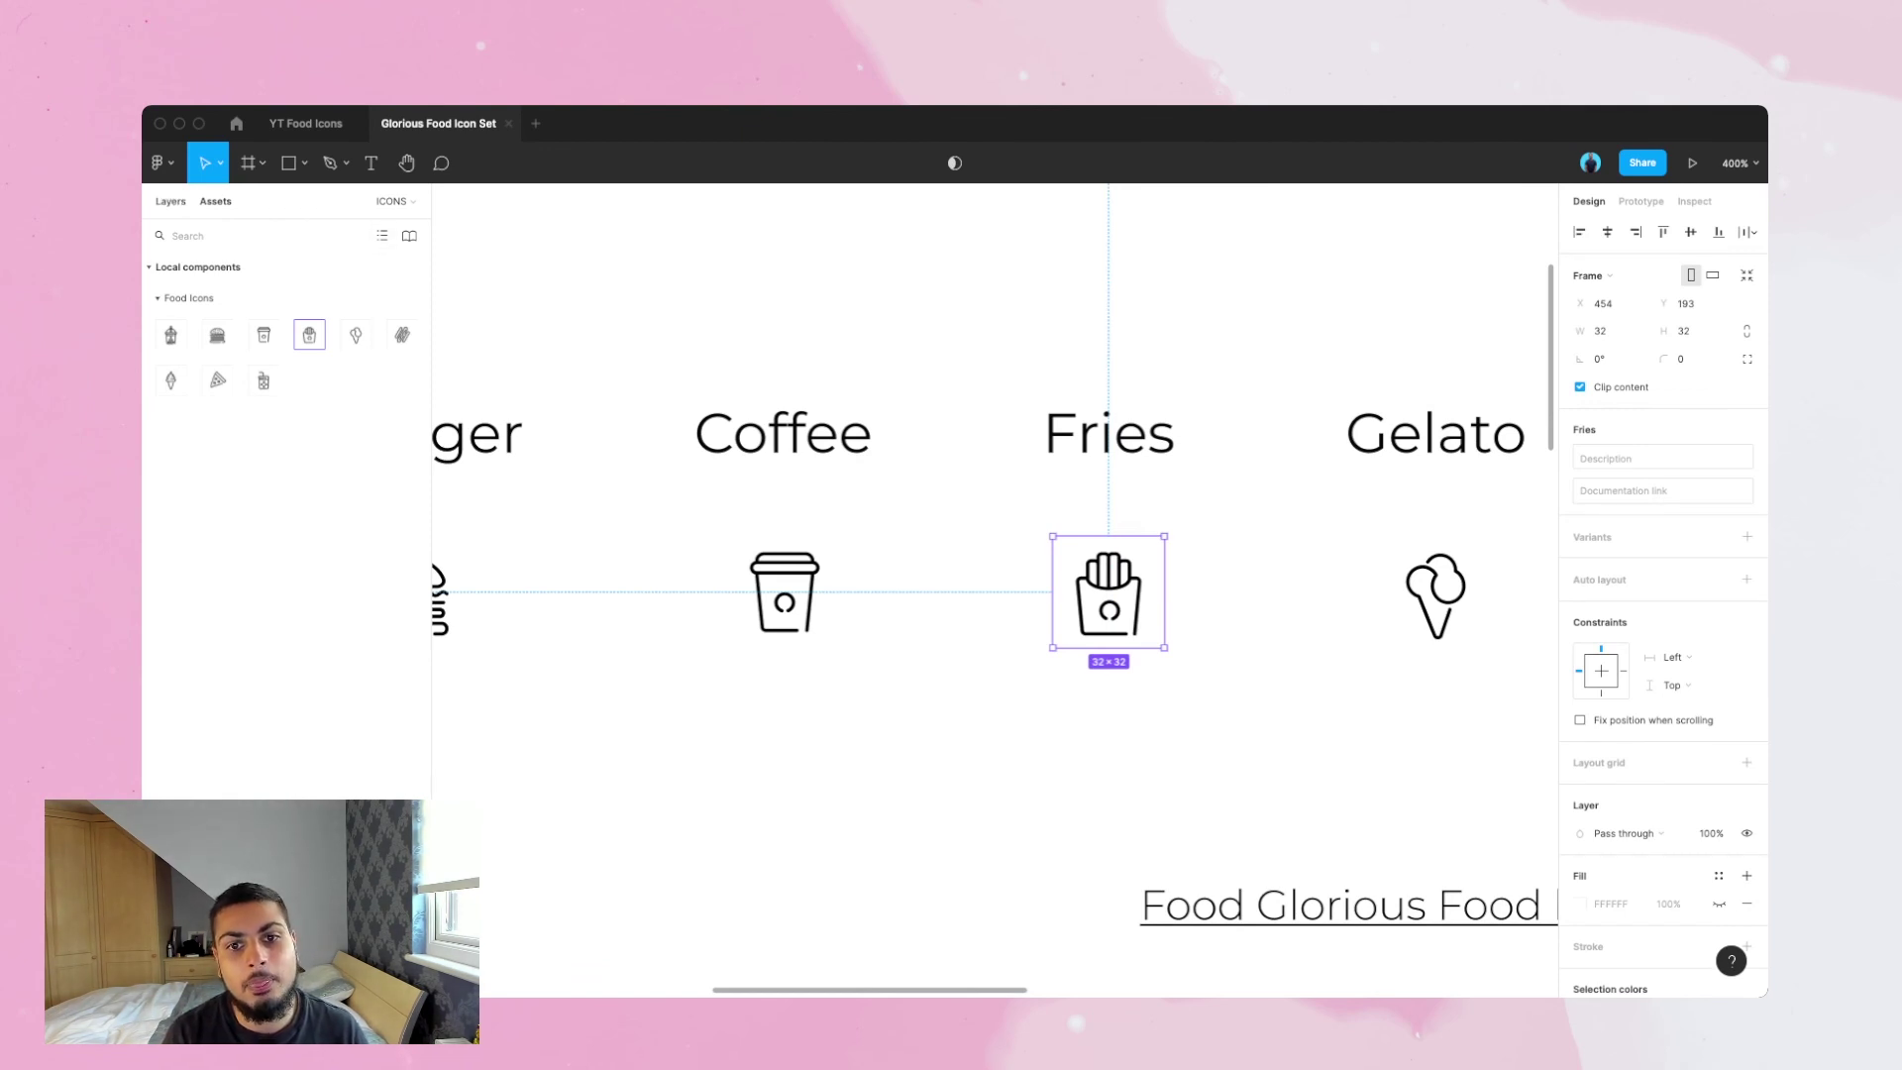
{"action": "key", "text": "alt+1"}
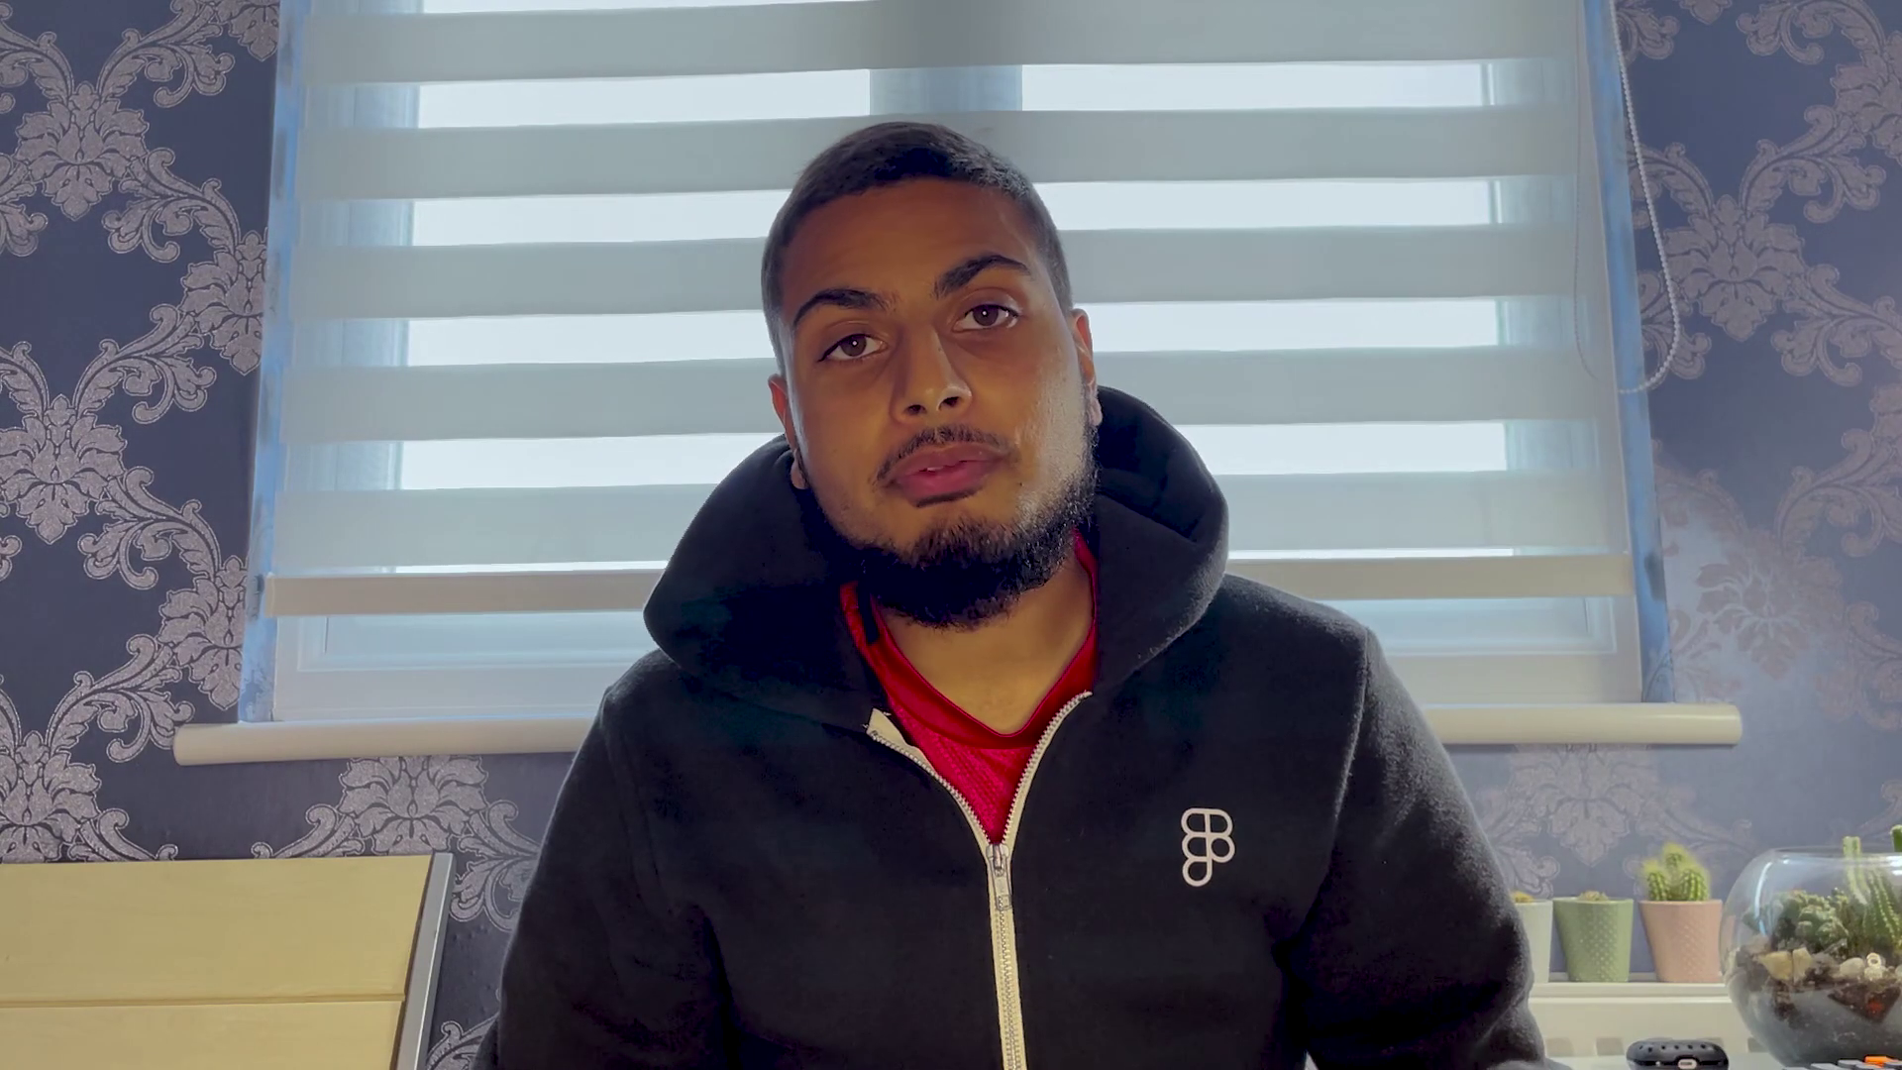